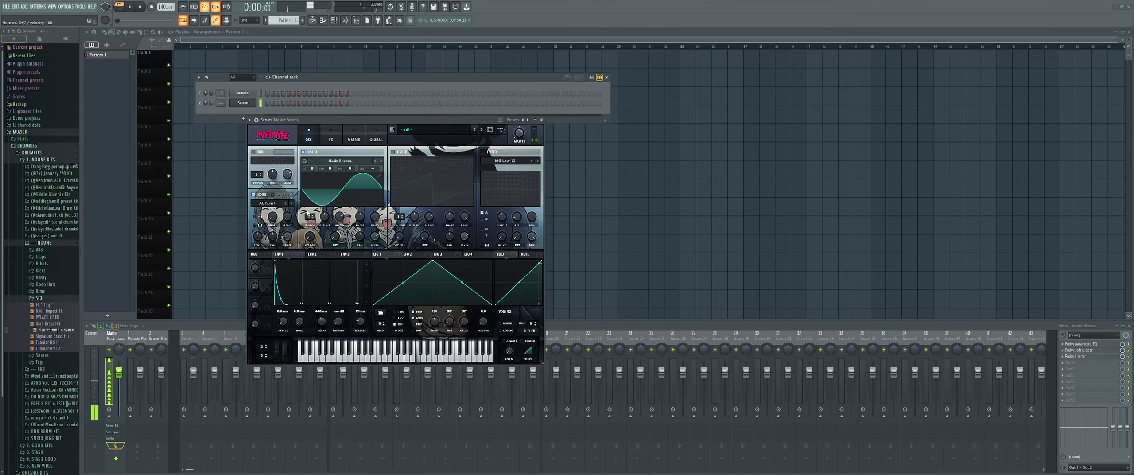
Step: Audition notes while stepping through the noise oscillator's samples to an ARP noise
key("i")
key("bracketright")
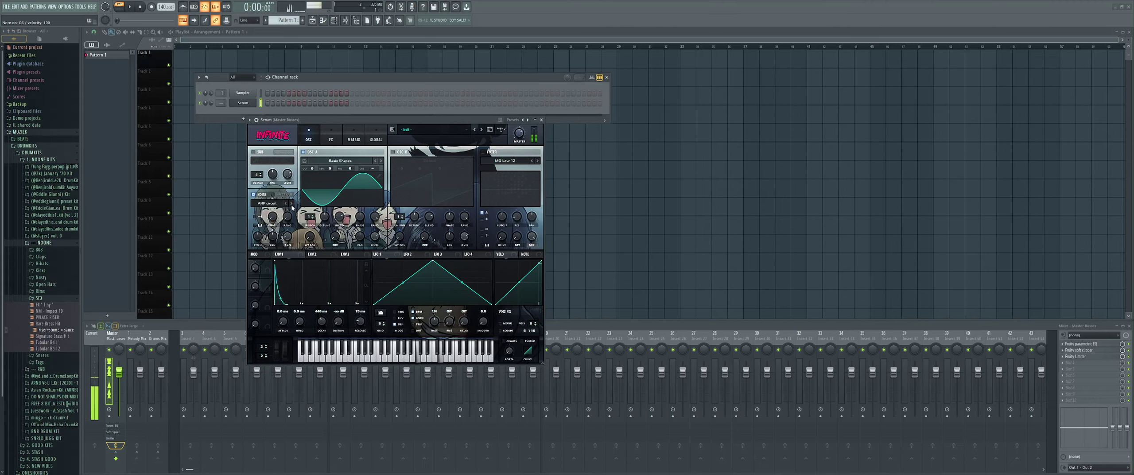
left_click(292, 203)
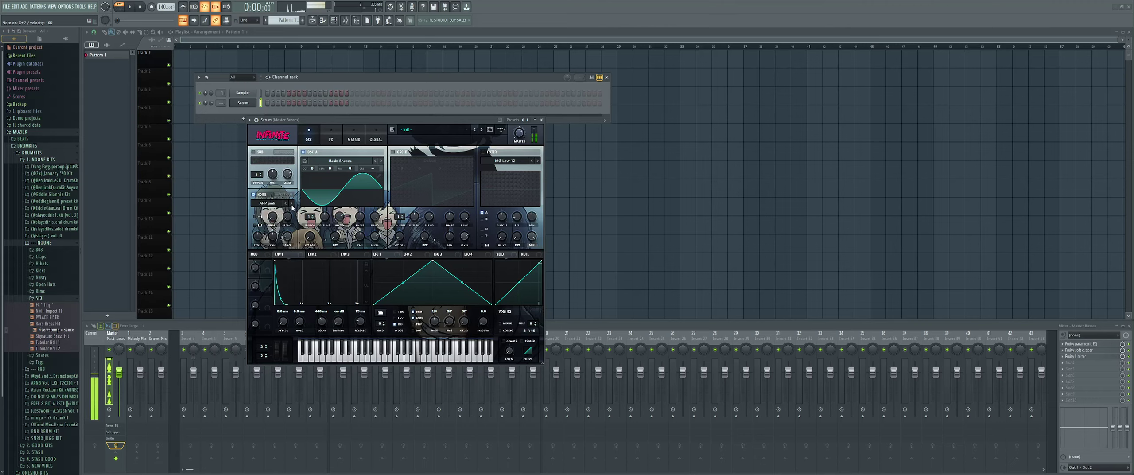
Step: Enable Serum's Delay effect, unlink its left and right channels and adjust the BPM-synced delay times
left_click(331, 139)
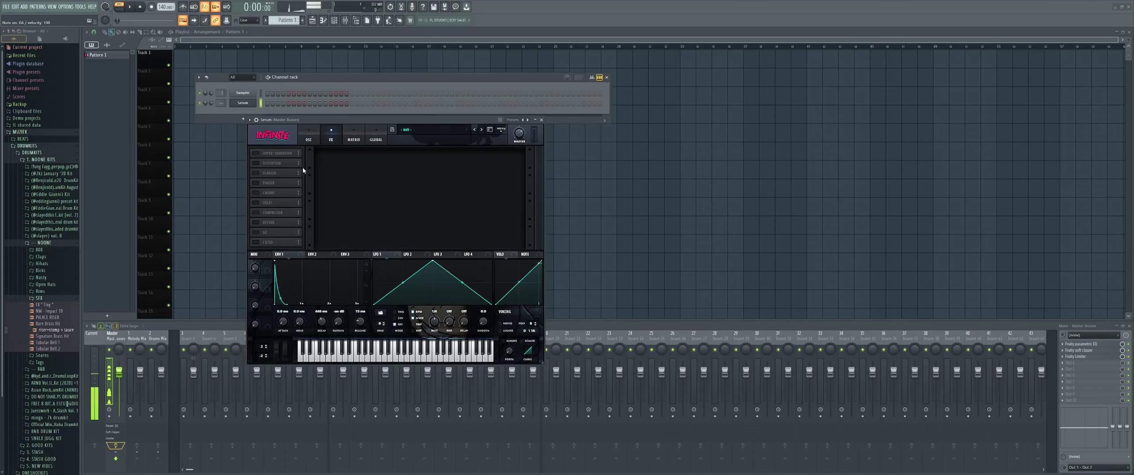
left_click(256, 202)
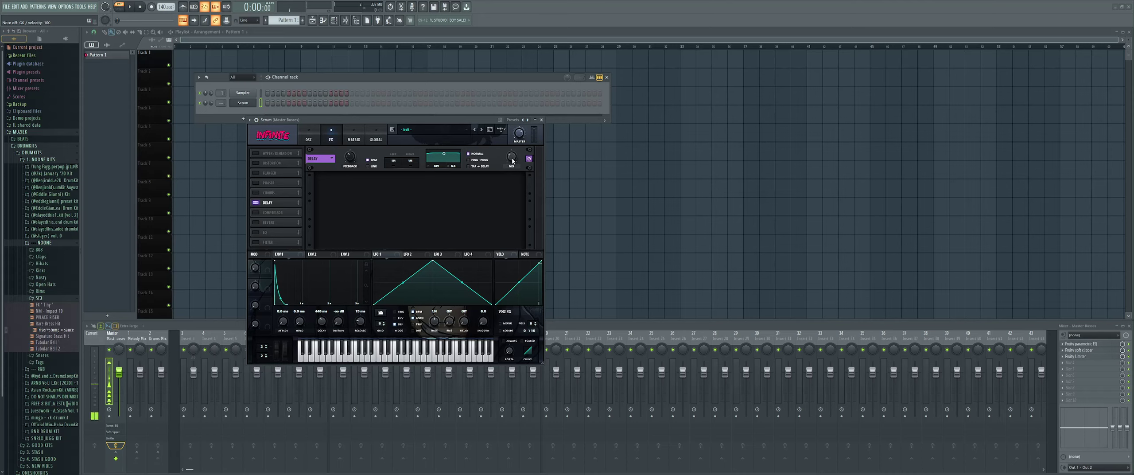
right_click(394, 162)
left_click(387, 154)
left_click(370, 161)
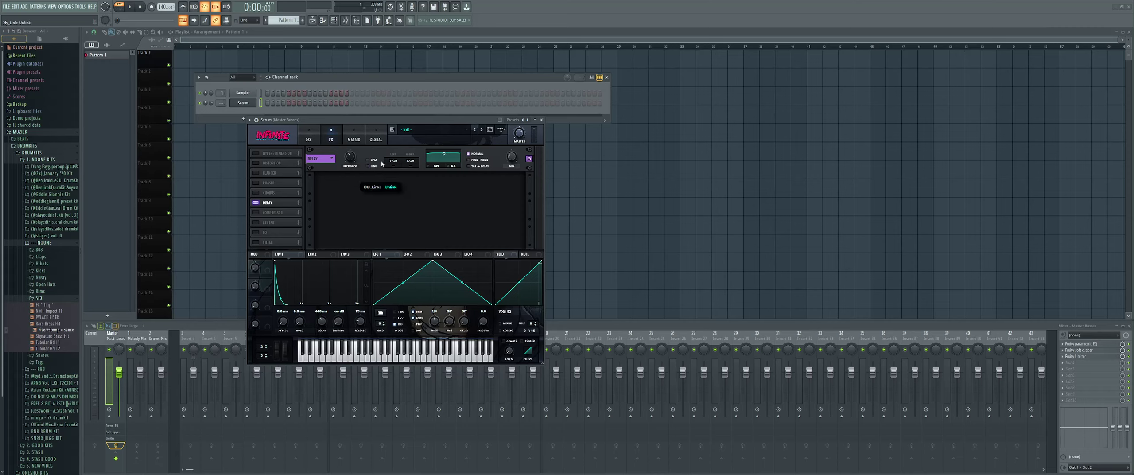
left_click(373, 160)
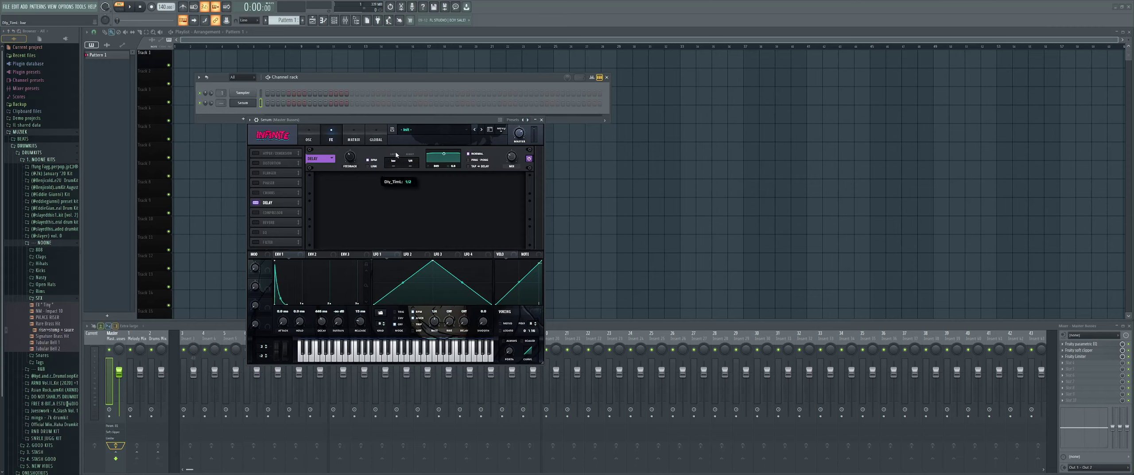
key("t")
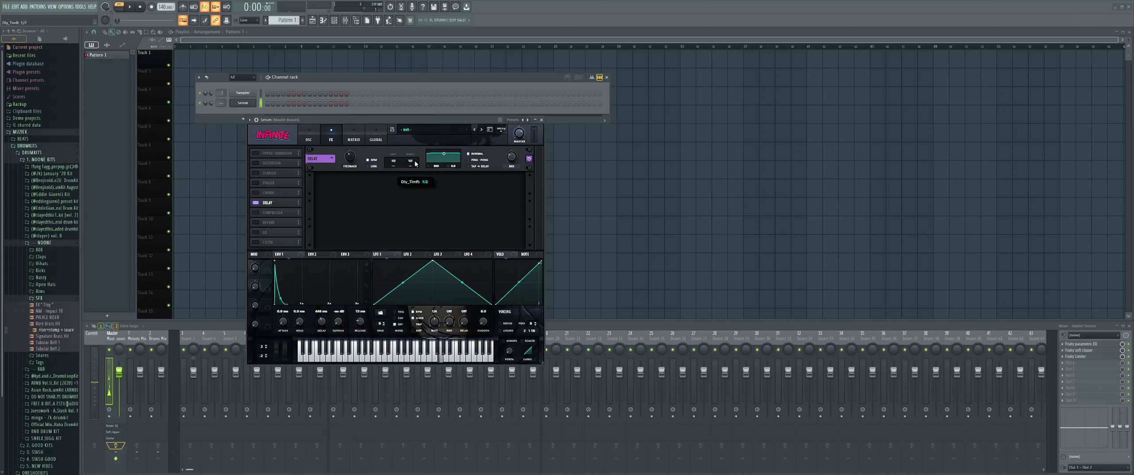
key("t")
Step: Enable the Compressor and Chorus effects, adjust the Chorus mix, and close the Serum window
left_click(256, 213)
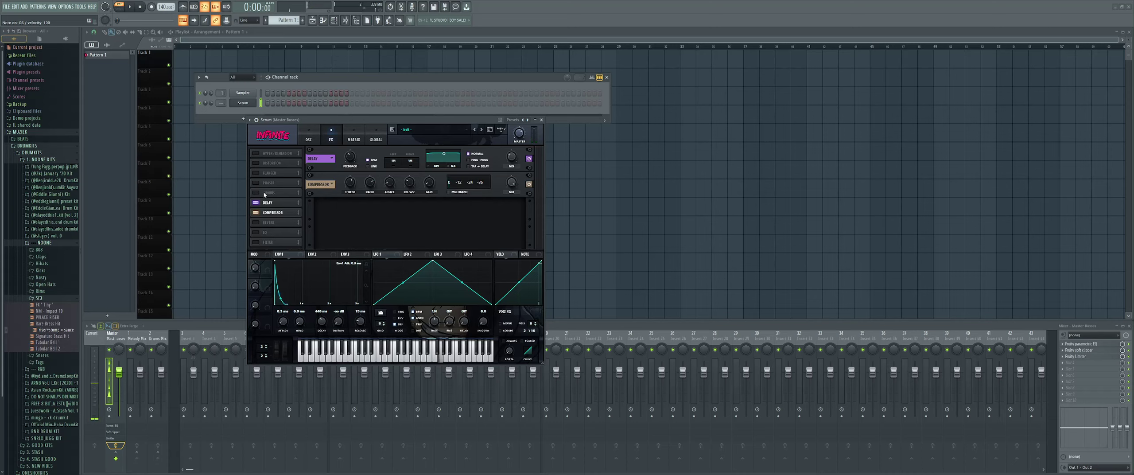
left_click(255, 163)
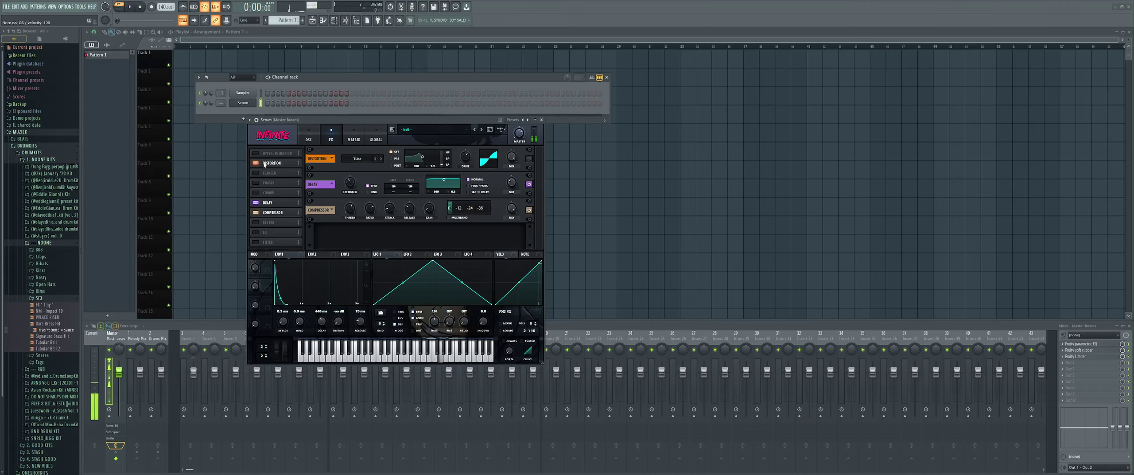
left_click(256, 163)
left_click(255, 193)
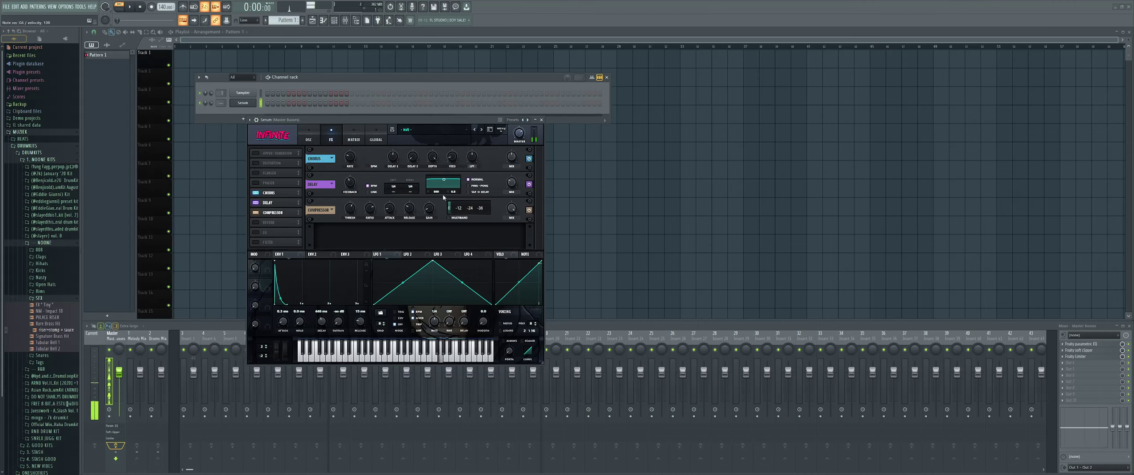
left_click_drag(509, 159, 514, 159)
left_click(542, 120)
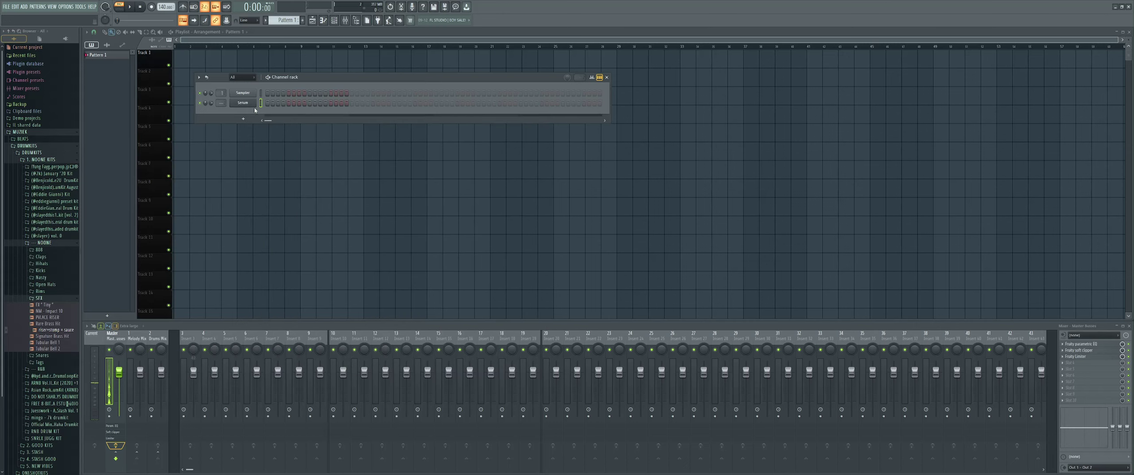
Step: Open the Serum channel in the piano roll and place a note at the start of bar 1
right_click(252, 101)
left_click(275, 103)
scroll(116, 186, "up", 4)
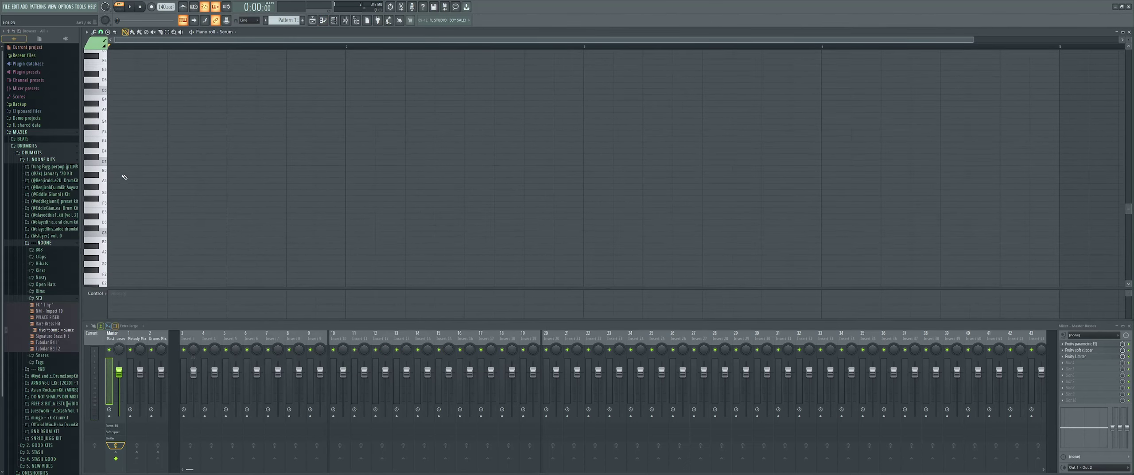
left_click_drag(121, 171, 121, 162)
right_click(122, 162)
scroll(122, 158, "up", 2)
left_click(122, 144)
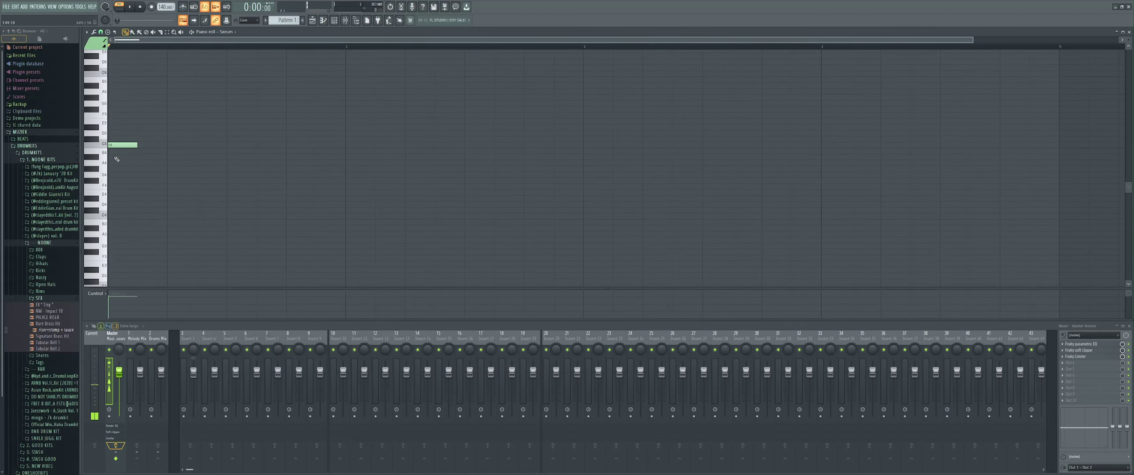
Step: Replace the note with two higher notes an octave apart at the start of bar 1 and play them back
scroll(121, 154, "up", 2)
right_click(121, 180)
left_click(121, 109)
scroll(125, 133, "up", 2)
scroll(126, 149, "up", 1)
left_click(131, 143)
key("q")
key("0")
key("o")
left_click(120, 76)
scroll(120, 88, "up", 3)
key("space")
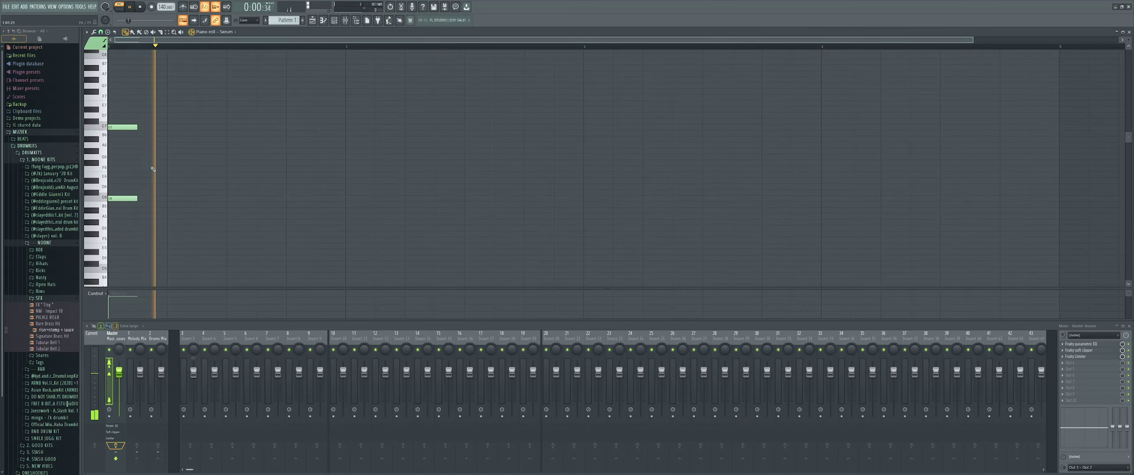
key("space")
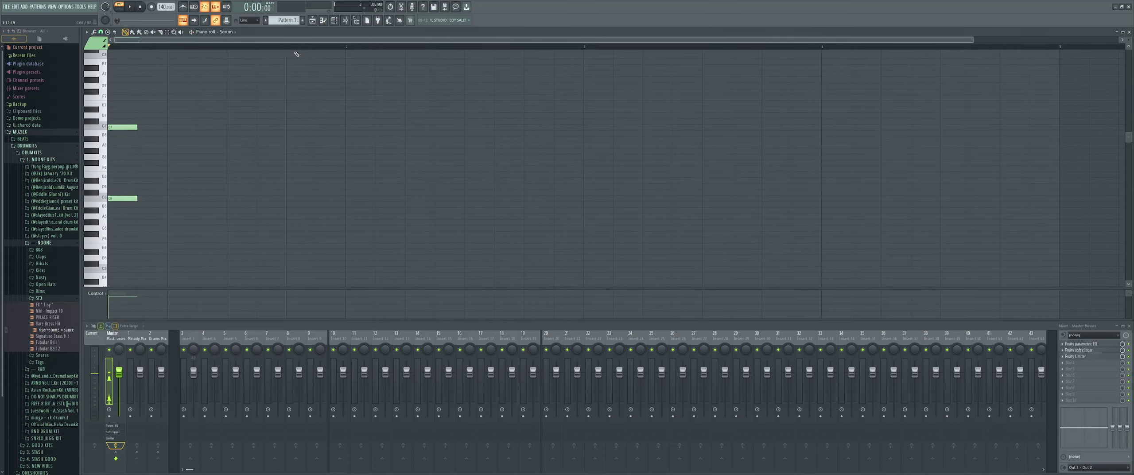
Step: Set bar 1 as the loop range in the piano roll and audition it
left_click_drag(344, 46, 109, 50)
key("space")
scroll(200, 160, "up", 1)
key("space")
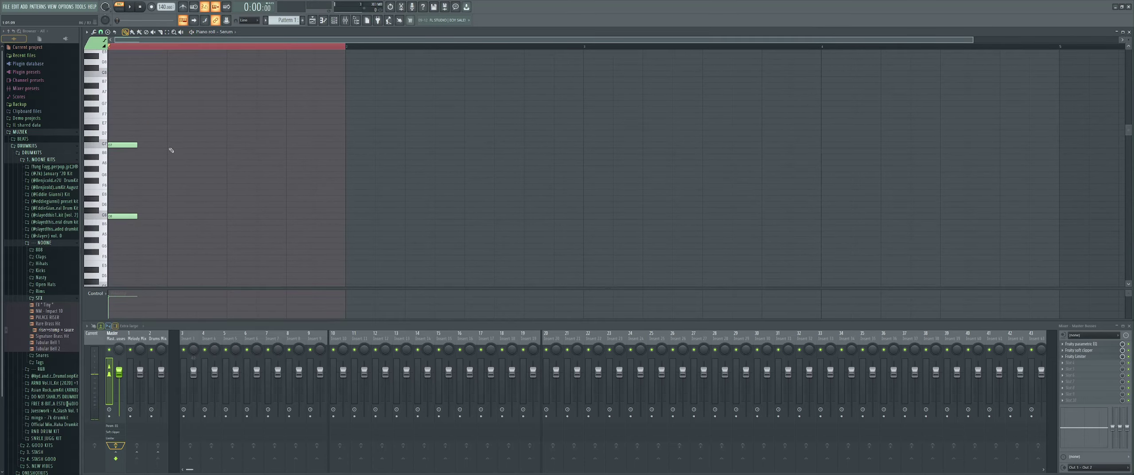
Step: Duplicate the two octave notes directly behind the originals, lower the copies' velocity and audition the loop
left_click_drag(132, 125, 151, 216)
key("space")
key("ctrl+b")
key("space")
key("space")
key("space")
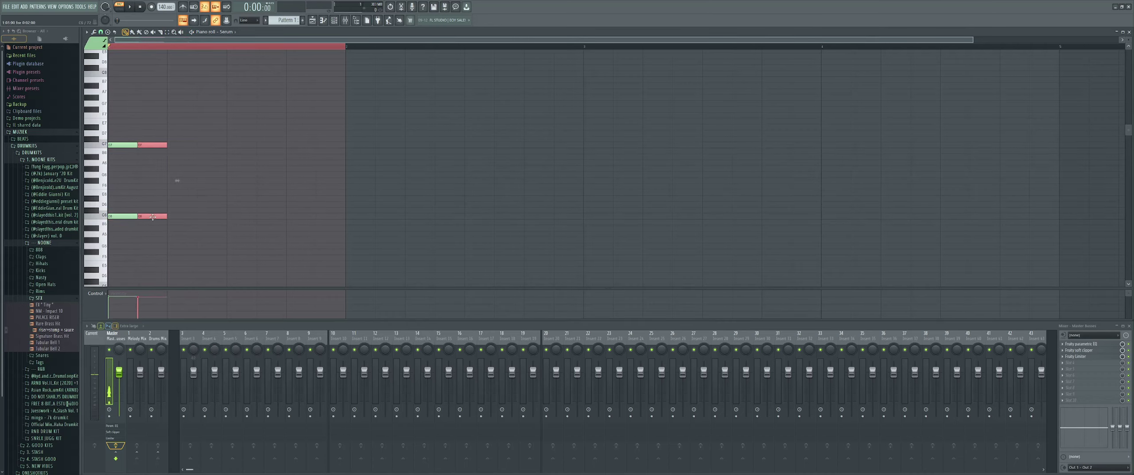
key("space")
key("space")
Step: Reopen Serum's modulation matrix and set the first slot's source to Velo
left_click(334, 20)
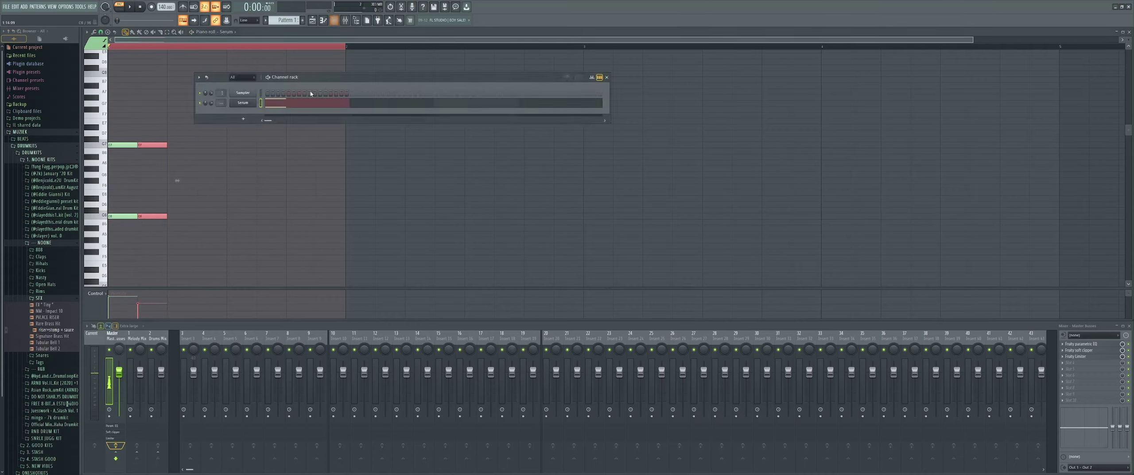
left_click(243, 103)
left_click(331, 138)
left_click(353, 138)
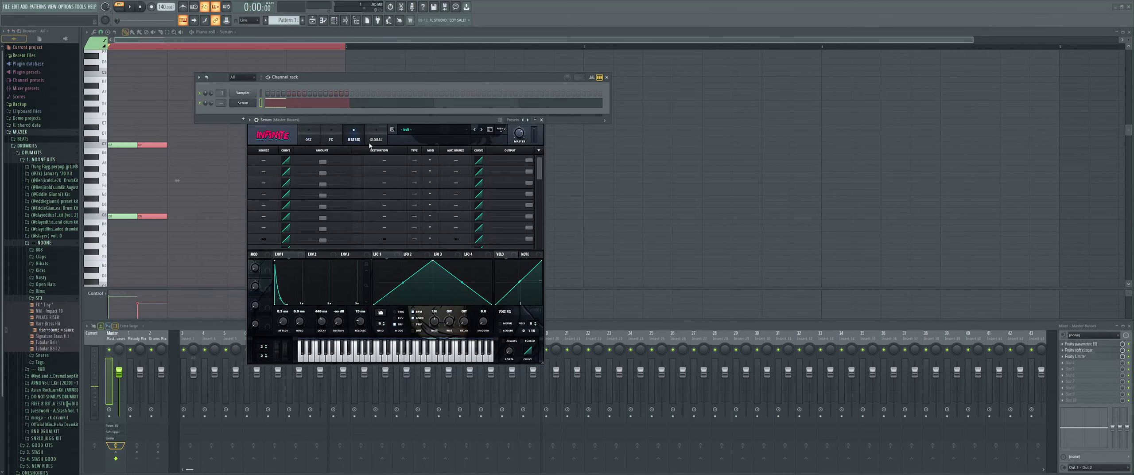
left_click(263, 160)
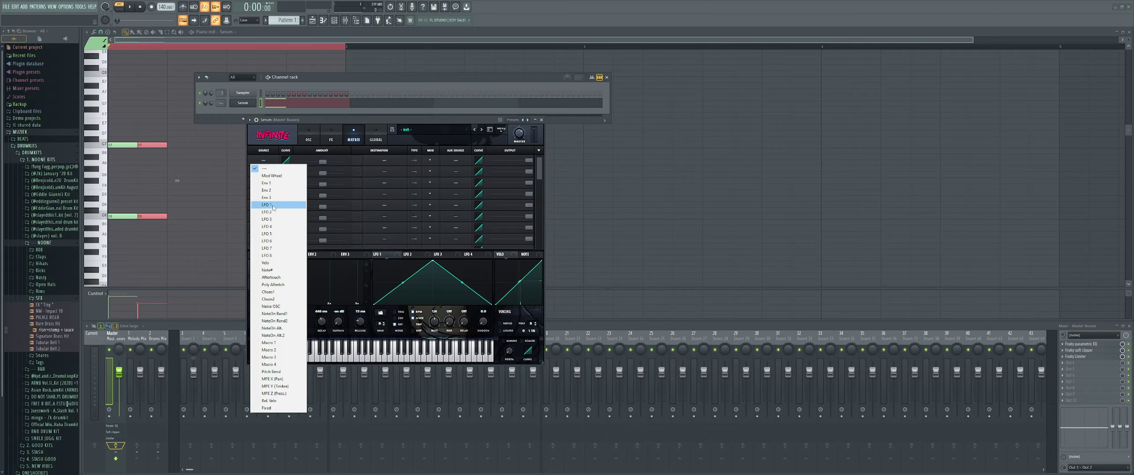
left_click(274, 265)
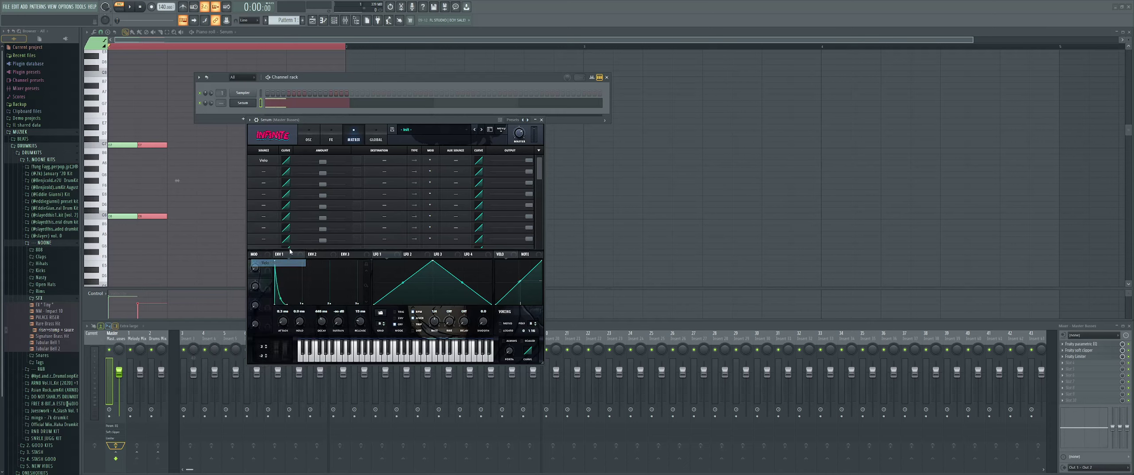
left_click(383, 160)
mouse_move(386, 171)
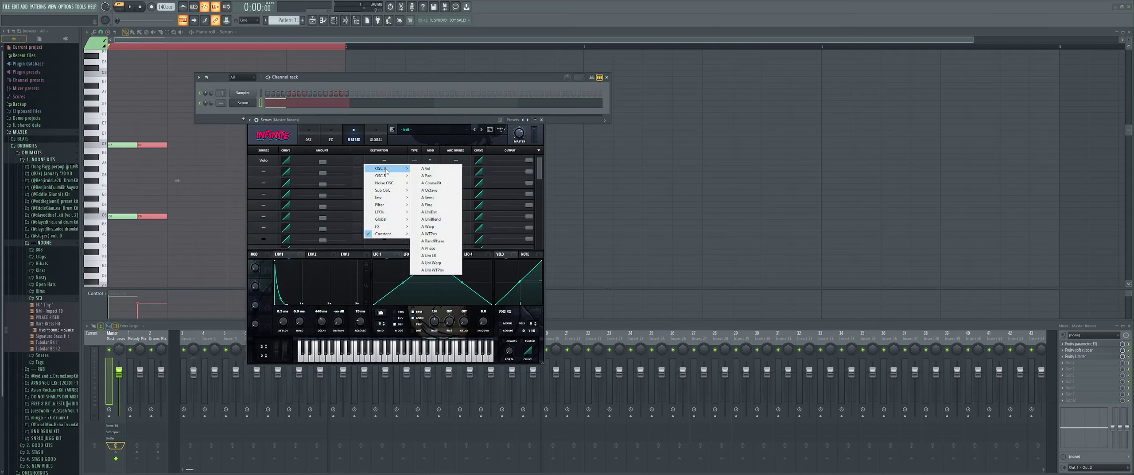
left_click(318, 139)
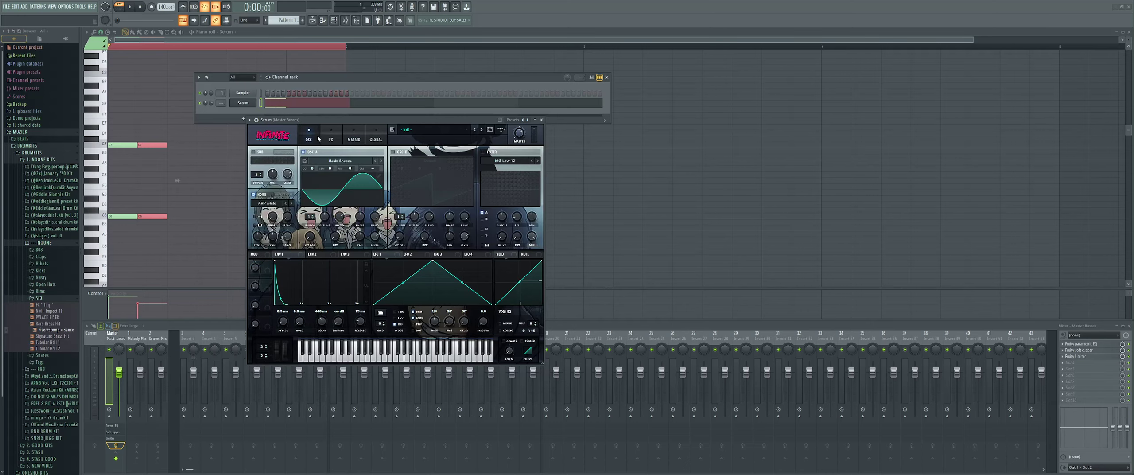
left_click(353, 139)
left_click(375, 139)
left_click(354, 139)
Step: Set the destination of the Velo slot to oscillator A's volume (A Vol)
left_click(383, 160)
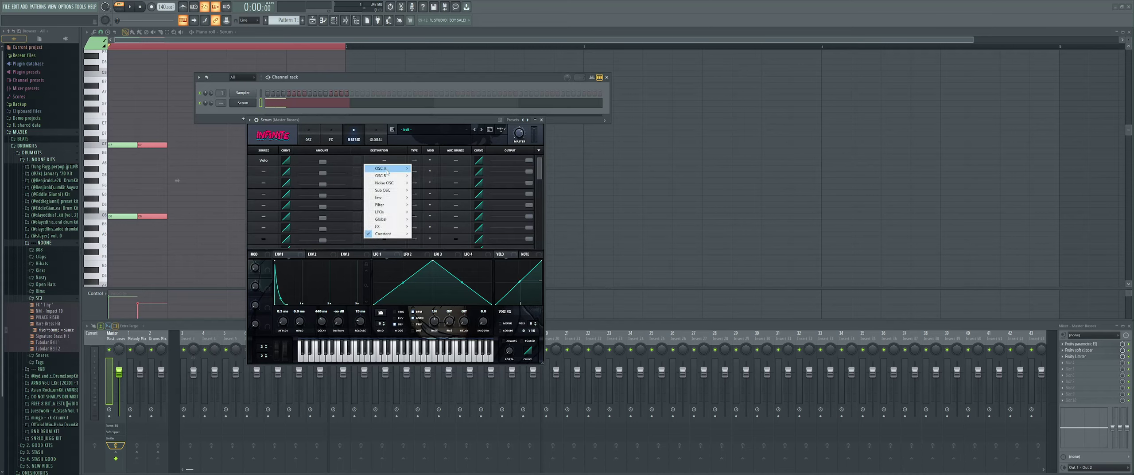
mouse_move(386, 170)
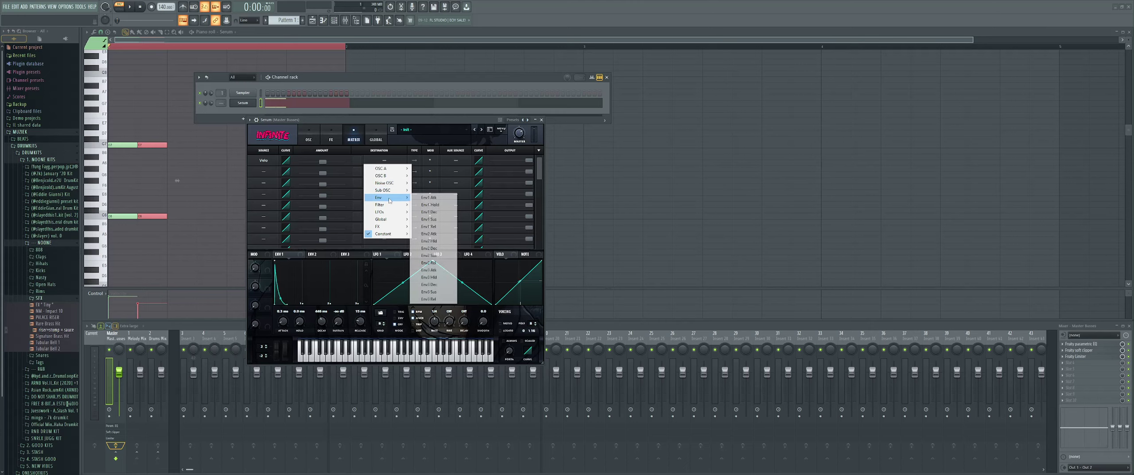
mouse_move(391, 219)
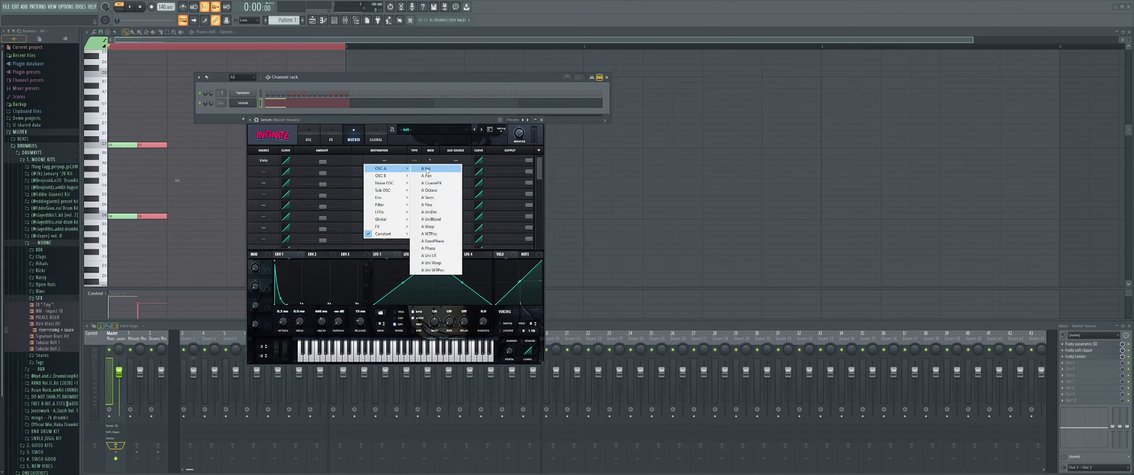
left_click(426, 170)
Step: Raise the modulation amount of the Velo to A Vol slot and check it against loop playback
key("space")
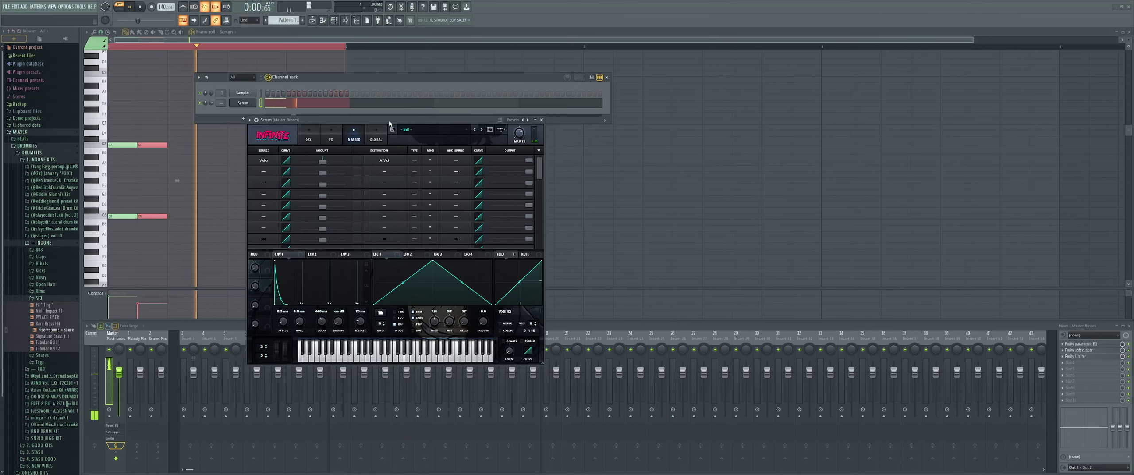
left_click_drag(323, 161, 350, 164)
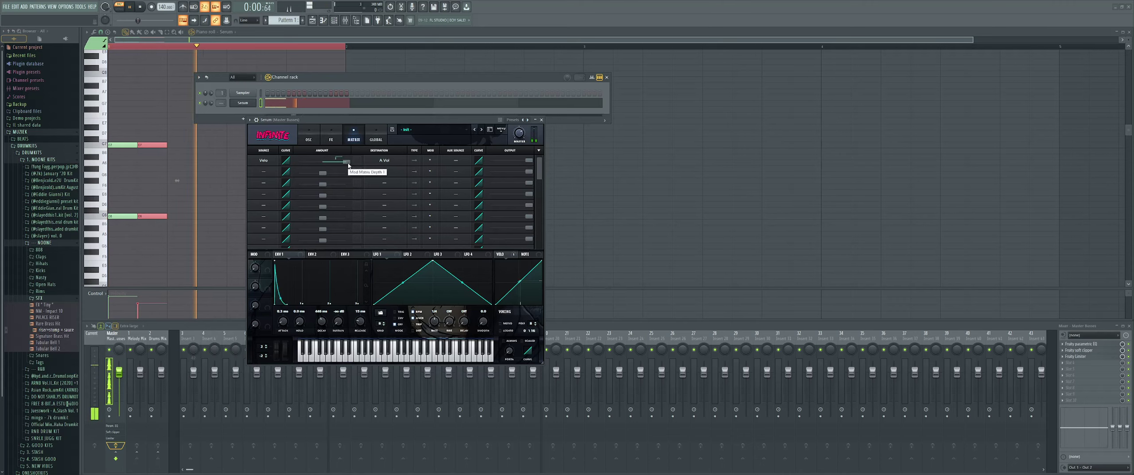
key("space")
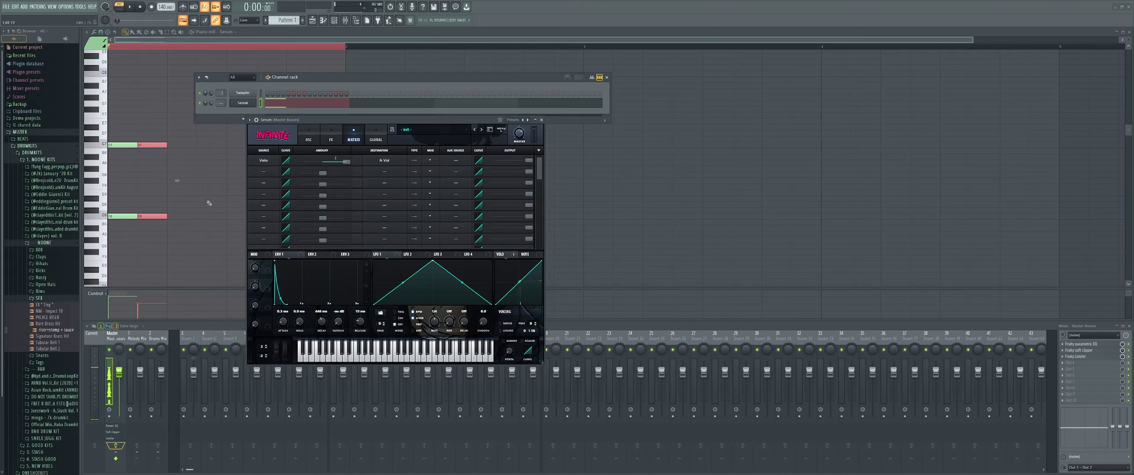
left_click(415, 161)
key("space")
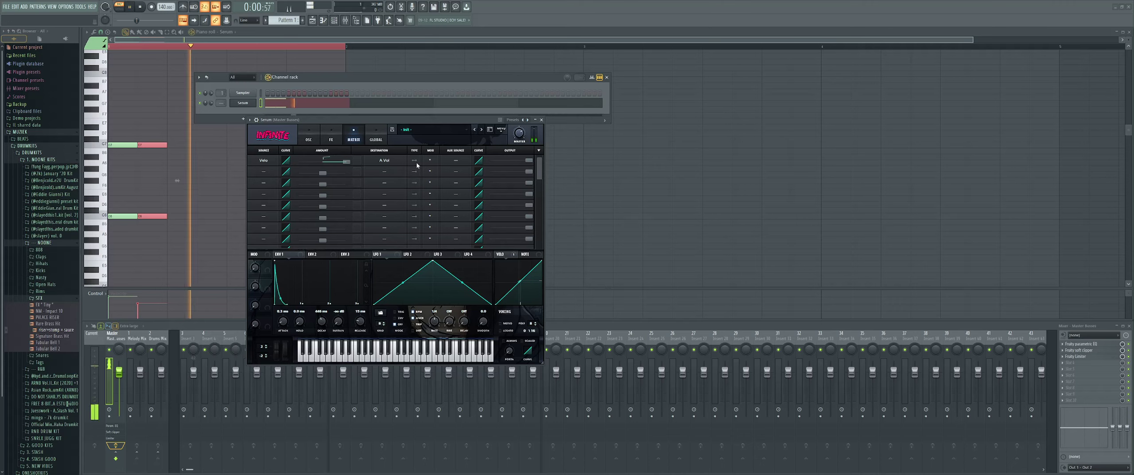
Step: Try Note# and Aftertouch as the aux source of the Velo to A Vol slot, and settle on Velo
left_click(456, 163)
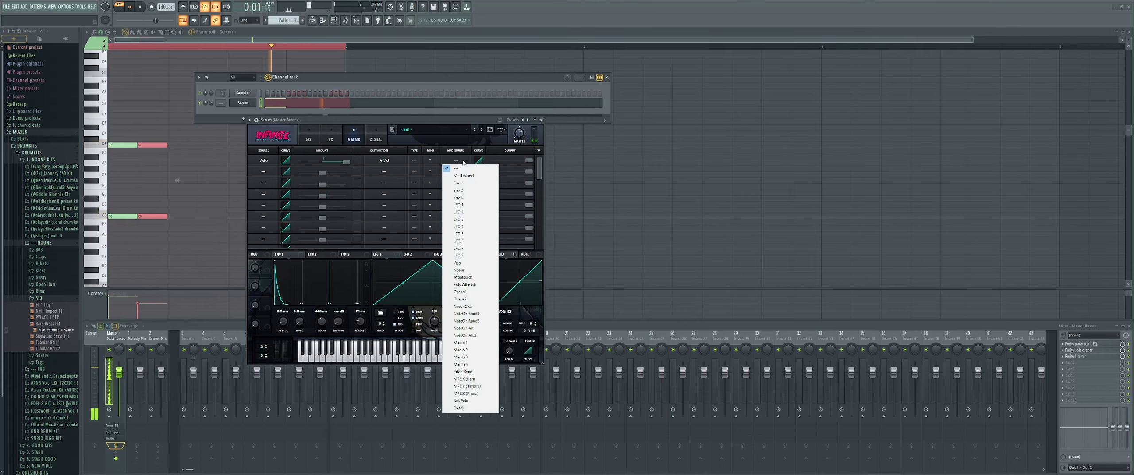
left_click(460, 263)
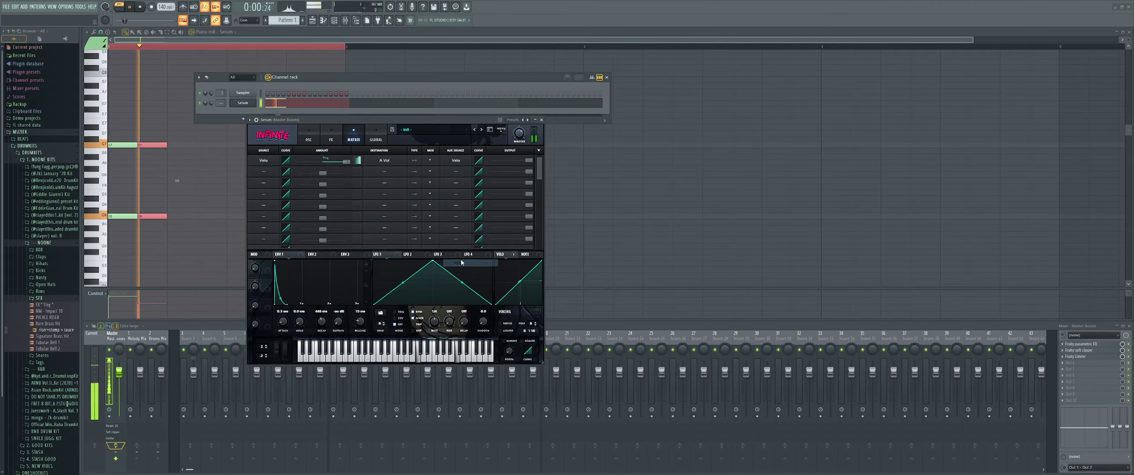
left_click(459, 160)
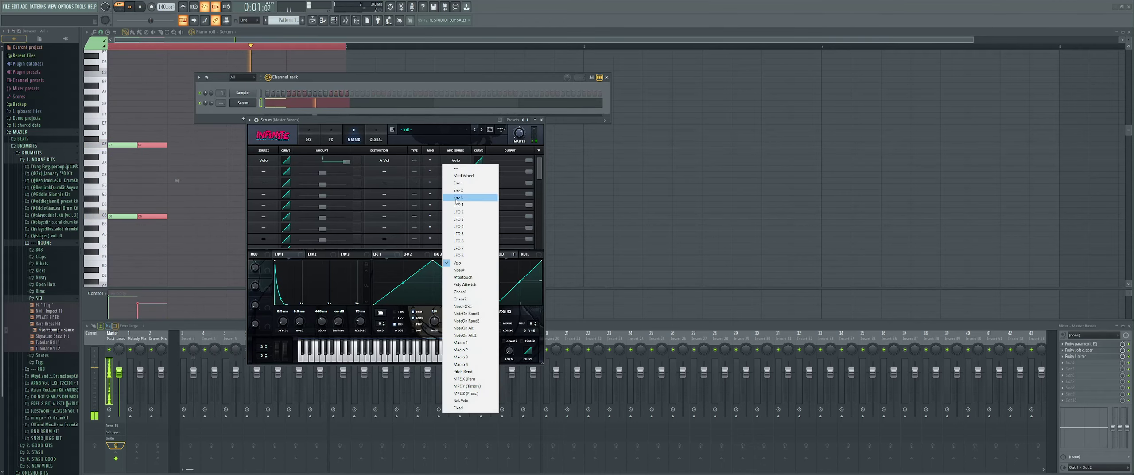
left_click(463, 270)
left_click(456, 160)
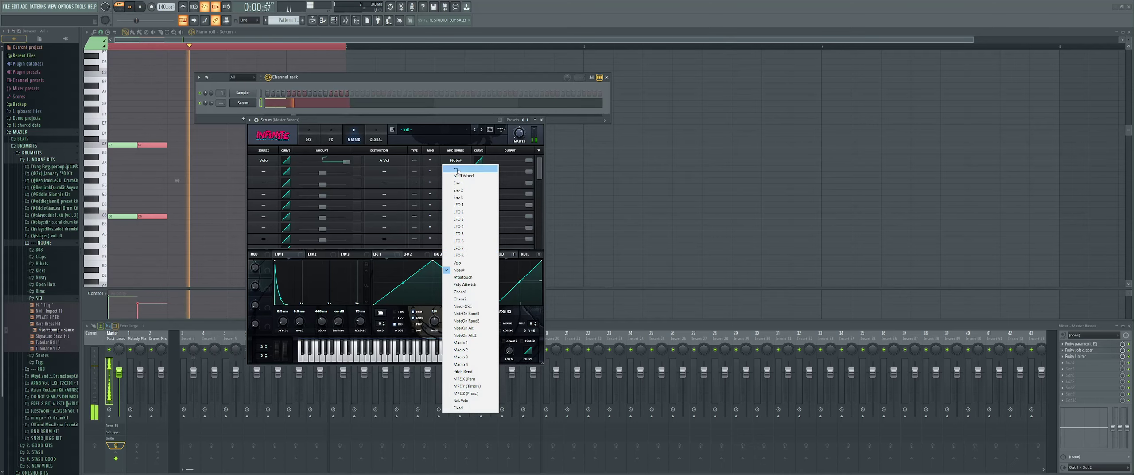
left_click(465, 276)
left_click(456, 159)
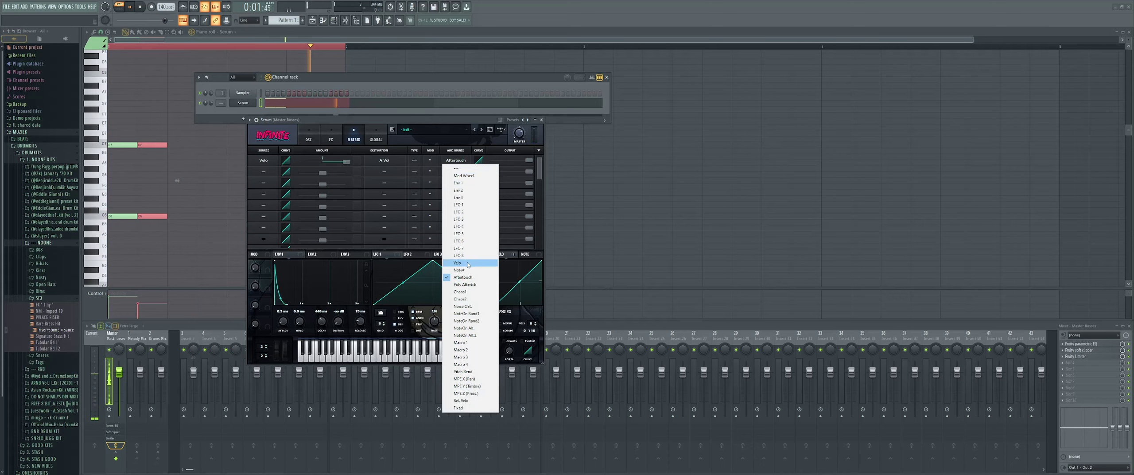
left_click(468, 264)
Step: Bend the aux source curve of the Velo to A Vol slot to about -47 and audition the loop repeatedly
left_click_drag(479, 160, 474, 140)
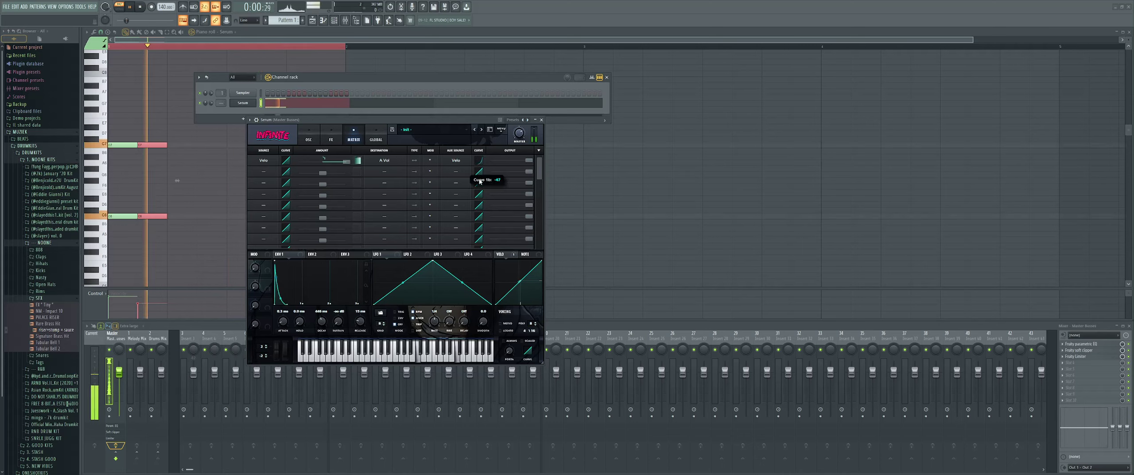
key("space")
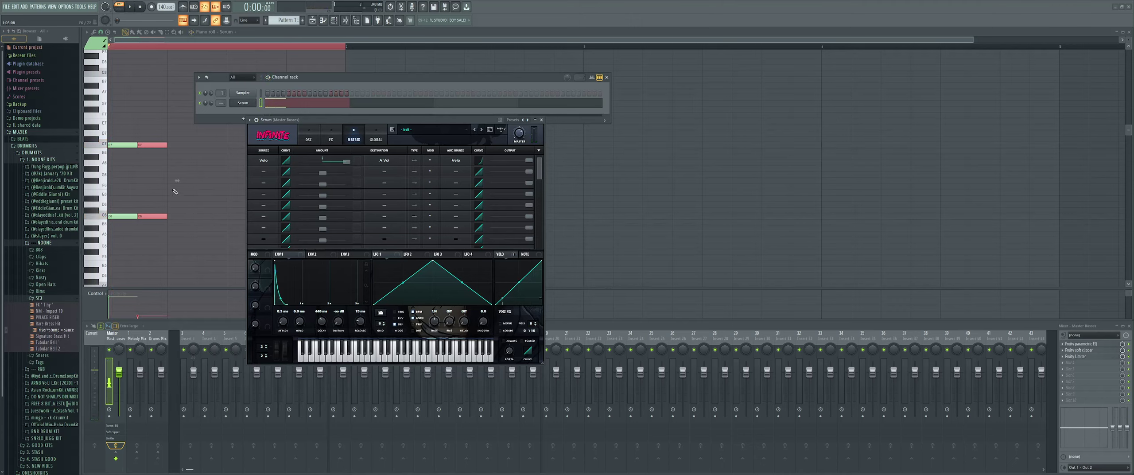
key("space")
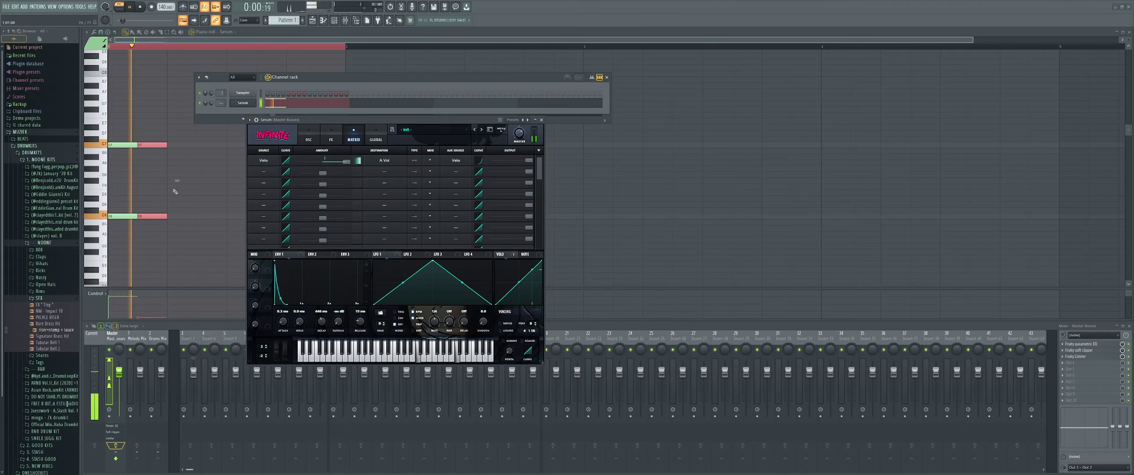
key("space")
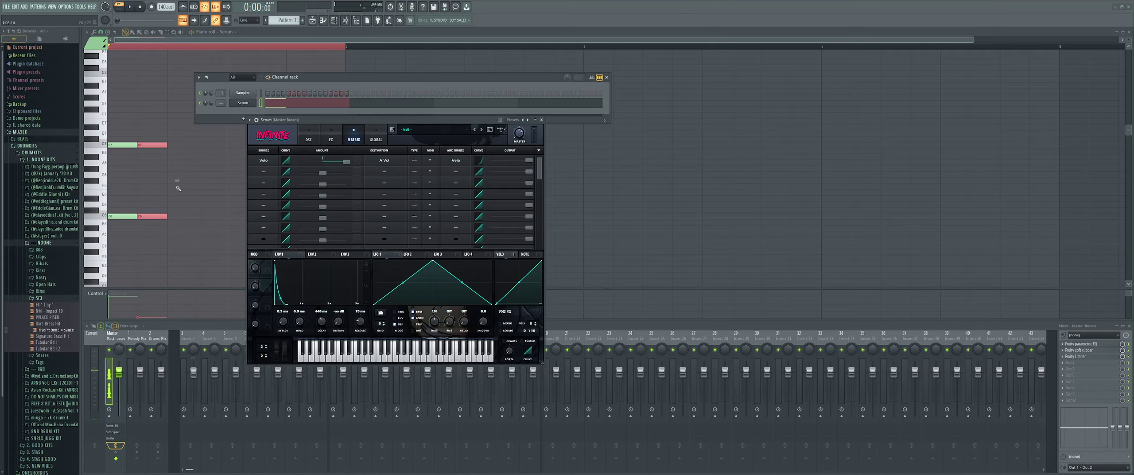
key("space")
key("space")
key("space")
key("space")
key("space")
left_click(389, 165)
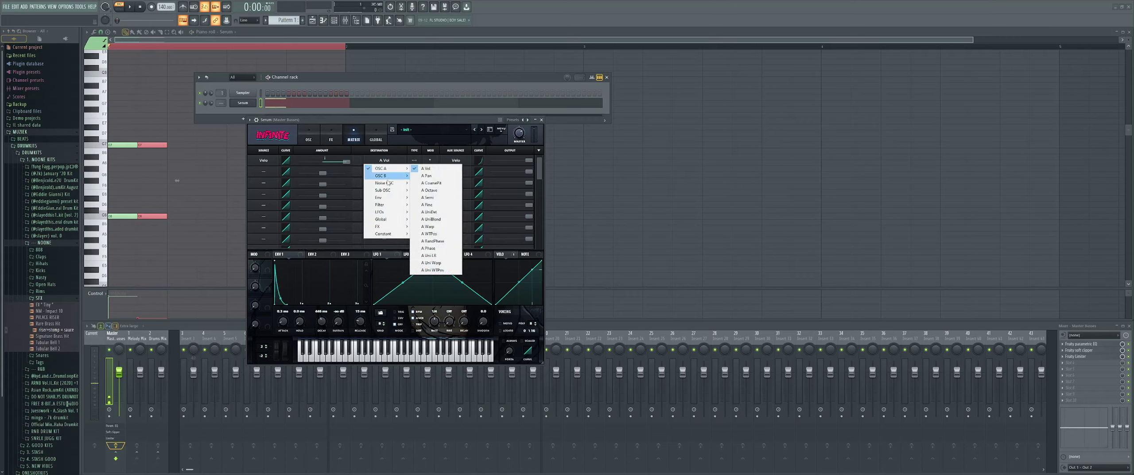
mouse_move(385, 205)
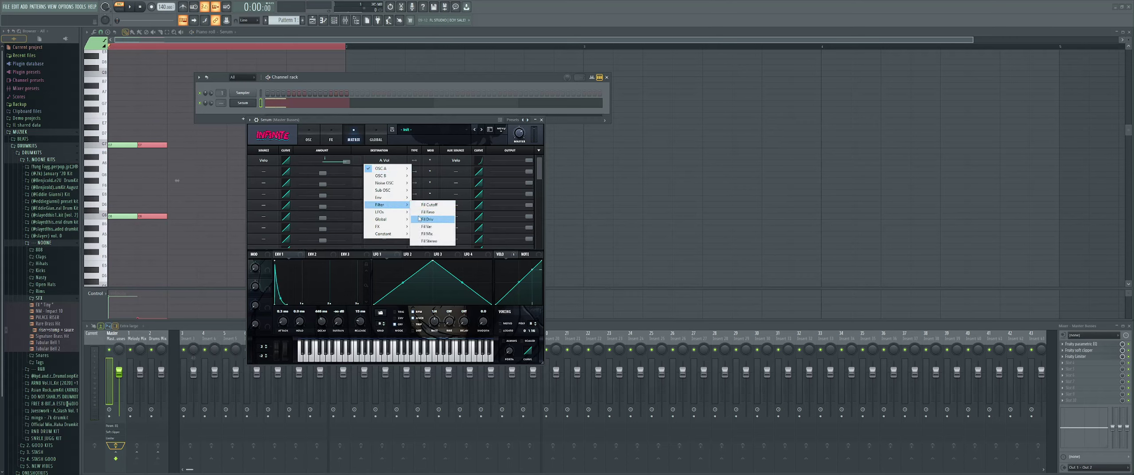
mouse_move(395, 224)
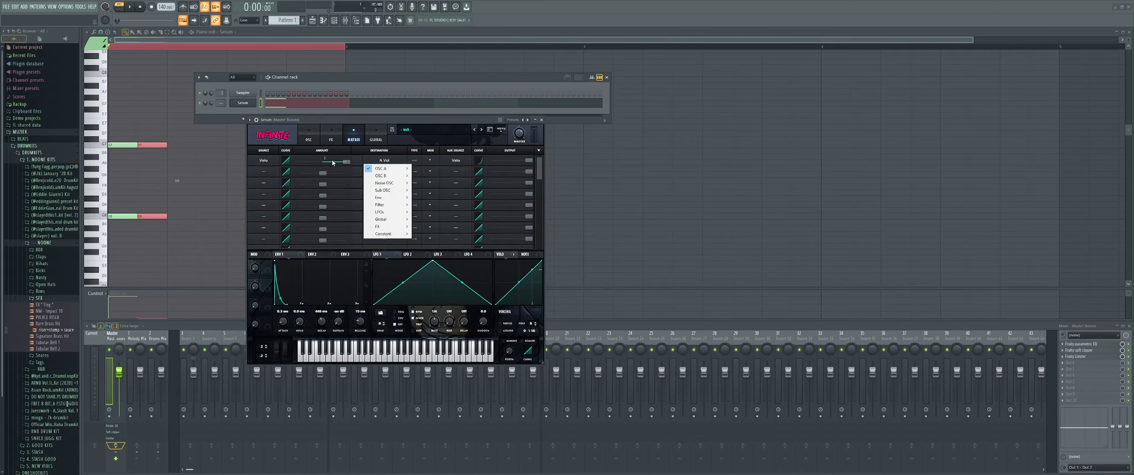
Step: Lower the modulation amount of the Velo to A Vol slot to 17 and play the loop
left_click(326, 155)
left_click_drag(327, 158, 322, 164)
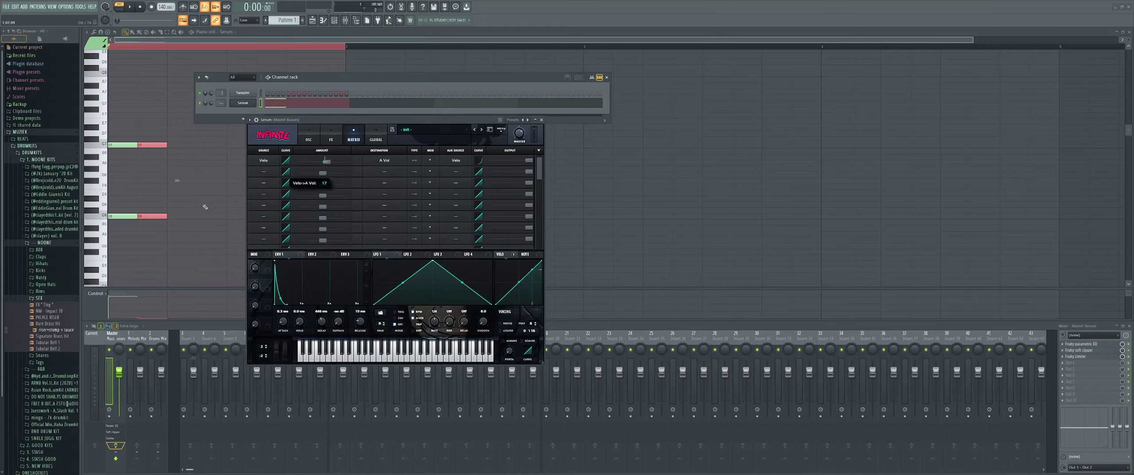
key("space")
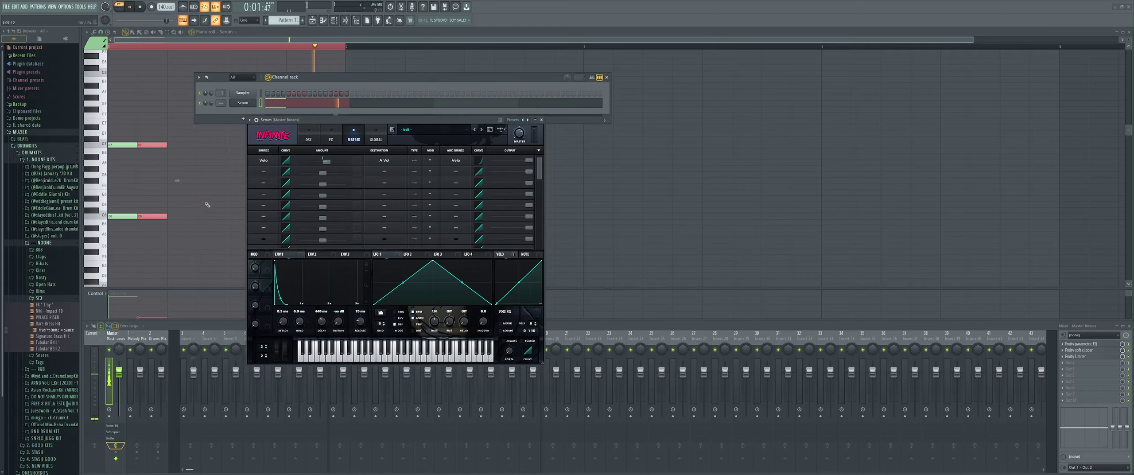
Step: Close the Serum and Channel rack windows and stop playback
left_click(542, 119)
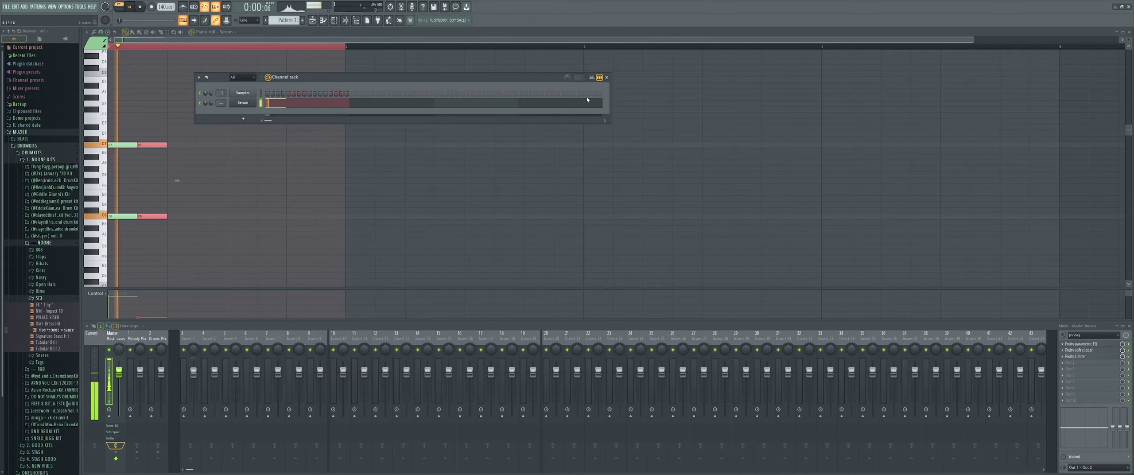
left_click(607, 77)
key("space")
Step: Select the second octave pair in the piano roll, restore its full velocity and lengthen it to one beat
scroll(153, 175, "up", 1)
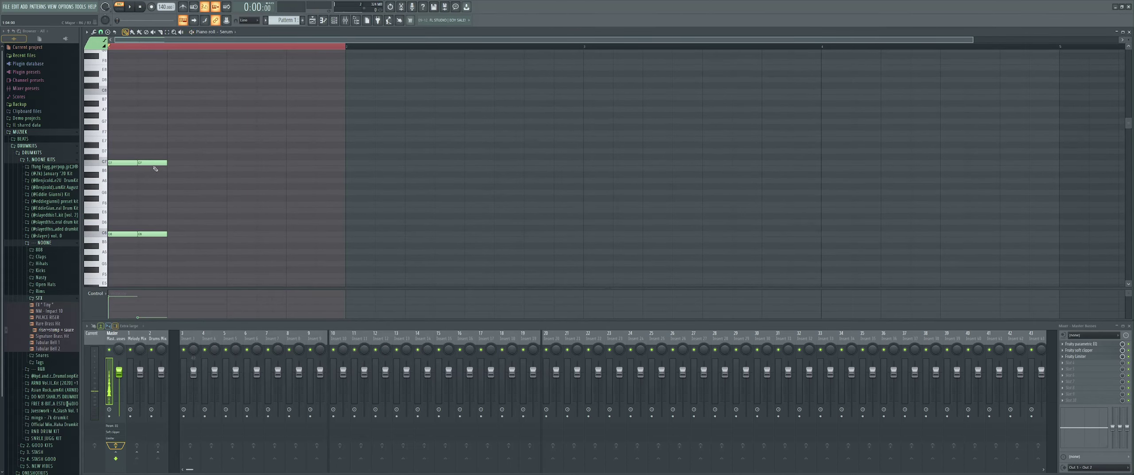
left_click_drag(155, 155, 164, 256)
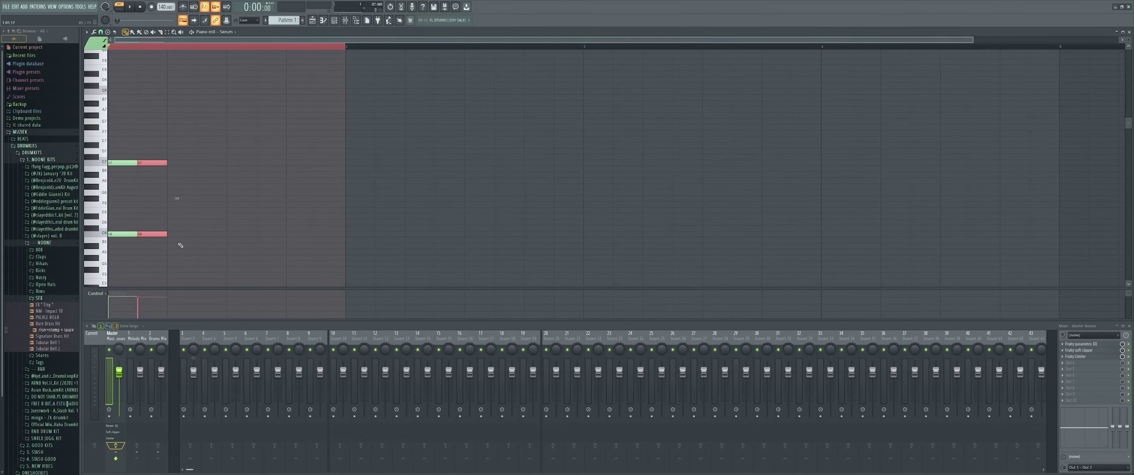
left_click_drag(167, 234, 197, 234)
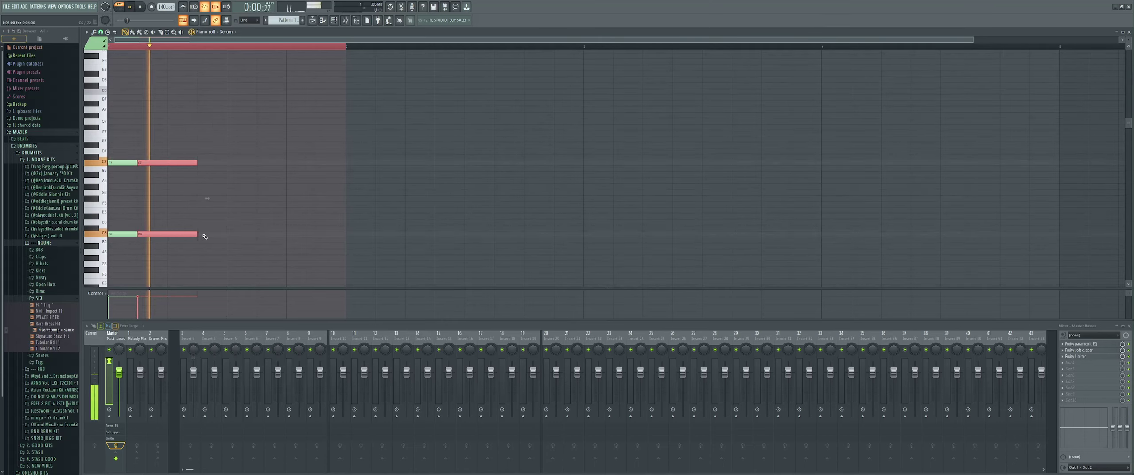
Step: Copy the one-beat octave pair twice behind itself, extend the last copy to the end of bar 1, and audition the loop
left_click_drag(179, 162, 343, 164, "shift")
key("space")
key("space")
key("space")
scroll(338, 168, "down", 1)
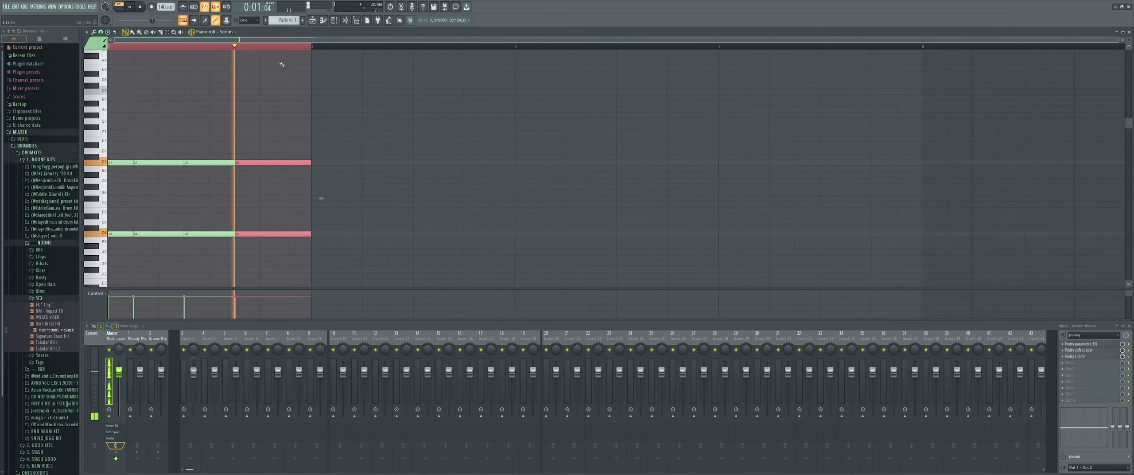
key("ctrl+d")
key("space")
Step: Try a lower octave pair at the start of bar 2, five semitones below the first bar's notes
scroll(321, 182, "down", 2)
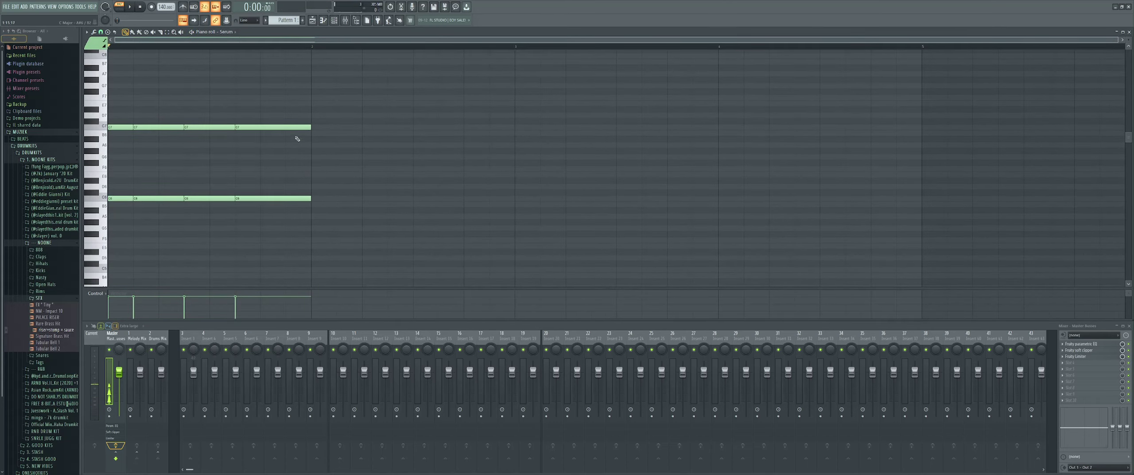
left_click(319, 145)
right_click(319, 146)
left_click(317, 157)
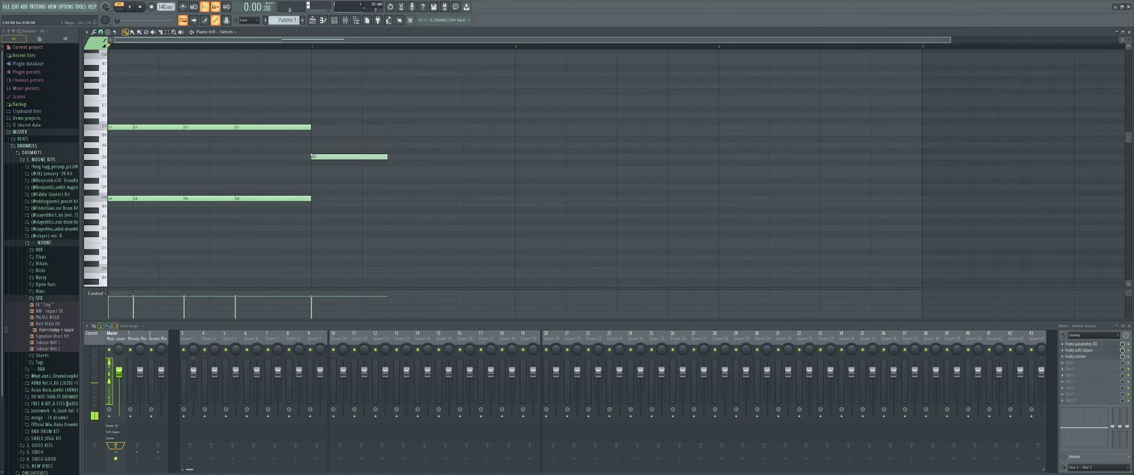
left_click_drag(329, 160, 329, 164)
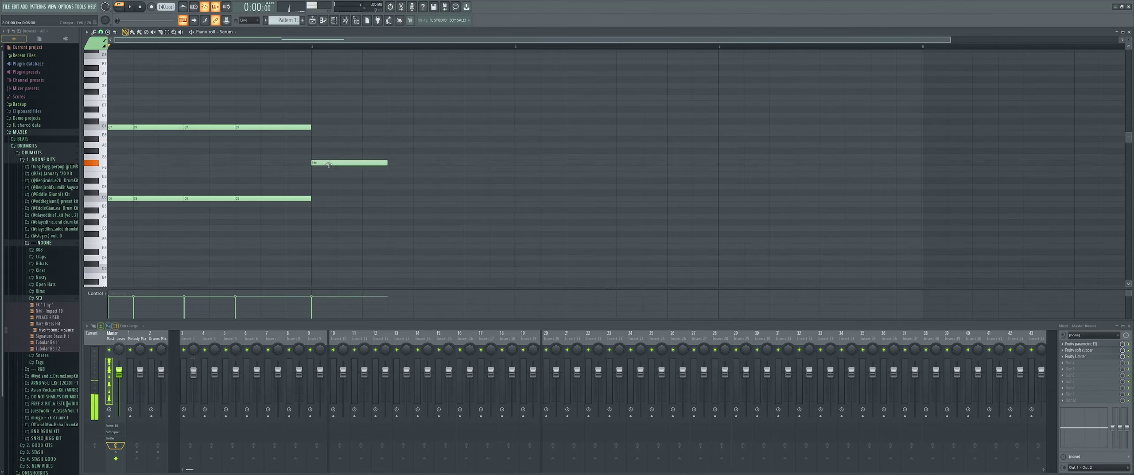
key("ctrl+z")
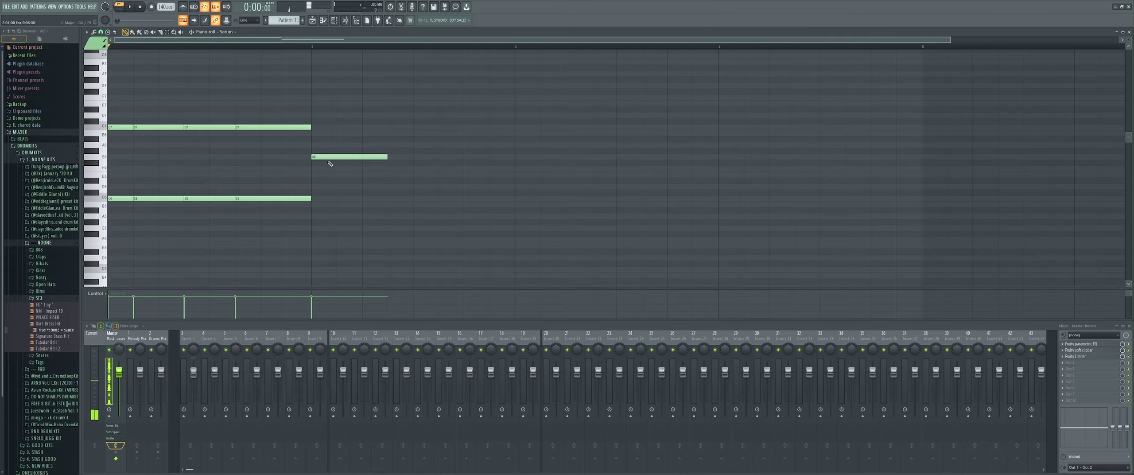
left_click(315, 217)
key("ctrl+z")
left_click(313, 229)
scroll(357, 233, "up", 2)
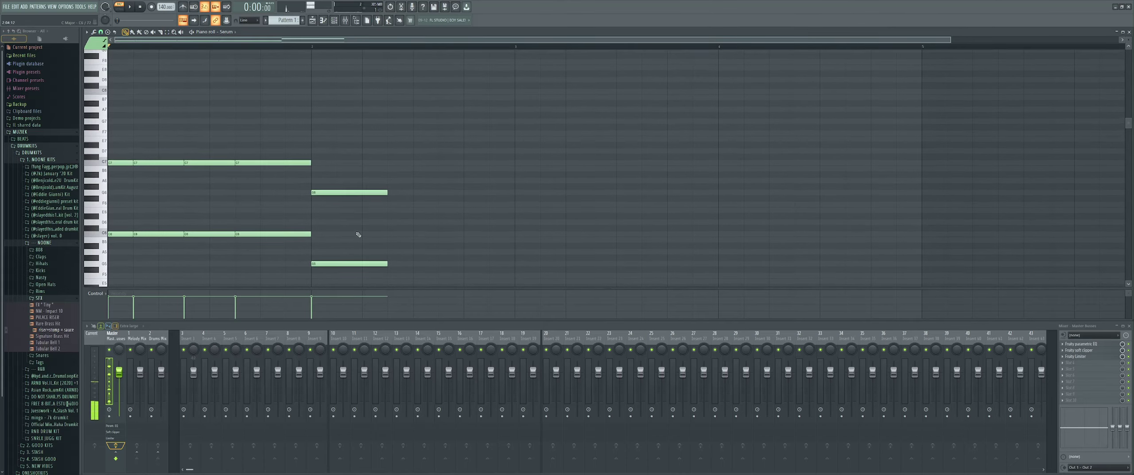
Step: Replace the two trial notes with a copy of bar 1's octave pattern in bar 2, transposed down five semitones
right_click(350, 193)
right_click(355, 264)
left_click_drag(362, 273, 328, 190)
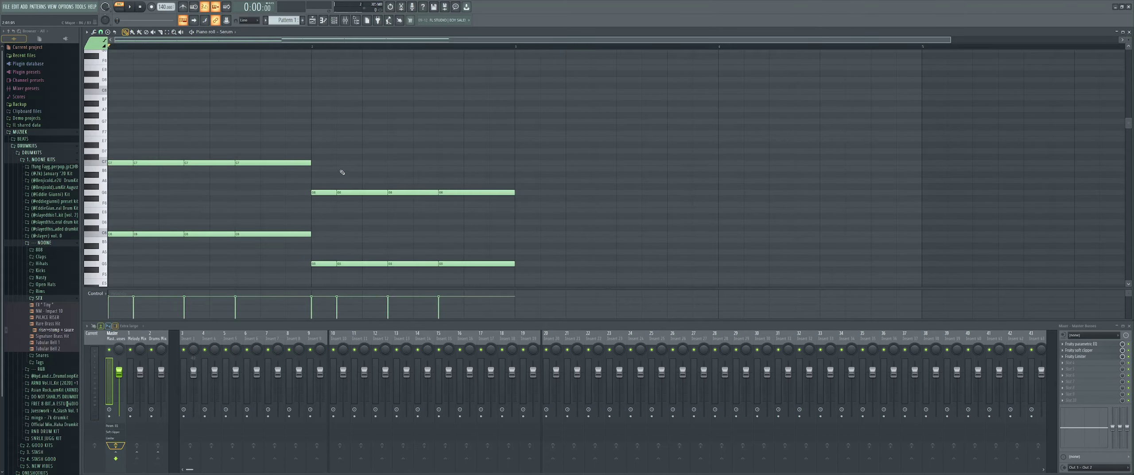
scroll(350, 156, "down", 2)
scroll(324, 142, "up", 2)
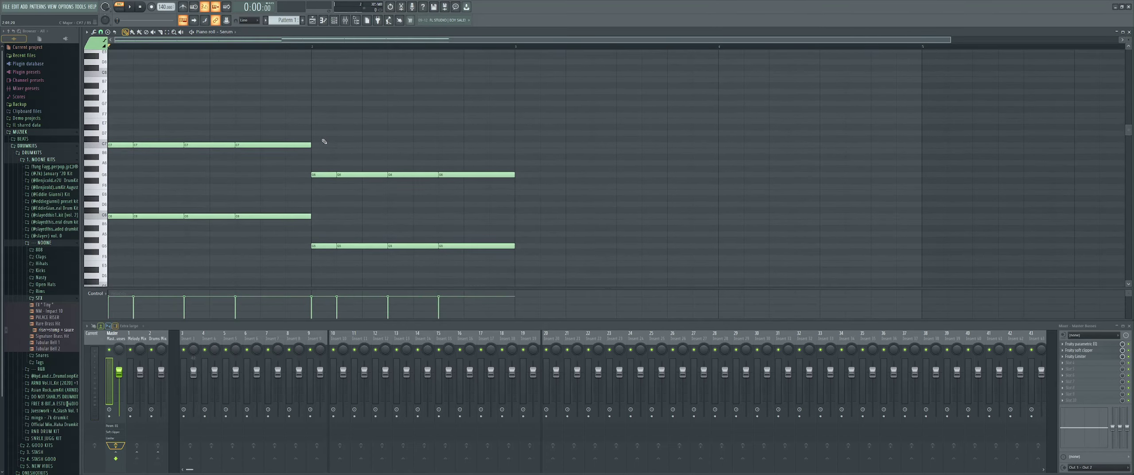
Step: Audition the two-bar octave pattern and raise the tempo to 142 BPM
key("space")
scroll(331, 138, "down", 1)
scroll(336, 132, "down", 1)
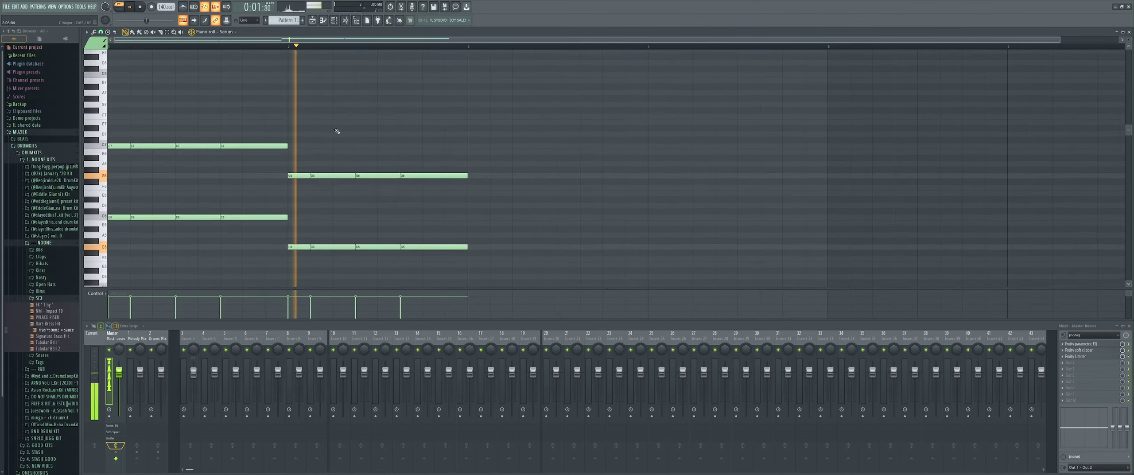
key("space")
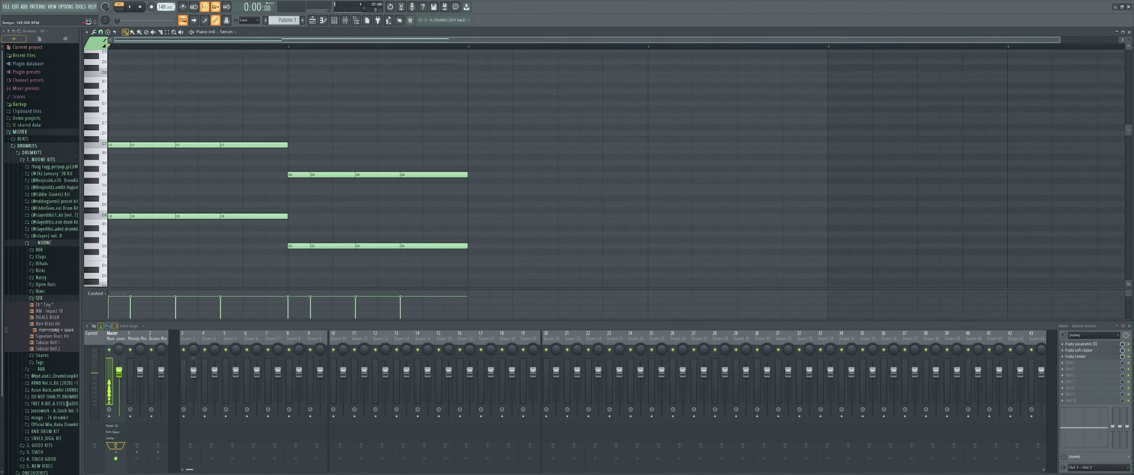
key("space")
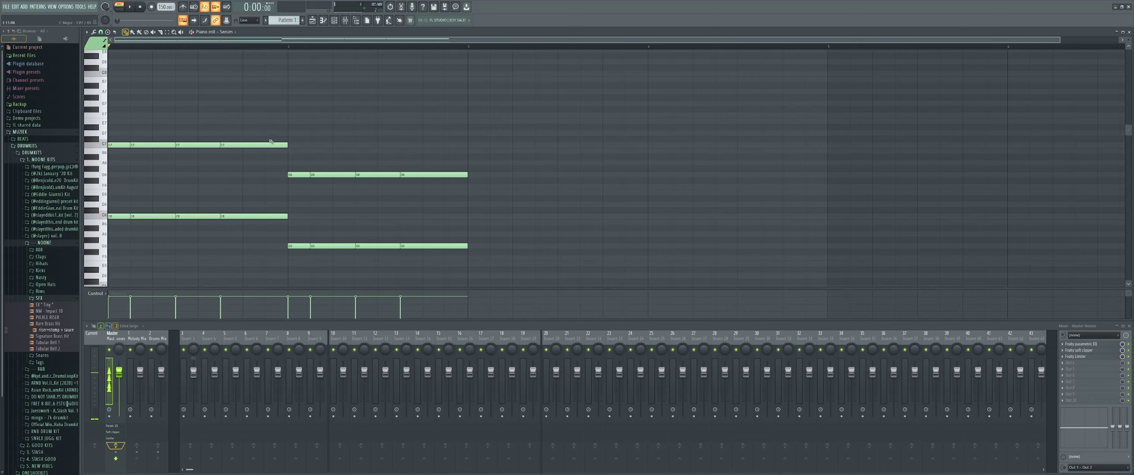
key("space")
Step: Shorten the first phrase's last octave pair by half a beat, move the second phrase earlier to close the gap, and audition
left_click_drag(275, 135, 285, 252)
key("space")
left_click_drag(280, 160, 519, 261)
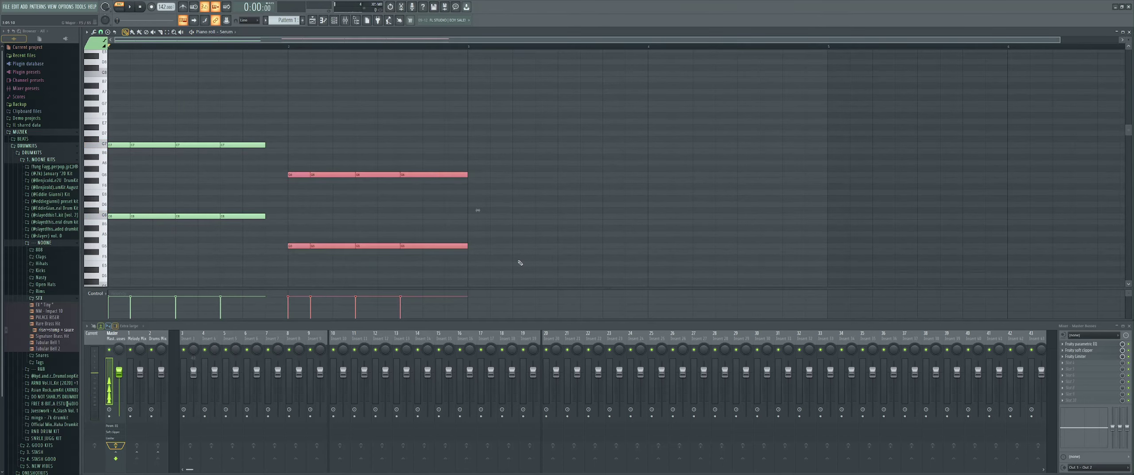
key("space")
scroll(297, 213, "down", 1)
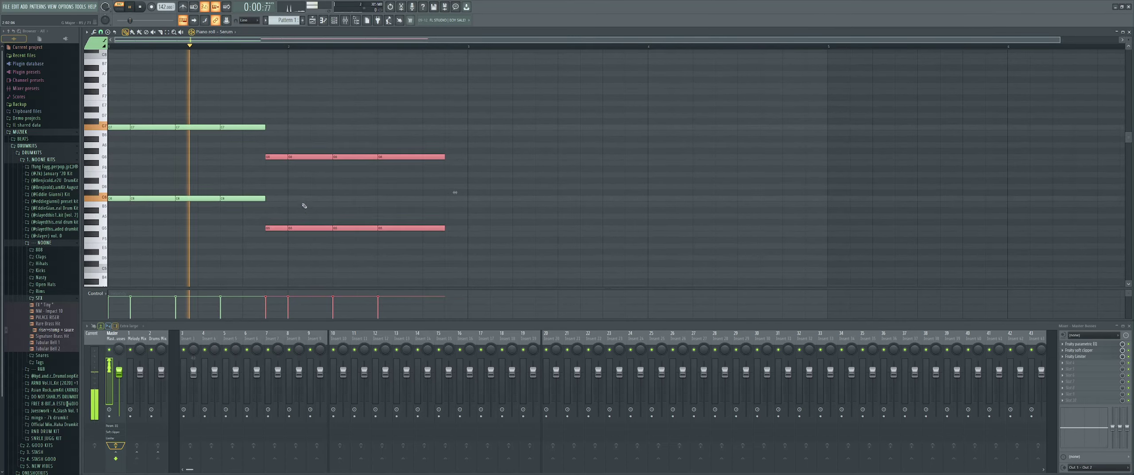
key("ctrl+d")
key("space")
Step: Trim another half beat off the first phrase's last octave pair, shift the second phrase up against it, and play the pattern
left_click_drag(387, 150, 273, 232)
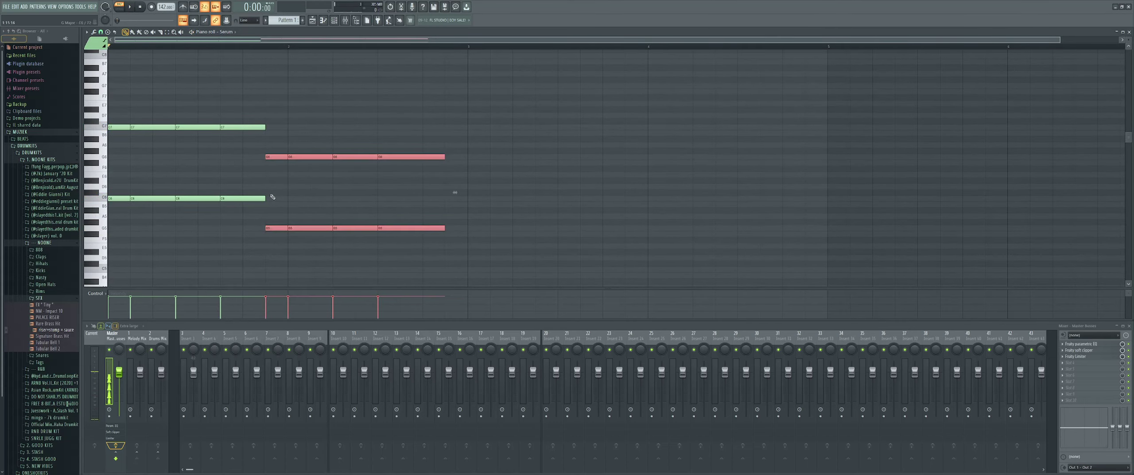
left_click_drag(273, 198, 254, 125)
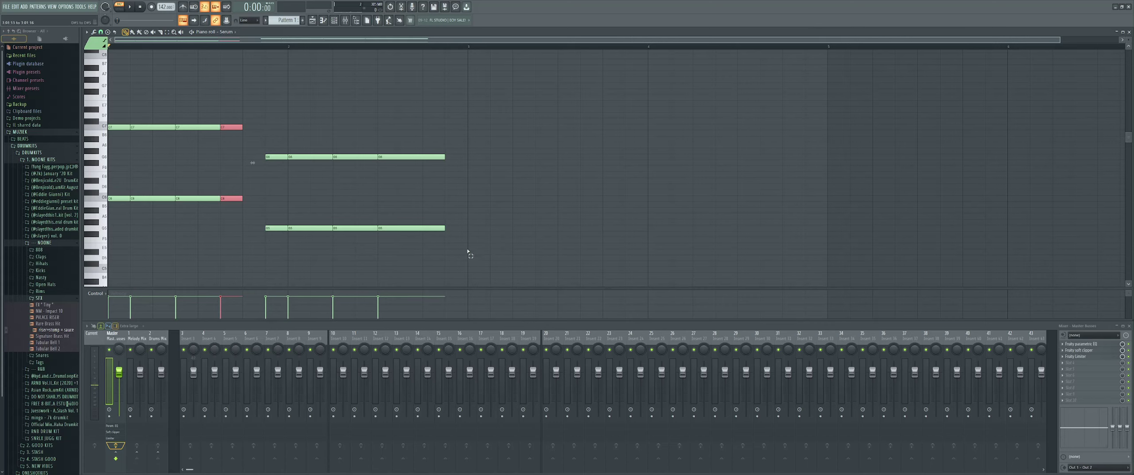
left_click_drag(468, 251, 264, 153)
key("space")
key("ctrl+d")
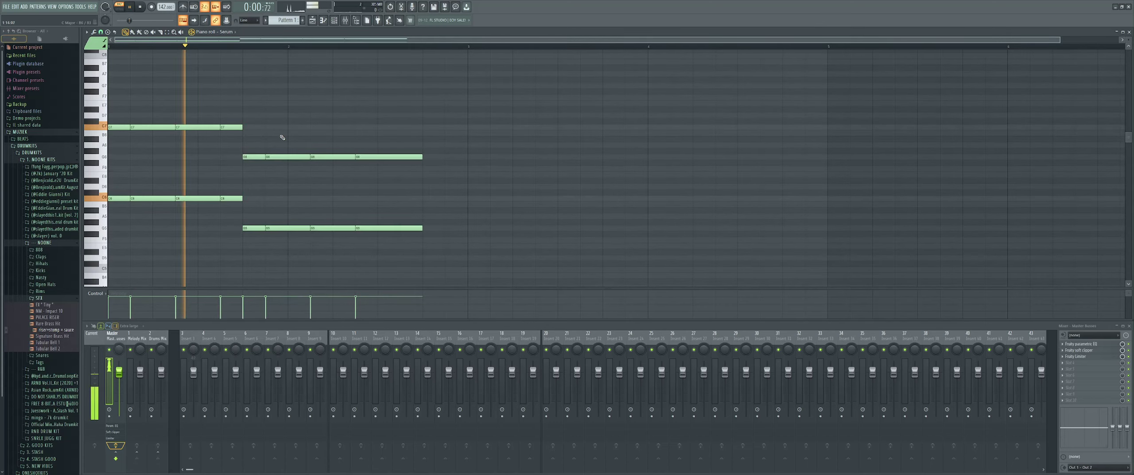
key("space")
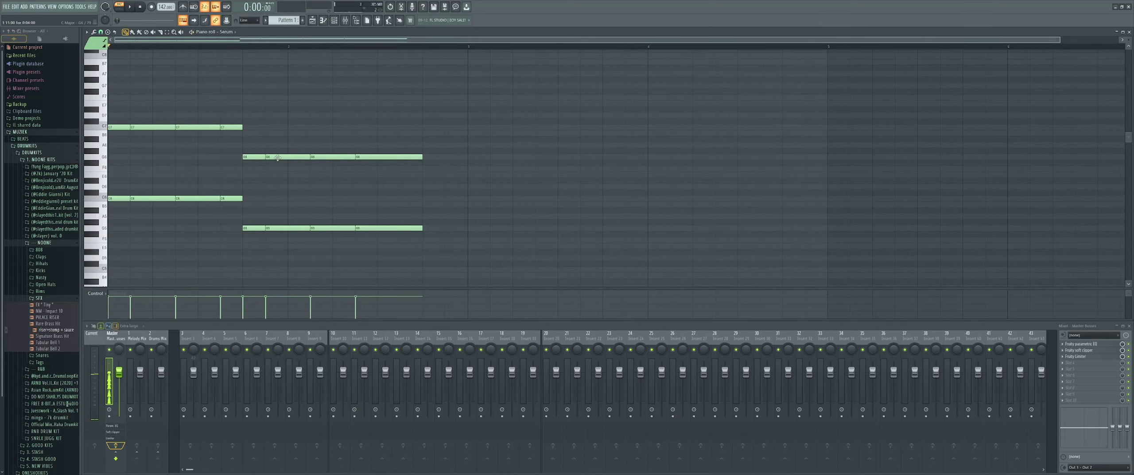
Step: Delete the second phrase's lower octave notes and raise its upper notes two semitones, auditioning the change
right_click(255, 227)
right_click(287, 227)
right_click(332, 228)
right_click(367, 227)
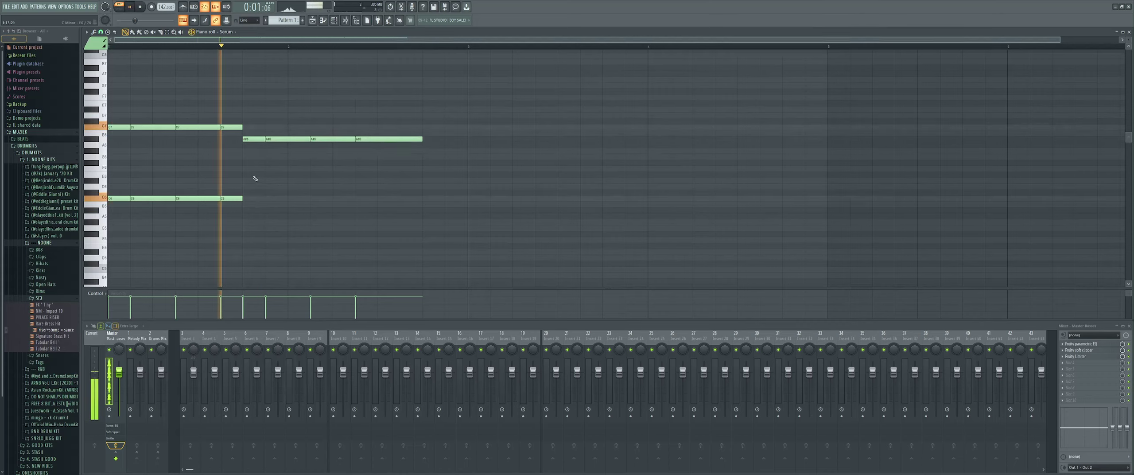
key("space")
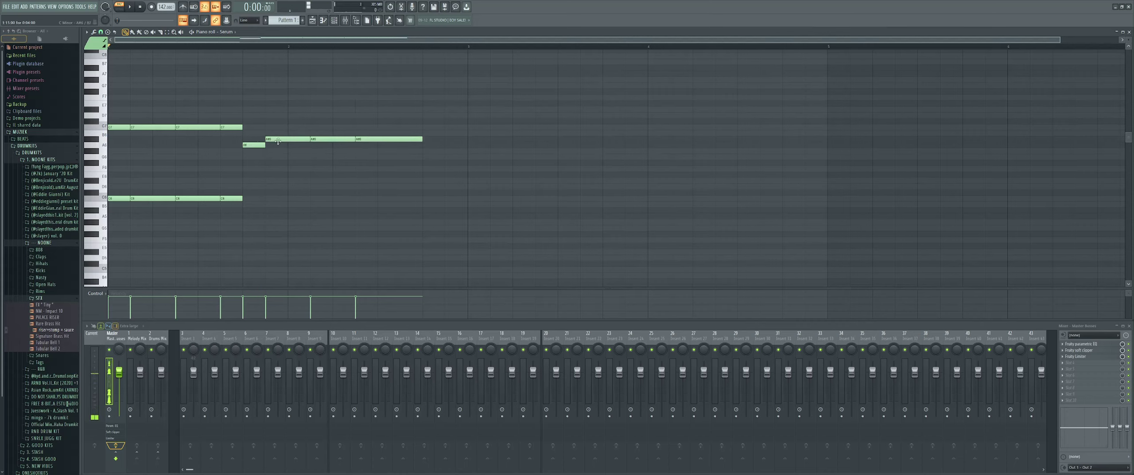
key("space")
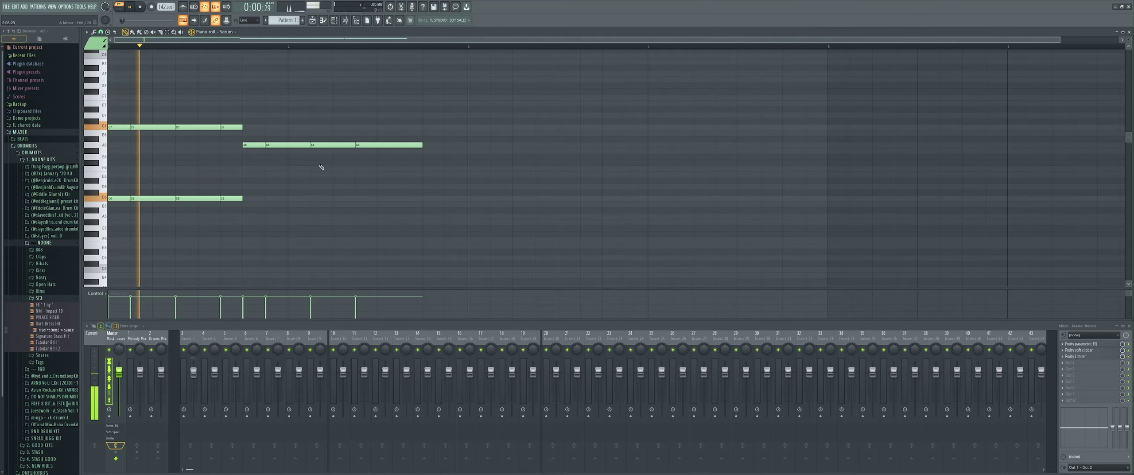
Step: Add notes one octave below the second phrase's upper notes and play the pattern
scroll(296, 171, "down", 1)
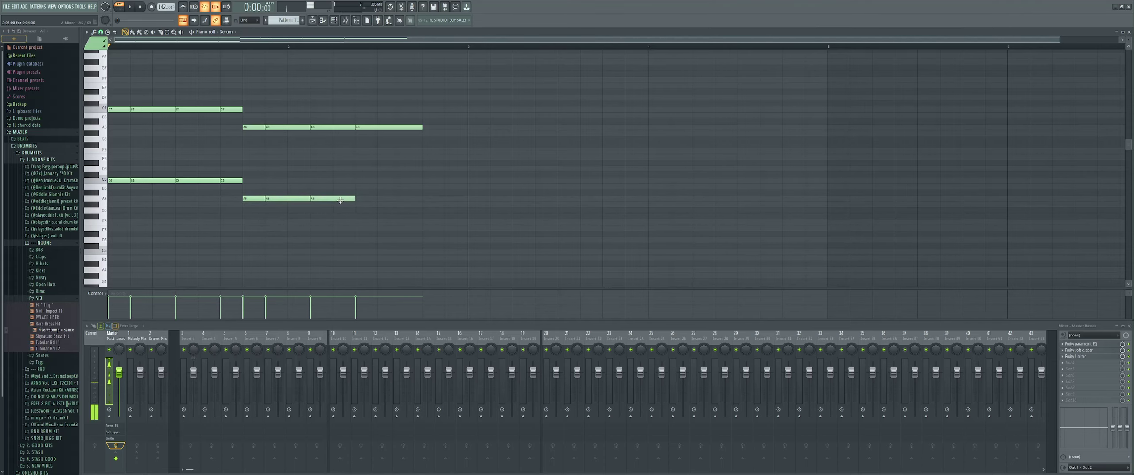
key("space")
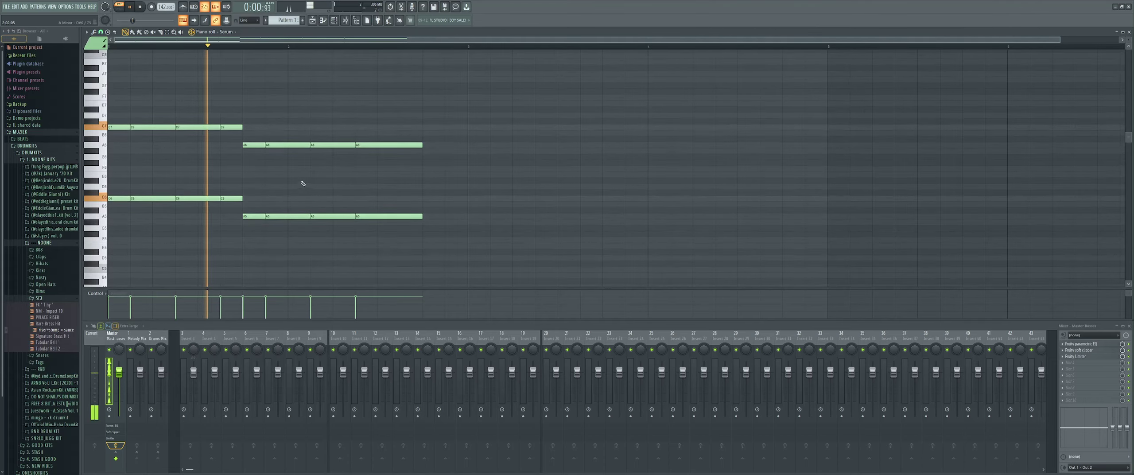
key("space")
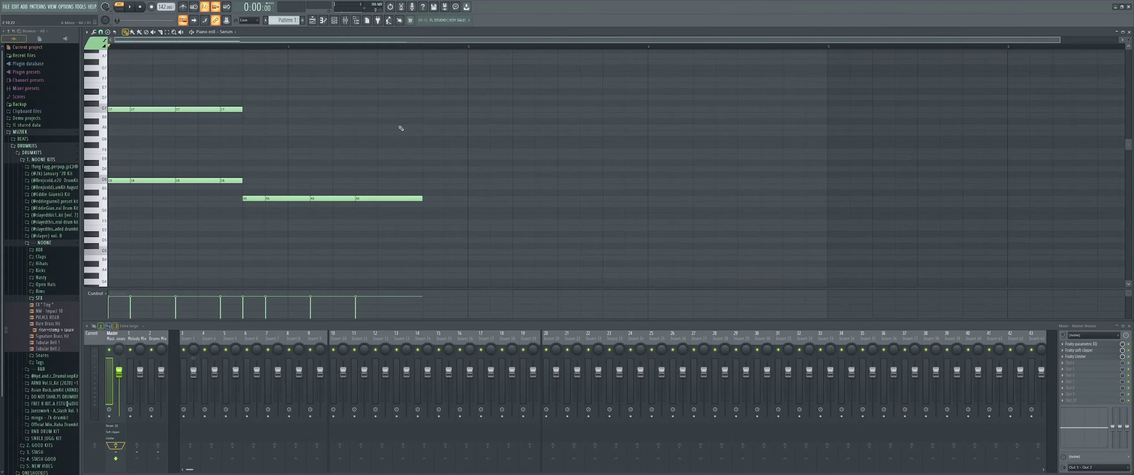
Step: Move the Serum window clear of the notes and duplicate the two-bar chord pattern into bars 3 and 4
key("alt+Tab")
left_click(995, 294)
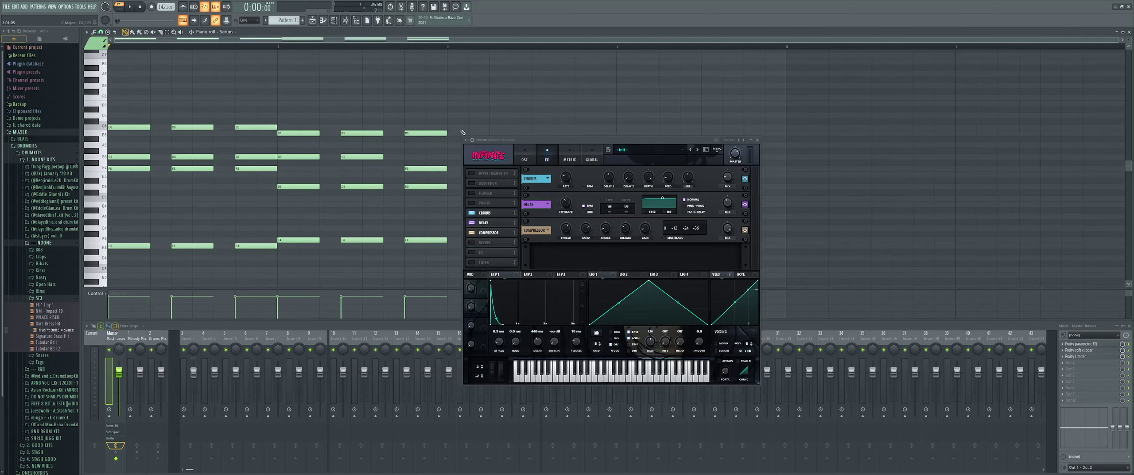
left_click_drag(510, 140, 665, 141)
key("space")
scroll(313, 142, "down", 2)
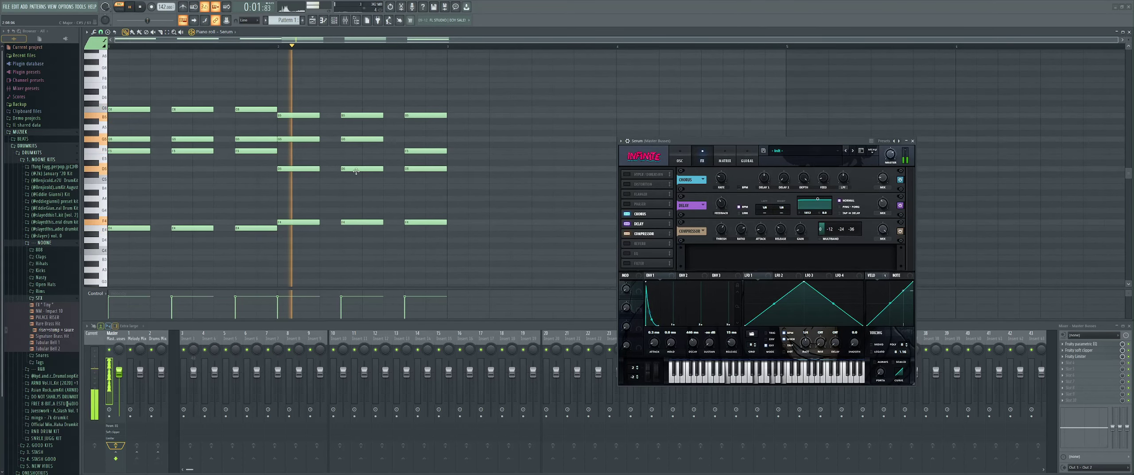
key("ctrl+b")
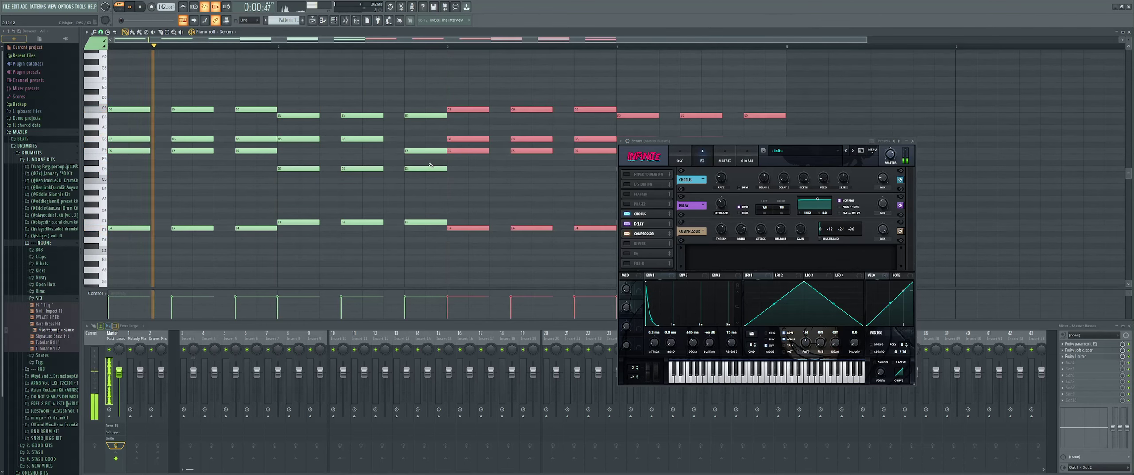
key("ctrl+d")
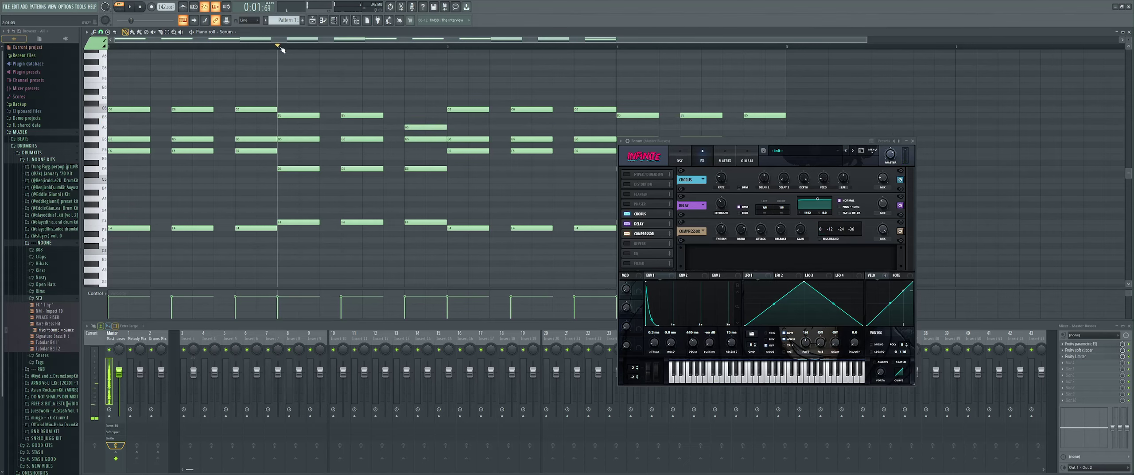
Step: Match the notes of the last chord in bars 2 and 4 to the two chords before them, auditioning the four bars
key("space")
scroll(424, 109, "down", 2)
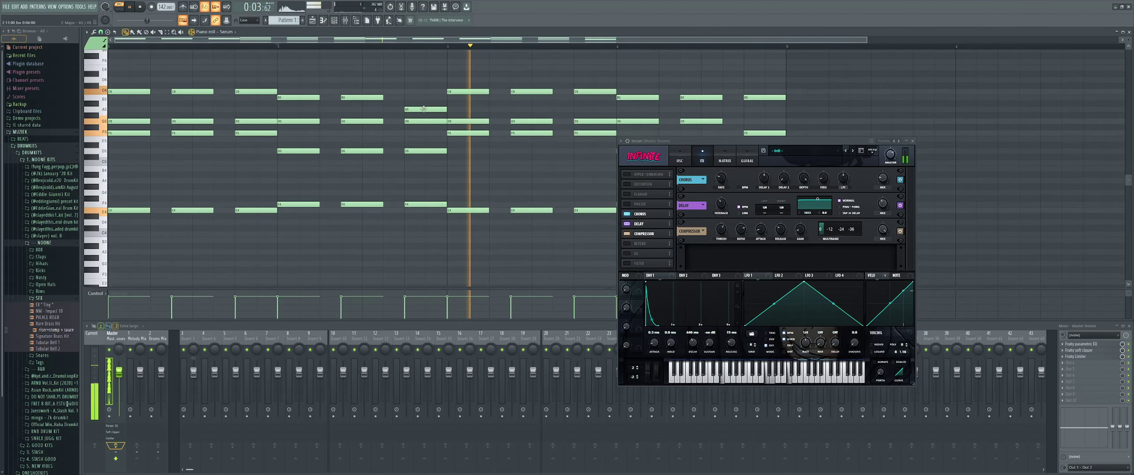
scroll(584, 106, "down", 1)
mouse_move(594, 98)
left_mouse_down()
mouse_move(597, 121)
mouse_move(597, 97)
left_mouse_up()
key("space")
key("space")
key("space")
left_click_drag(352, 108, 351, 97)
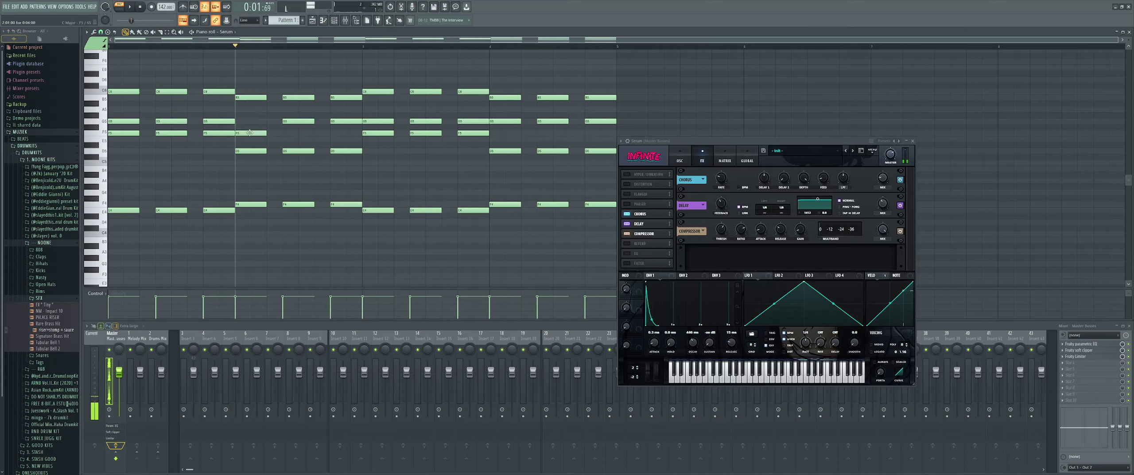
Step: Try other pitches for the middle and top notes of bar 2's first chord, auditioning each change
key("space")
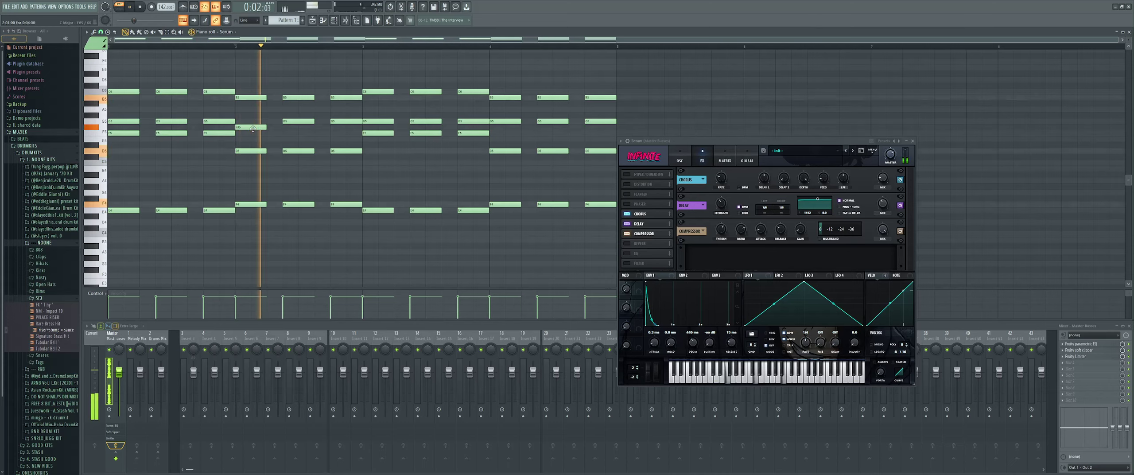
left_click_drag(254, 126, 253, 116)
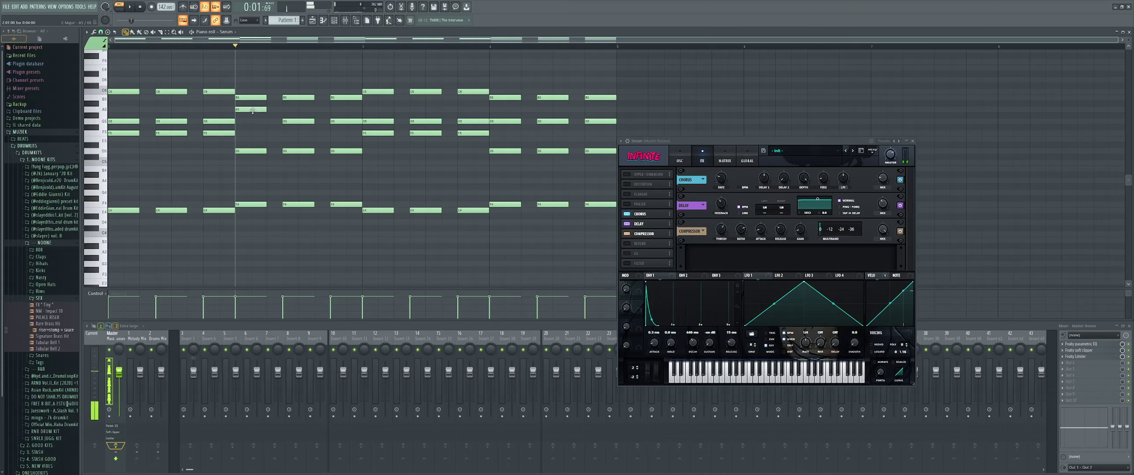
key("space")
key("space")
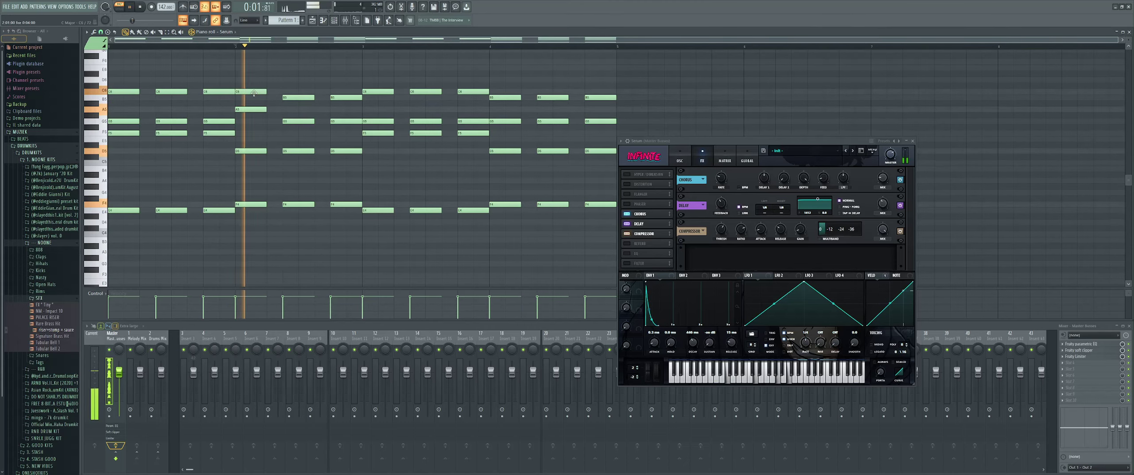
key("space")
left_click_drag(251, 108, 295, 103)
Step: Try raising the top notes of all three bar 2 chords by three semitones and play the pattern
key("space")
scroll(254, 119, "up", 1)
key("space")
key("space")
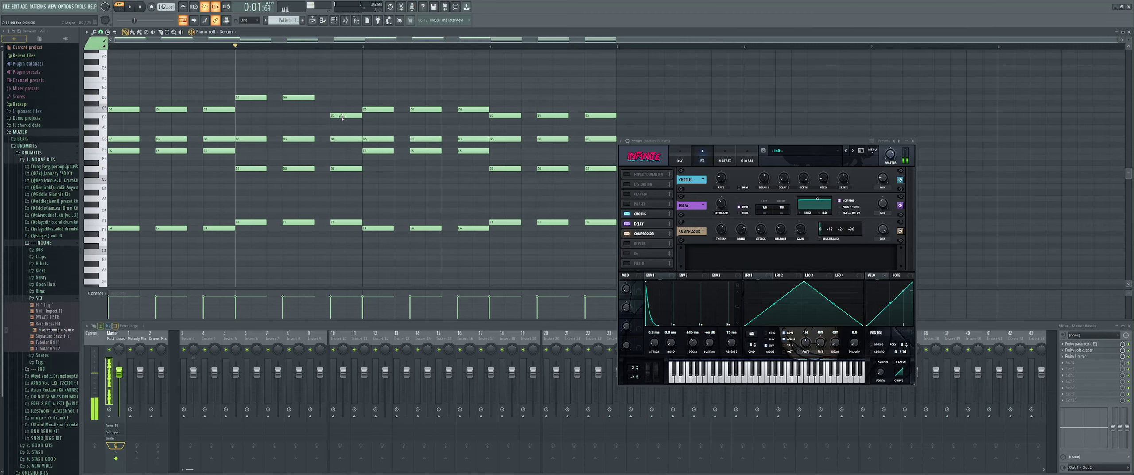
key("space")
left_click_drag(341, 100, 340, 95)
scroll(346, 102, "up", 2)
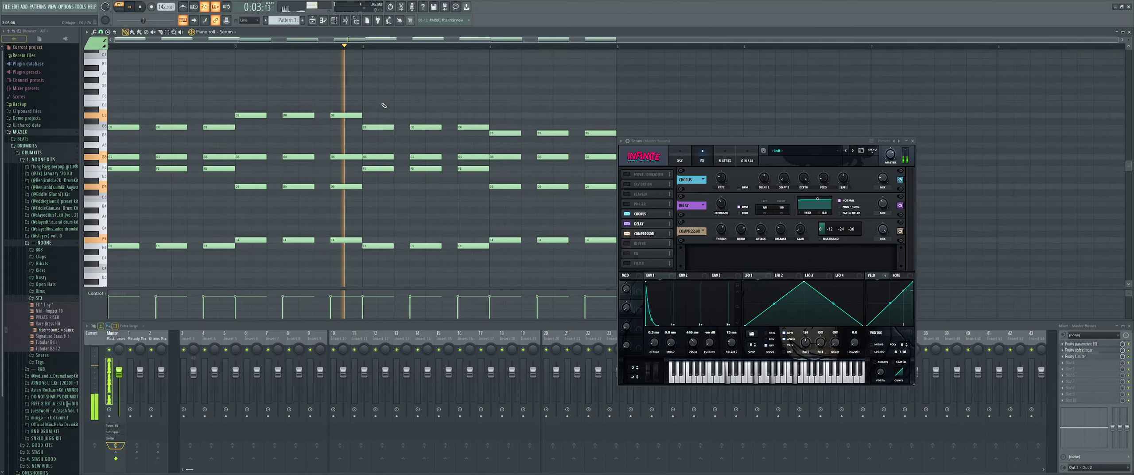
scroll(488, 155, "down", 4)
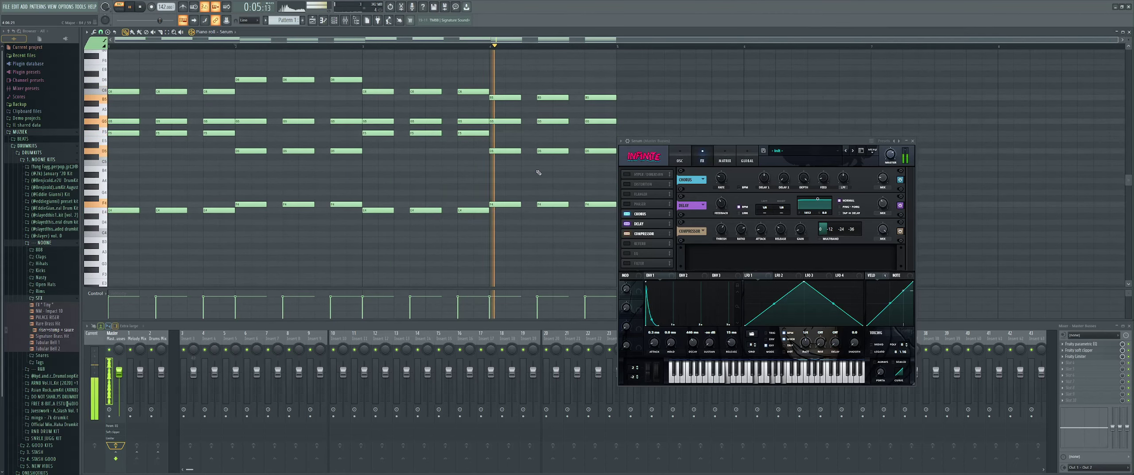
Step: Close the Serum window and play the four-bar chord pattern
left_click(912, 141)
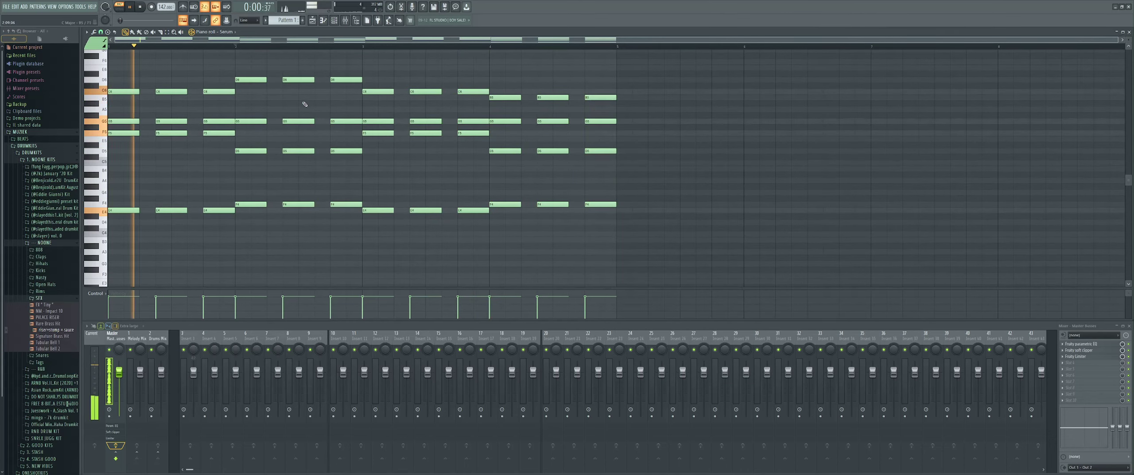
key("space")
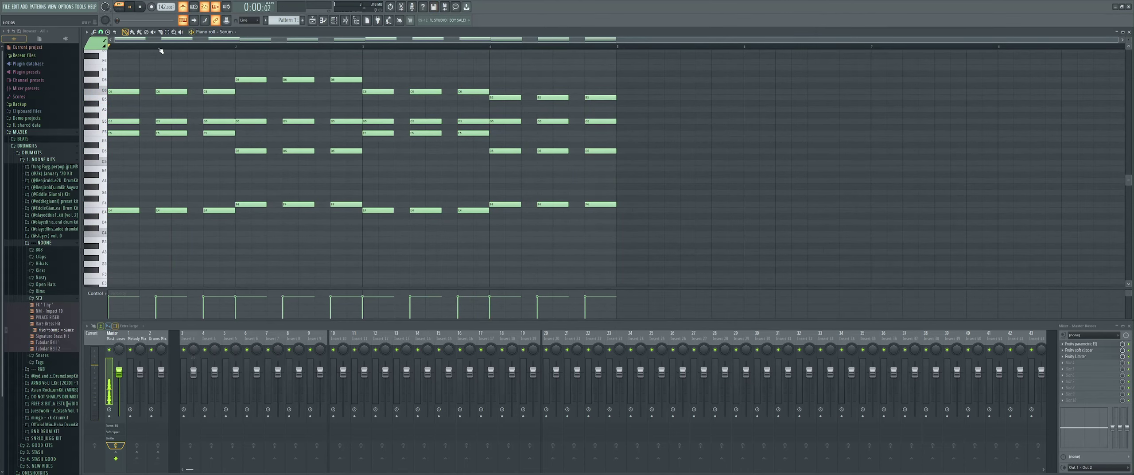
scroll(190, 71, "up", 8)
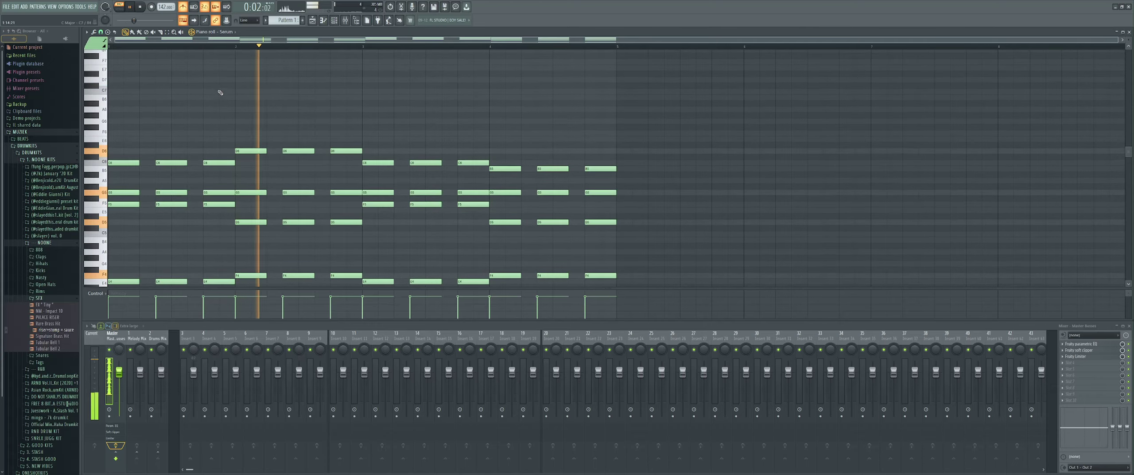
scroll(226, 93, "down", 4)
key("space")
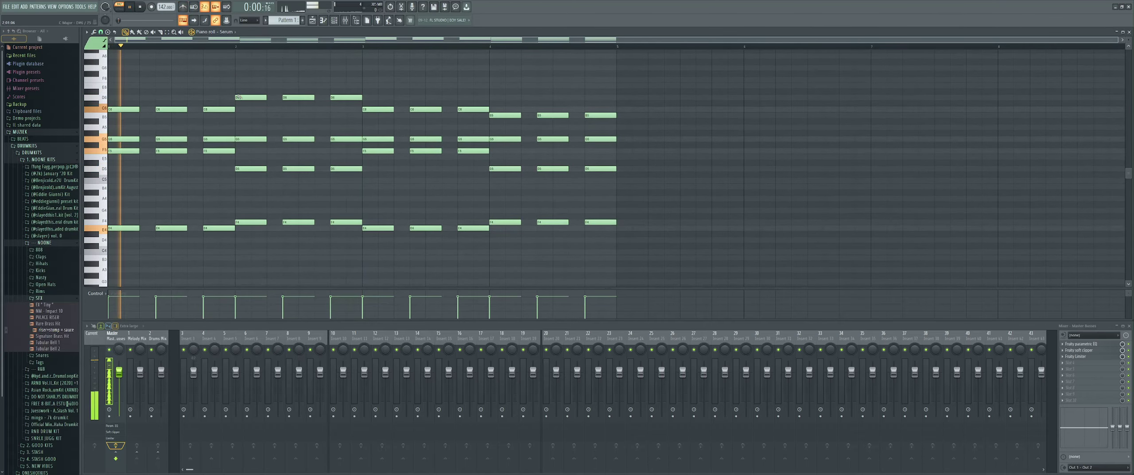
Step: Lower both the top notes and the bass notes of bar 2's chords by three semitones and audition the result
left_click_drag(238, 97, 239, 115)
left_click_drag(302, 97, 345, 111)
key("space")
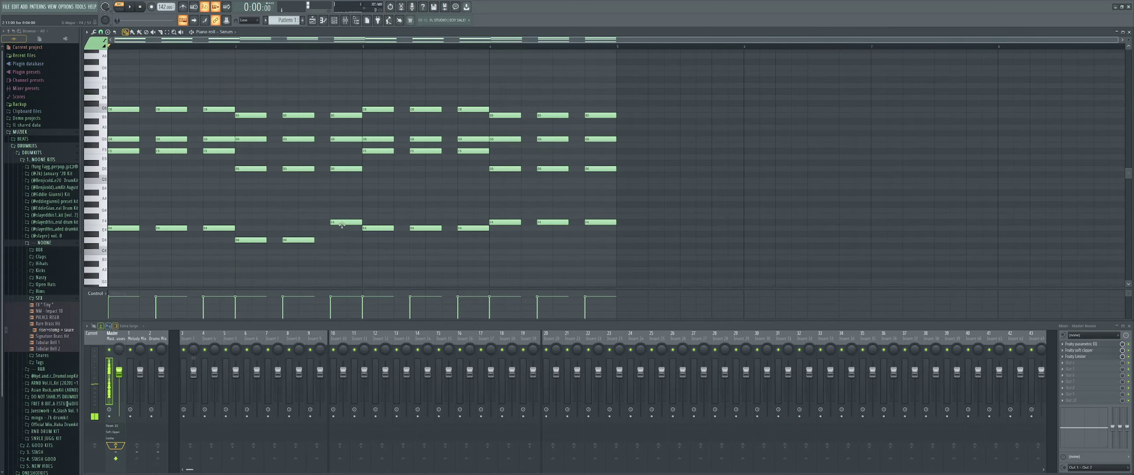
scroll(281, 220, "up", 1)
key("space")
scroll(252, 217, "down", 2)
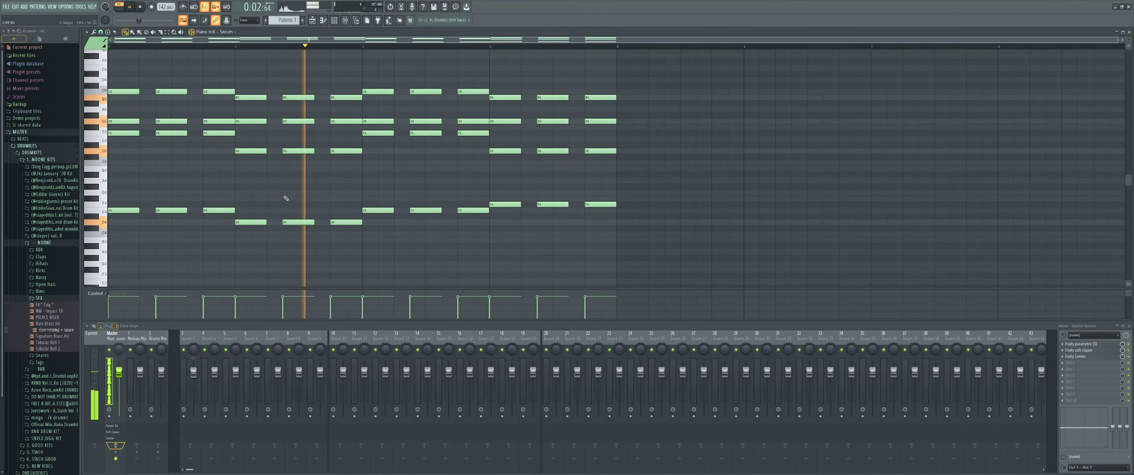
Step: Lower bar 3's lower-middle chord notes five semitones and its bass notes four semitones, playing the pattern to check
scroll(286, 190, "down", 1)
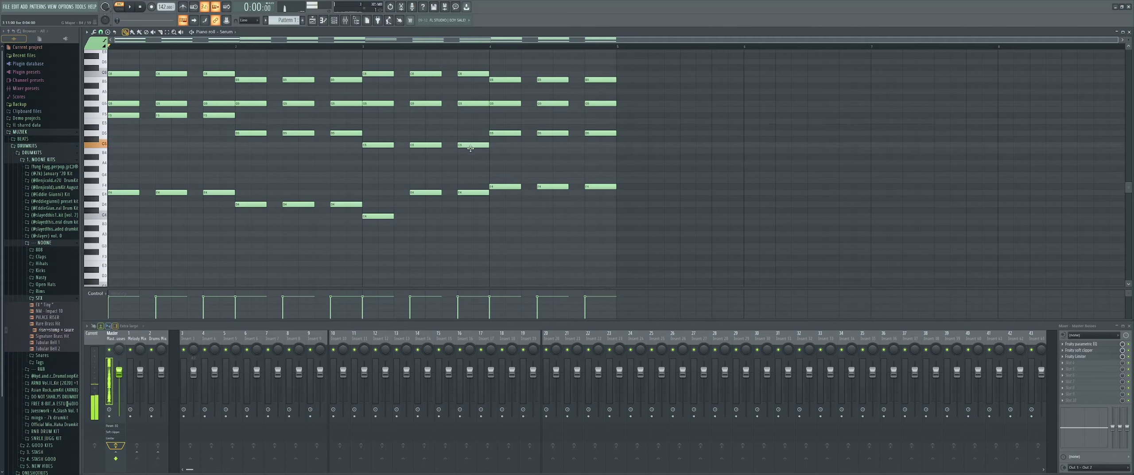
key("space")
scroll(473, 218, "up", 2)
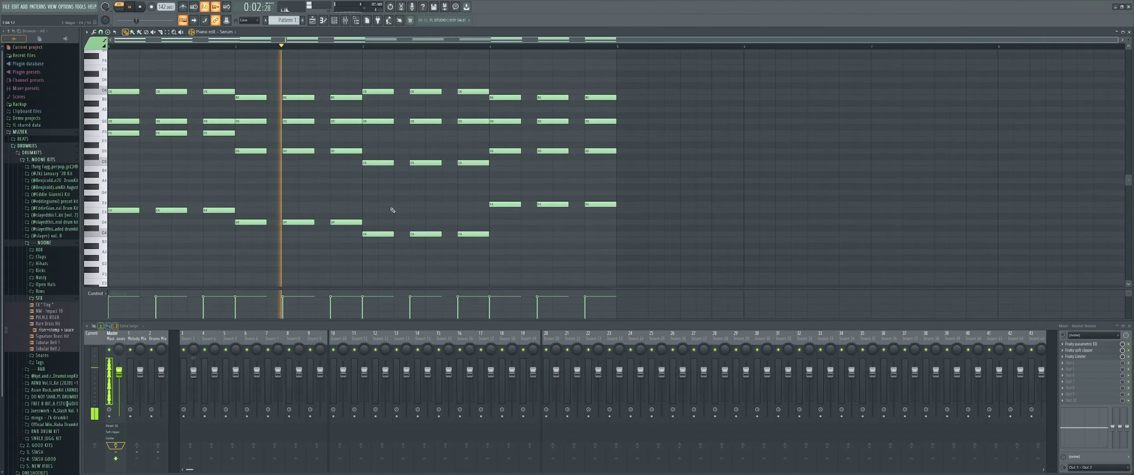
scroll(396, 202, "down", 1)
scroll(406, 206, "up", 1)
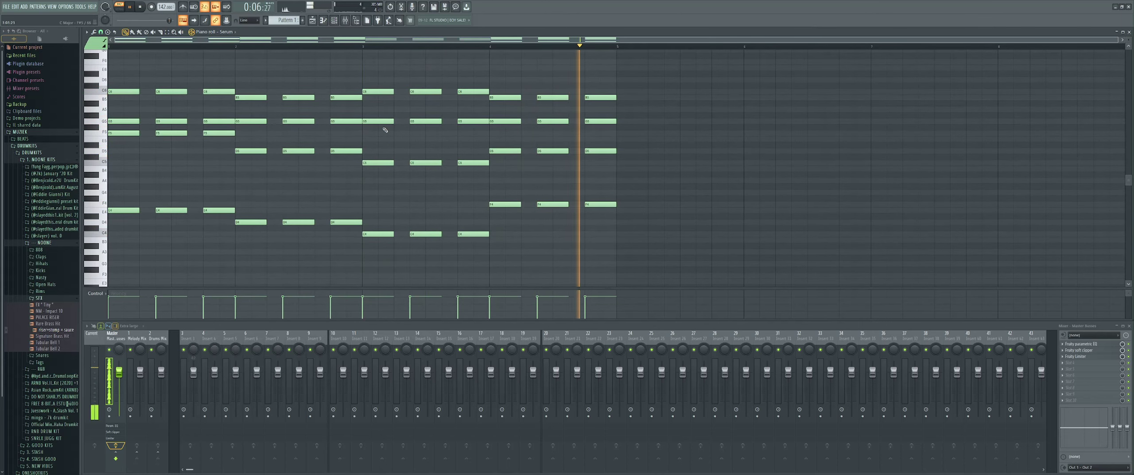
Step: Lower bar 3's upper-middle chord notes two semitones and its top notes one semitone
left_click_drag(421, 120, 469, 133)
scroll(461, 119, "up", 1)
left_click_drag(424, 109, 379, 127)
left_click_drag(471, 111, 382, 98)
scroll(473, 130, "down", 1)
scroll(418, 117, "up", 1)
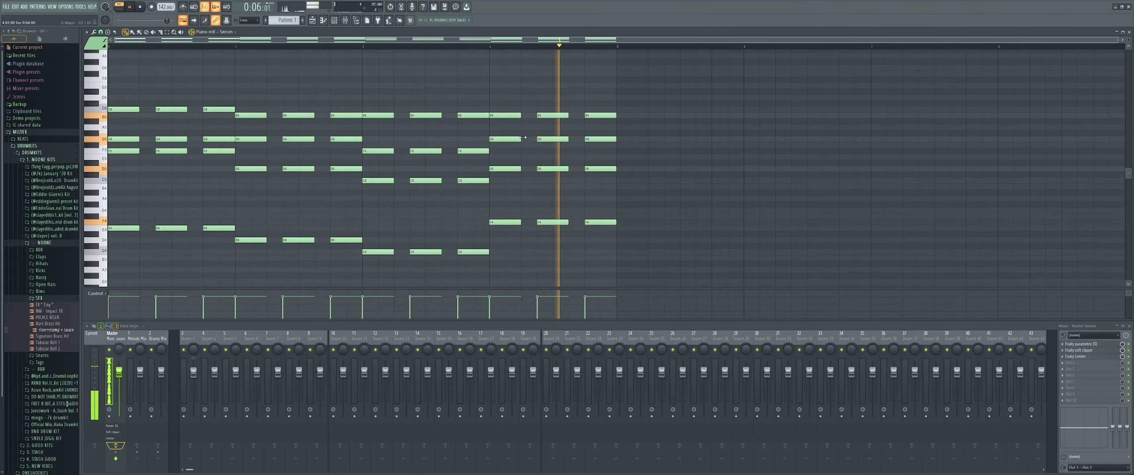
Step: Lower the bass notes of bar 4's three chords by one semitone and audition the progression
scroll(547, 173, "down", 1)
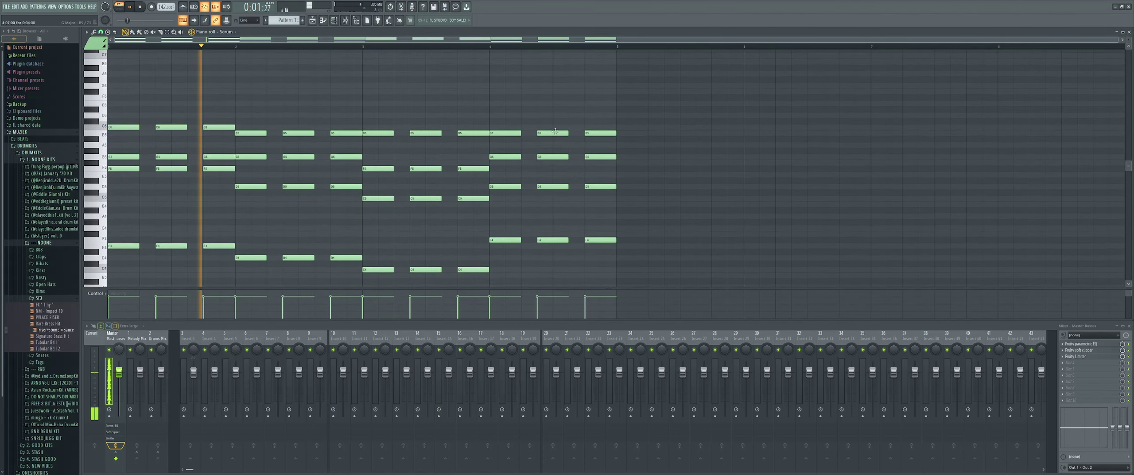
left_click_drag(505, 205, 589, 210)
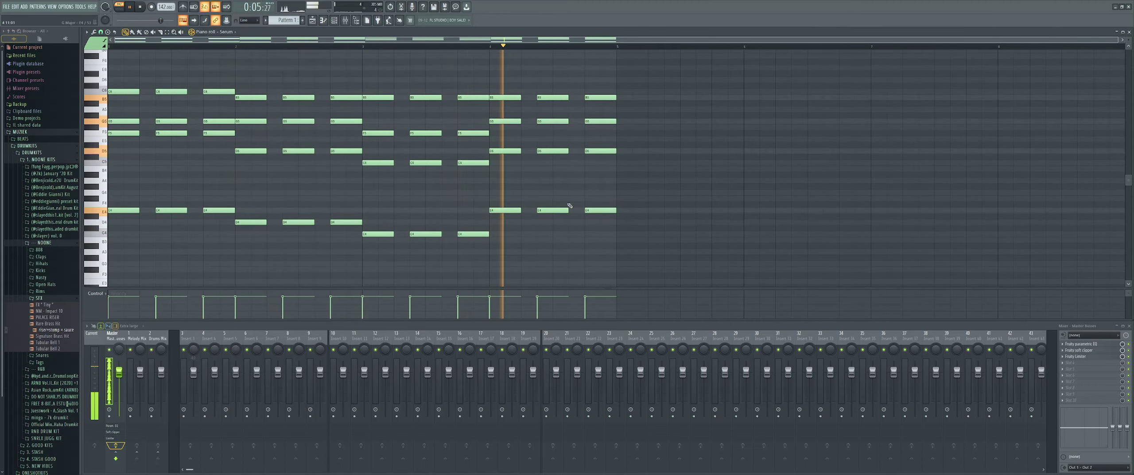
scroll(541, 208, "up", 1)
key("space")
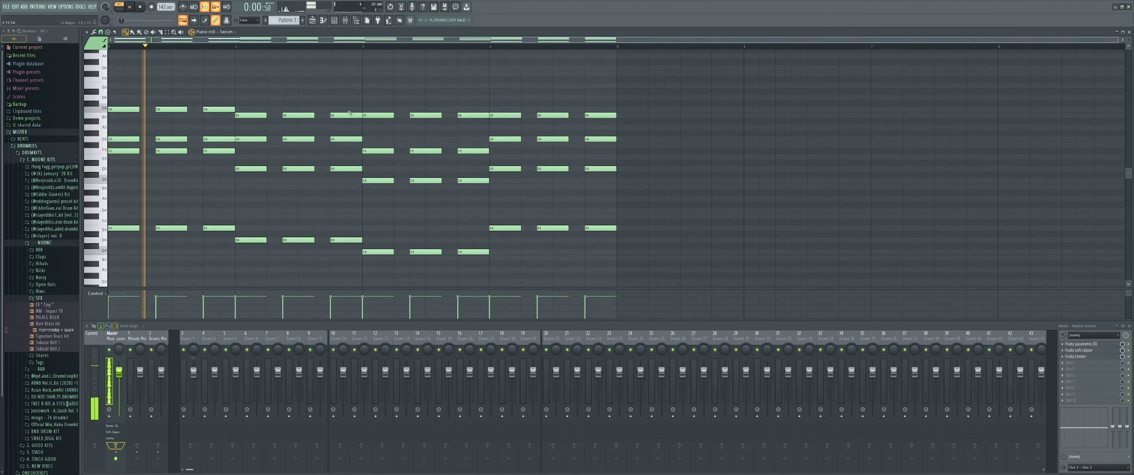
Step: Add two melody notes seven semitones above bar 1's top chord notes, starting half a beat in and on beat 2
scroll(134, 127, "up", 3)
scroll(134, 127, "up", 2, "ctrl")
left_click(134, 126)
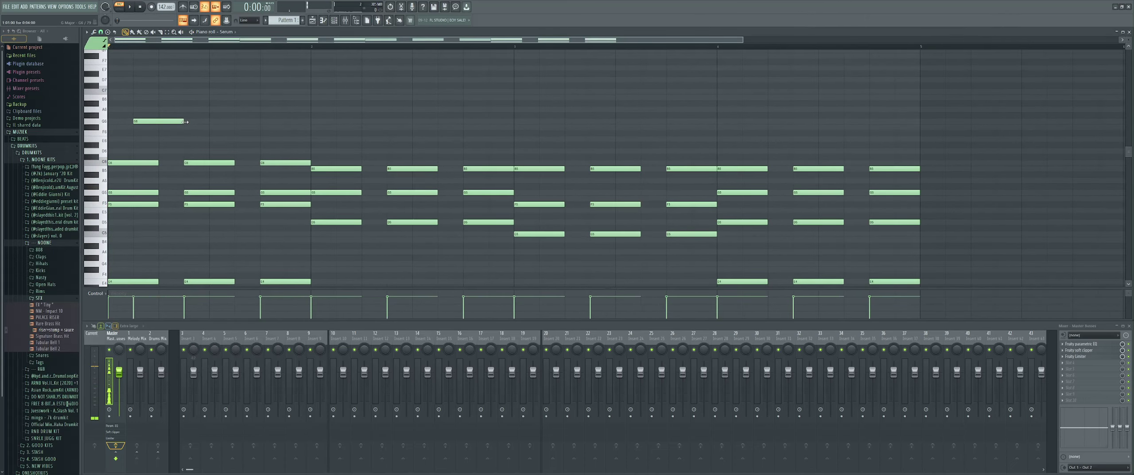
key("space")
left_click(172, 125)
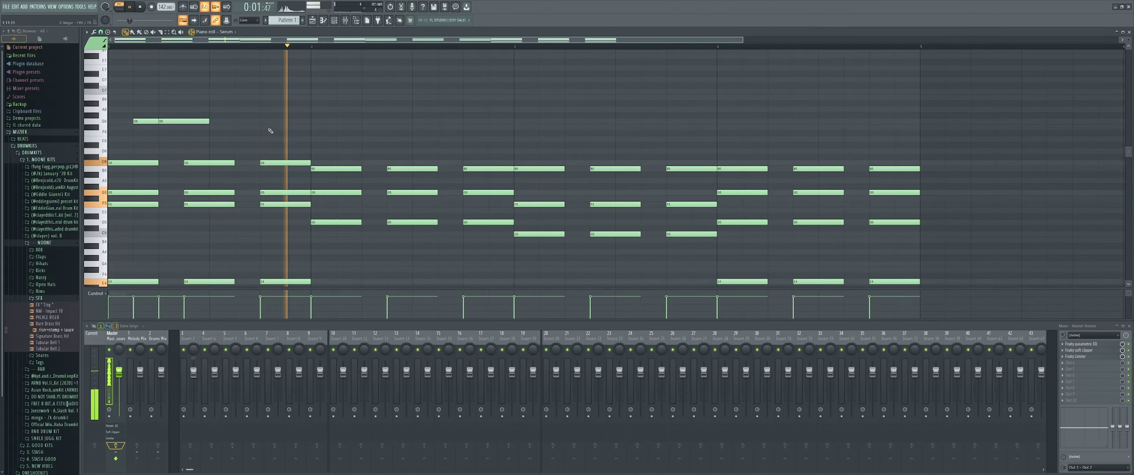
Step: Continue the melody with a note half a beat after beat 3, one semitone lower, and one at bar 2's start, two semitones below that
scroll(380, 132, "down", 2, "ctrl")
right_click(303, 128)
key("space")
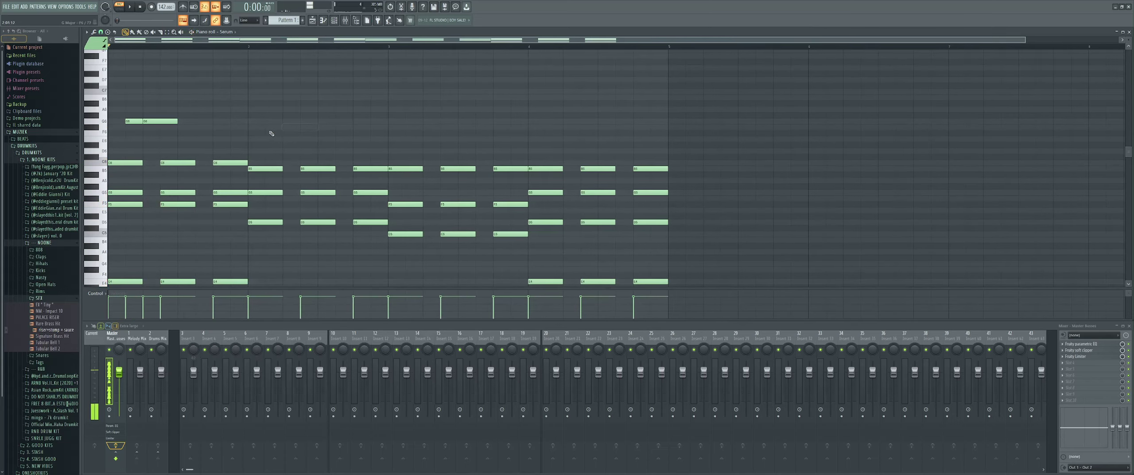
left_click(200, 127)
left_click(252, 139)
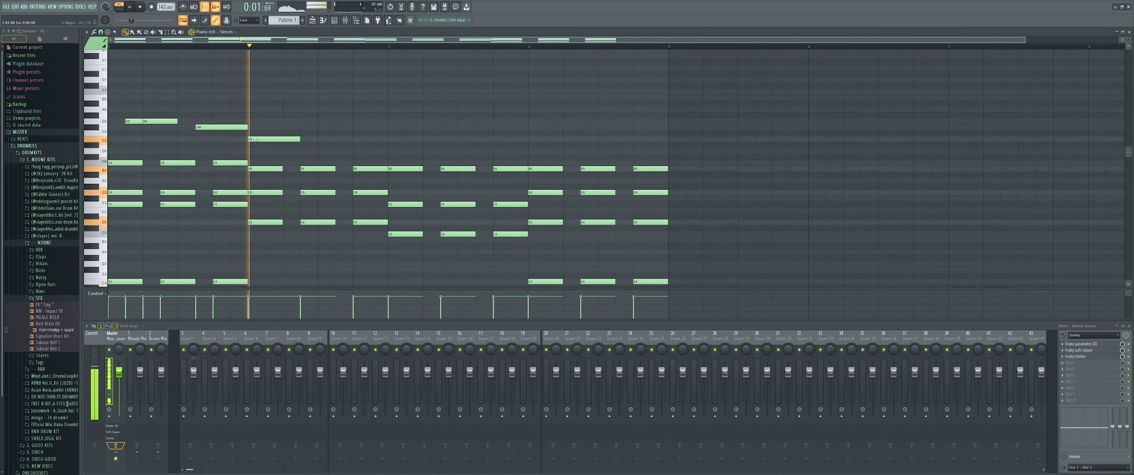
Step: Transpose all the chord and melody notes up five semitones and audition the pattern
key("ctrl+a")
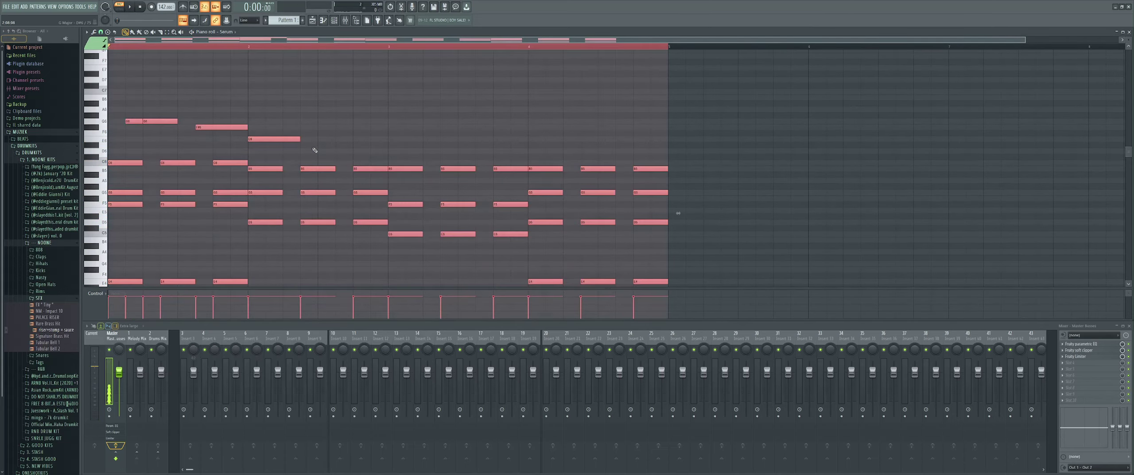
key("Up")
key("shift+Down")
key("shift+Down")
key("shift+Up")
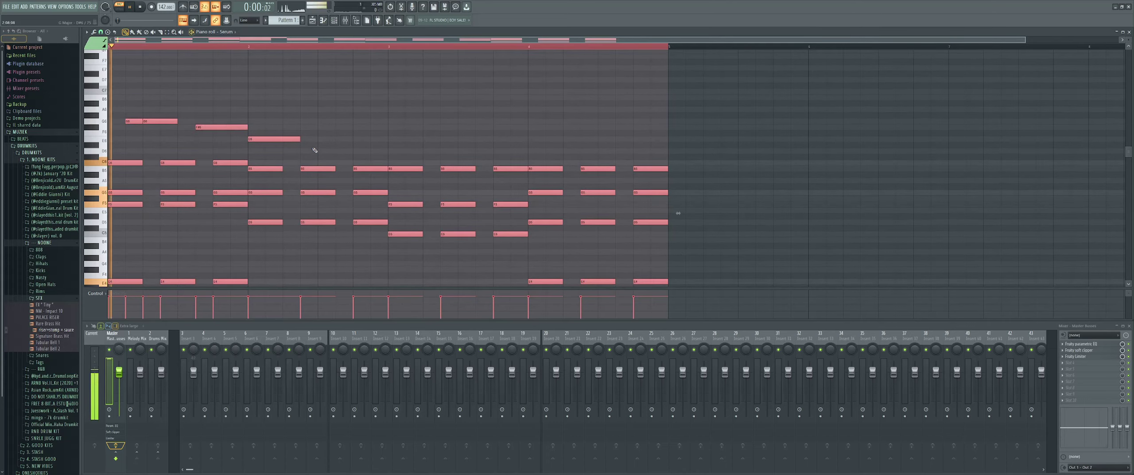
key("shift+Up")
key("Up")
key("Up")
key("Up")
key("Up")
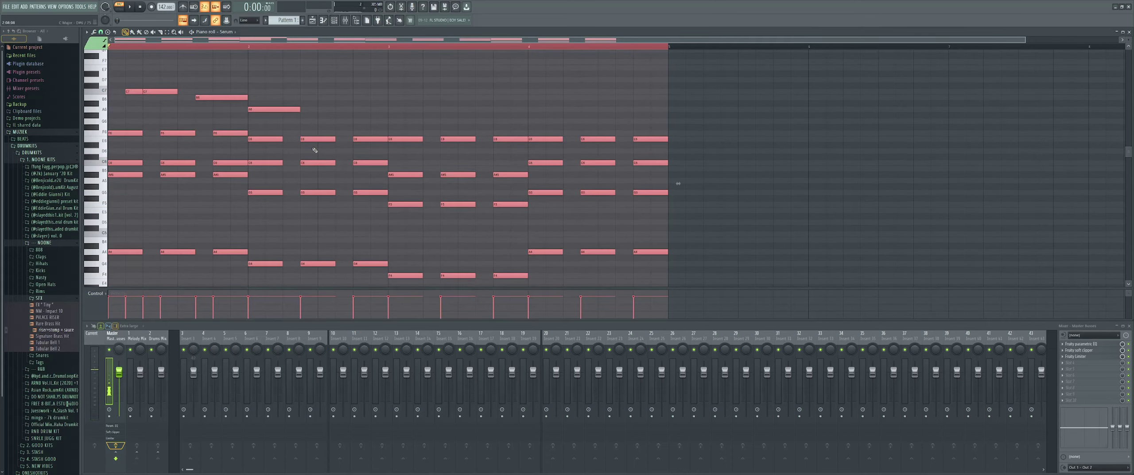
key("space")
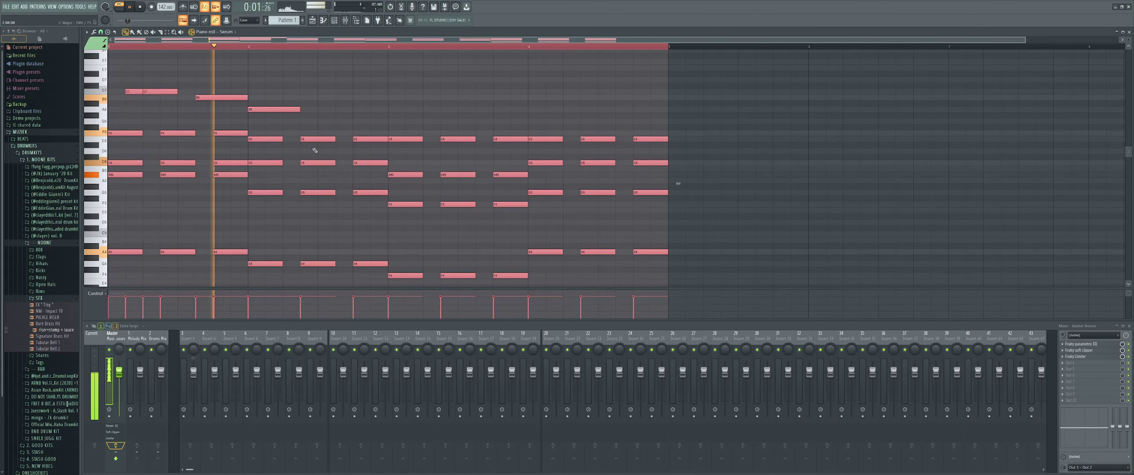
key("space")
Step: End bar 2's melody with a half-beat note before beat 4, two semitones below the bar's opening melody note, and a one-beat note at the opening pitch
key("ctrl+d")
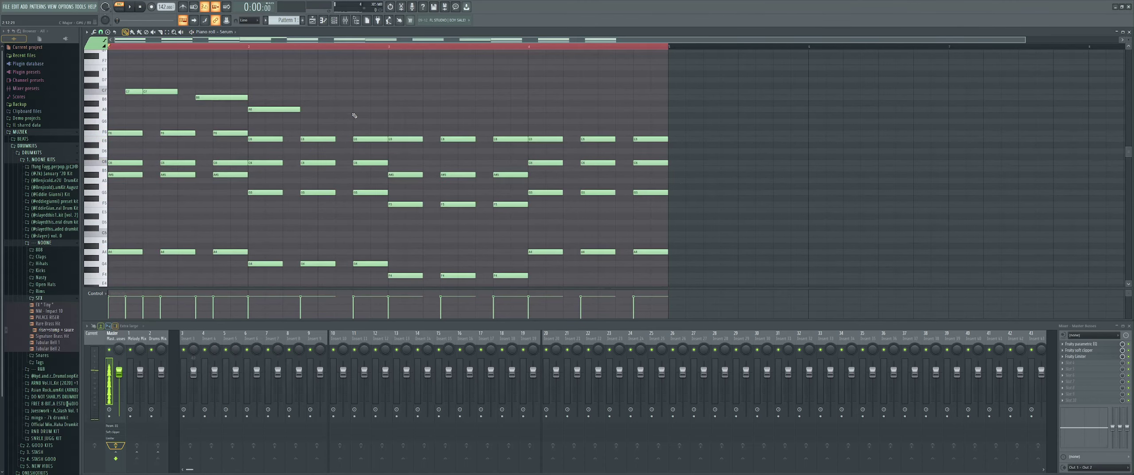
key("space")
scroll(337, 116, "up", 1)
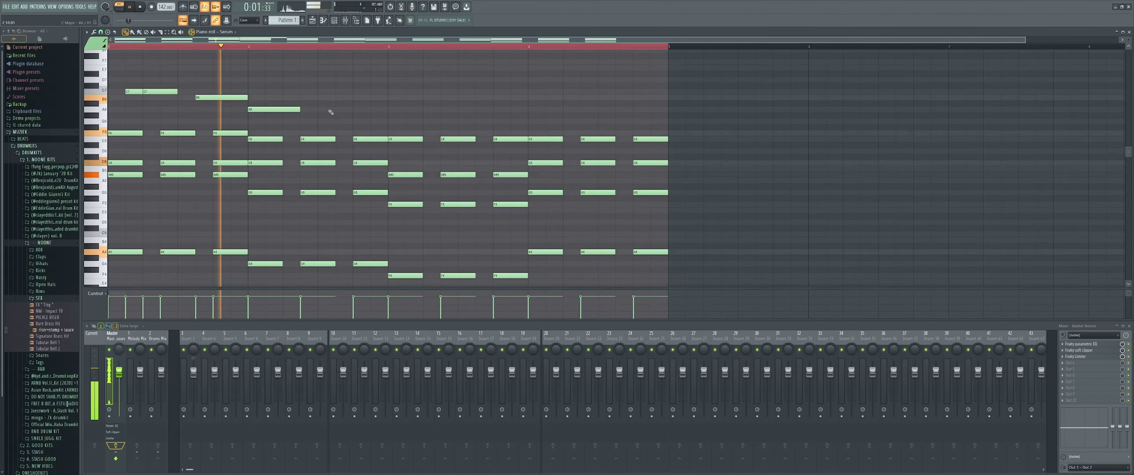
left_click(344, 139)
left_click(359, 128)
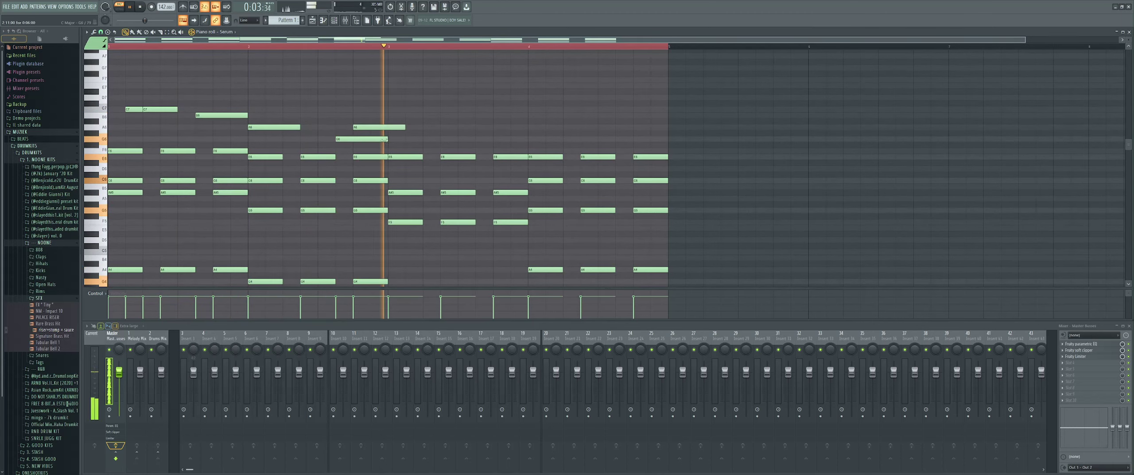
key("space")
left_click_drag(385, 138, 359, 137)
key("space")
key("space")
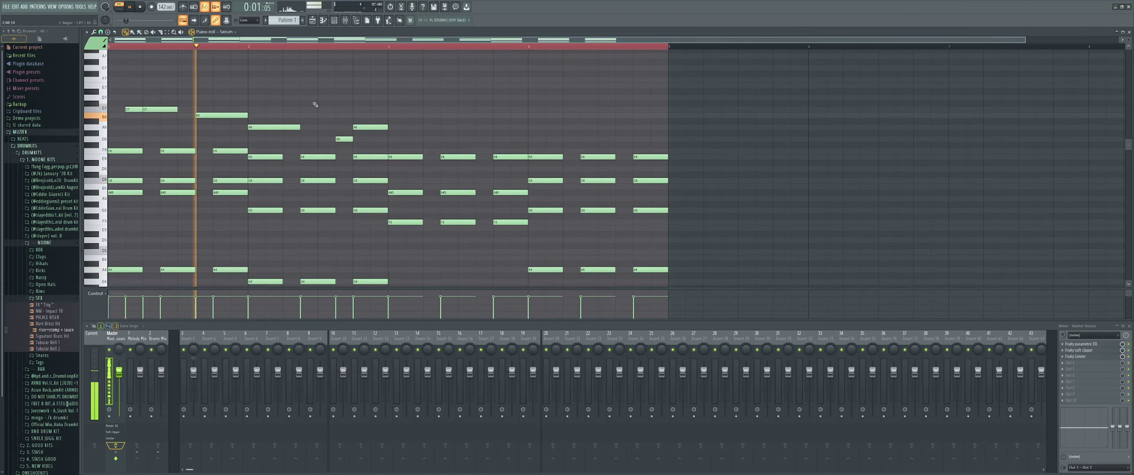
key("space")
Step: Transpose the whole pattern down two semitones and deselect the notes
key("ctrl+a")
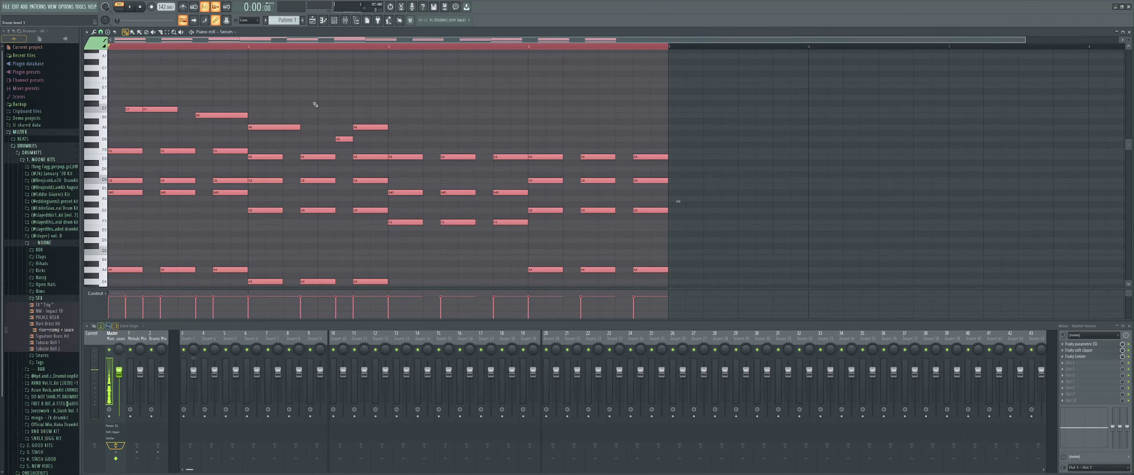
key("shift+Down")
key("shift+Down")
key("space")
key("ctrl+d")
Step: Lower the first melody note by one semitone, raise the third by one, and raise bar 2's opening melody note by two
scroll(324, 100, "down", 1)
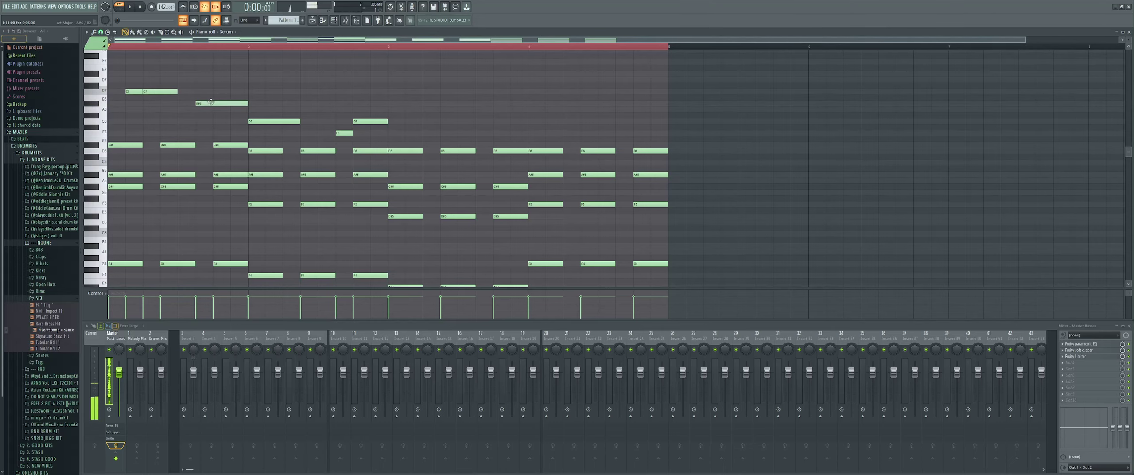
key("space")
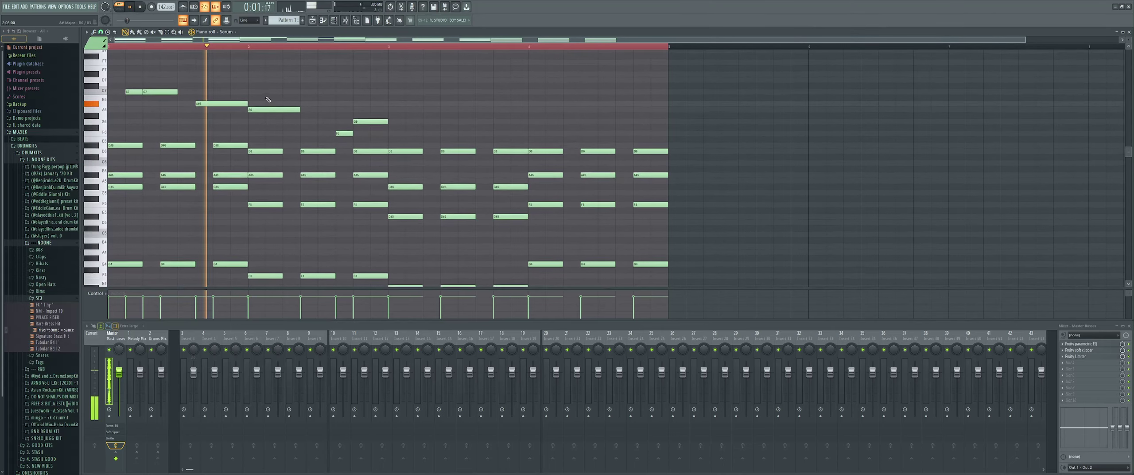
scroll(275, 100, "down", 1)
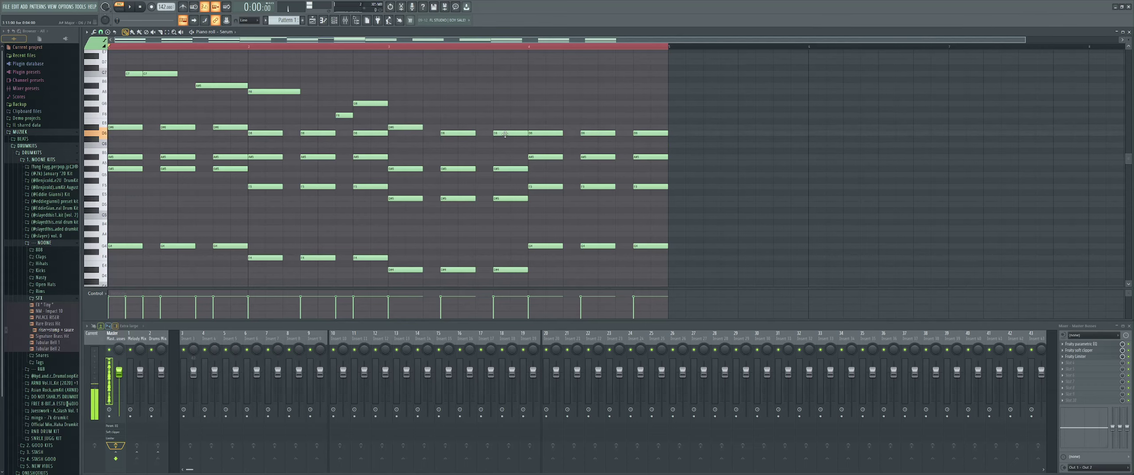
key("space")
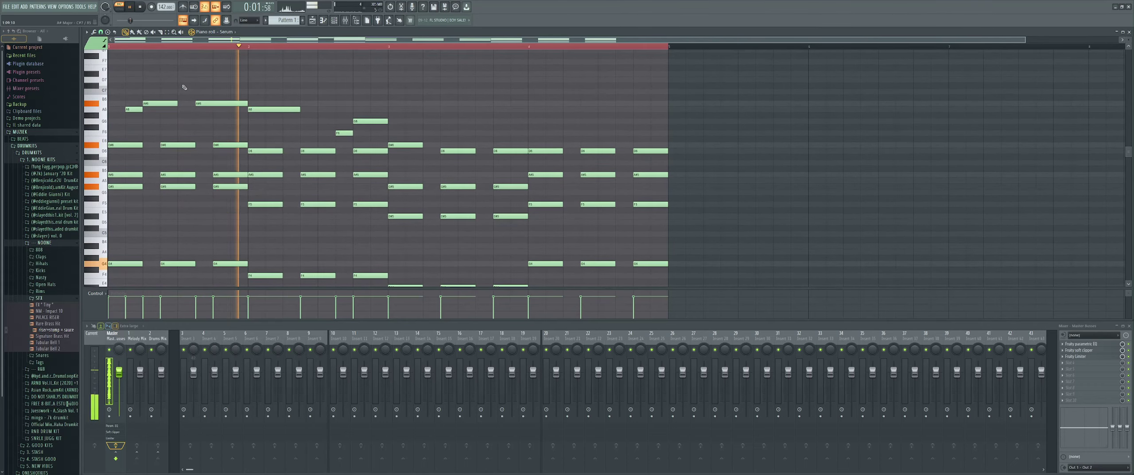
Step: Lower bar 3's first top chord note three semitones and repeat the two-bar melody over bars 3 and 4, its first two notes seven semitones lower
scroll(216, 92, "up", 1)
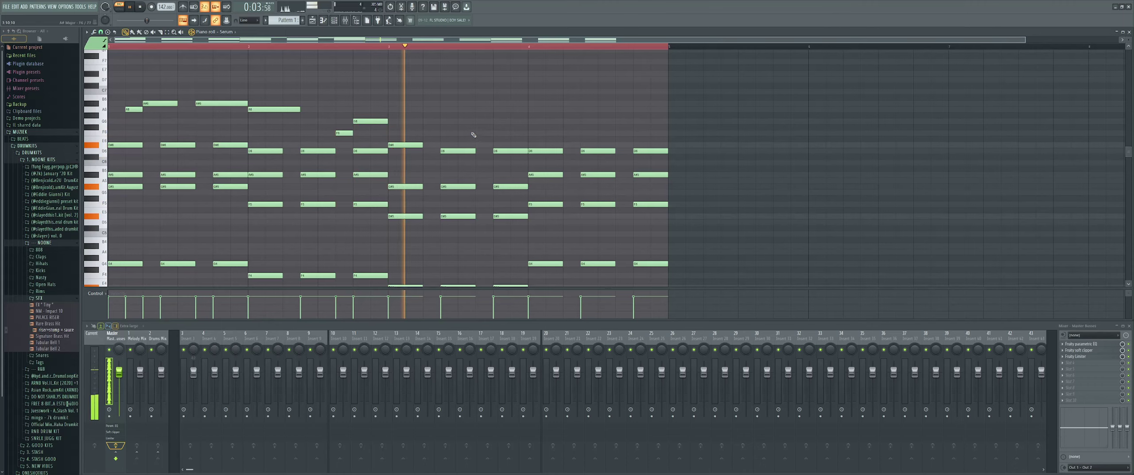
left_click(445, 132)
key("space")
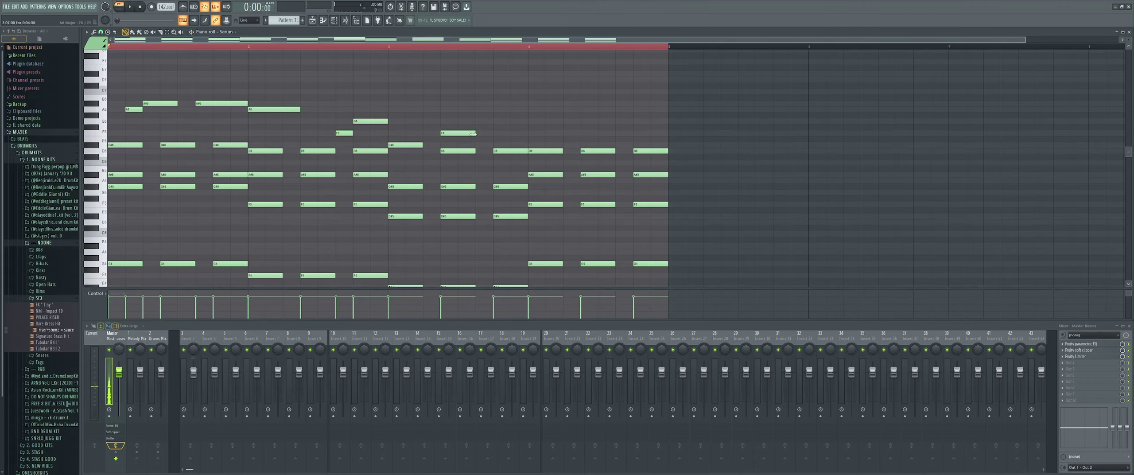
left_click_drag(419, 136, 405, 113)
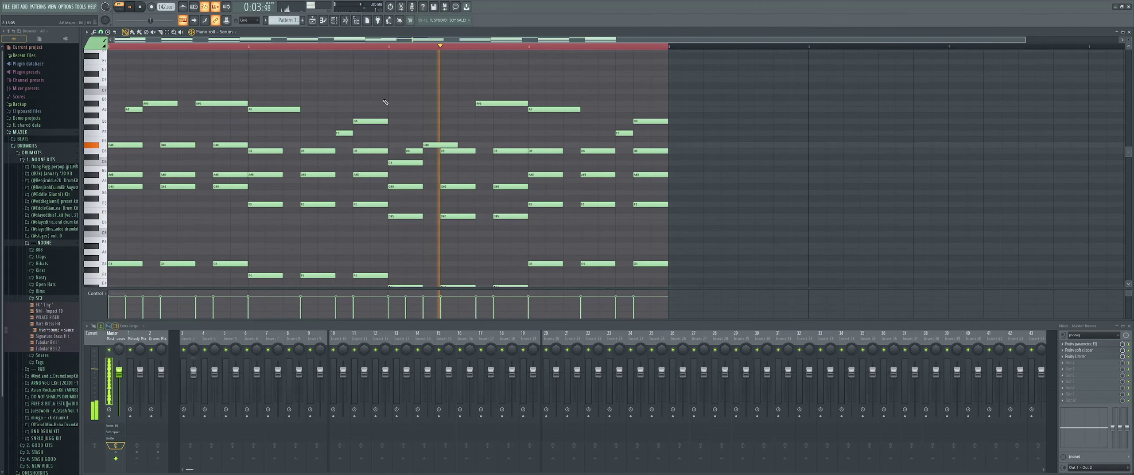
Step: Lower the melody note leading into bar 4 by three semitones, and bar 4's opening and last melody notes by four
left_click_drag(502, 103, 545, 135)
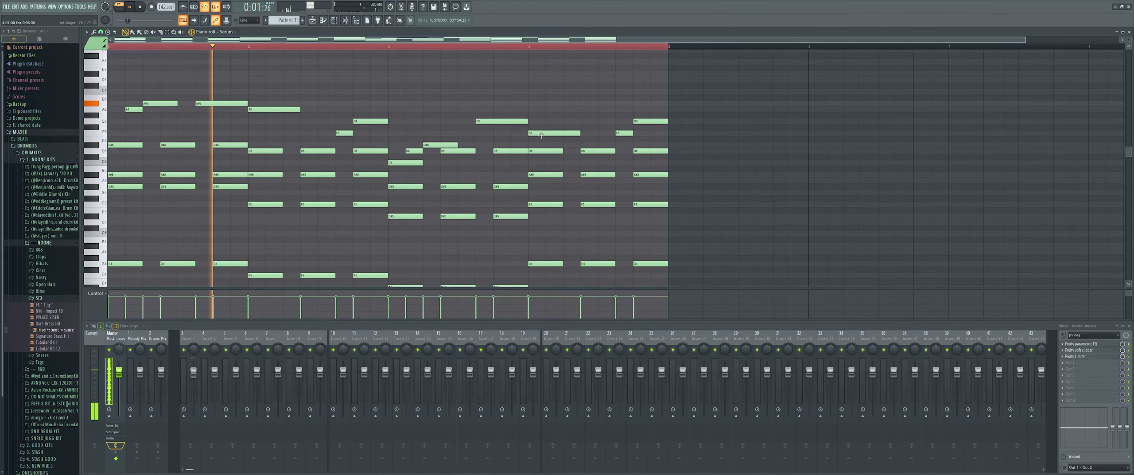
scroll(487, 124, "down", 2)
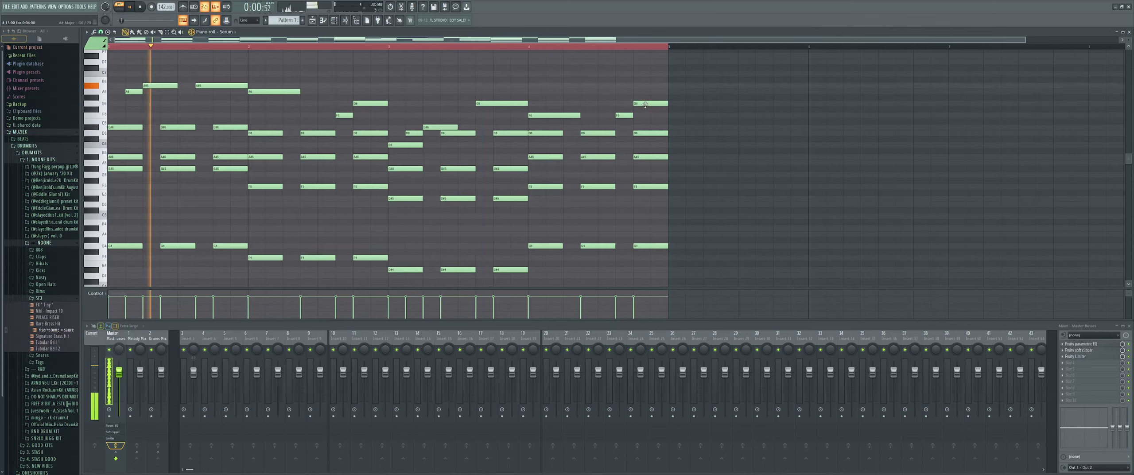
left_click_drag(645, 104, 646, 130)
Step: Snap all notes to the G# melodic minor scale with the Limiter tool, keeping their full range and snapping above
key("ctrl+a")
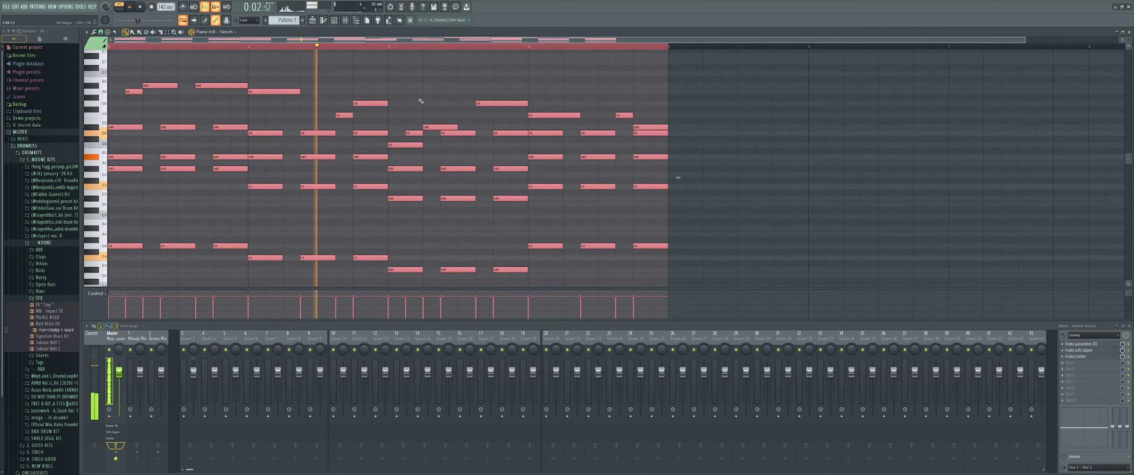
key("alt+k")
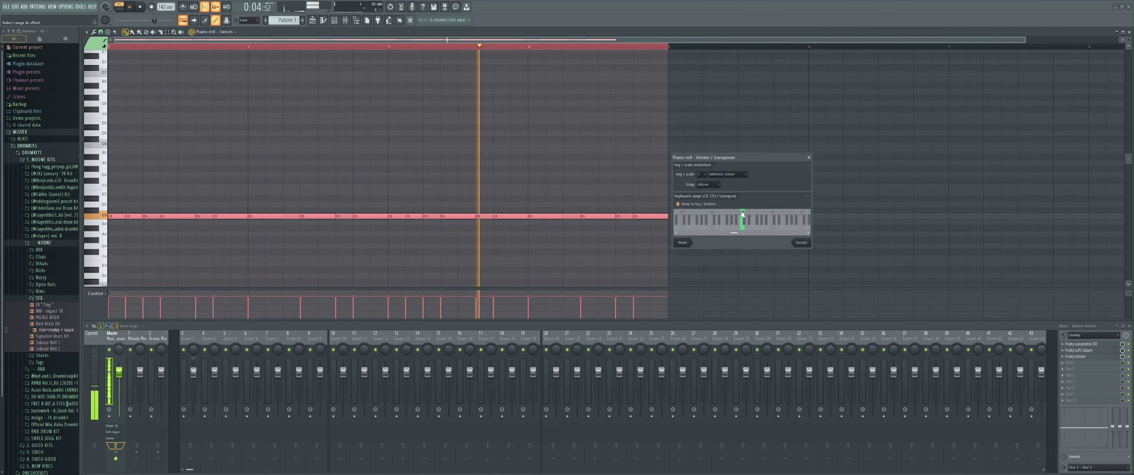
left_click_drag(743, 214, 734, 234)
left_click(702, 174)
left_click(703, 222)
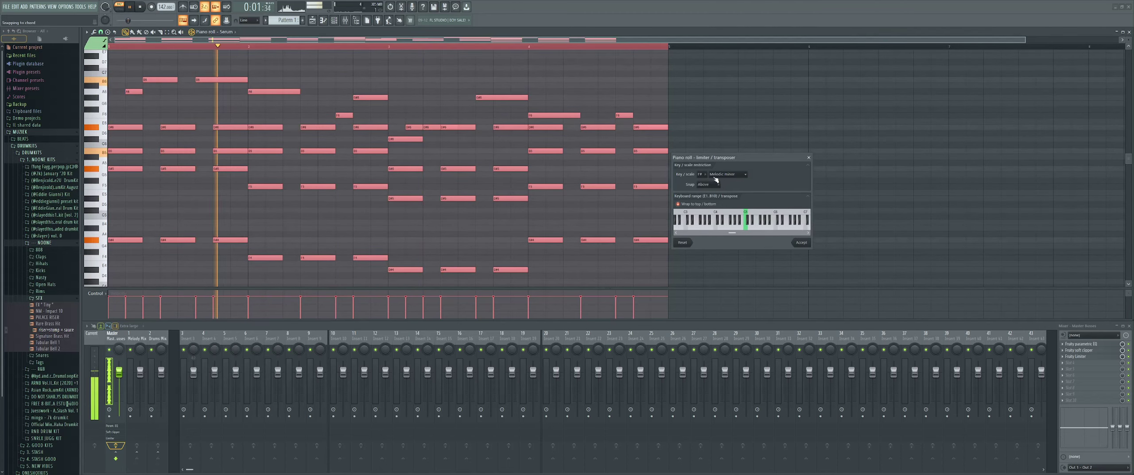
scroll(705, 175, "up", 1)
scroll(705, 177, "up", 1)
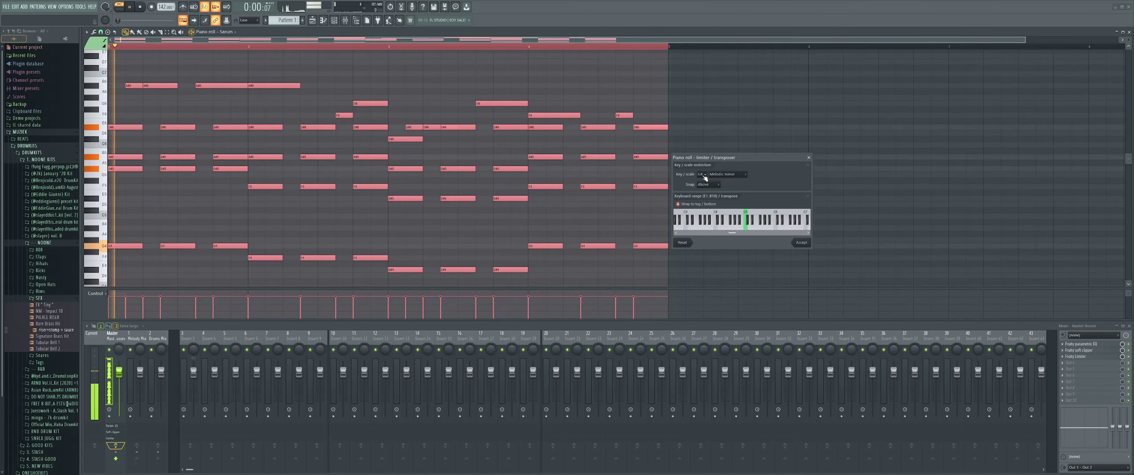
scroll(705, 177, "up", 1)
scroll(705, 177, "down", 1)
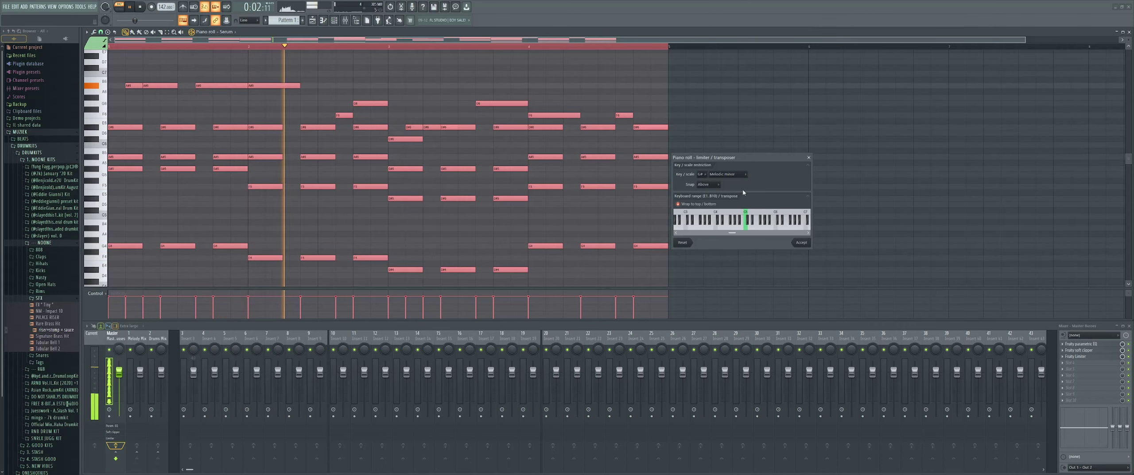
left_click(802, 243)
Step: Lower bar 1's first melody note and bar 2's opening melody note by two semitones
scroll(624, 204, "up", 1)
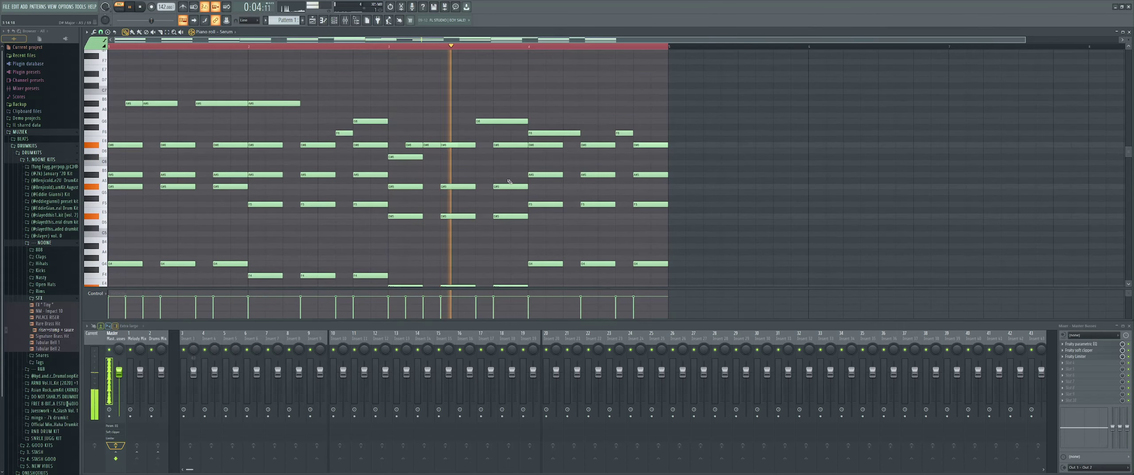
key("space")
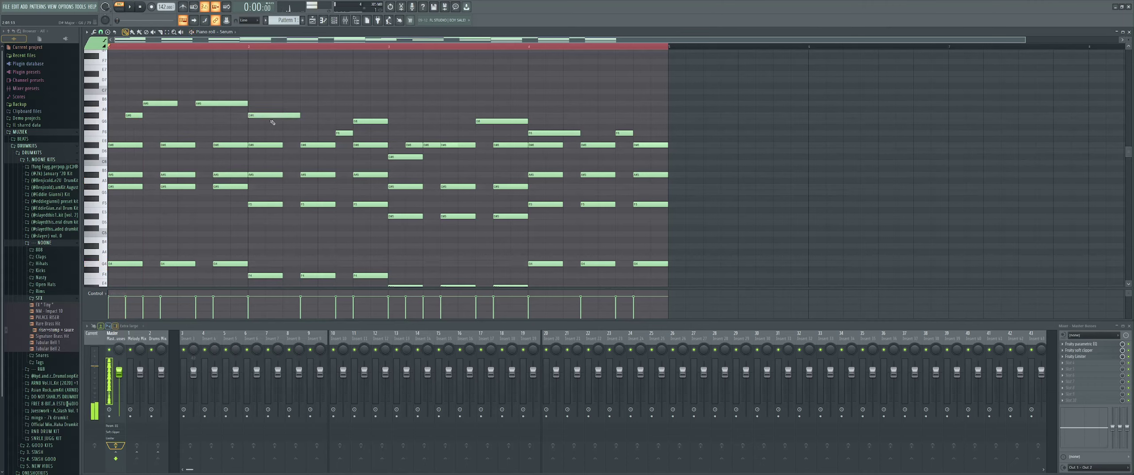
Step: Try an extra melody note in bar 2 and raise the short note before beat 4 by two semitones
left_click(286, 121)
right_click(302, 121)
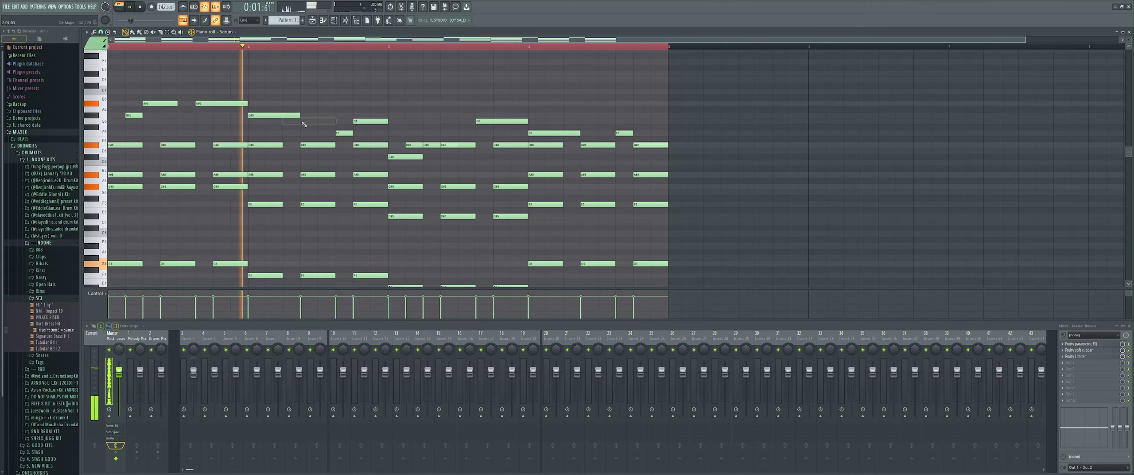
left_click_drag(343, 133, 343, 121)
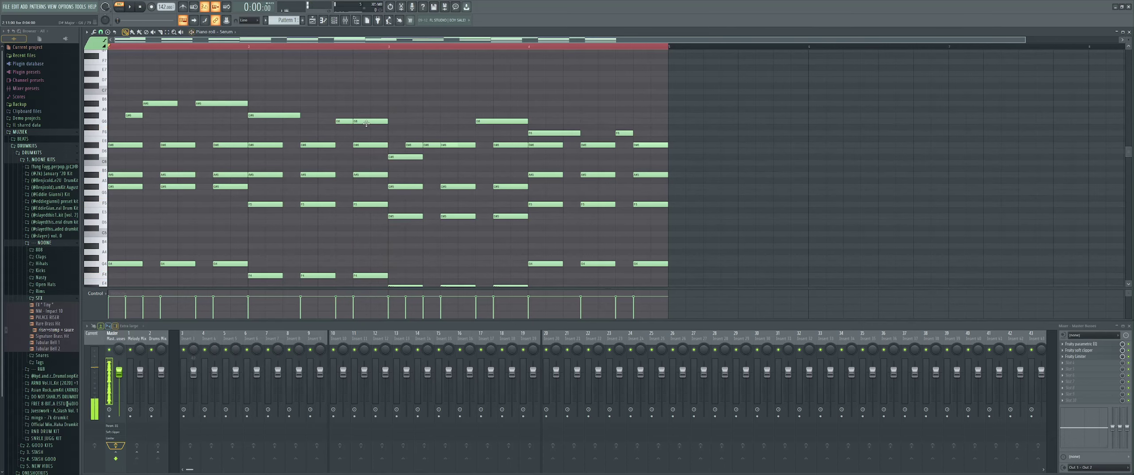
key("space")
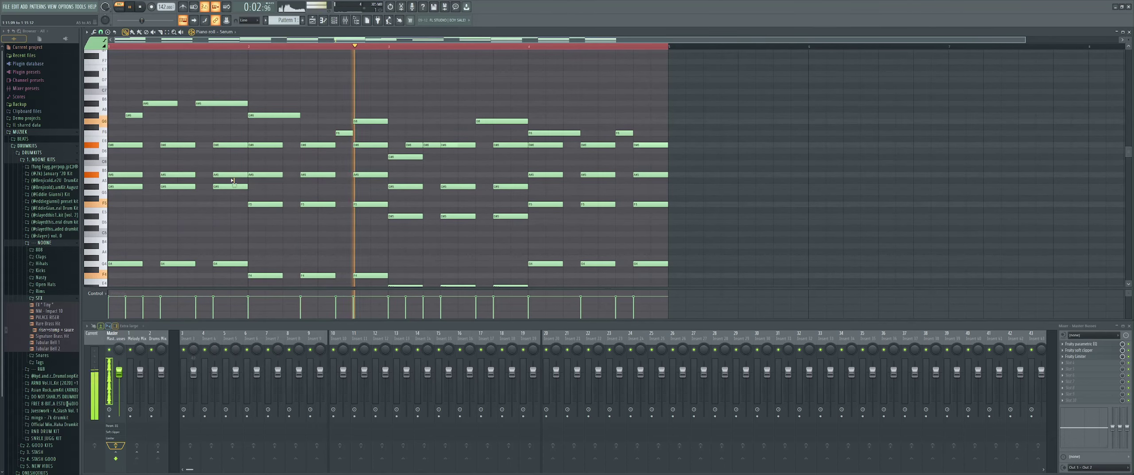
Step: Raise the upper-middle notes of bar 1's three chords by one semitone and audition the progression
left_click_drag(233, 180, 123, 165)
key("space")
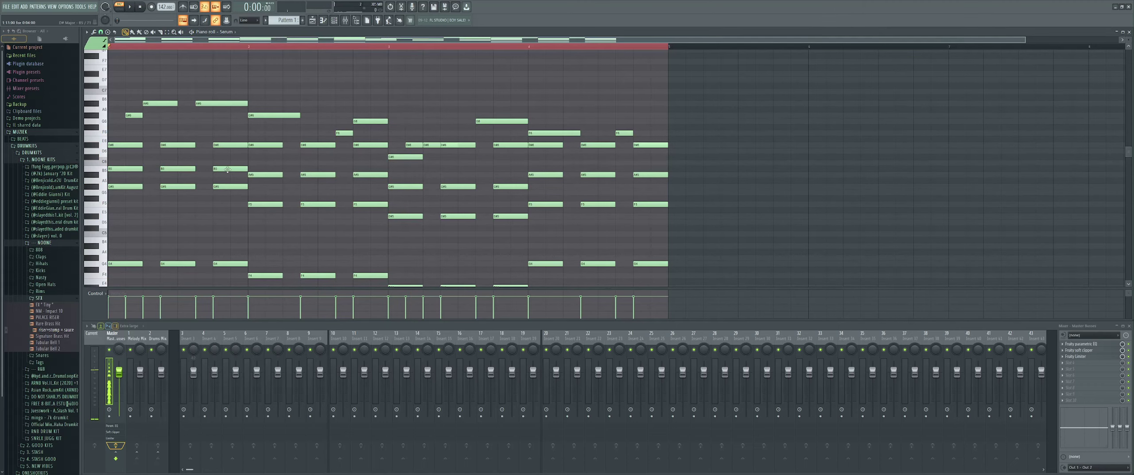
key("space")
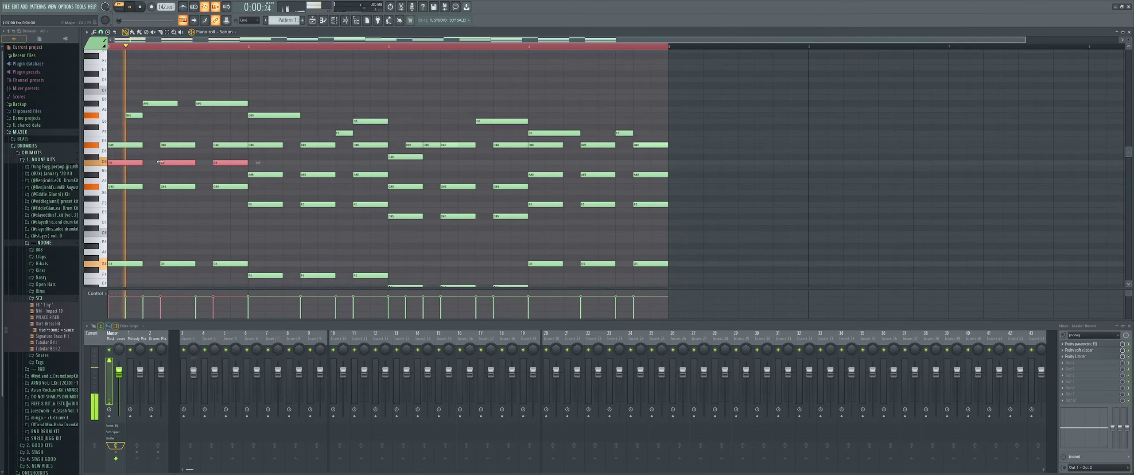
scroll(202, 144, "up", 1)
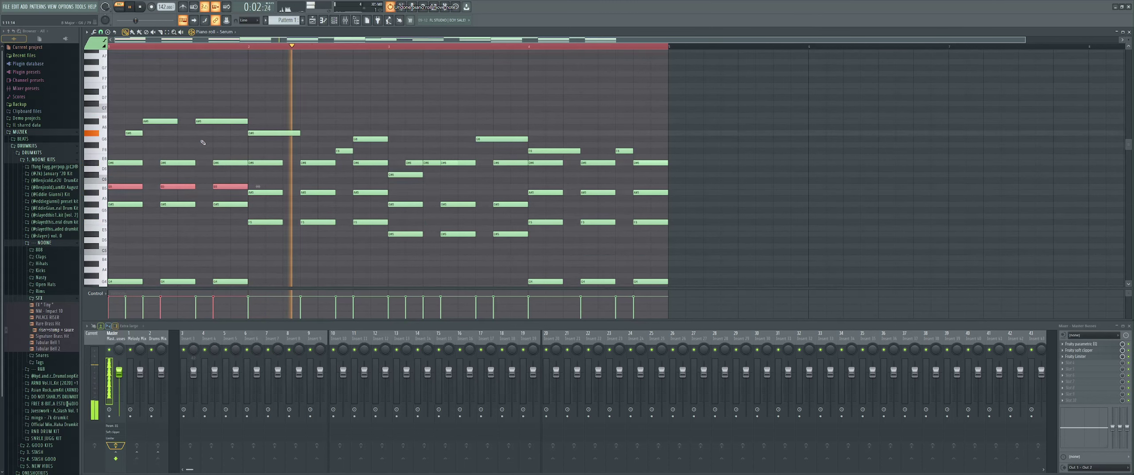
key("ctrl+z")
key("space")
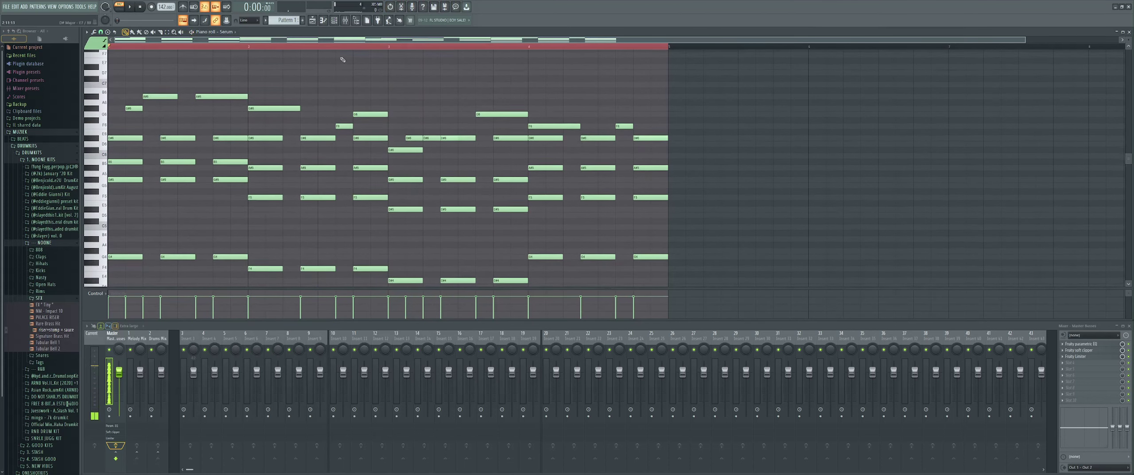
scroll(325, 97, "down", 2)
left_click(334, 20)
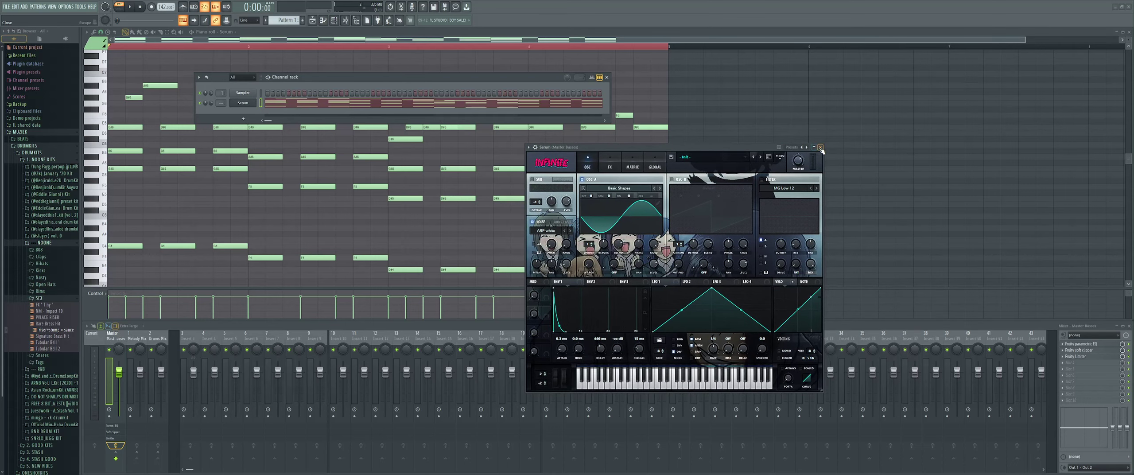
left_click(820, 147)
left_click_drag(417, 77, 778, 78)
key("Escape")
Step: Audition different keys and snap modes in the Limiter tool and refit all notes to the C# melodic minor scale, snapping above
key("ctrl+a")
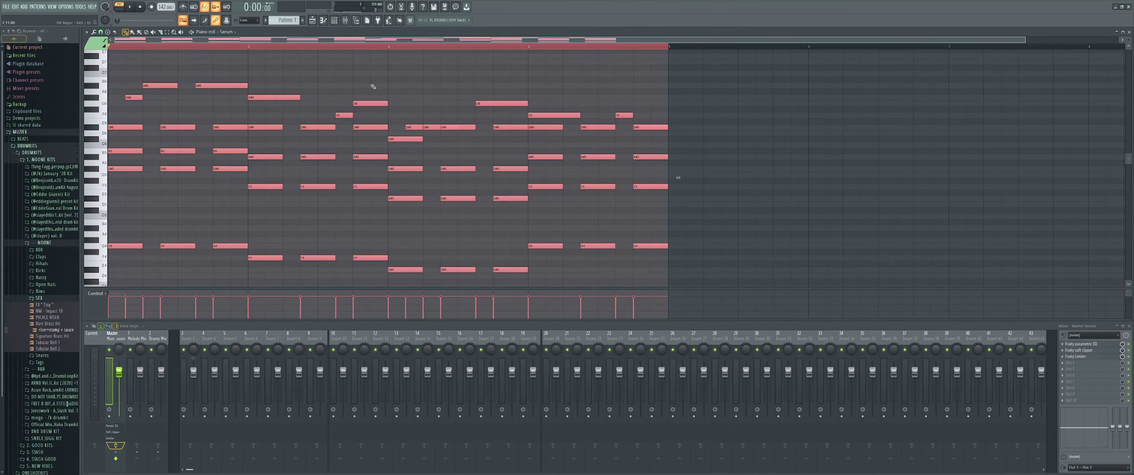
key("alt+k")
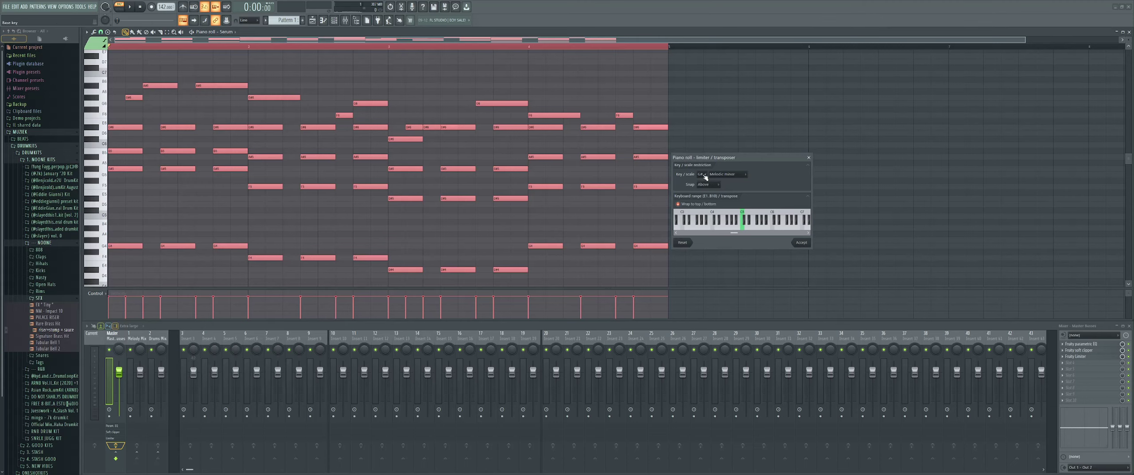
scroll(704, 175, "down", 2)
scroll(709, 185, "down", 1)
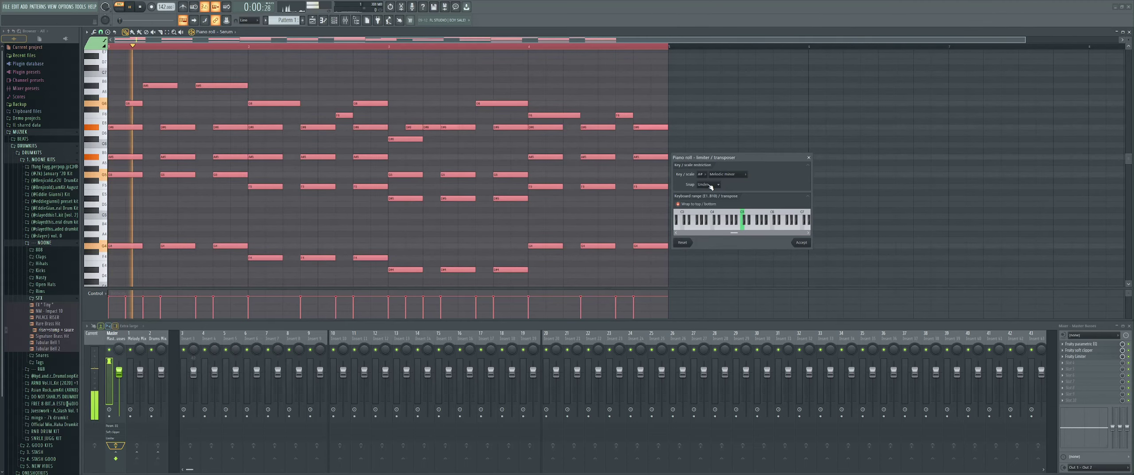
scroll(709, 185, "down", 1)
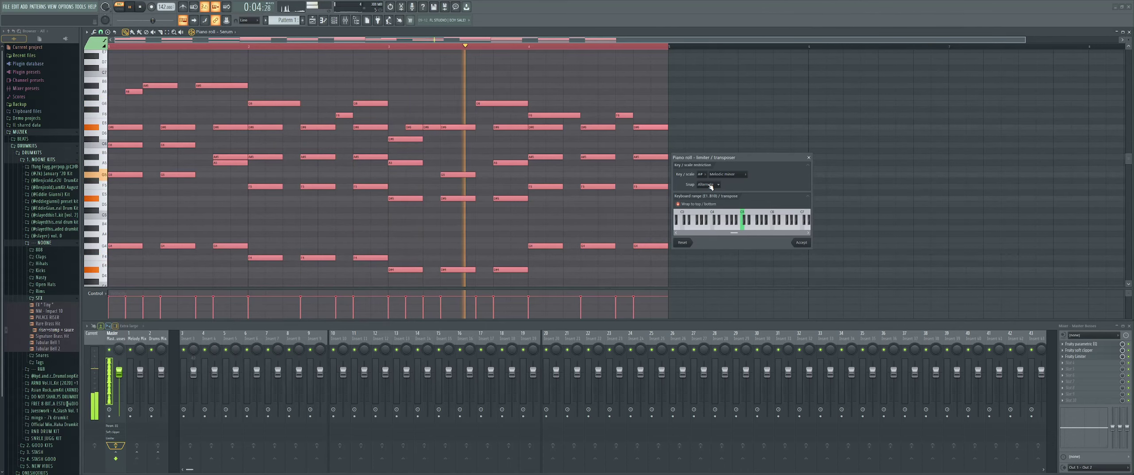
scroll(711, 186, "up", 2)
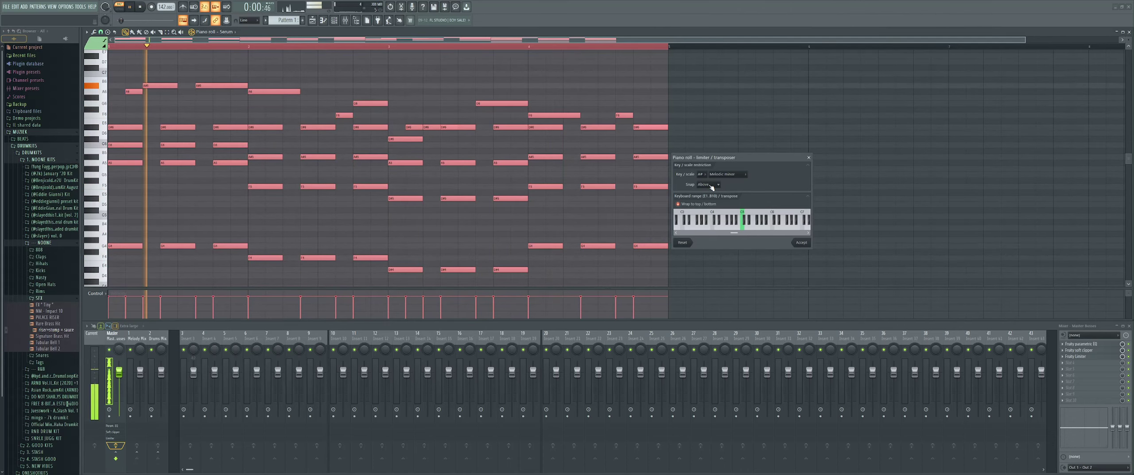
scroll(701, 177, "up", 2)
key("space")
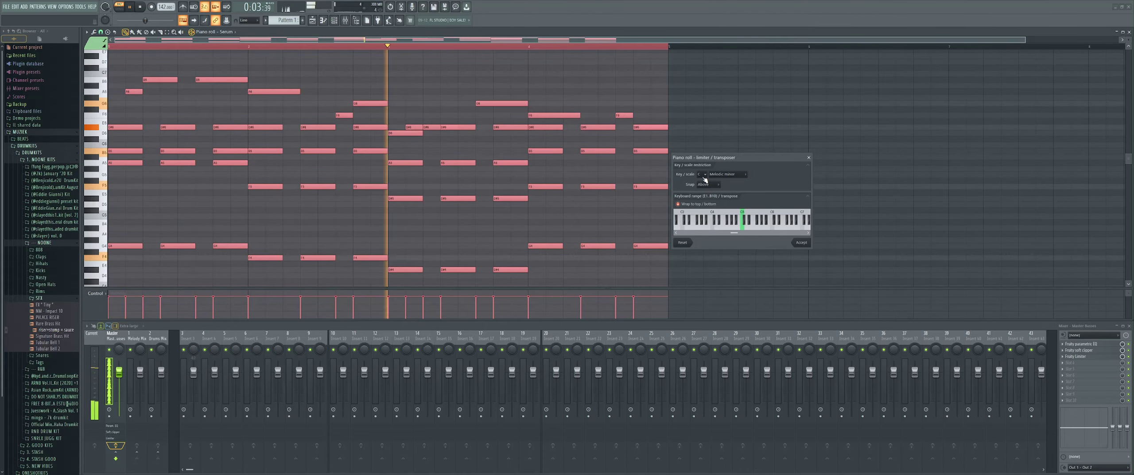
scroll(705, 179, "up", 1)
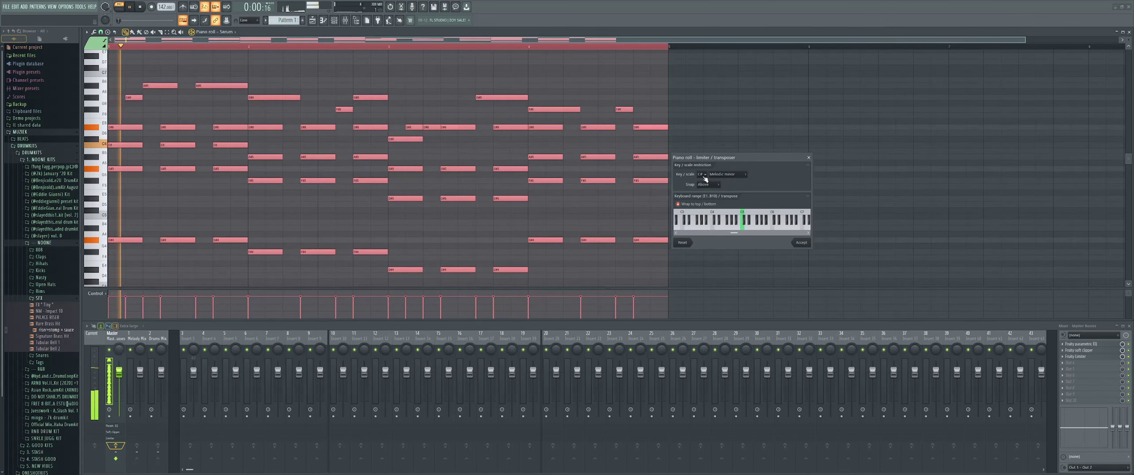
scroll(705, 179, "up", 1)
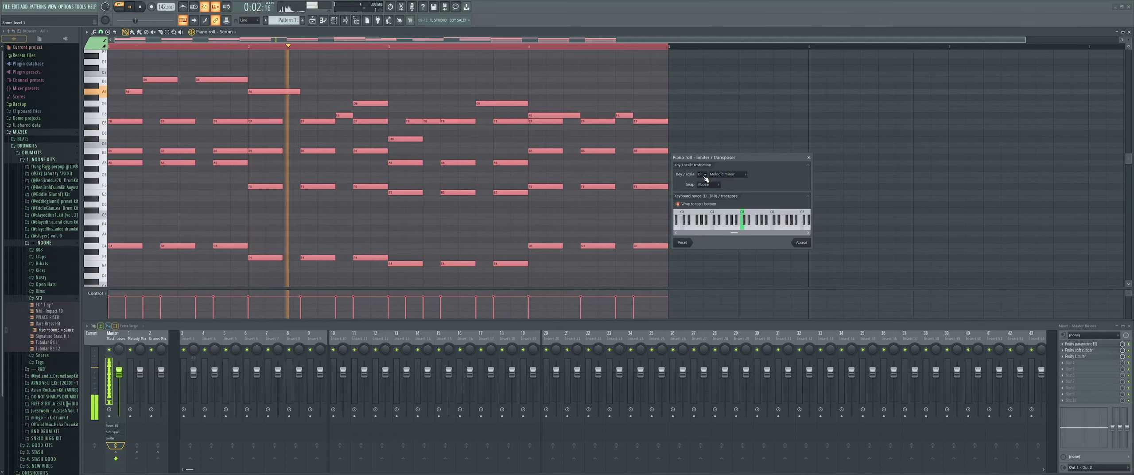
scroll(705, 177, "up", 1)
left_click(800, 242)
key("ctrl+d")
Step: Try raising bar 3's melody note on beat 2 by three semitones to F# and audition the loop
scroll(627, 166, "up", 1)
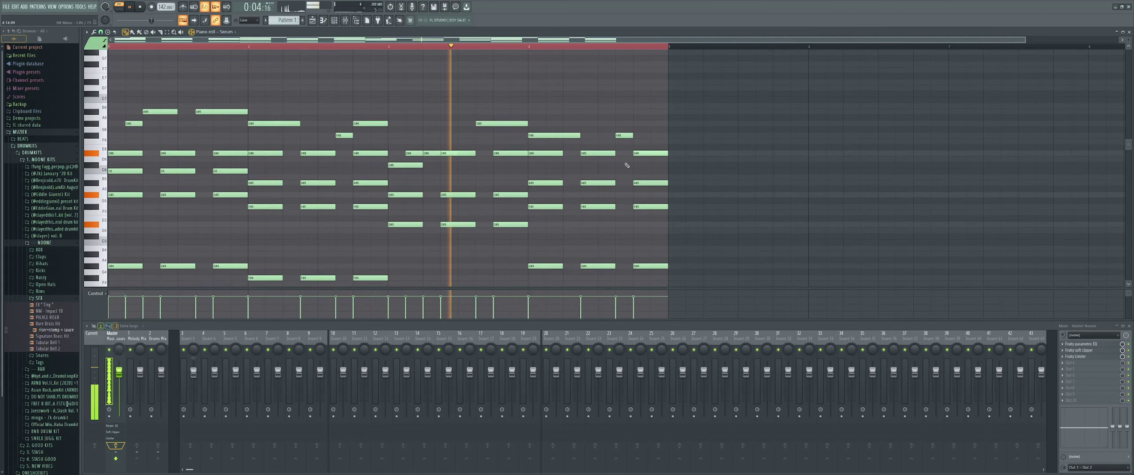
left_click_drag(436, 163, 437, 145)
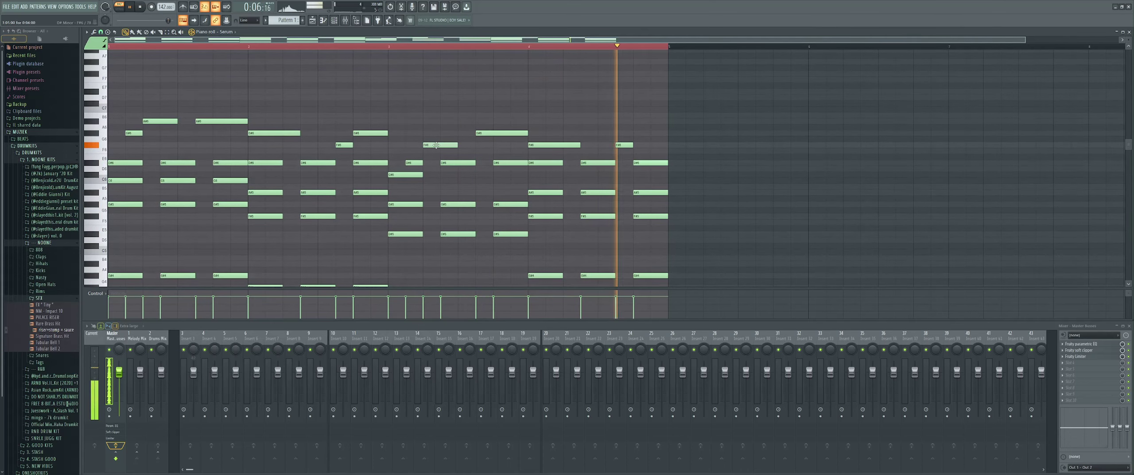
scroll(305, 156, "down", 2)
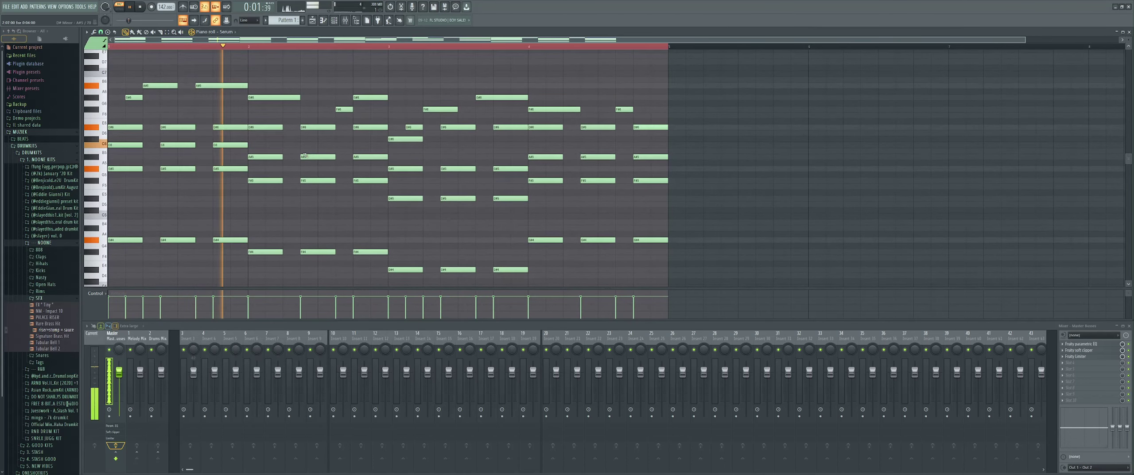
scroll(319, 110, "up", 1)
scroll(321, 107, "down", 2)
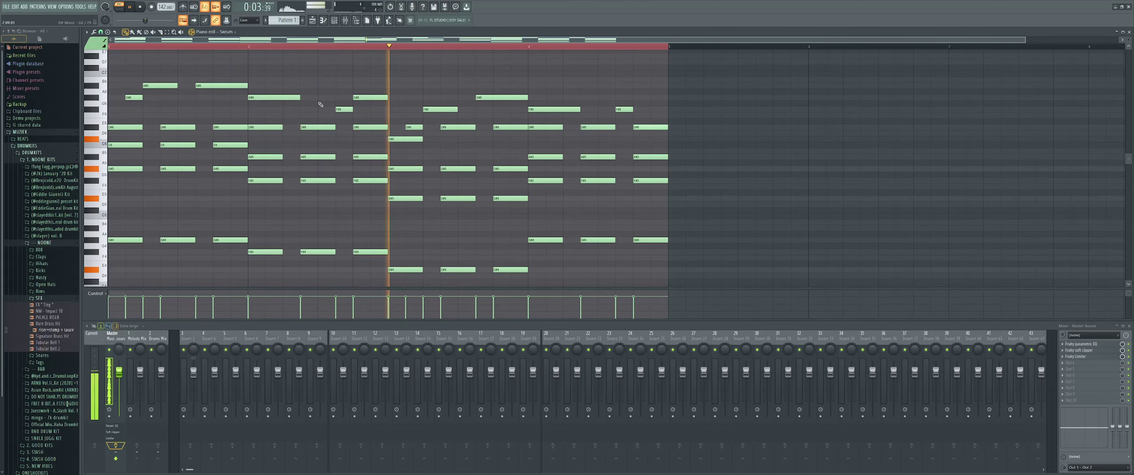
scroll(323, 108, "up", 1)
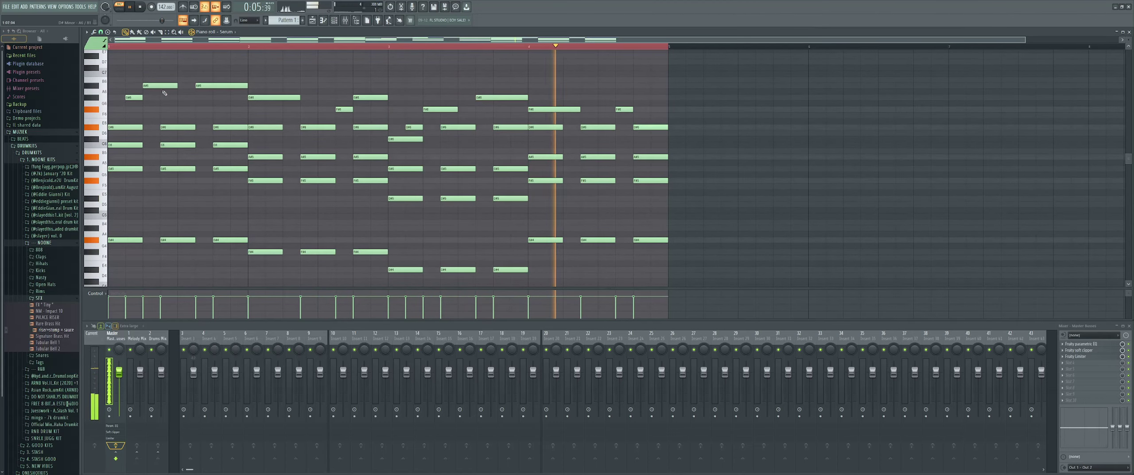
Step: Raise the bass notes of bar 4's chords by two semitones and those of bar 3's chords by five semitones
key("space")
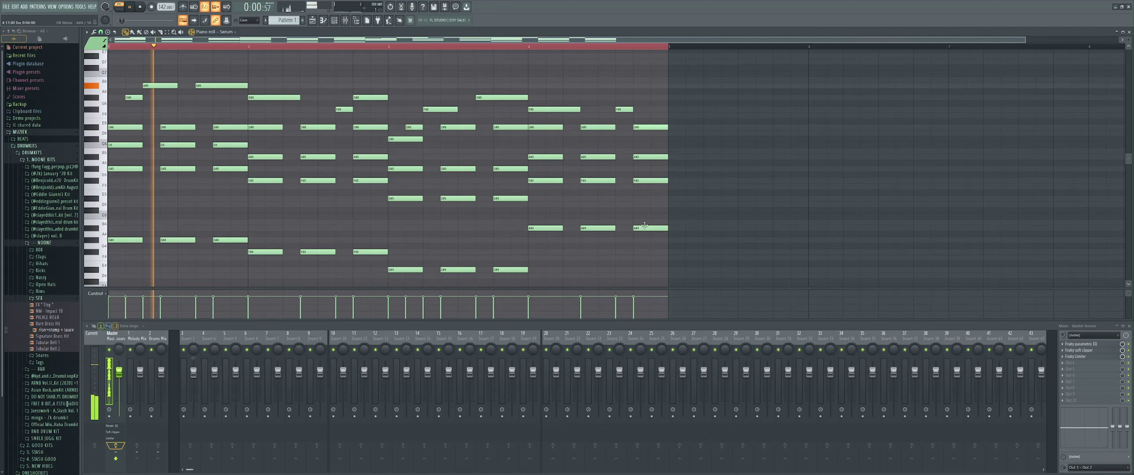
scroll(510, 242, "down", 2)
left_click_drag(404, 251, 404, 222)
left_click_drag(454, 252, 454, 222)
left_click_drag(512, 252, 513, 222)
Step: Delete all melody notes in the four bars, keeping only the chord progression
scroll(512, 221, "up", 4)
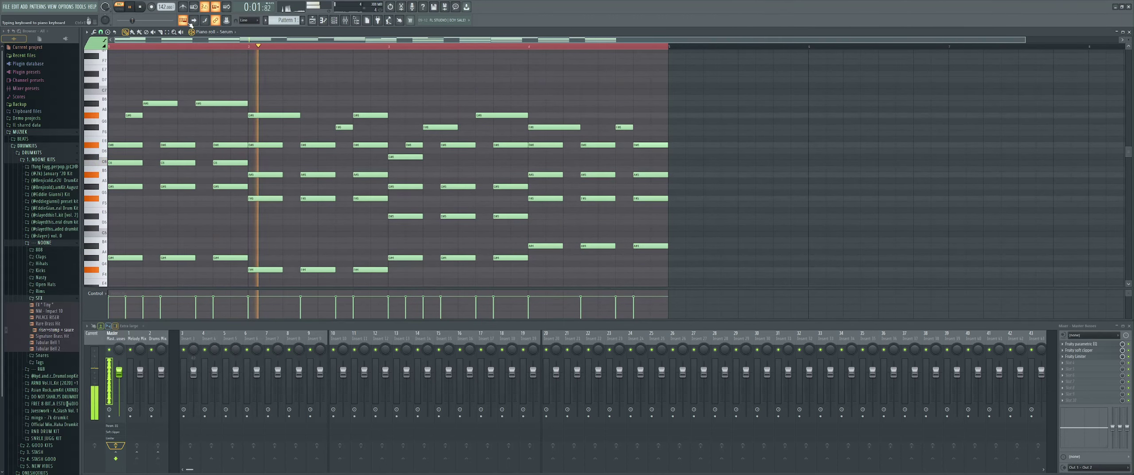
scroll(288, 91, "up", 2)
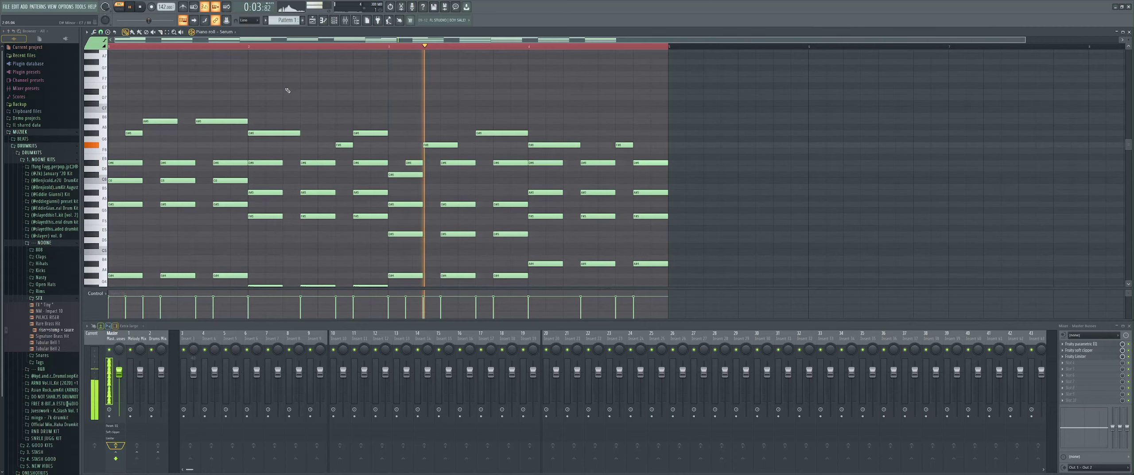
right_click(623, 145)
right_click(554, 145)
right_click(501, 133)
right_click(440, 145)
right_click(413, 163)
right_click(370, 133)
right_click(341, 146)
right_click(345, 145)
right_click(274, 133)
right_click(222, 121)
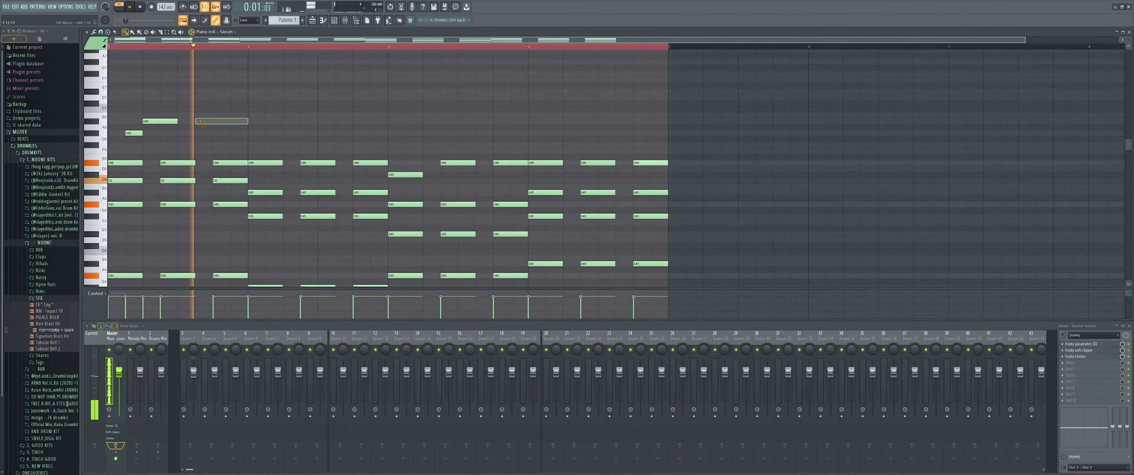
right_click(160, 121)
right_click(134, 133)
Step: Try raising bar 2's upper-middle chord notes by one semitone, and try its lower-middle notes one semitone lower instead
scroll(169, 128, "down", 4)
scroll(177, 120, "down", 2)
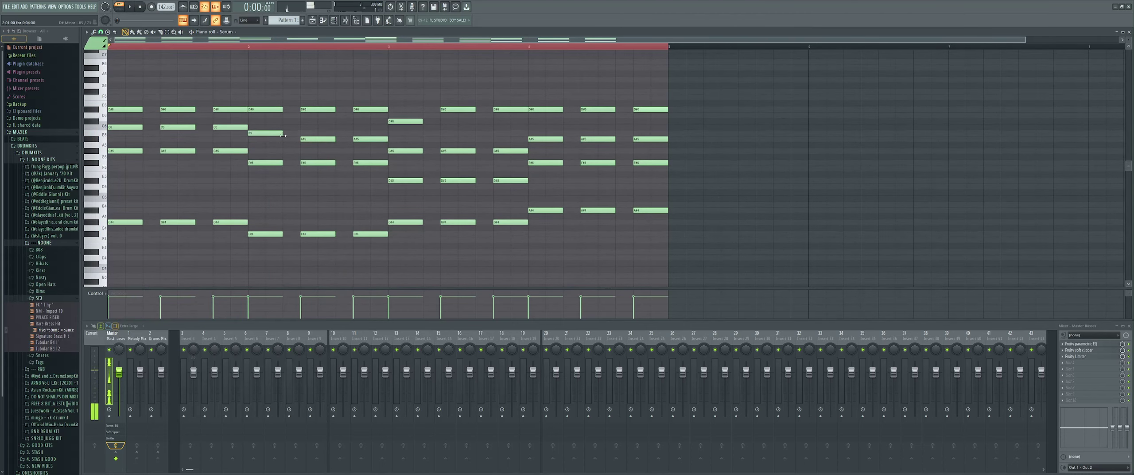
left_click_drag(311, 139, 376, 133)
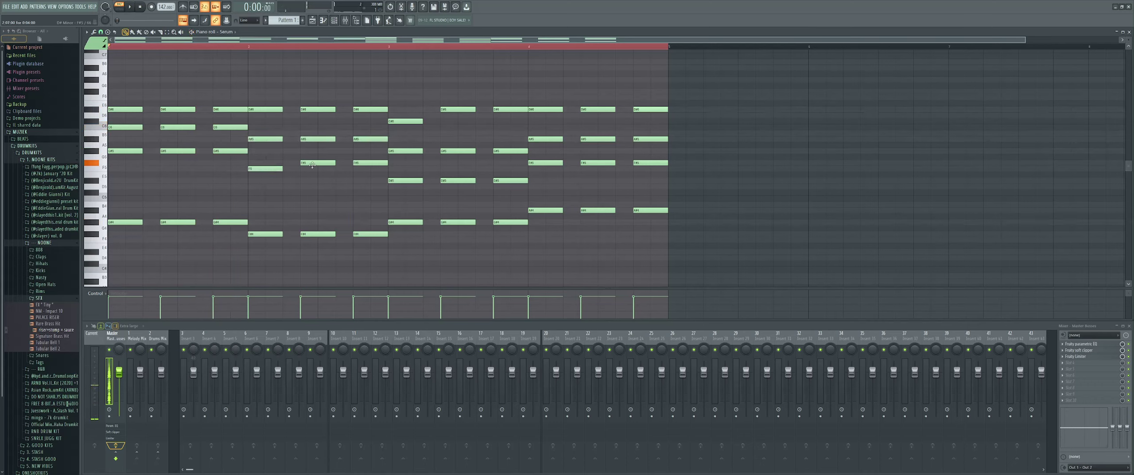
scroll(307, 149, "up", 1)
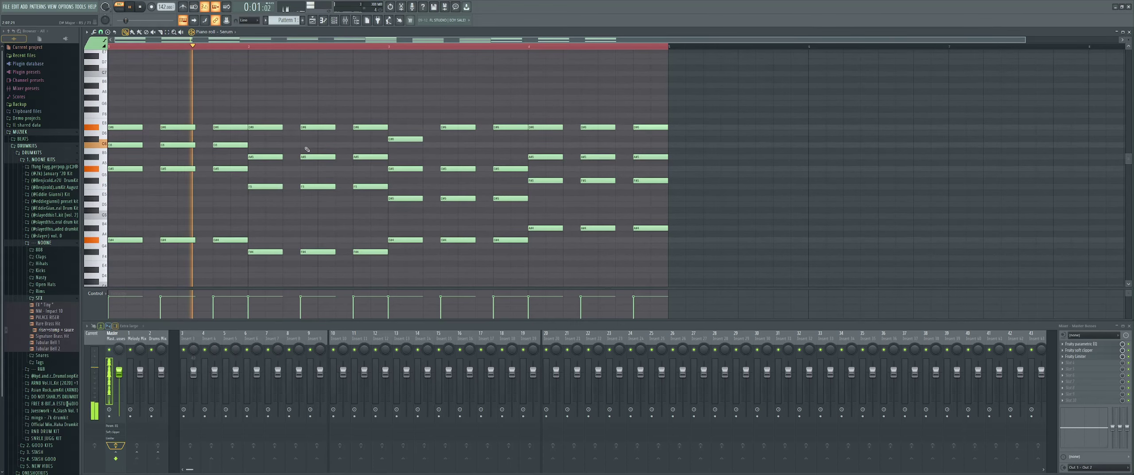
scroll(286, 110, "down", 1)
Step: Lower the top notes of bar 3's last two chords by two semitones and return bar 2's lower-middle notes to F#
scroll(294, 84, "down", 1)
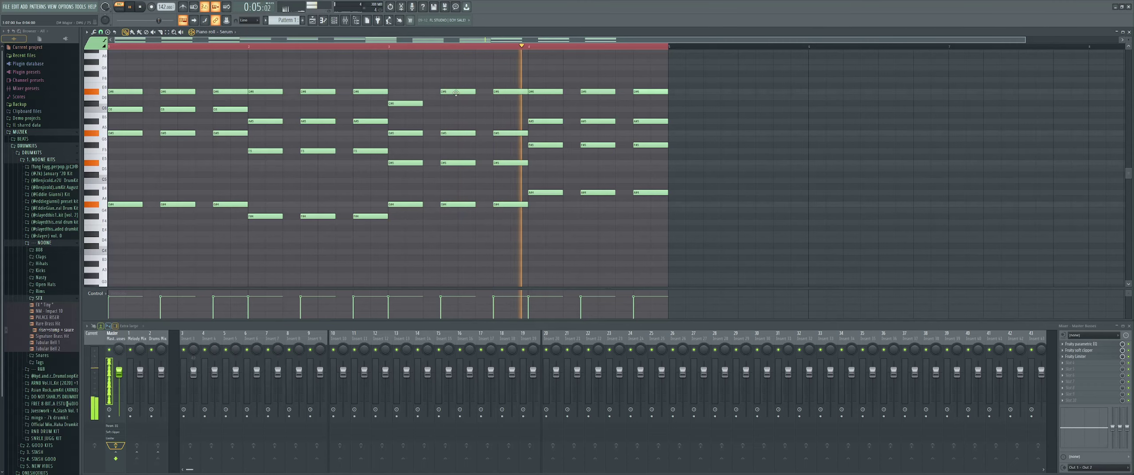
left_click_drag(457, 92, 510, 103)
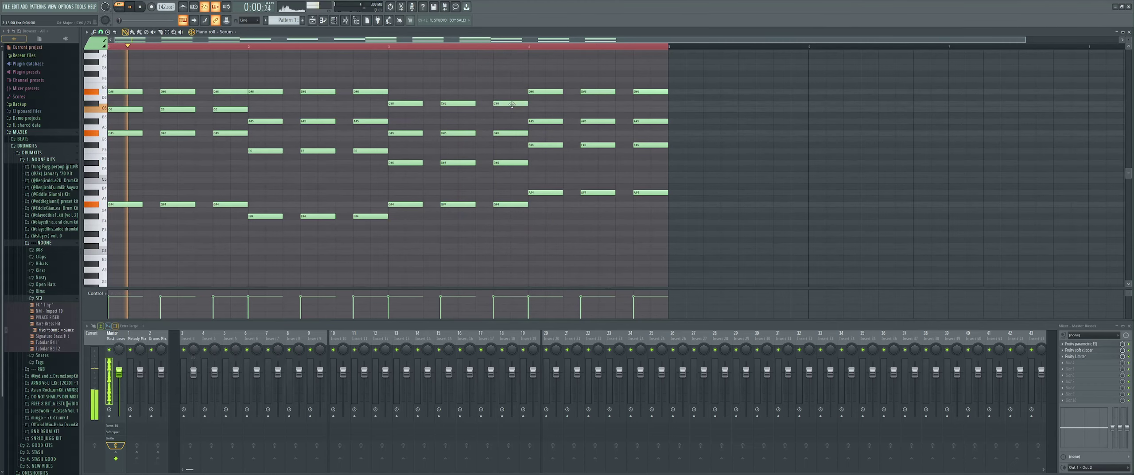
scroll(533, 120, "up", 1)
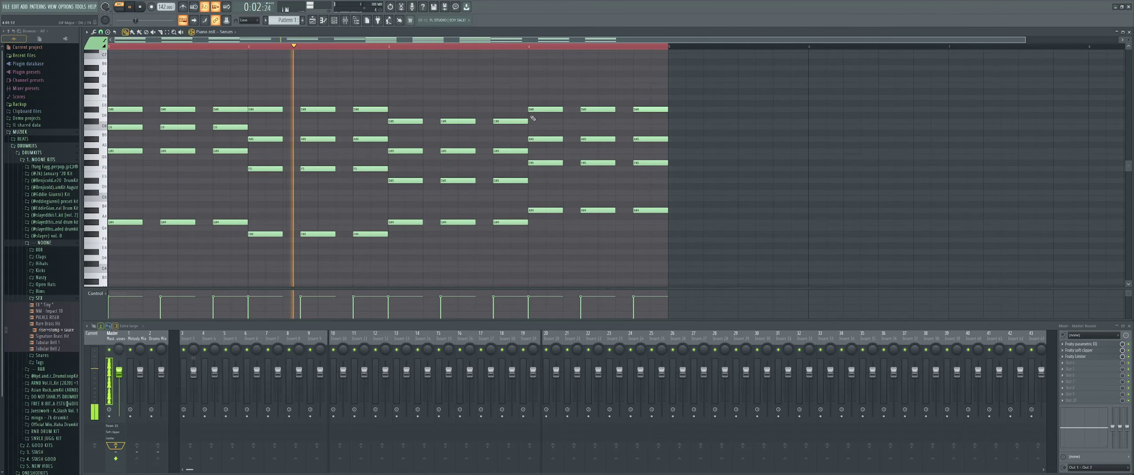
scroll(407, 111, "up", 1)
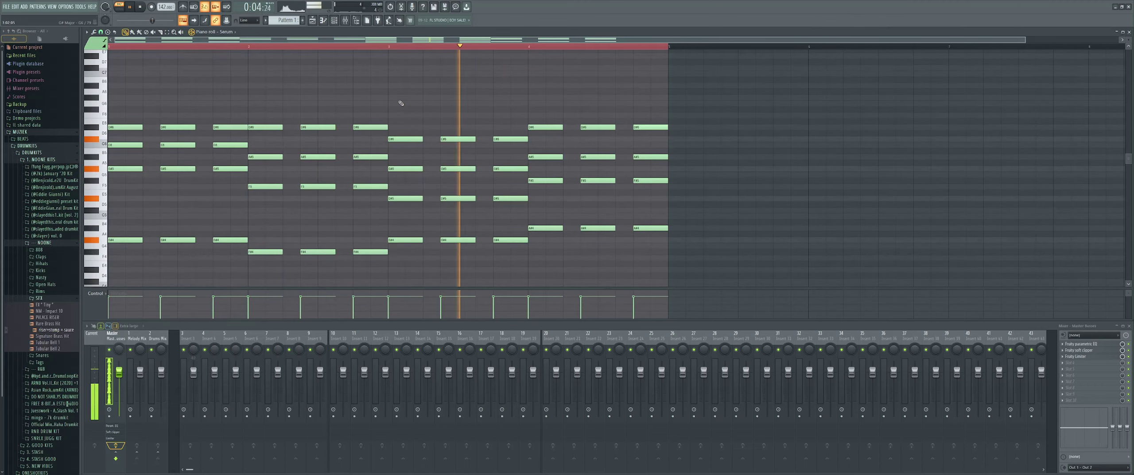
scroll(408, 103, "down", 1)
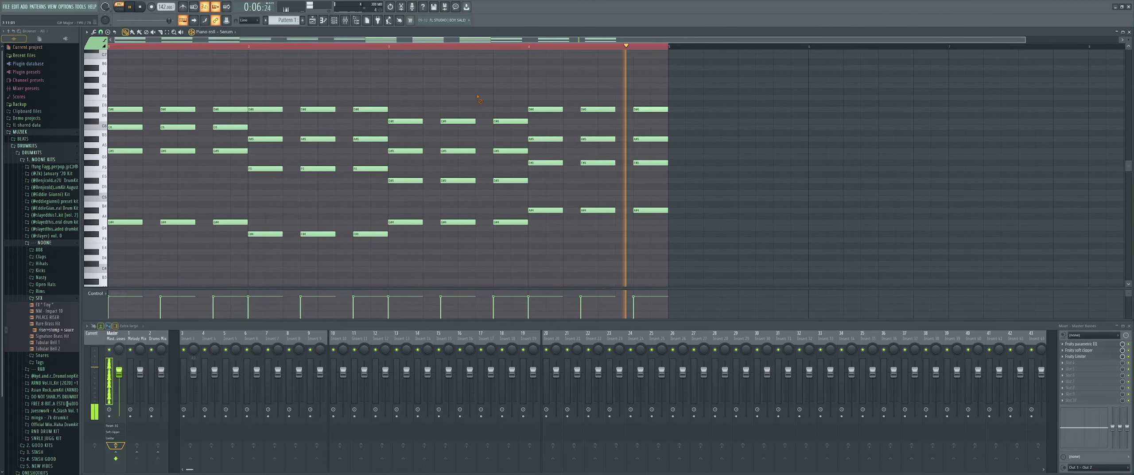
scroll(216, 129, "up", 1)
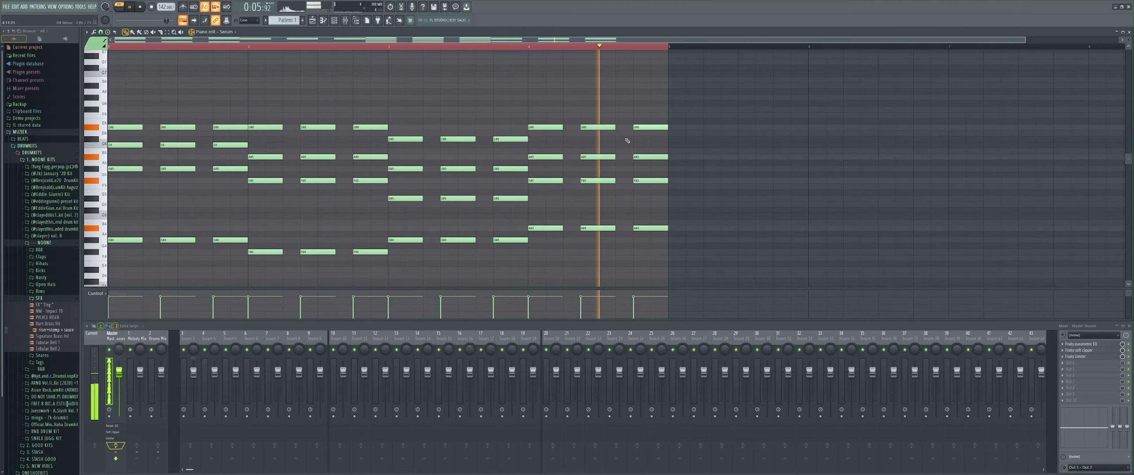
Step: Add a new melody of F and F# in bar 1, F# and F ending bar 2, and D# and F starting bar 3
key("space")
scroll(163, 137, "up", 2)
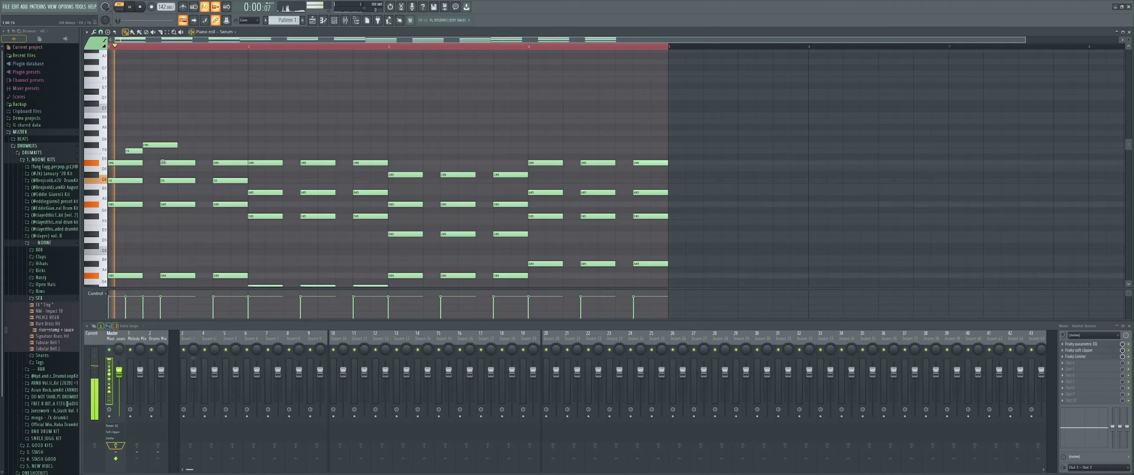
left_click(339, 145)
left_click(357, 151)
key("space")
left_click(432, 163)
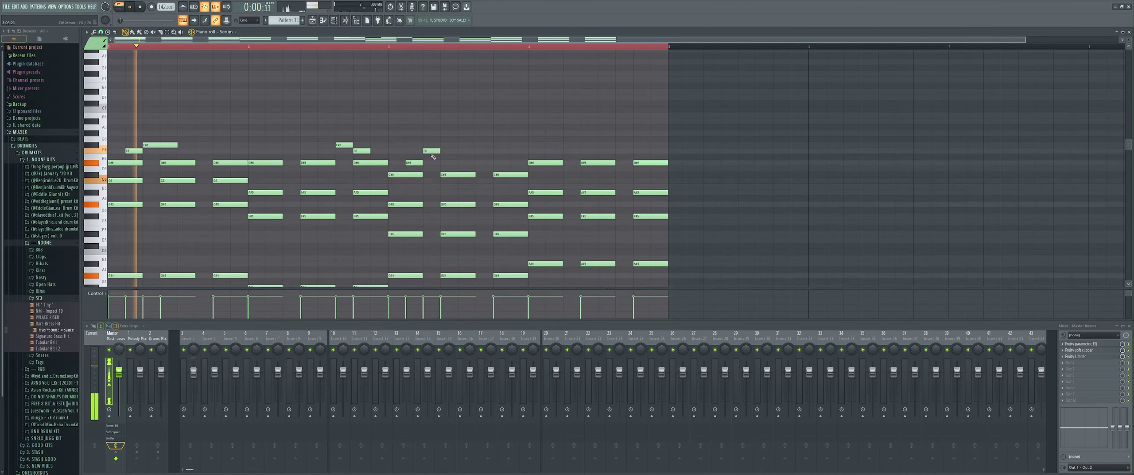
scroll(434, 159, "up", 1)
scroll(436, 168, "down", 1)
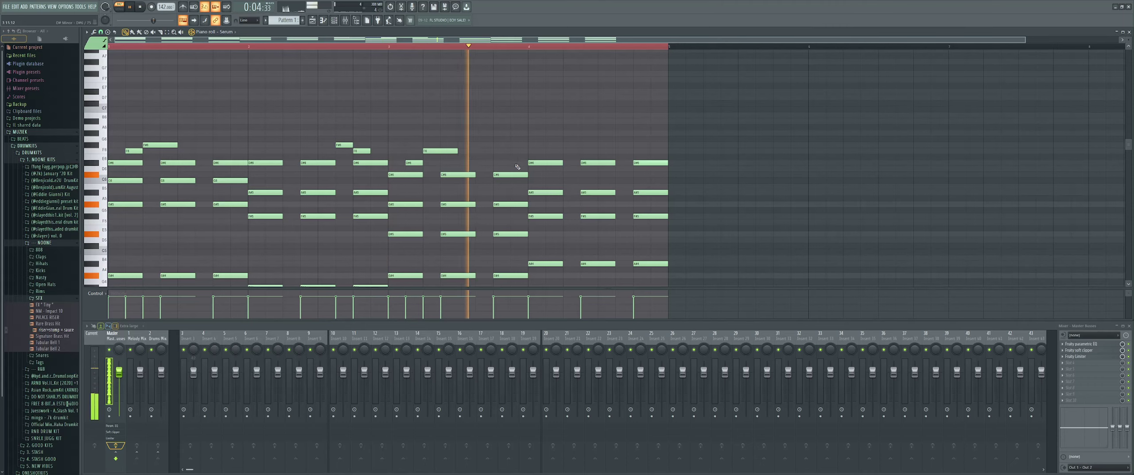
Step: Try a short F# and F melody pair on the last beat of bar 4
left_click(637, 145)
left_click(655, 151)
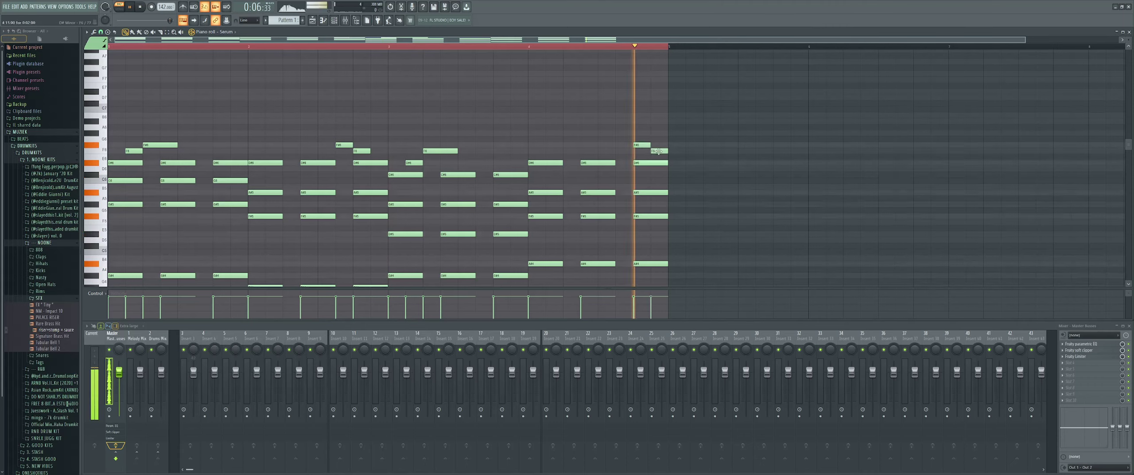
right_click(658, 151)
right_click(642, 145)
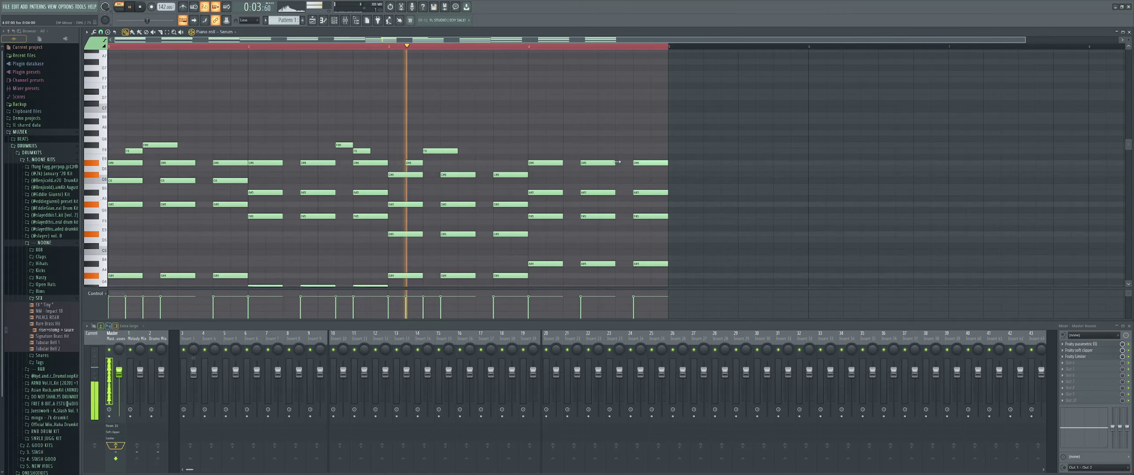
Step: Shorten the top note of bar 4's second chord to half a beat and try a descending D# and D pair after it
left_click_drag(615, 162, 598, 163)
left_click(605, 163)
left_click(622, 168)
scroll(604, 169, "down", 1)
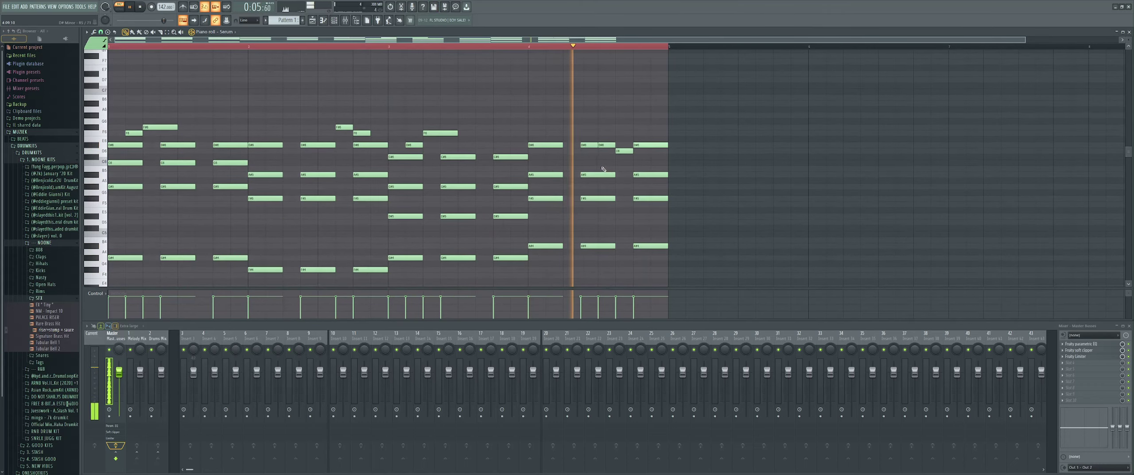
right_click(622, 151)
right_click(606, 145)
Step: Add a short F# and F melody pair on beat 3 of bar 4
scroll(607, 147, "up", 1)
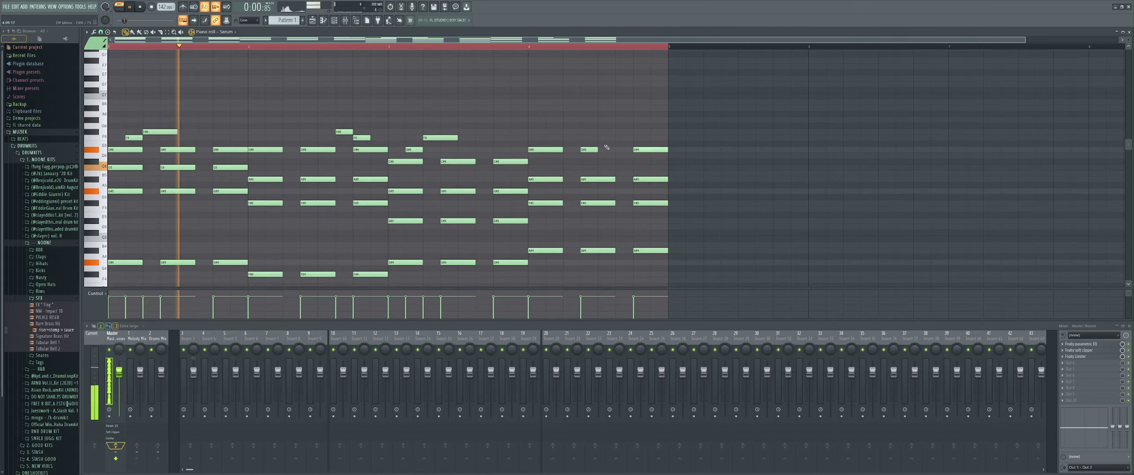
scroll(605, 146, "up", 1)
left_click(605, 145)
left_click(623, 151)
Step: Try transposing only the melody notes above the chords one octave higher during playback
left_click_drag(395, 131, 115, 104)
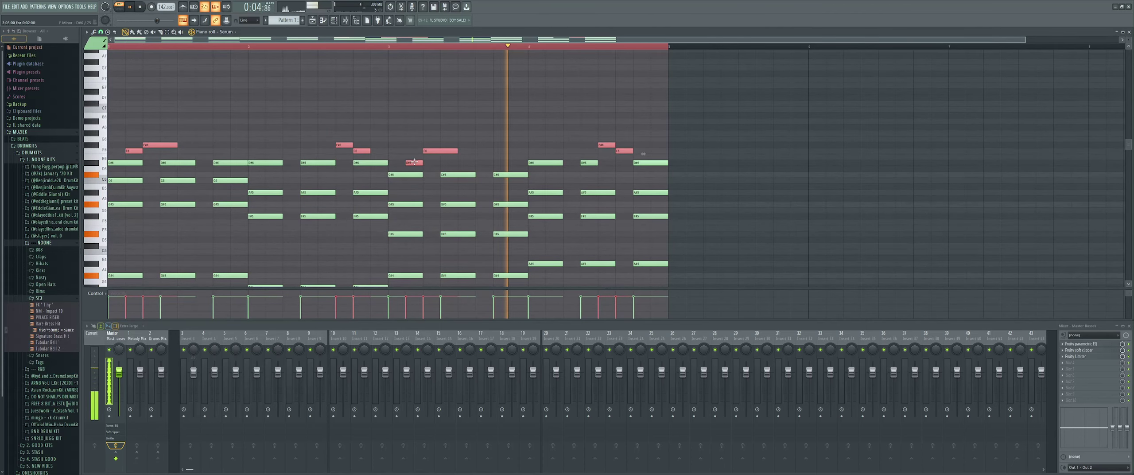
key("space")
key("shift+Up")
key("shift+Down")
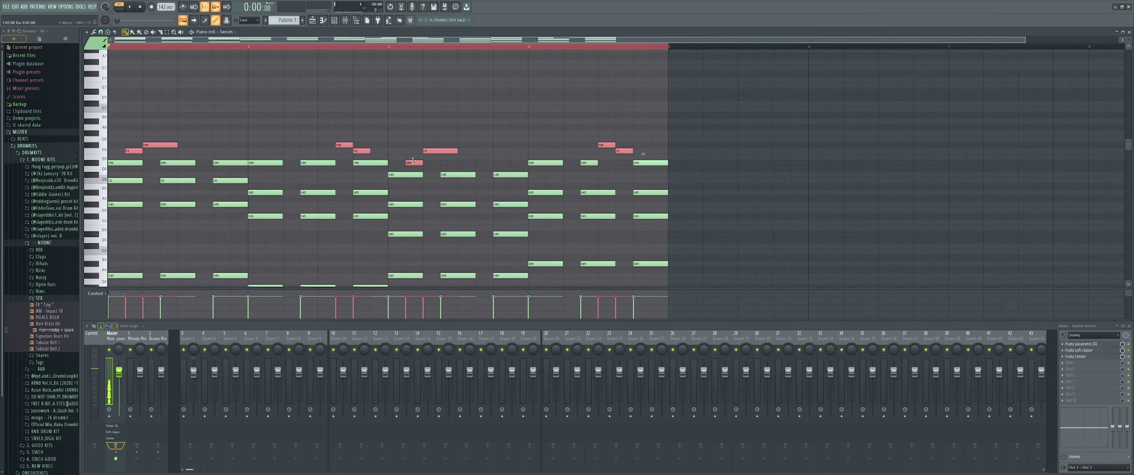
key("ctrl+Up")
key("space")
scroll(399, 161, "up", 2)
scroll(375, 158, "down", 3)
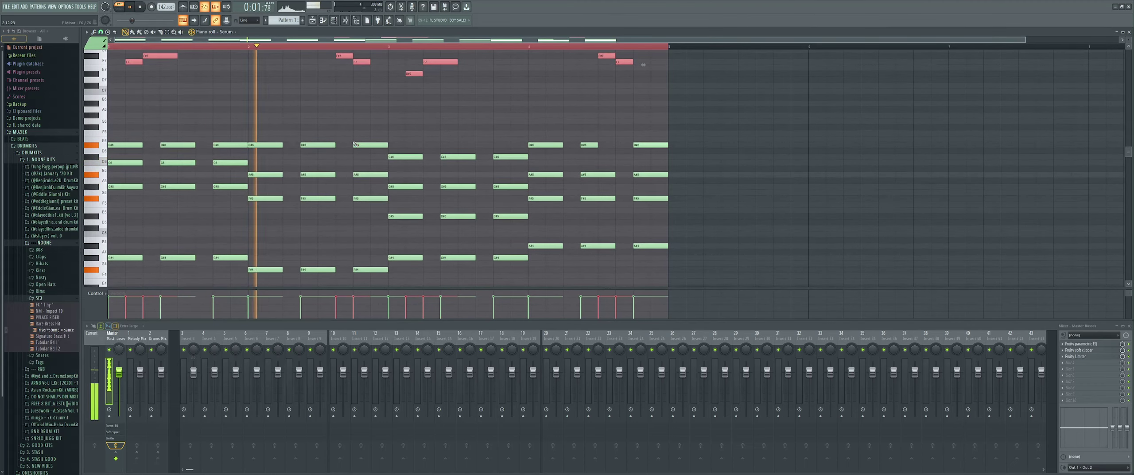
key("ctrl+Down")
key("space")
Step: Try transposing all chord and melody notes down by semitones
key("ctrl+a")
key("shift+Down")
key("space")
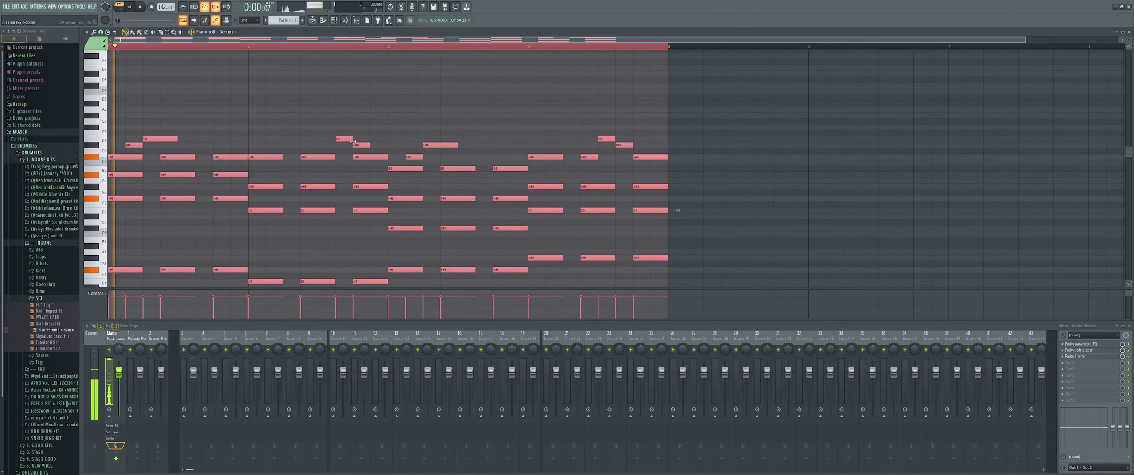
Step: Try the whole progression in higher keys by raising all notes in semitone steps, then lower it one semitone and audition it
key("shift+Up")
key("shift+Up")
key("shift+Up")
key("shift+Up")
key("shift+Up")
key("shift+Up")
key("shift+Up")
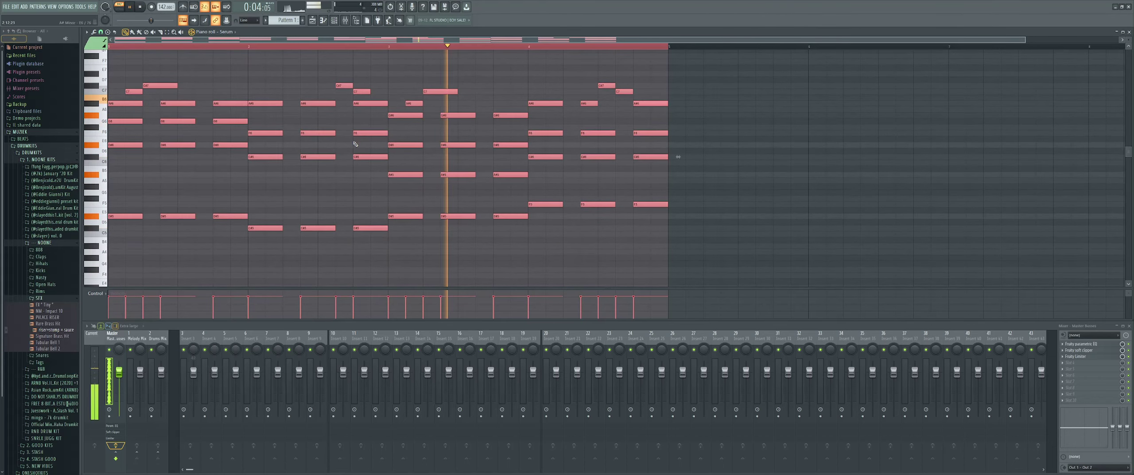
key("shift+Up")
key("space")
key("space")
key("shift+Down")
key("space")
key("space")
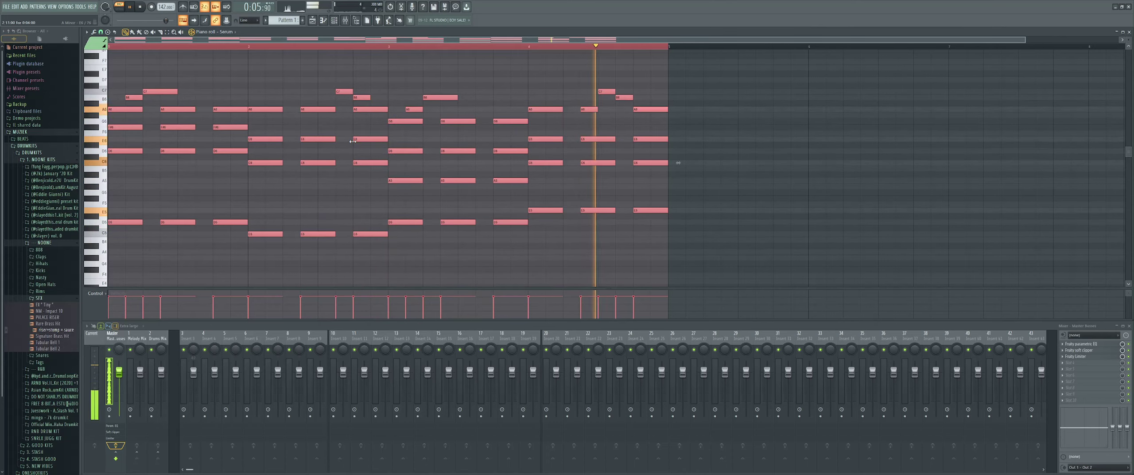
Step: Delete every note of the chord progression and melody from the pattern
key("ctrl+a")
key("Delete")
key("space")
scroll(189, 136, "up", 2)
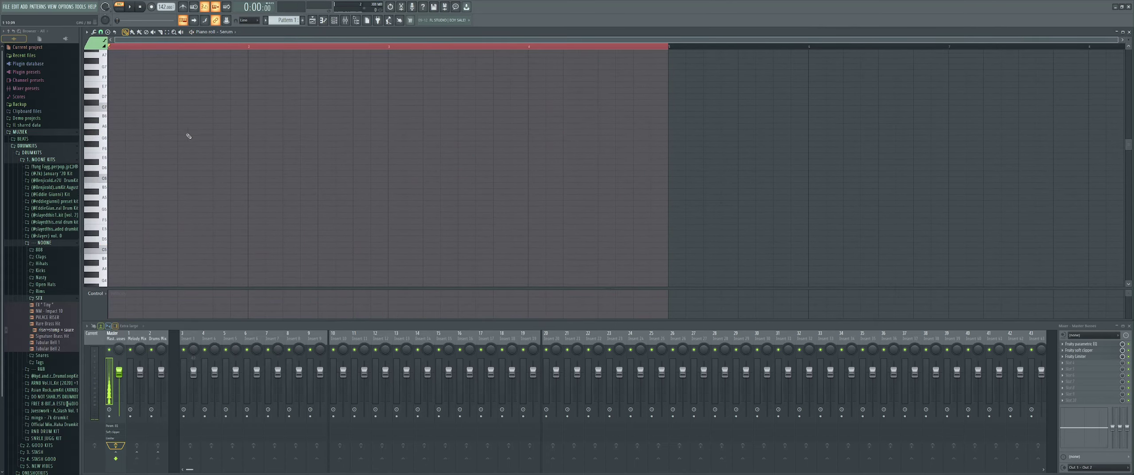
Step: Build a new half-beat chord of C, G and D at the start of bar 1 and audition it
scroll(118, 182, "up", 2, "ctrl")
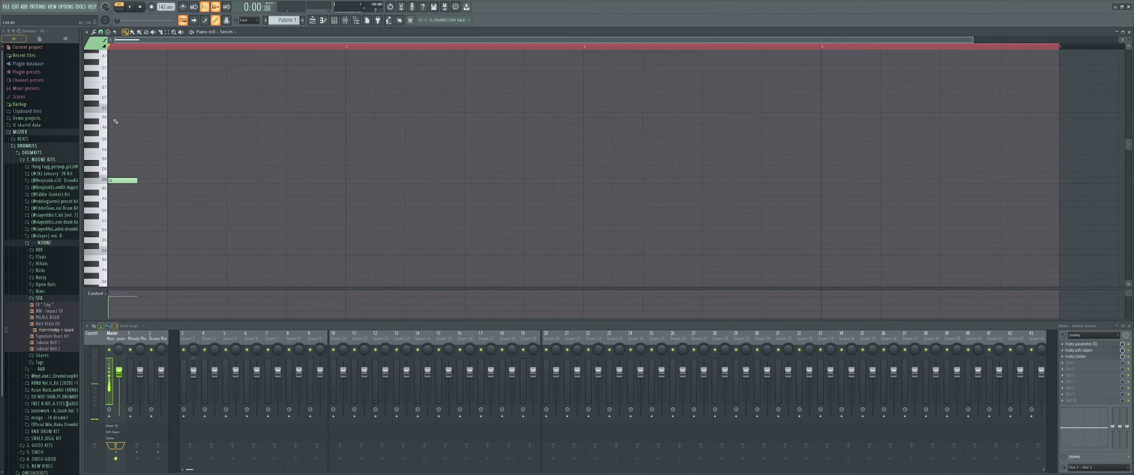
scroll(123, 199, "down", 4)
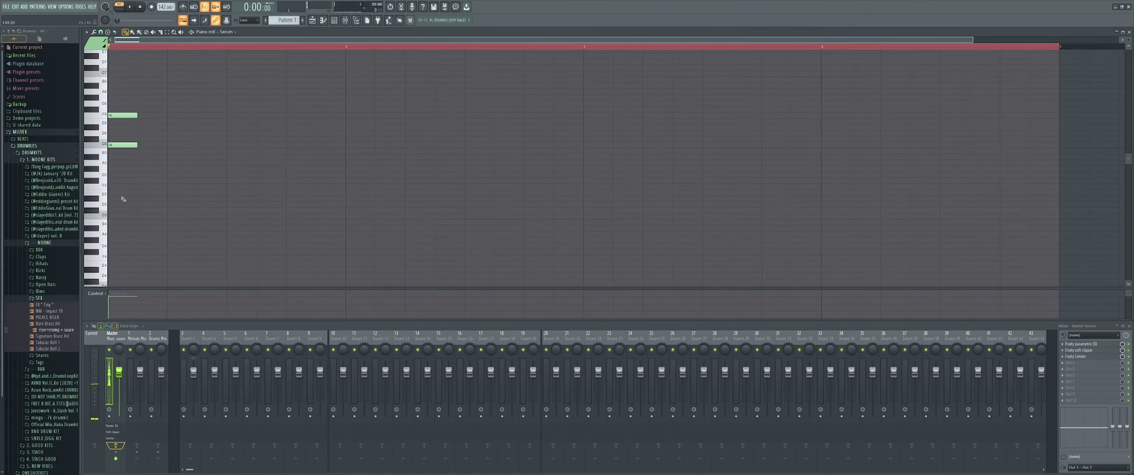
scroll(127, 212, "up", 2)
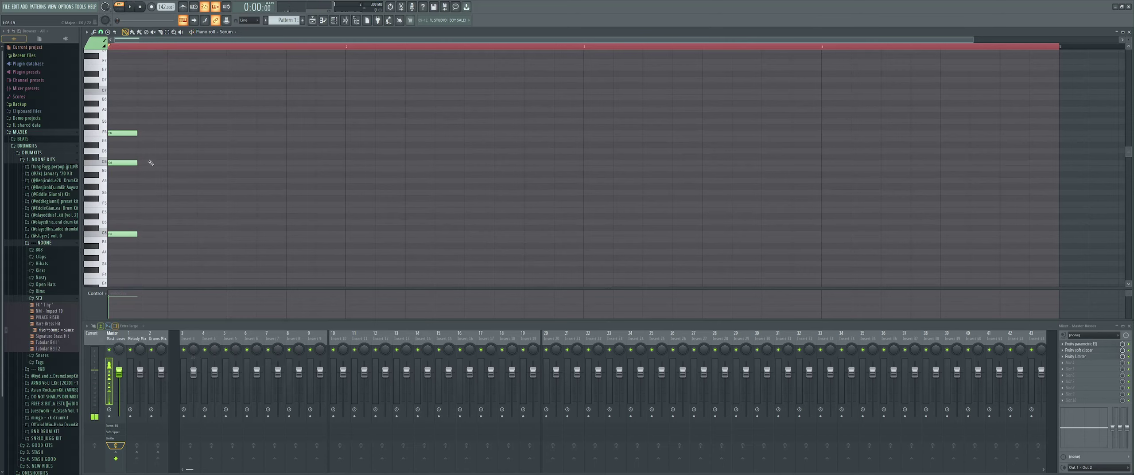
key("space")
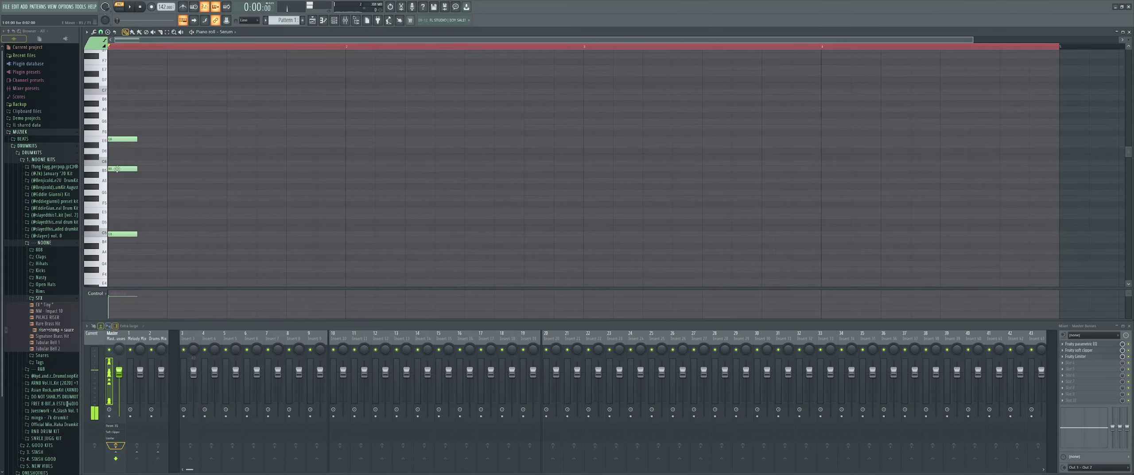
key("space")
left_click_drag(121, 183, 121, 188)
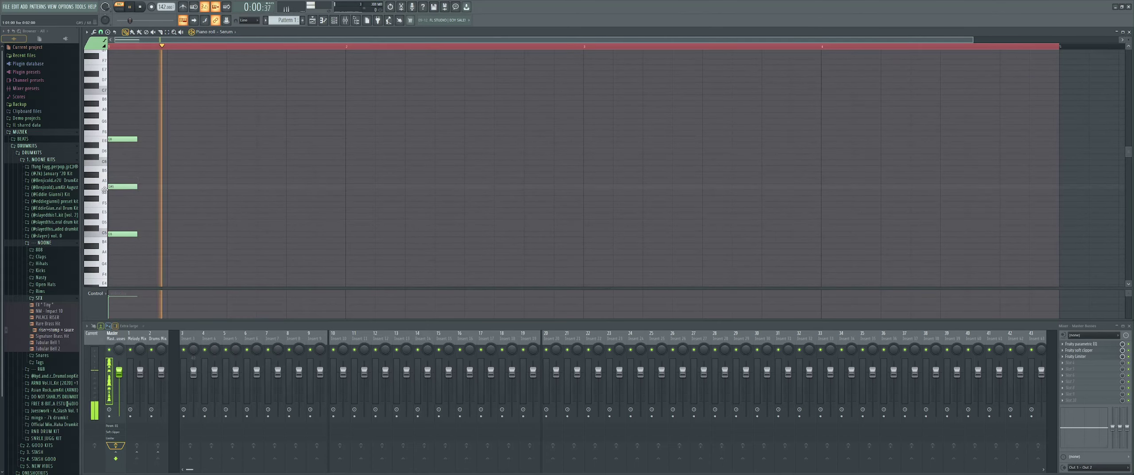
key("space")
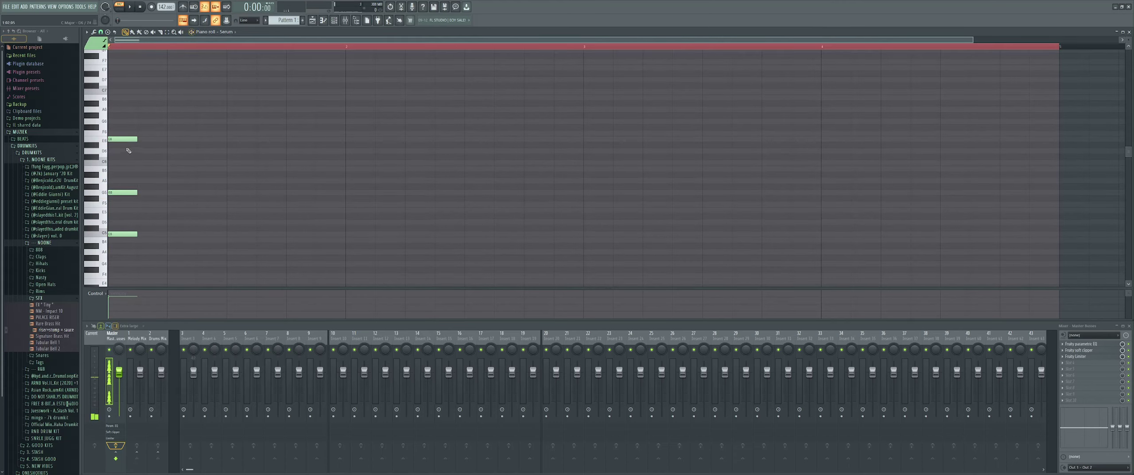
right_click(122, 139)
left_click_drag(109, 158, 109, 155)
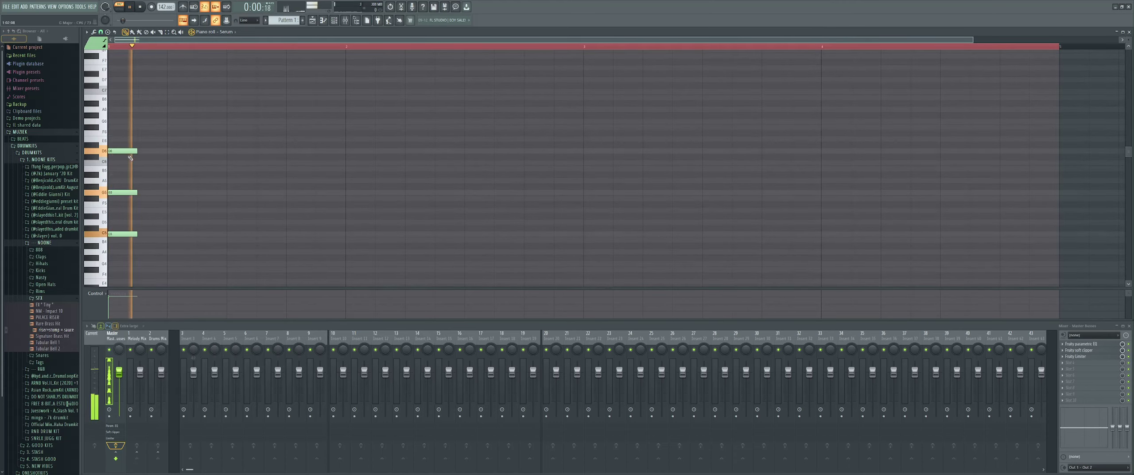
key("space")
key("space")
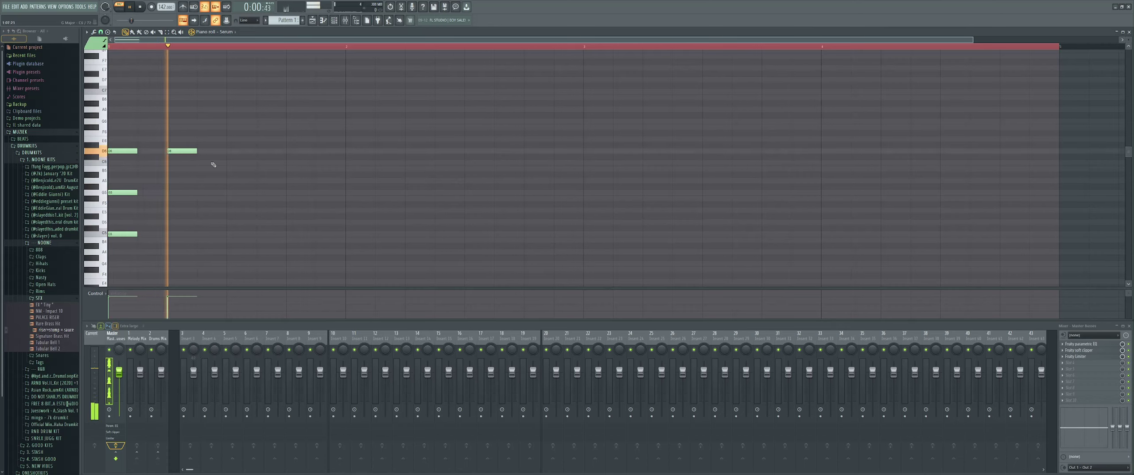
Step: Add a single D on beat 2 of bar 1 and repeat the C, G and D chord half a beat after it
key("space")
key("space")
left_click_drag(182, 152, 212, 151)
key("space")
right_click(212, 151)
left_click(171, 151)
key("space")
left_click(207, 151)
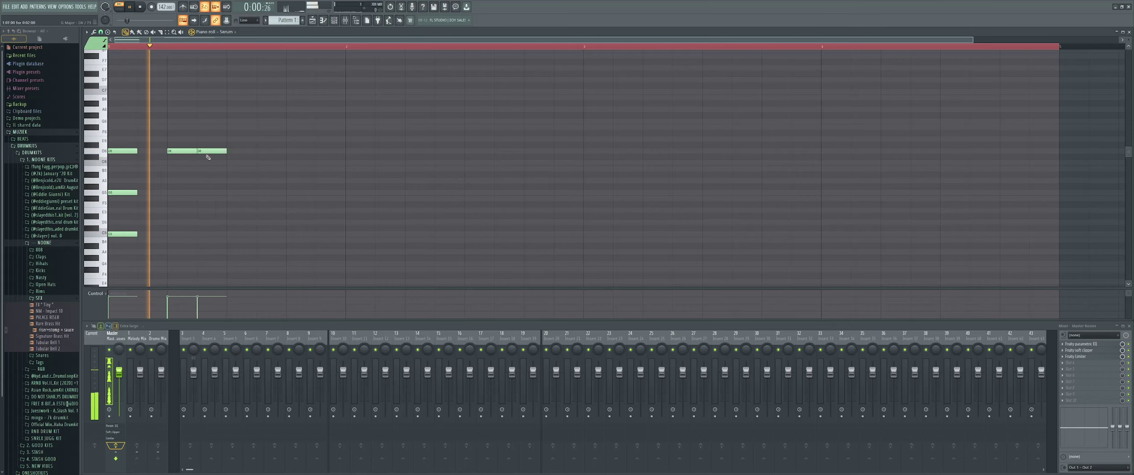
left_click(208, 192)
key("space")
key("space")
left_click(206, 233)
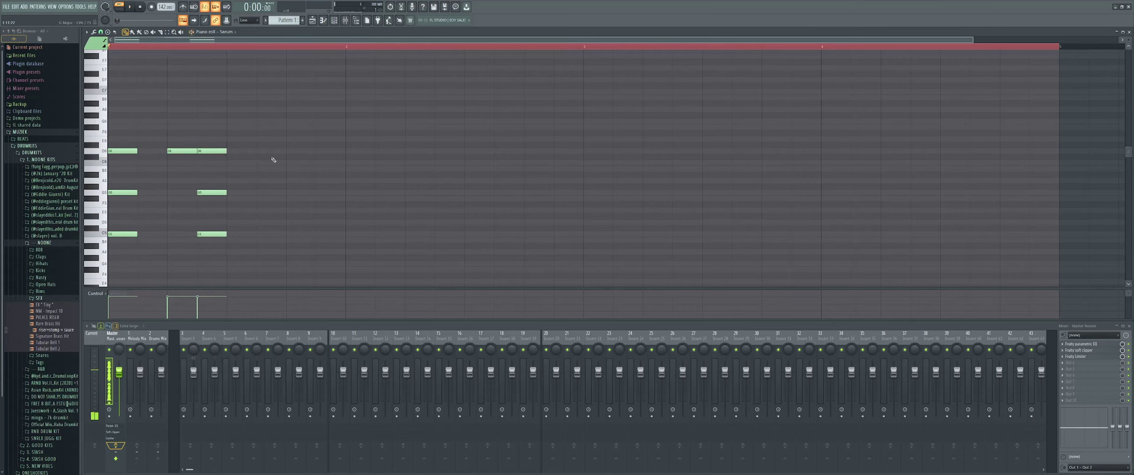
Step: Repeat the C, G and D chord on beat 4 of bar 1 and try lower passing notes down to A after it
left_click(290, 152)
key("space")
left_click(318, 162)
key("space")
scroll(306, 165, "down", 1)
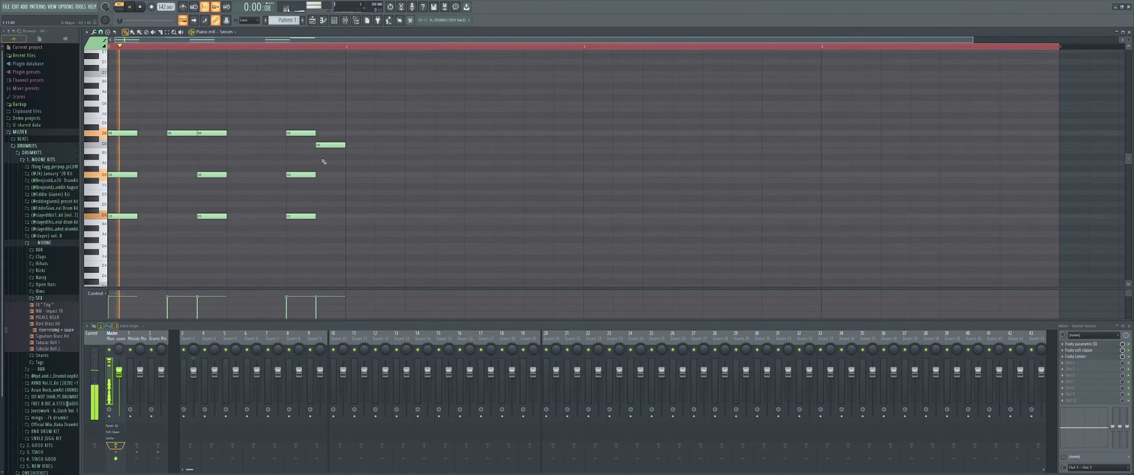
left_click_drag(328, 145, 328, 151)
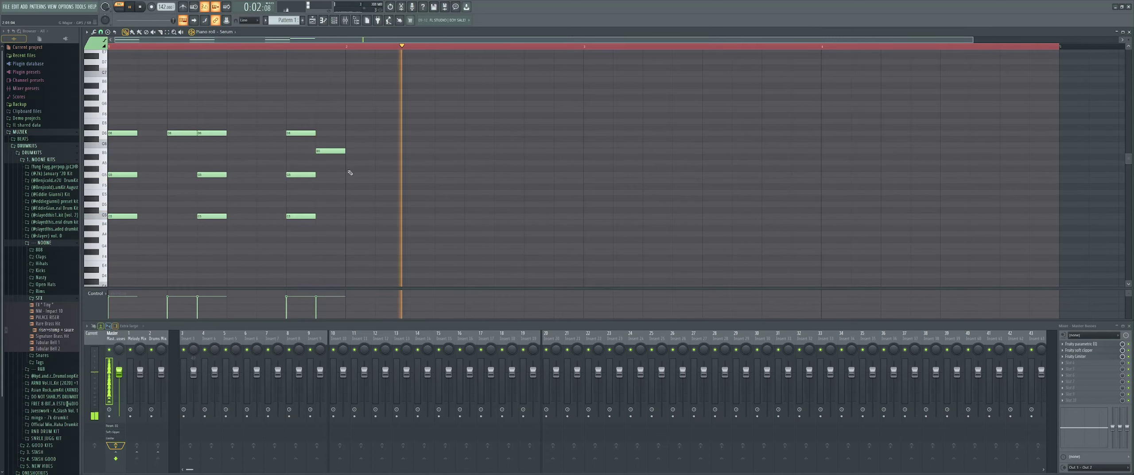
scroll(346, 178, "down", 1)
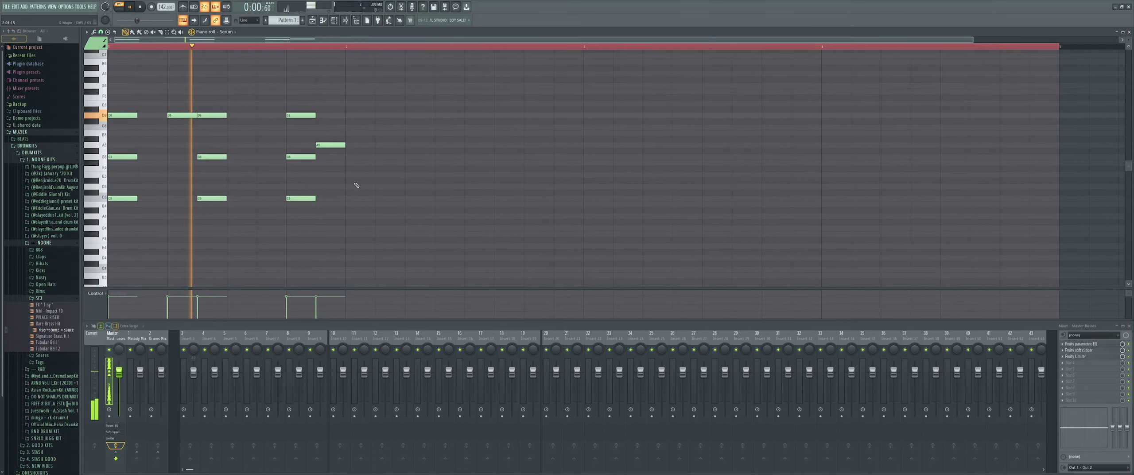
Step: Add a half-beat chord of G, E and B at the start of bar 2
left_click(350, 228)
key("space")
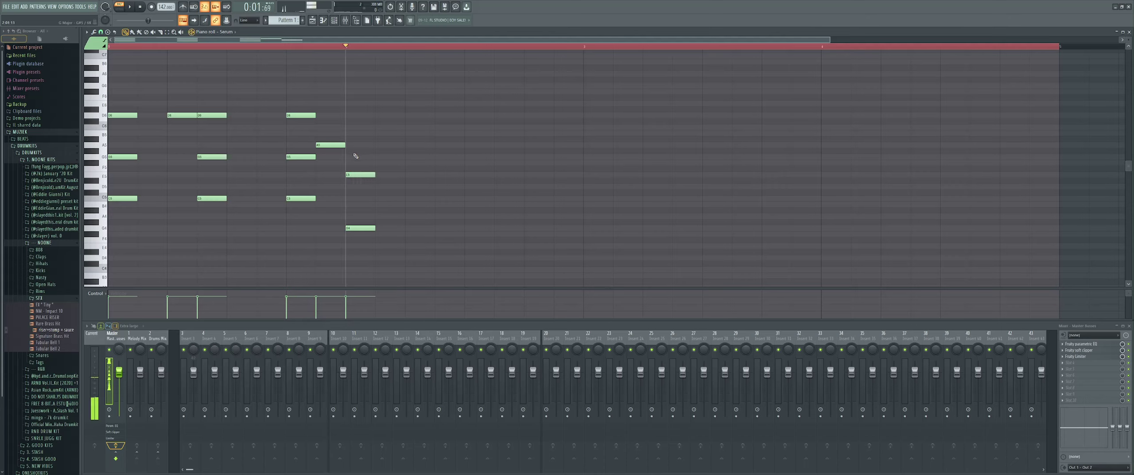
key("space")
key("space")
key("space")
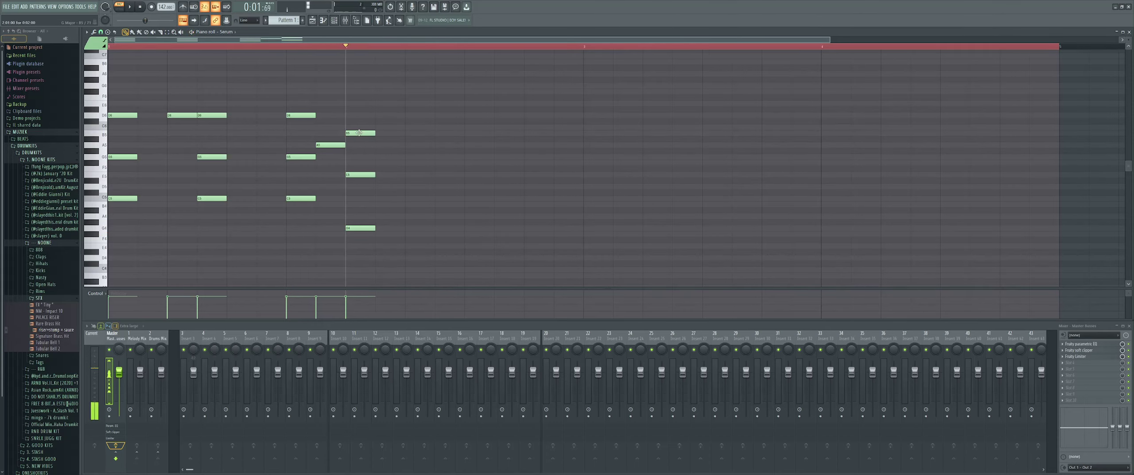
key("alt+Tab")
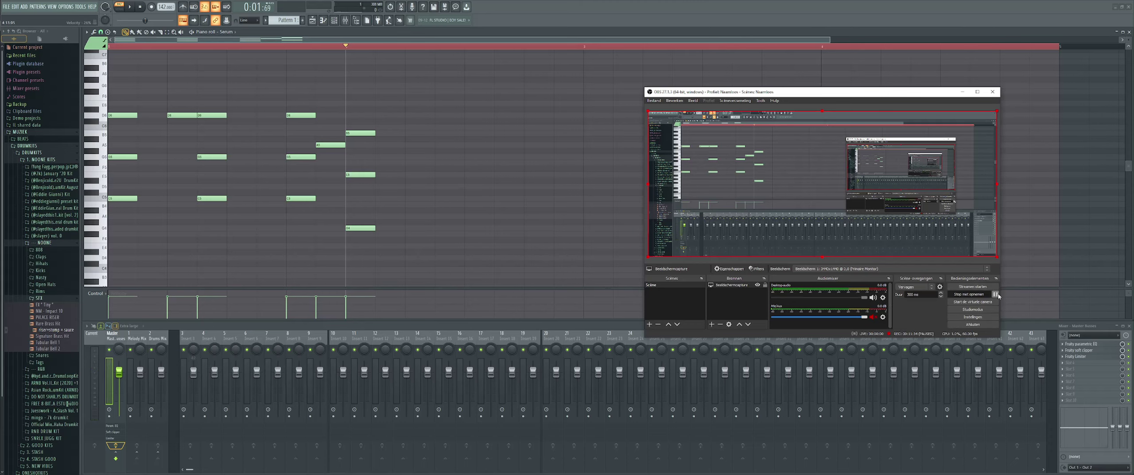
key("alt+Tab")
Step: Raise the passing note at the end of bar 1 to C and replay the phrase
key("space")
scroll(199, 97, "up", 2)
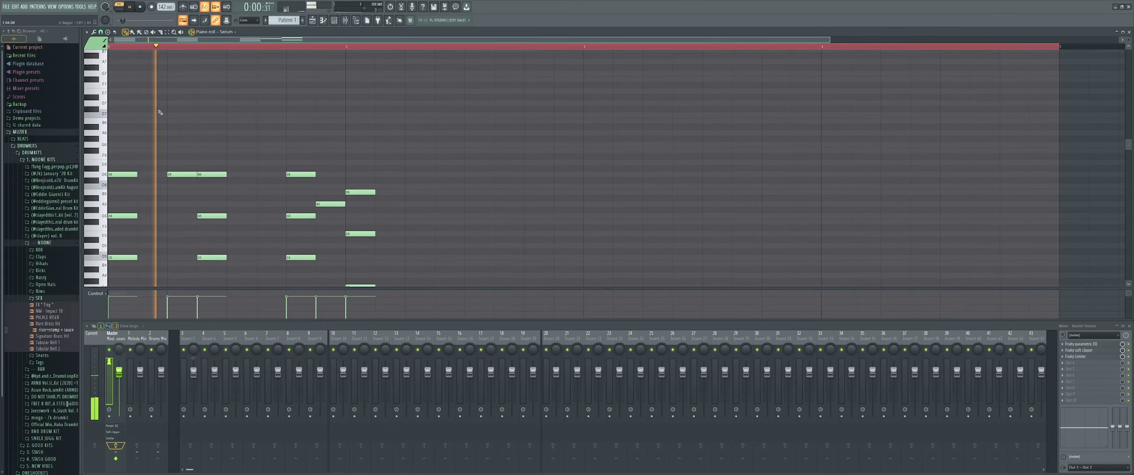
scroll(243, 97, "down", 2)
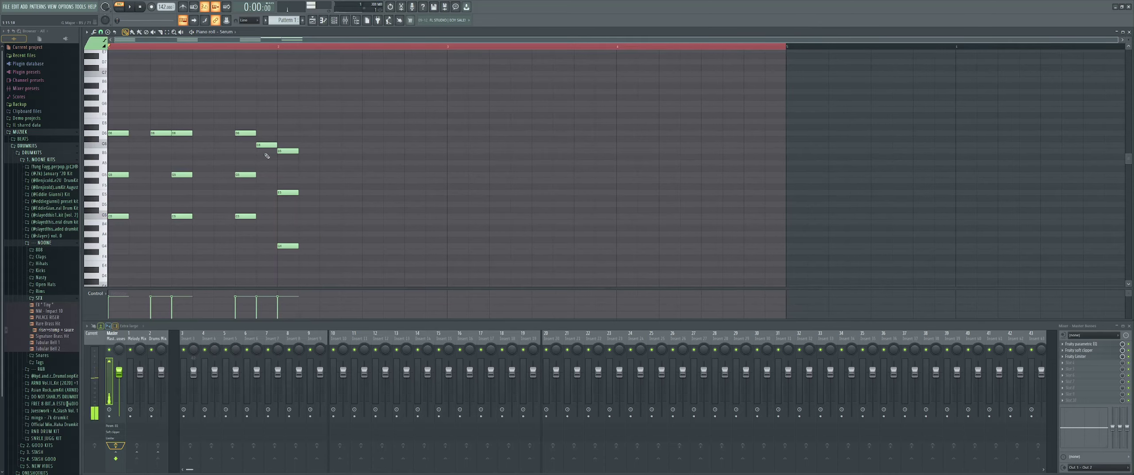
key("space")
scroll(305, 131, "down", 2)
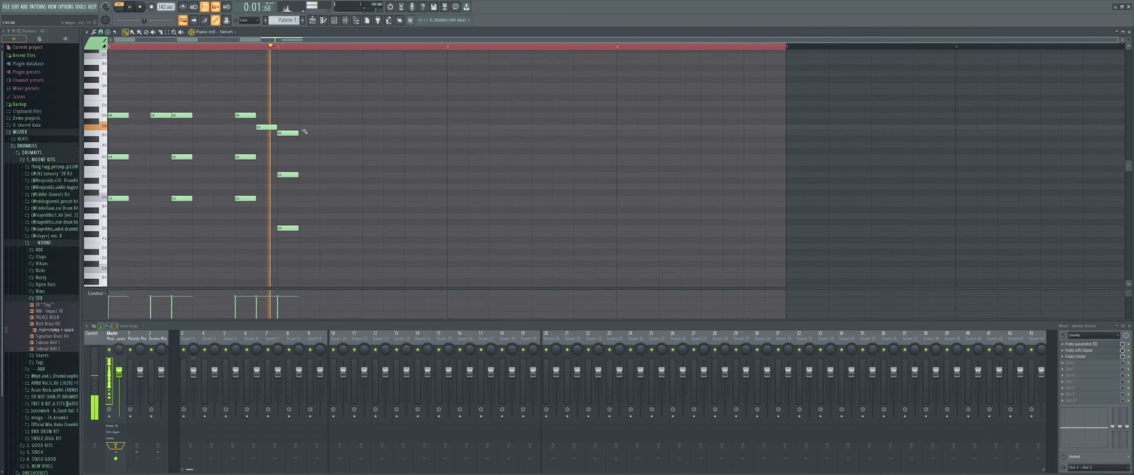
Step: Copy the G, E and B chord to the second half of beat 2 in bar 2, with a single B on beat 2
key("space")
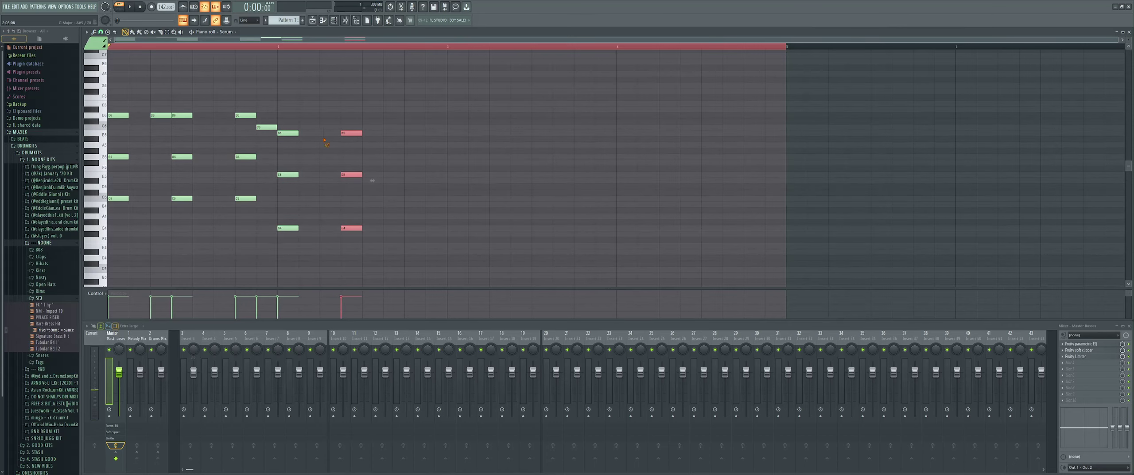
key("space")
scroll(319, 113, "up", 2)
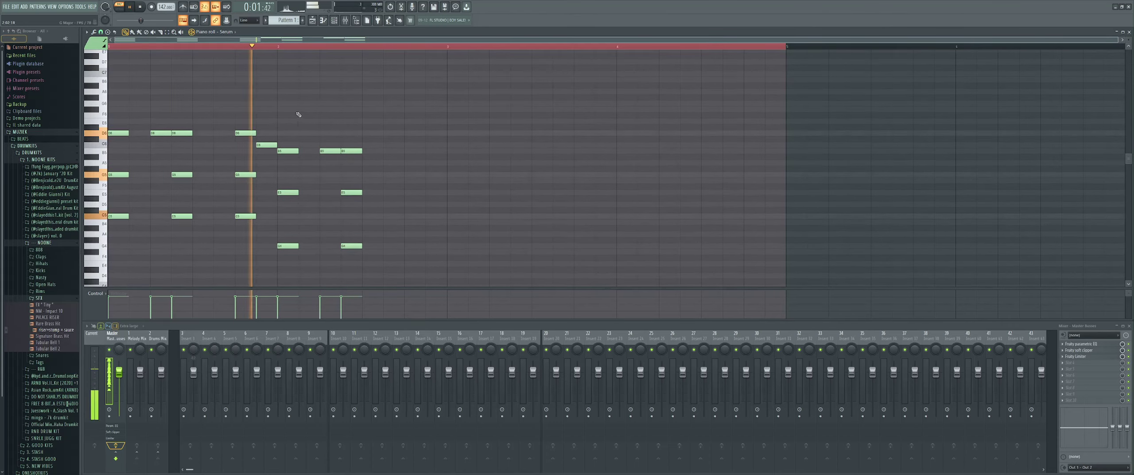
scroll(310, 119, "down", 2)
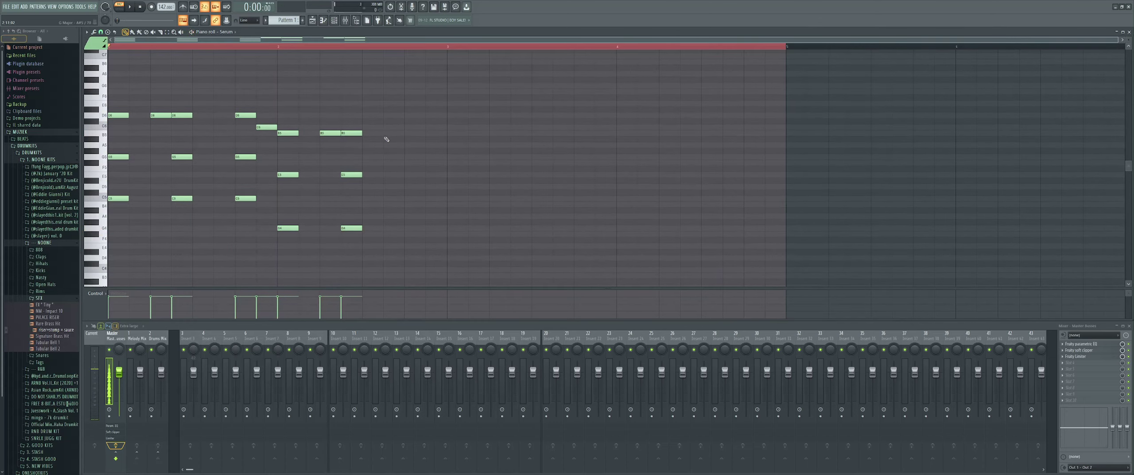
Step: Repeat the G, E and B chord on beat 4 of bar 2 and audition the phrase
key("space")
scroll(400, 195, "up", 2)
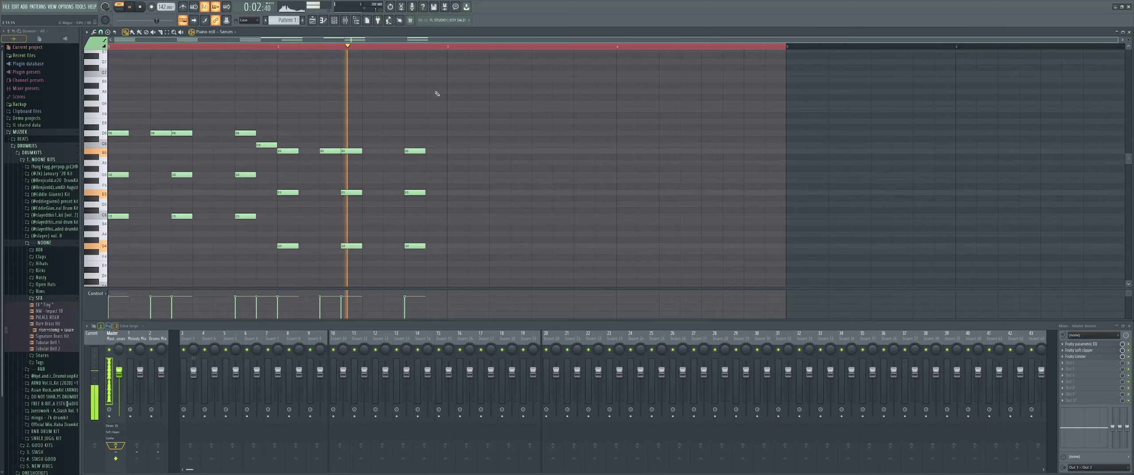
Step: Duplicate the two-bar phrase into bars 3 and 4 and set the playback range to those bars
key("space")
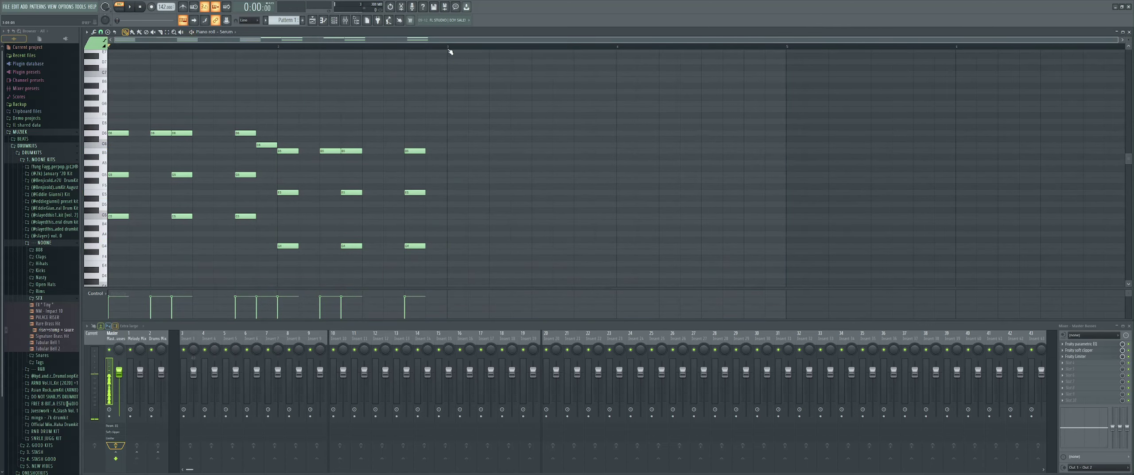
key("ctrl+a")
key("ctrl+b")
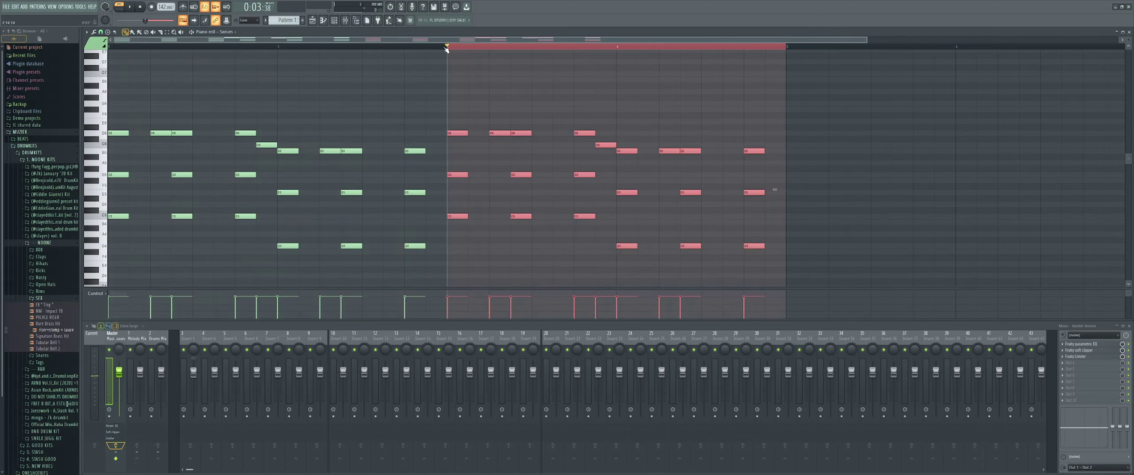
Step: Change all three chords in bar 3 to E, D and B and remove the bar's single D and C notes
scroll(467, 151, "down", 6)
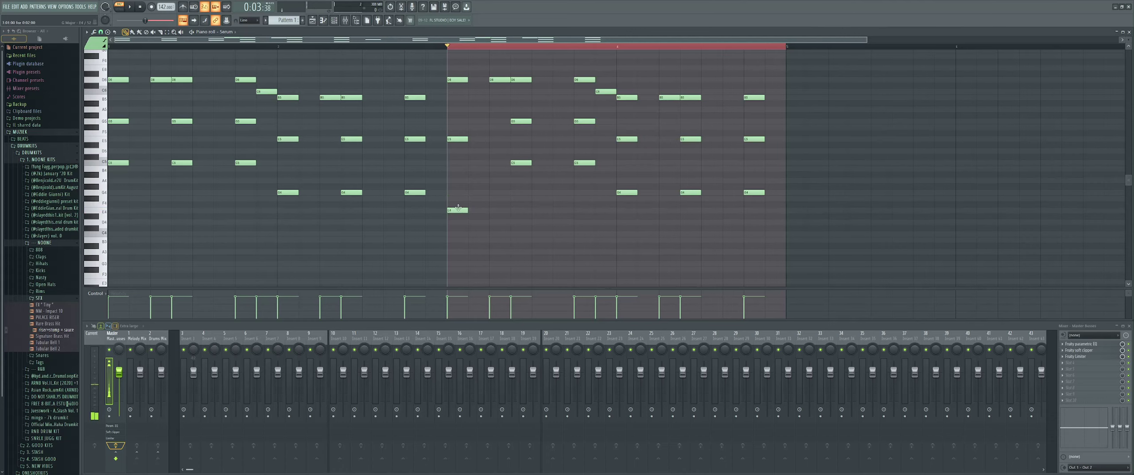
scroll(457, 186, "up", 2)
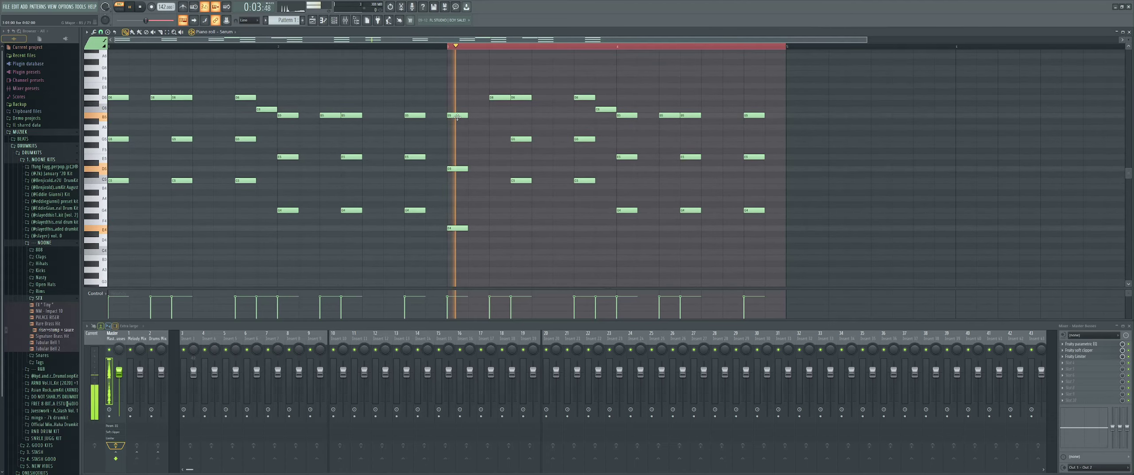
key("space")
key("space")
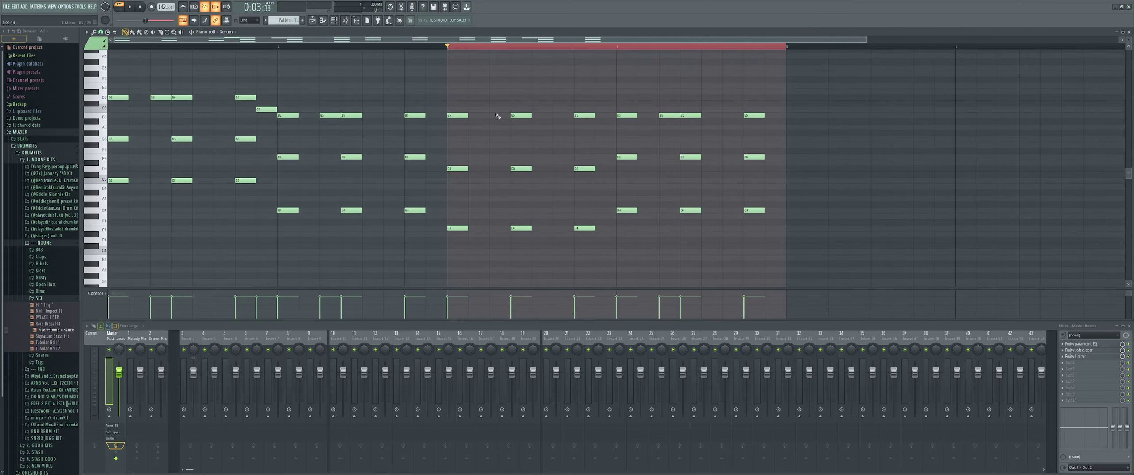
Step: Add a single B on beat 2 of bar 3, clear the playback range and audition all four bars
key("space")
scroll(531, 153, "up", 1)
scroll(385, 48, "down", 1)
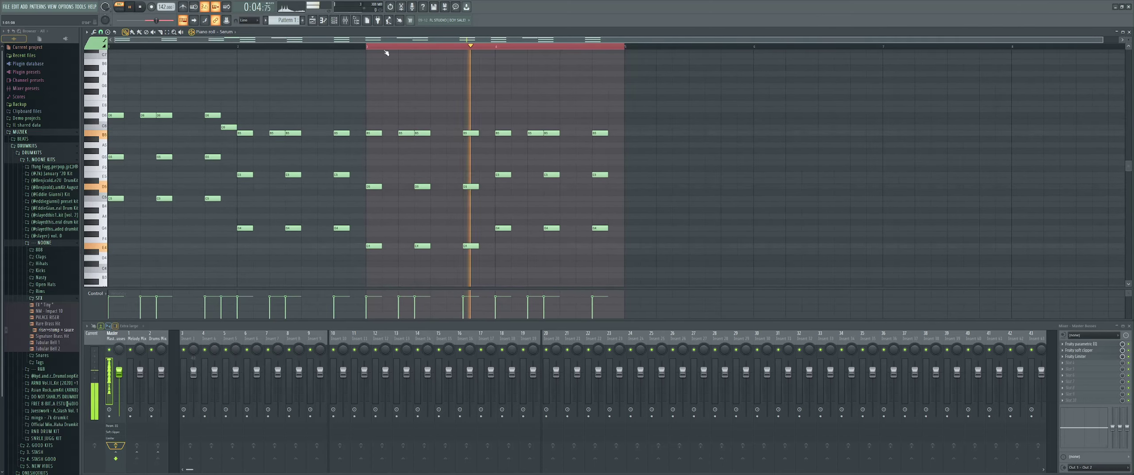
right_click(369, 47)
scroll(443, 106, "up", 1)
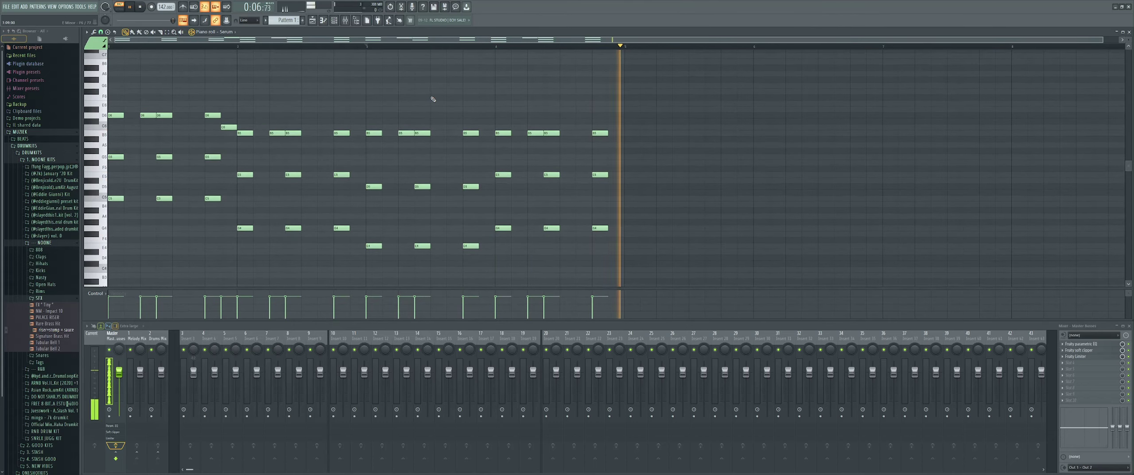
scroll(441, 108, "down", 1)
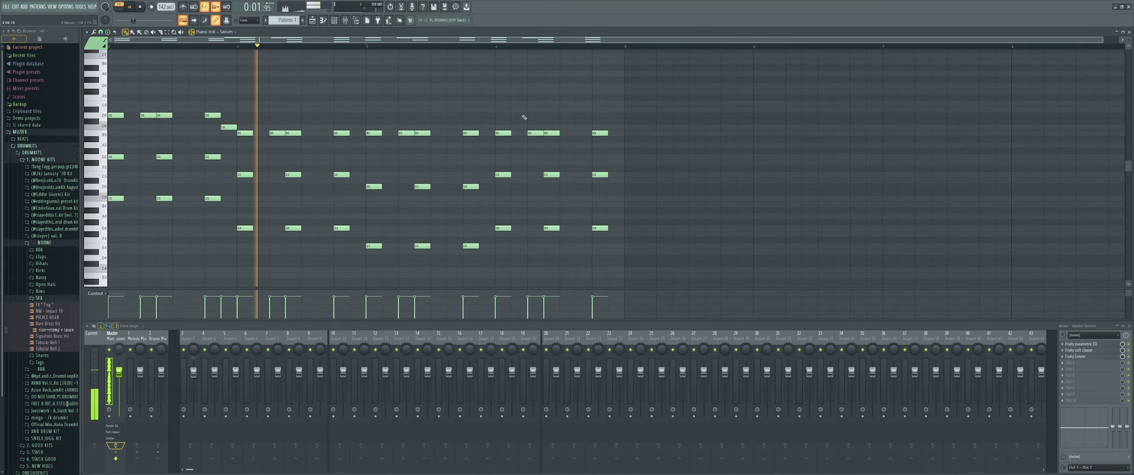
scroll(505, 112, "up", 1)
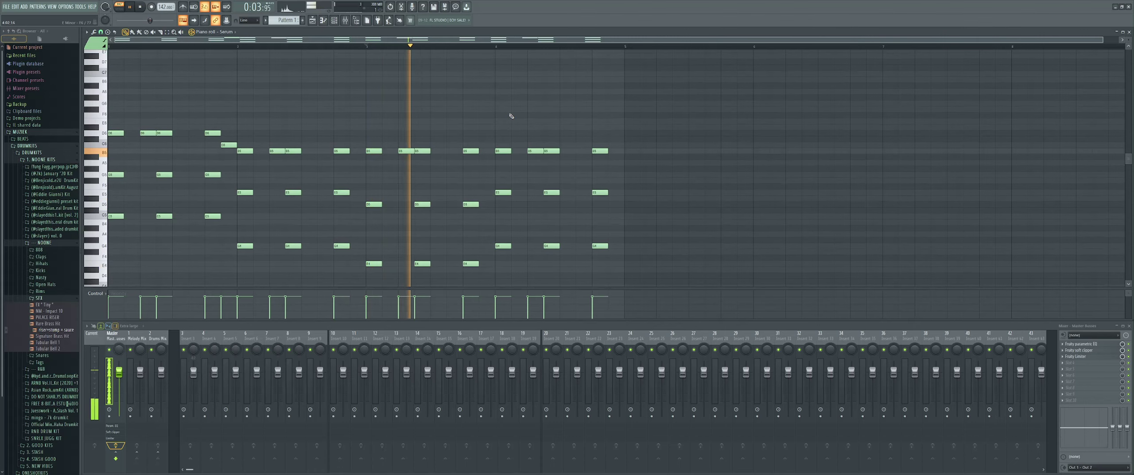
Step: Change all three chords in bar 4 to D#, D and A, and lower the single B on beat 2 to A
scroll(512, 114, "down", 1)
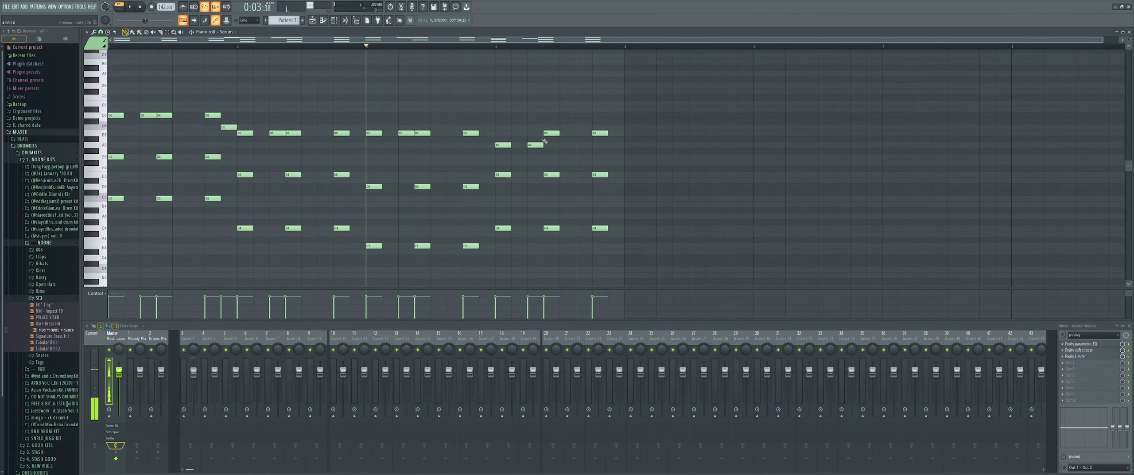
scroll(550, 164, "down", 3)
right_click(503, 176)
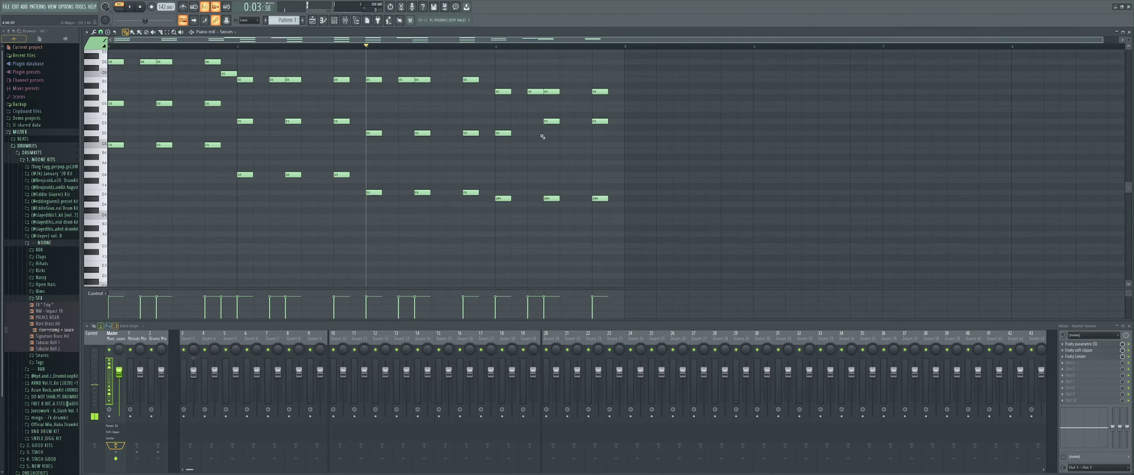
scroll(357, 86, "up", 1)
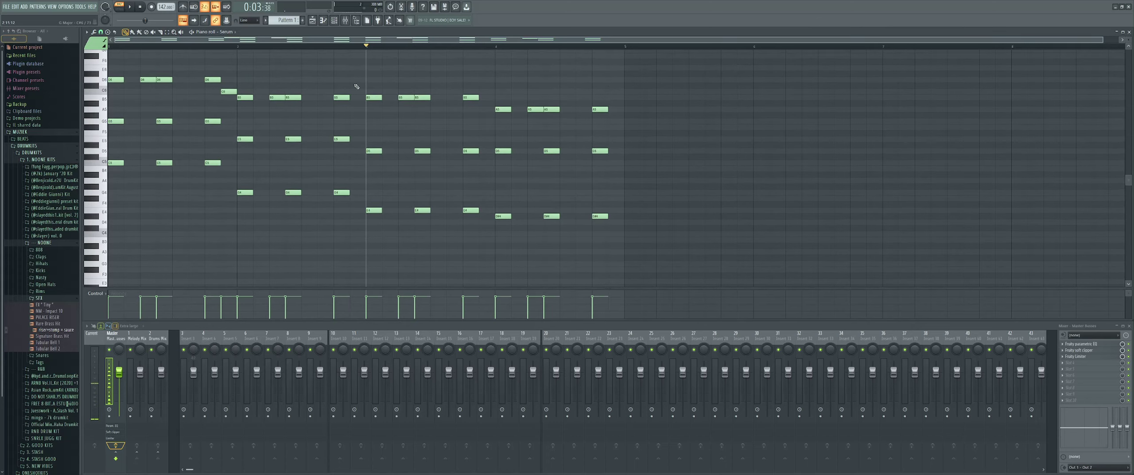
scroll(101, 79, "up", 3)
Step: Audition the progression and add a single G on the second half of beat 4 in bar 3
key("space")
scroll(241, 96, "down", 2)
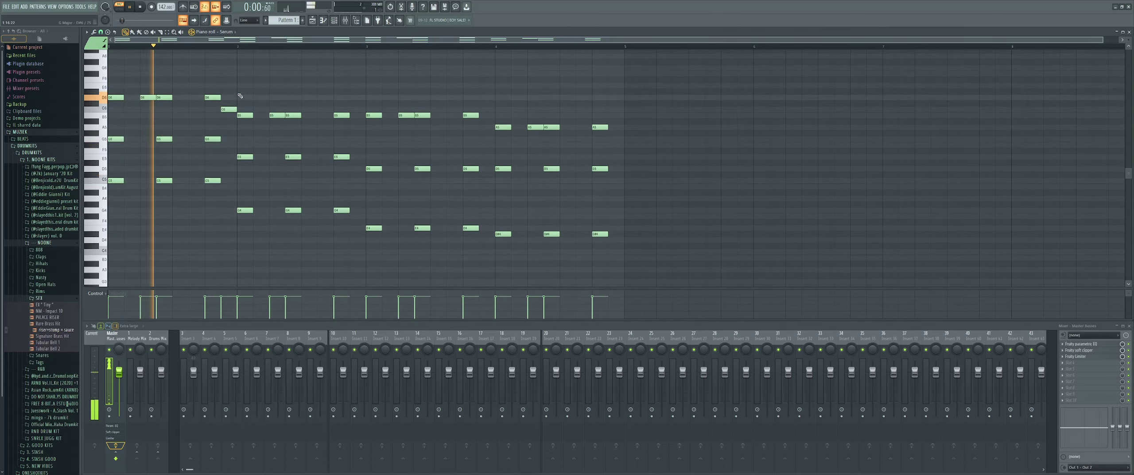
scroll(261, 93, "up", 1)
scroll(265, 92, "down", 1)
scroll(266, 91, "down", 1)
scroll(281, 93, "up", 1)
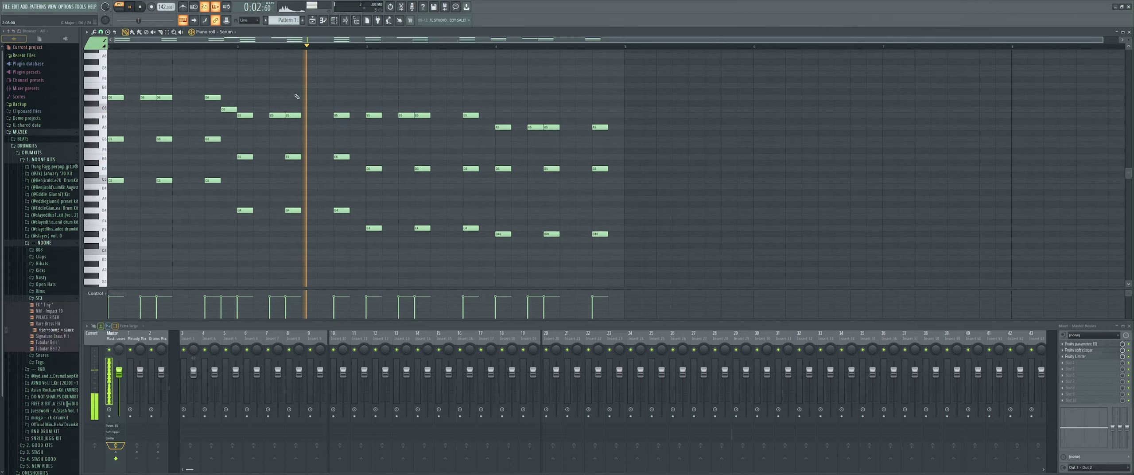
left_click(487, 139)
scroll(117, 199, "down", 2)
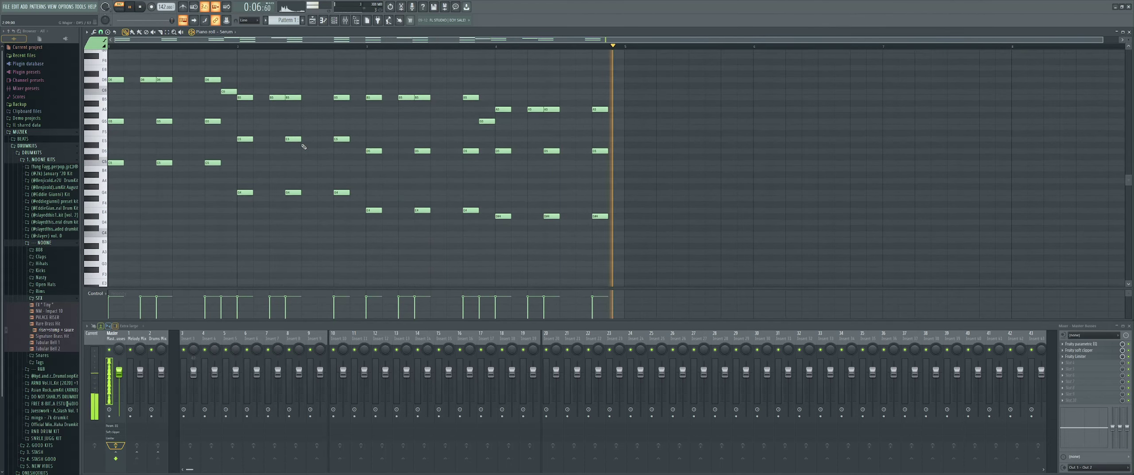
Step: Add a low C bass note, one octave below the lowest chord note, under each of bar 1's three chords
key("space")
left_click(117, 236)
key("space")
left_click(164, 235)
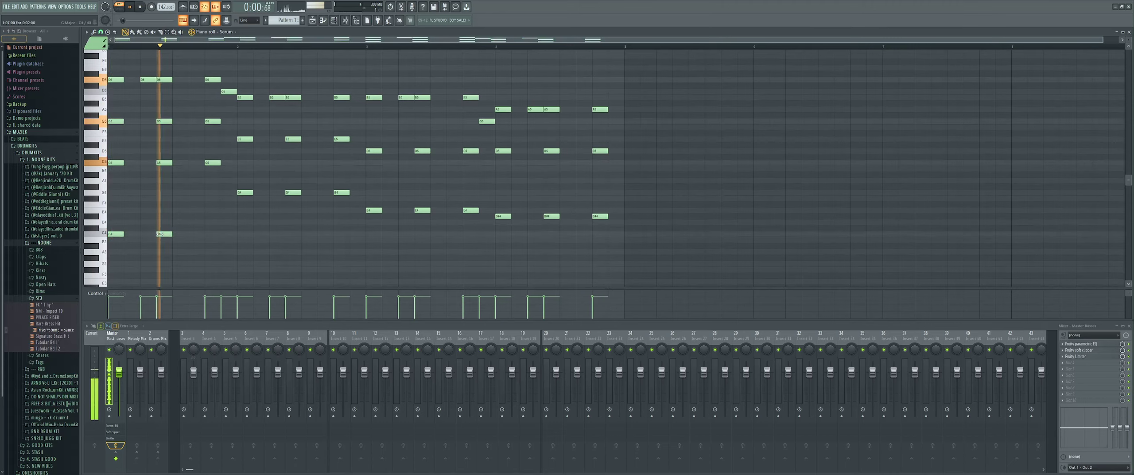
left_click(212, 235)
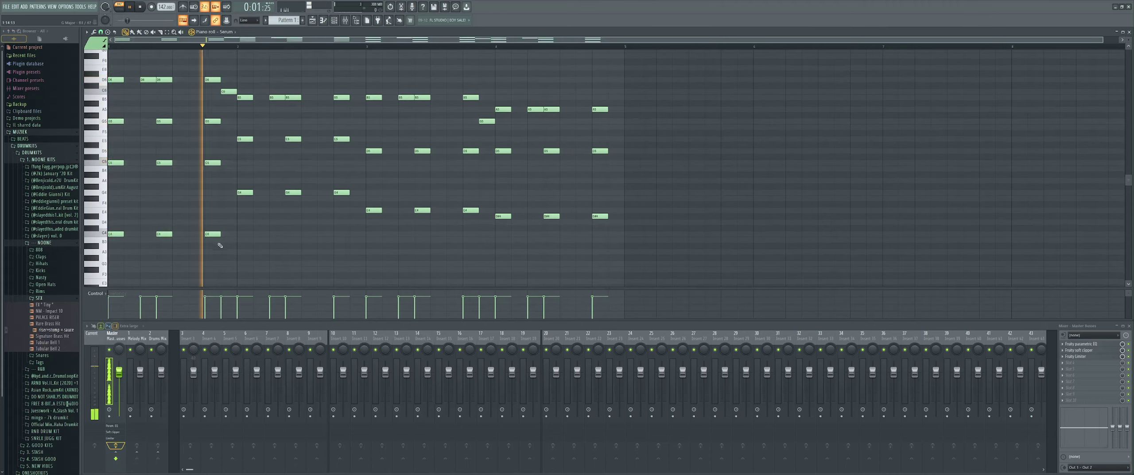
key("space")
Step: Double the lowest chord notes an octave down in the remaining bars: G in bar 2, E in bar 3 and D# in bar 4
left_click(244, 252)
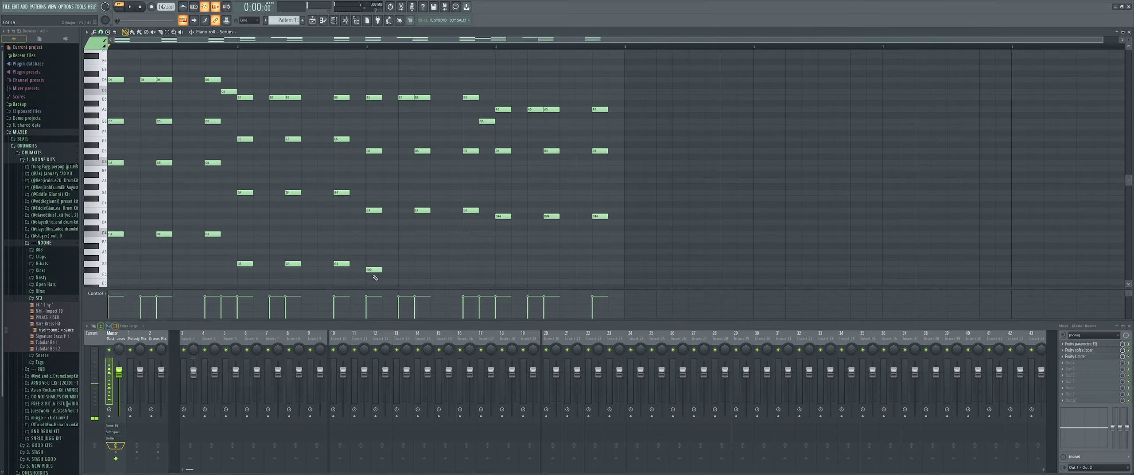
right_click(373, 271)
scroll(375, 274, "down", 1)
left_click(372, 264)
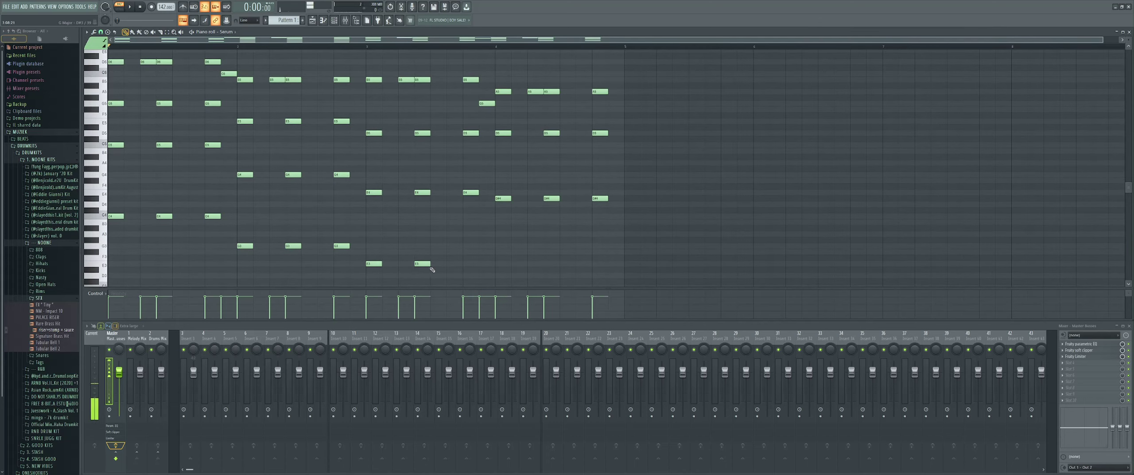
scroll(487, 270, "down", 1)
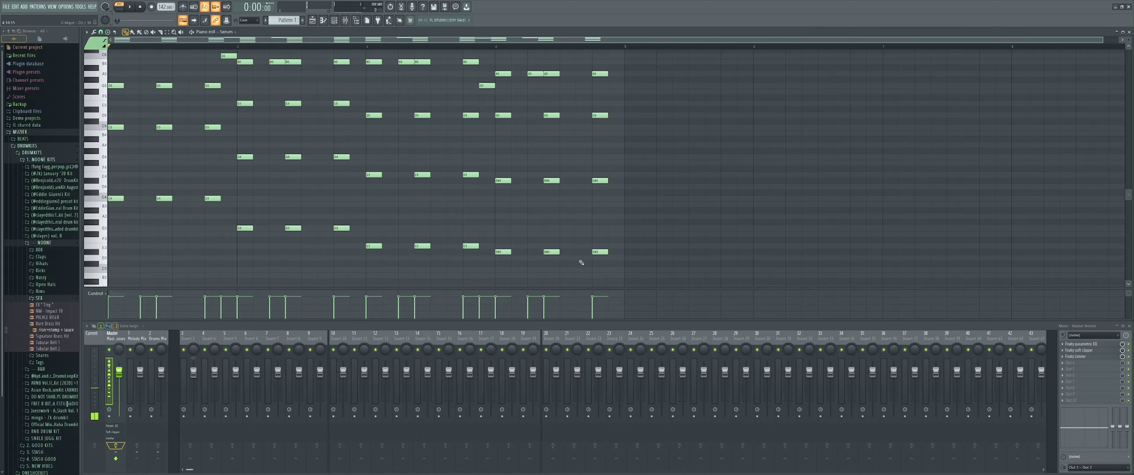
left_click_drag(626, 262, 119, 189)
Step: Audition the four-bar progression with its added bass notes
key("space")
scroll(208, 208, "up", 3)
key("ctrl+d")
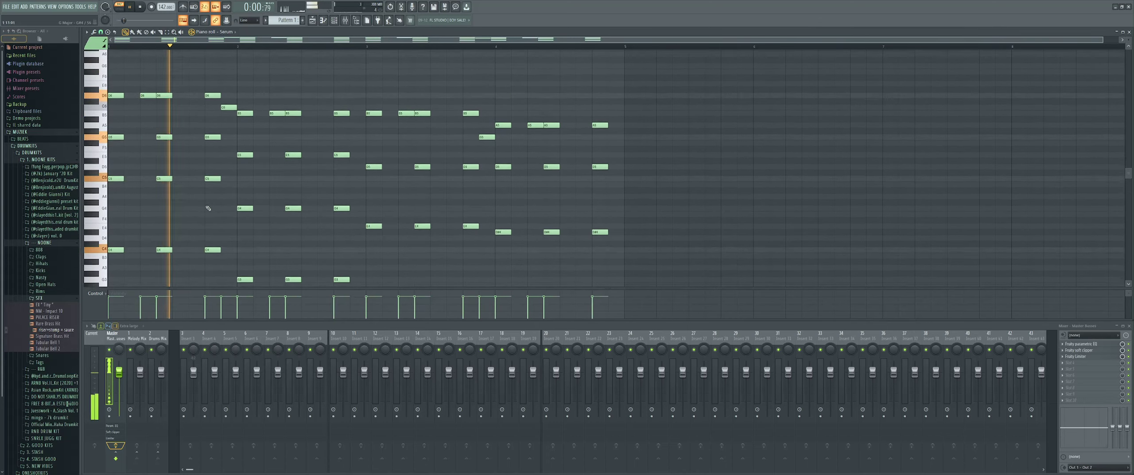
scroll(217, 212, "down", 2)
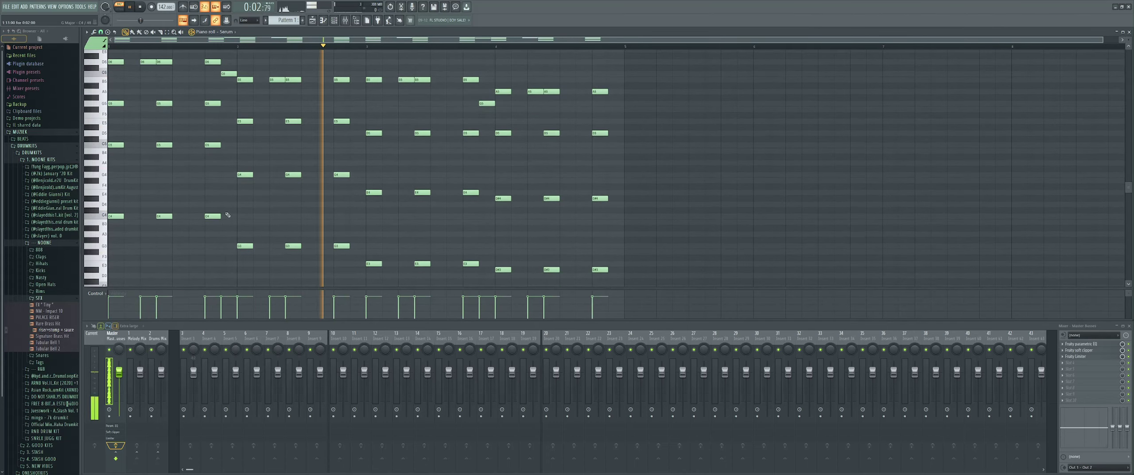
scroll(301, 228, "down", 1)
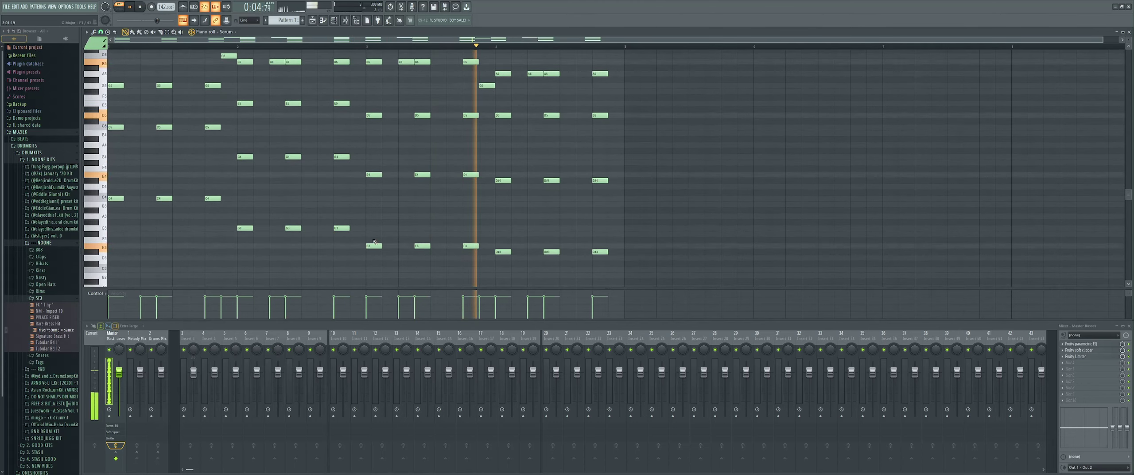
Step: Try F# in place of both D# notes in each bar 4 chord and audition the progression
key("space")
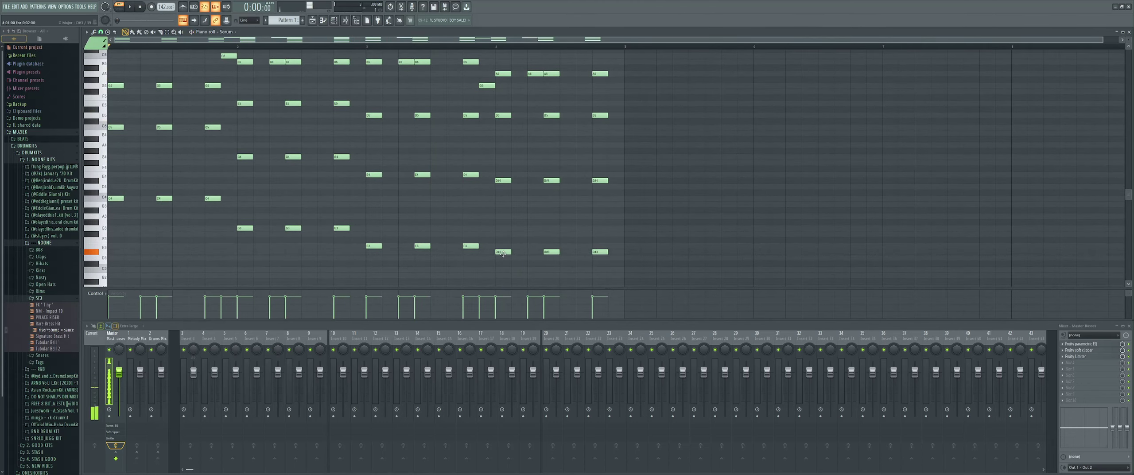
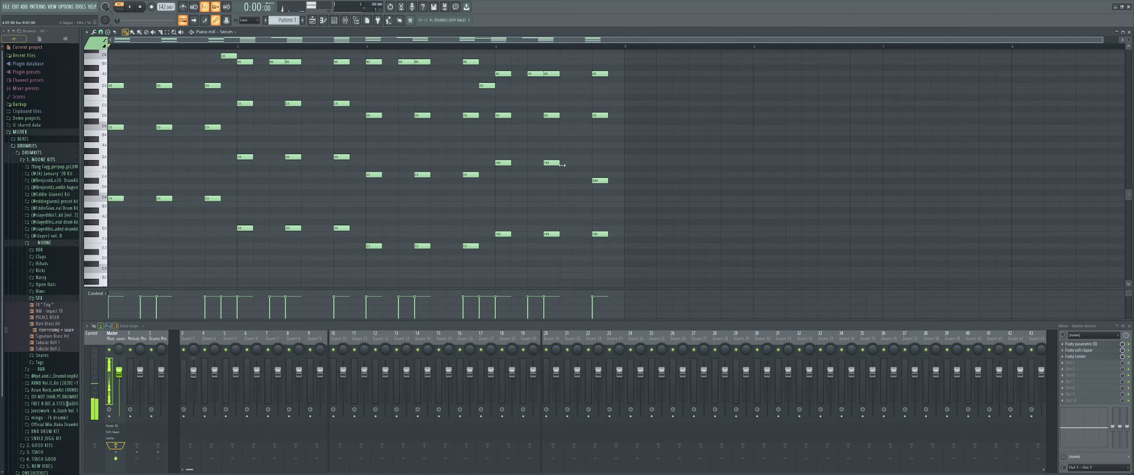
scroll(556, 215, "up", 1)
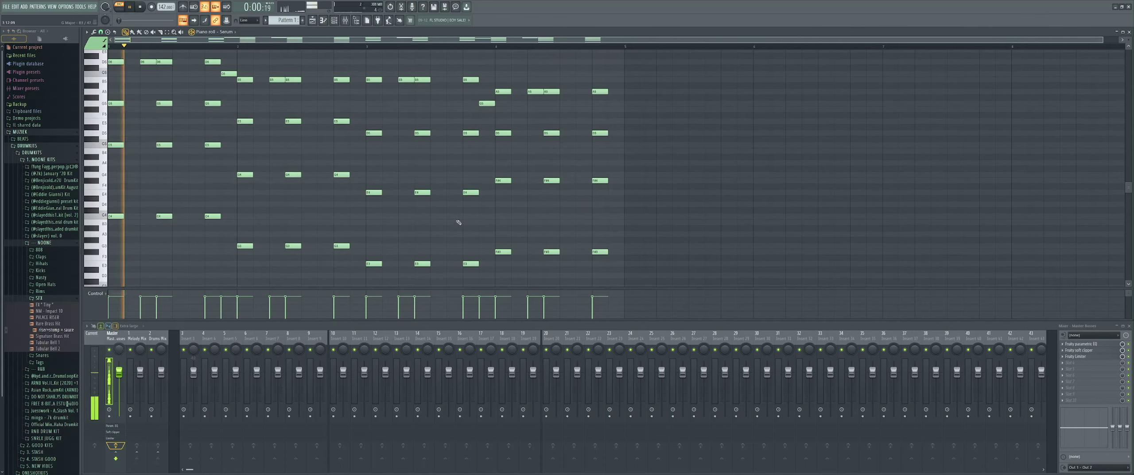
scroll(434, 220, "up", 1)
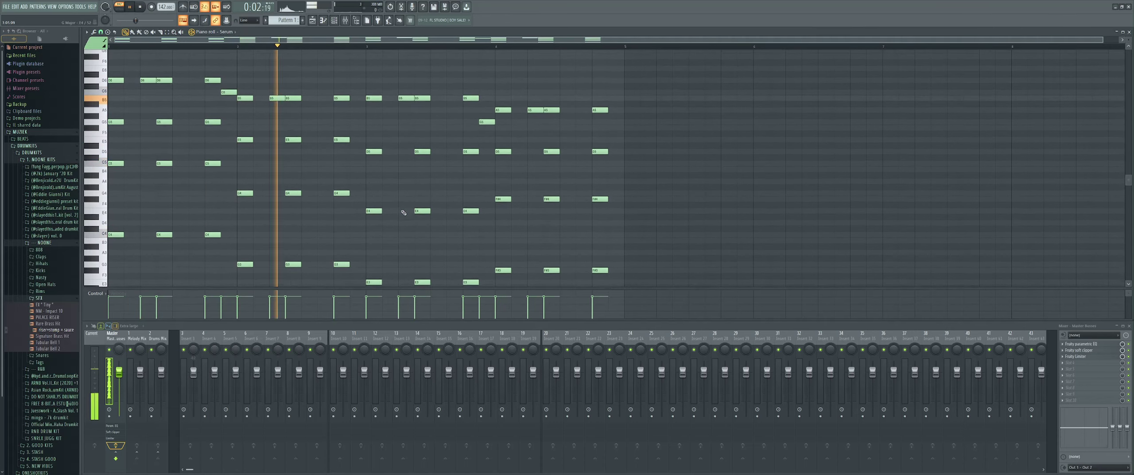
scroll(403, 212, "down", 1)
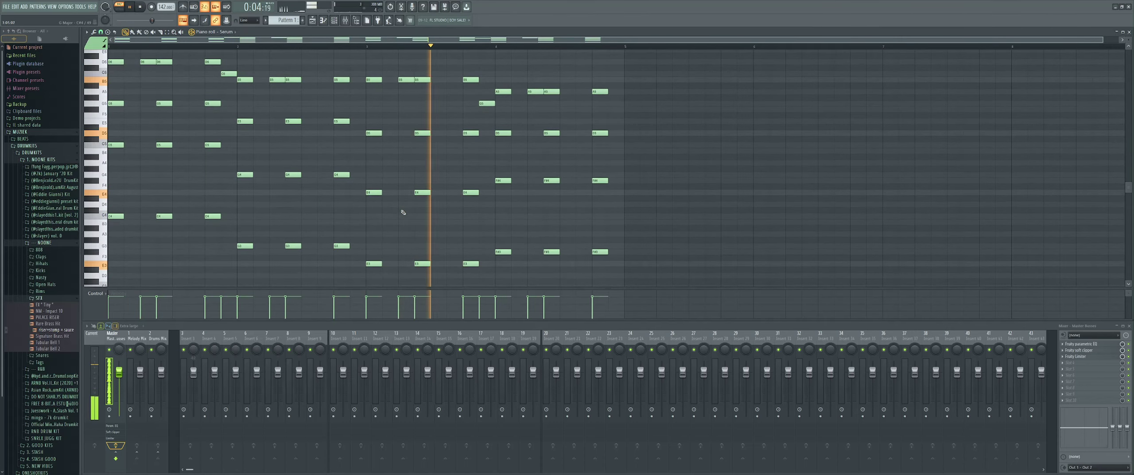
scroll(406, 206, "up", 1)
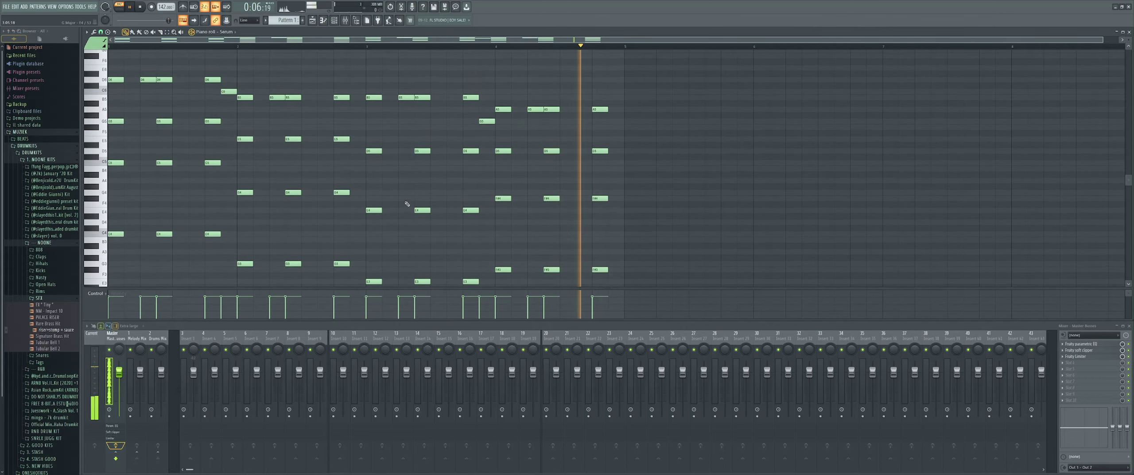
Step: Move bar 4's bass notes to A and the F# notes above them to G, and audition the progression
left_click_drag(509, 269, 599, 252)
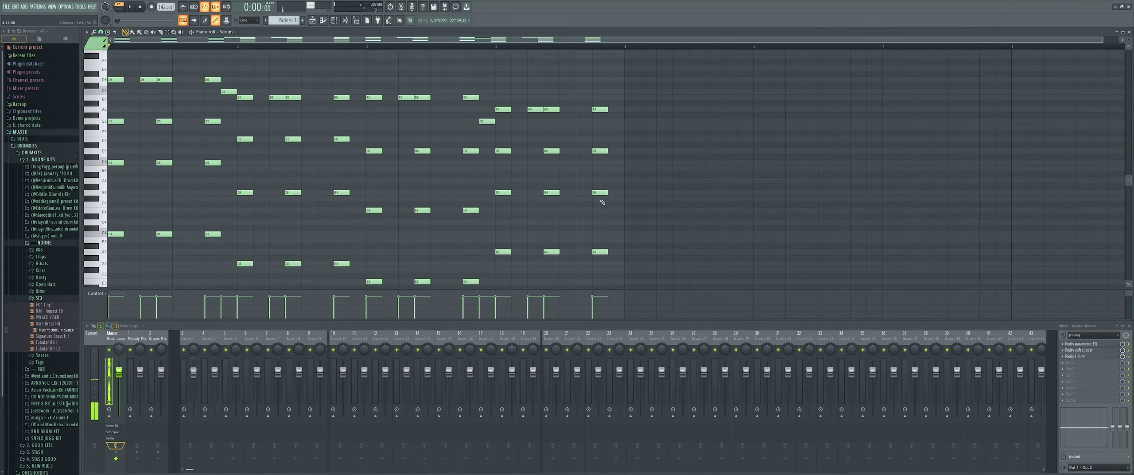
scroll(576, 206, "up", 1)
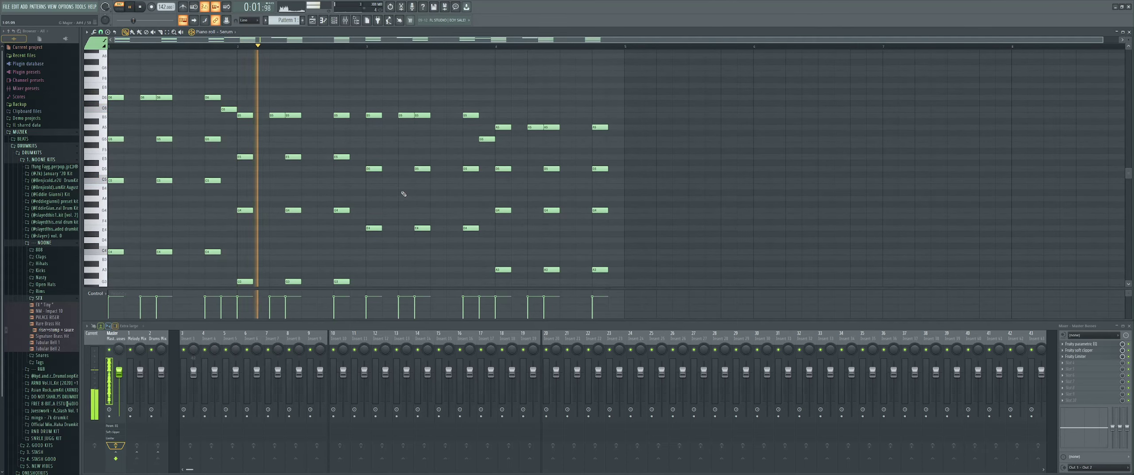
scroll(401, 192, "down", 1)
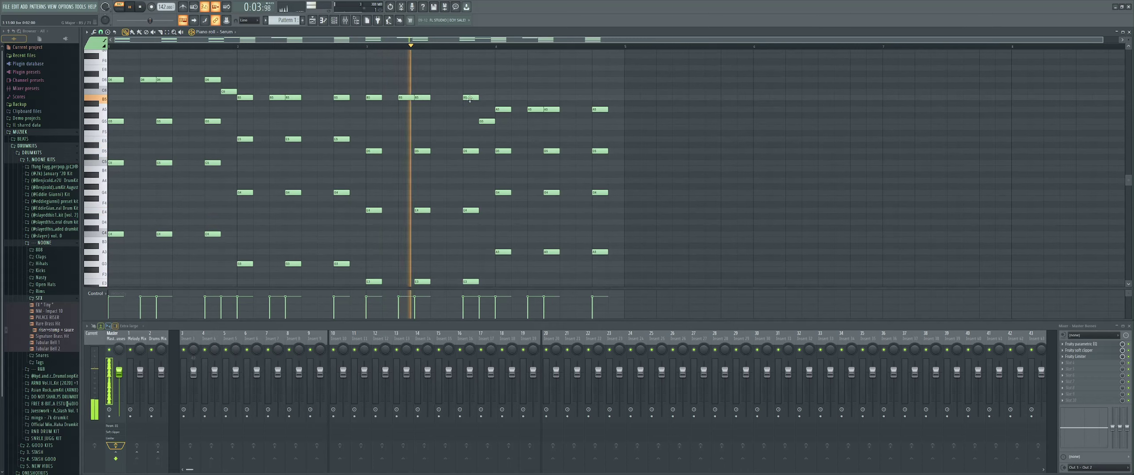
scroll(463, 133, "down", 1)
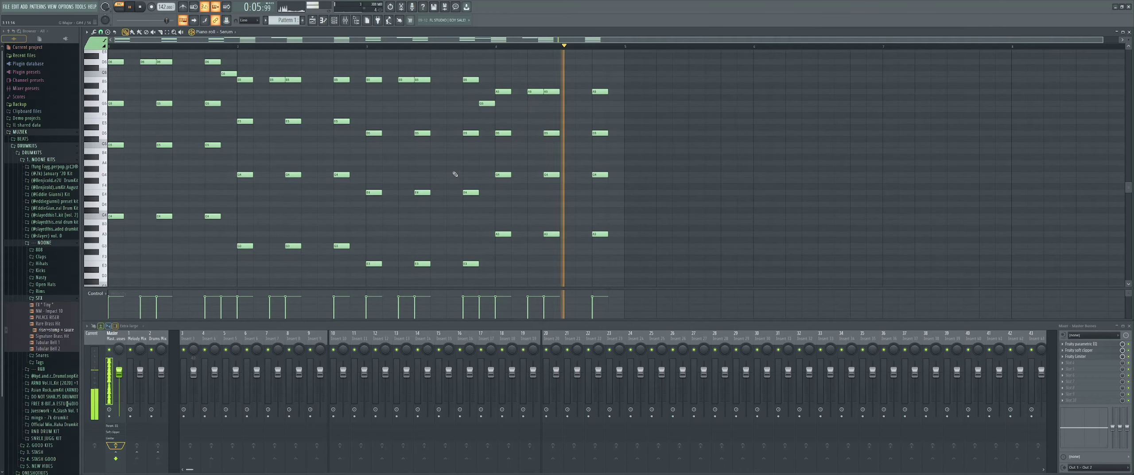
scroll(487, 222, "up", 1)
key("space")
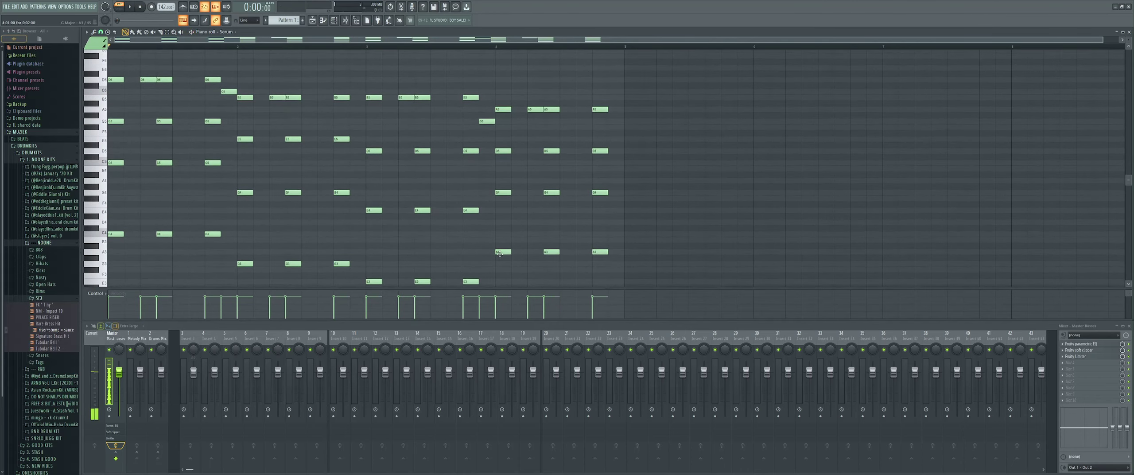
Step: Raise the three bass notes in bar 4 to B and audition the progression
left_click_drag(549, 253, 596, 243)
scroll(576, 222, "down", 1)
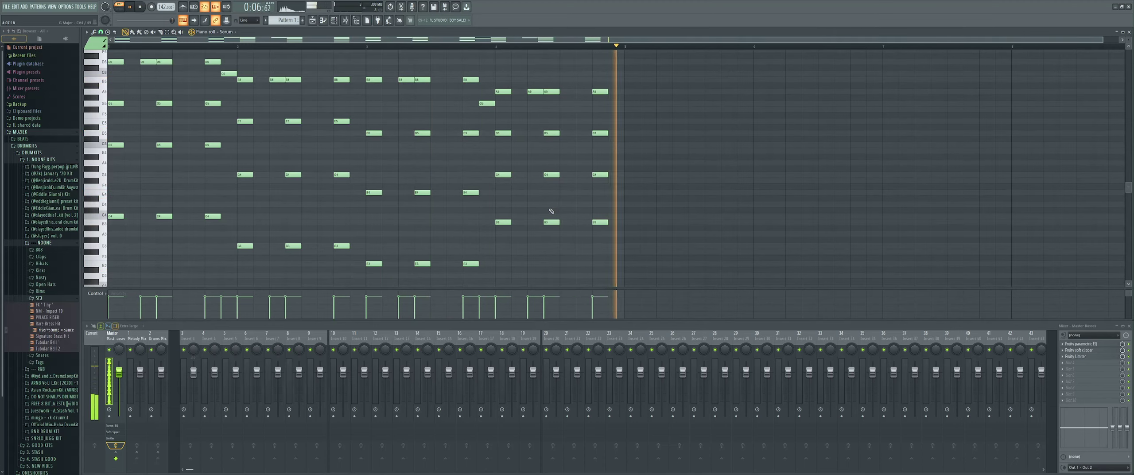
scroll(523, 186, "up", 4)
scroll(268, 162, "up", 2)
scroll(380, 164, "down", 7)
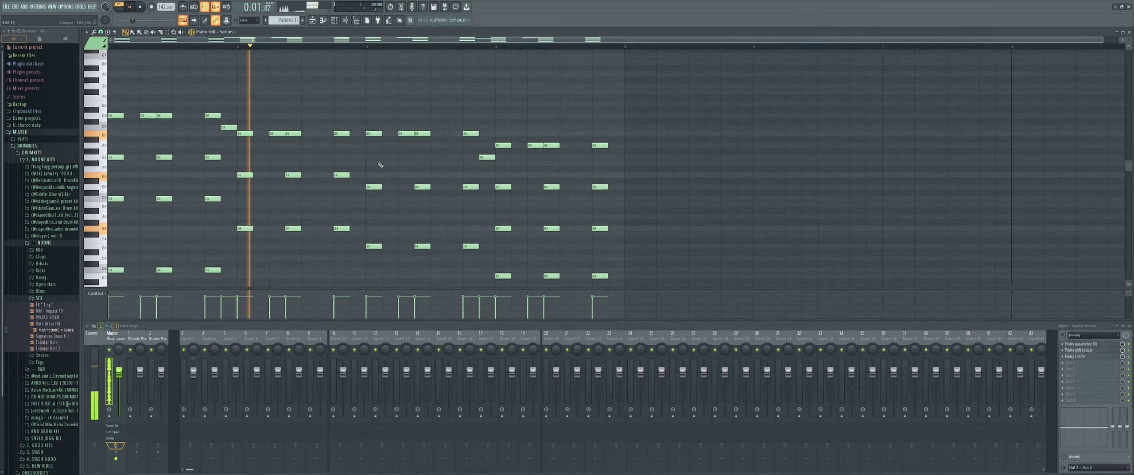
Step: Replace the D in each of bar 4's three chords with the B below it and audition the change
scroll(507, 198, "up", 2)
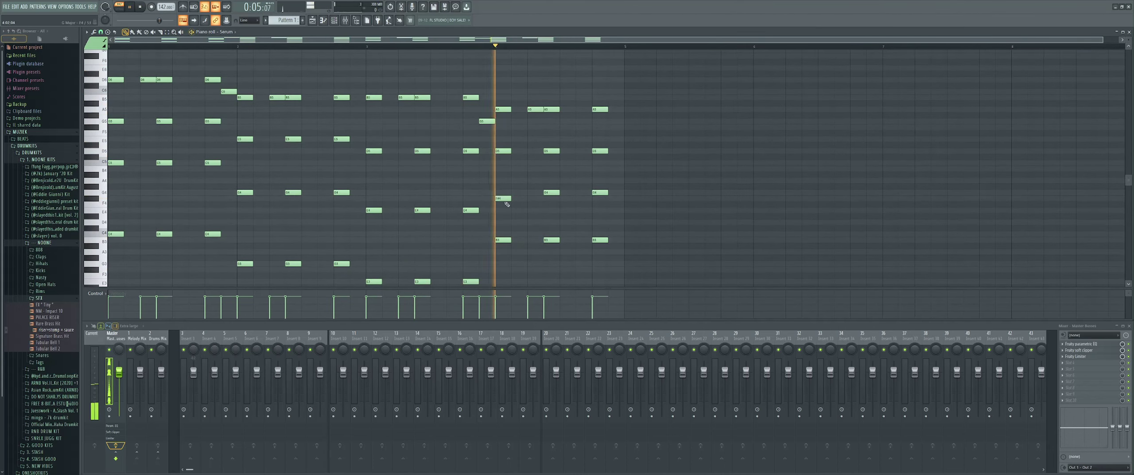
key("space")
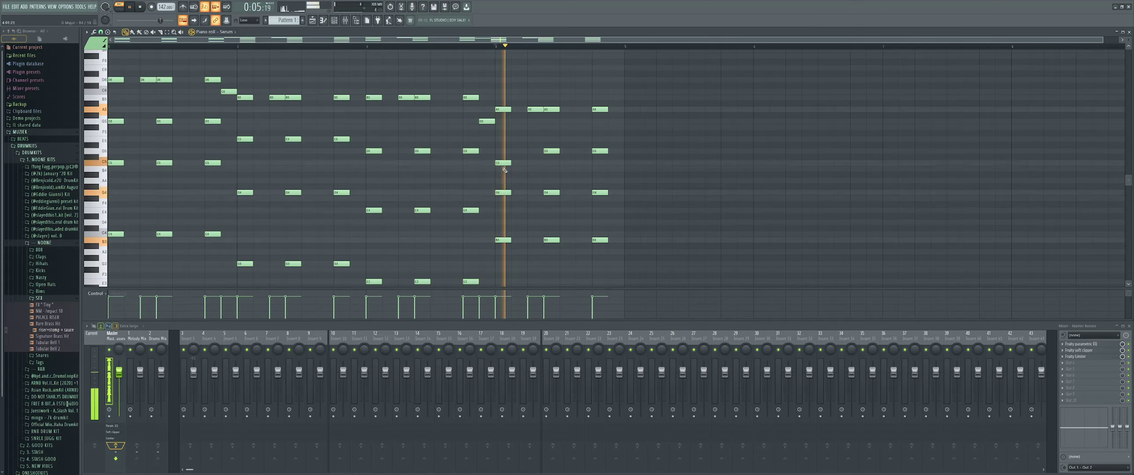
key("space")
key("space")
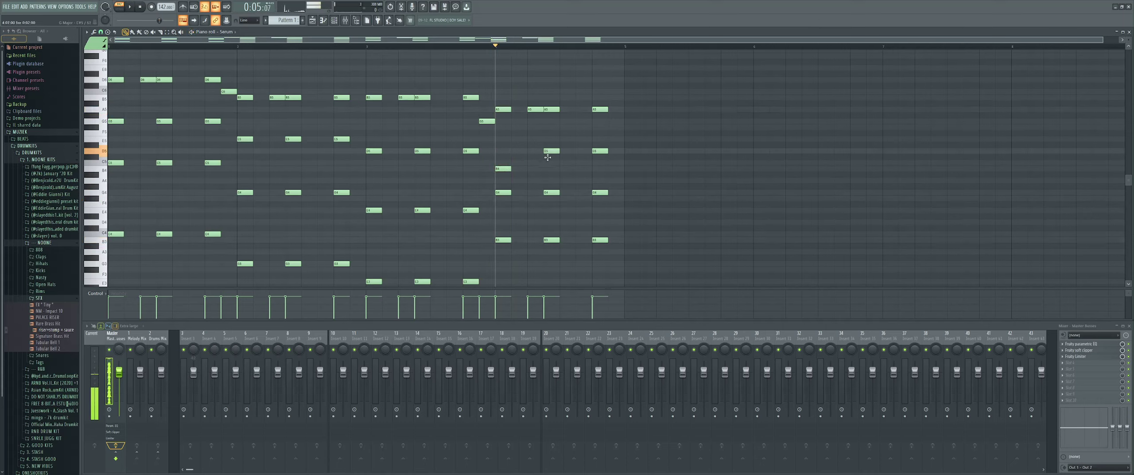
left_click(598, 168)
scroll(596, 185, "up", 2)
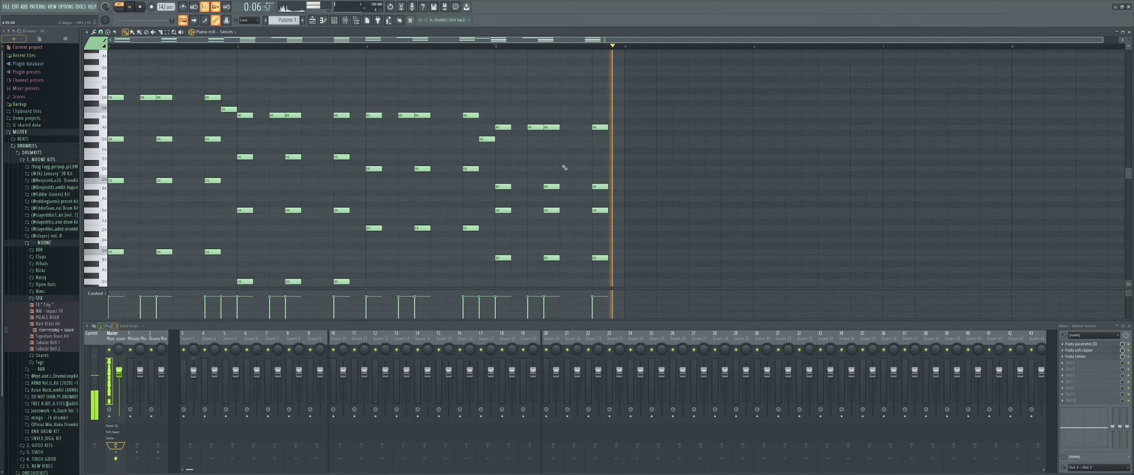
Step: Raise the upper B in each of bar 4's three chords to E and audition the progression
scroll(550, 128, "down", 2)
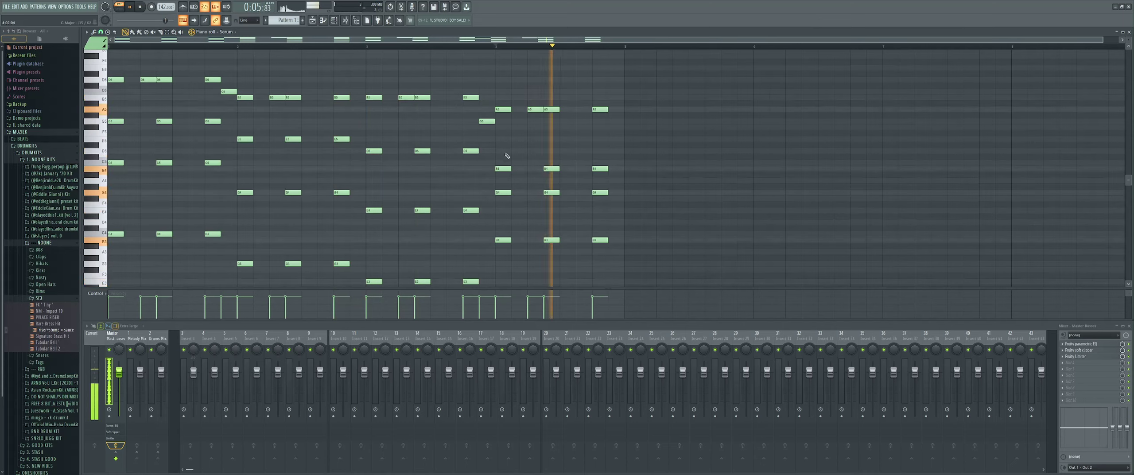
left_click_drag(504, 169, 505, 140)
left_click_drag(551, 169, 552, 139)
left_click_drag(600, 168, 600, 139)
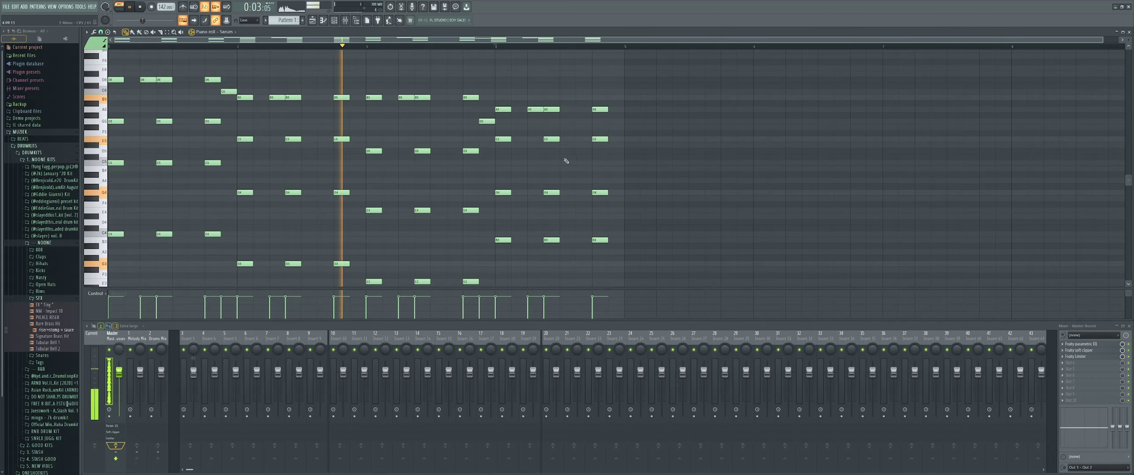
Step: Lower the three bass notes in bar 4 from B to G and audition the progression
scroll(534, 158, "down", 2)
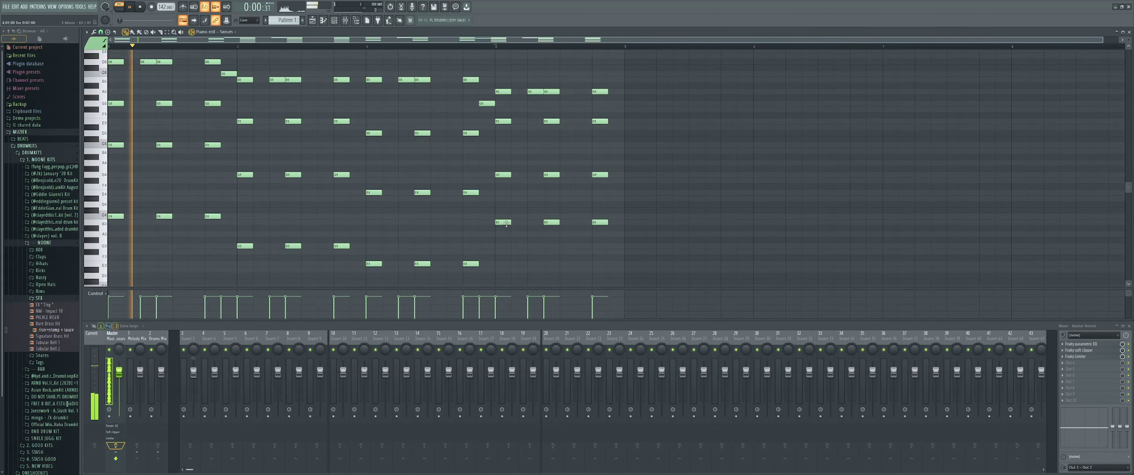
left_click_drag(507, 223, 508, 247)
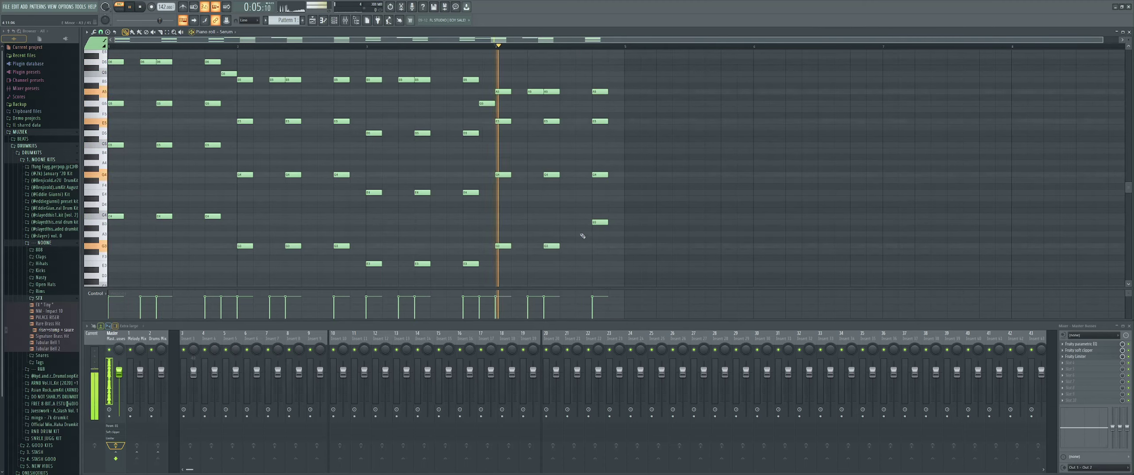
left_click_drag(599, 222, 600, 240)
scroll(596, 235, "up", 2)
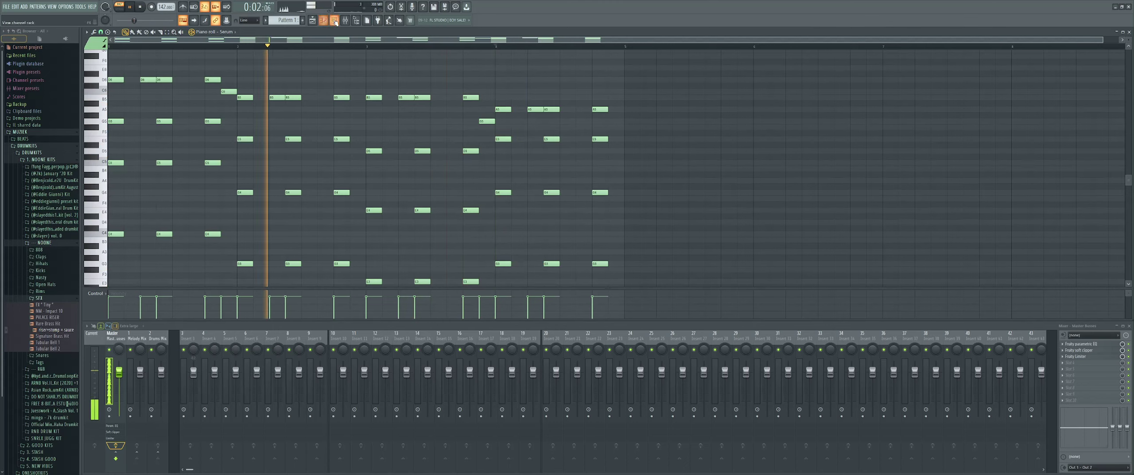
Step: Add a second Serum channel, leave it on the init preset and open its piano roll
key("F6")
right_click(618, 103)
left_click(628, 161)
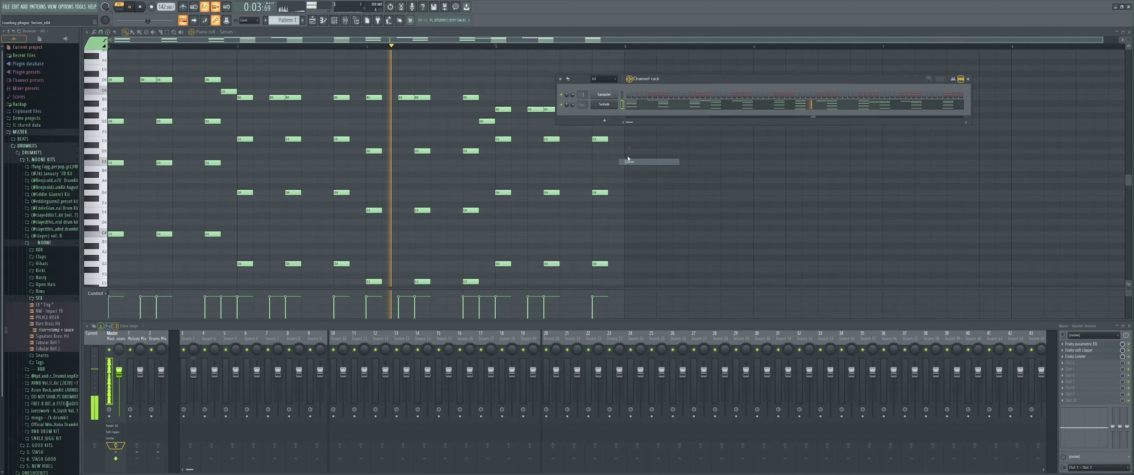
left_click_drag(755, 158, 606, 163)
left_click(574, 174)
key("space")
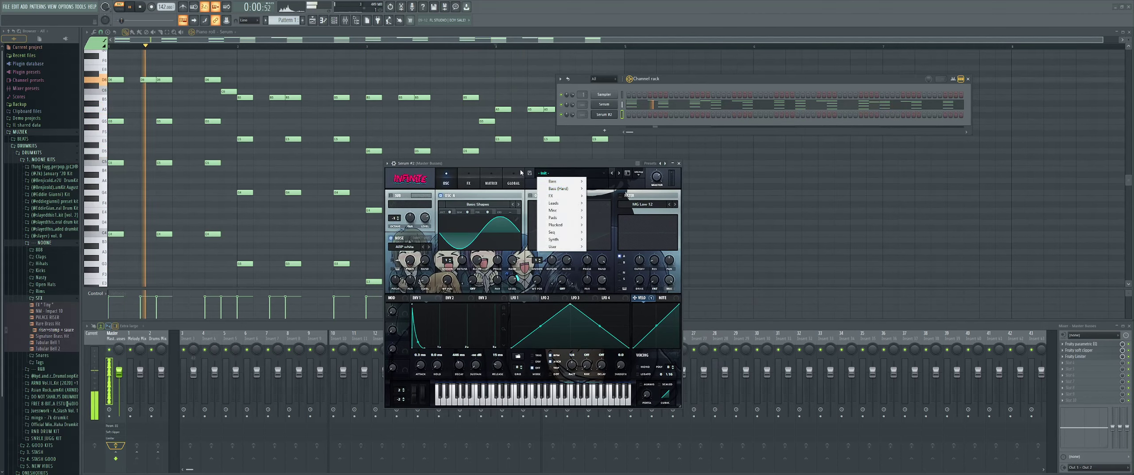
left_click(518, 205)
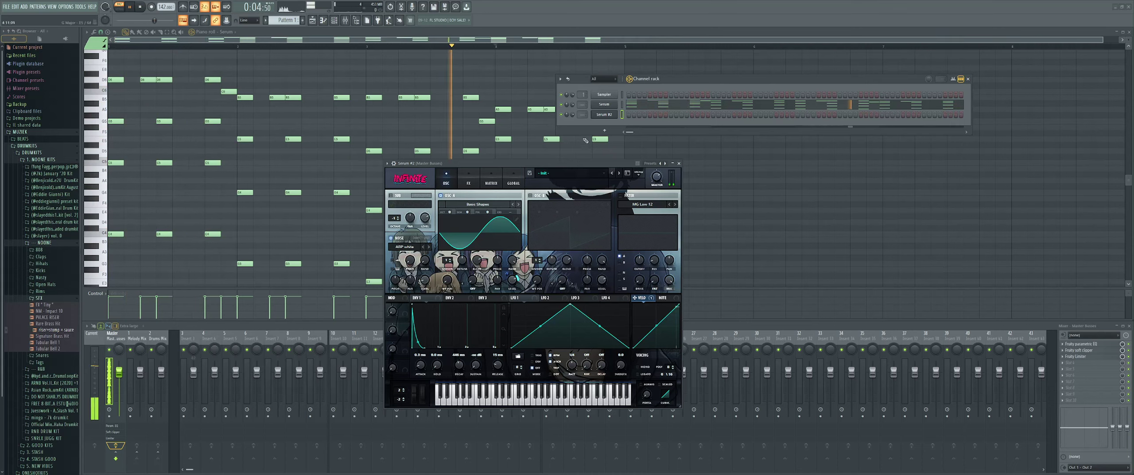
right_click(620, 114)
left_click(633, 115)
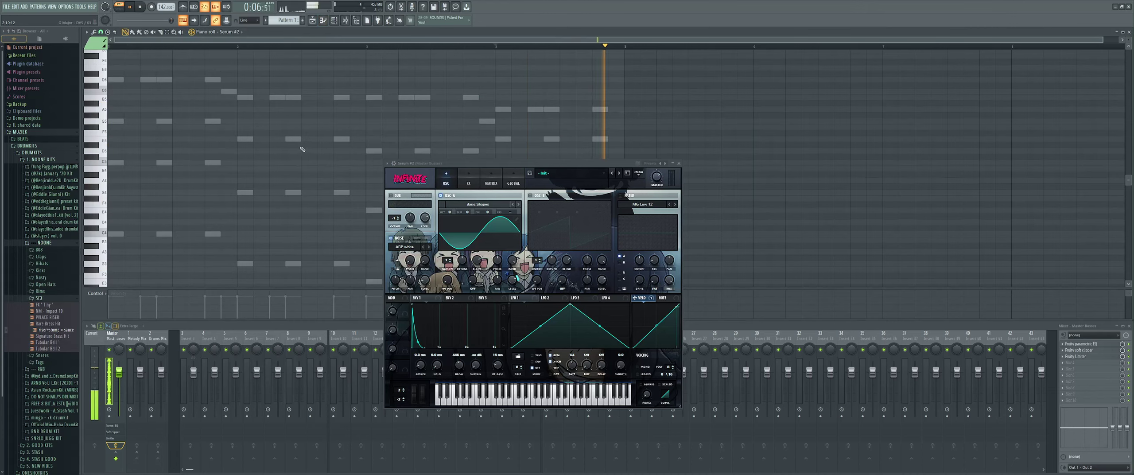
Step: Draw three short half-beat-spaced D notes from beat 3 of bar 1 and three matching B notes in bar 2
scroll(156, 134, "up", 3)
left_click(225, 133)
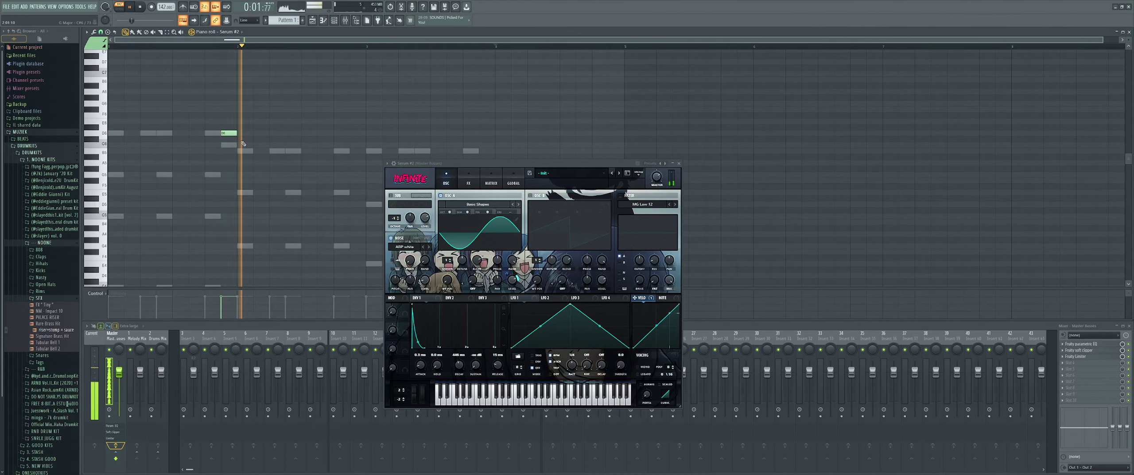
key("space")
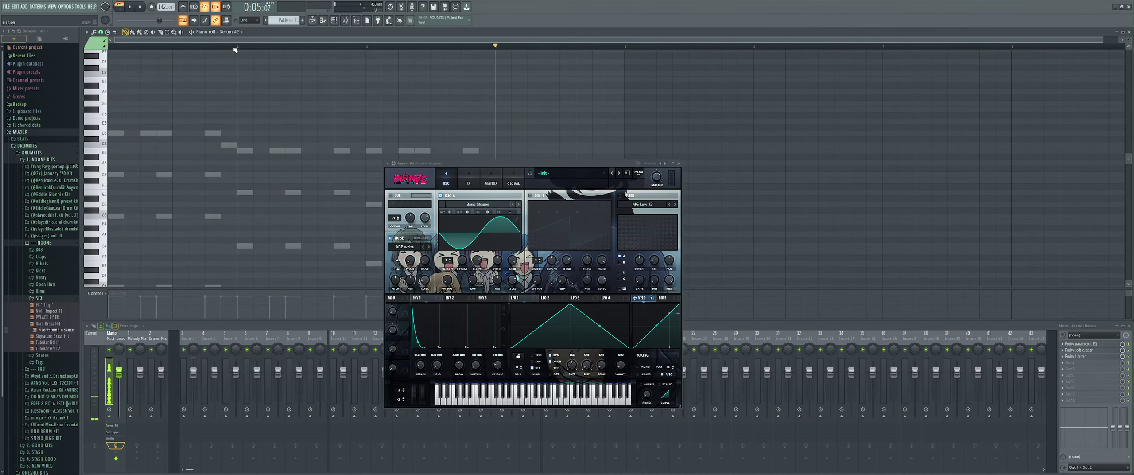
scroll(170, 133, "up", 3)
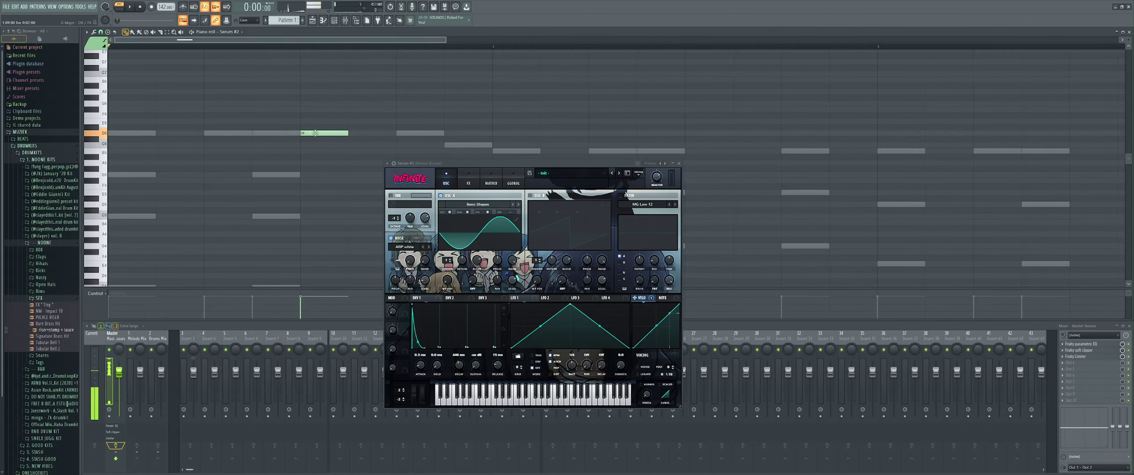
left_click(354, 132)
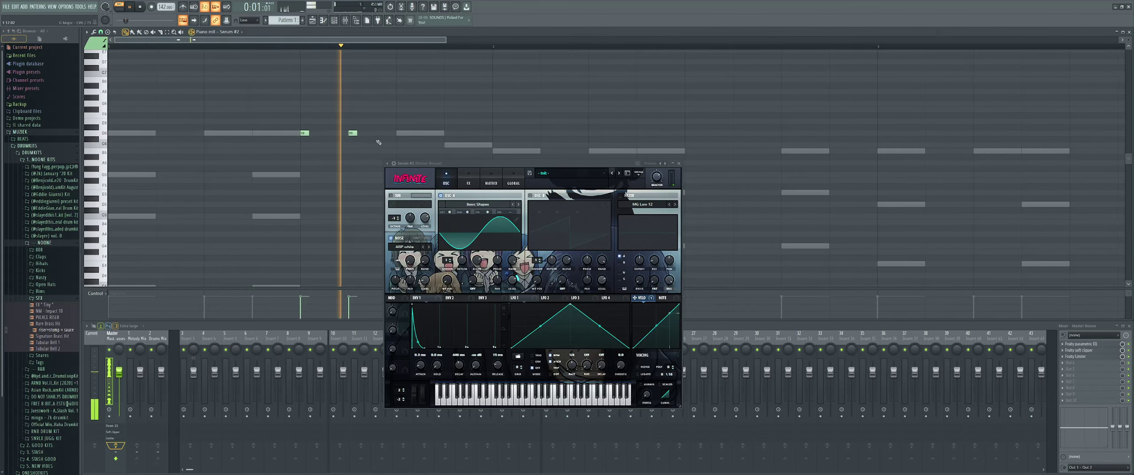
scroll(337, 135, "down", 2)
key("space")
key("space")
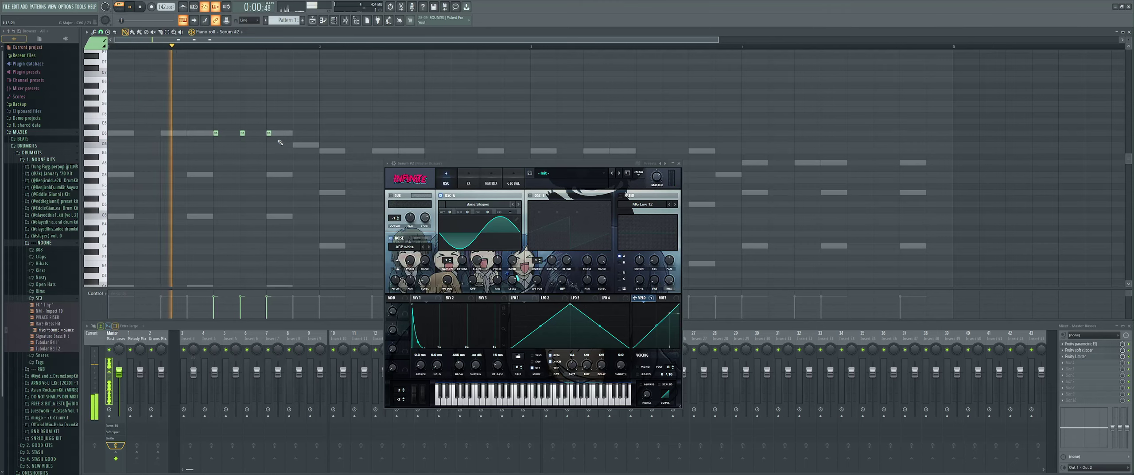
scroll(323, 104, "down", 1)
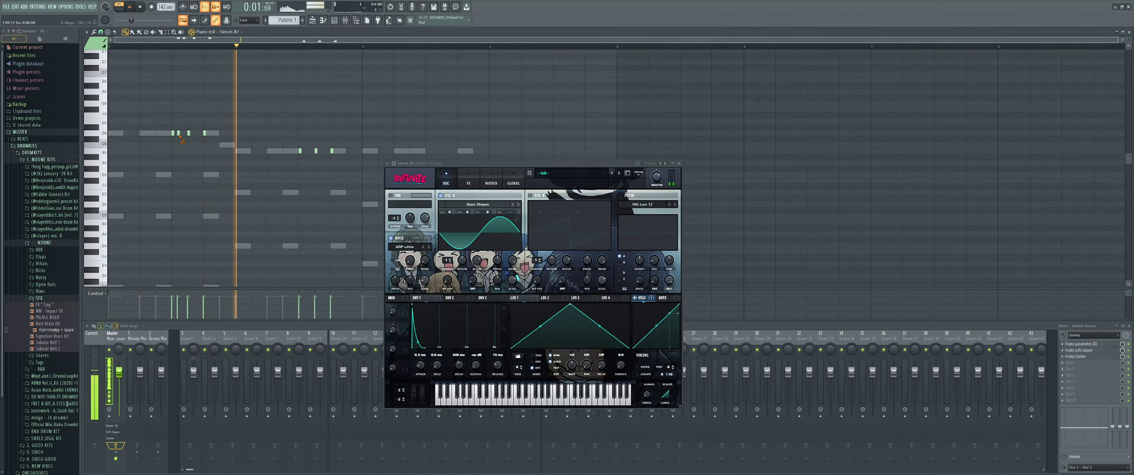
Step: Lengthen the decay of Envelope 1 in Serum #2 and audition the short notes
key("ctrl+a")
scroll(271, 139, "down", 3)
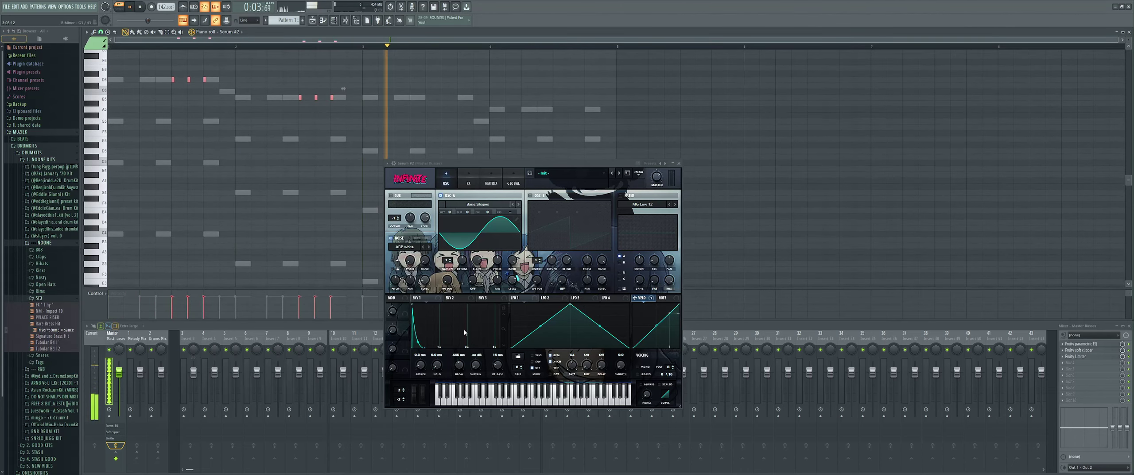
key("space")
scroll(231, 189, "up", 2)
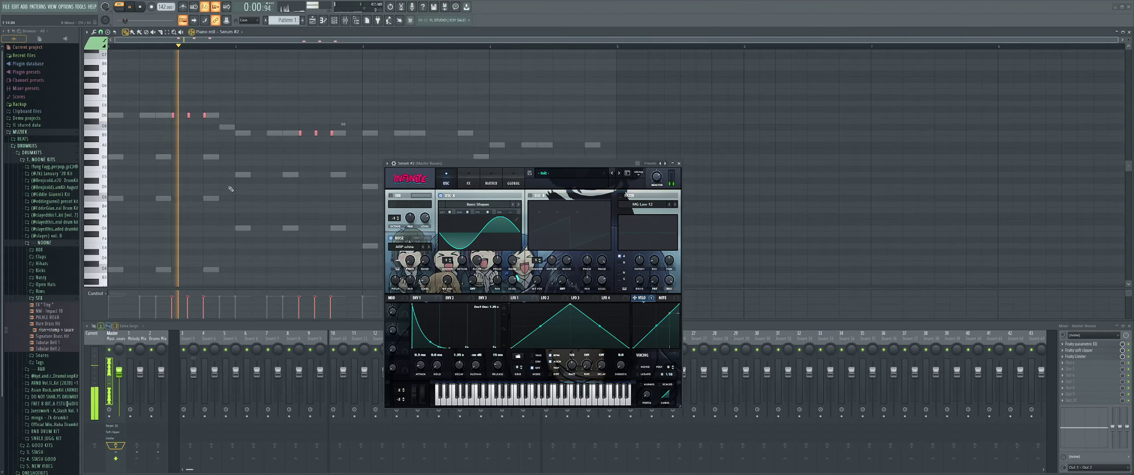
Step: Extend the melody notes in bars 1 and 2 so they join end to end and last until each bar ends
key("ctrl+alt+z")
key("ctrl+alt+z")
key("ctrl+alt+z")
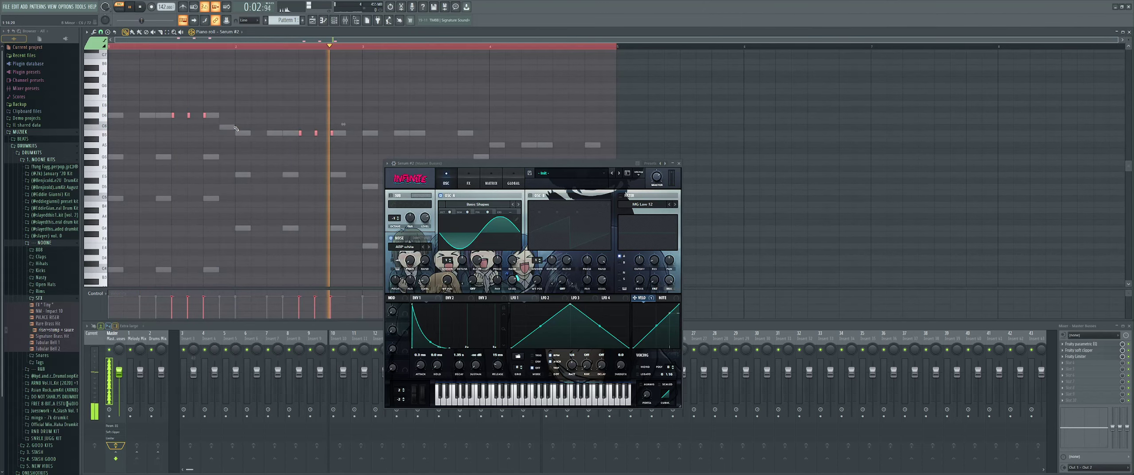
key("space")
left_click(219, 114)
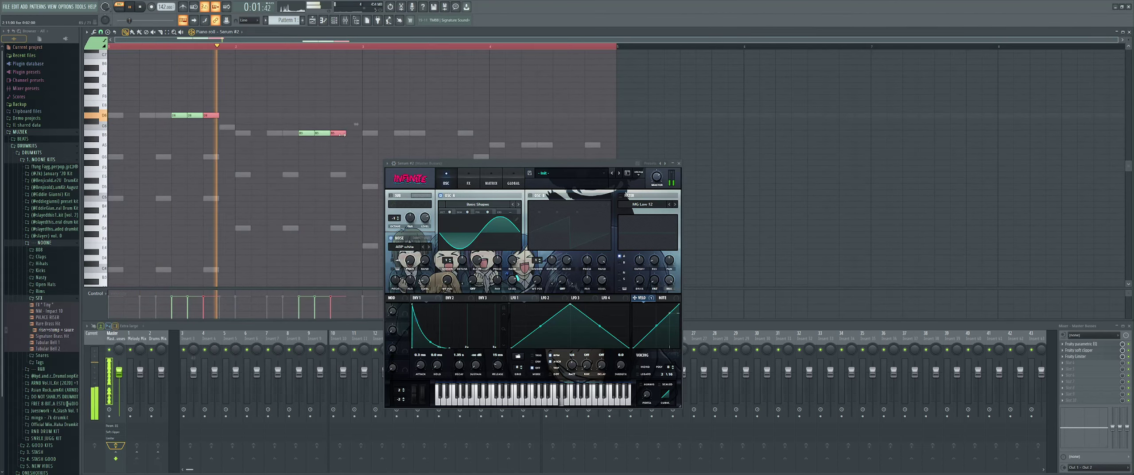
left_click_drag(343, 134, 358, 135)
left_click(347, 108, "ctrl")
scroll(347, 109, "up", 1)
Step: Duplicate the two-bar melody phrase into bars 3 and 4
left_click(367, 48, "ctrl")
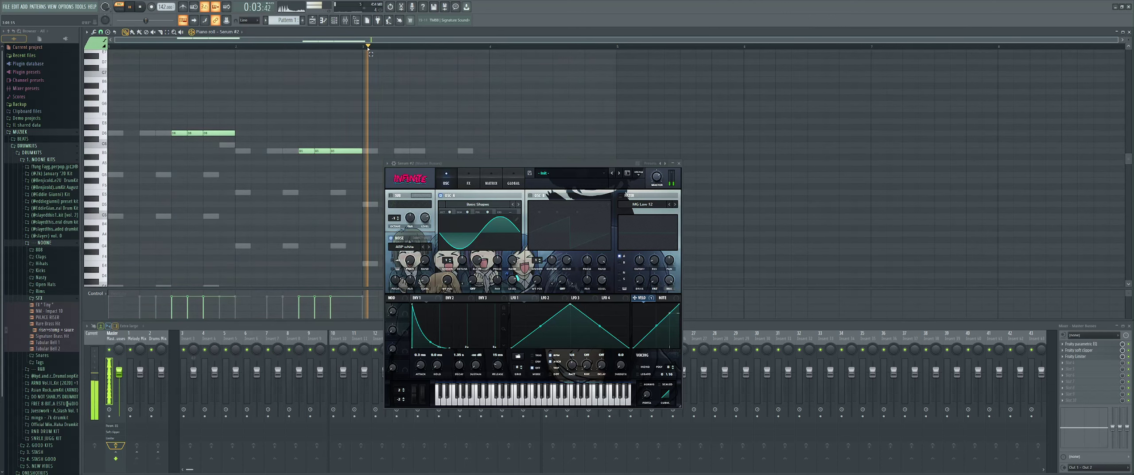
left_click_drag(369, 48, 124, 78)
key("ctrl+b")
left_click(380, 63, "ctrl")
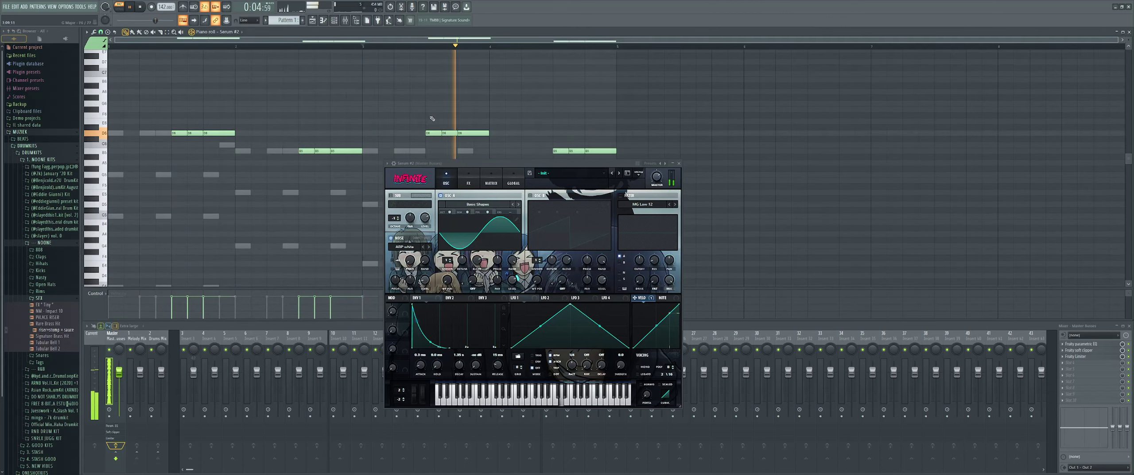
Step: Lower bar 3's melody notes to B and bar 4's melody notes to A
scroll(491, 93, "down", 3)
key("space")
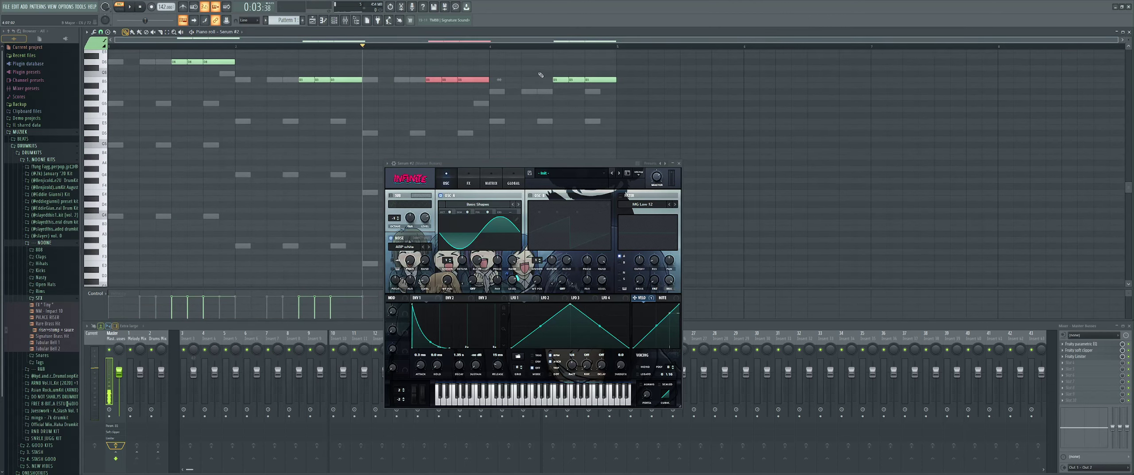
key("Down")
key("Down")
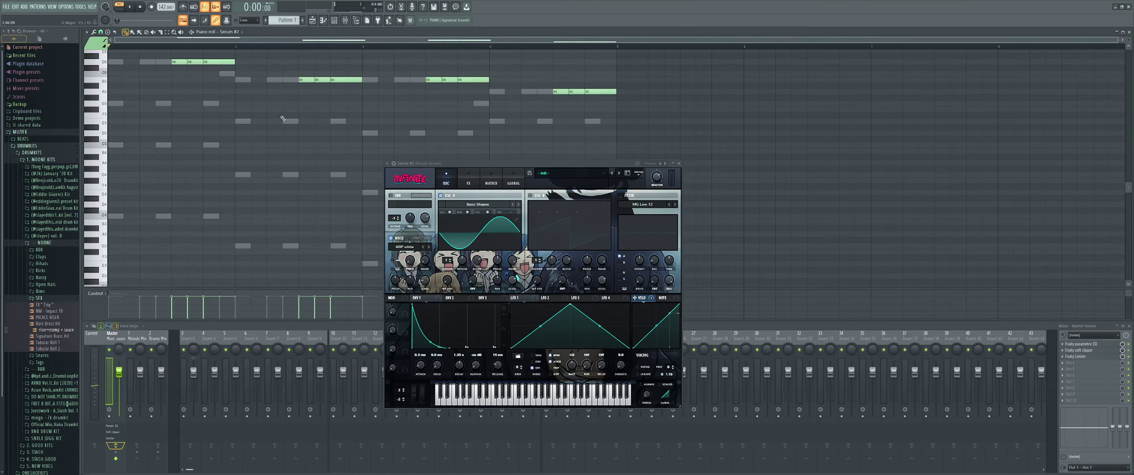
Step: Audition the melody over the chords with the Serum #2 window closed, and reopen it
left_click(679, 163)
scroll(481, 114, "up", 3)
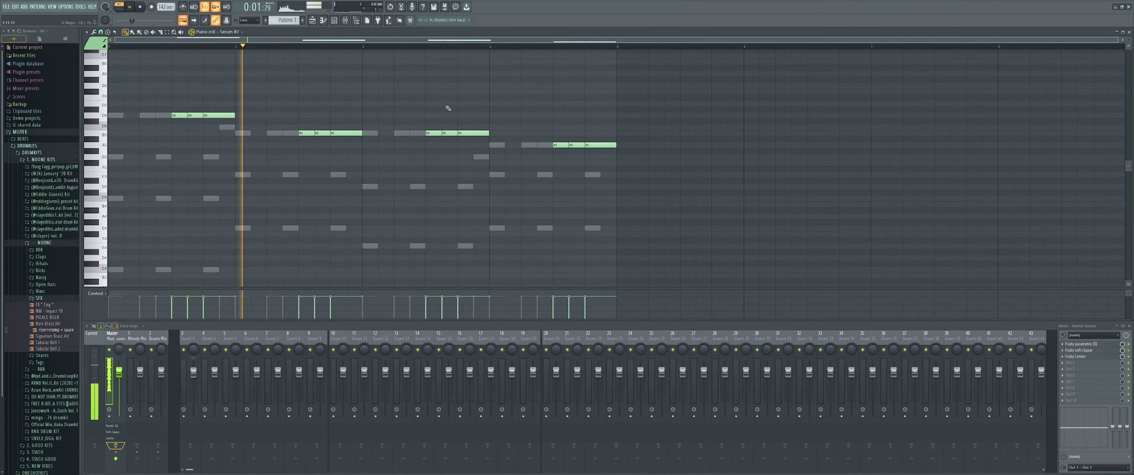
scroll(442, 112, "up", 1)
key("F6")
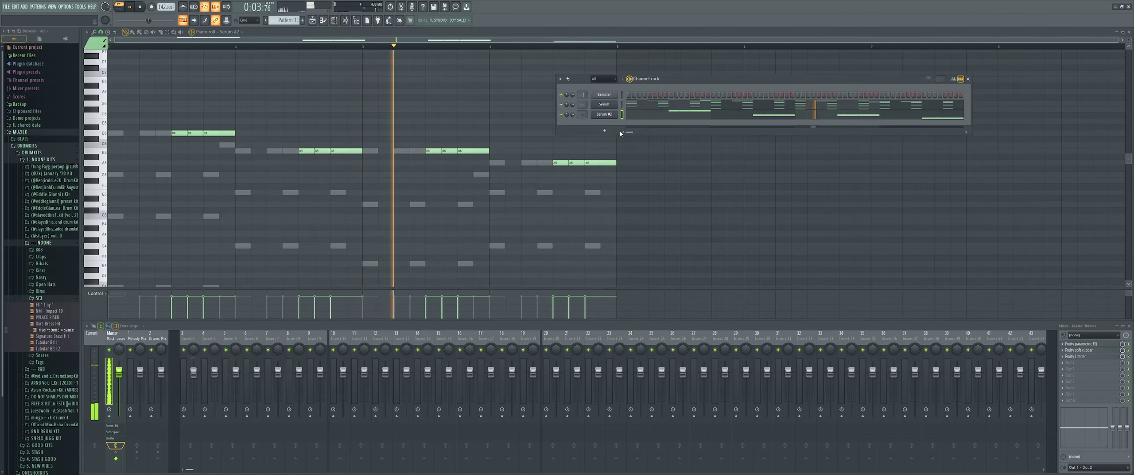
left_click(611, 116)
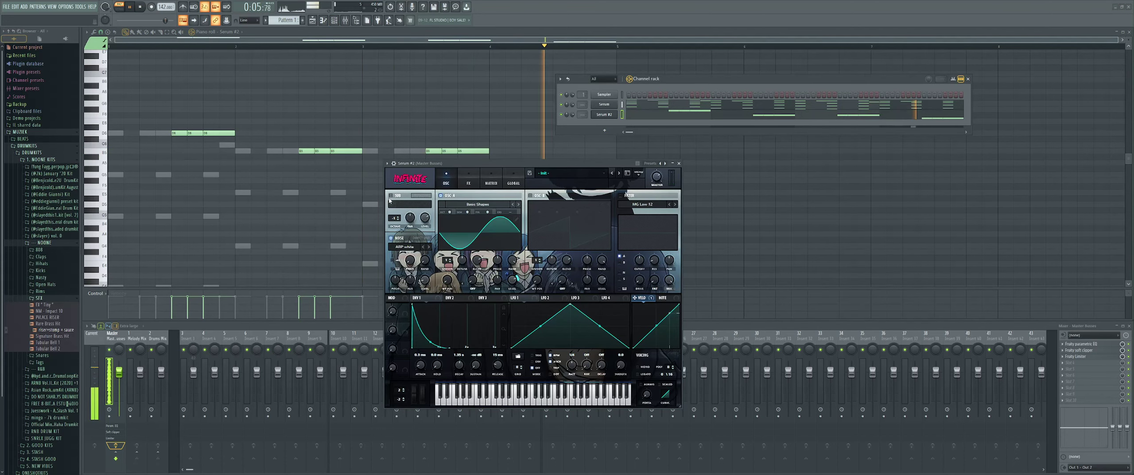
Step: Try adding the sub oscillator in Serum #2 with a different octave, waveform and level
left_click(399, 216)
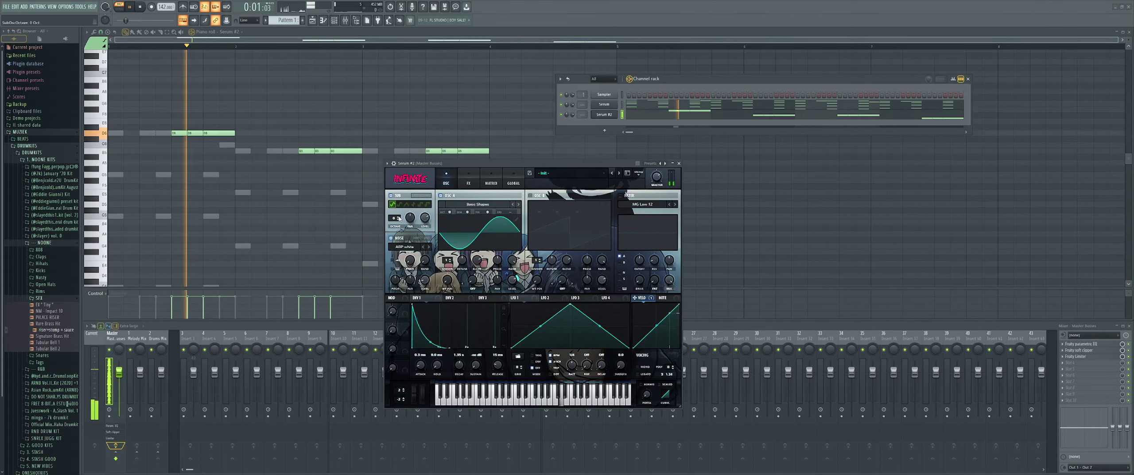
left_click(398, 217)
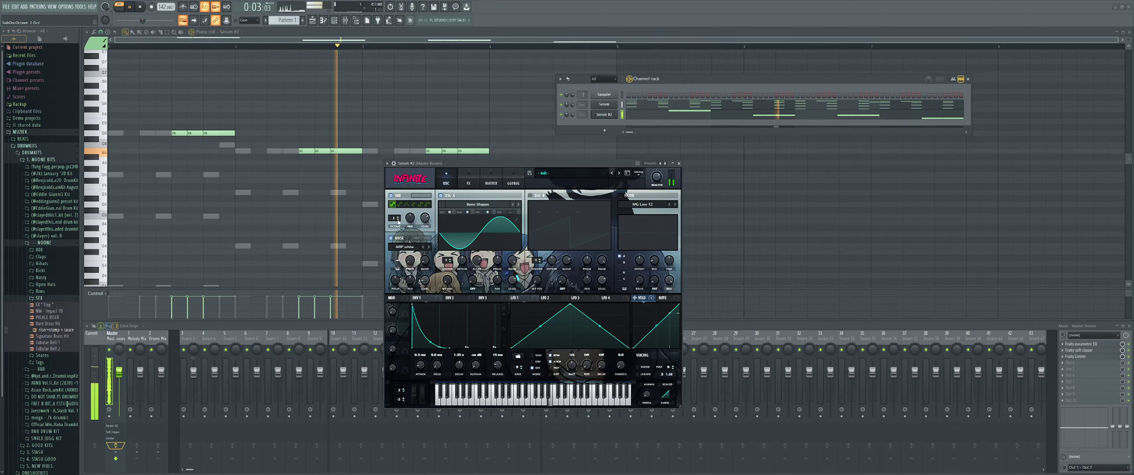
left_click(412, 204)
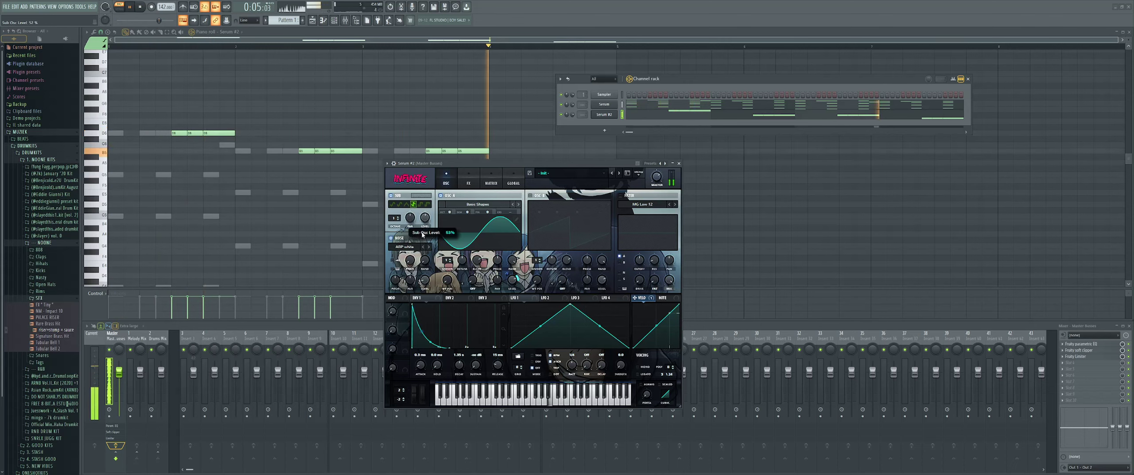
left_click_drag(424, 269, 423, 272)
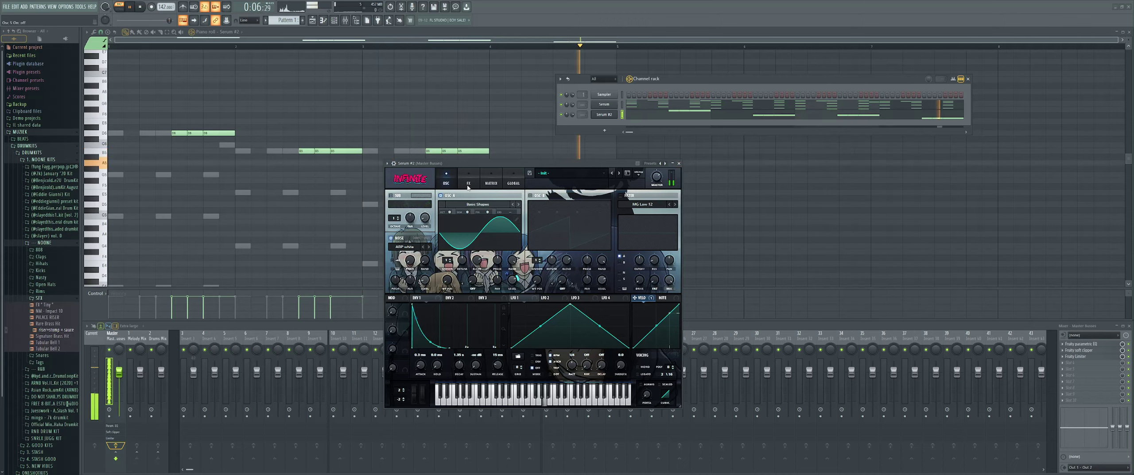
Step: Browse wavetables for oscillator A, settle on Analog_BD_Sin and adjust Serum #2's master volume
left_click(513, 204)
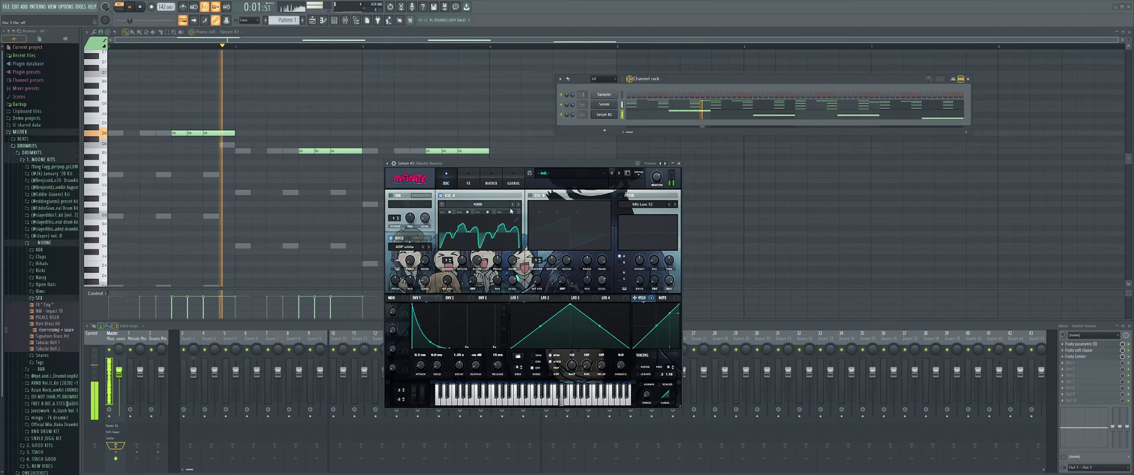
left_click(513, 205)
left_click(512, 205)
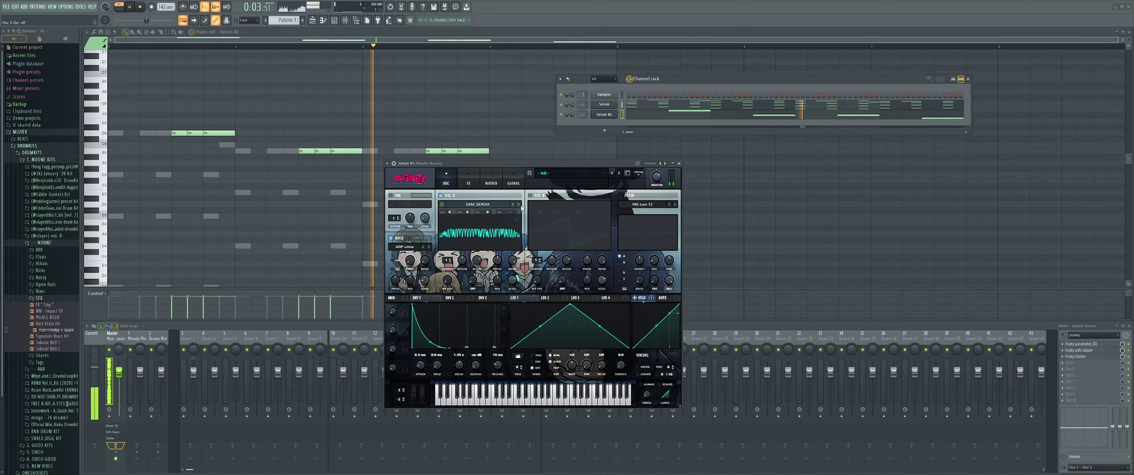
left_click(519, 205)
left_click(519, 205)
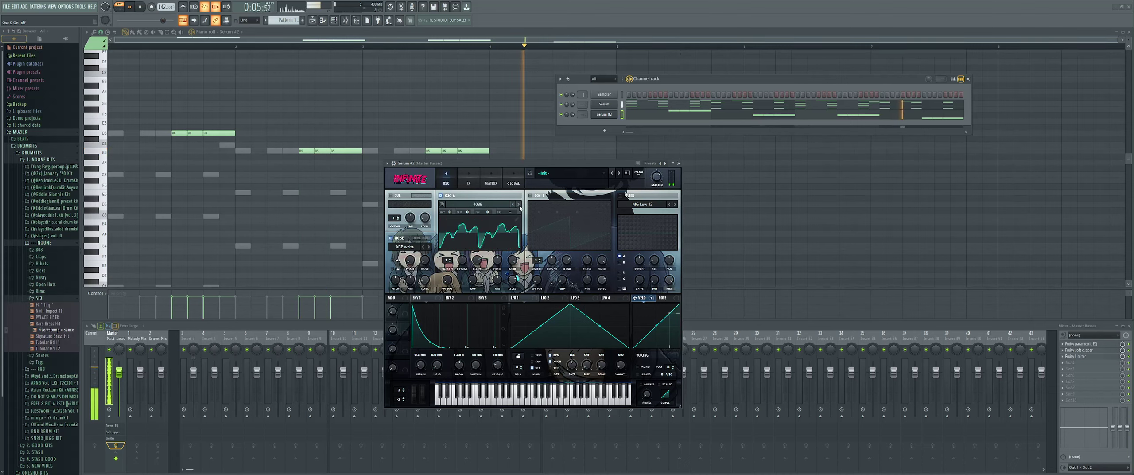
left_click(518, 205)
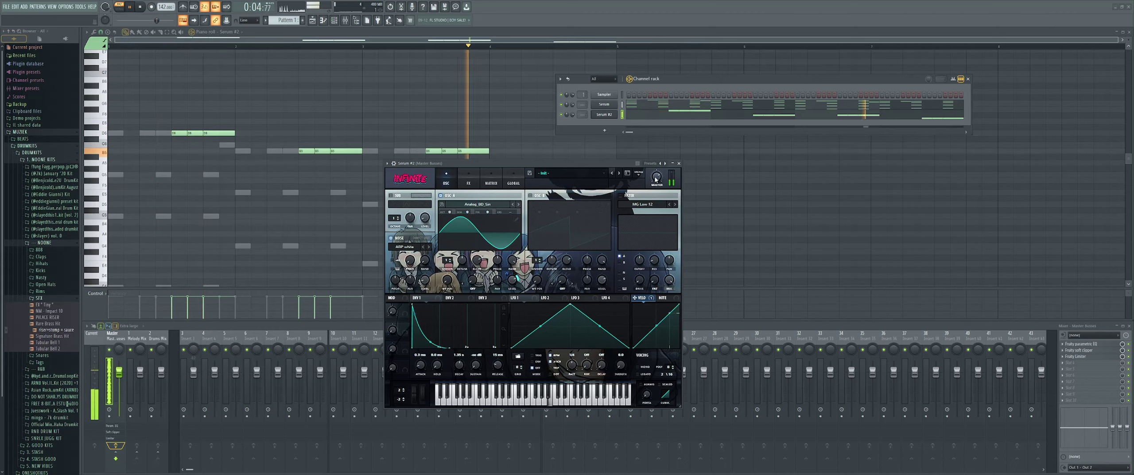
left_click_drag(655, 176, 656, 175)
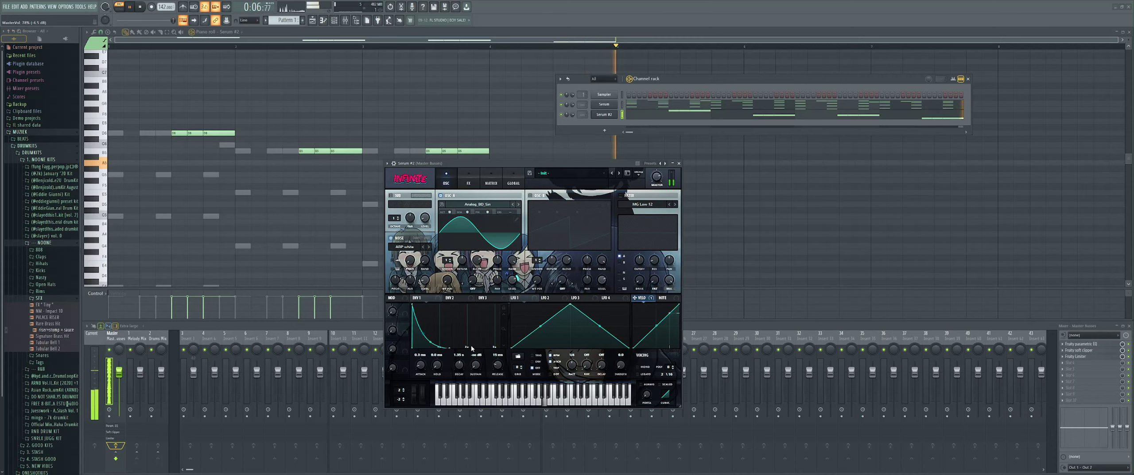
Step: Shorten the decay of Serum #2's Envelope 1 to about 573 ms and close the plugin window
left_click_drag(498, 368, 459, 370)
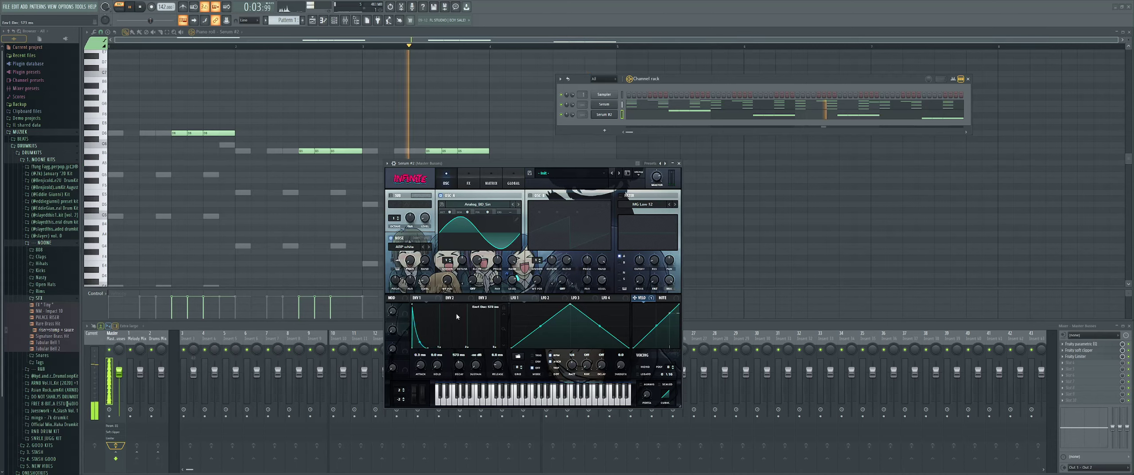
left_click(452, 298)
left_click(680, 163)
Step: Try transposing the whole Serum #2 melody down a semitone and down an octave
key("ctrl+a")
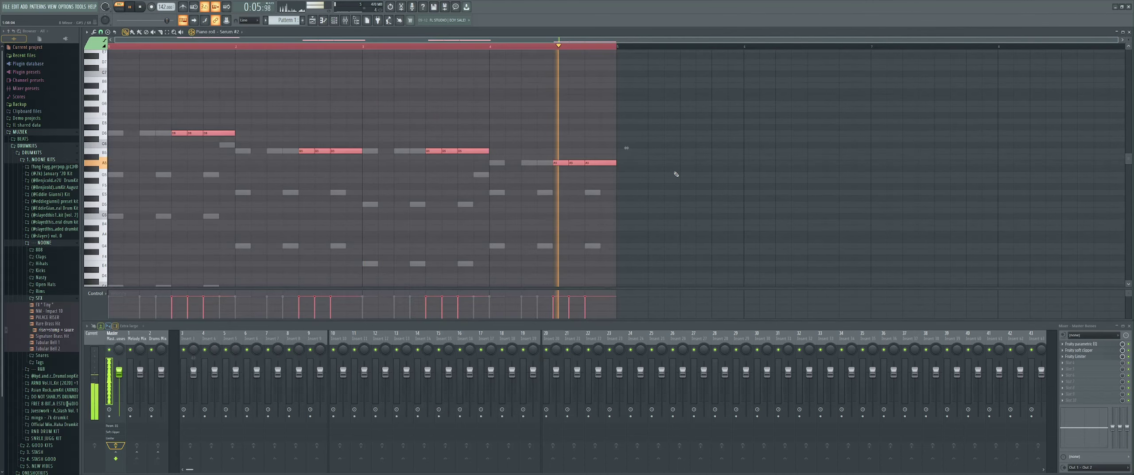
key("shift+Down")
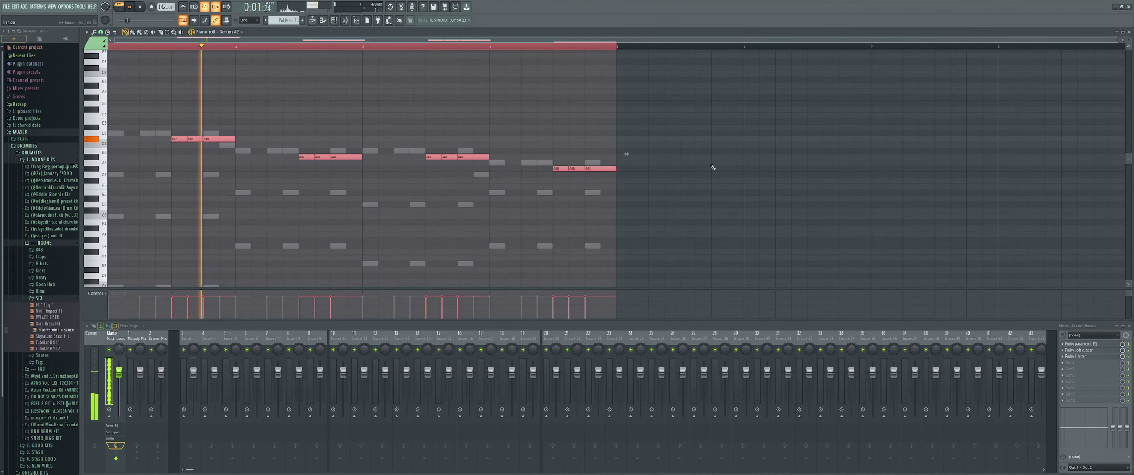
key("Up")
key("ctrl+Down")
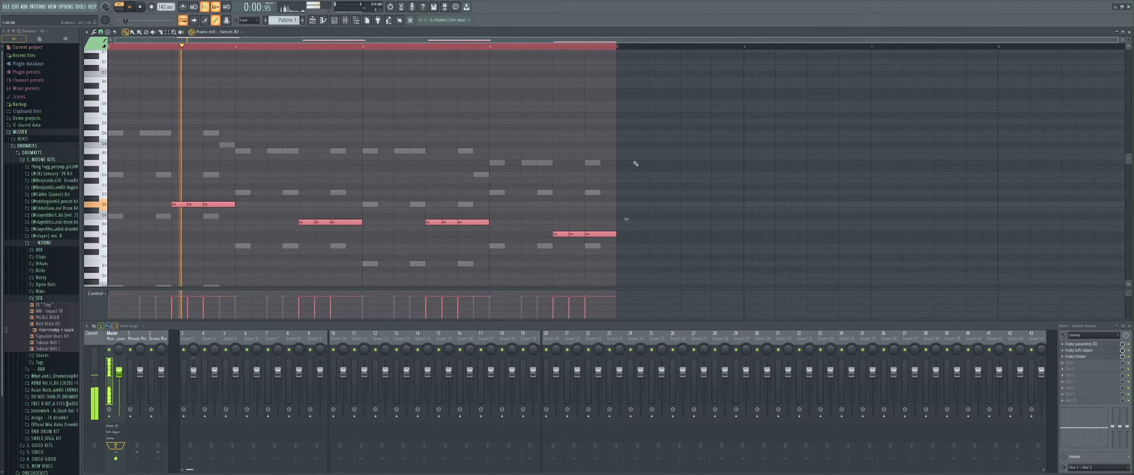
scroll(285, 172, "down", 2)
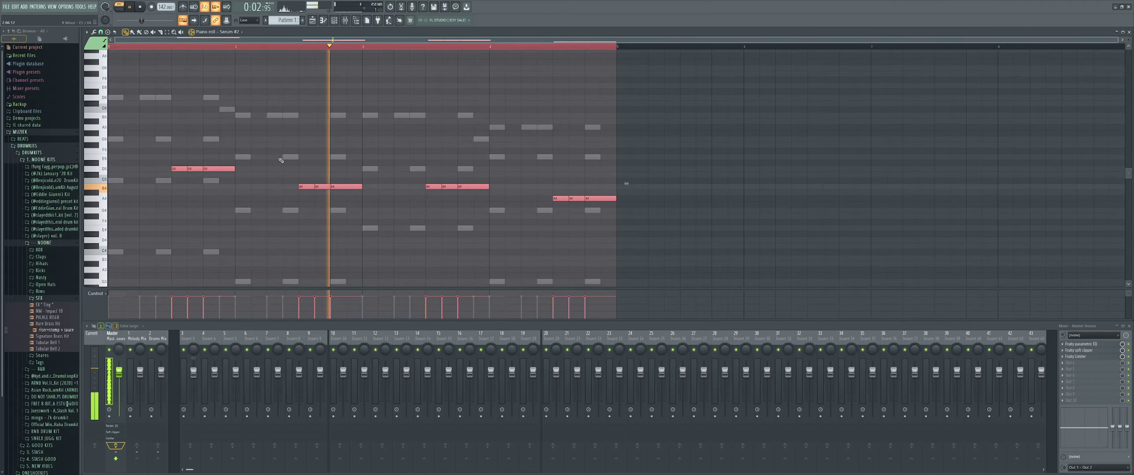
key("ctrl+Up")
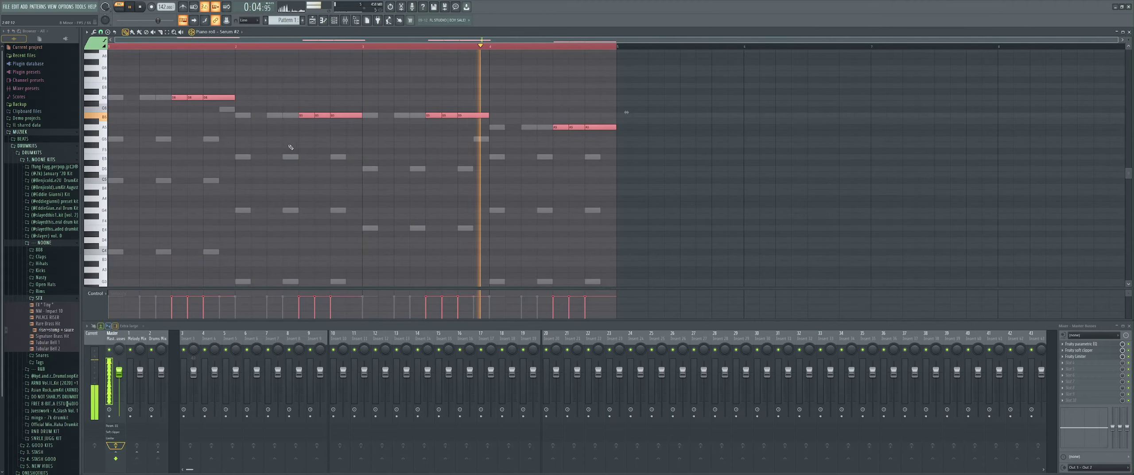
key("ctrl+d")
scroll(293, 122, "up", 2)
Step: Route the Serum and Serum #2 channels to mixer tracks starting at insert 3, and lower Serum #2's fader
left_click(334, 20)
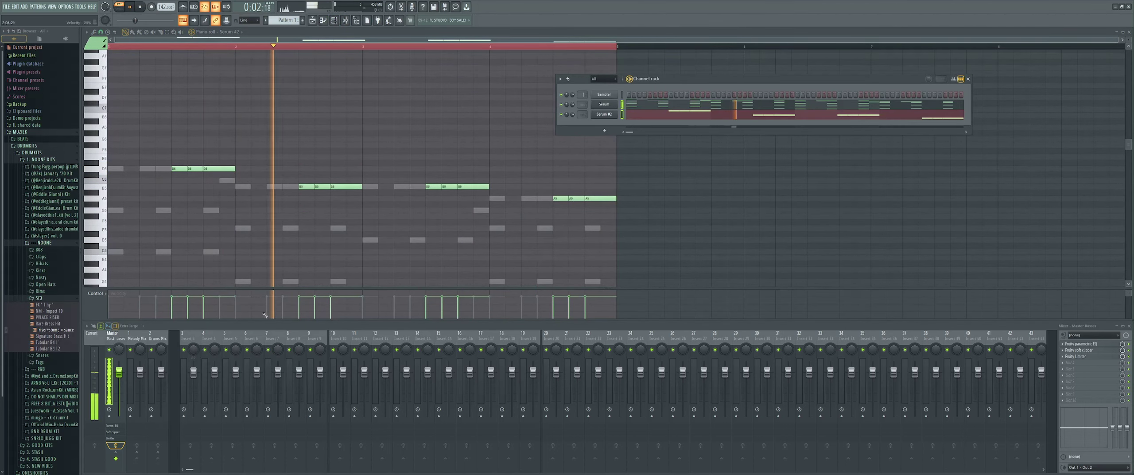
right_click(200, 345)
mouse_move(266, 360)
left_click(310, 364)
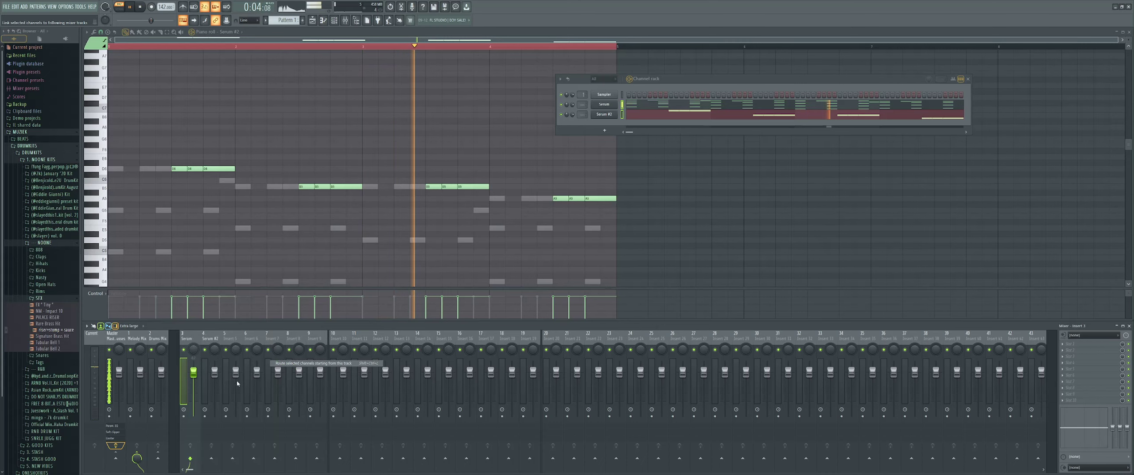
left_click_drag(215, 371, 214, 387)
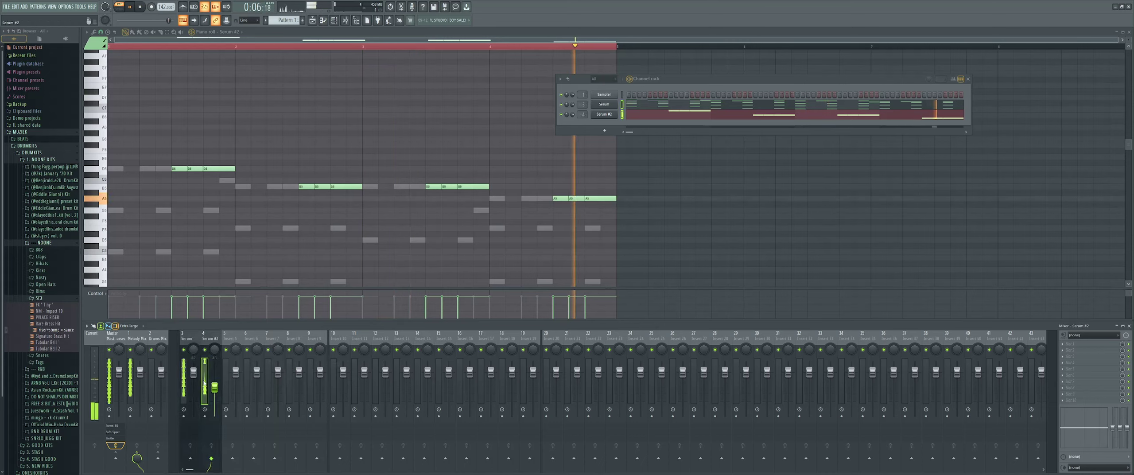
left_click(226, 379)
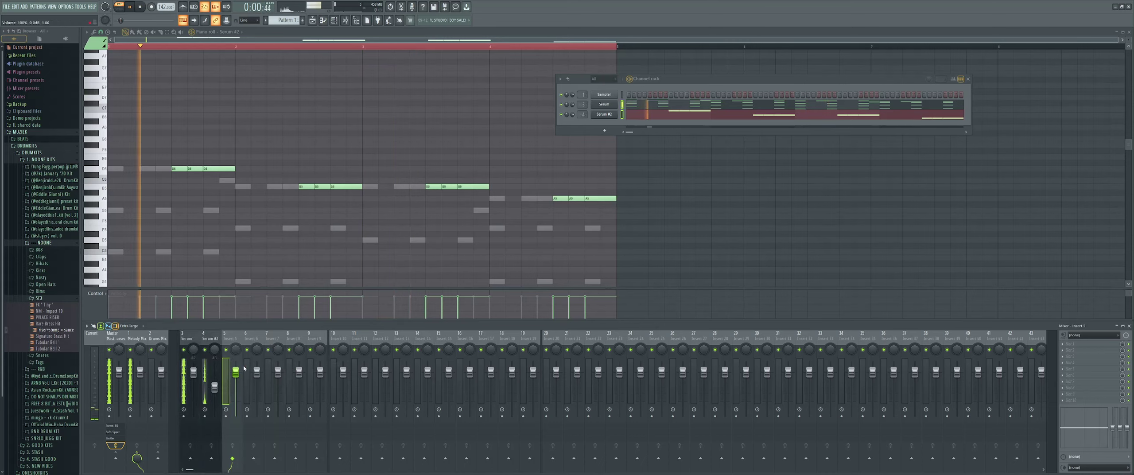
Step: Clone the Serum #2 channel and switch the clone's oscillator A wavetable to Basic Mg
left_click(613, 116)
right_click(615, 116)
left_click(642, 168)
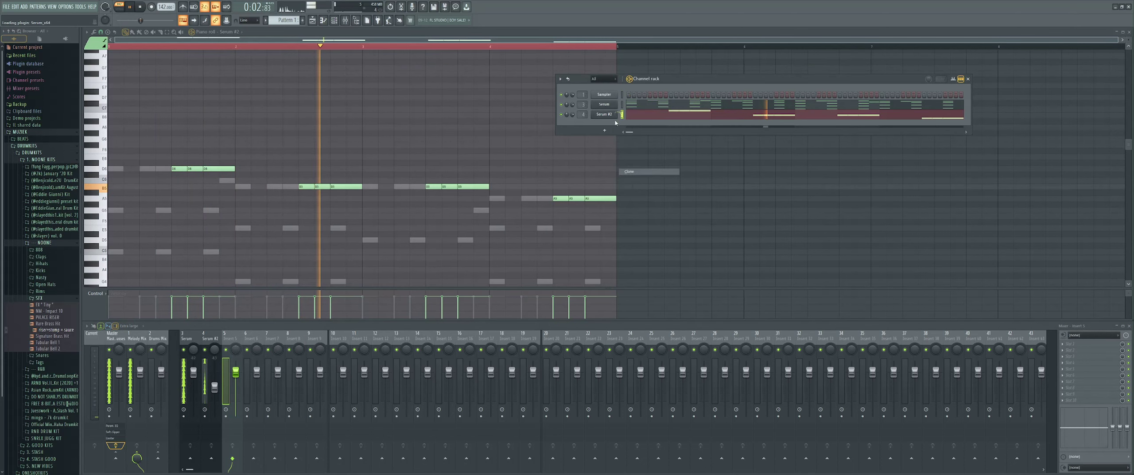
left_click(527, 214)
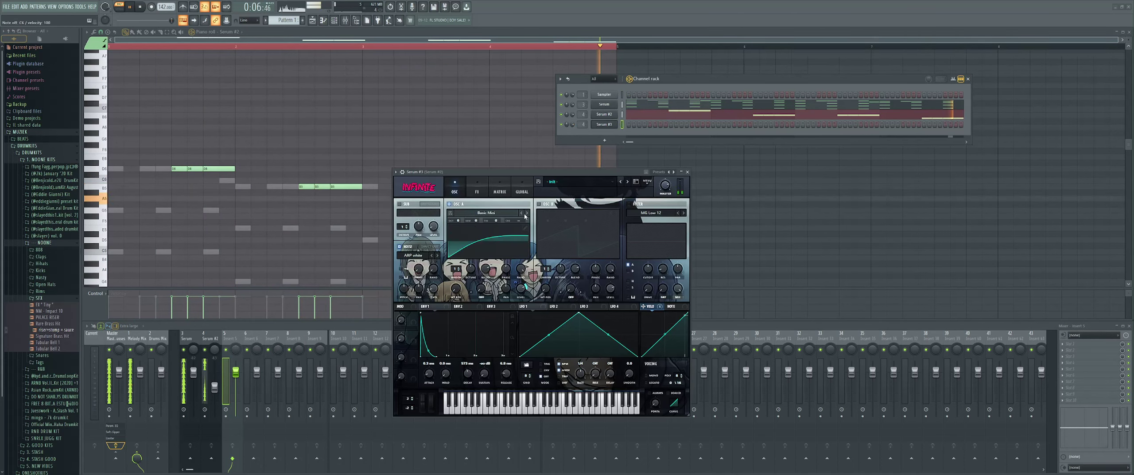
left_click(527, 214)
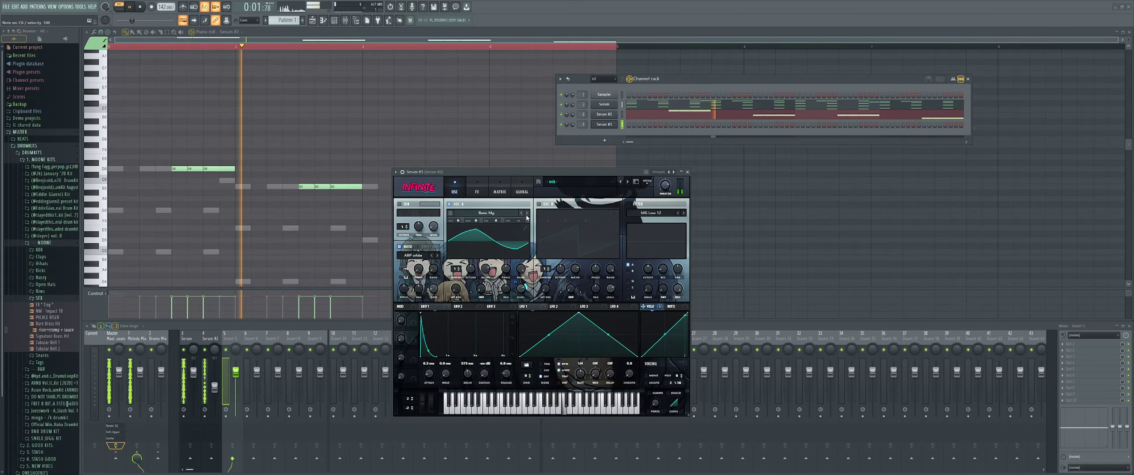
left_click(688, 172)
Step: Place overlapping G, D, C and B notes from the start of bar 1 in Serum #3's piano roll, auditioning between notes
key("F7")
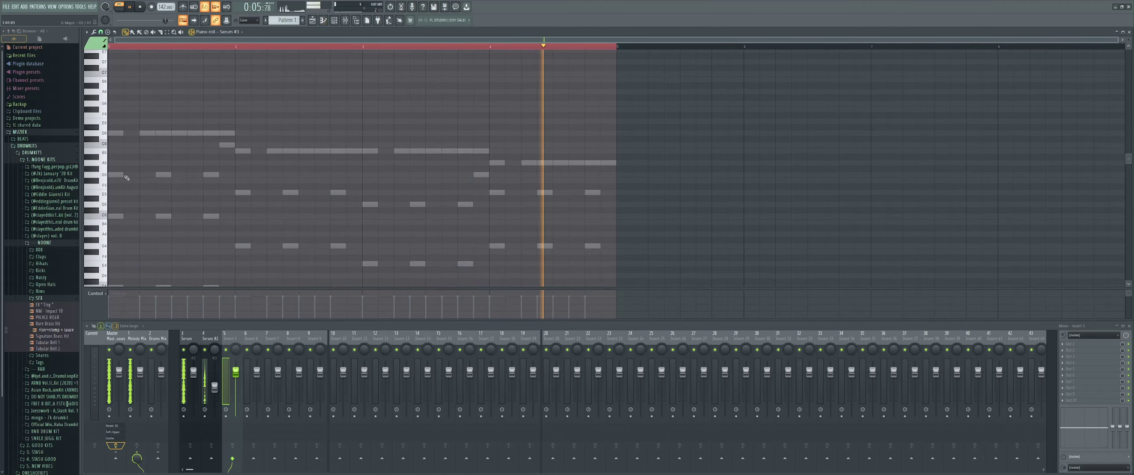
key("space")
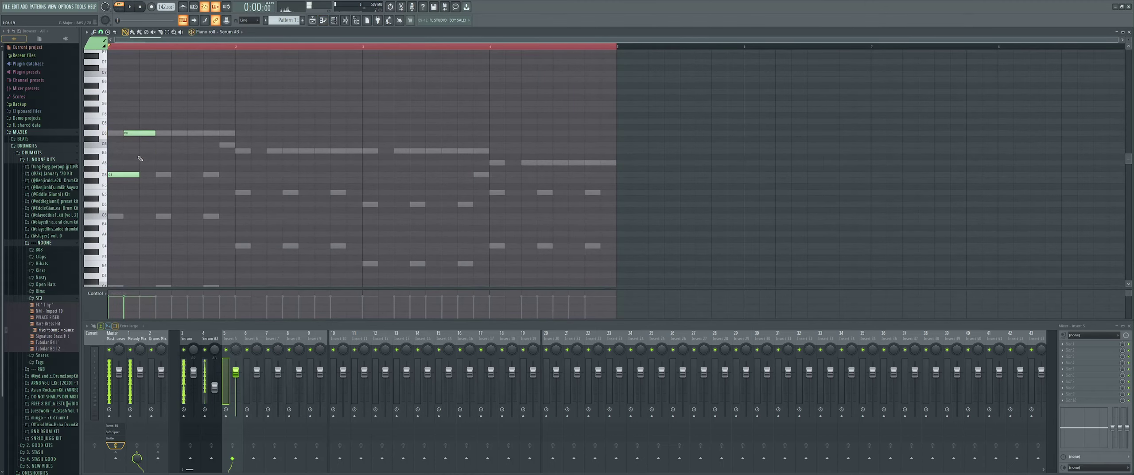
scroll(140, 158, "up", 3)
key("space")
key("space")
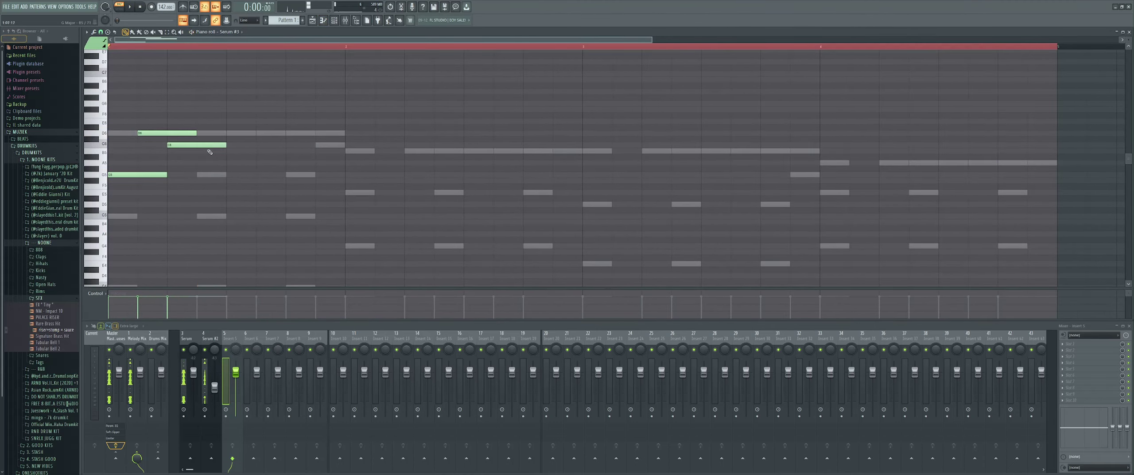
key("space")
left_click(210, 152)
key("space")
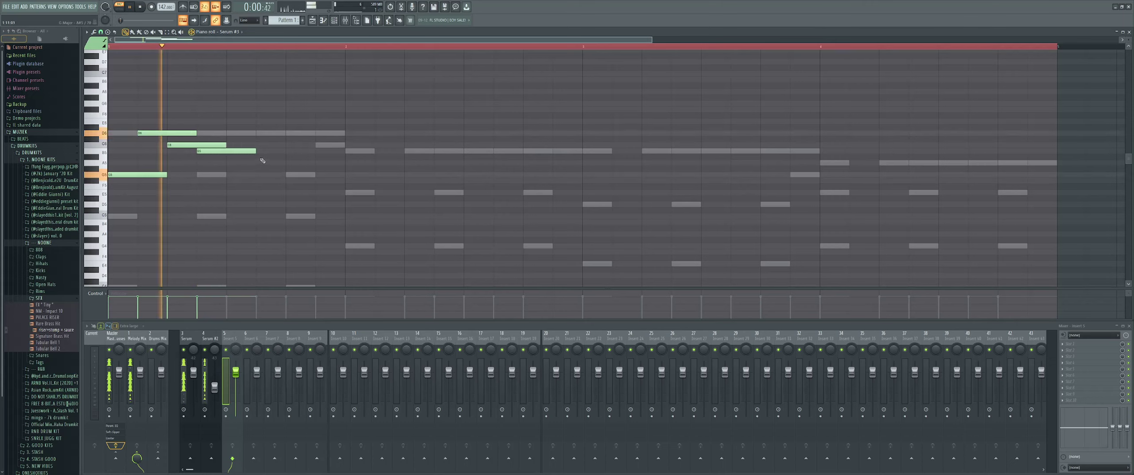
Step: Add a G at the end of bar 1, then a G and an A at the start of bar 2
left_click(301, 175)
right_click(335, 166)
key("space")
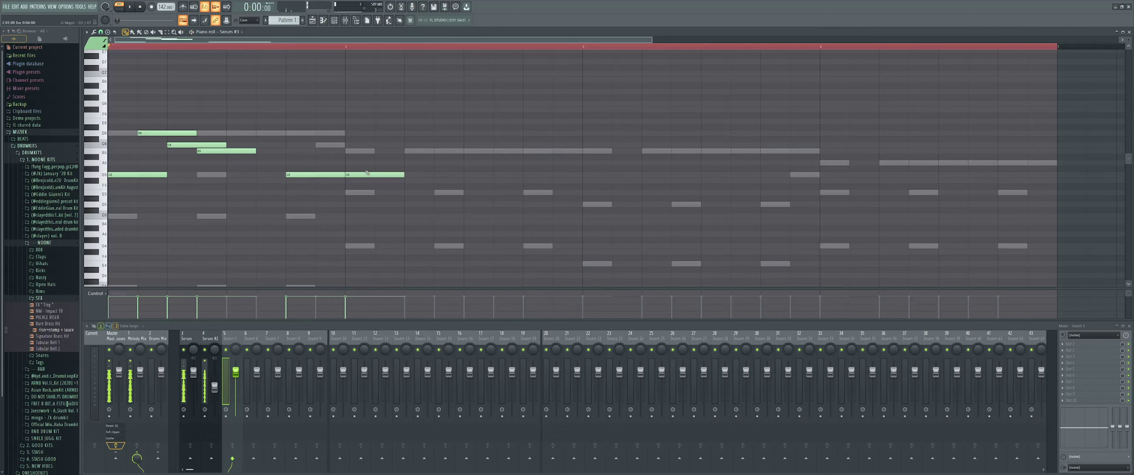
scroll(379, 184, "down", 2)
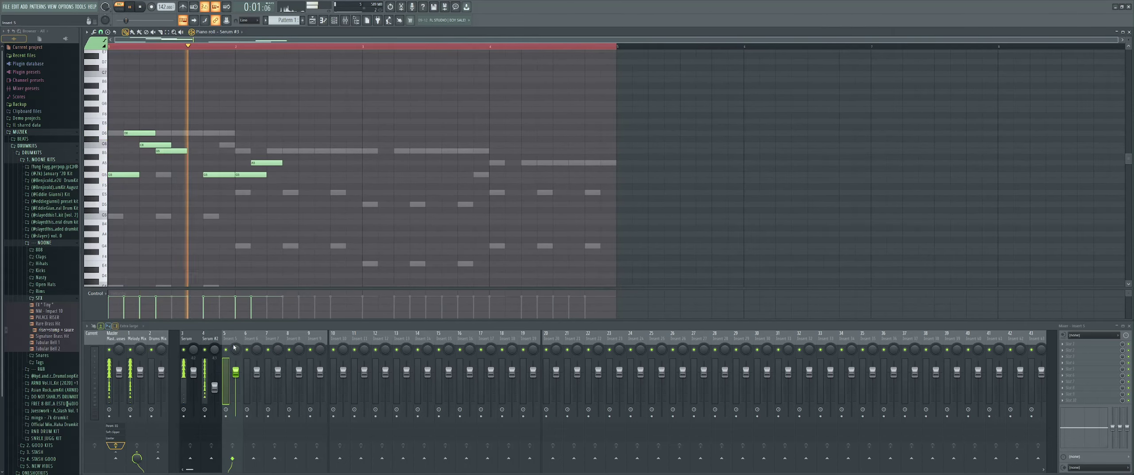
Step: Route the Serum #3 channel to mixer insert 5 and play its new melody
left_click(335, 21)
key("space")
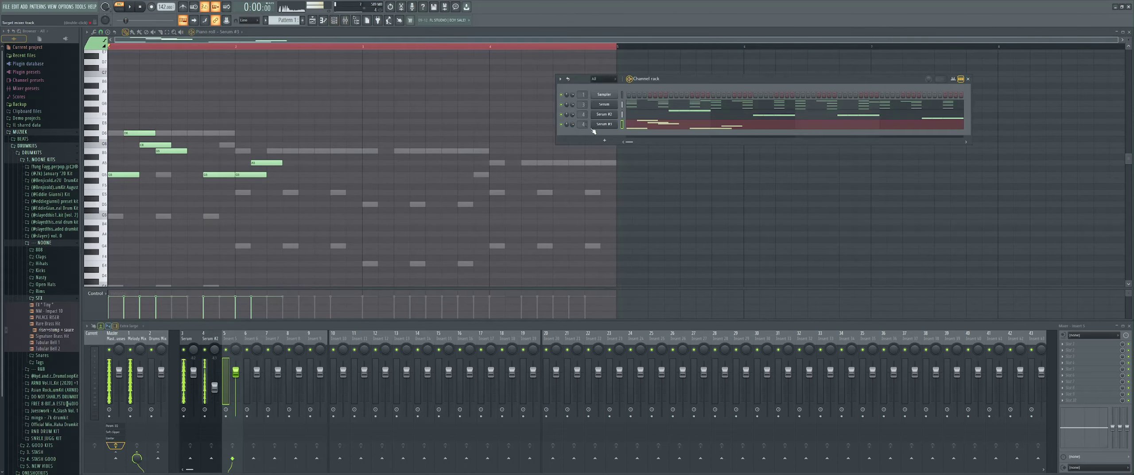
key("space")
key("F6")
scroll(283, 133, "up", 1)
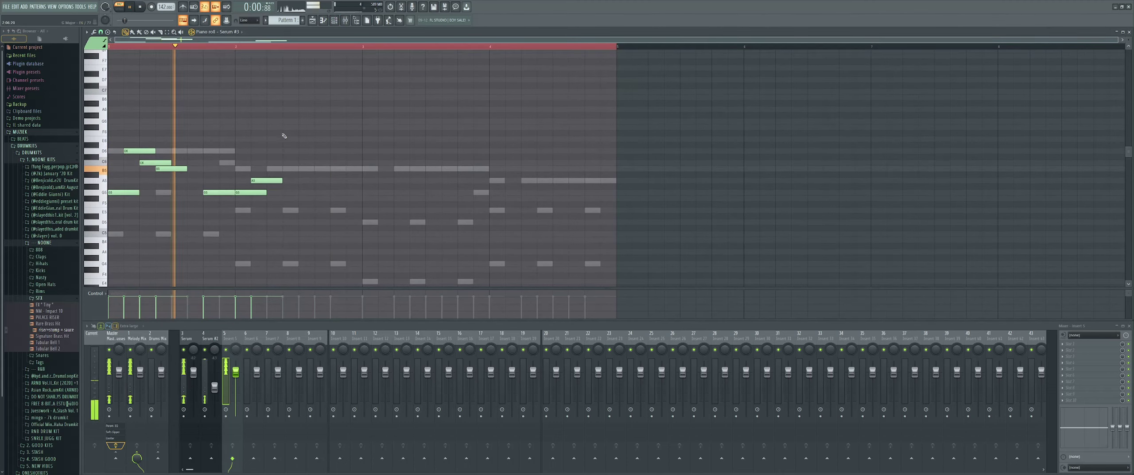
Step: Duplicate the two-bar Serum #3 phrase into bars 3 and 4, and rework bar 3's opening notes to D, A, G and F#
scroll(284, 116, "down", 2)
left_click_drag(344, 47, 111, 47)
key("ctrl+b")
key("ctrl+d")
key("space")
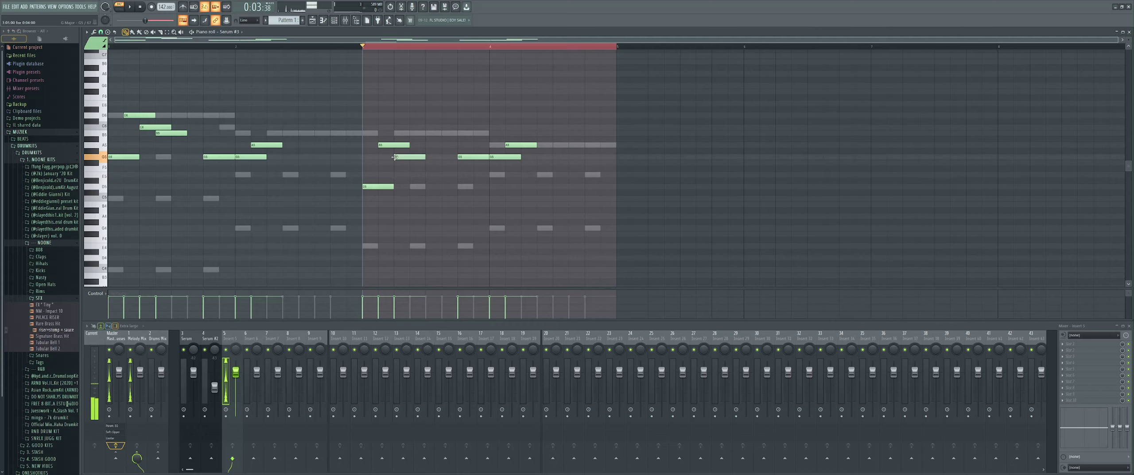
scroll(435, 190, "up", 2)
key("space")
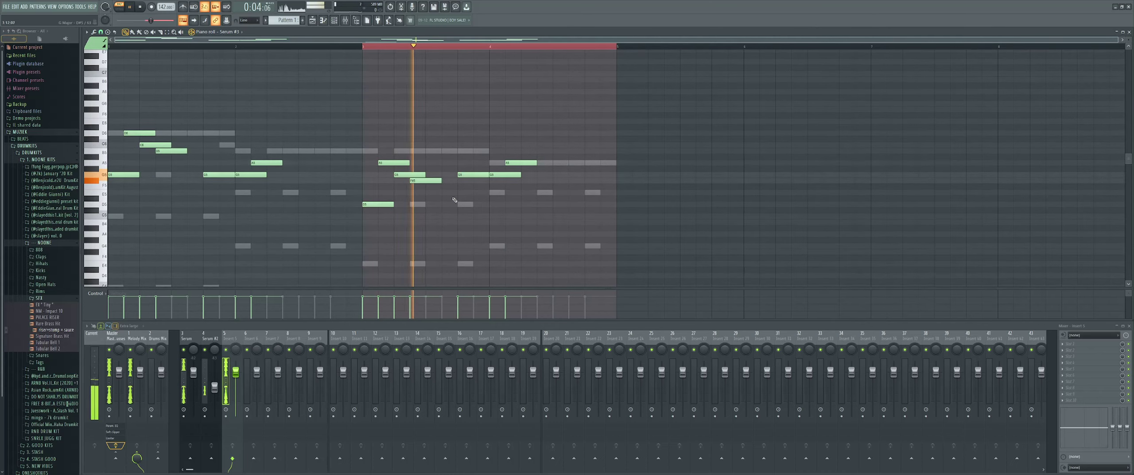
Step: Clear the time selection and replace the three duplicated notes around the start of bar 4 with E, E and F#
right_click(374, 47)
key("space")
right_click(509, 162)
right_click(490, 176)
right_click(486, 176)
key("space")
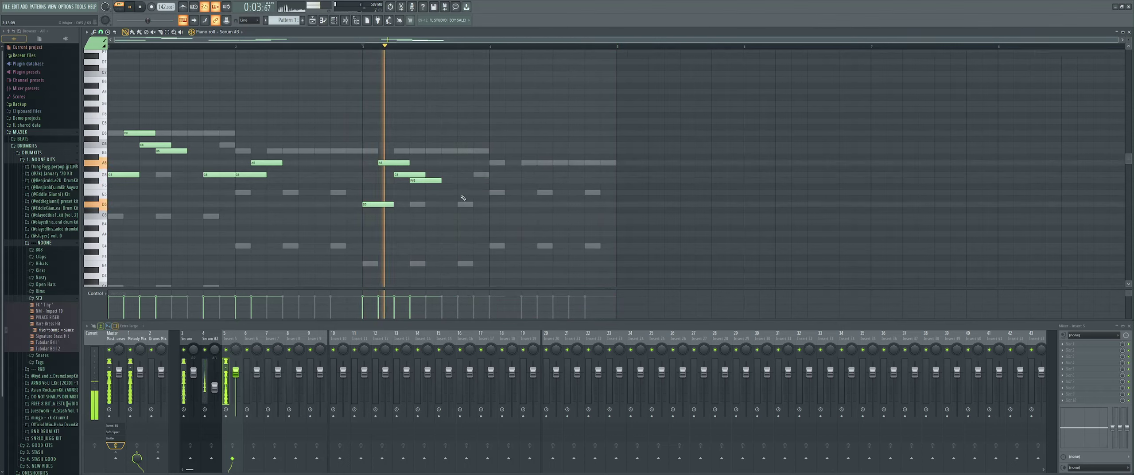
left_click(462, 193)
key("space")
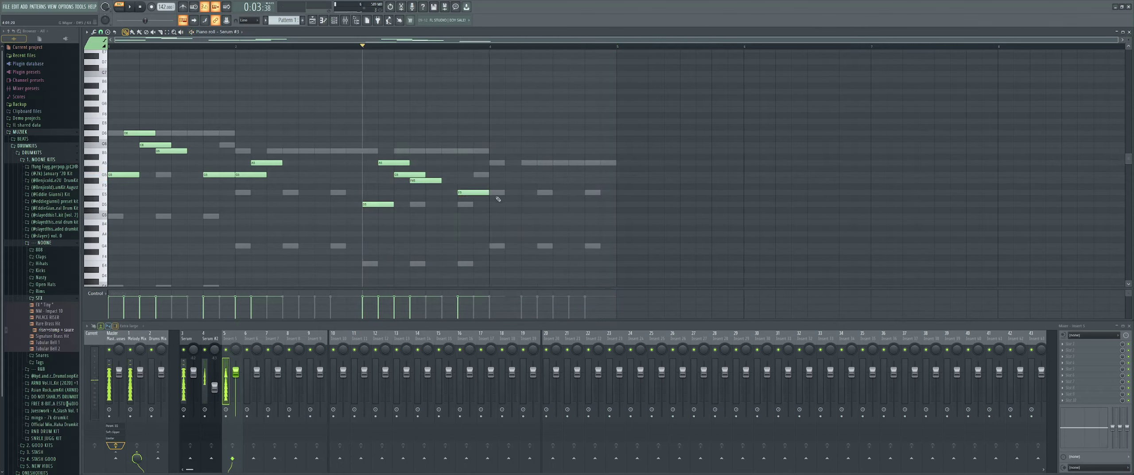
key("space")
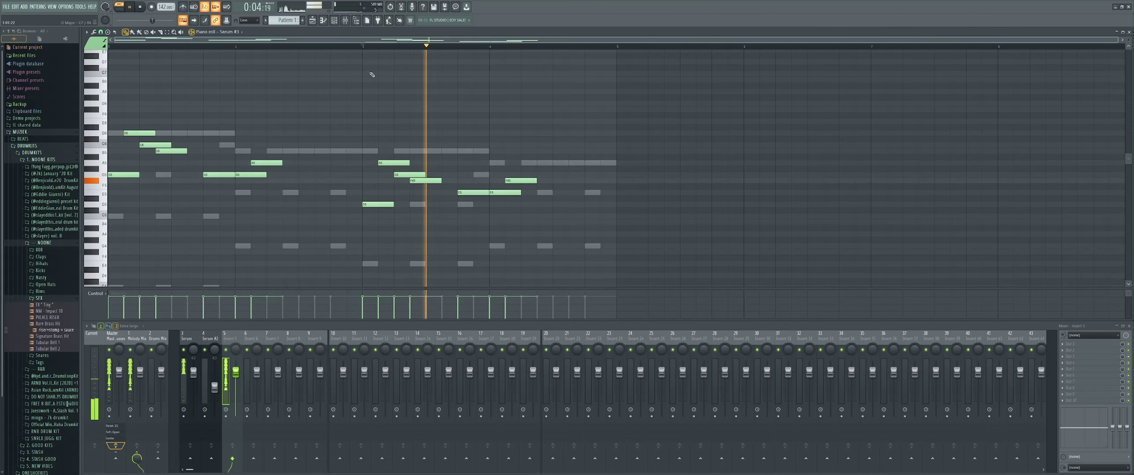
Step: Delete the first four notes of bar 3 and start a new figure there with G and B
scroll(320, 115, "down", 2)
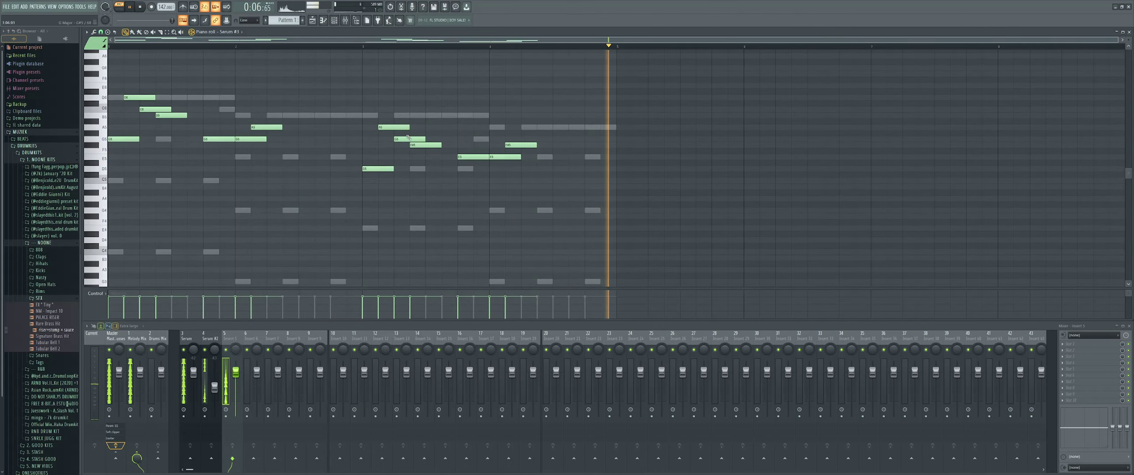
scroll(409, 137, "up", 1)
right_click(420, 163)
right_click(406, 157)
right_click(390, 145)
right_click(374, 188)
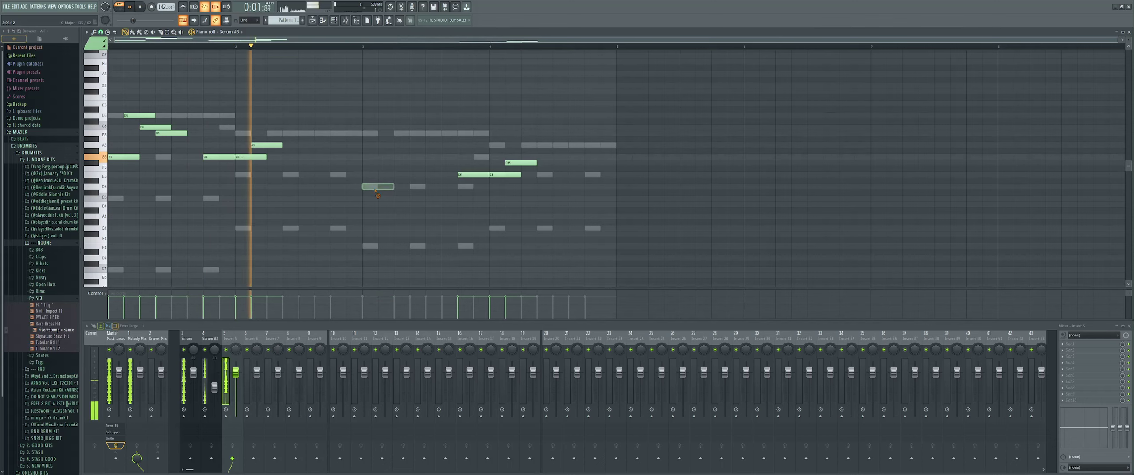
left_click(375, 157)
scroll(381, 155, "up", 1)
left_click(385, 151)
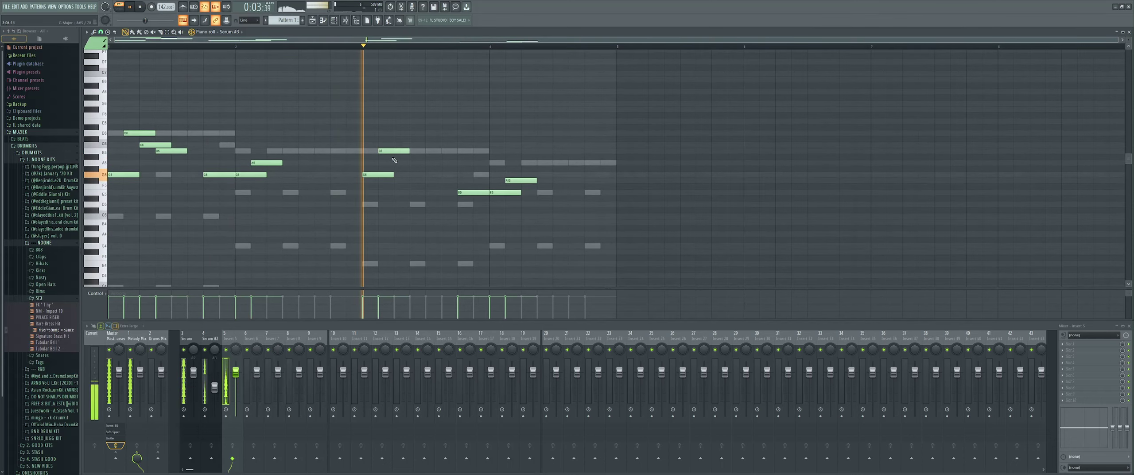
Step: Try continuing the third bar's melody with two descending notes, ending level with the two notes that follow
left_click(424, 175)
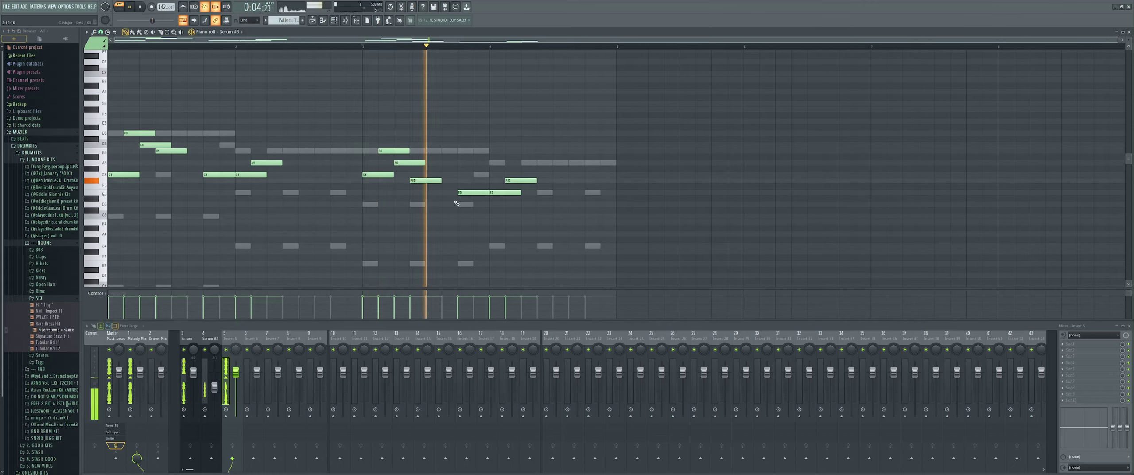
right_click(426, 181)
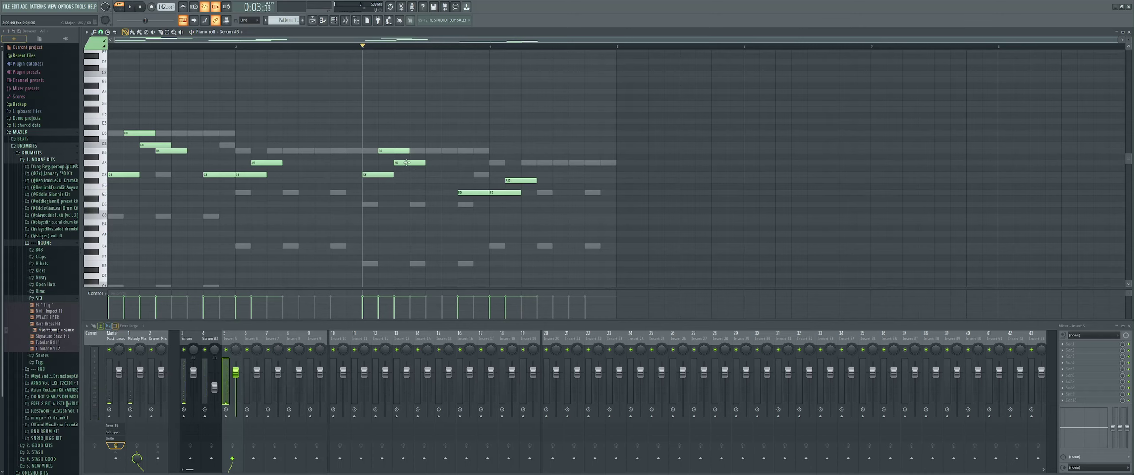
key("space")
left_click(413, 167)
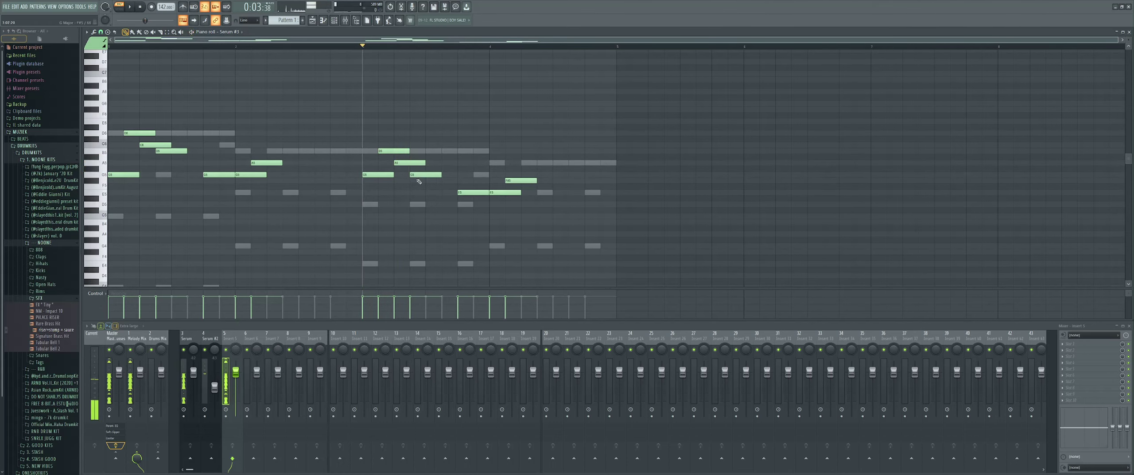
key("space")
scroll(425, 190, "down", 1)
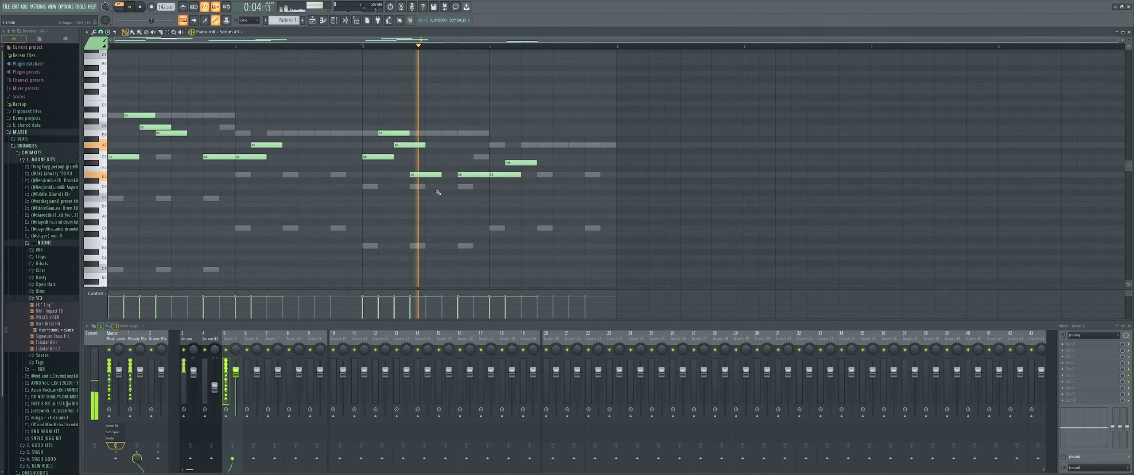
Step: Raise the third bar's second melody note and remove the note that follows it
key("space")
right_click(404, 146)
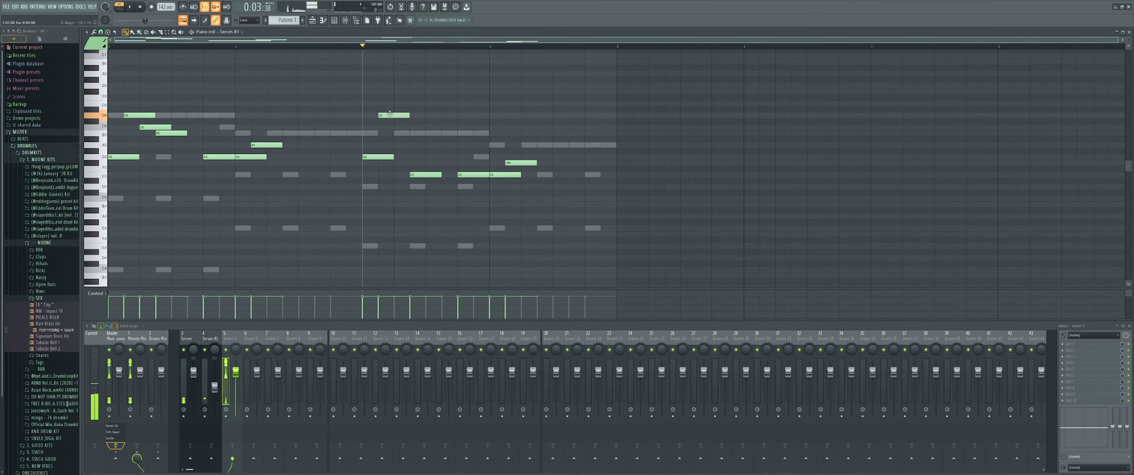
key("space")
scroll(404, 133, "up", 1)
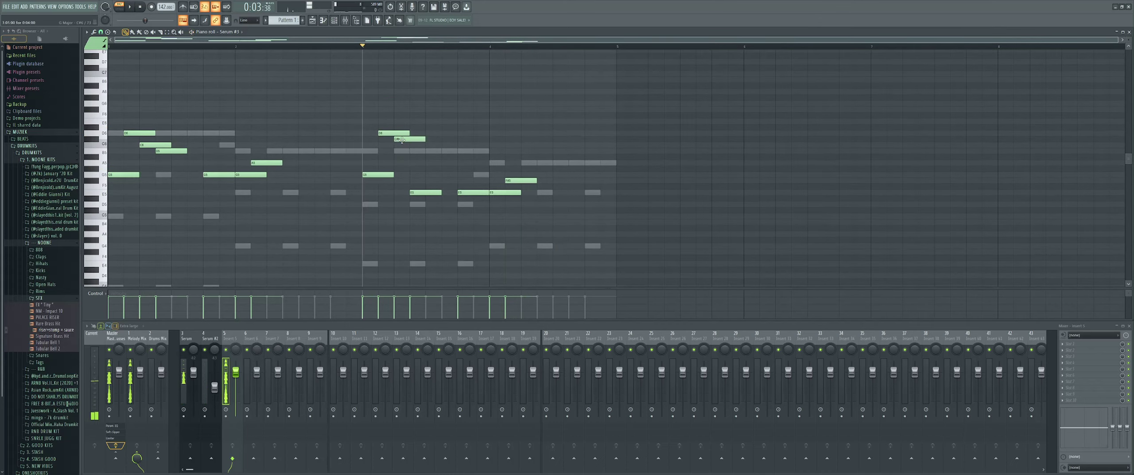
key("space")
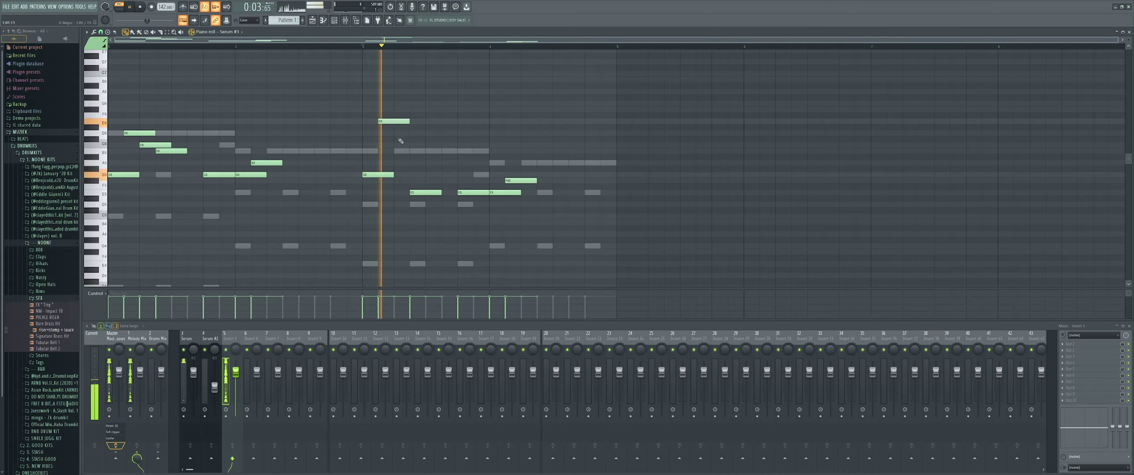
key("space")
Step: Add two notes a semitone apart, descending, after the third bar's second note, trying a lower third note as well
left_click(397, 145)
key("space")
left_click(412, 151)
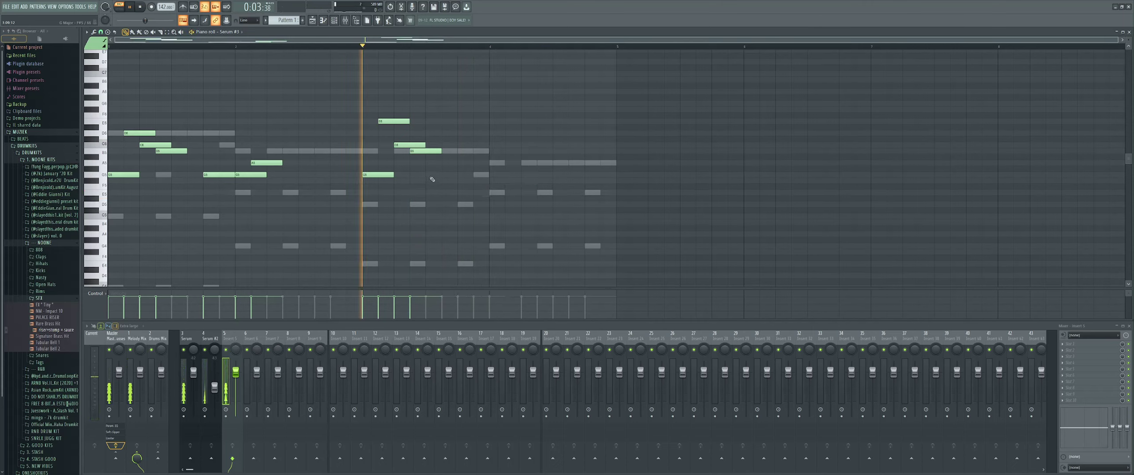
left_click(432, 163)
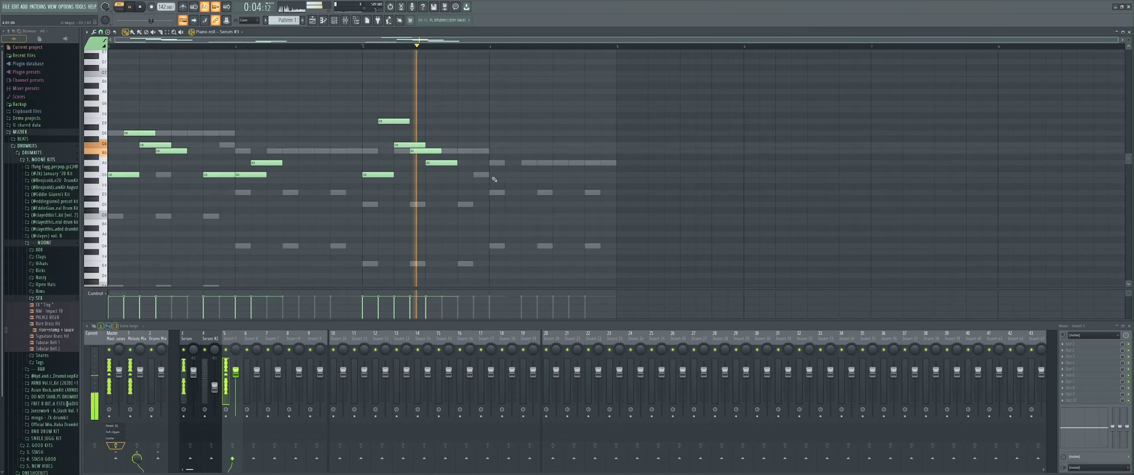
right_click(445, 163)
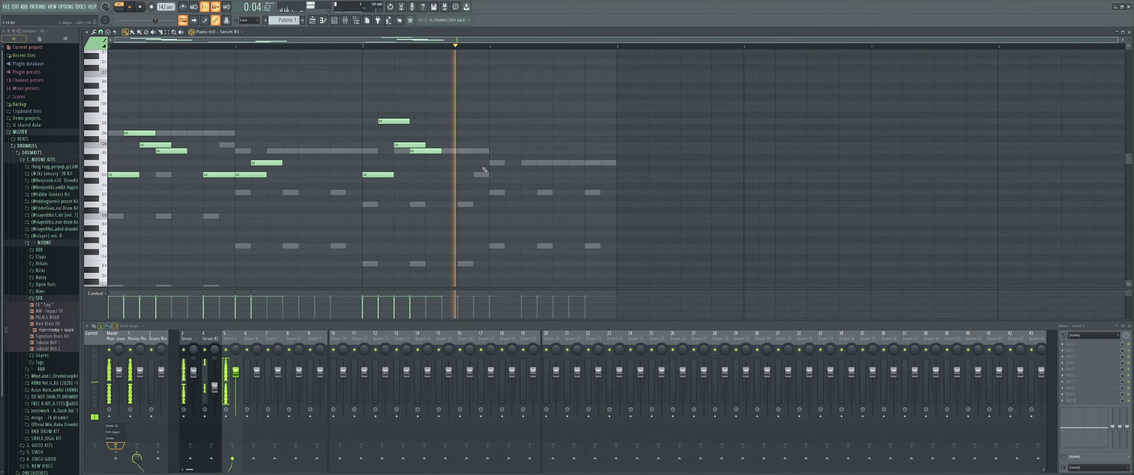
Step: Add a note on the third bar's last beat and two rising notes opening the fourth bar, and lower the third bar's second note two semitones
left_click(477, 162)
scroll(487, 177, "up", 2)
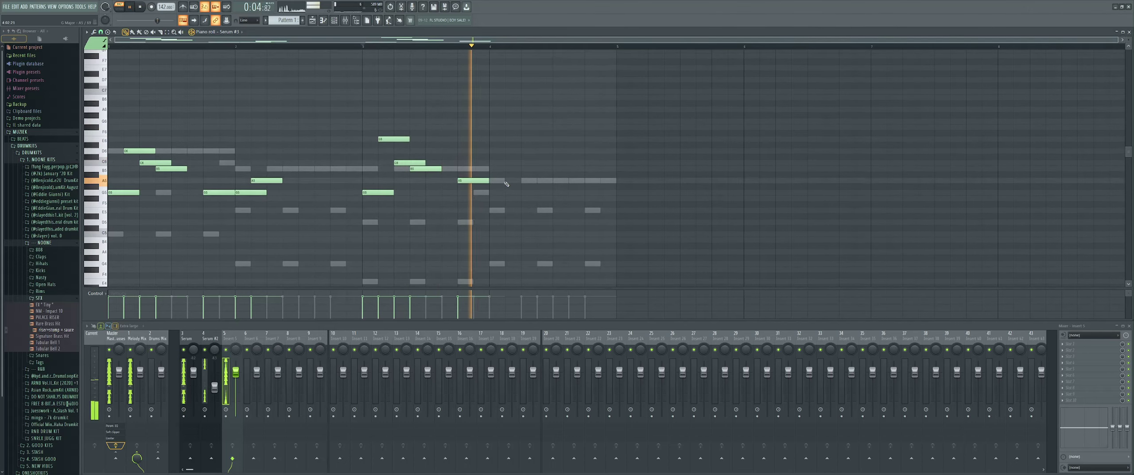
key("space")
left_click(499, 192)
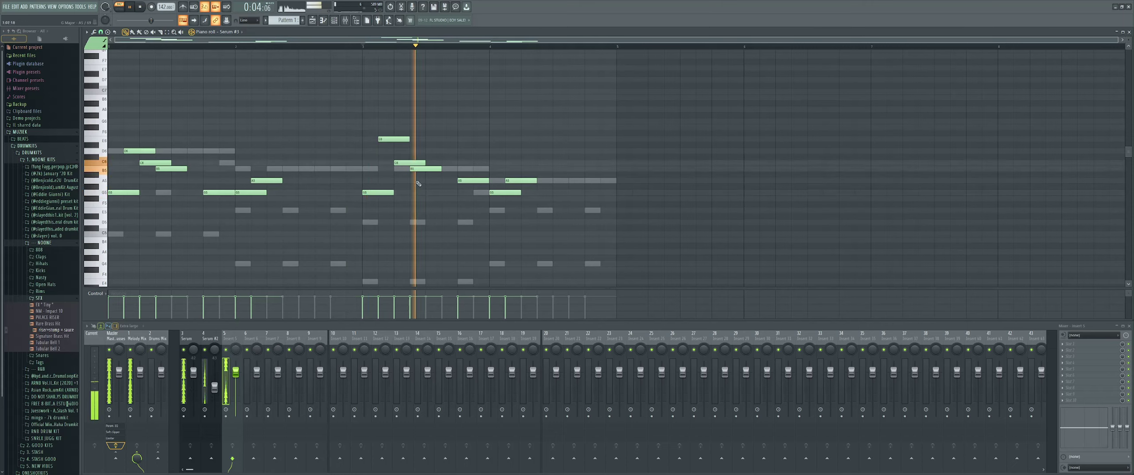
left_click_drag(393, 140, 394, 151)
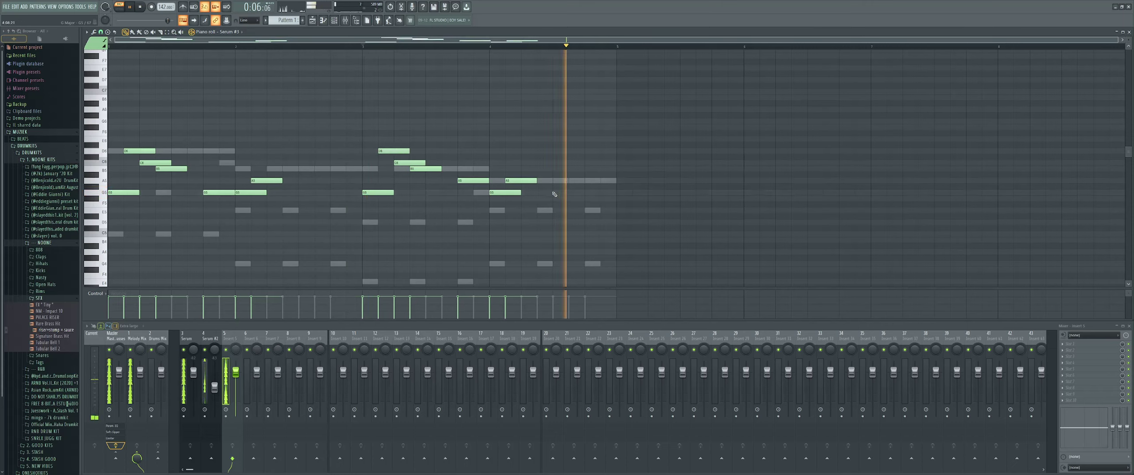
Step: Try a lower rising pair of notes at the start of the fourth bar in place of the existing two
right_click(510, 192)
right_click(514, 180)
left_click(494, 209)
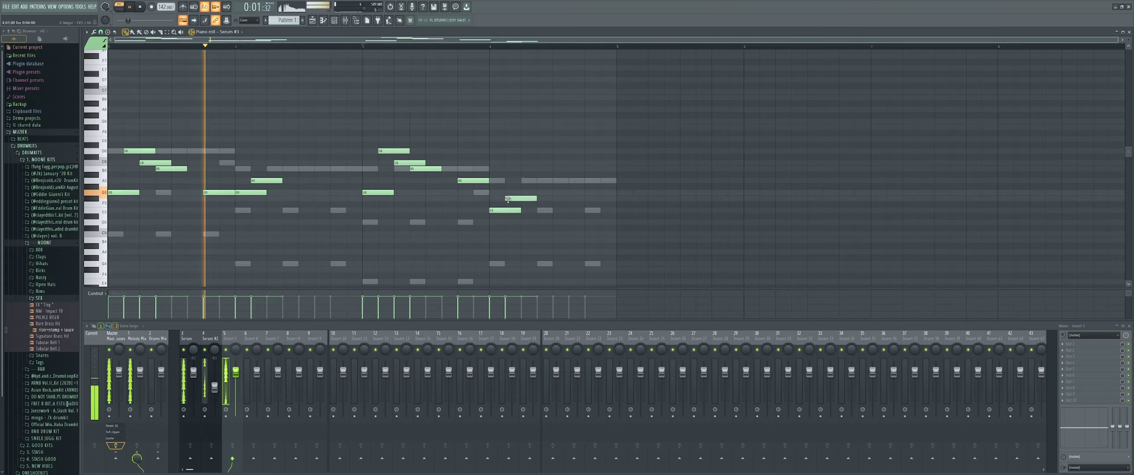
left_click_drag(508, 199, 507, 194)
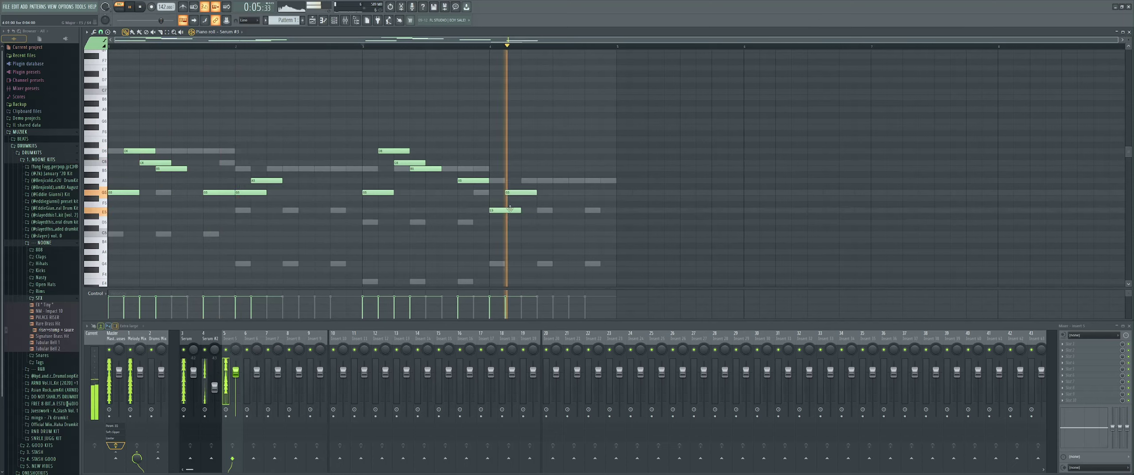
right_click(514, 191)
right_click(499, 210)
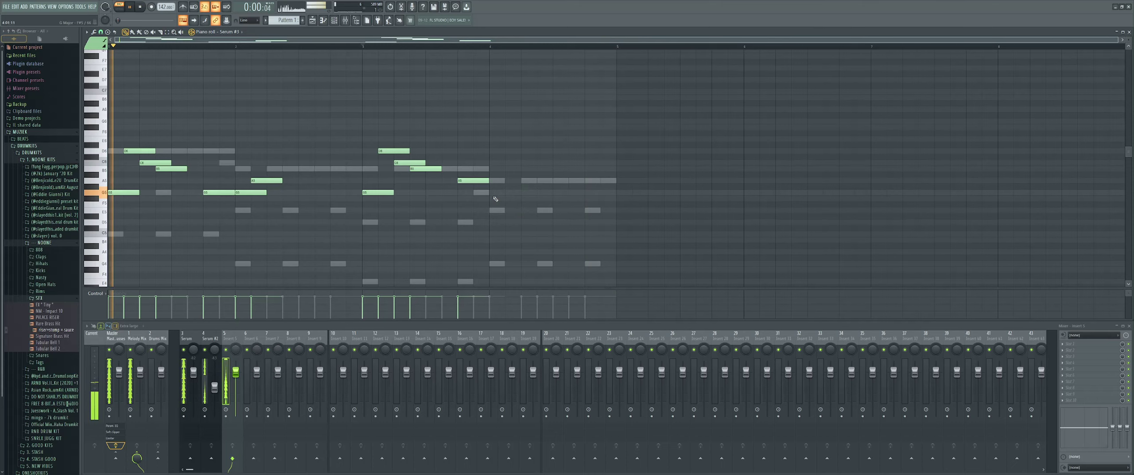
Step: Lower the third bar's last note two semitones and open the fourth bar with two rising notes two semitones apart
left_click(501, 222)
right_click(501, 222)
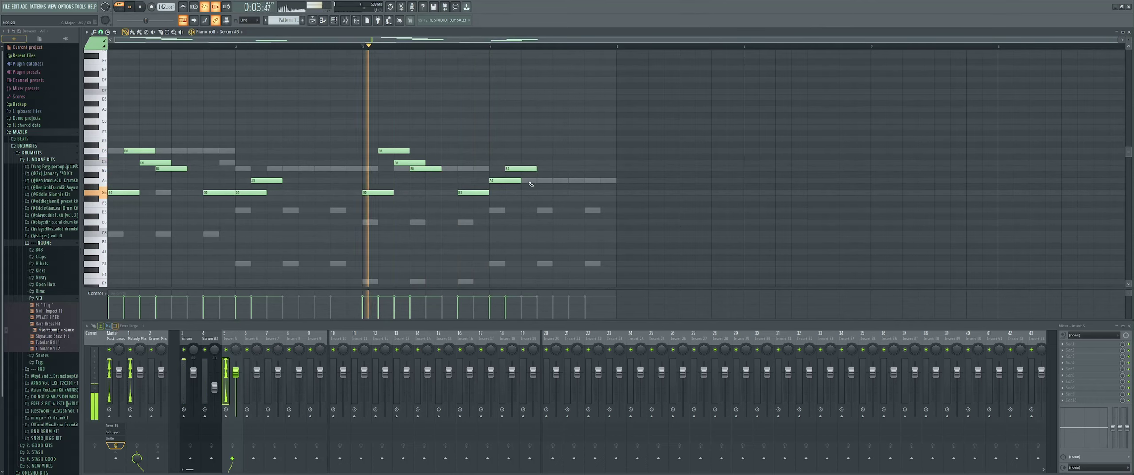
scroll(530, 184, "up", 1)
scroll(518, 172, "down", 1)
scroll(503, 158, "down", 1)
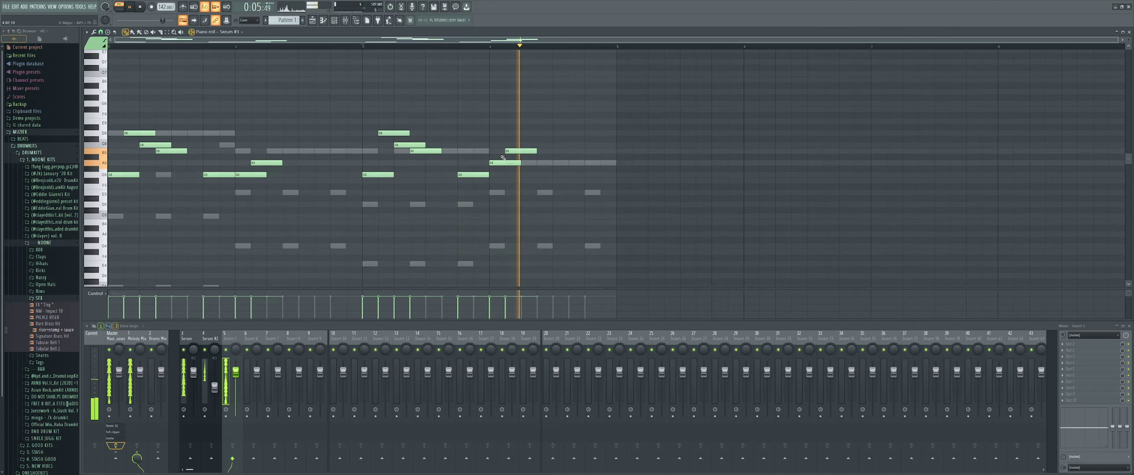
Step: Select all four bars of the Serum #2 part in the piano roll and view the pattern in the playlist
left_click(220, 33)
left_click(234, 57)
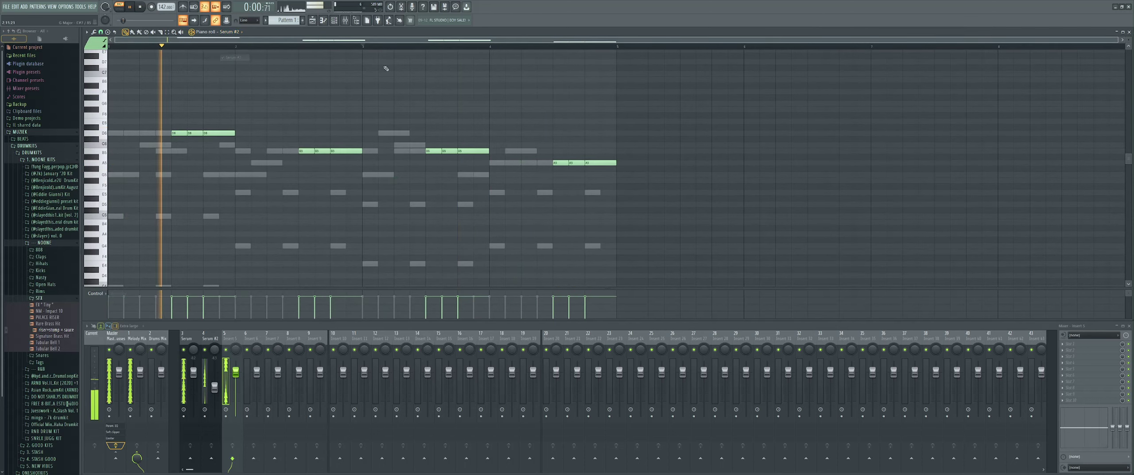
key("ctrl+a")
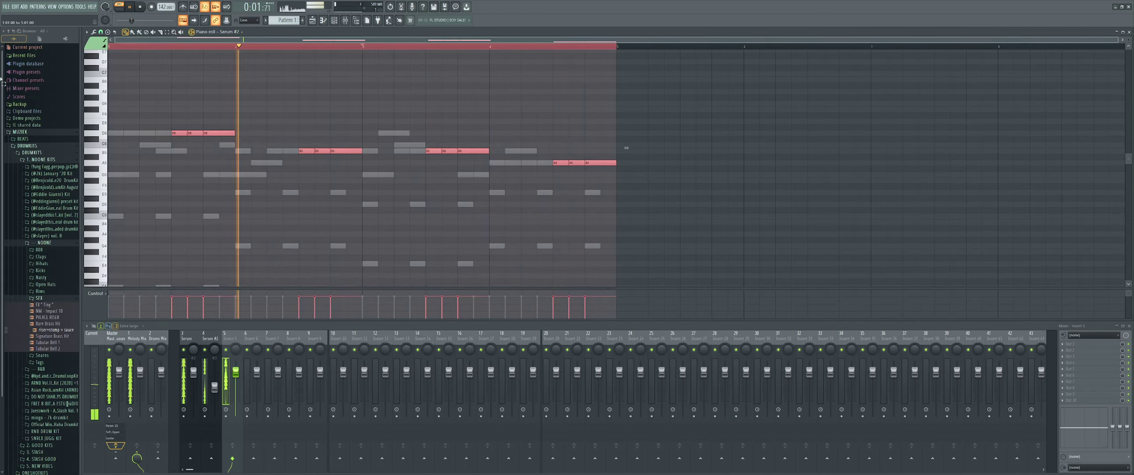
left_click(312, 21)
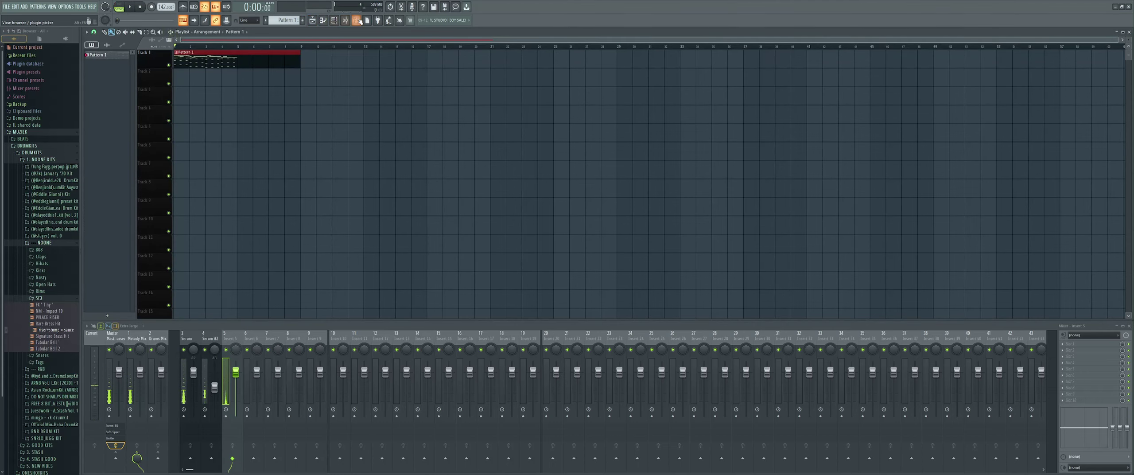
Step: Duplicate the four-bar Serum #3 and Serum parts into the following four bars
left_click(322, 21)
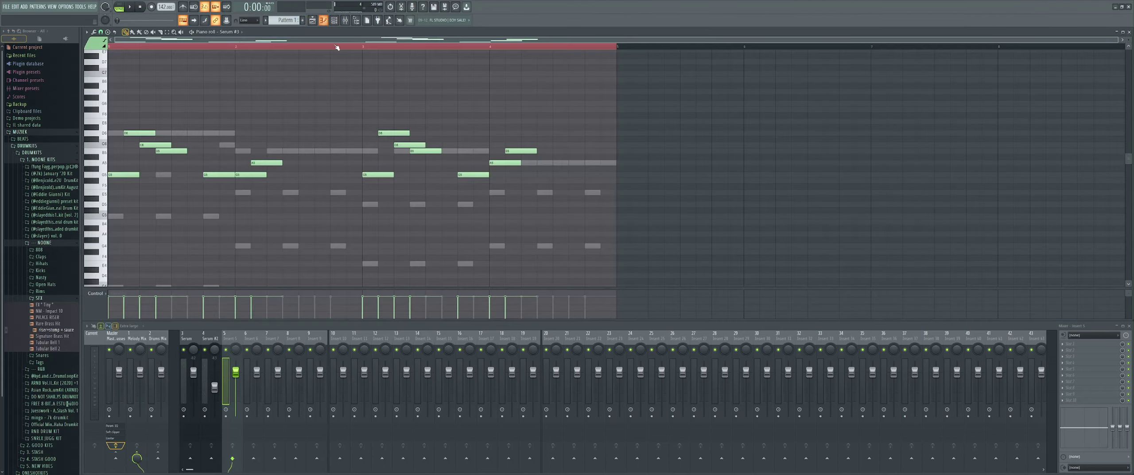
key("ctrl+b")
scroll(234, 35, "up", 2)
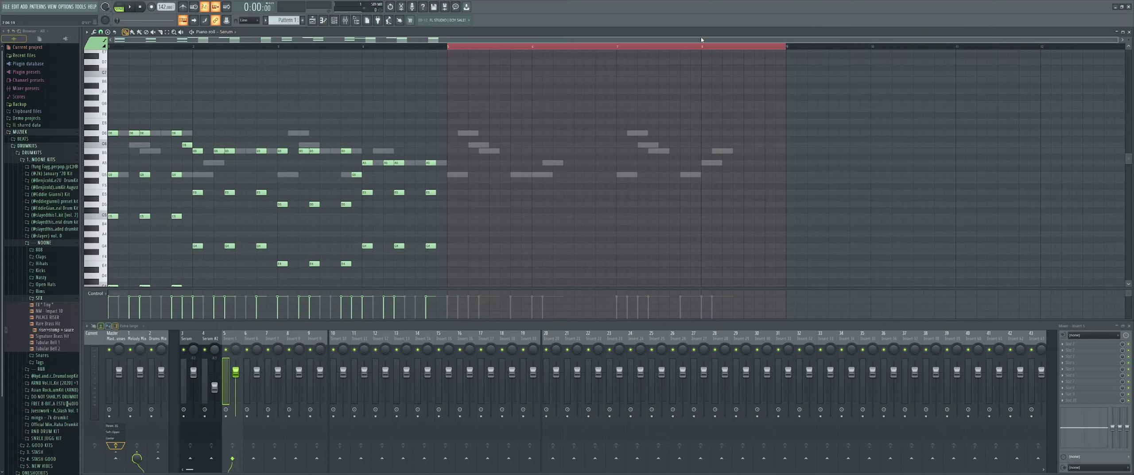
scroll(233, 34, "down", 1)
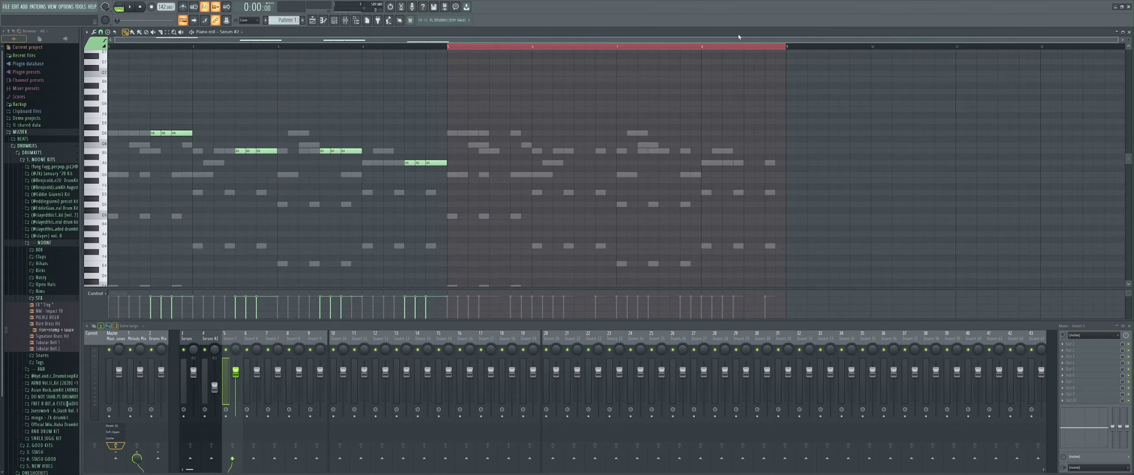
Step: Duplicate the four-bar Serum #2 part into the following four bars and clear the time selection
scroll(738, 37, "down", 2)
left_click_drag(676, 51, 170, 69)
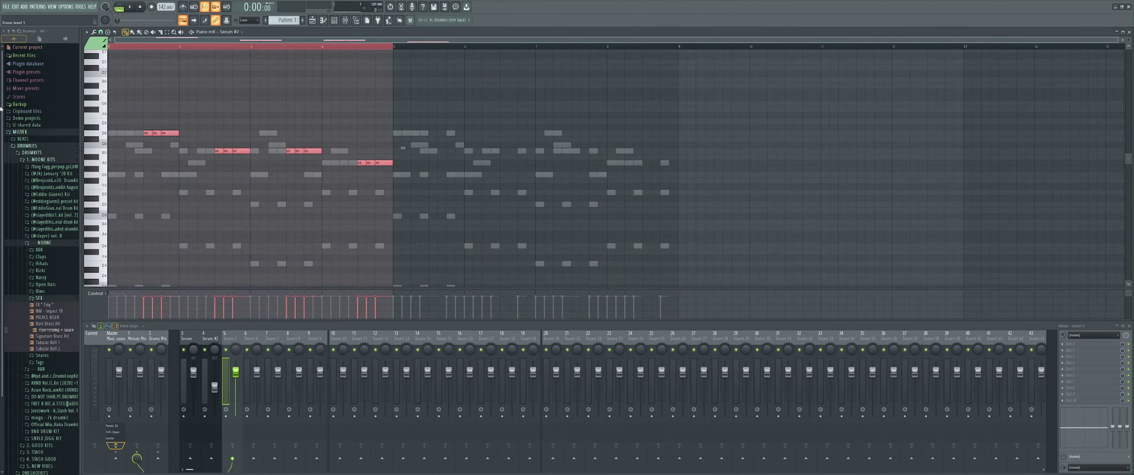
key("ctrl+b")
left_click(394, 47)
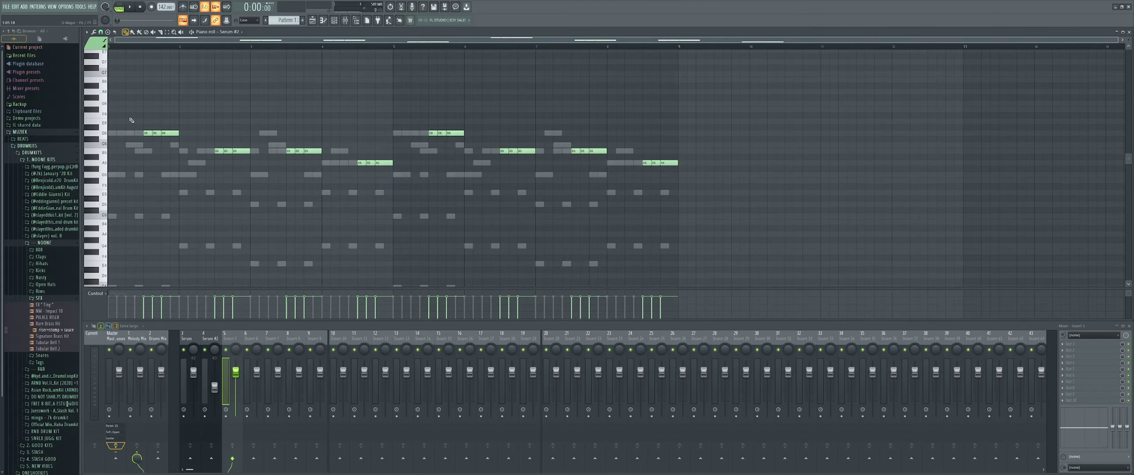
Step: Slightly raise the mixer levels of the Serum #2 track and insert 5
scroll(129, 121, "up", 2)
scroll(128, 115, "down", 2)
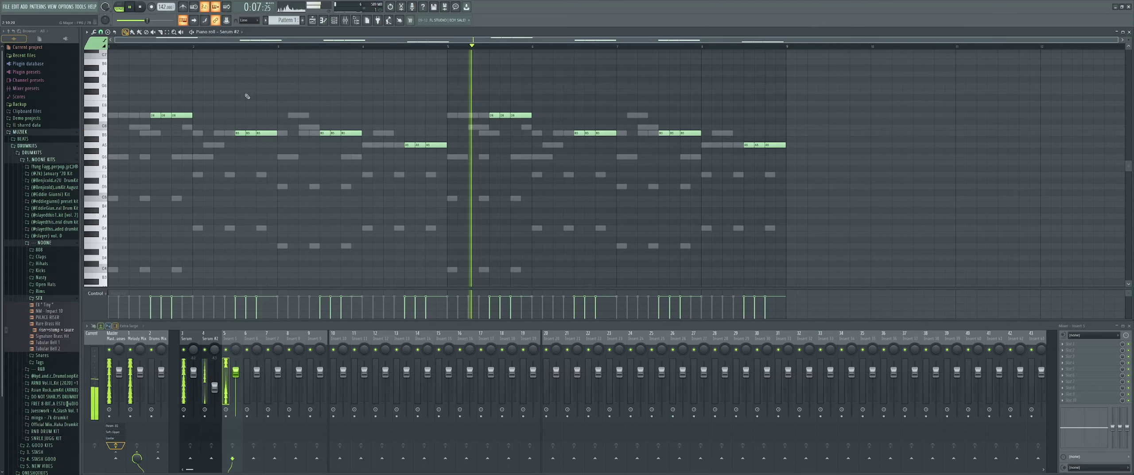
left_click_drag(235, 372, 215, 382)
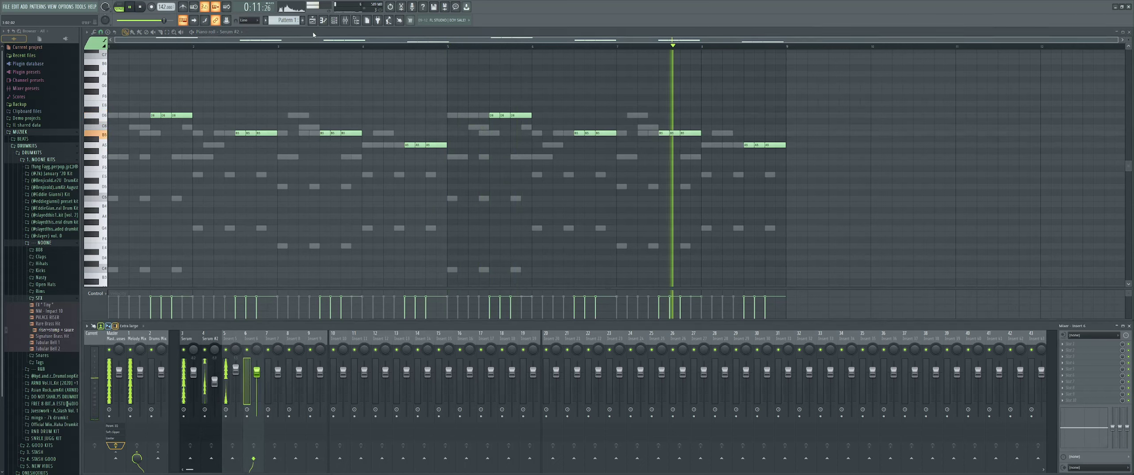
Step: Clone the Serum #3 channel in the channel rack
left_click(336, 24)
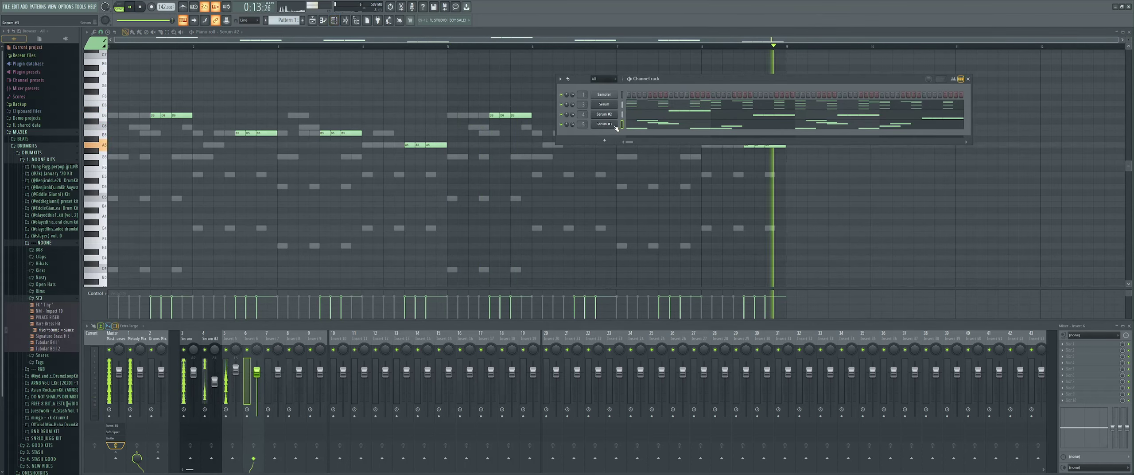
right_click(615, 128)
left_click(628, 181)
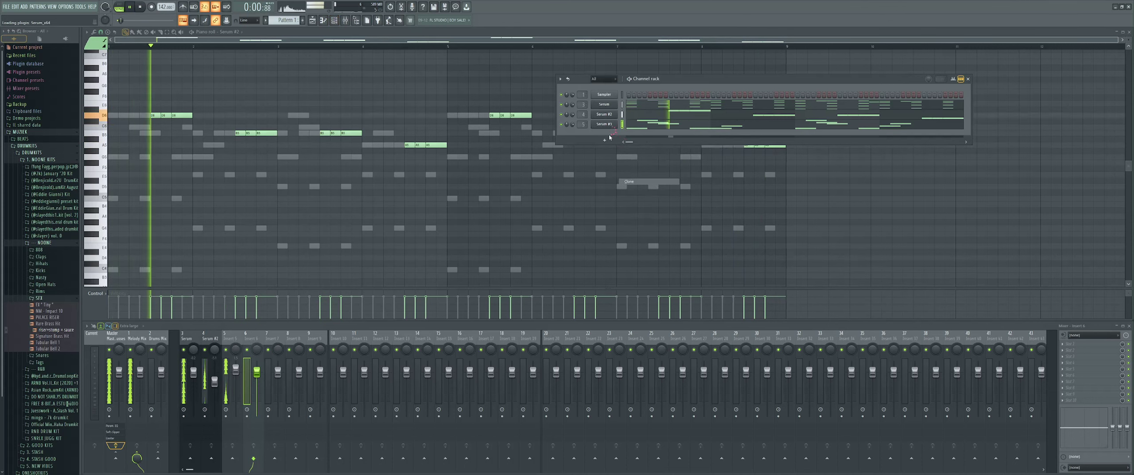
Step: In the Serum #3 piano roll, lower the two notes opening the fourth bar by two semitones each
left_click(230, 32)
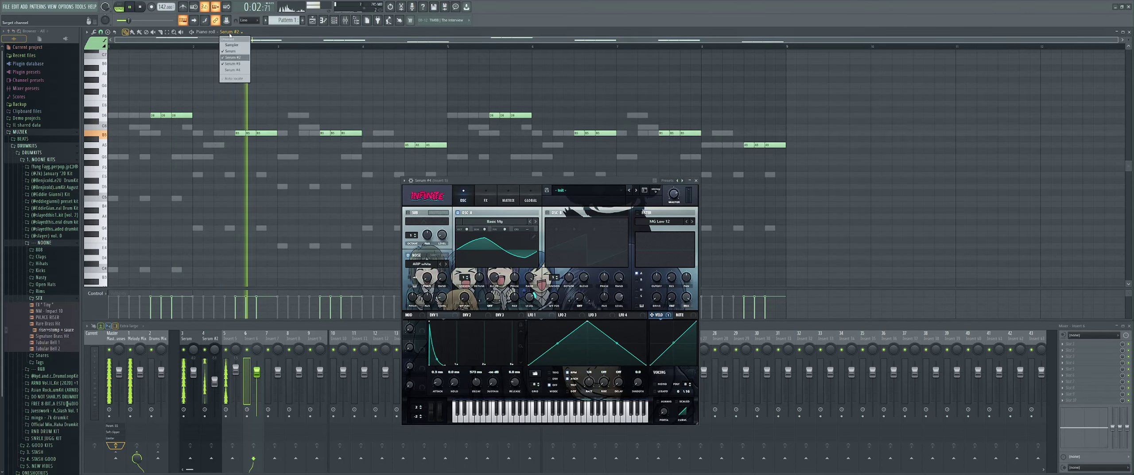
left_click(232, 64)
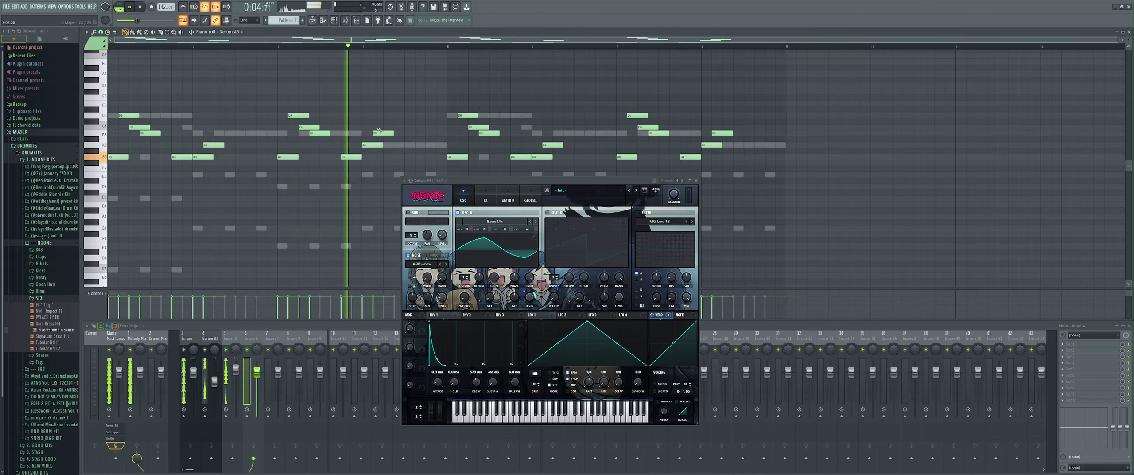
left_click_drag(369, 145, 370, 157)
left_click_drag(375, 133, 374, 145)
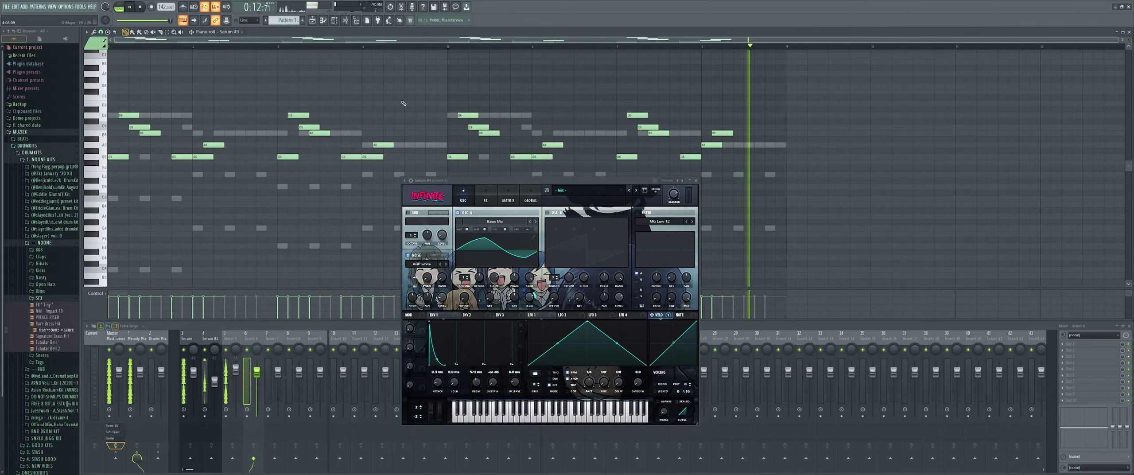
Step: Reset the Serum #4 synth to its initial preset
left_click(636, 190)
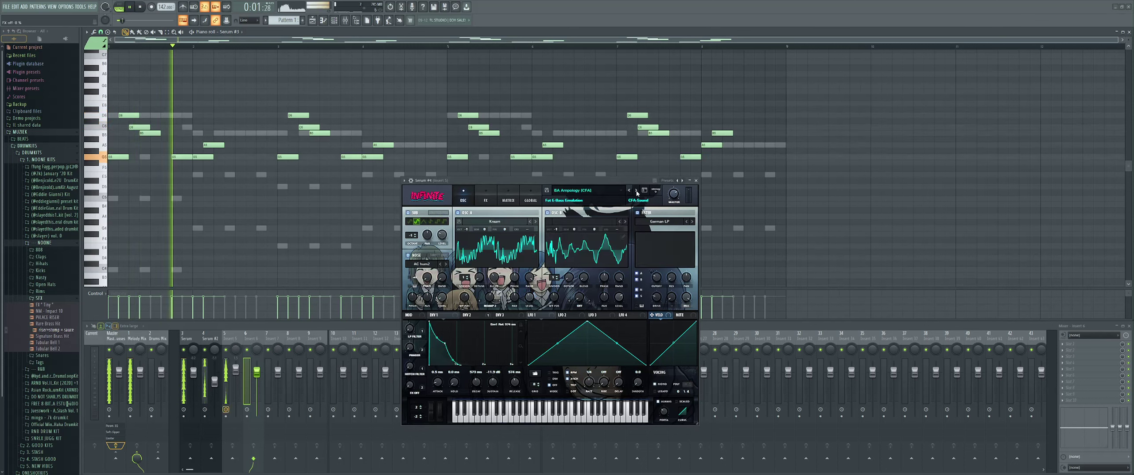
left_click(656, 190)
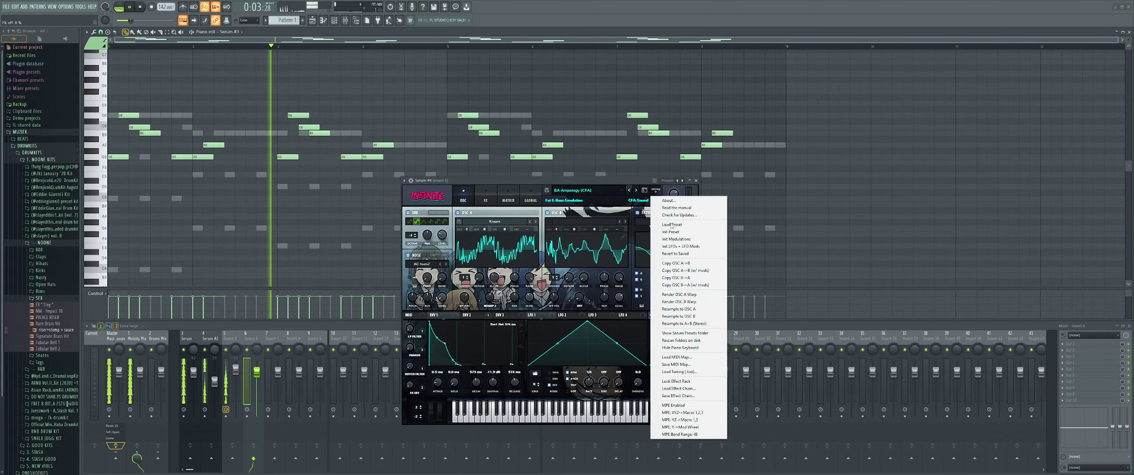
left_click(676, 231)
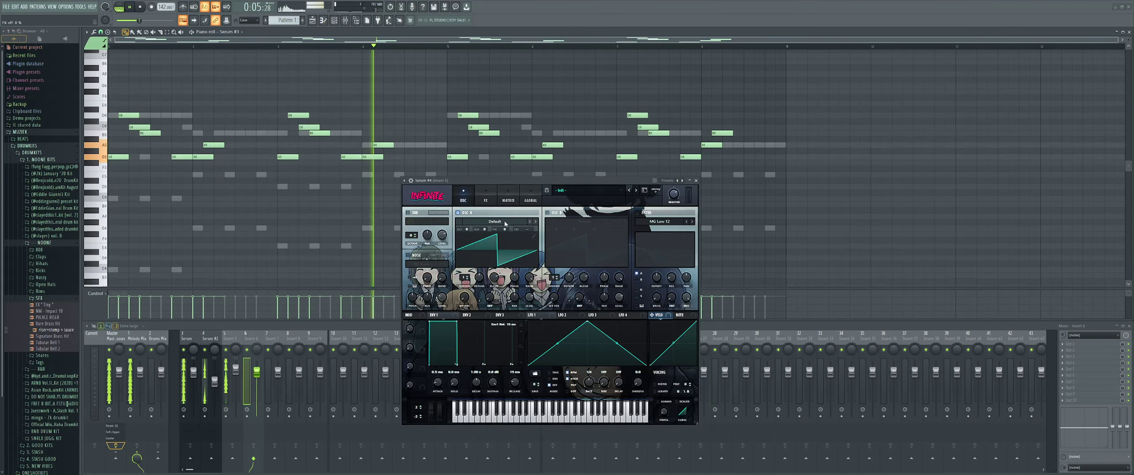
Step: Switch Serum #4's oscillator A to the Analog_BD_Sin wavetable, turn on mono voicing and open the effects page
left_click(535, 223)
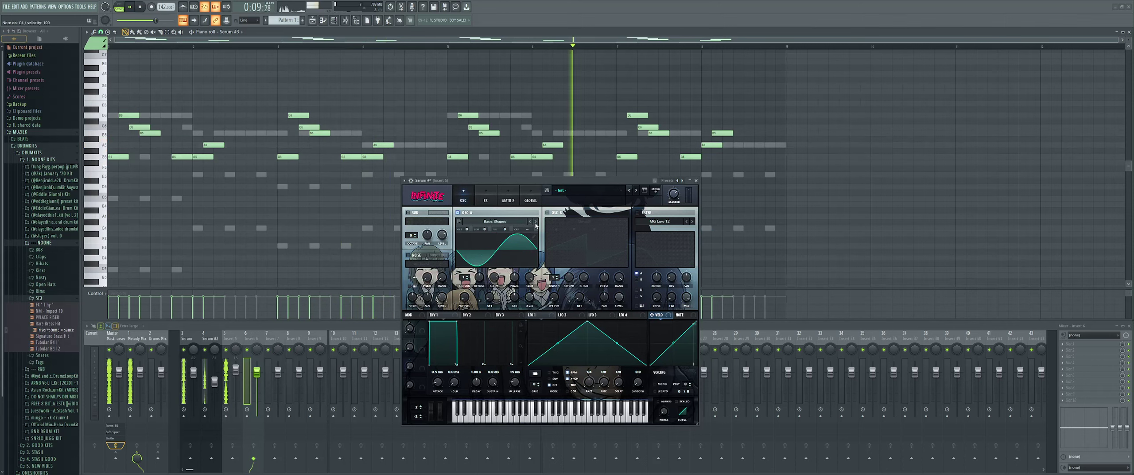
left_click(535, 223)
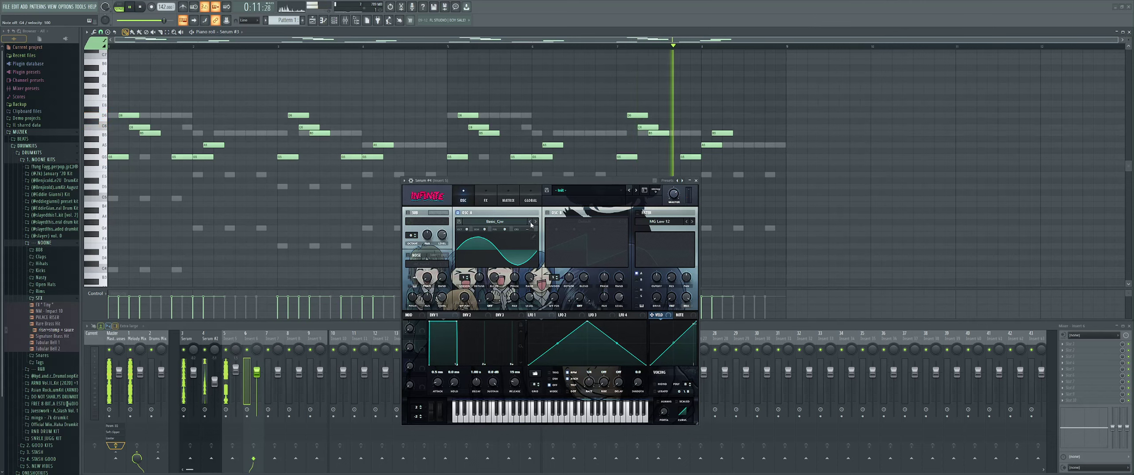
left_click(530, 223)
left_click(530, 223)
left_click(530, 223)
left_click(531, 223)
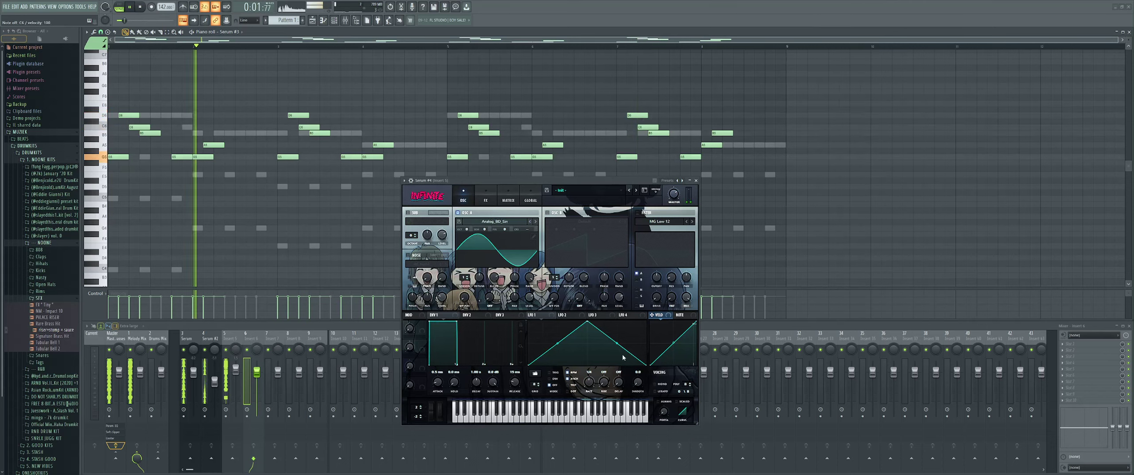
left_click(656, 383)
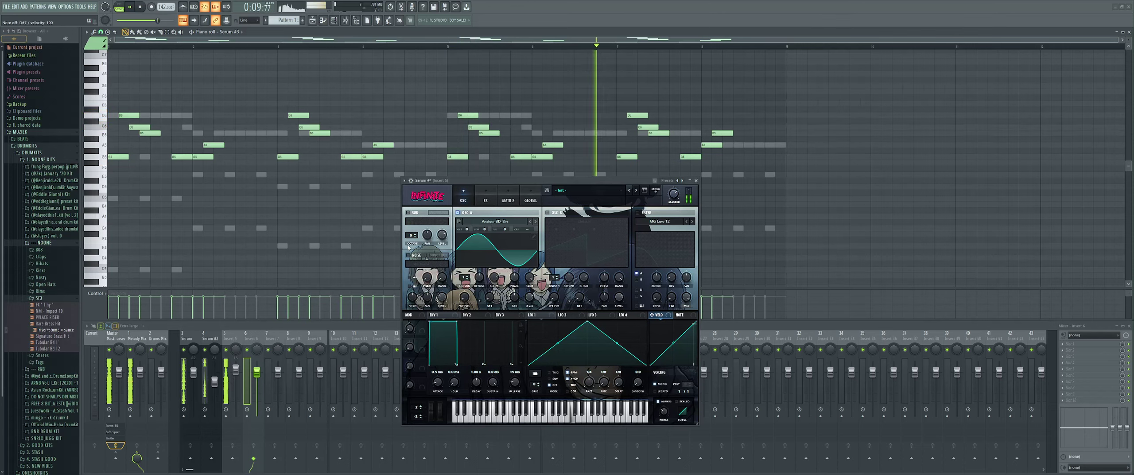
left_click(486, 195)
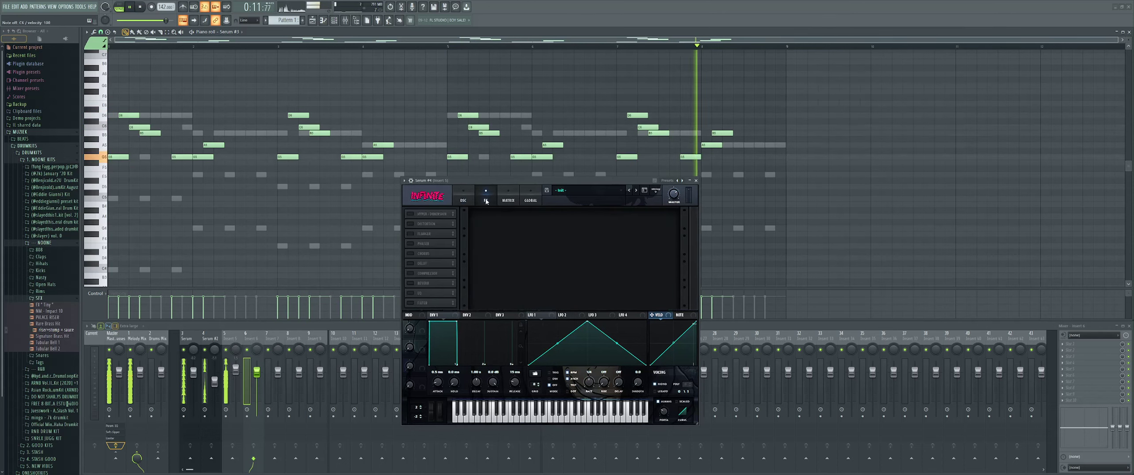
Step: Switch the piano roll to Serum #4 and place three overlapping one-beat notes, half a beat apart, at the start of bar 1
left_click(232, 31)
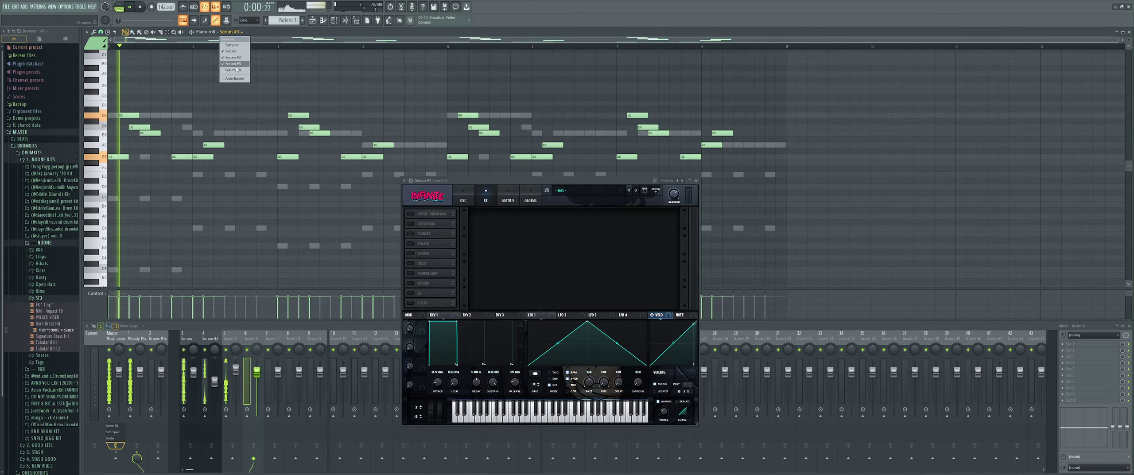
left_click(237, 69)
key("space")
scroll(108, 141, "up", 3, "ctrl")
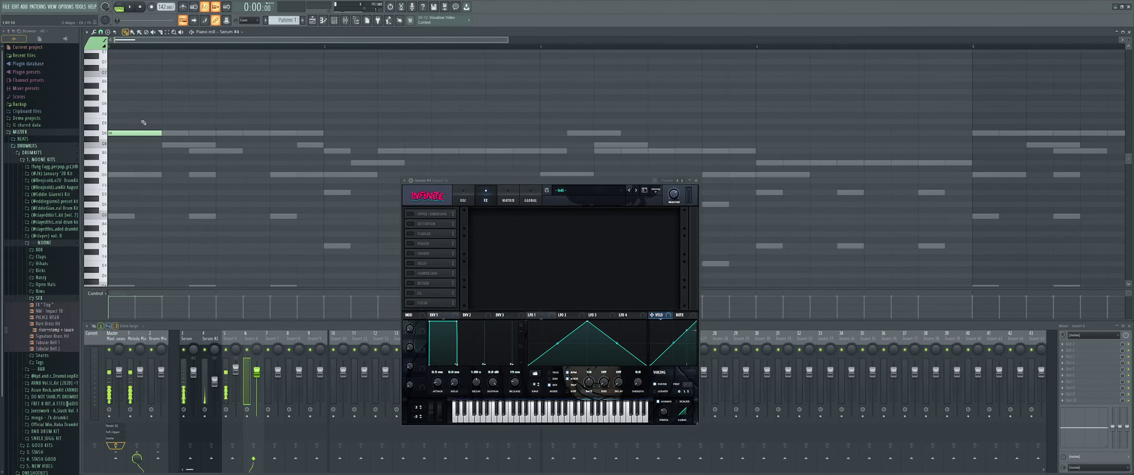
left_click(146, 120)
scroll(169, 133, "up", 2)
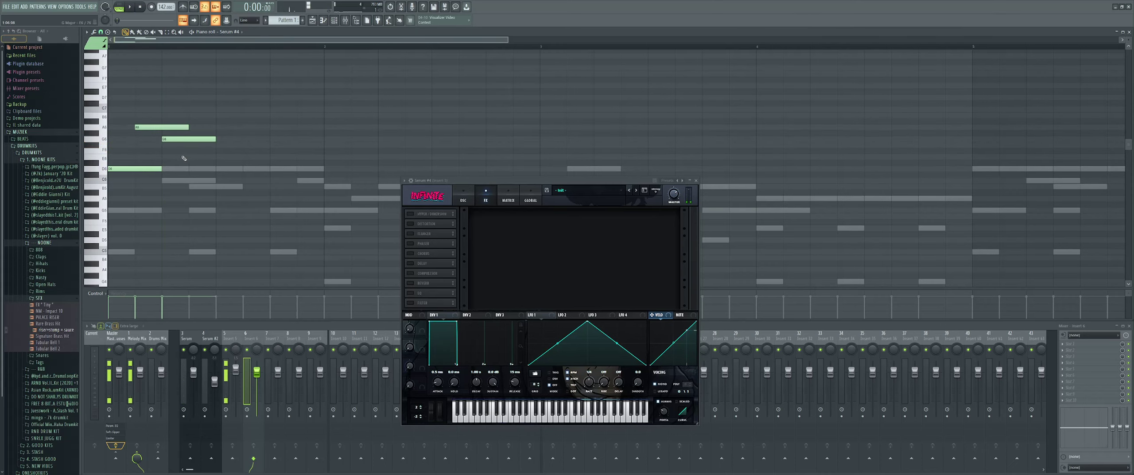
scroll(184, 158, "up", 1)
key("space")
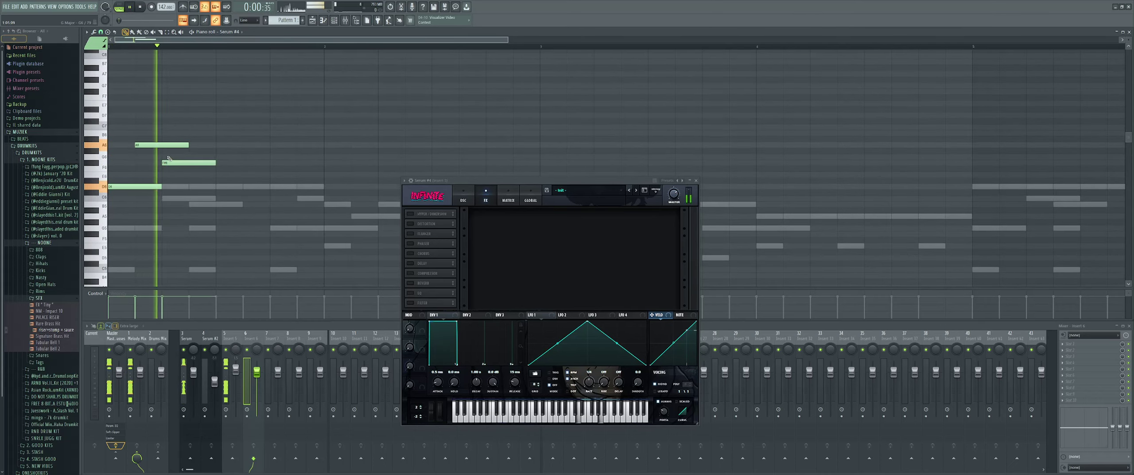
key("space")
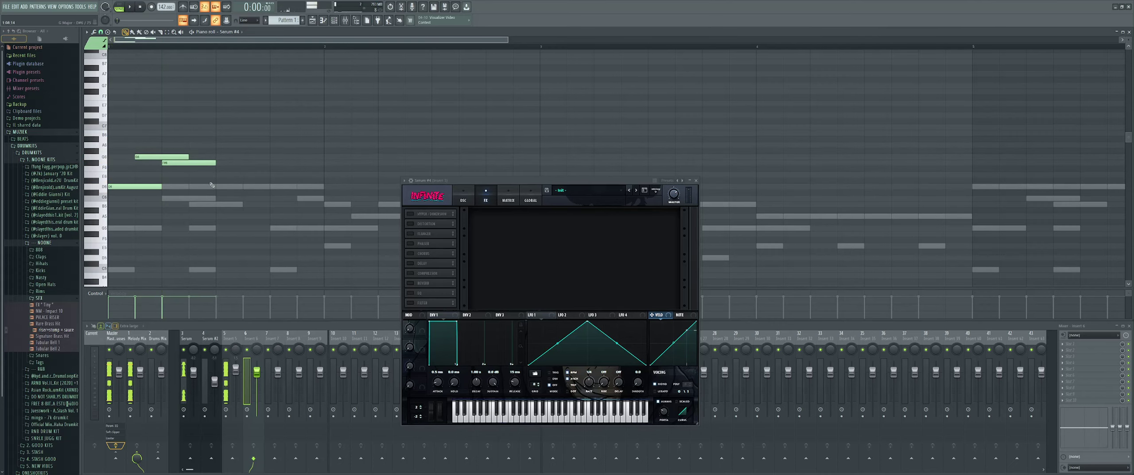
Step: Continue the Serum #4 phrase with four more one-beat notes, running from mid bar 1 into the start of bar 2
left_click(212, 185)
key("space")
scroll(266, 180, "down", 1)
left_click(275, 170)
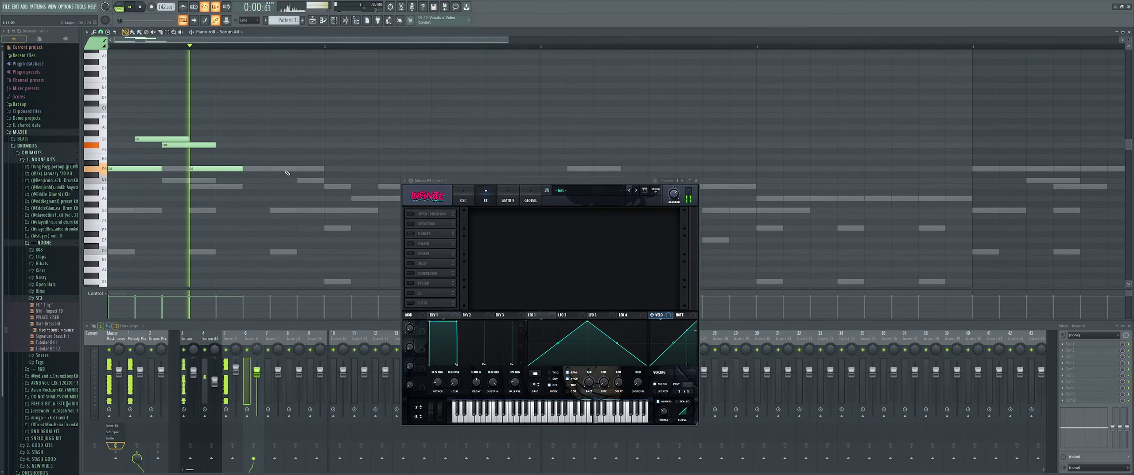
left_click_drag(291, 168, 274, 186)
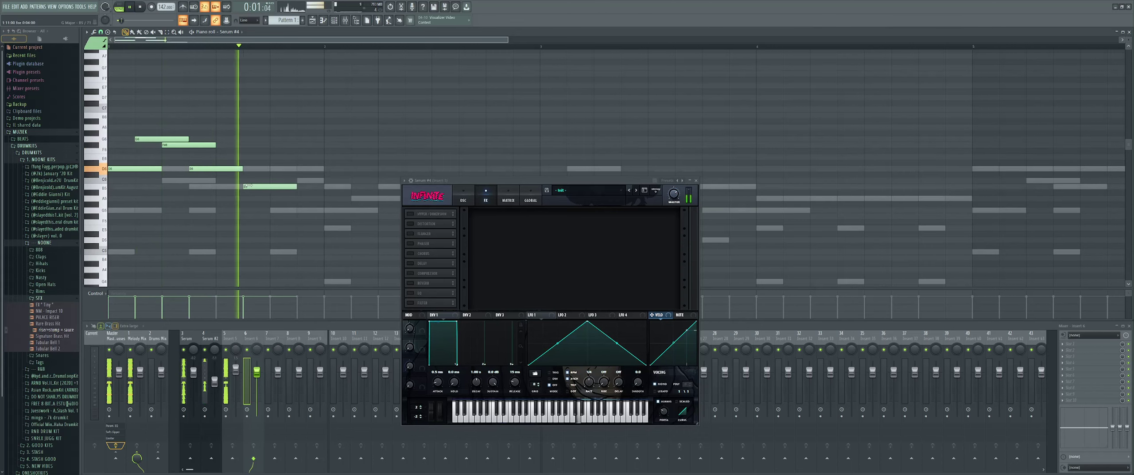
key("space")
scroll(293, 184, "down", 1)
left_click(306, 163)
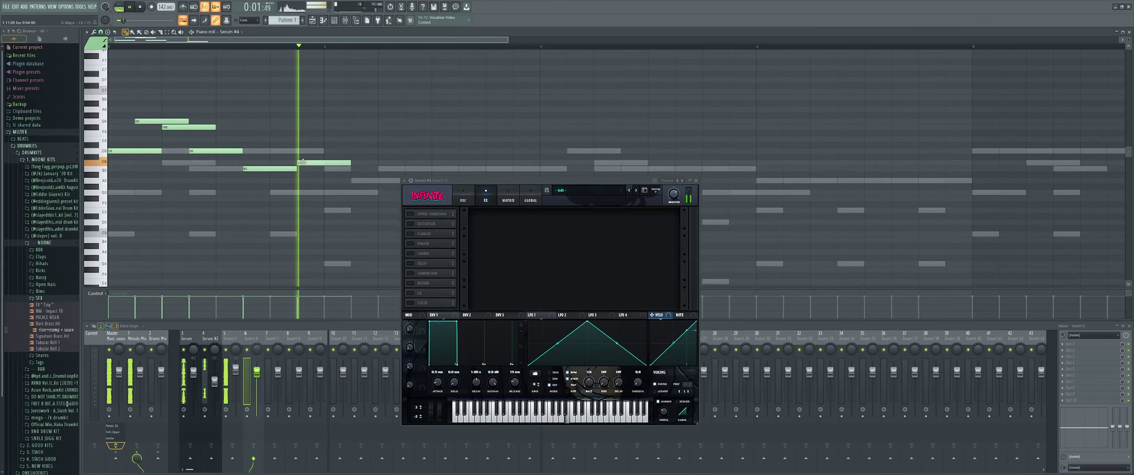
left_click(357, 169)
Step: Duplicate the two-bar Serum #4 phrase into bars 3 and 4
scroll(355, 182, "down", 3)
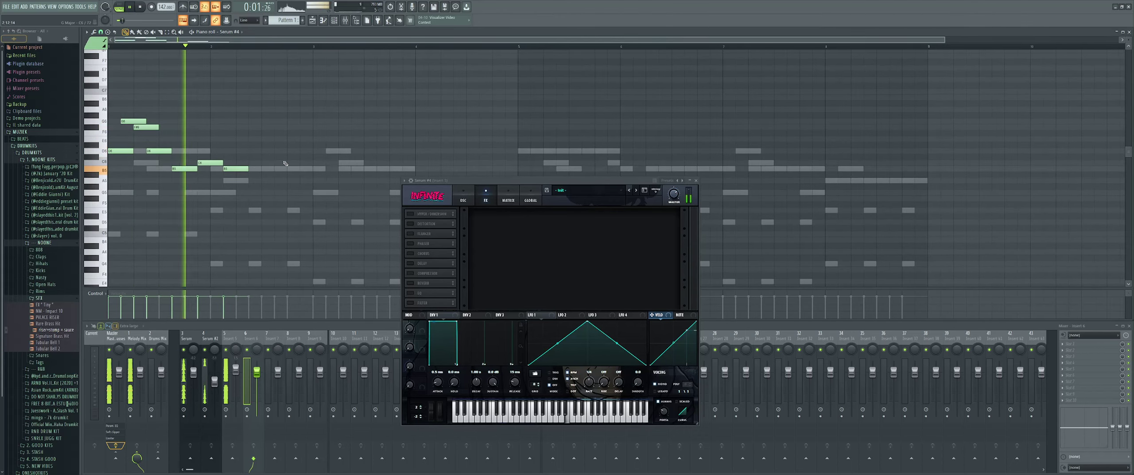
scroll(271, 163, "down", 1)
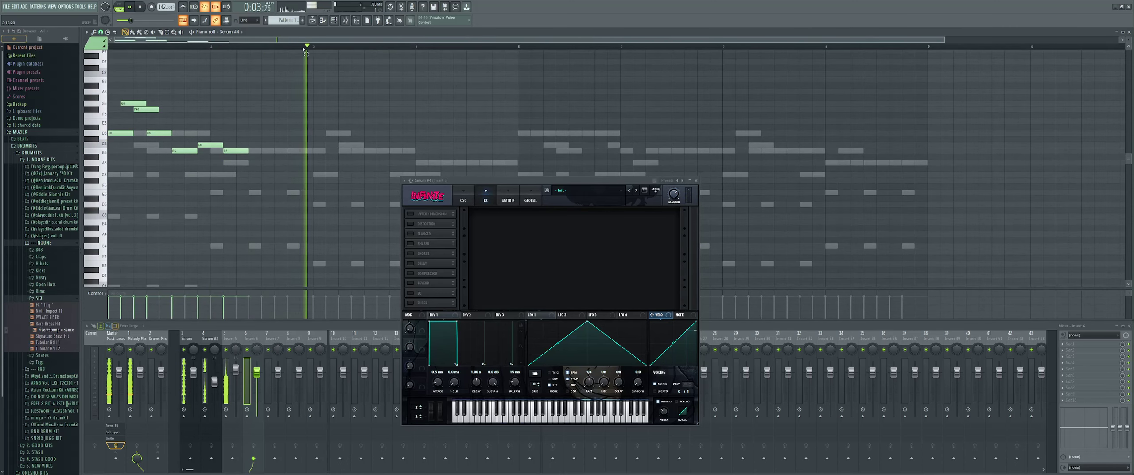
key("ctrl+b")
scroll(422, 128, "down", 2)
key("space")
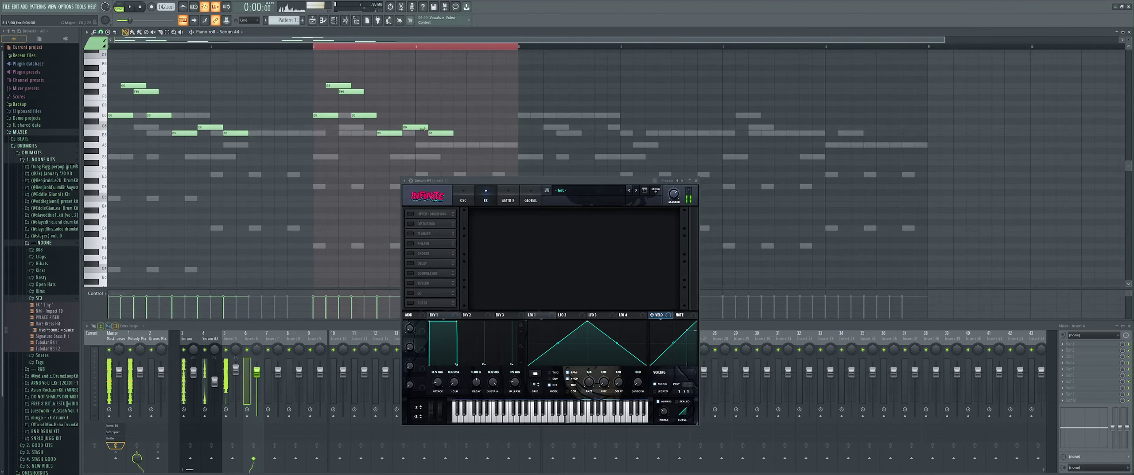
Step: Vary the duplicated phrase by changing note pitches and replacing one bar 3 note with two lower notes half a beat apart
scroll(429, 125, "up", 2)
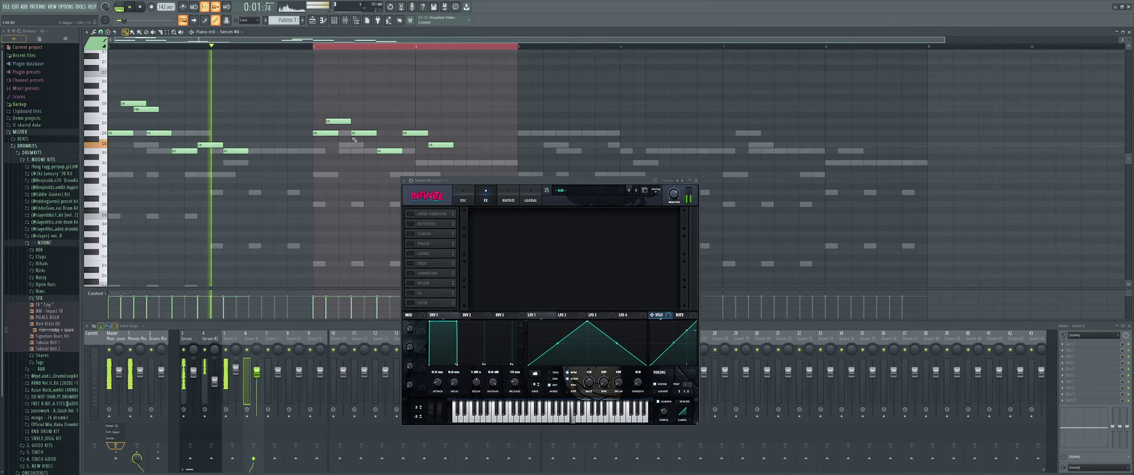
right_click(358, 135)
left_click(344, 145)
left_click(357, 151)
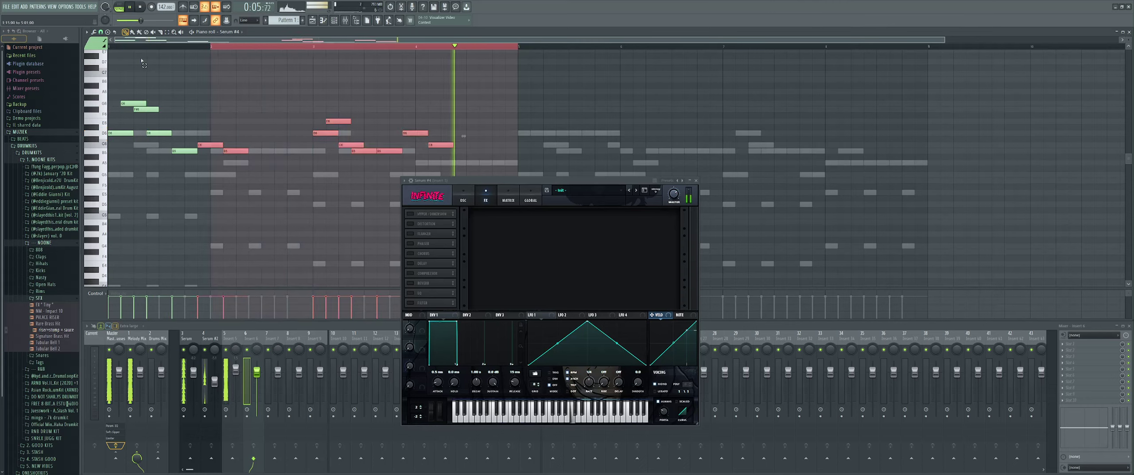
Step: Duplicate the four-bar Serum #4 phrase into the following four bars and clear the time selection
key("space")
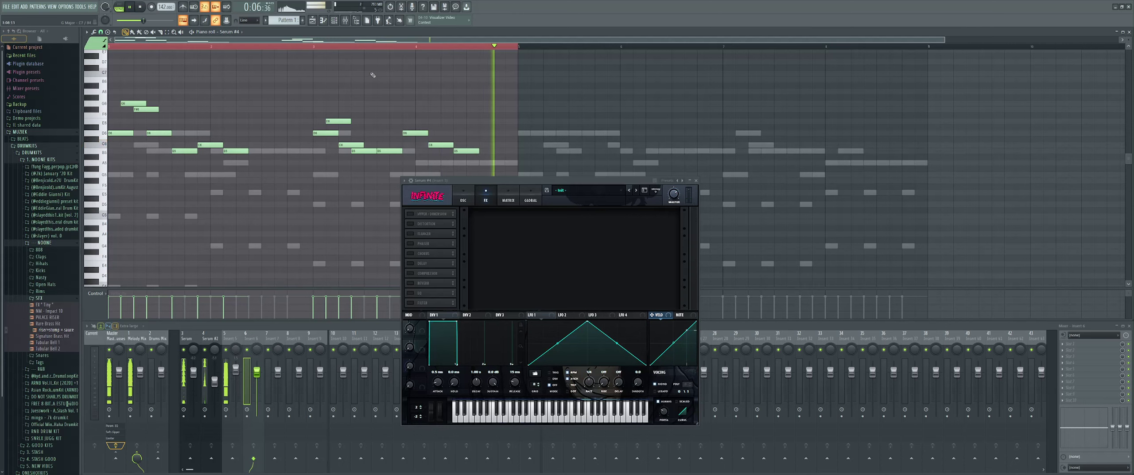
key("ctrl+b")
left_click(522, 47)
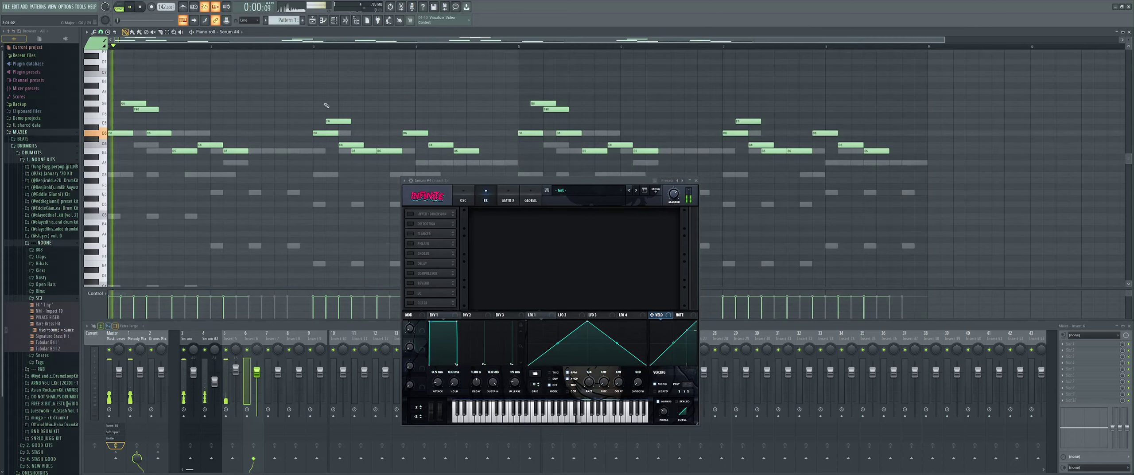
Step: Load a lead preset from the user serum bank vol. 2 into Serum #4 and close the synth window
left_click(588, 190)
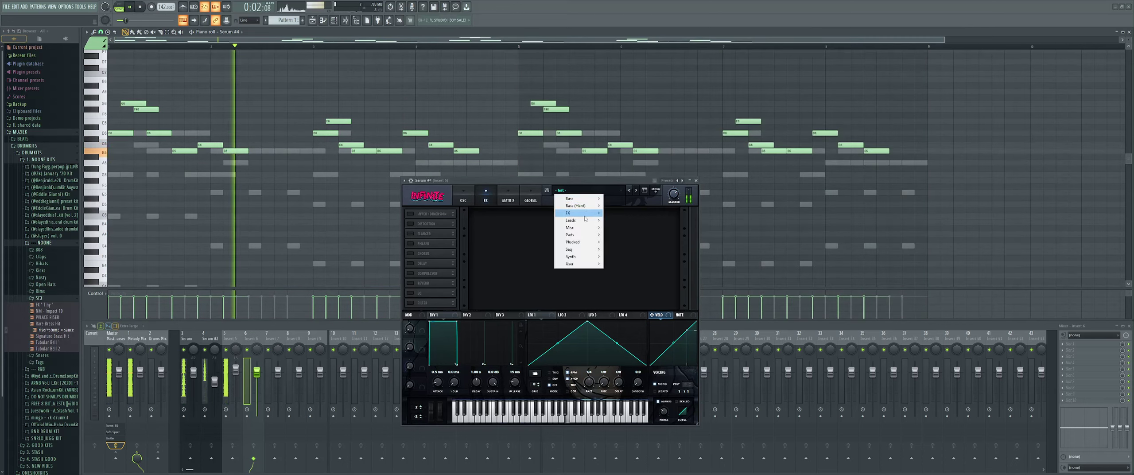
mouse_move(576, 264)
mouse_move(652, 457)
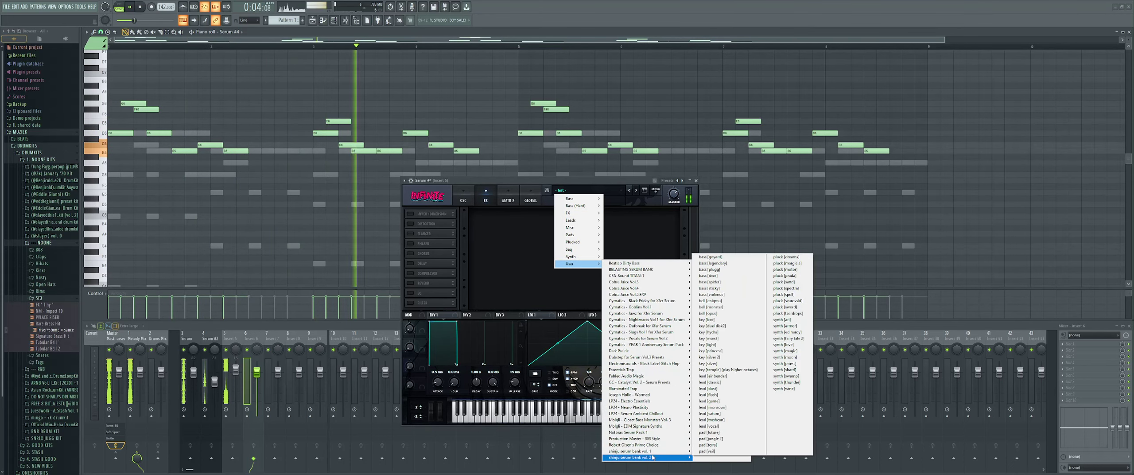
mouse_move(719, 462)
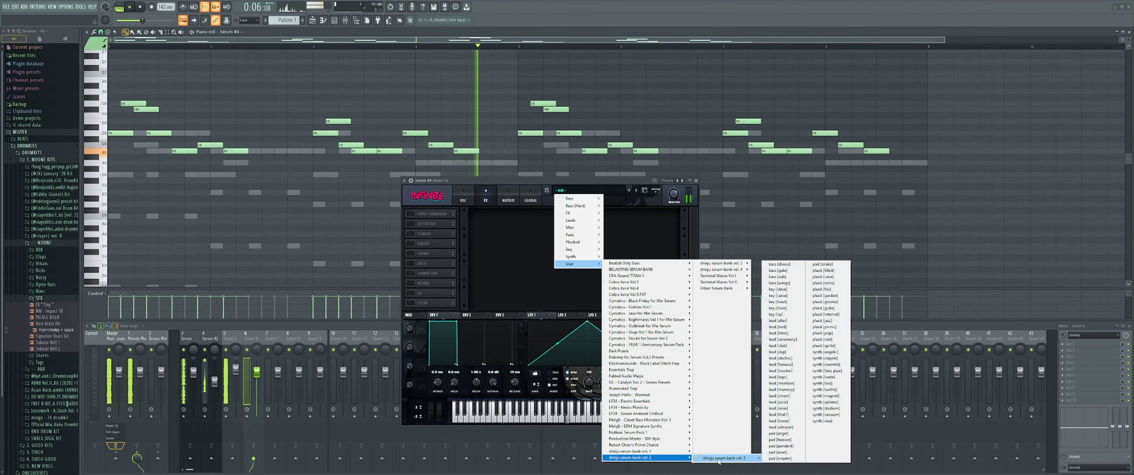
left_click(785, 346)
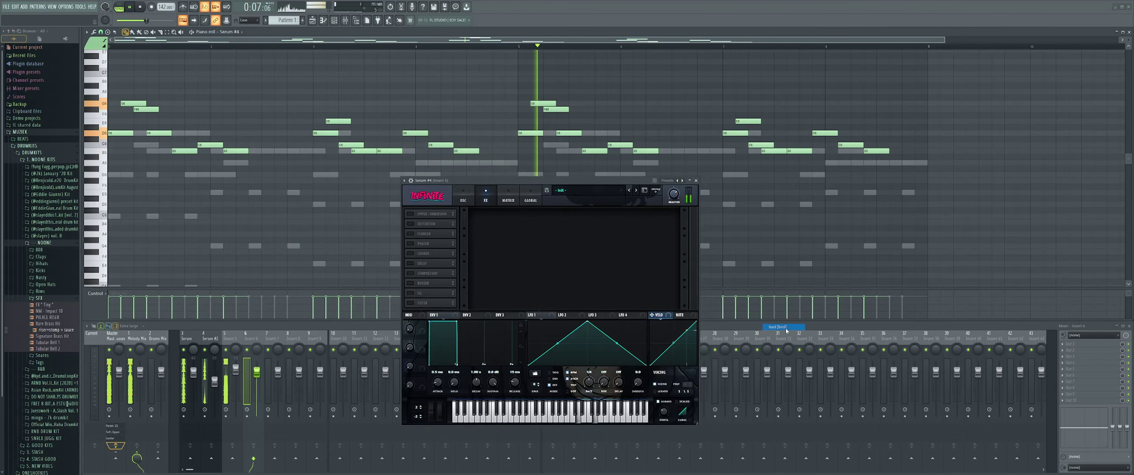
left_click(463, 196)
left_click(696, 182)
Step: Shorten the first two Serum #4 notes of bars 3 and 7 to half a beat
scroll(494, 210, "up", 1)
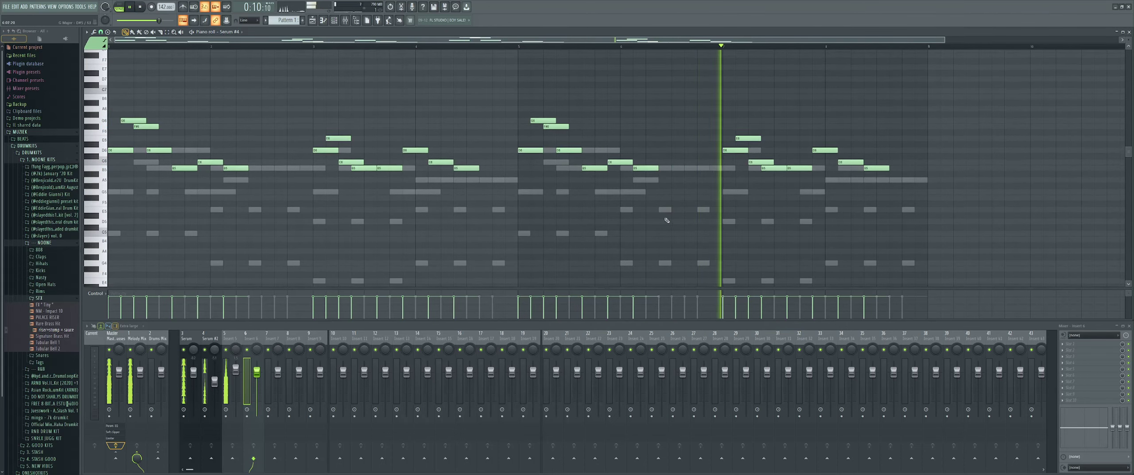
scroll(499, 209, "down", 2)
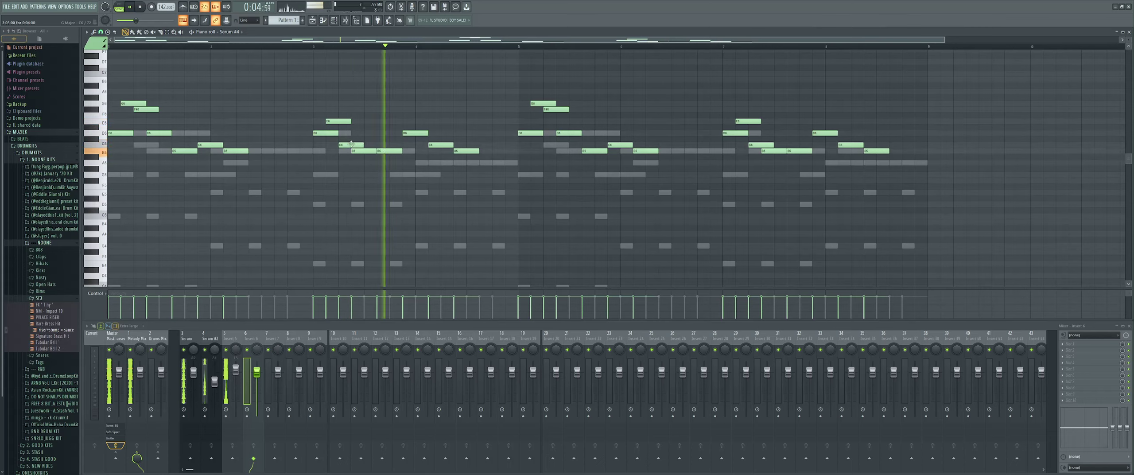
key("ctrl+a")
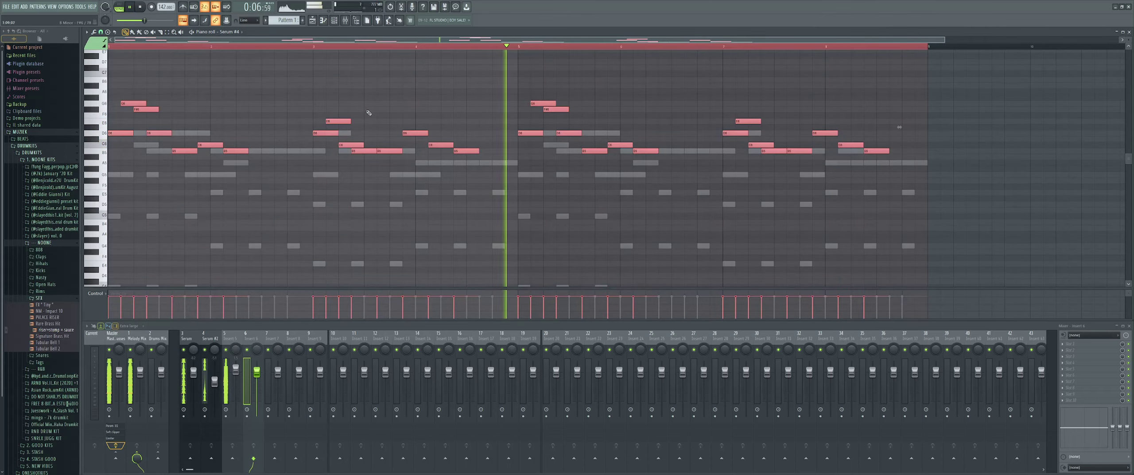
key("ctrl+d")
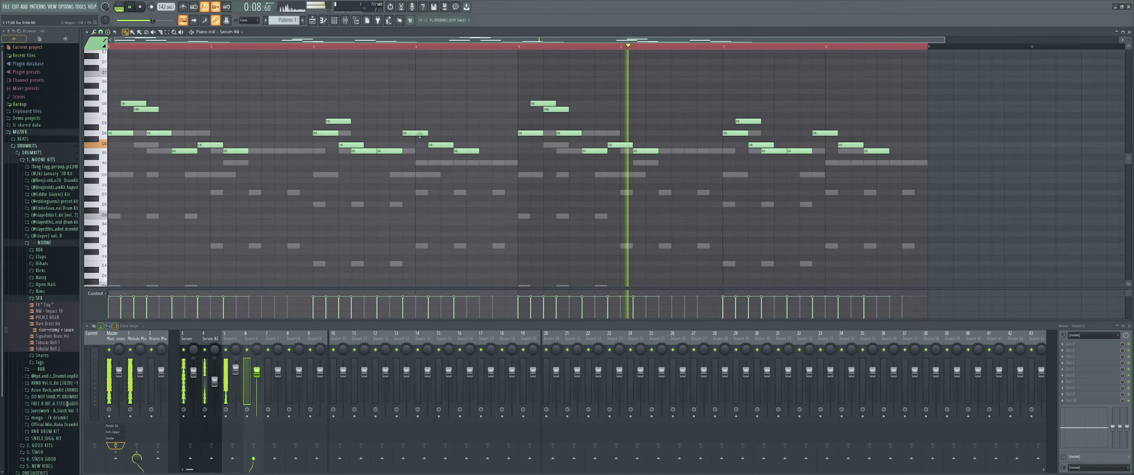
left_click_drag(720, 115, 763, 136)
left_click_drag(346, 142, 337, 120)
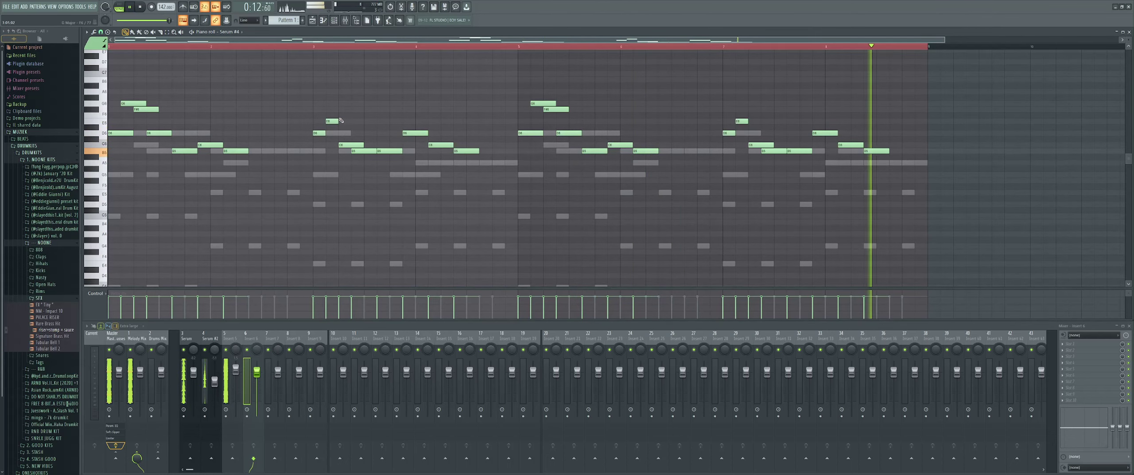
Step: Shorten the first three Serum #4 notes of bars 1 and 5 to half a beat
key("ctrl+a")
left_click_drag(165, 95, 132, 112)
left_click_drag(668, 118, 555, 109)
left_click(152, 91, "ctrl")
left_click(126, 133, "ctrl")
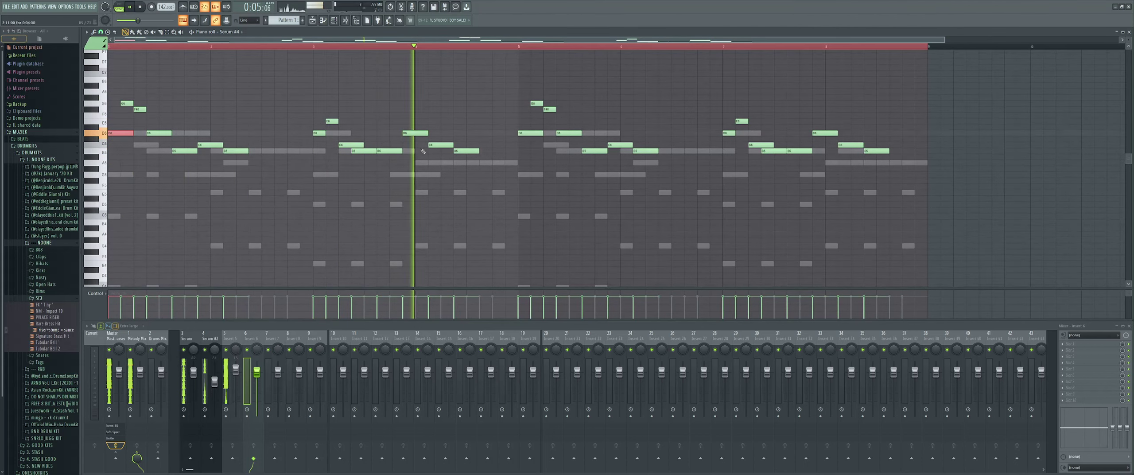
left_click(533, 134, "ctrl+shift")
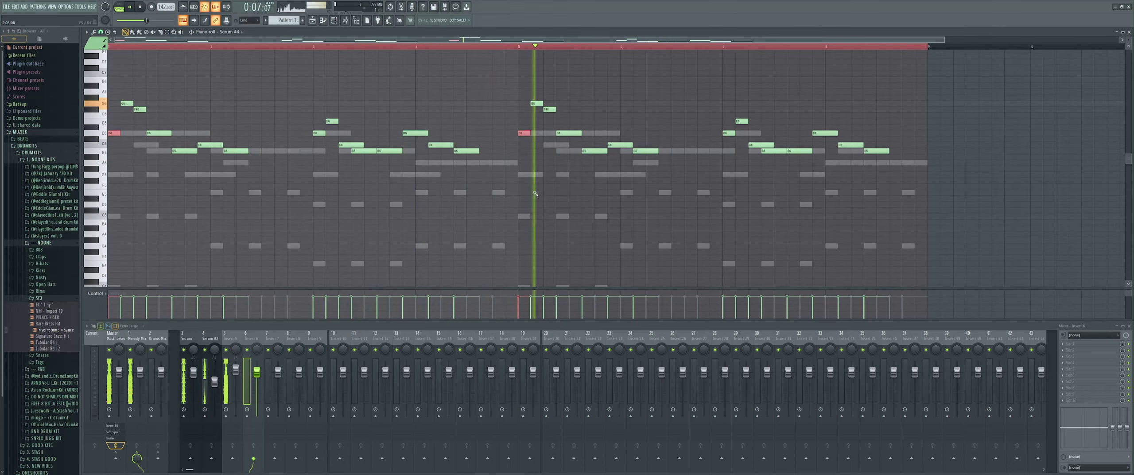
scroll(554, 181, "up", 1)
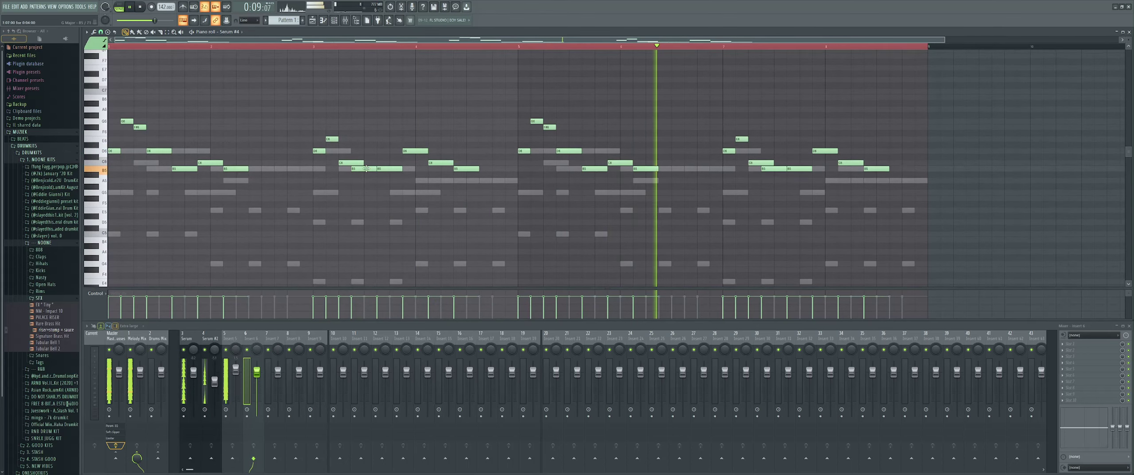
Step: Shorten the third Serum #4 note of bars 3 and 7 to half a beat and merge the two repeated notes after each into one
left_click_drag(362, 163, 349, 163)
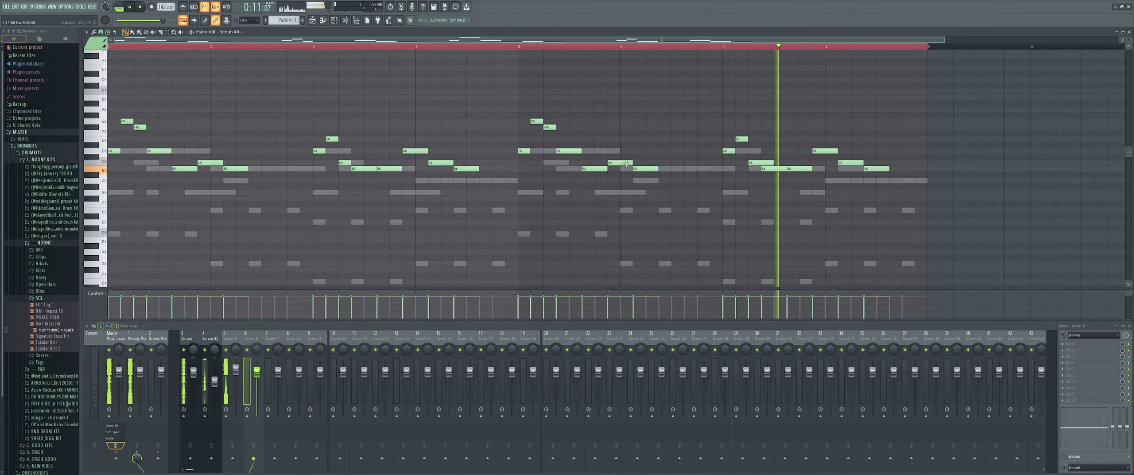
left_click_drag(752, 163, 811, 169)
right_click(798, 169)
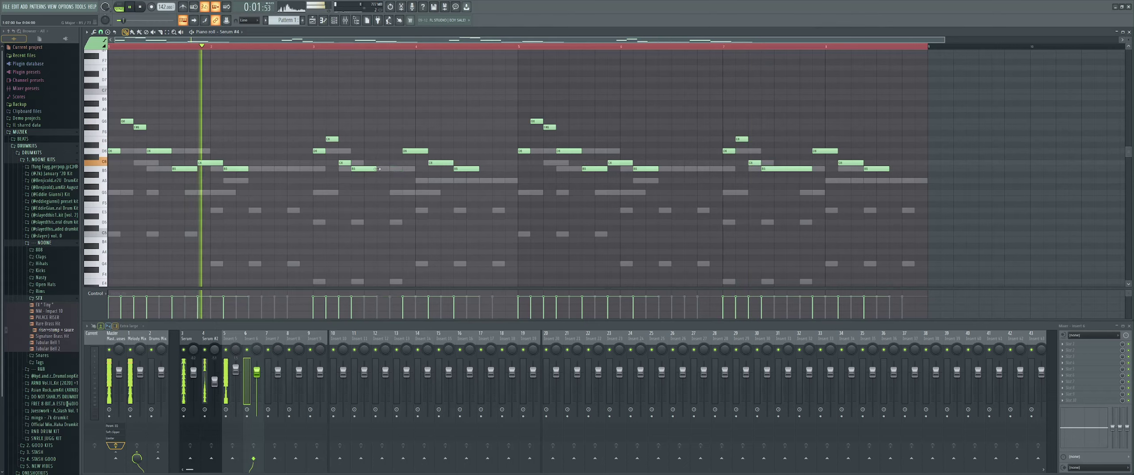
left_click_drag(377, 169, 401, 170)
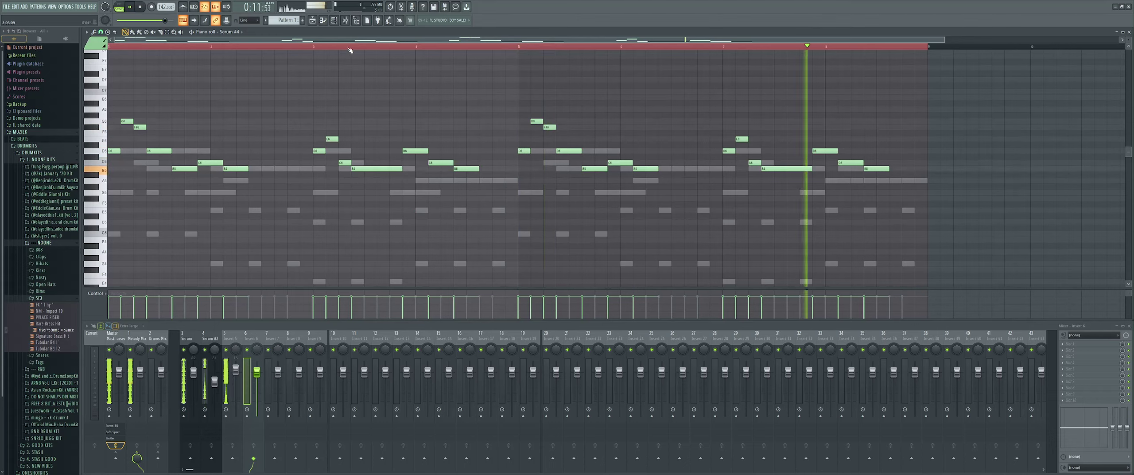
Step: Clone the Serum #4 channel in the channel rack to add another Serum layer
left_click(335, 21)
right_click(604, 133)
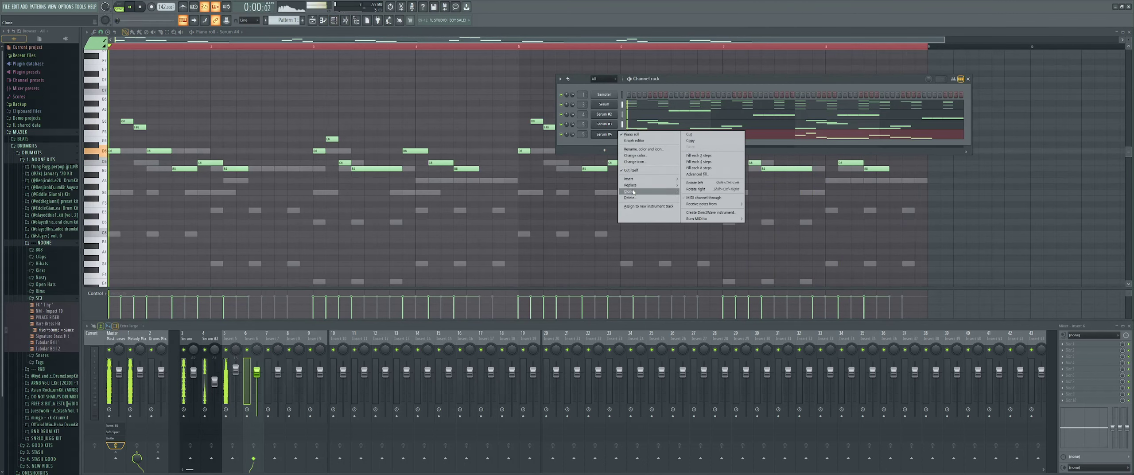
left_click(634, 191)
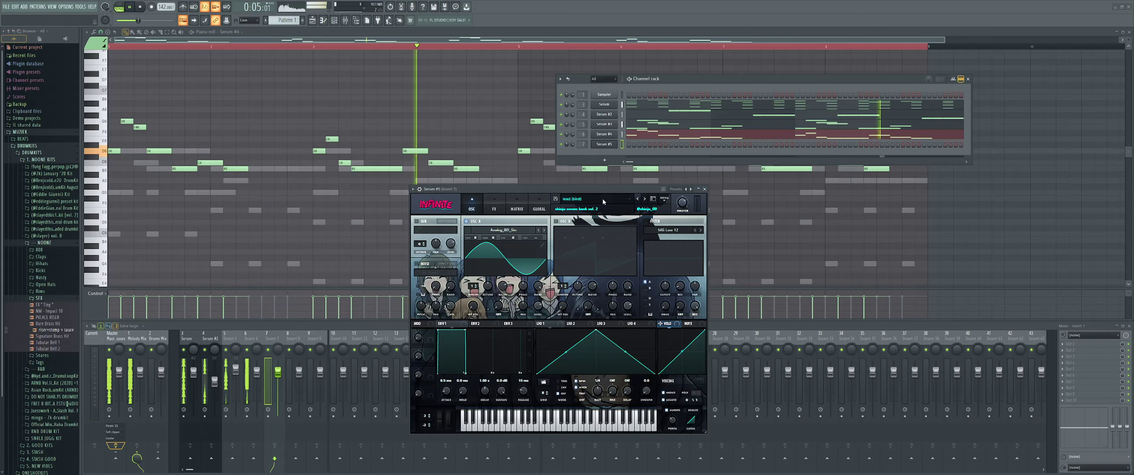
Step: Initialize the Serum #5 preset and audition wavetables in oscillator A, stopping at the sine-shaped one
left_click(657, 199)
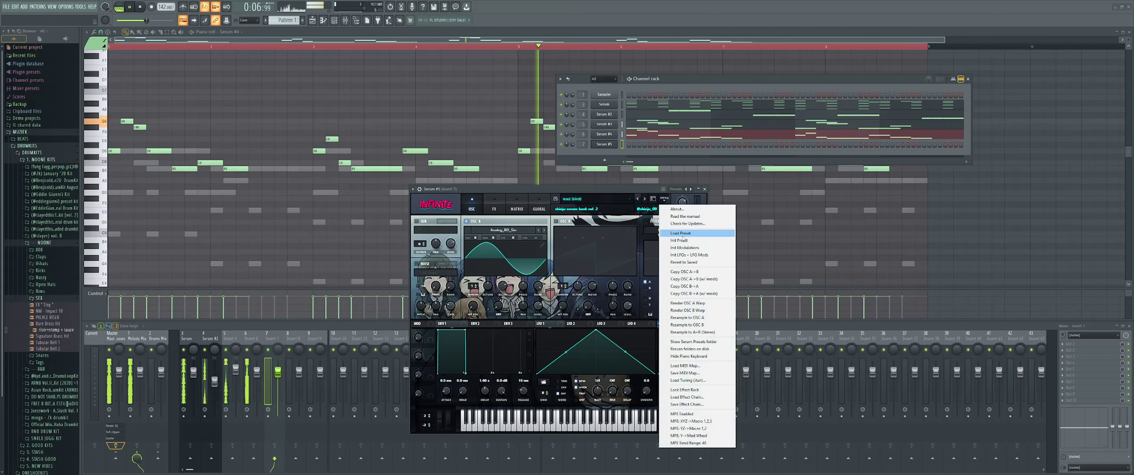
left_click(684, 242)
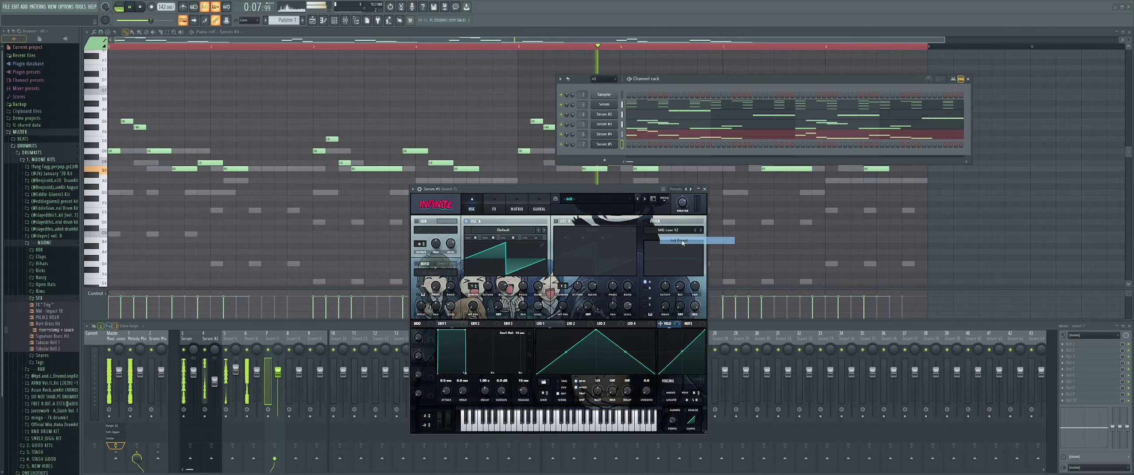
left_click(545, 230)
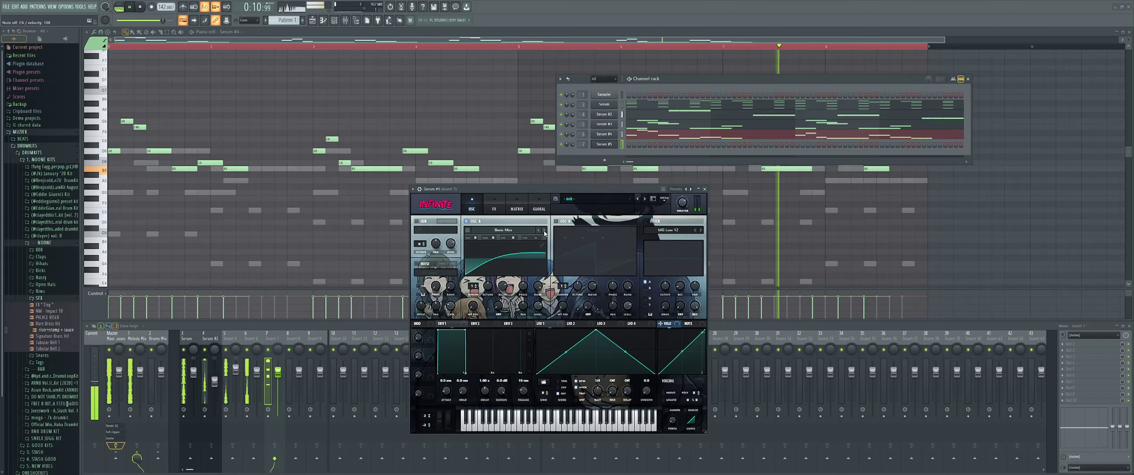
left_click(544, 230)
left_click(544, 230)
left_click(544, 231)
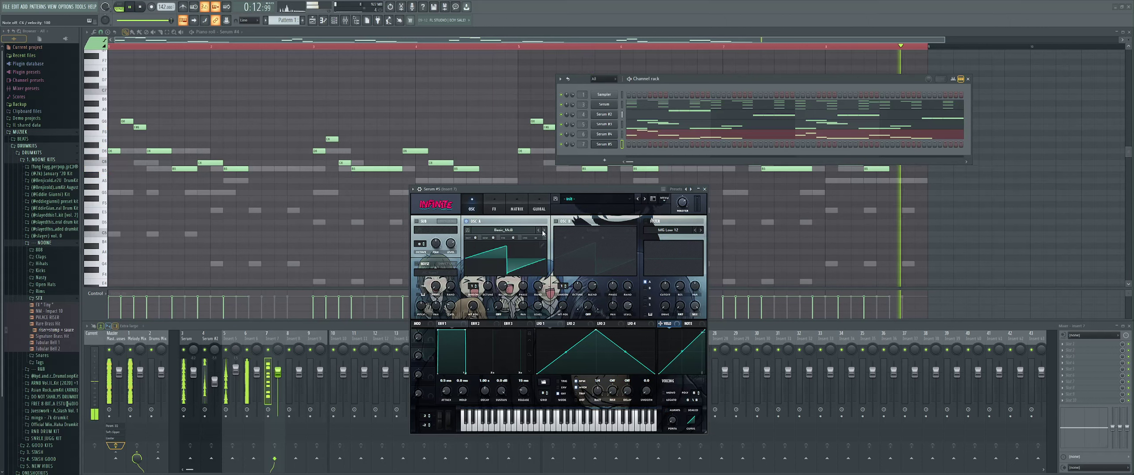
left_click(539, 231)
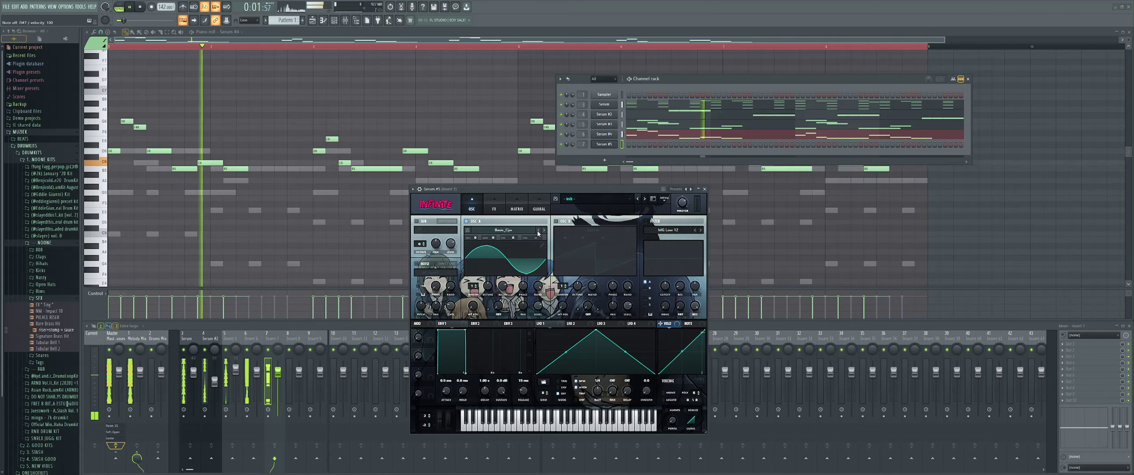
left_click(544, 231)
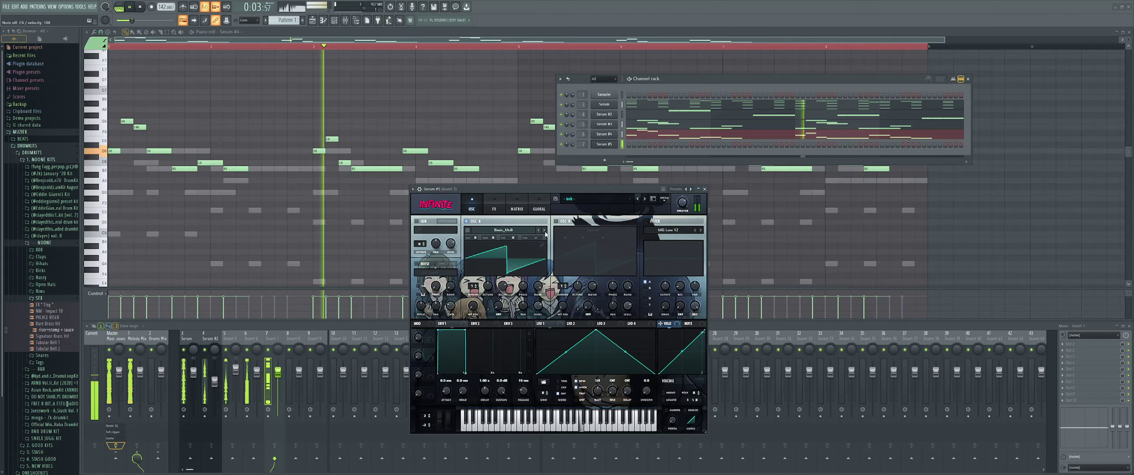
left_click(544, 230)
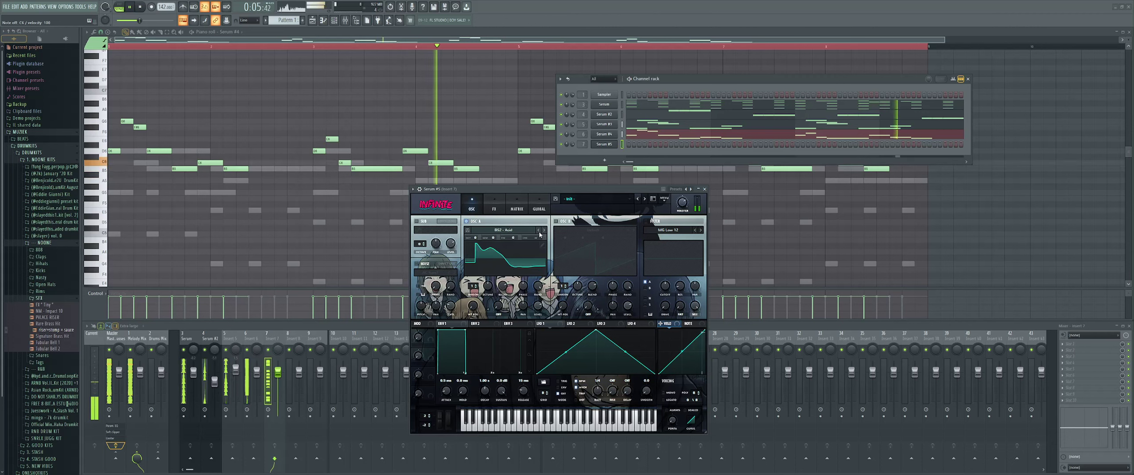
left_click(539, 231)
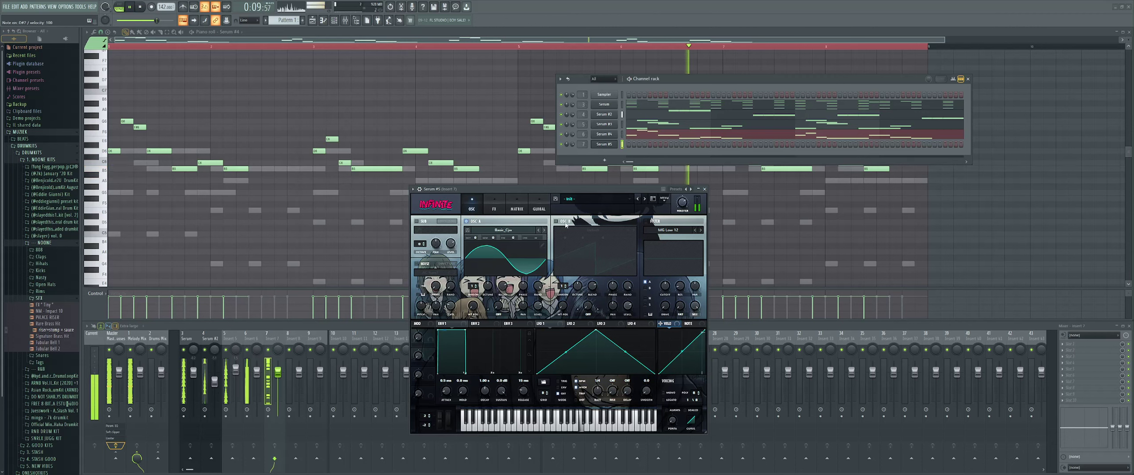
Step: Draw a four-note, two-beat chord at the start of bar 1 in the Serum #5 piano roll and stop playback
right_click(616, 143)
left_click(630, 146)
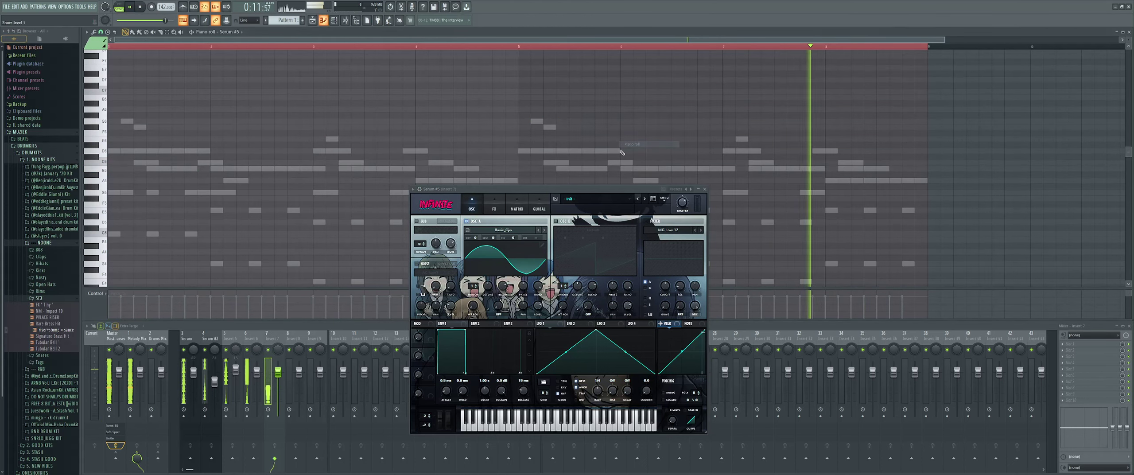
scroll(122, 243, "down", 3)
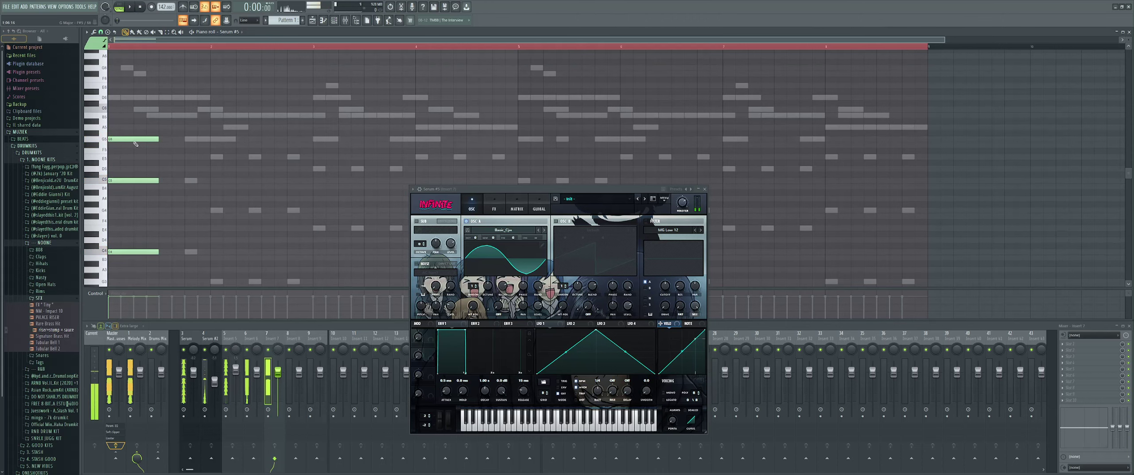
scroll(111, 117, "up", 2)
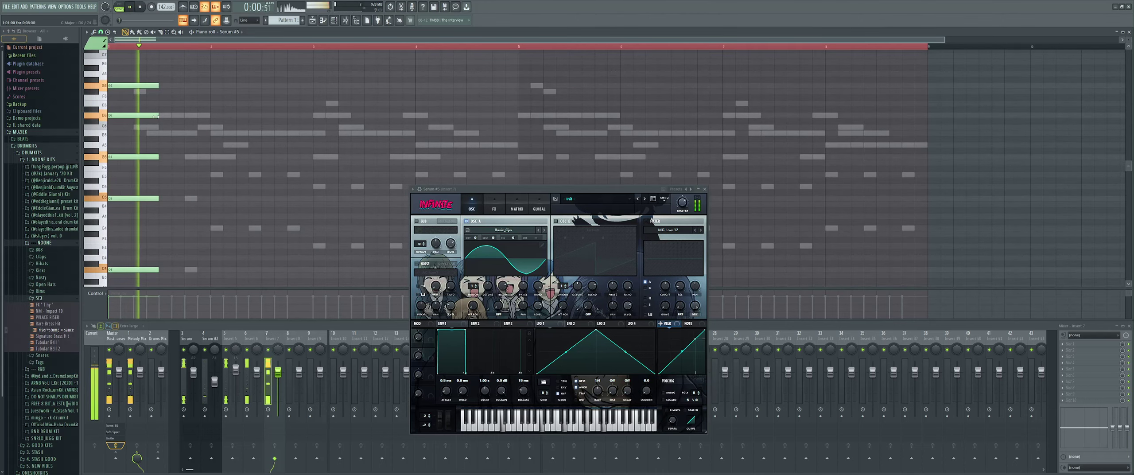
scroll(147, 201, "up", 2)
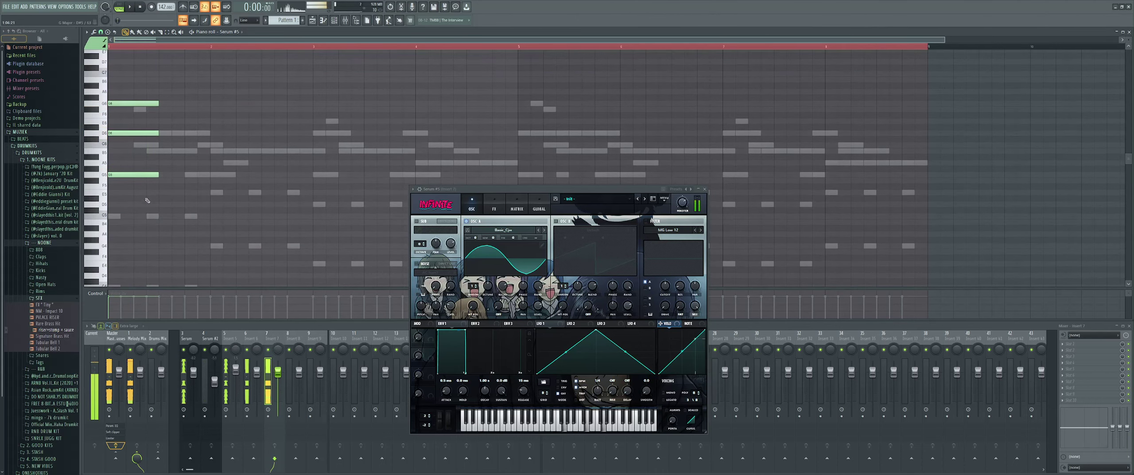
scroll(154, 215, "down", 2)
key("space")
Step: Load the pluck [dreams] preset from the user serum bank vol. 1 into Serum #5 and start playback
left_click(576, 199)
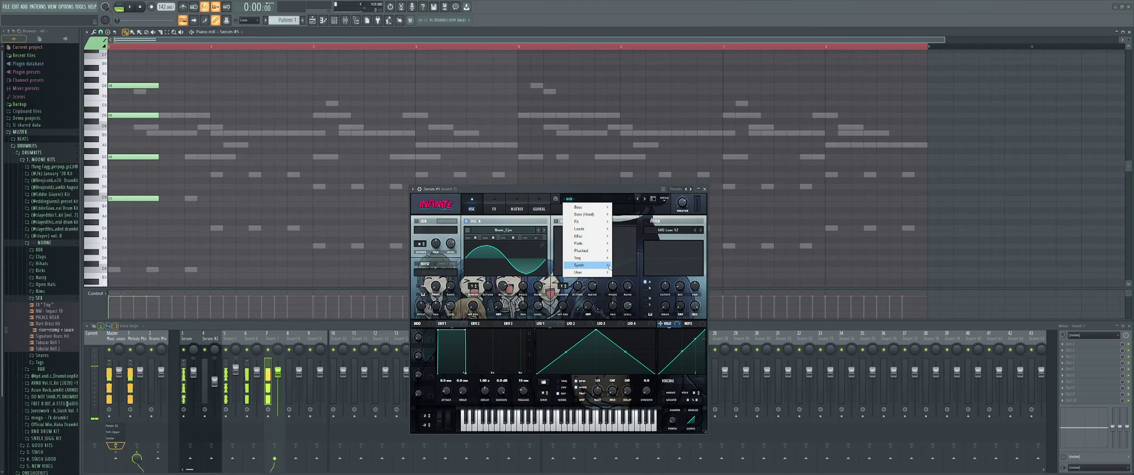
mouse_move(601, 276)
mouse_move(730, 275)
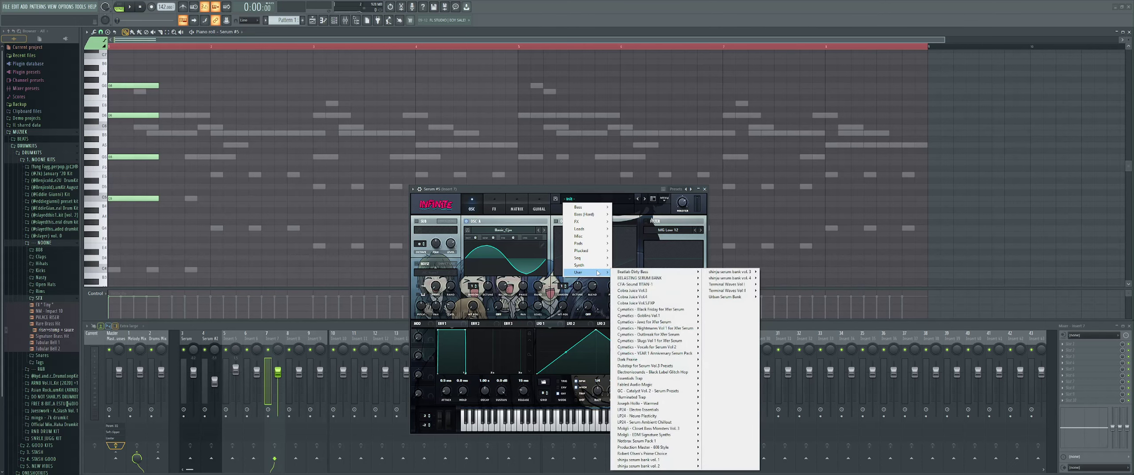
mouse_move(659, 460)
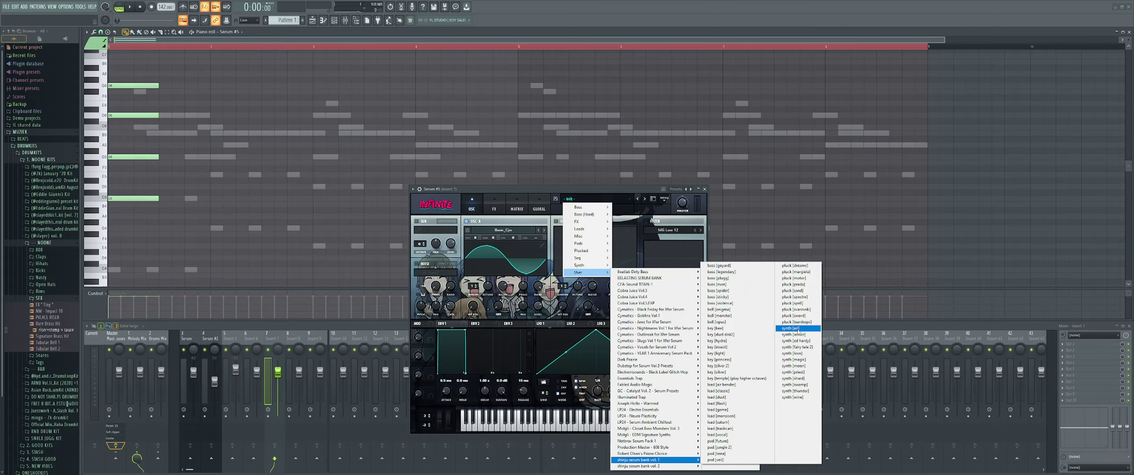
left_click(798, 267)
key("space")
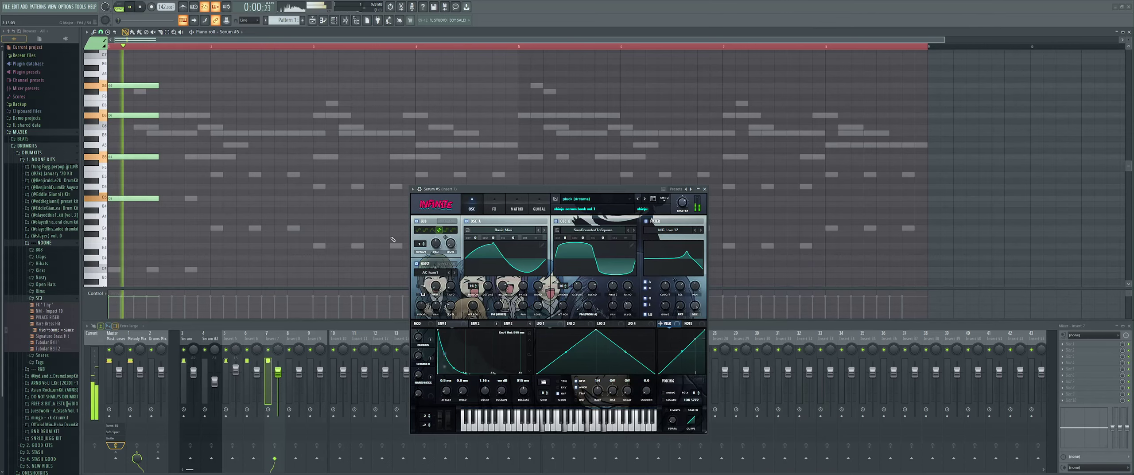
Step: Draw three-note, two-beat Serum #5 chords at the start of bars 2 and 4
scroll(177, 200, "up", 2)
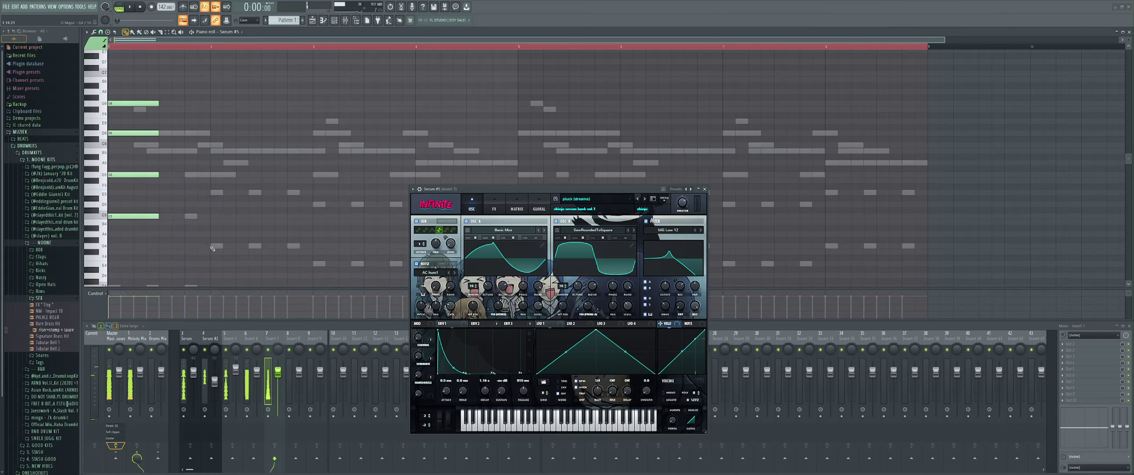
scroll(230, 176, "up", 2)
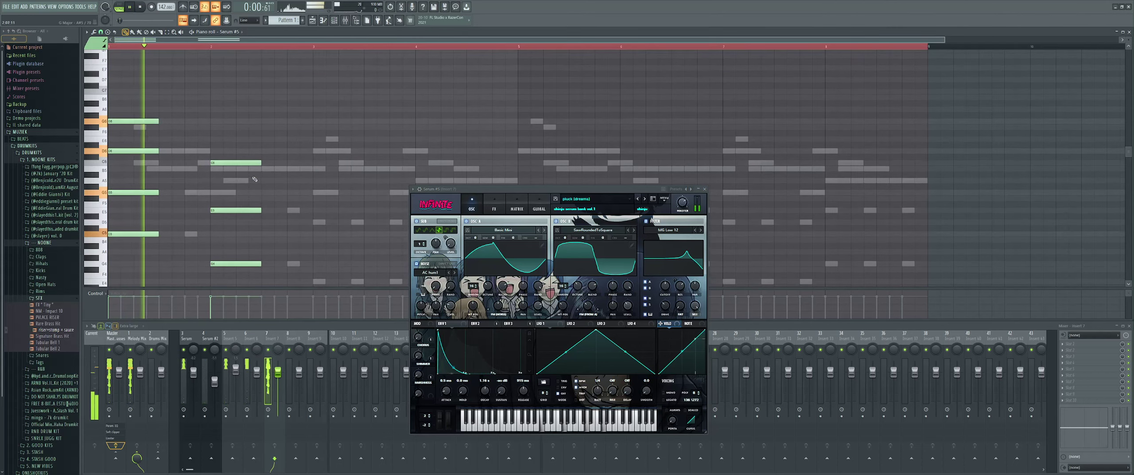
scroll(239, 170, "down", 2)
scroll(262, 161, "down", 2)
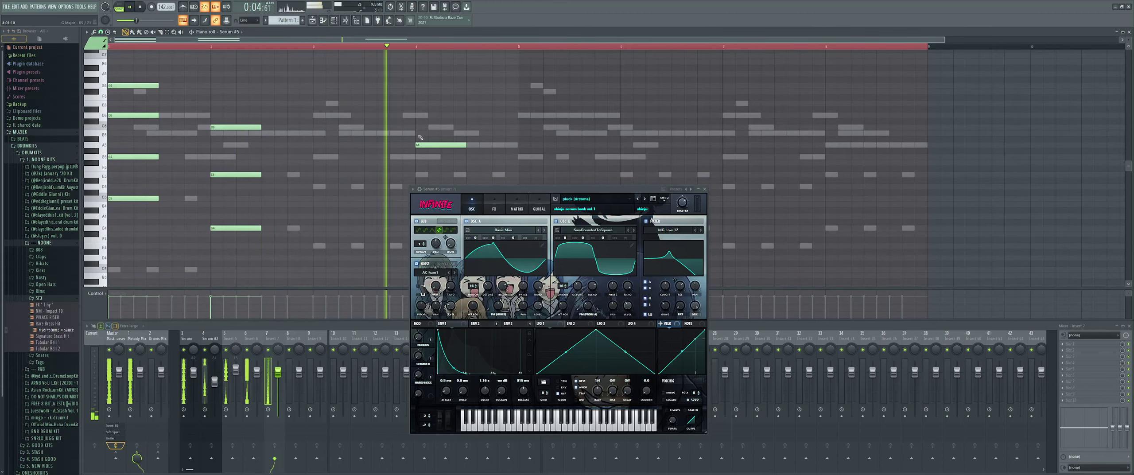
scroll(435, 159, "down", 1)
scroll(435, 160, "down", 6)
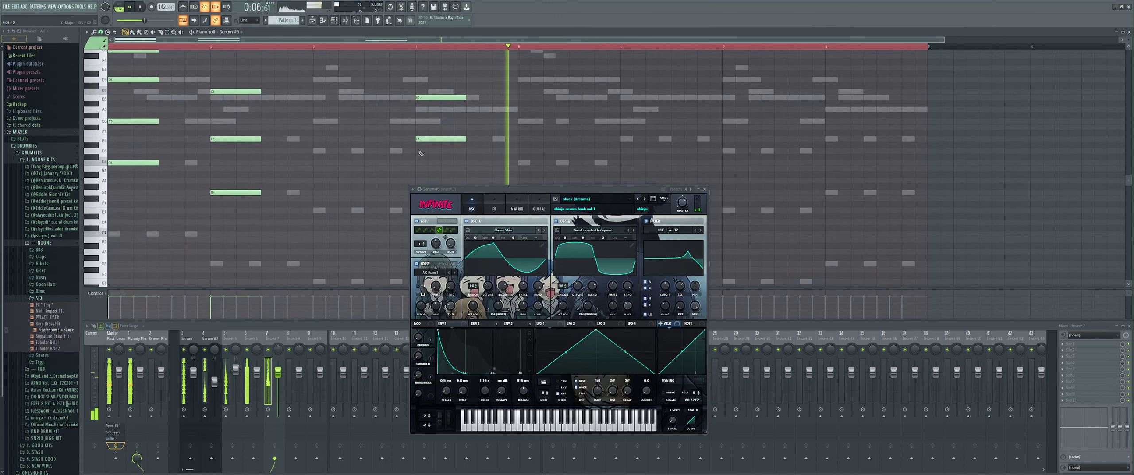
scroll(420, 146, "up", 4)
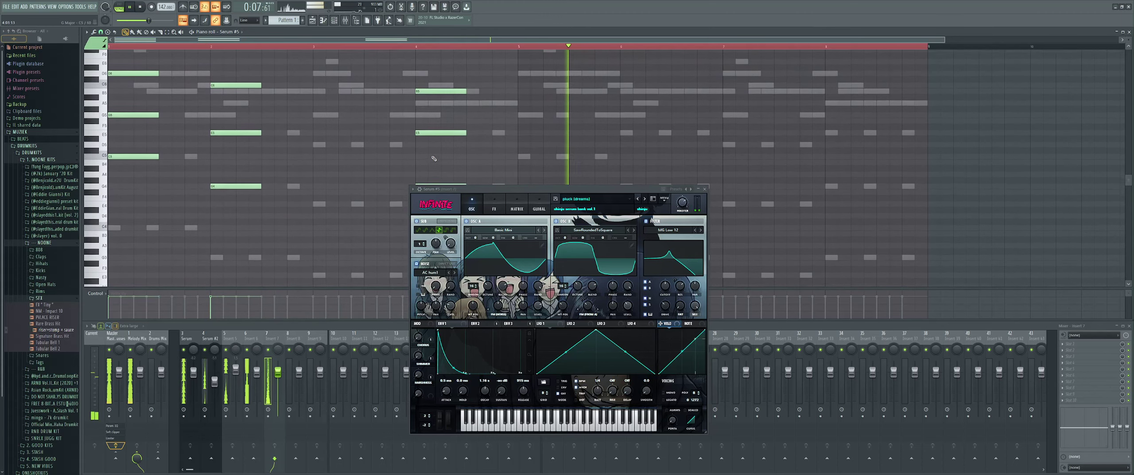
Step: Audition the pluck presets following pluck [dreams] in serum bank vol. 1 on Serum #5 during playback
left_click(646, 199)
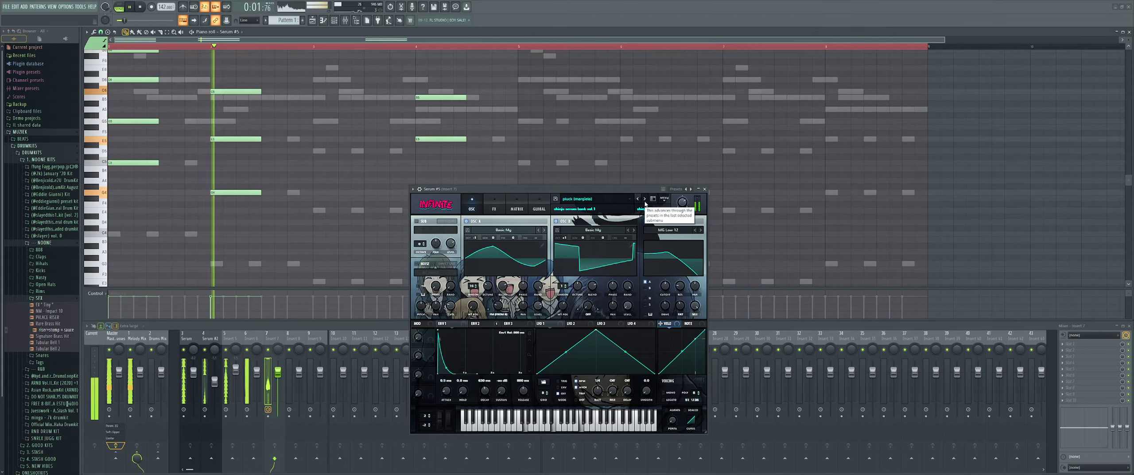
left_click(645, 199)
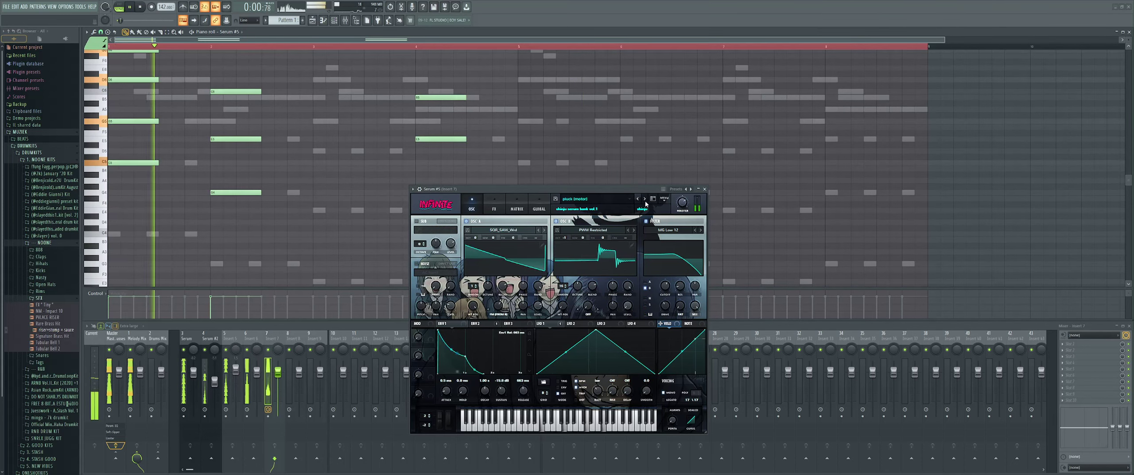
left_click(645, 199)
left_click(645, 199)
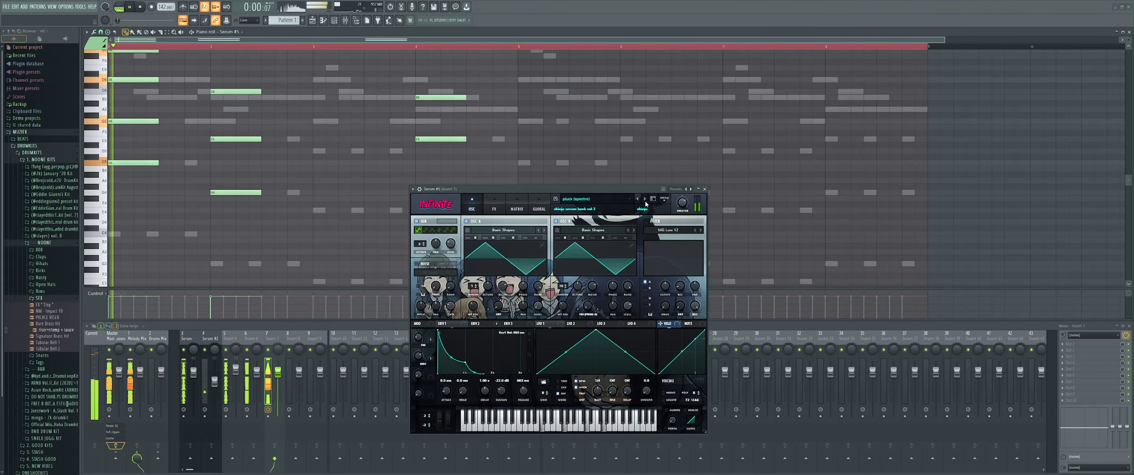
left_click(646, 200)
left_click(646, 200)
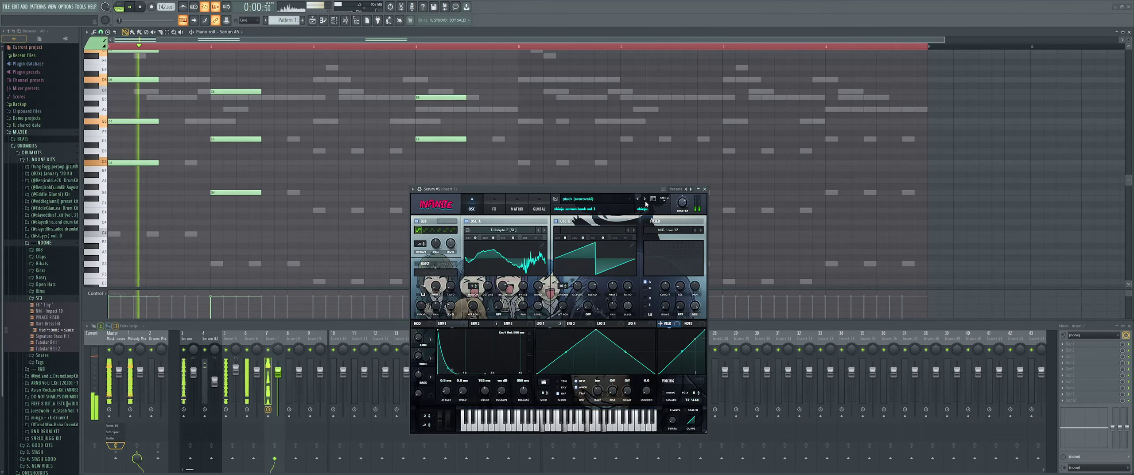
key("alt+Tab")
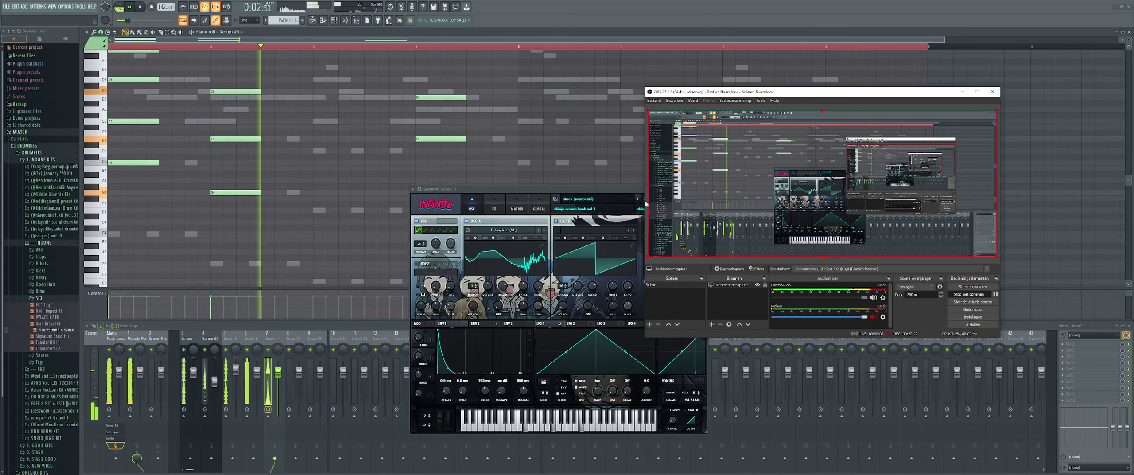
key("alt+Tab")
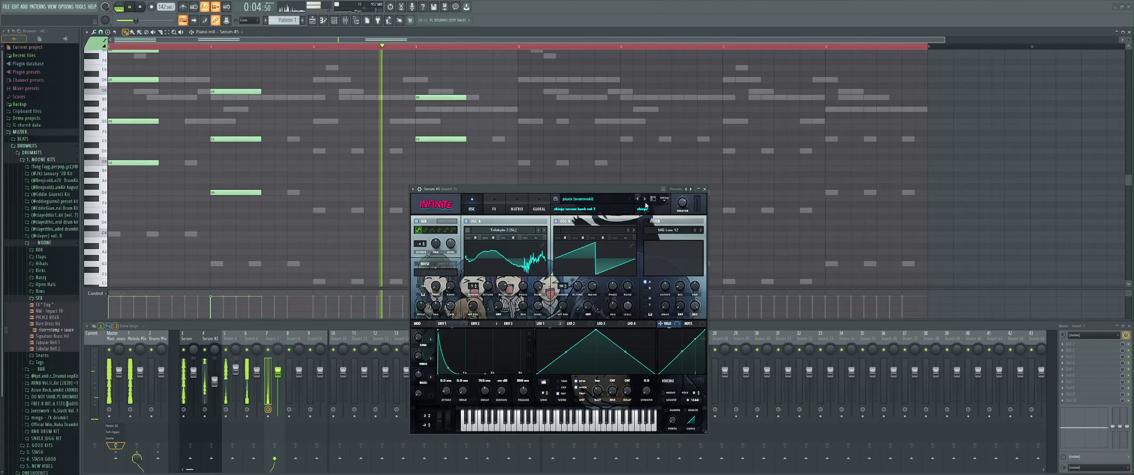
Step: Advance Serum #5 to the pluck [teardrops] preset, bring up the channel rack and restart playback
left_click(645, 203)
left_click(645, 203)
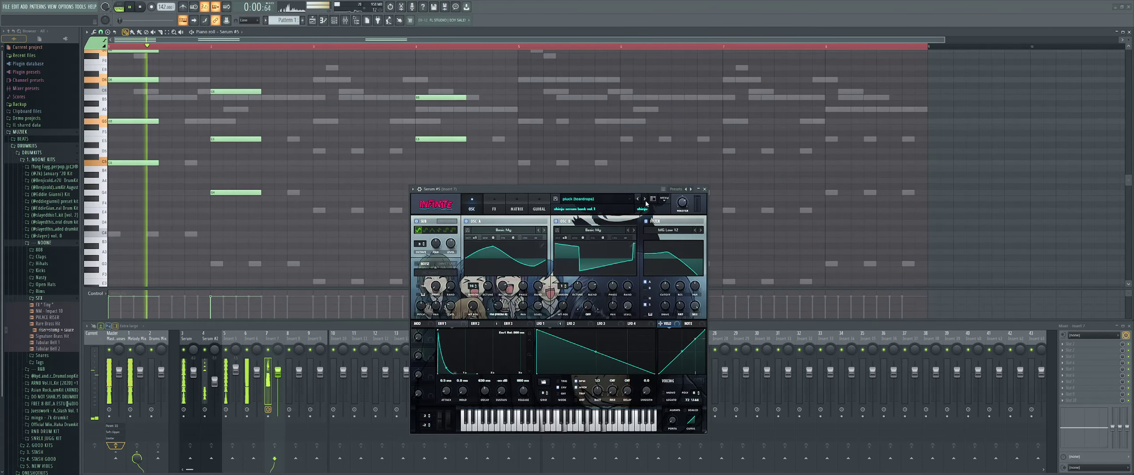
key("F6")
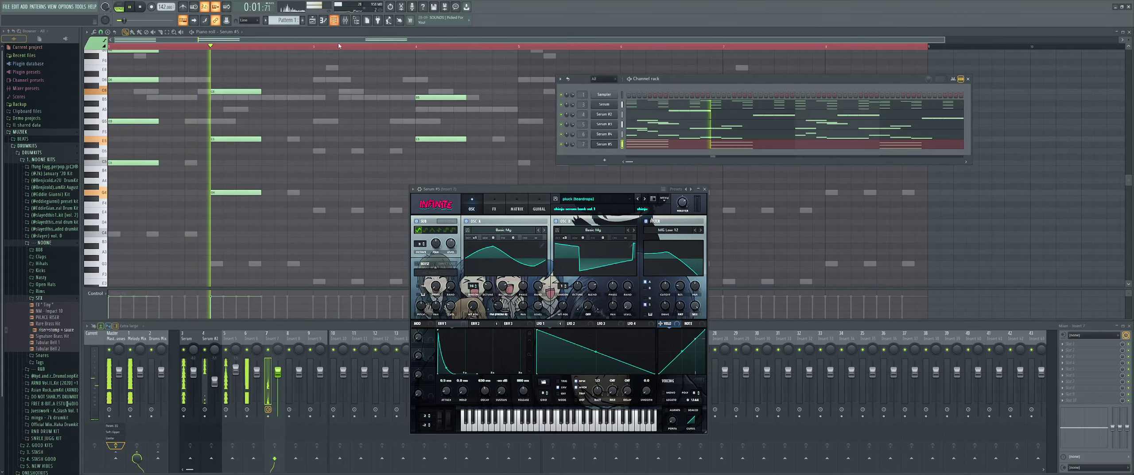
key("space")
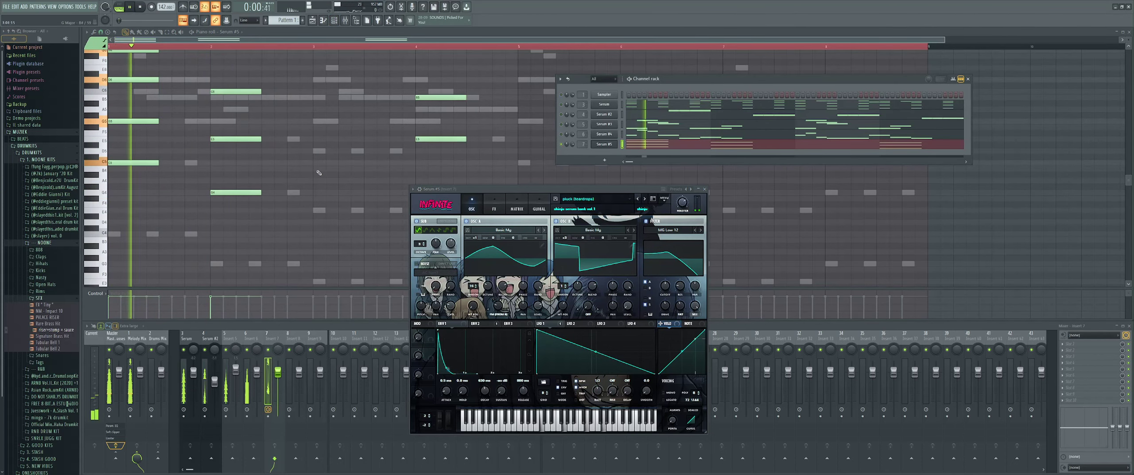
Step: Close the Serum #5 plugin window and hide the channel rack
scroll(460, 157, "up", 2)
left_click(476, 324)
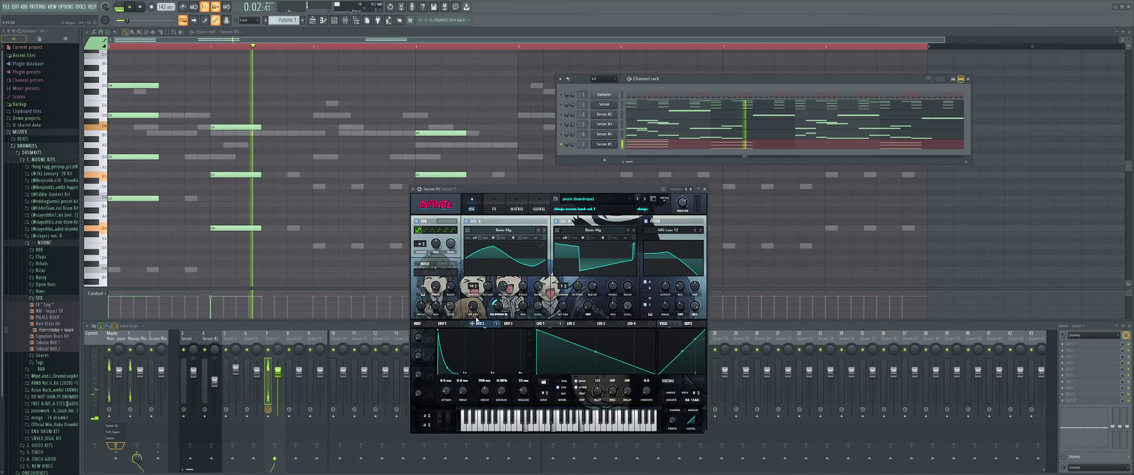
left_click(705, 189)
key("F6")
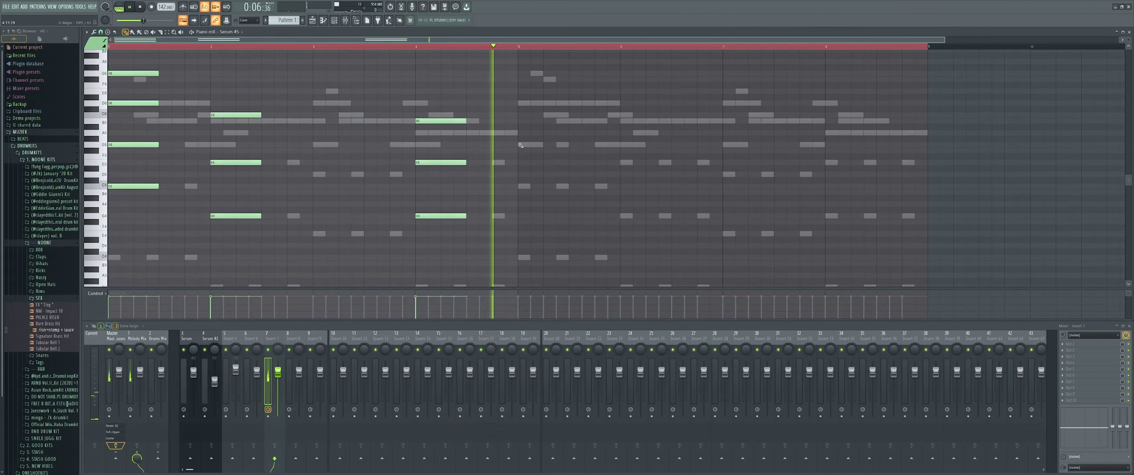
Step: Select the first four bars of the Serum #5 pattern as the time range and restart playback on it
scroll(576, 111, "down", 2)
key("space")
left_click_drag(520, 47, 20, 132)
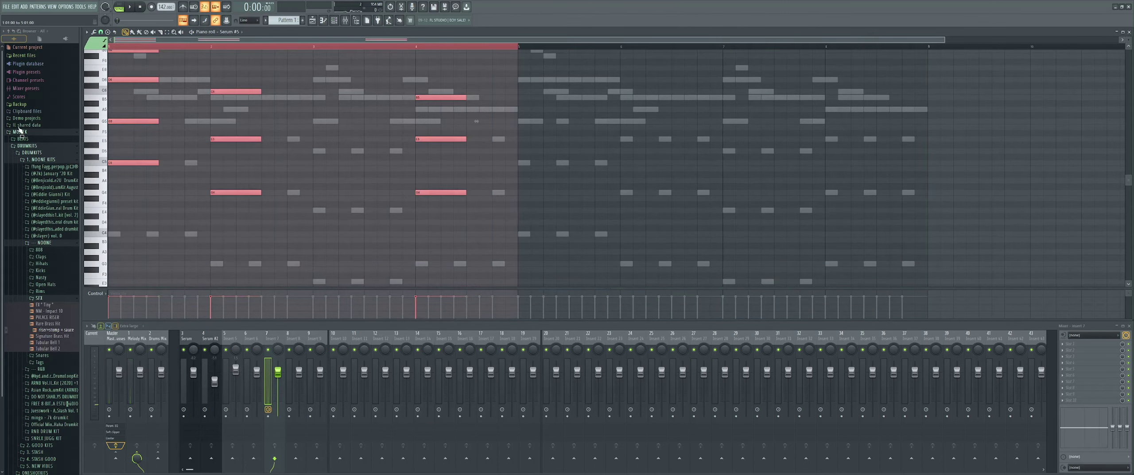
scroll(309, 159, "up", 1)
scroll(334, 154, "down", 2)
key("space")
scroll(198, 139, "up", 2)
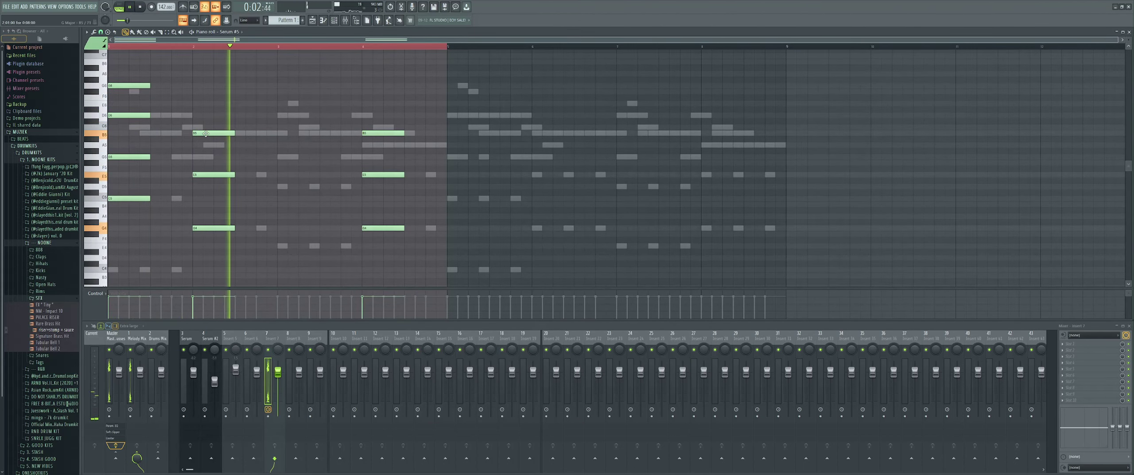
Step: Try the bar 2 chord's highest note one semitone up and the bar 4 chord's middle note two semitones down
left_click_drag(205, 134, 206, 128)
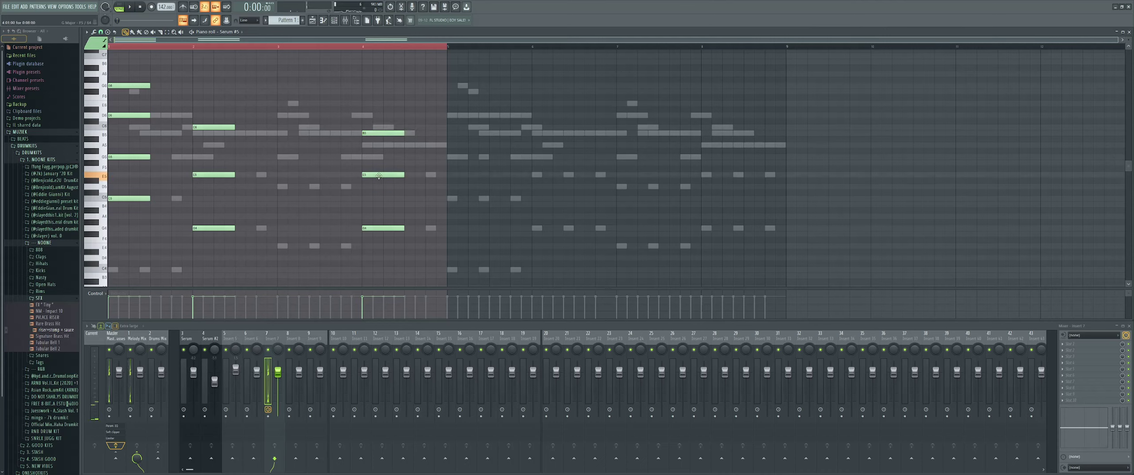
double_click(382, 227)
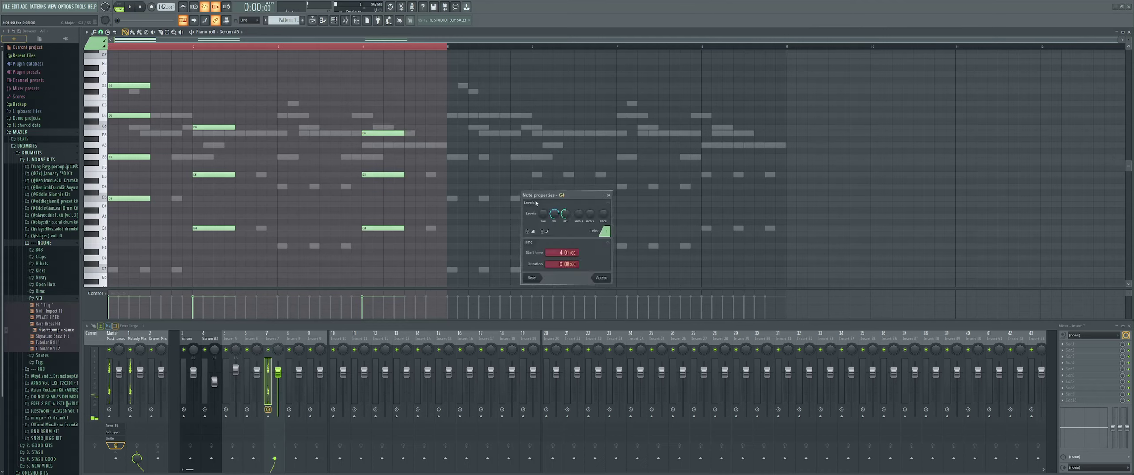
left_click(608, 195)
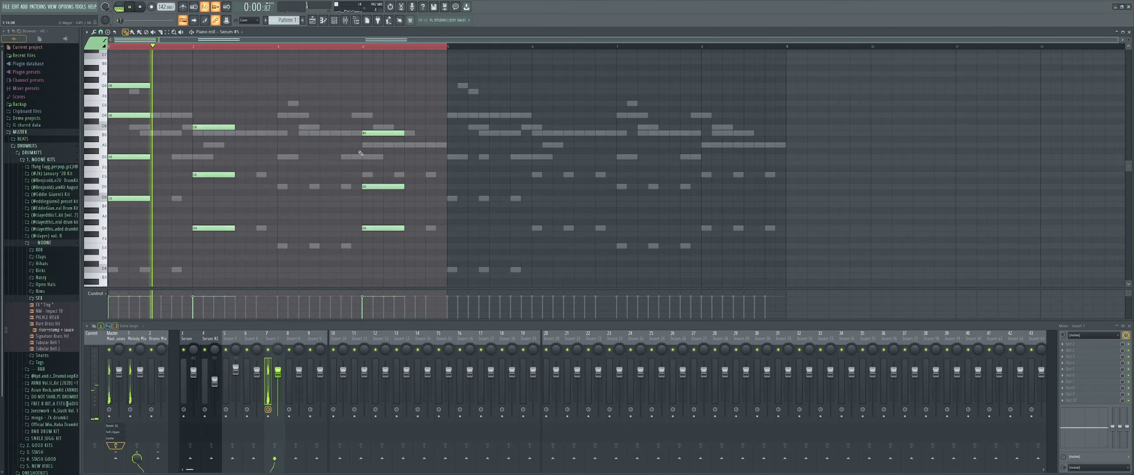
Step: Raise the bar 4 chord's middle note two semitones and duplicate the four bars of chords into bars 5 to 8
left_click(356, 20)
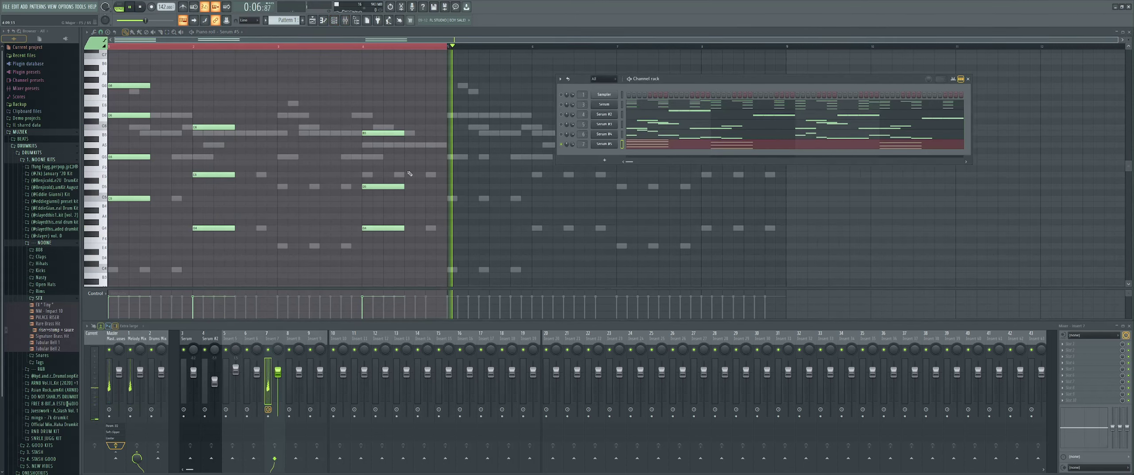
left_click_drag(369, 187, 368, 175)
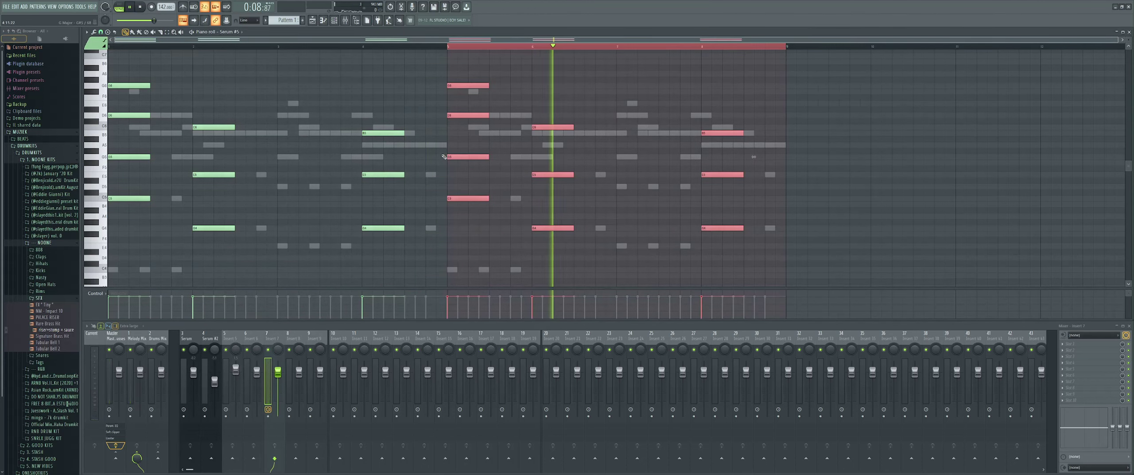
Step: Reopen Serum #5 and audition the synth presets following pluck [teardrops] in serum bank vol. 1, restarting playback for each
key("F6")
left_click(605, 144)
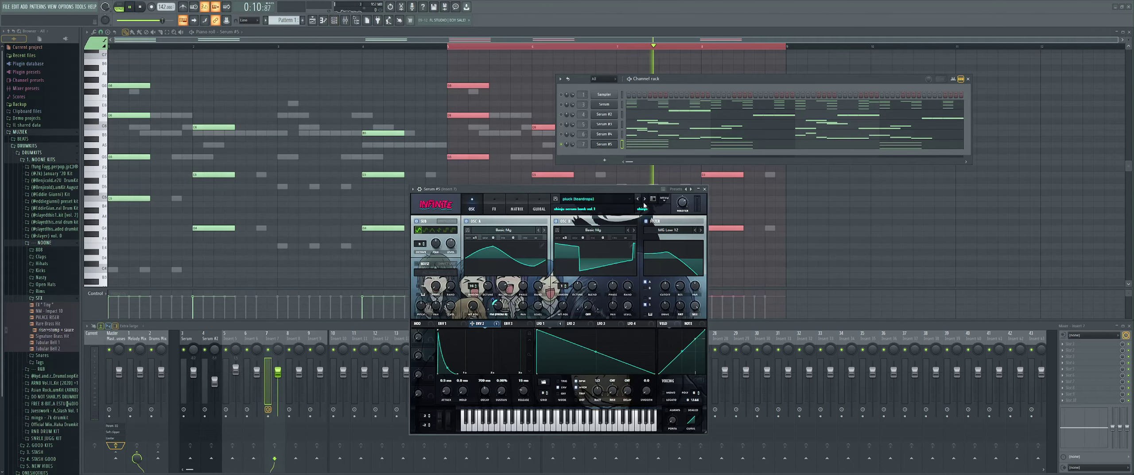
left_click(645, 200)
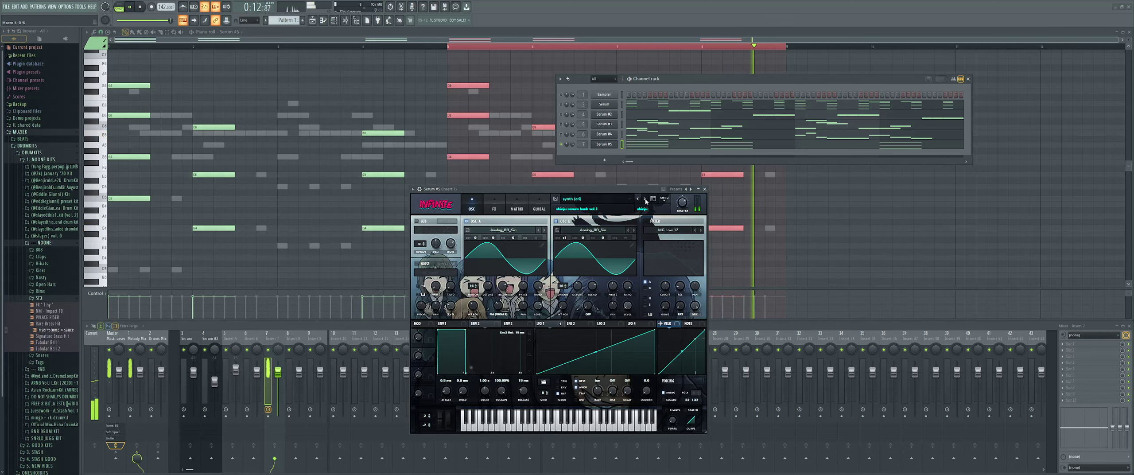
left_click(663, 393)
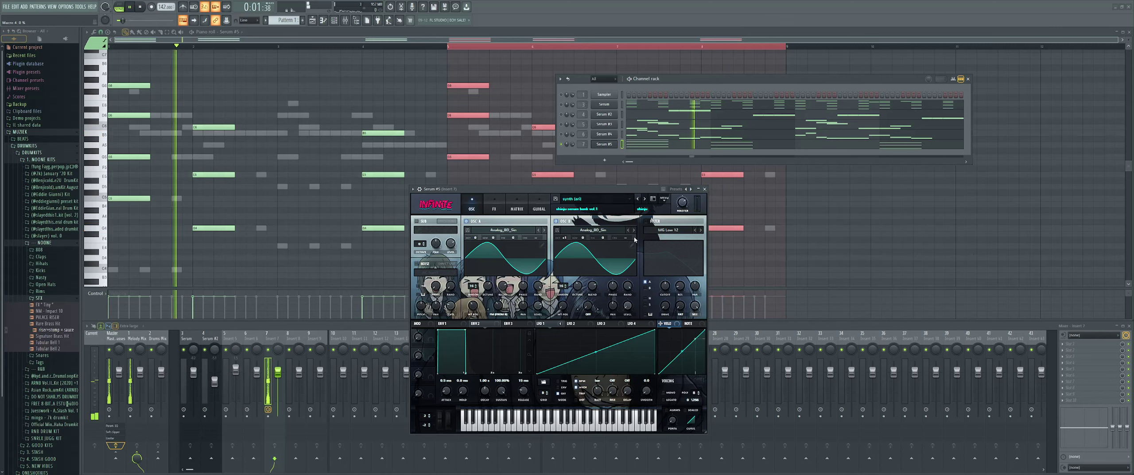
key("space")
key("space")
left_click(644, 199)
key("space")
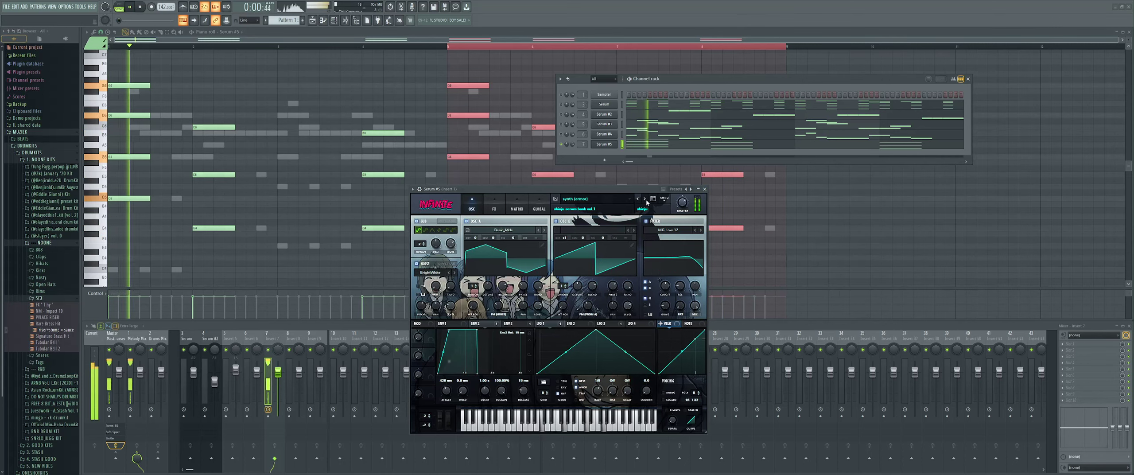
key("space")
left_click(645, 199)
key("space")
Step: Audition presets backwards from the plucks into the pads of serum bank vol. 1 on Serum #5
left_click(639, 199)
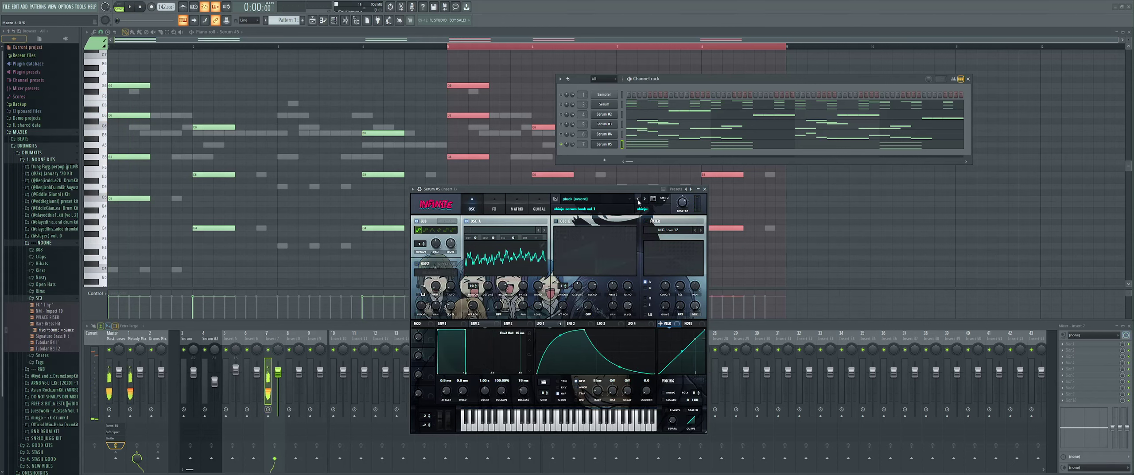
left_click(639, 199)
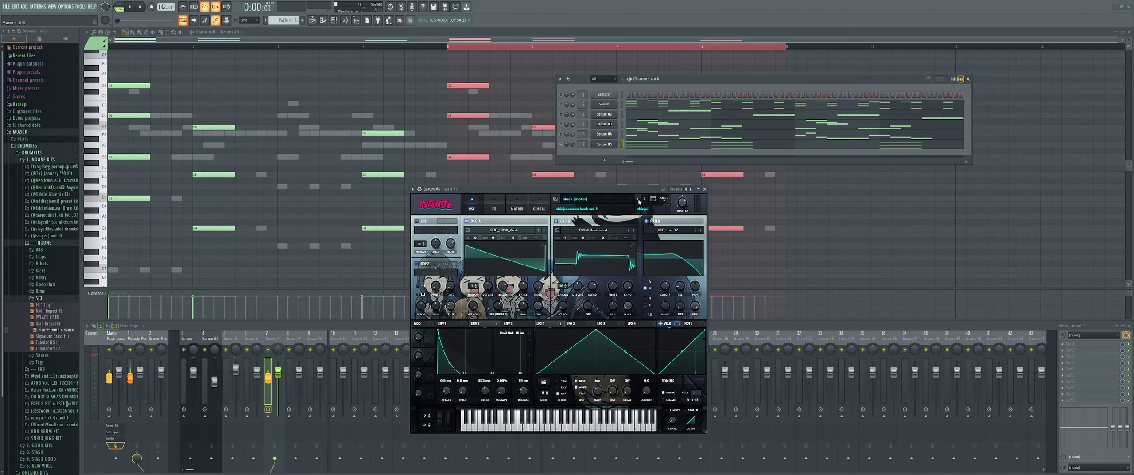
key("space")
key("space")
left_click(639, 199)
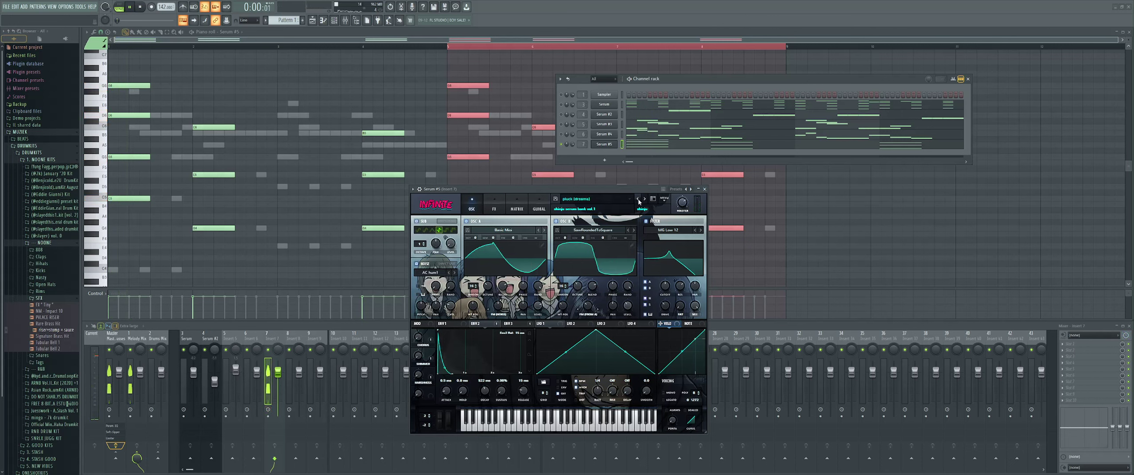
left_click(645, 199)
key("space")
key("space")
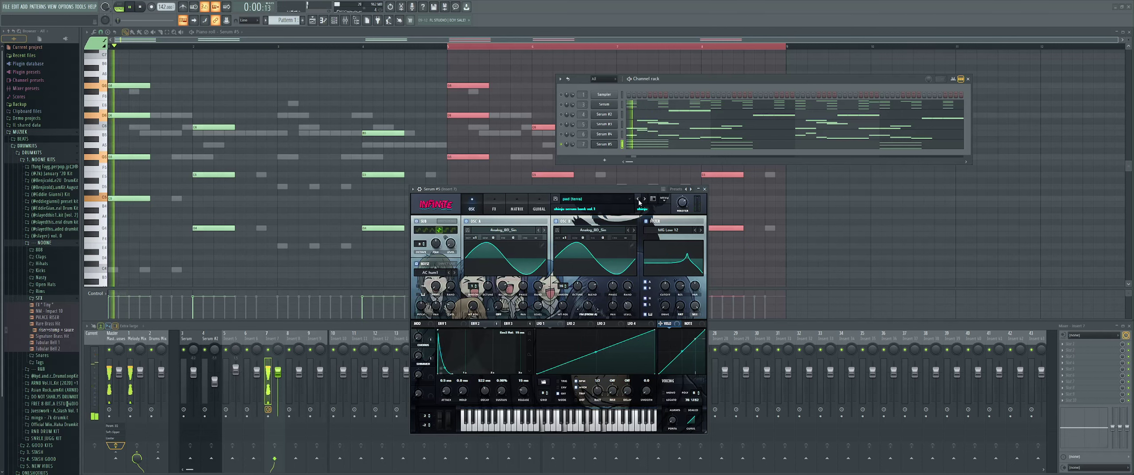
left_click(638, 198)
key("space")
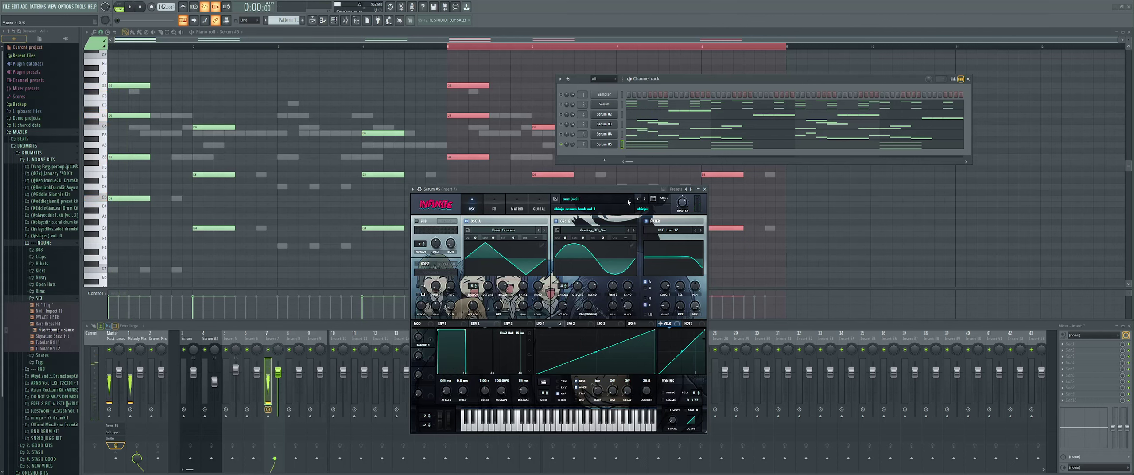
Step: Load the first pluck preset from the user serum bank vol. 2 into Serum #5 and advance three presets during playback
left_click(629, 203)
mouse_move(594, 274)
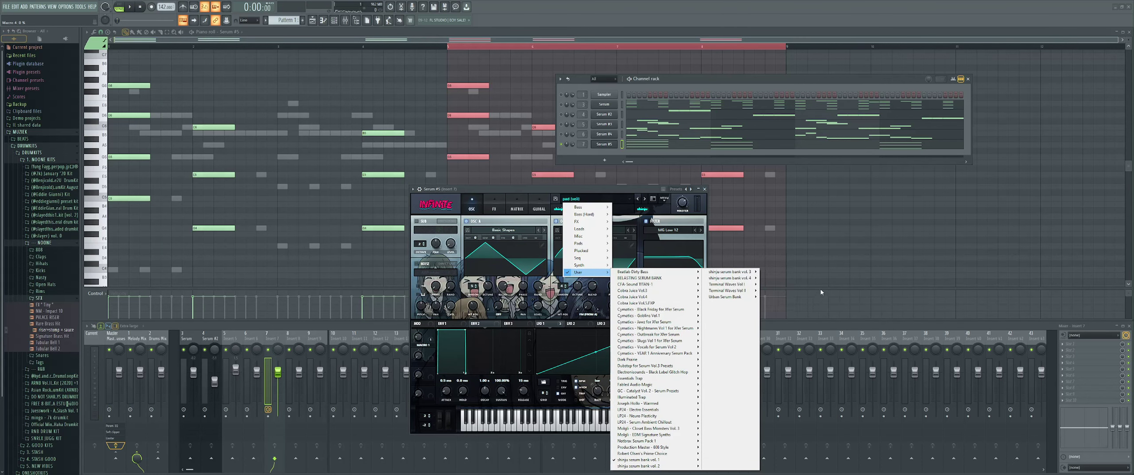
mouse_move(760, 467)
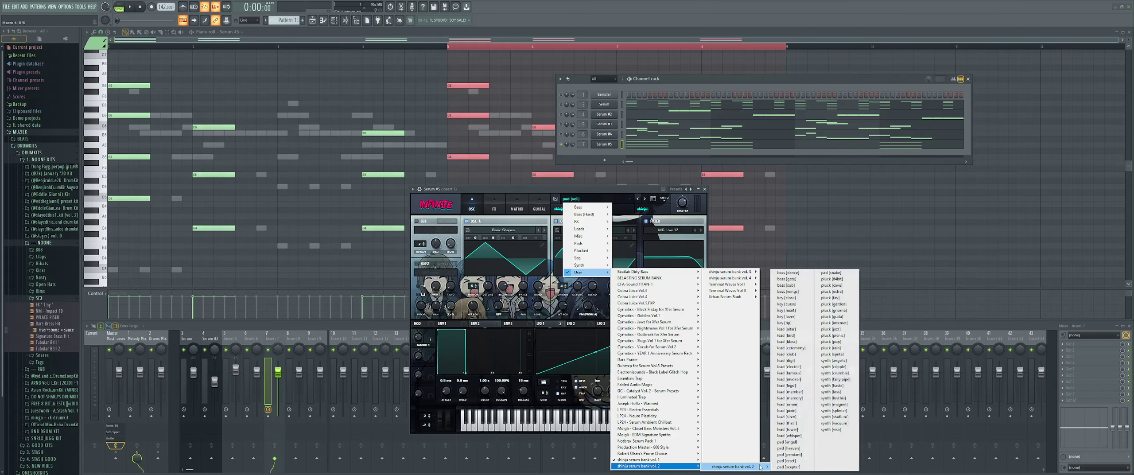
left_click(838, 280)
key("space")
left_click(645, 198)
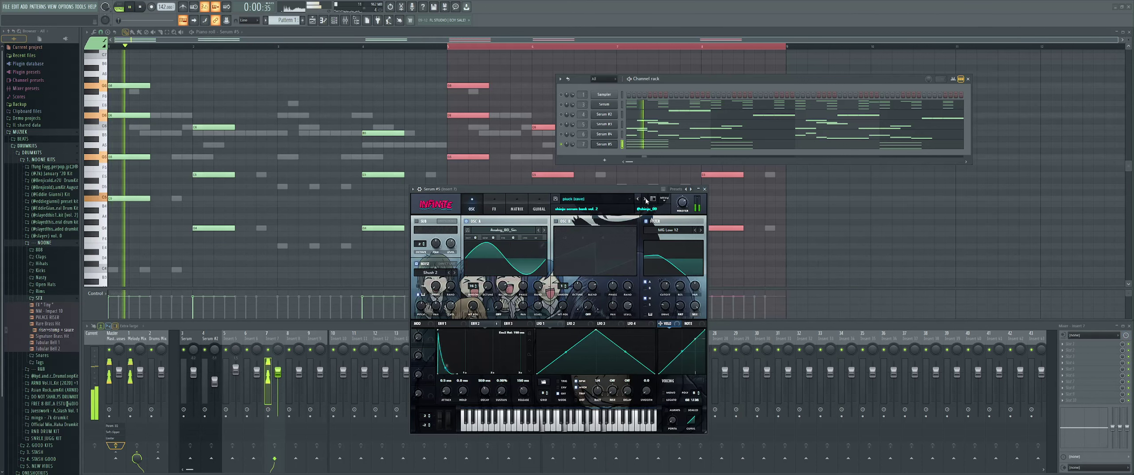
left_click(645, 199)
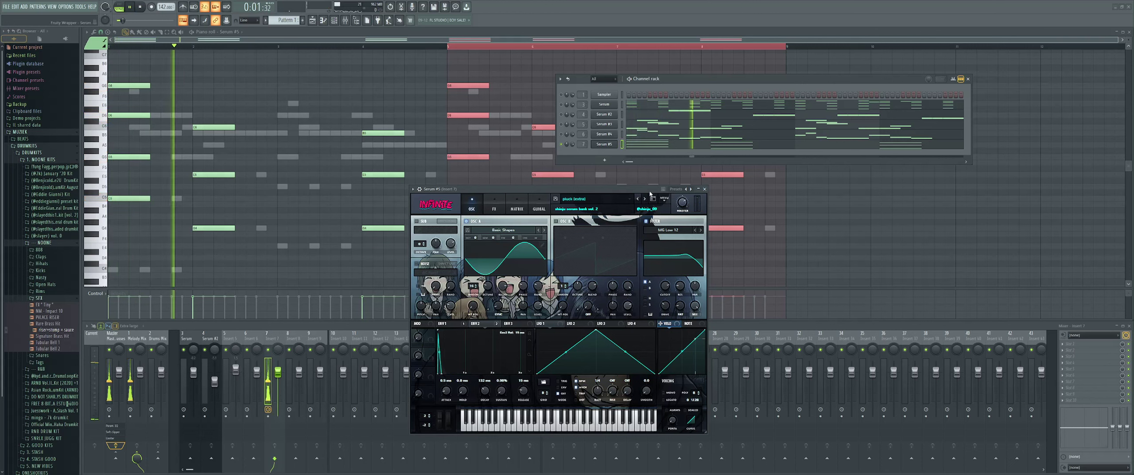
left_click(646, 199)
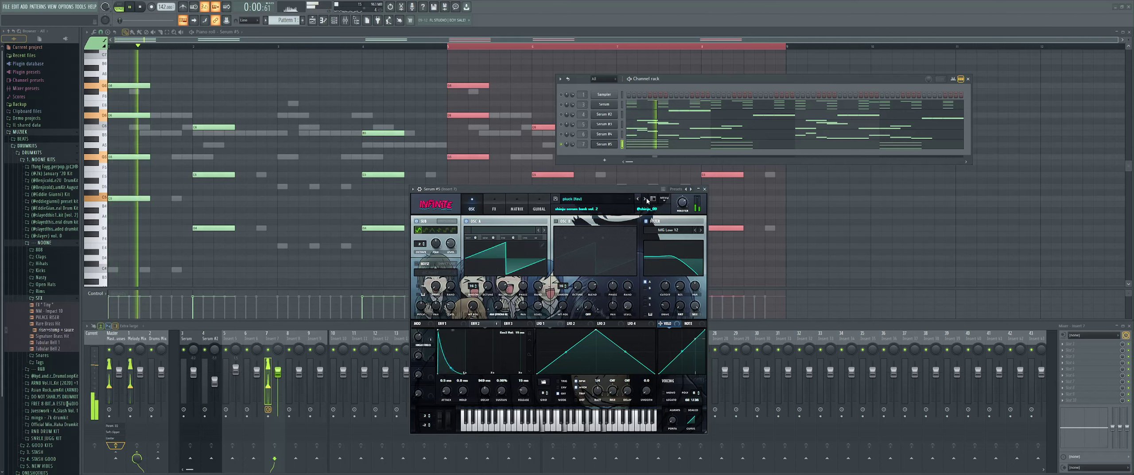
Step: Unmute all the other Serum channels alongside Serum #5 and restart playback
right_click(561, 145)
key("space")
key("space")
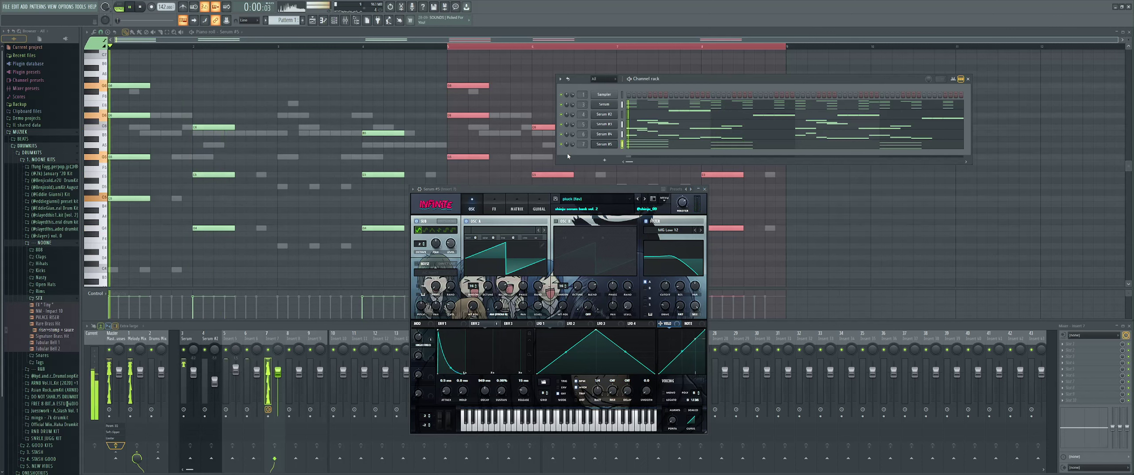
Step: Lower the highest chord note by one semitone in bars 2 and 6 and by two semitones in bars 4 and 8
left_click(200, 126)
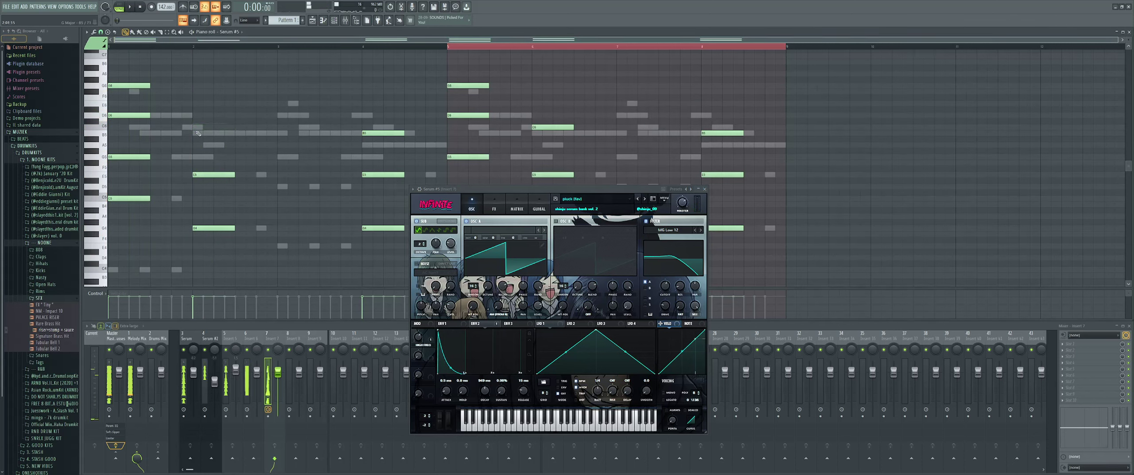
key("space")
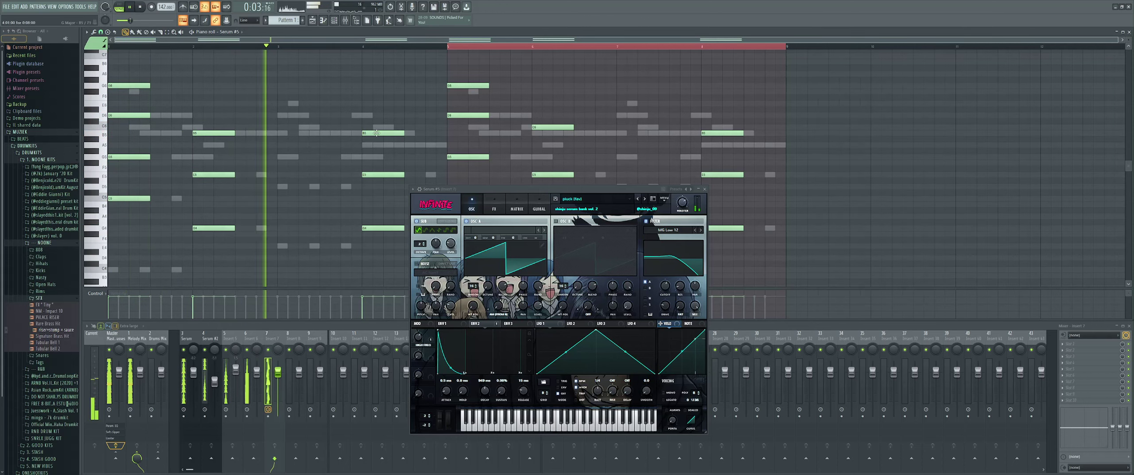
left_click_drag(378, 132, 379, 145)
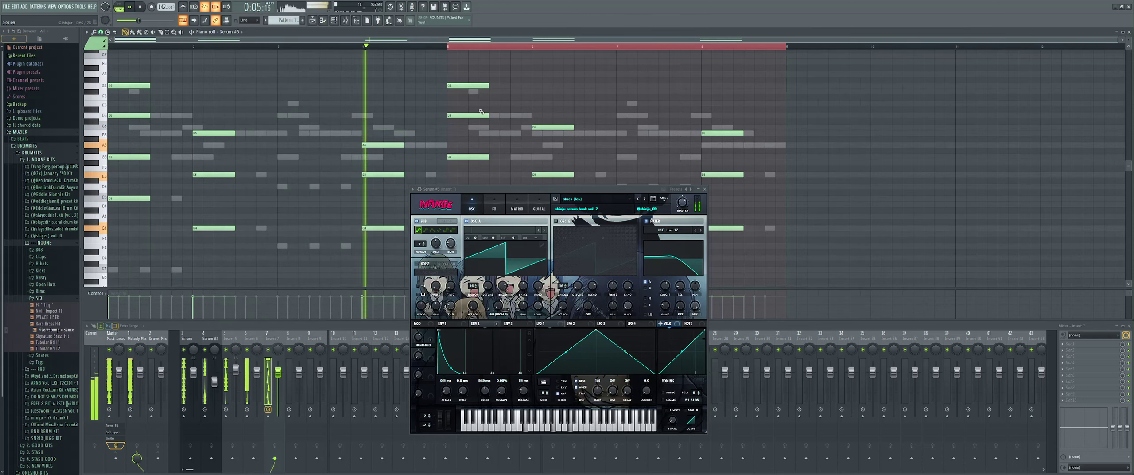
scroll(691, 119, "down", 2)
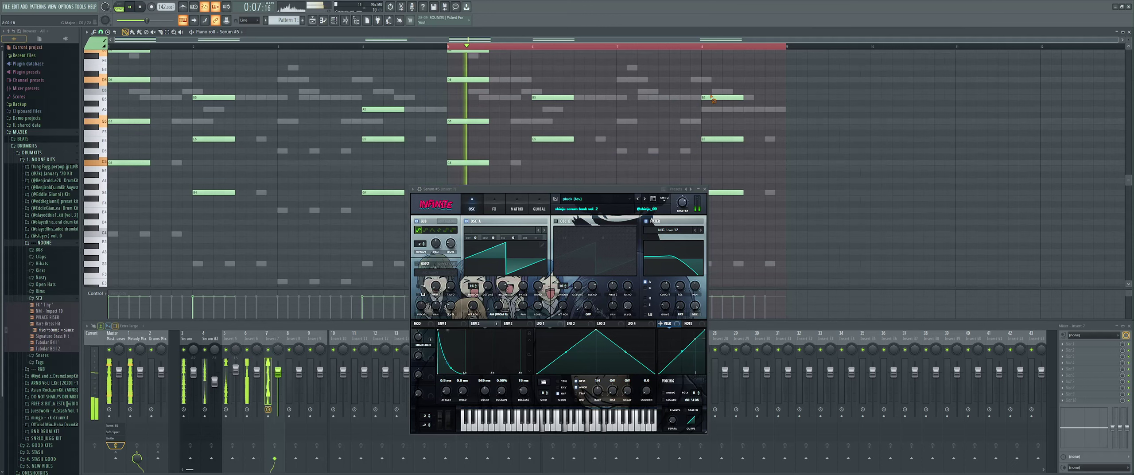
scroll(591, 125, "up", 1)
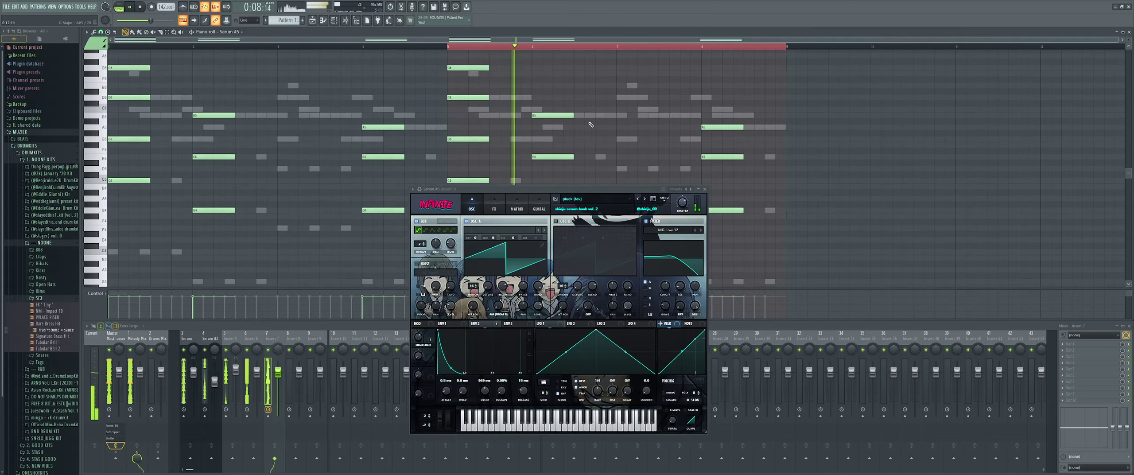
Step: Close Serum #5, clear the time selection over bars 5 to 8, and slightly raise the Serum mixer track's volume
left_click(705, 191)
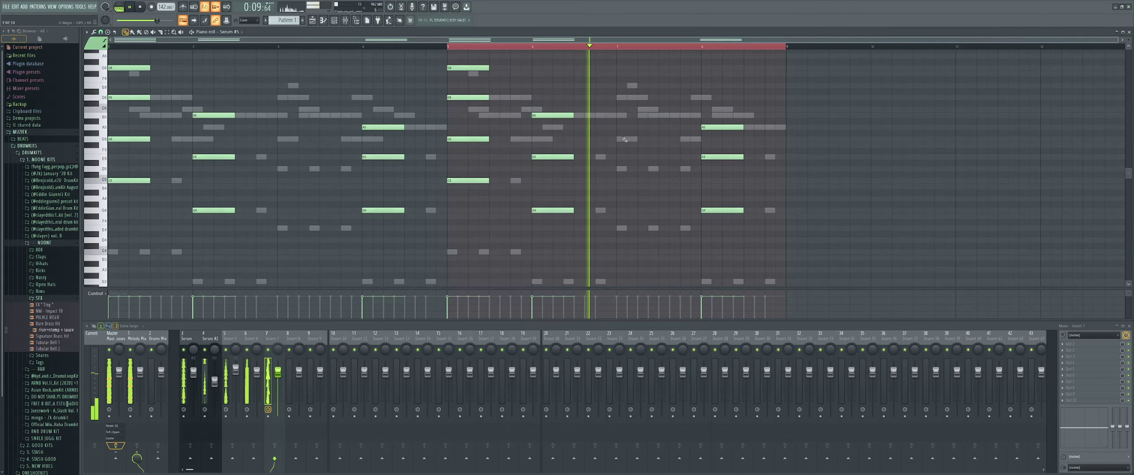
left_click(449, 46, "ctrl")
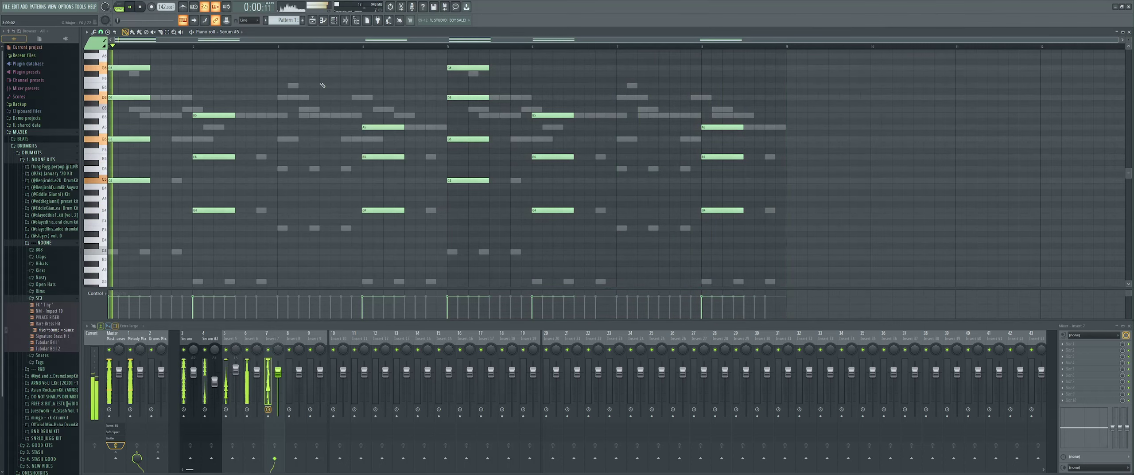
left_click(193, 375)
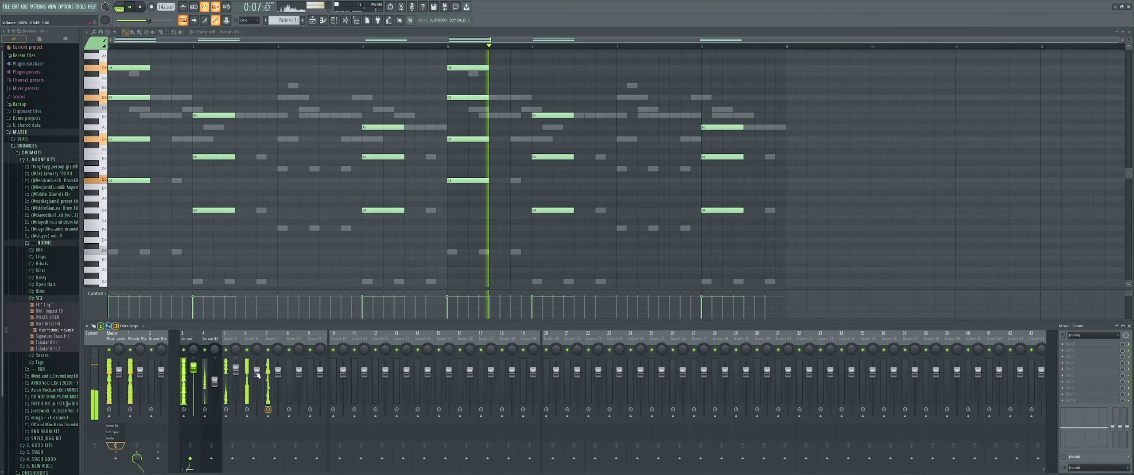
Step: Open Serum #5's effects, reshape the delay's filter band and try its different delay modes during playback, closing the plugin when done
left_click(335, 21)
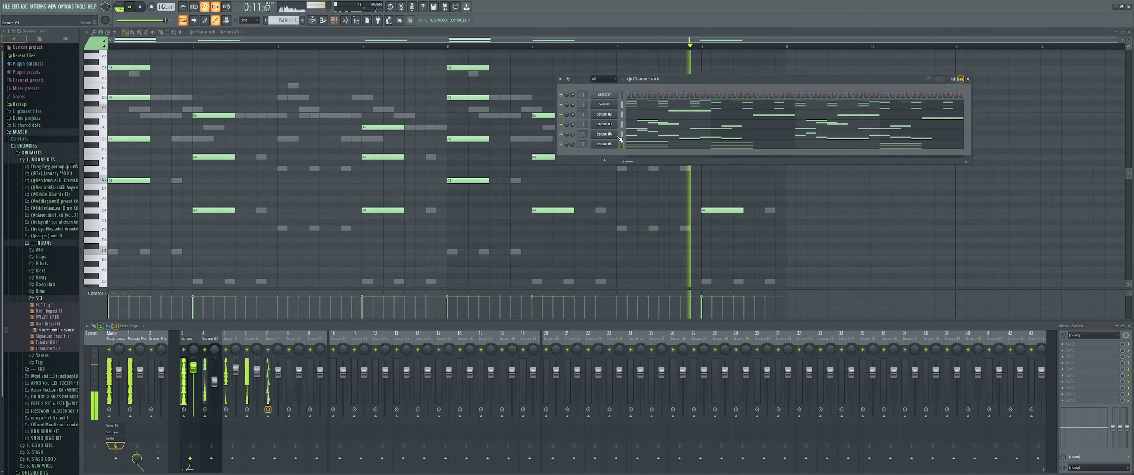
left_click(494, 209)
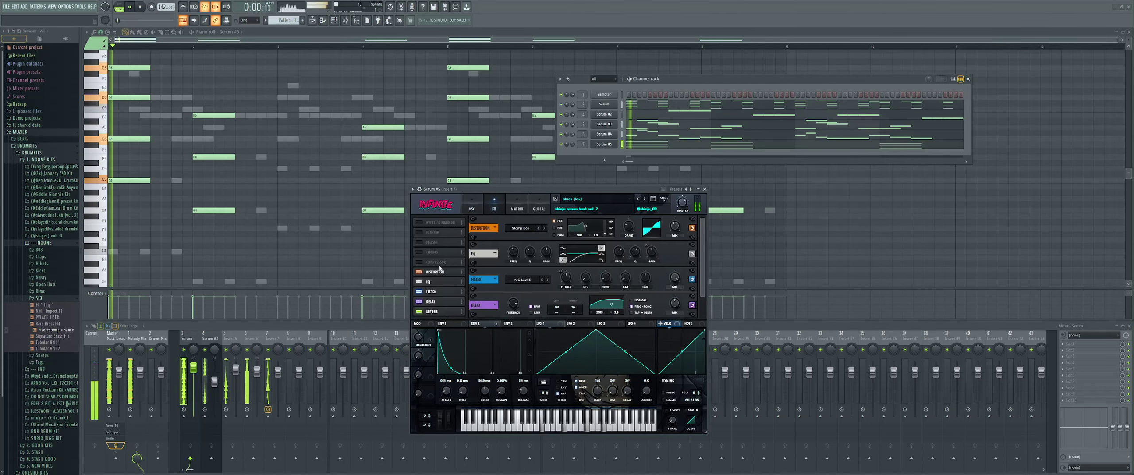
scroll(442, 303, "down", 1)
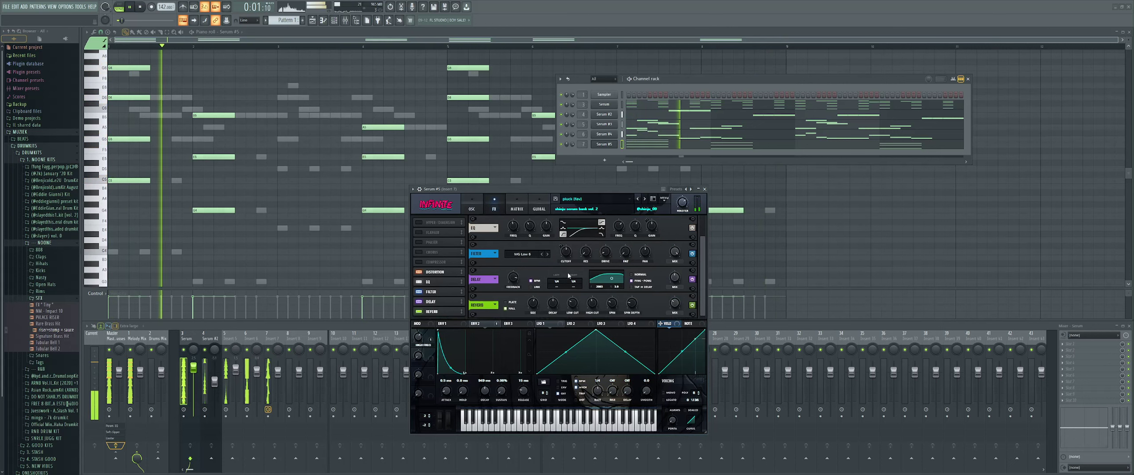
left_click(635, 275)
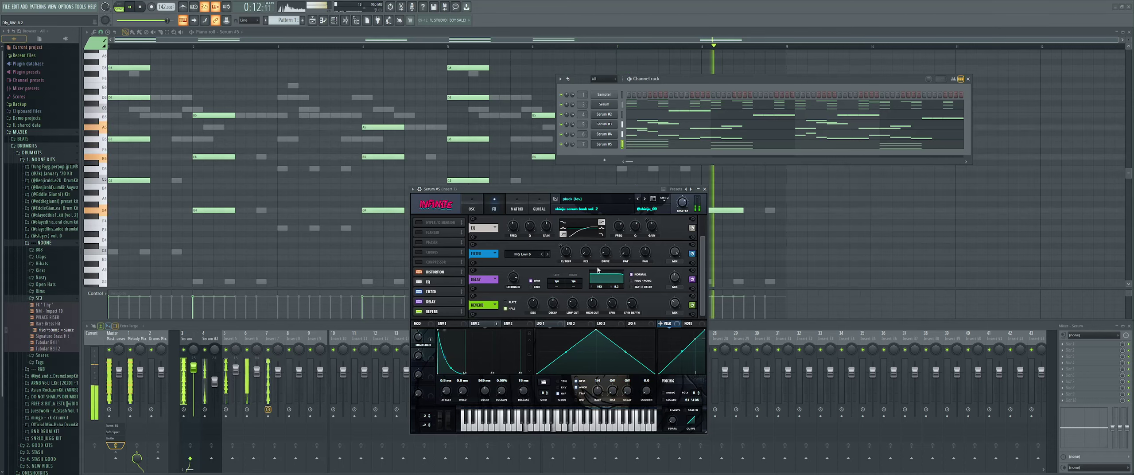
left_click_drag(593, 265, 631, 284)
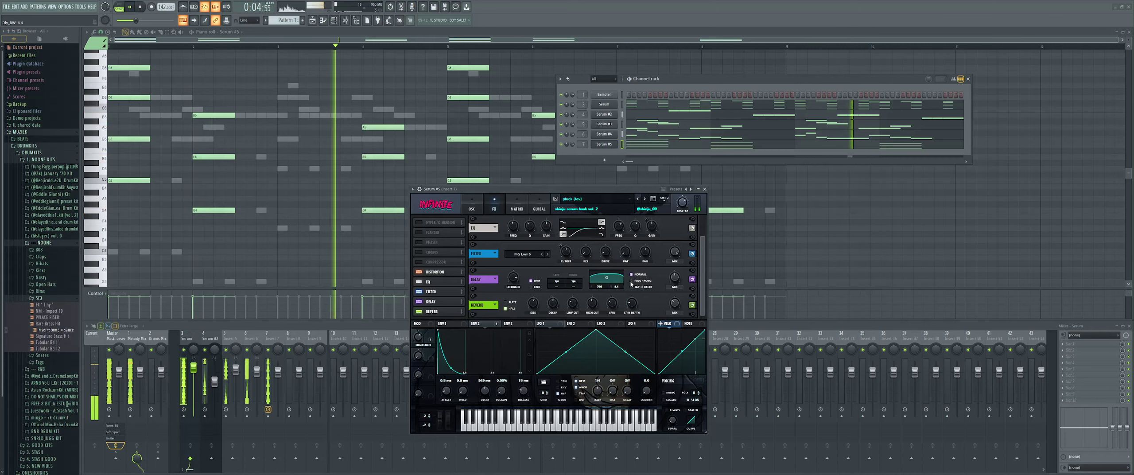
left_click(633, 280)
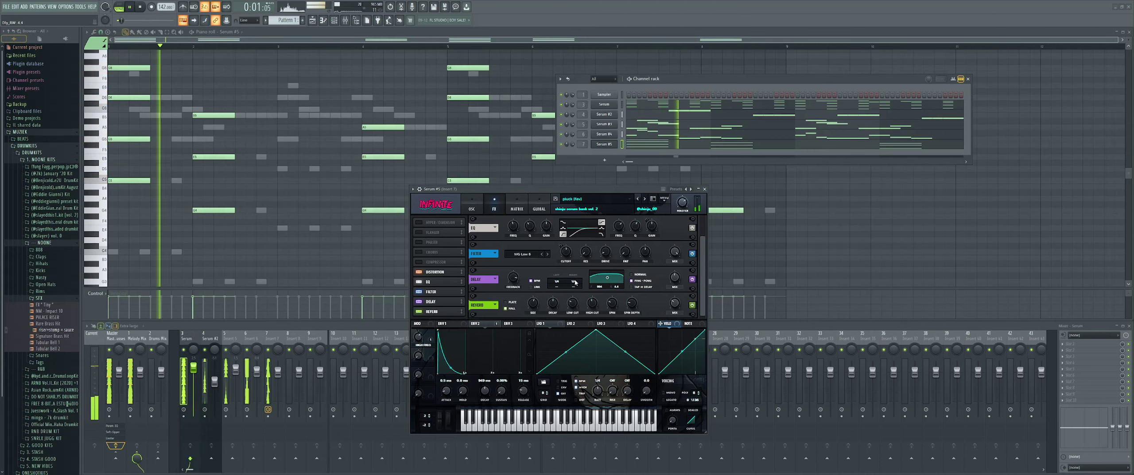
left_click(641, 287)
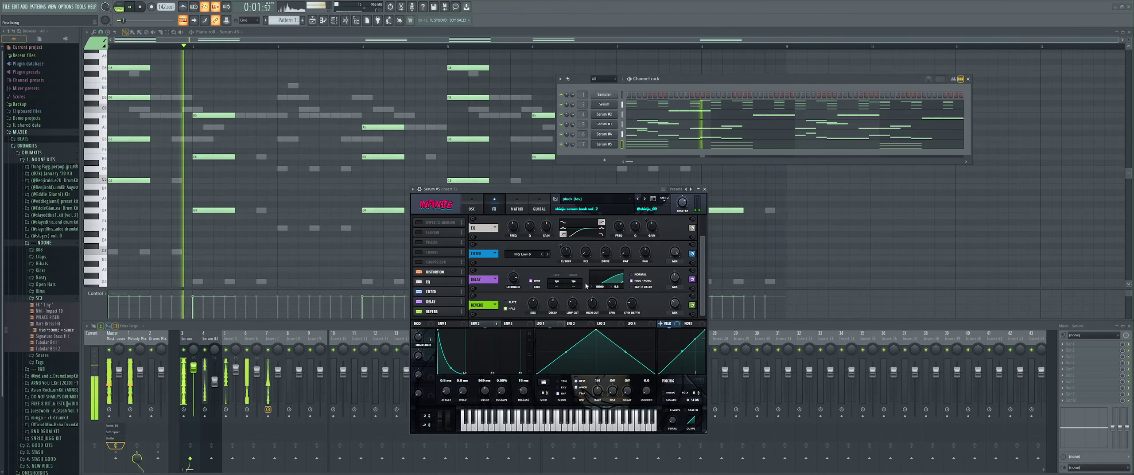
mouse_move(622, 285)
left_mouse_down()
mouse_move(591, 286)
mouse_move(608, 284)
left_mouse_up()
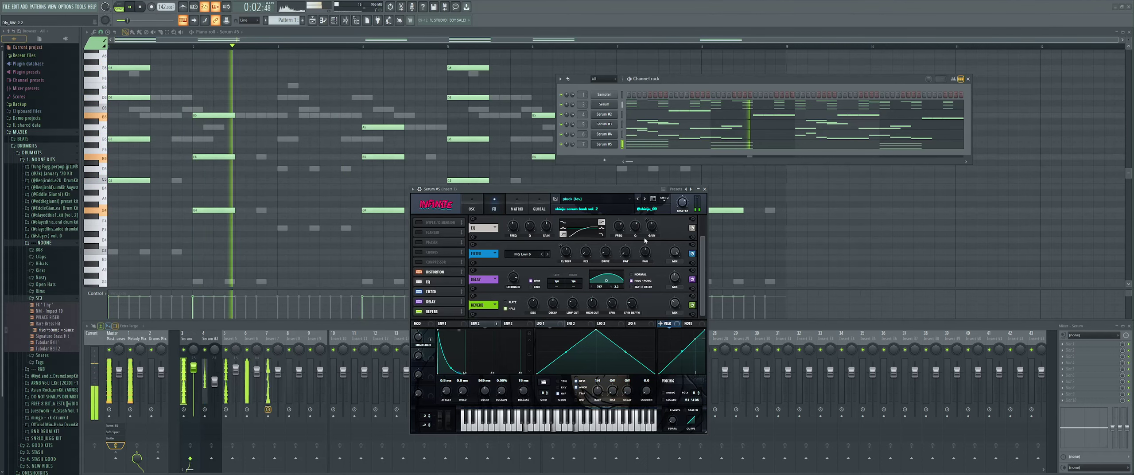
left_click(704, 190)
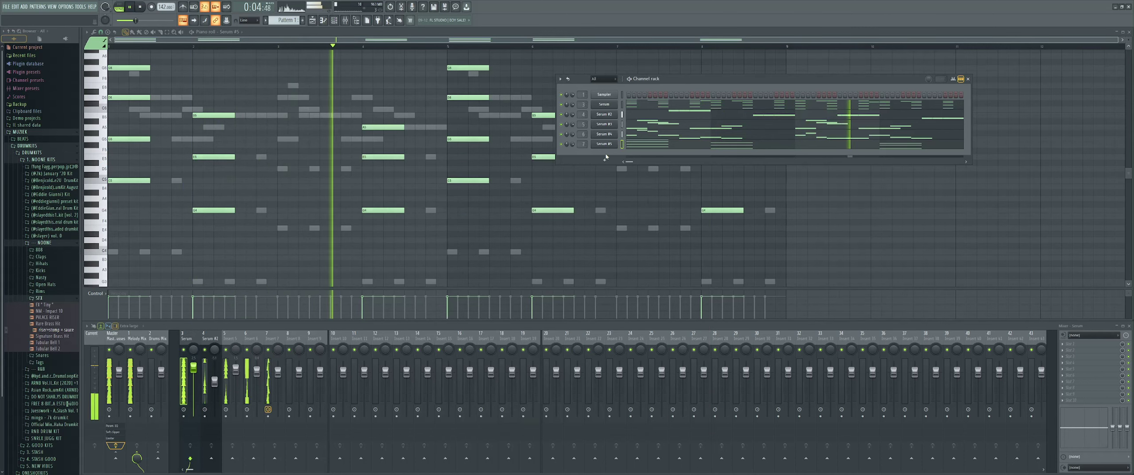
left_click(43, 257)
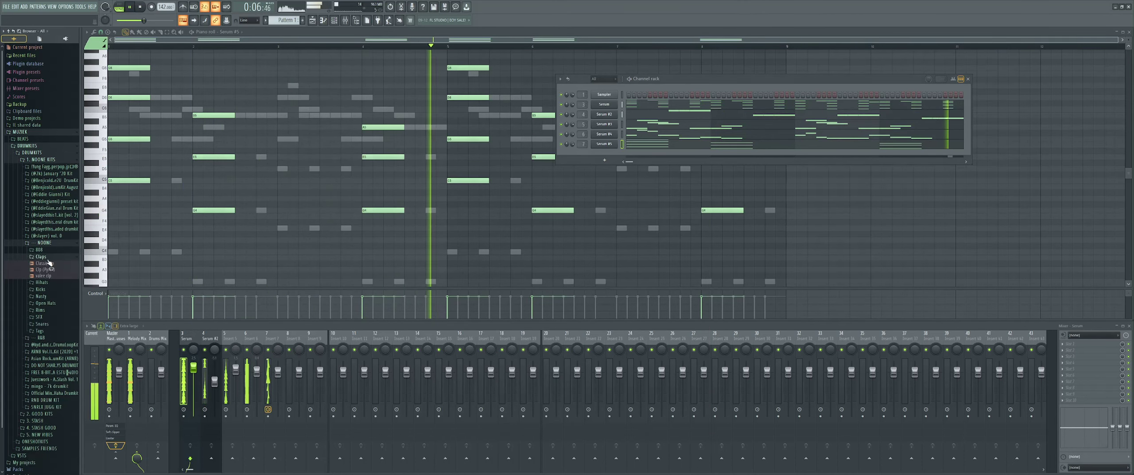
left_click(43, 243)
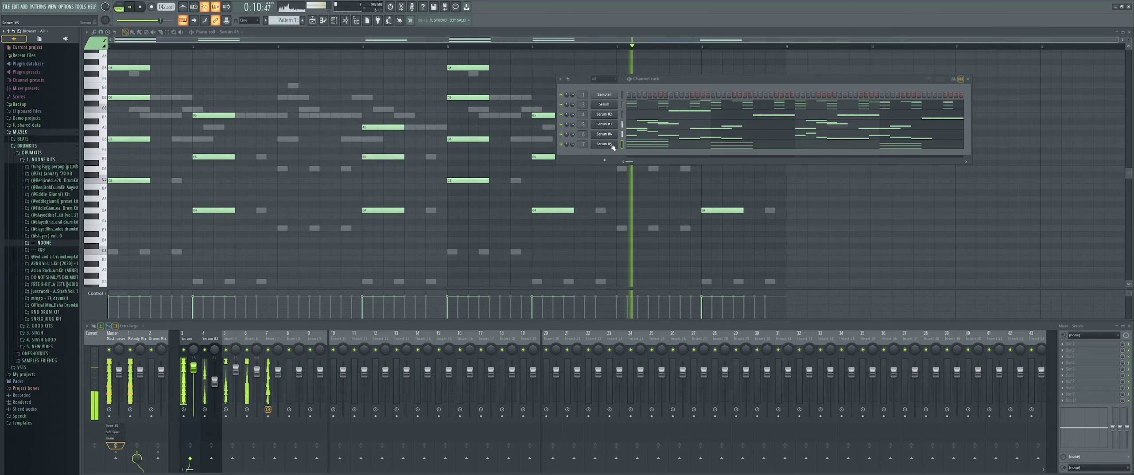
Step: Reopen Serum #5's effects and adjust the reverb mix and the EQ's low band during playback
left_click(612, 145)
left_click(494, 209)
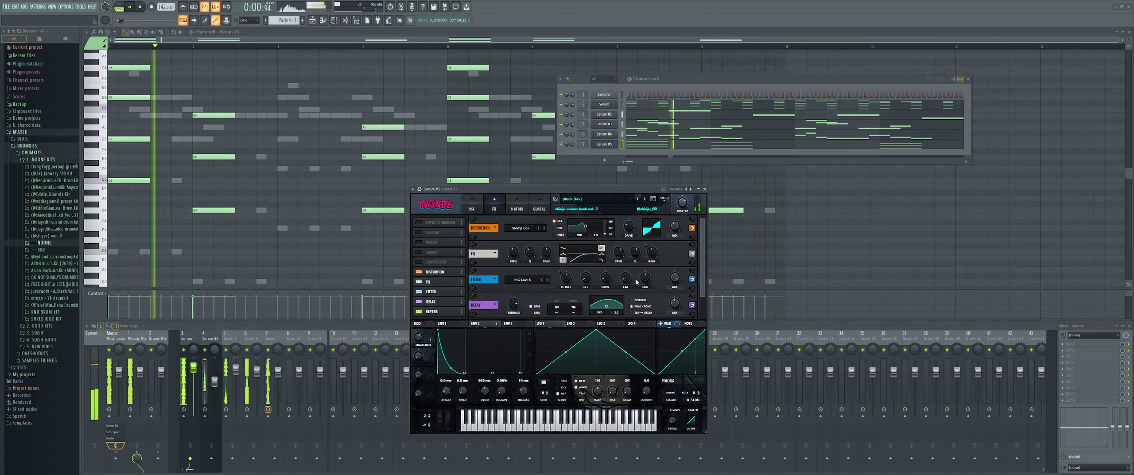
left_click(442, 312)
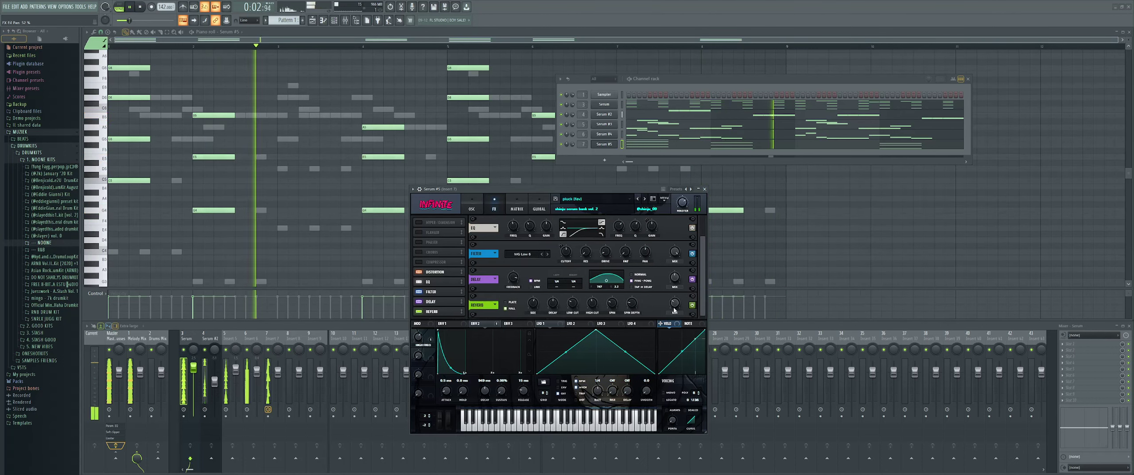
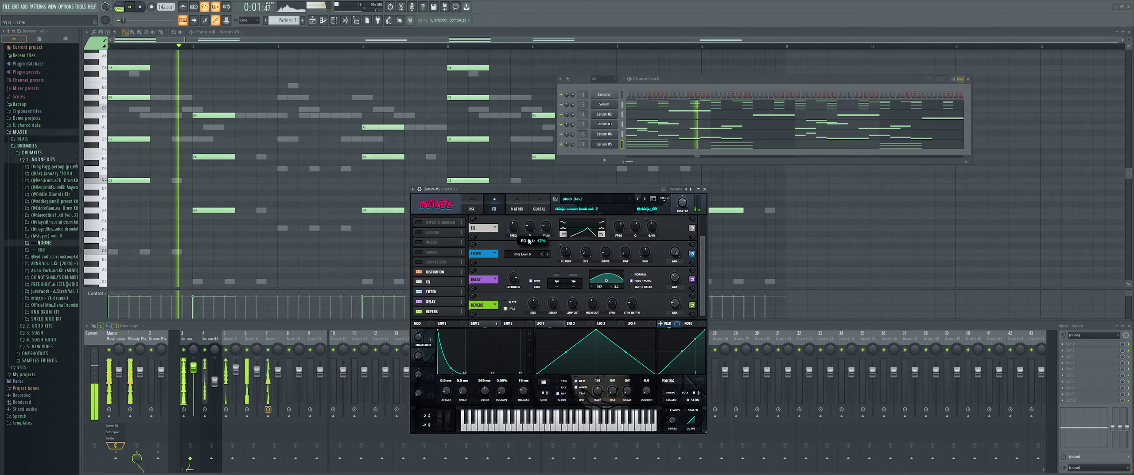
Step: Load the next pluck preset in Serum #5, check its oscillators and effects, and move the plugin window clear of the notes
left_click(644, 199)
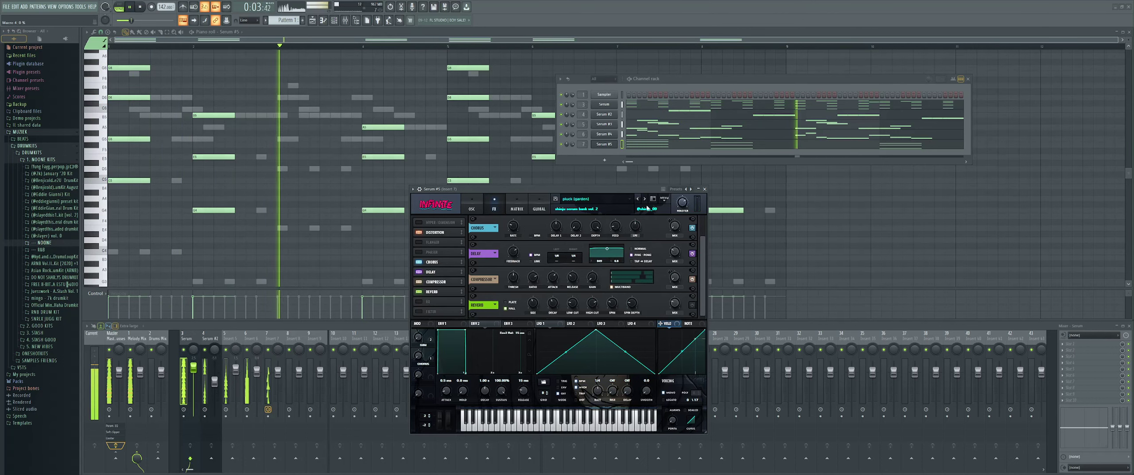
left_click(472, 207)
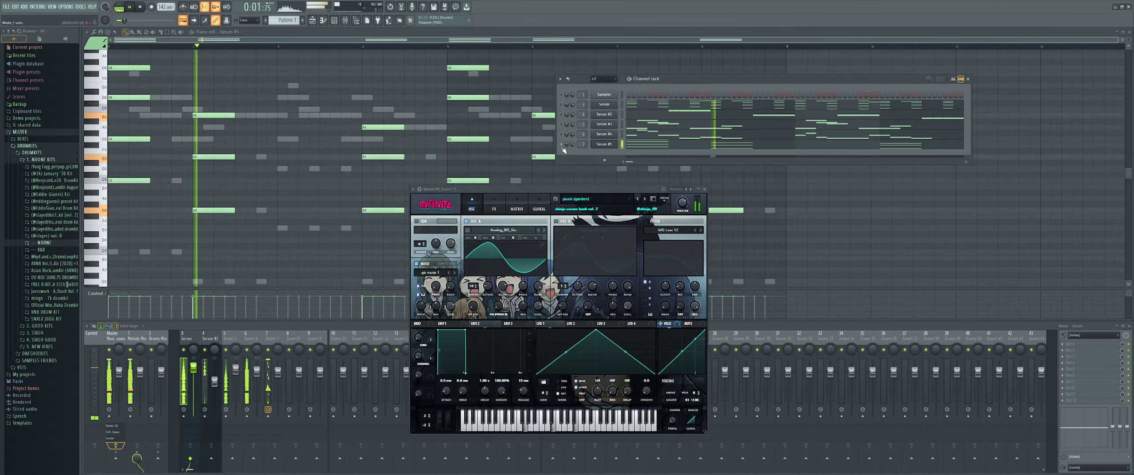
left_click(495, 206)
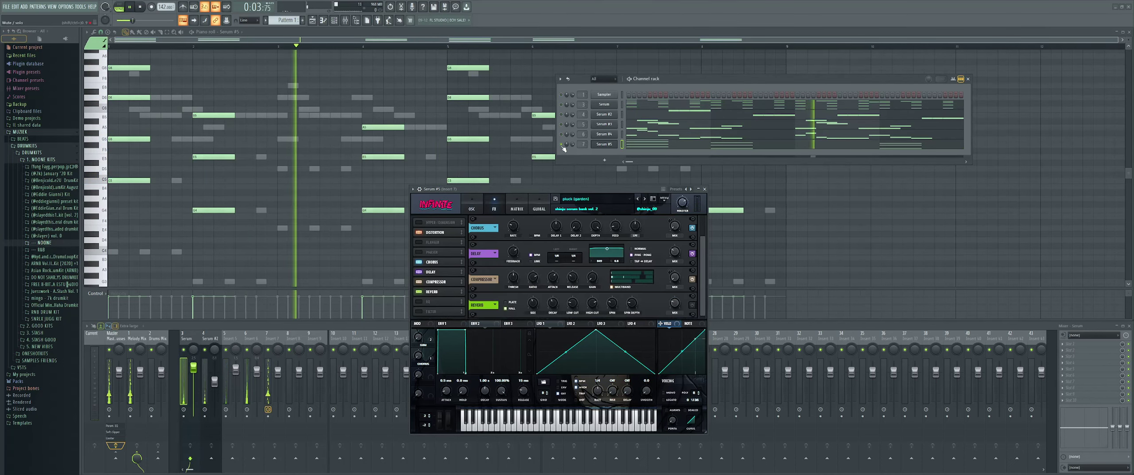
left_click_drag(500, 189, 690, 244)
Step: Select the lowest note of every Serum #5 chord and duplicate these notes one octave lower
left_click_drag(135, 177, 237, 219)
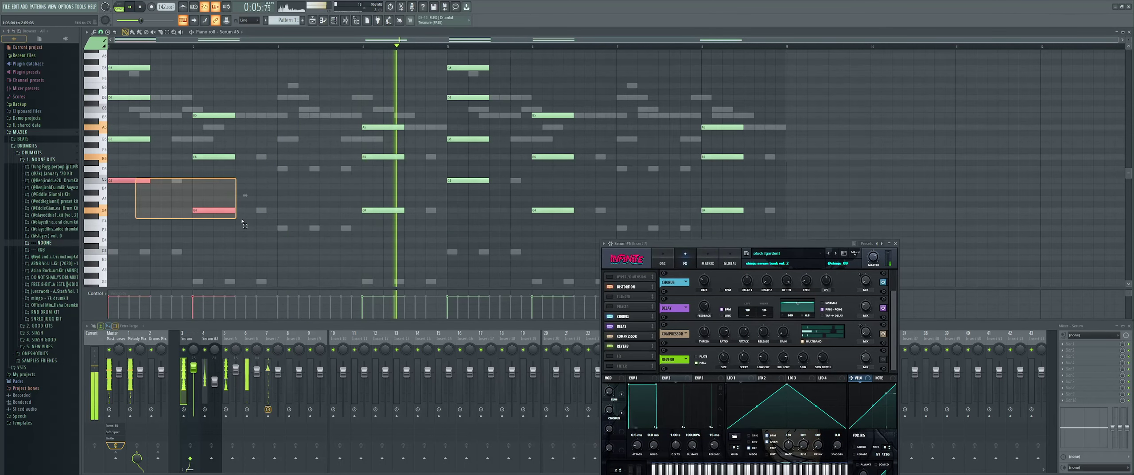
left_click_drag(353, 207, 546, 224)
left_click(468, 181, "ctrl+shift")
left_click(723, 210, "ctrl+shift")
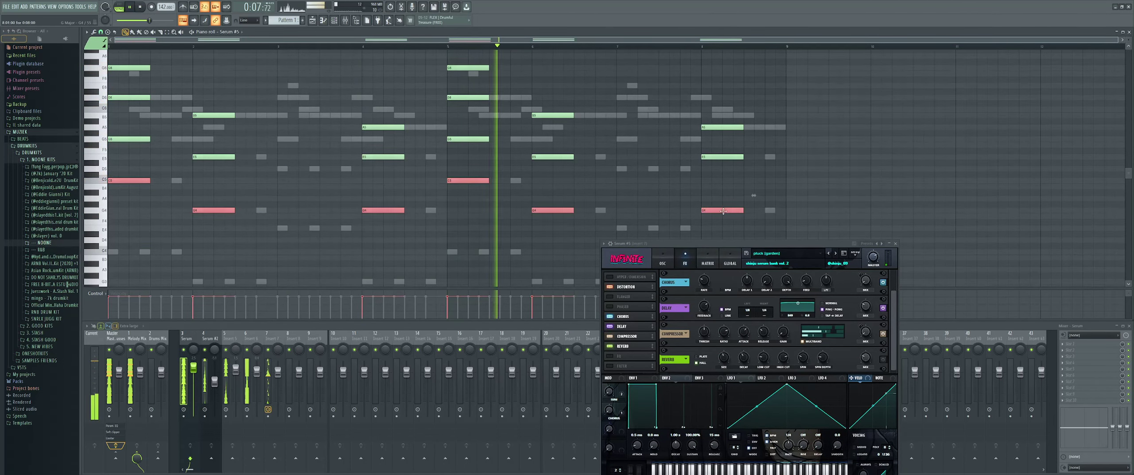
left_click_drag(724, 211, 724, 230)
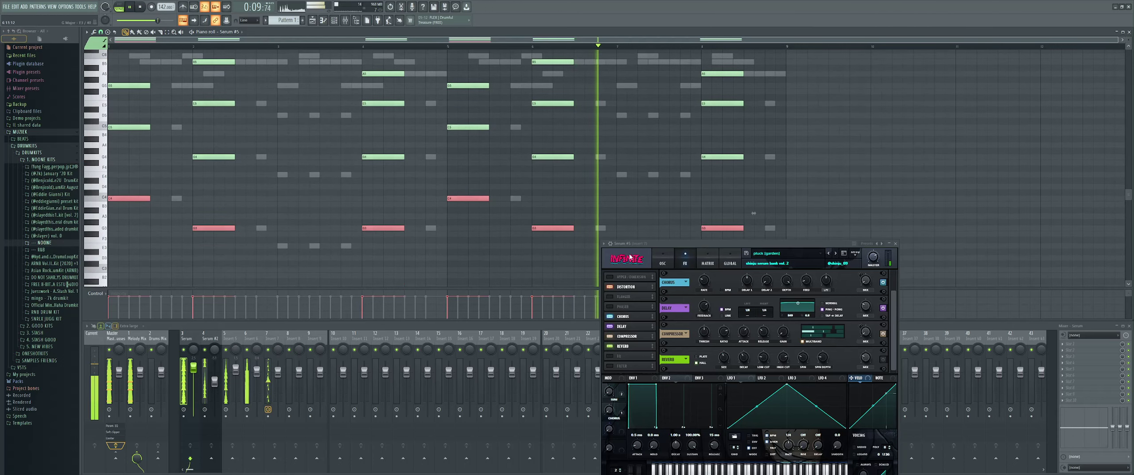
Step: Shape Serum #5's Env 1 with no sustain and a shorter decay, auditioning the channel in solo
left_click(651, 380)
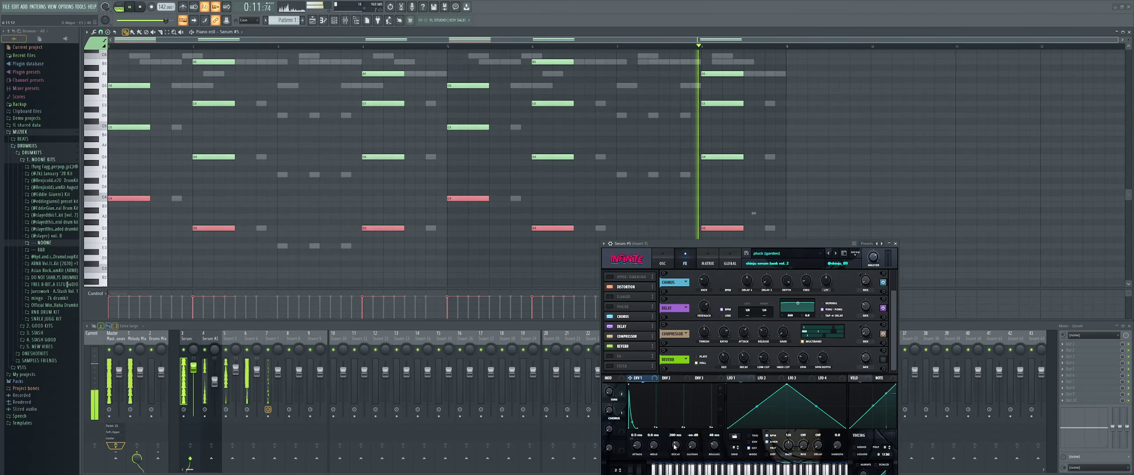
left_click_drag(675, 447, 674, 446)
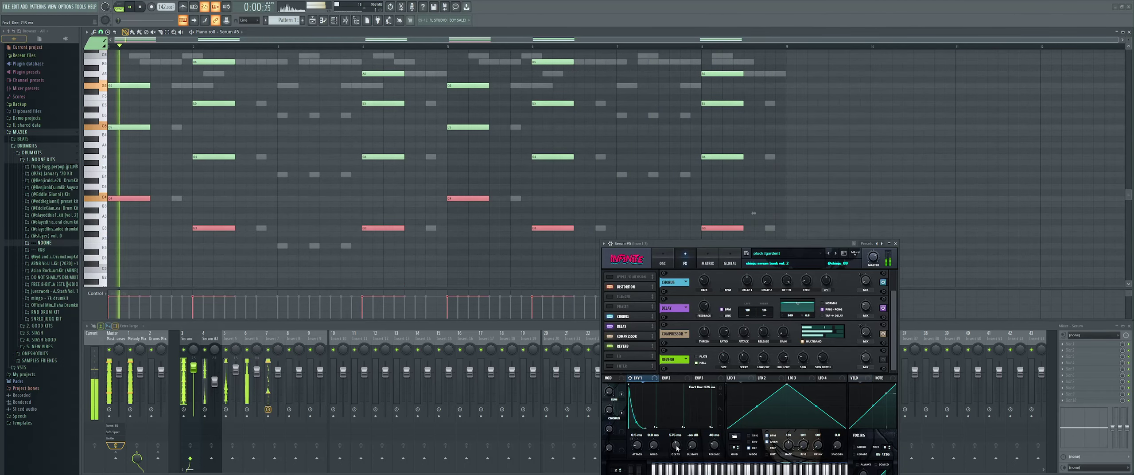
key("F6")
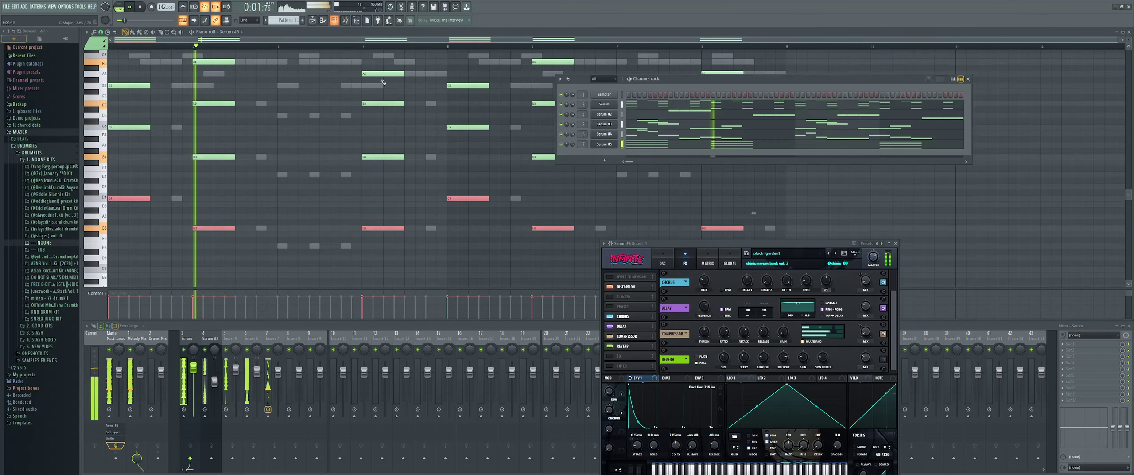
right_click(561, 144)
key("space")
key("space")
key("space")
left_click_drag(675, 445, 676, 448)
key("space")
scroll(676, 448, "up", 2)
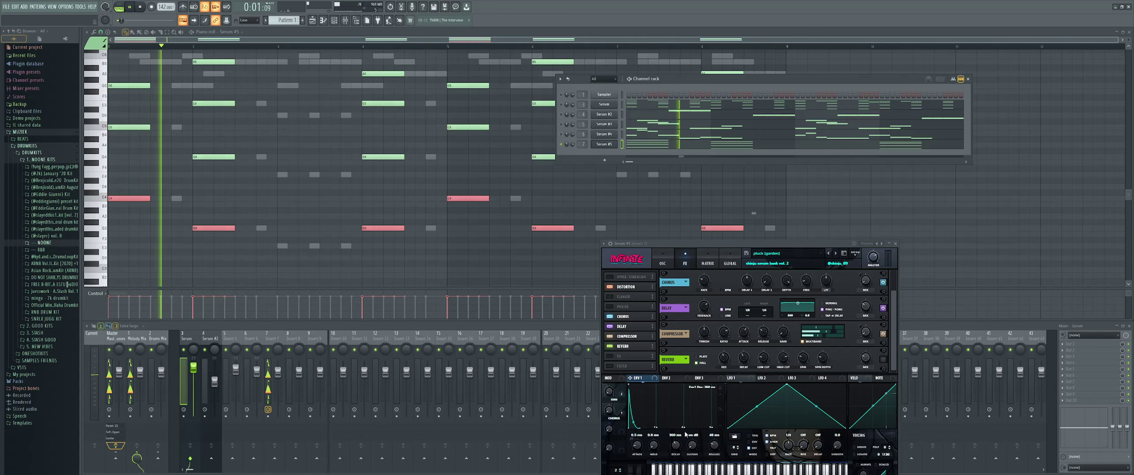
Step: Close Serum #5, replay the pattern with all channels and deselect the chord notes
left_click(896, 243)
key("space")
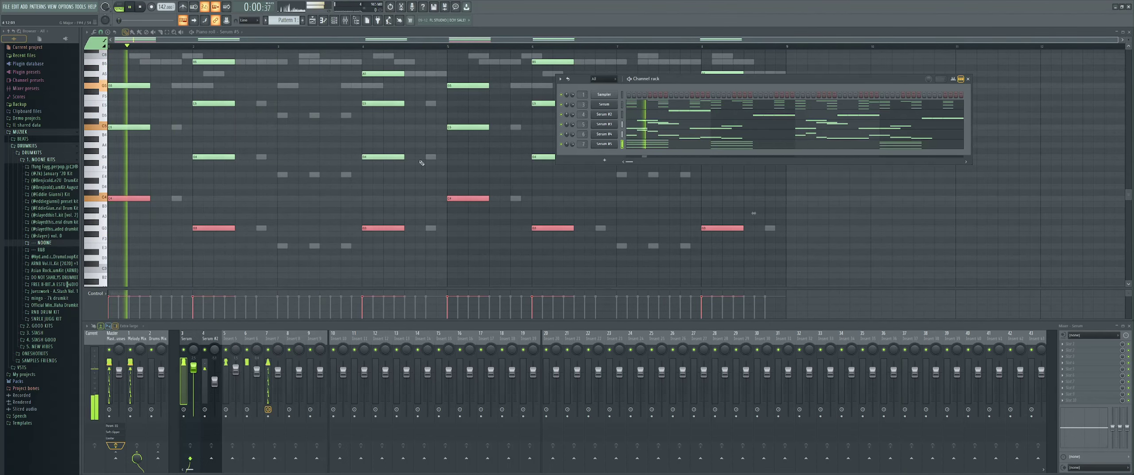
left_click(344, 154, "ctrl")
scroll(306, 163, "up", 4)
scroll(306, 163, "down", 2)
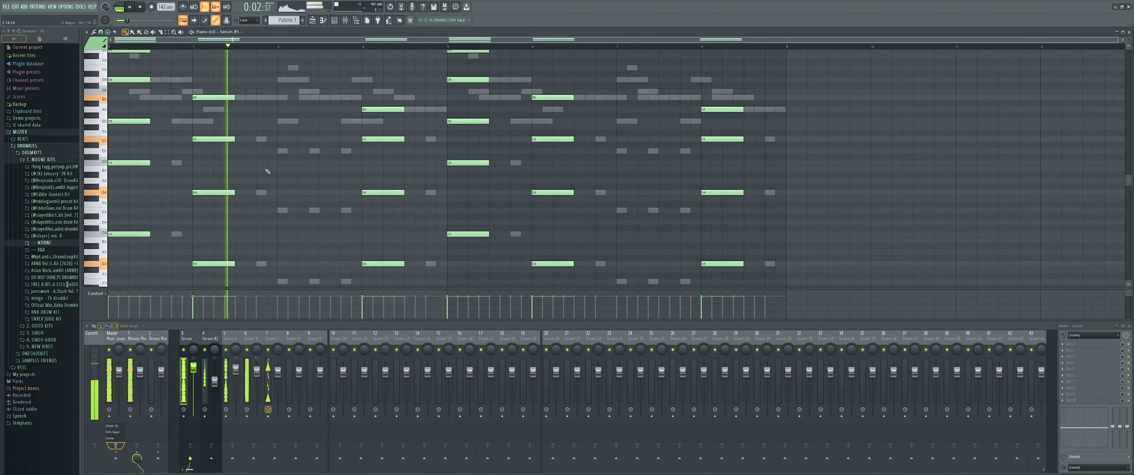
Step: Expand the 2. GOOD KITS folder in the browser and bring up Serum #3's notes in the piano roll
left_click(41, 159)
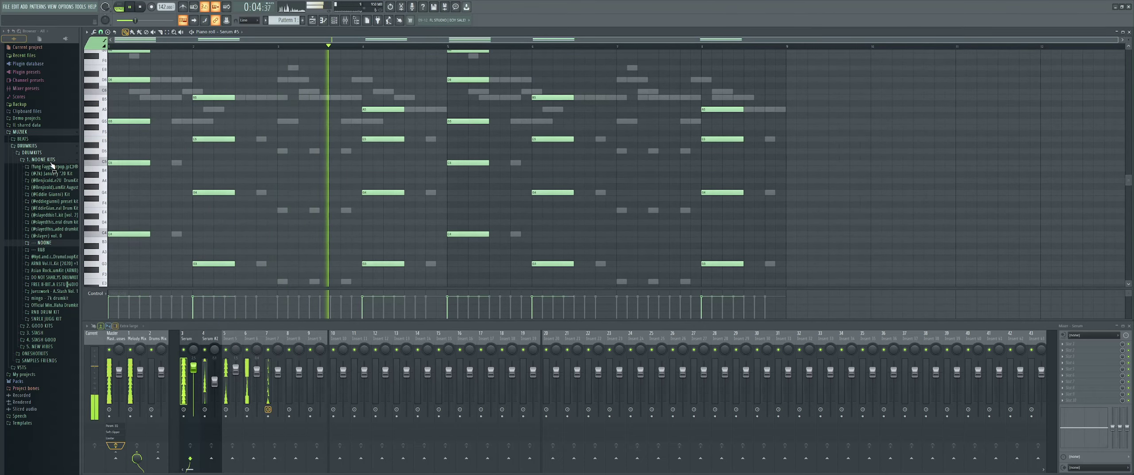
left_click(50, 167)
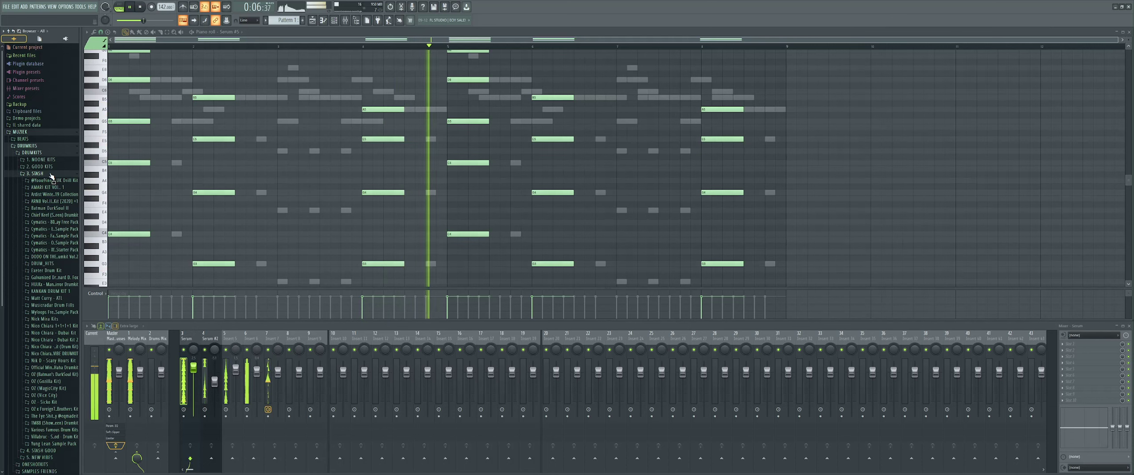
left_click(220, 32)
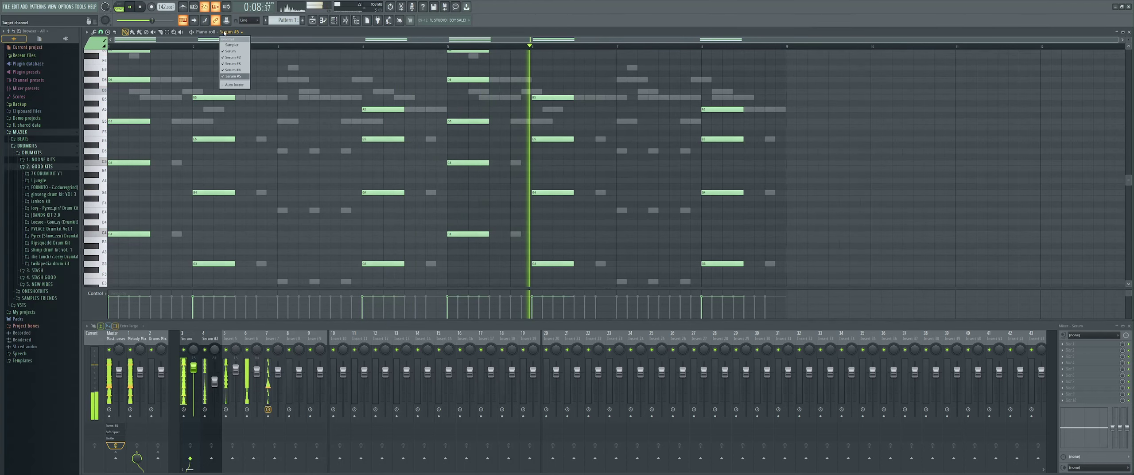
left_click(238, 61)
scroll(266, 94, "up", 2)
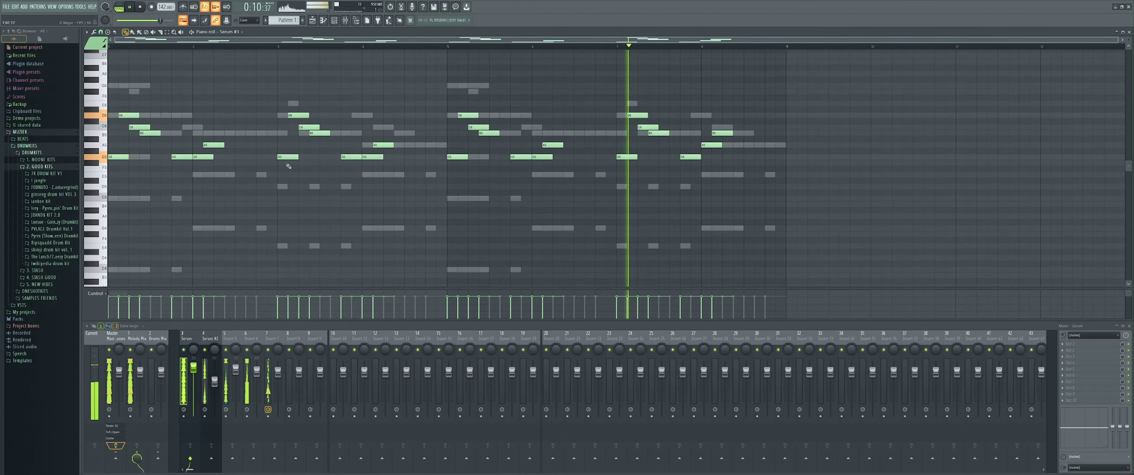
scroll(271, 170, "up", 1)
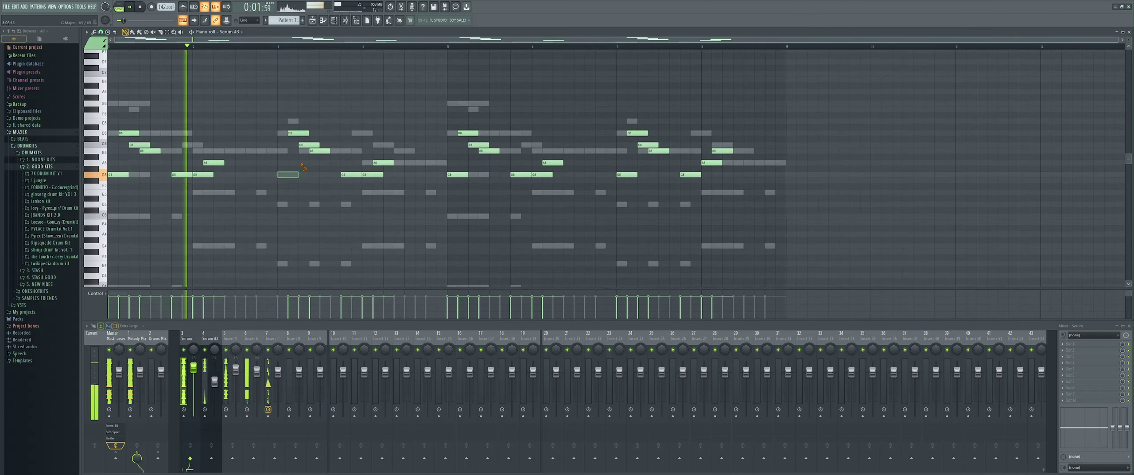
scroll(337, 161, "down", 1)
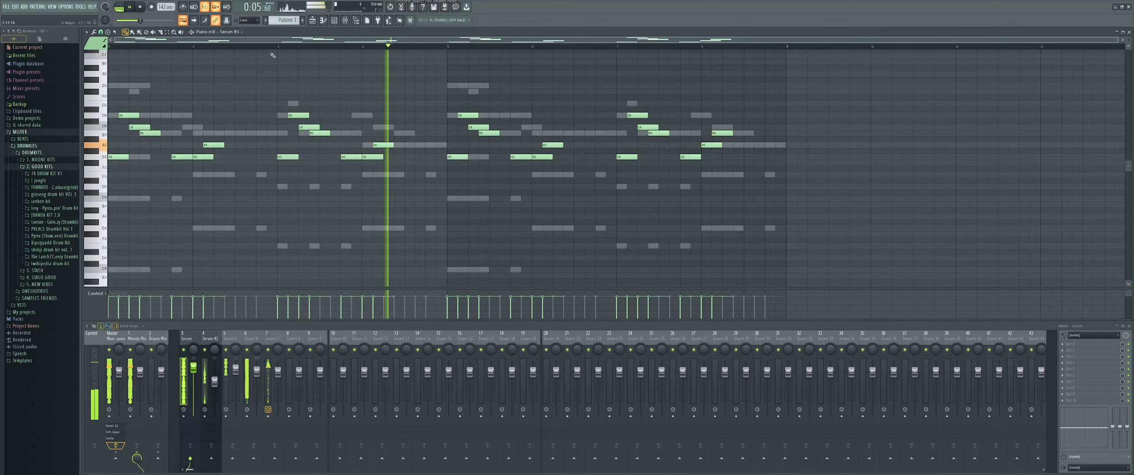
Step: Switch the piano roll to Serum #4 and delete its melody notes in bars 3 to 4 and 7 to 8
left_click(236, 32)
left_click(238, 69)
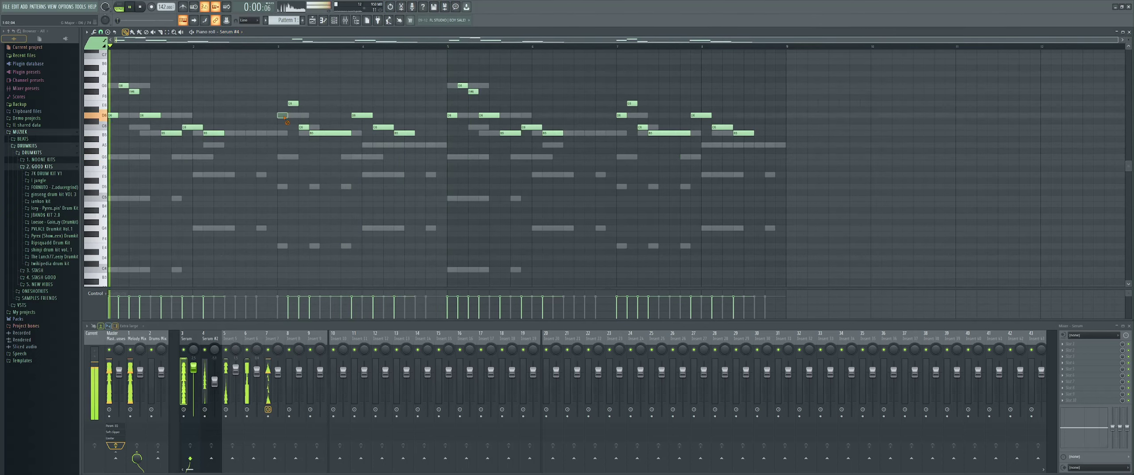
right_click(293, 103)
right_click(303, 128)
right_click(330, 133)
right_click(362, 115)
right_click(383, 127)
right_click(404, 133)
scroll(375, 155, "up", 1)
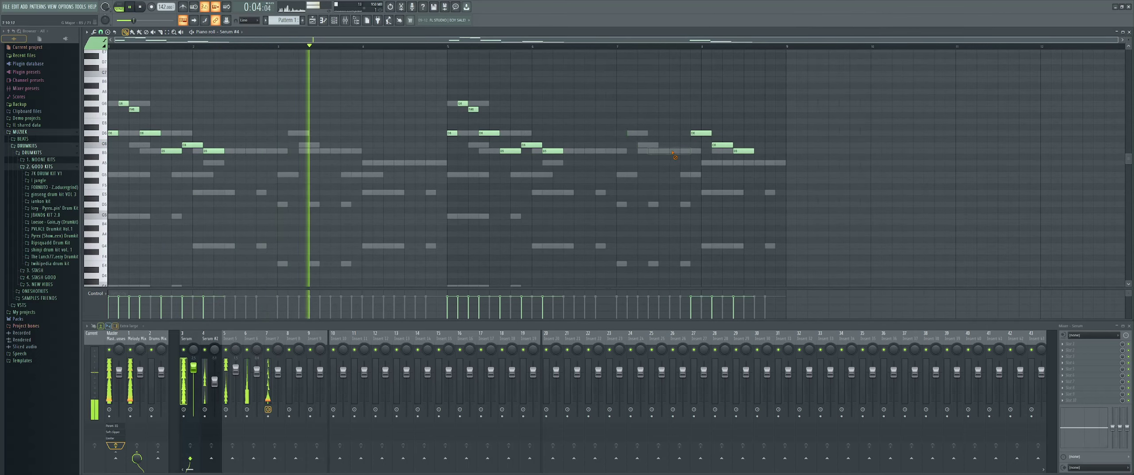
key("ctrl+z")
scroll(682, 148, "up", 1)
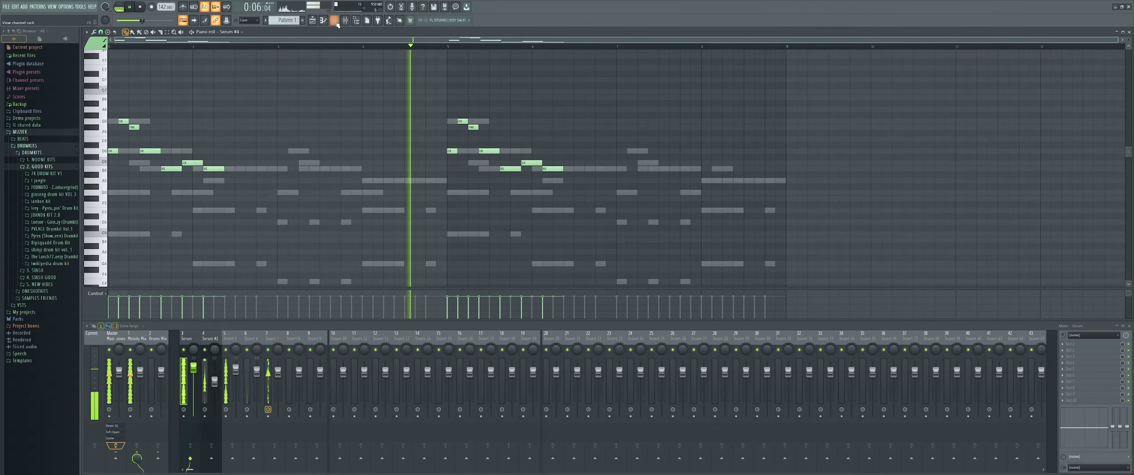
Step: Open Serum #4, cycle to another lead preset and set its portamento time to 0 ms
key("F6")
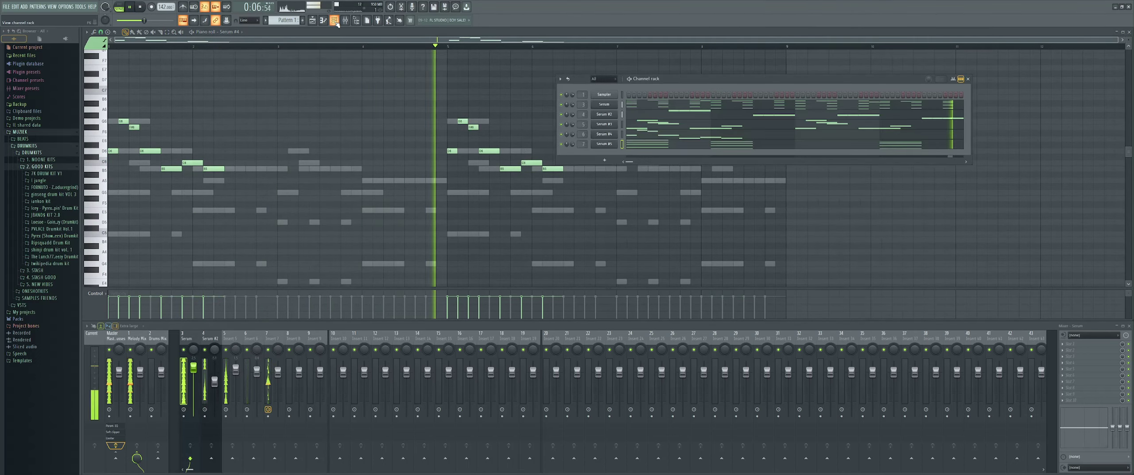
left_click(613, 135)
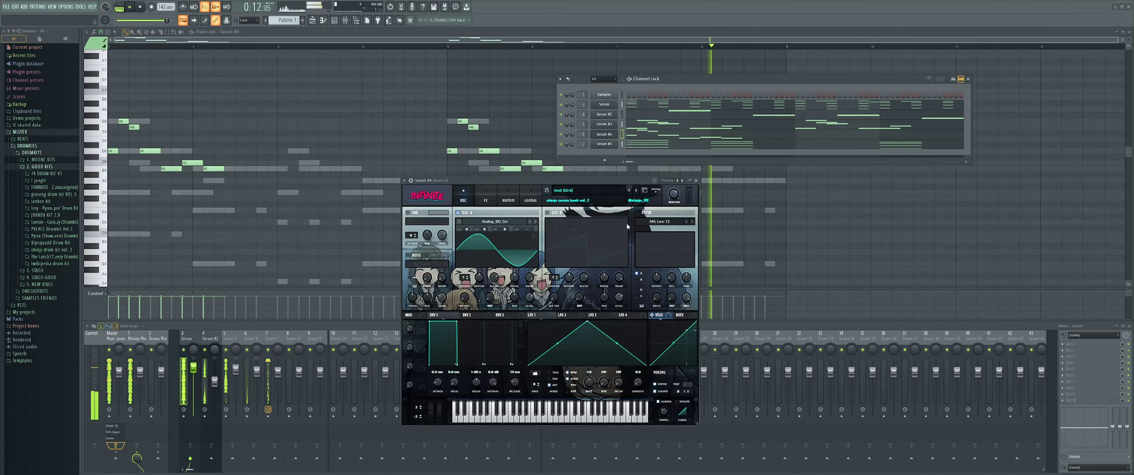
left_click(637, 191)
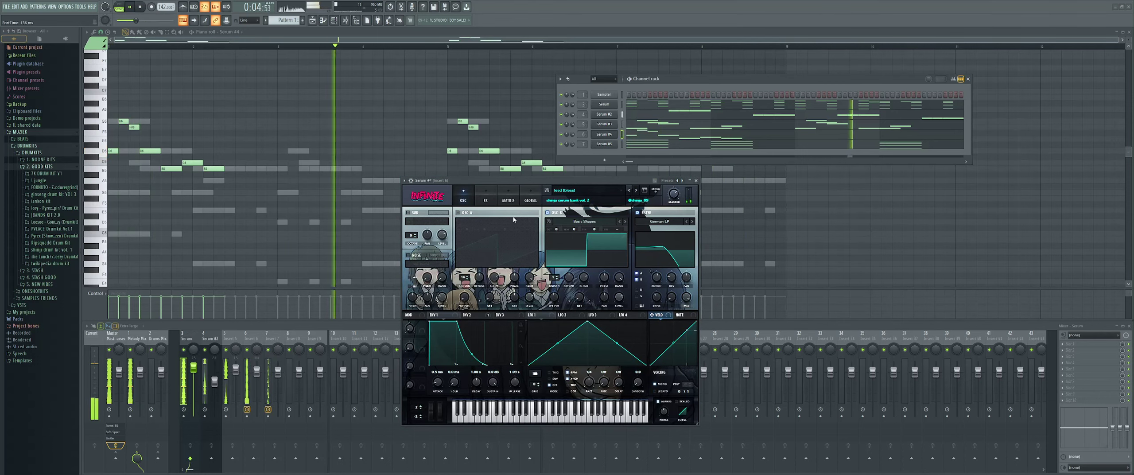
left_click(486, 197)
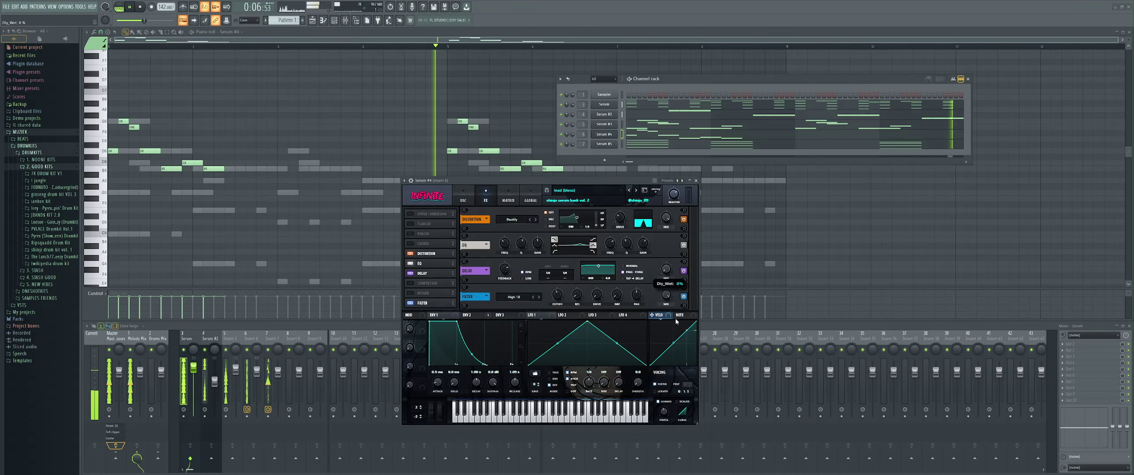
left_click(637, 191)
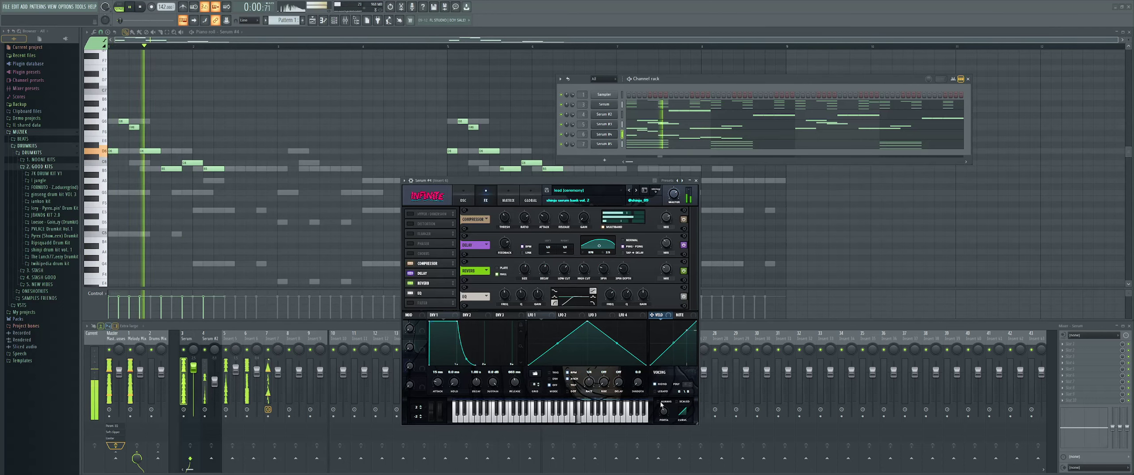
left_click_drag(665, 414, 663, 424)
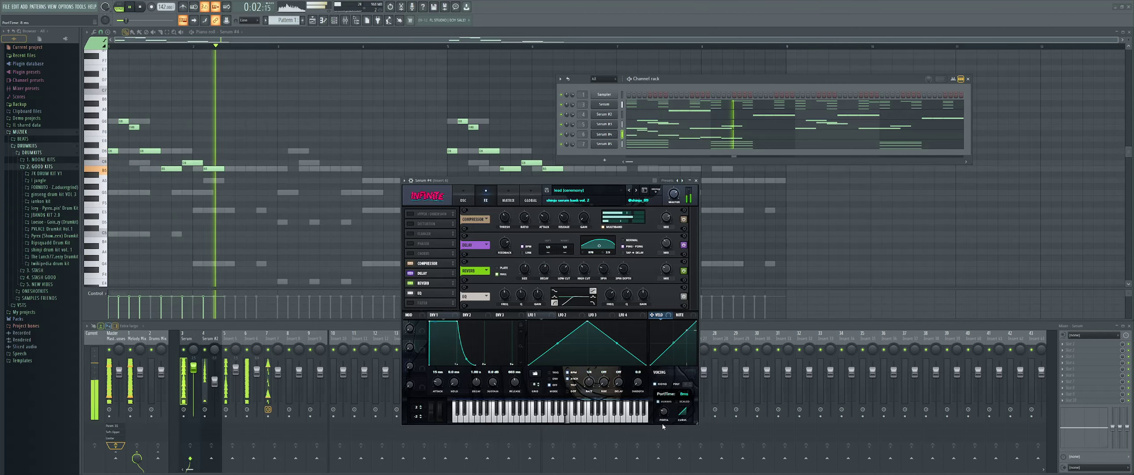
left_click(696, 181)
key("F6")
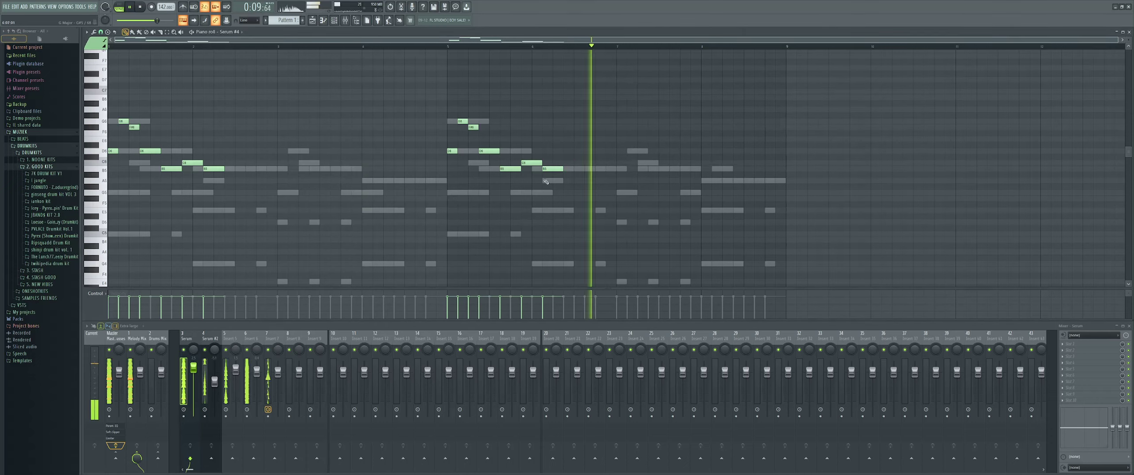
Step: Browse the 3. STASH drum kits to the EVERY MOMENT SPECIAL folder and load EMS Snare Roll 2 into a new channel
left_click(55, 167)
left_click(56, 174)
left_click(56, 173)
left_click(49, 181)
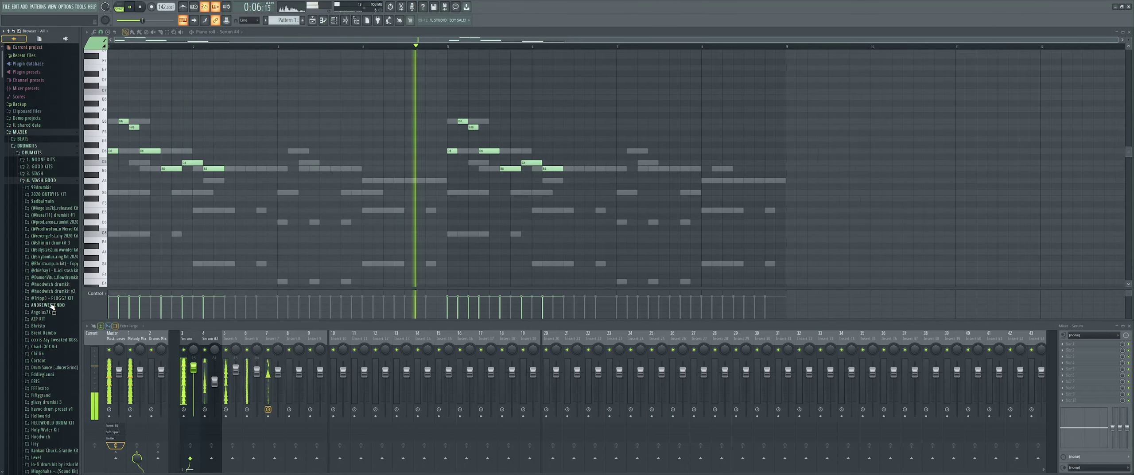
scroll(52, 337, "down", 2)
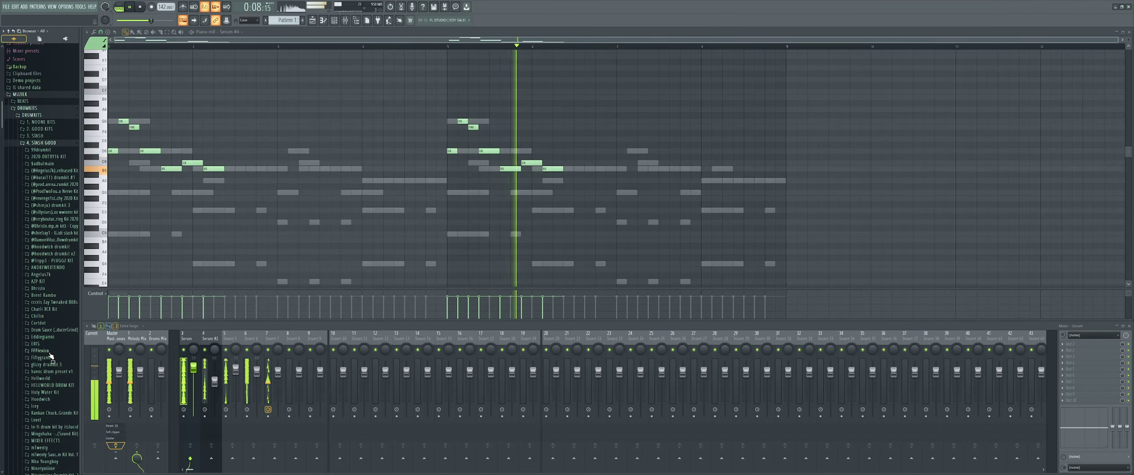
left_click(36, 135)
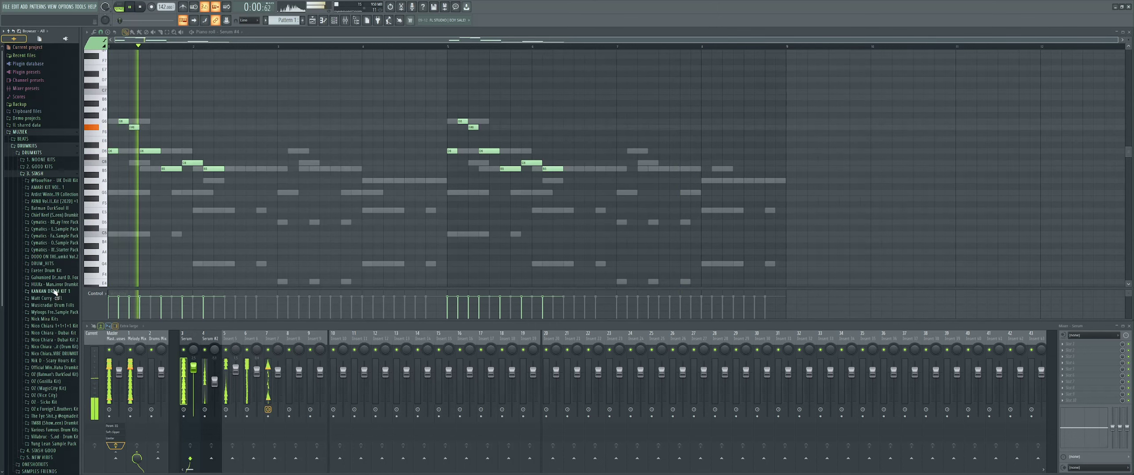
left_click(46, 271)
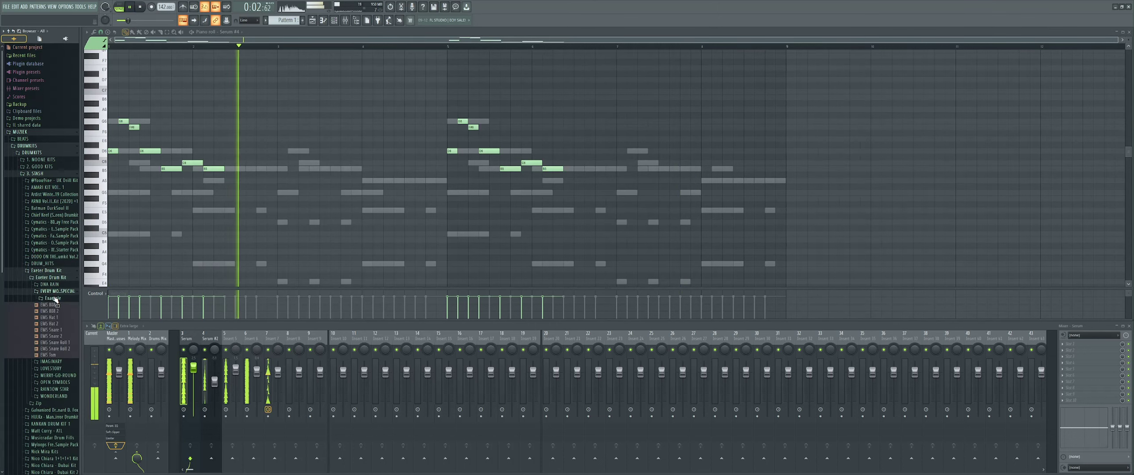
left_click(58, 329)
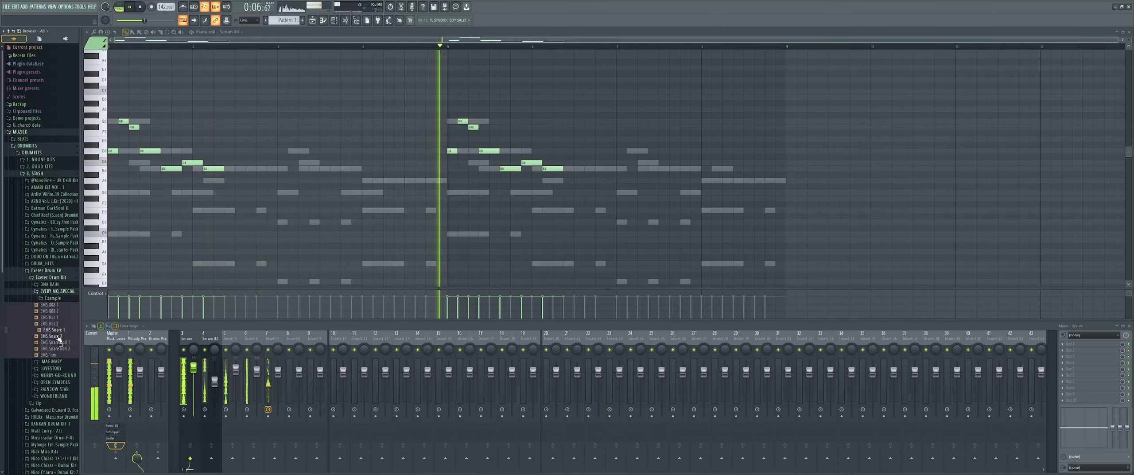
right_click(59, 349)
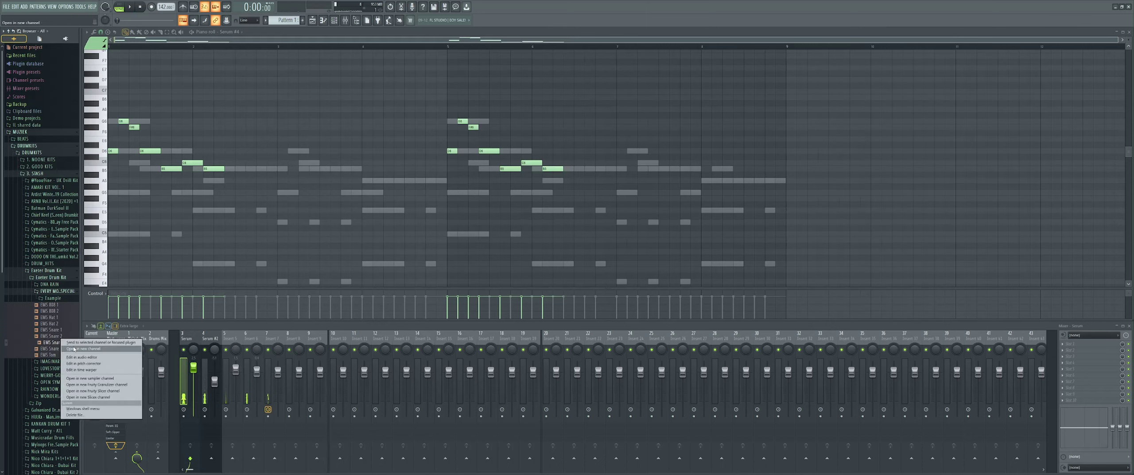
left_click(77, 348)
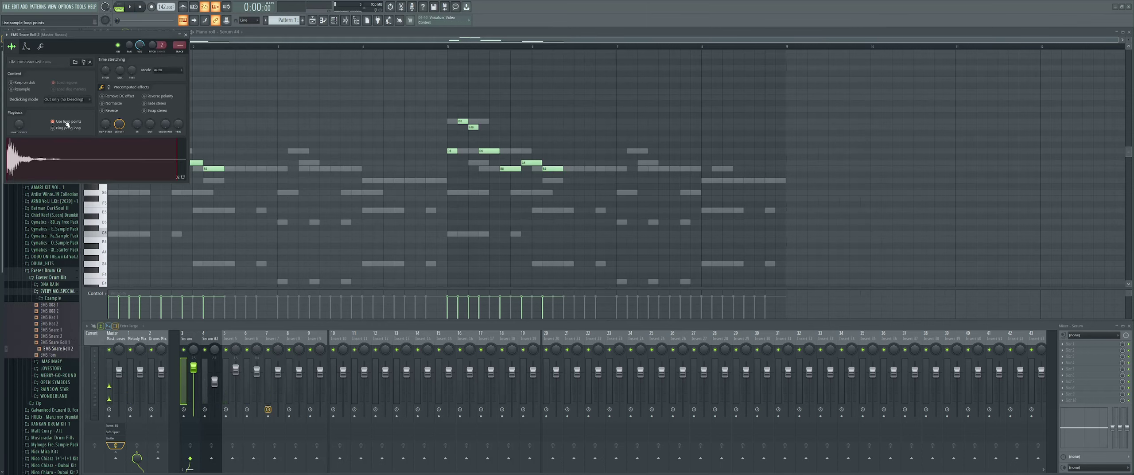
left_click(186, 34)
Step: Switch the piano roll to EMS Snare Roll 2 and place one short note at the end of bar 2
left_click(224, 32)
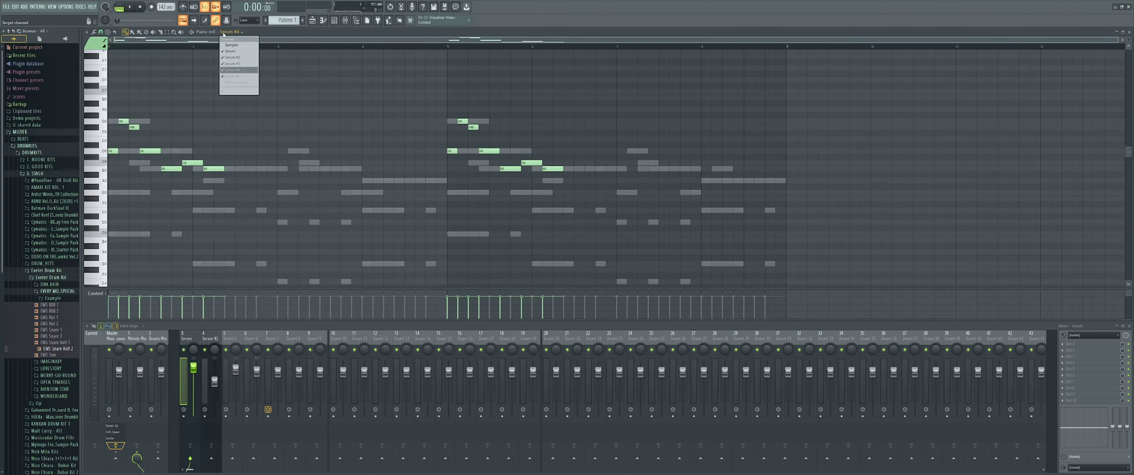
left_click(239, 83)
scroll(156, 144, "down", 4)
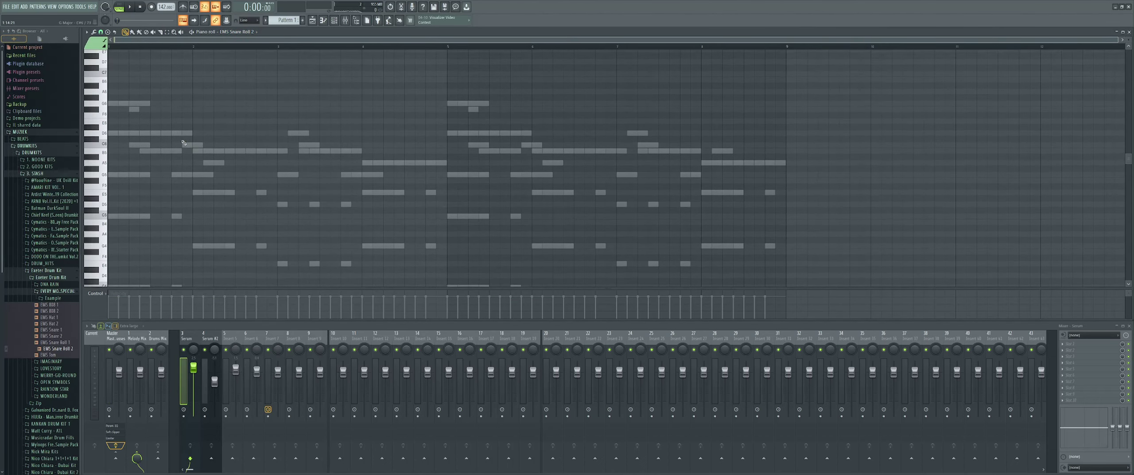
scroll(124, 167, "up", 3)
key("space")
scroll(235, 171, "down", 1)
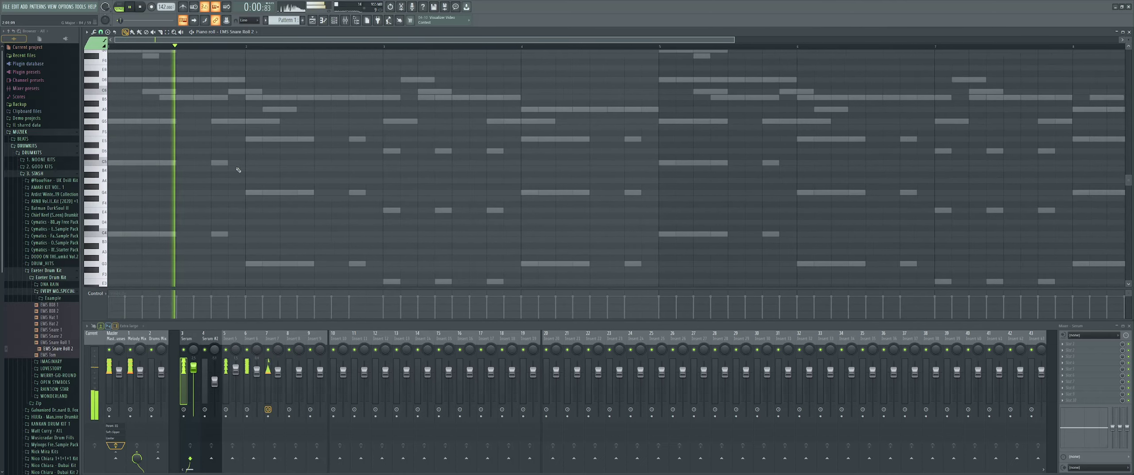
key("space")
left_click_drag(214, 164, 382, 165)
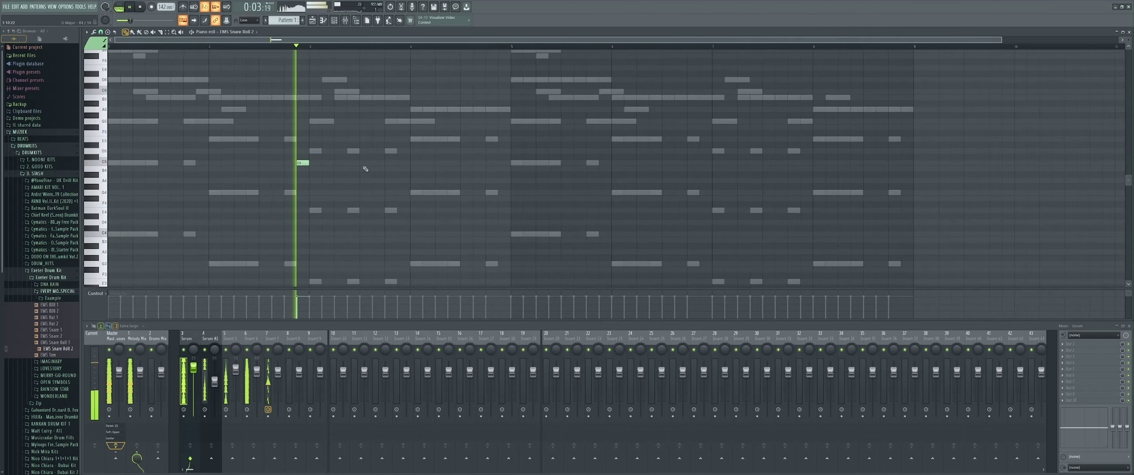
Step: Duplicate the snare roll note to the end of bar 4, delete the bar 2 note, and duplicate the four bars to bar 8
scroll(297, 50, "down", 2)
left_click_drag(296, 48, 108, 48)
key("ctrl+b")
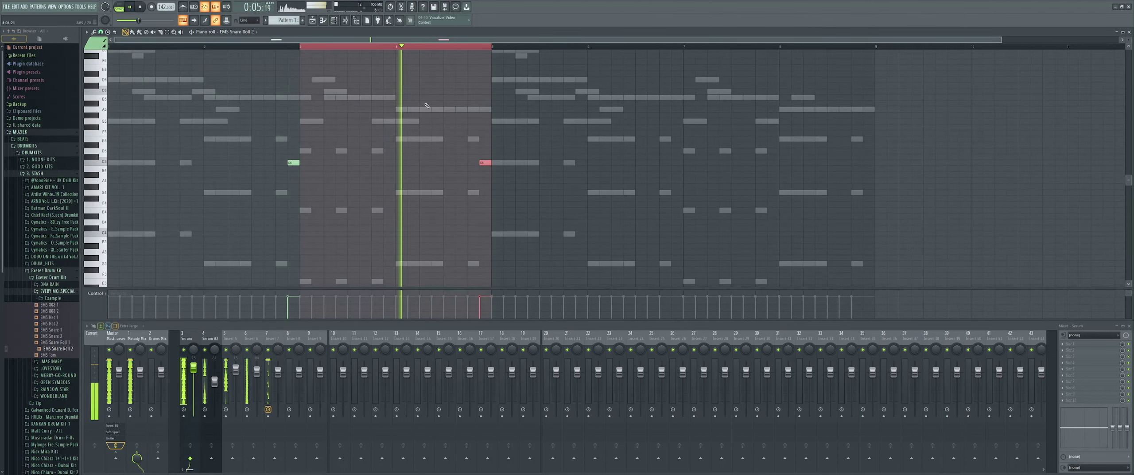
right_click(288, 163)
left_click_drag(315, 49, 109, 46)
key("ctrl+b")
scroll(109, 47, "down", 1)
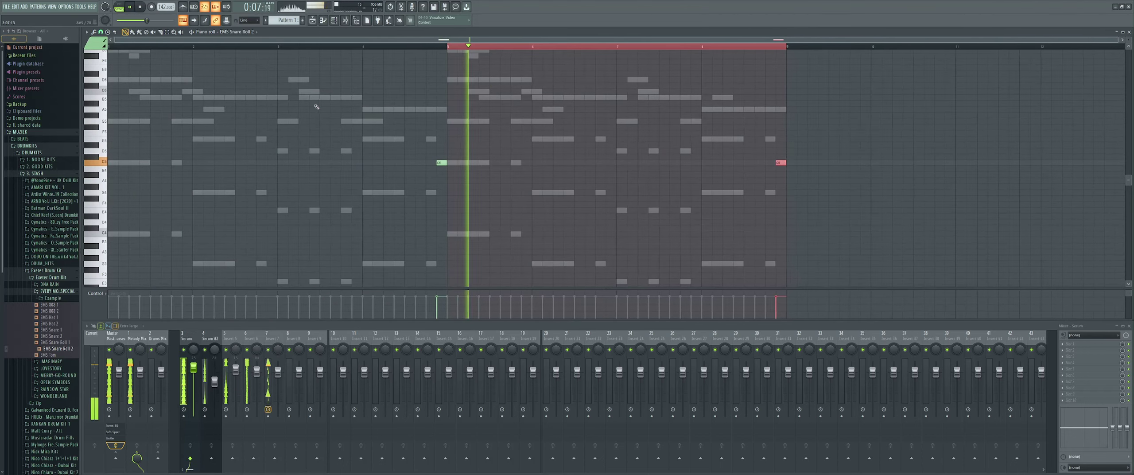
Step: Look through the IMAGINARY, DNA RAIN and EVERY MOMENT SPECIAL sample subfolders while the pattern plays
left_click(59, 291)
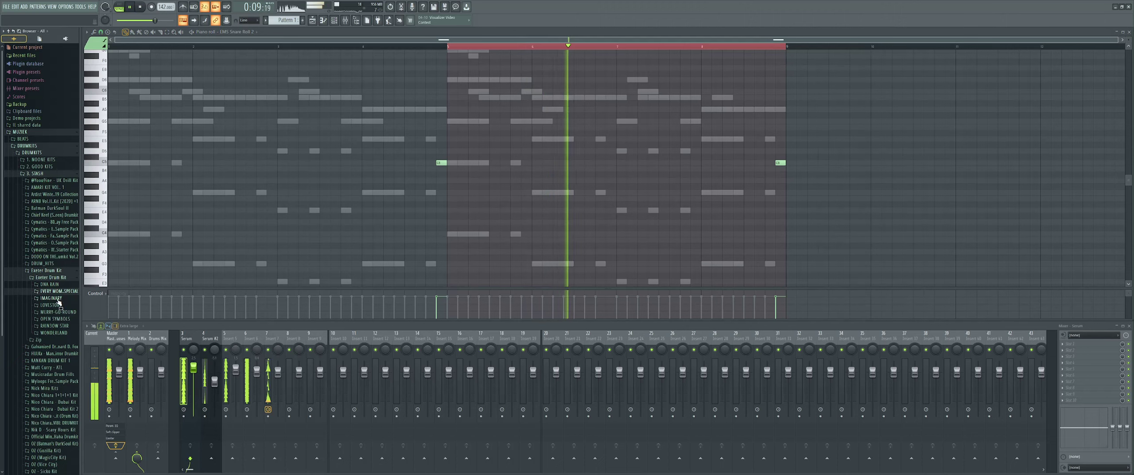
left_click(57, 298)
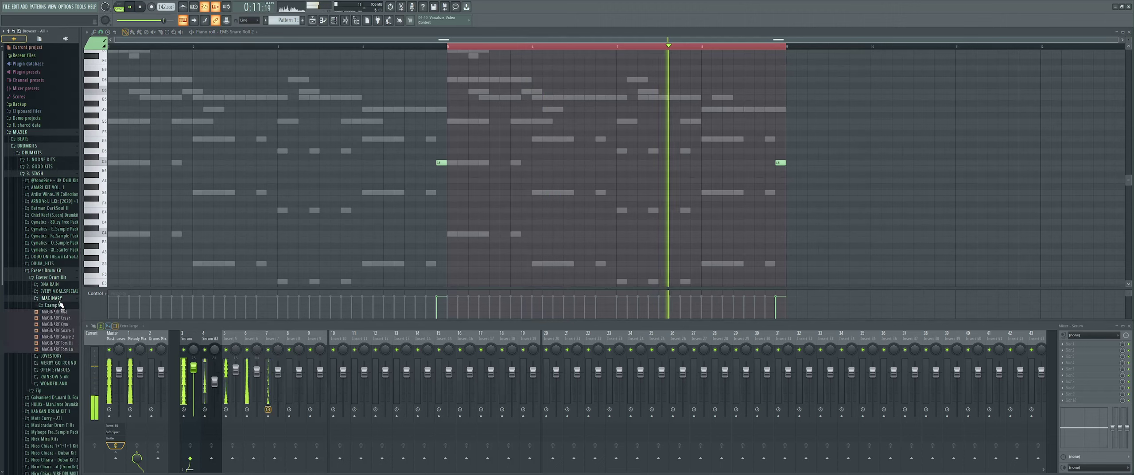
left_click(50, 284)
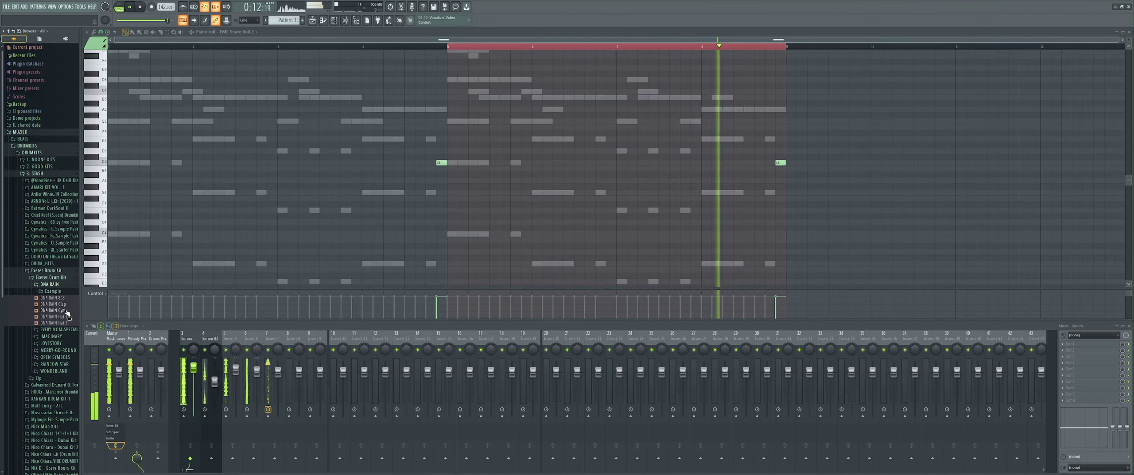
left_click(52, 284)
left_click(59, 291)
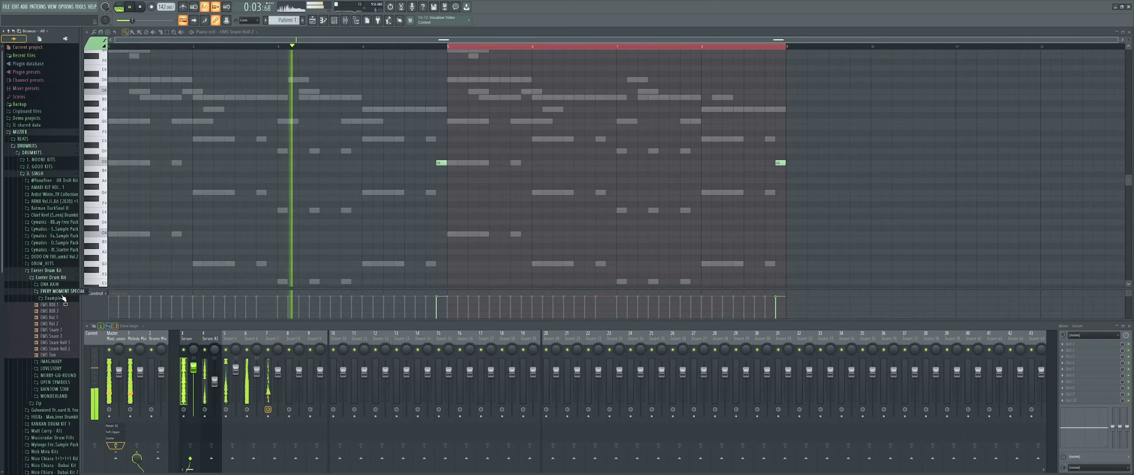
left_click(60, 292)
left_click(62, 299)
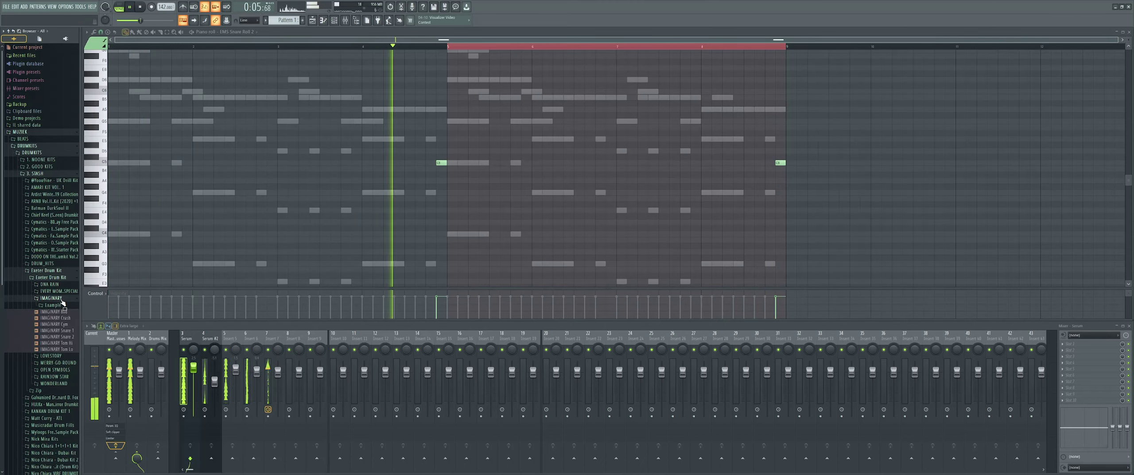
left_click(61, 299)
Step: Audition the LOVESTORY snares and check the MERRY-GO-ROUND and OPEN SYMBOLS folders for clap sounds
left_click(58, 306)
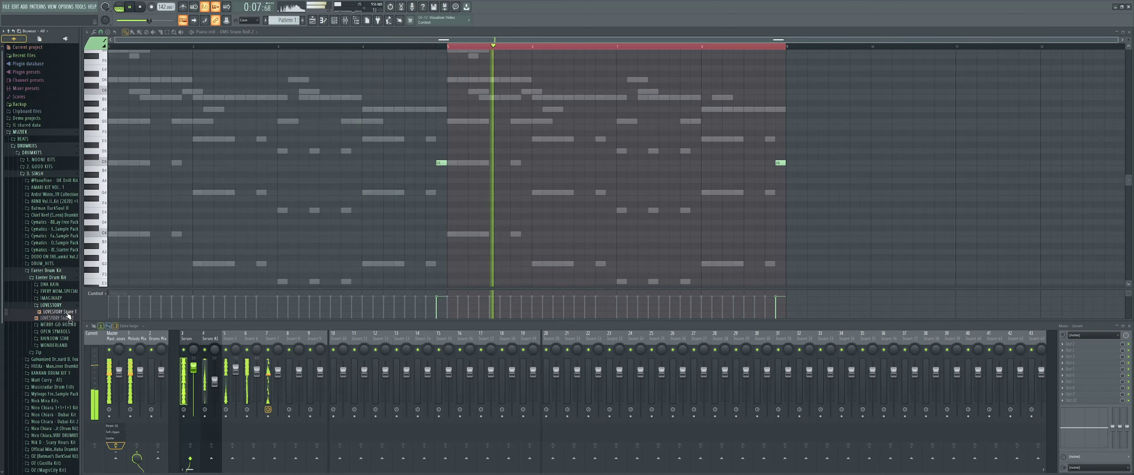
left_click(67, 318)
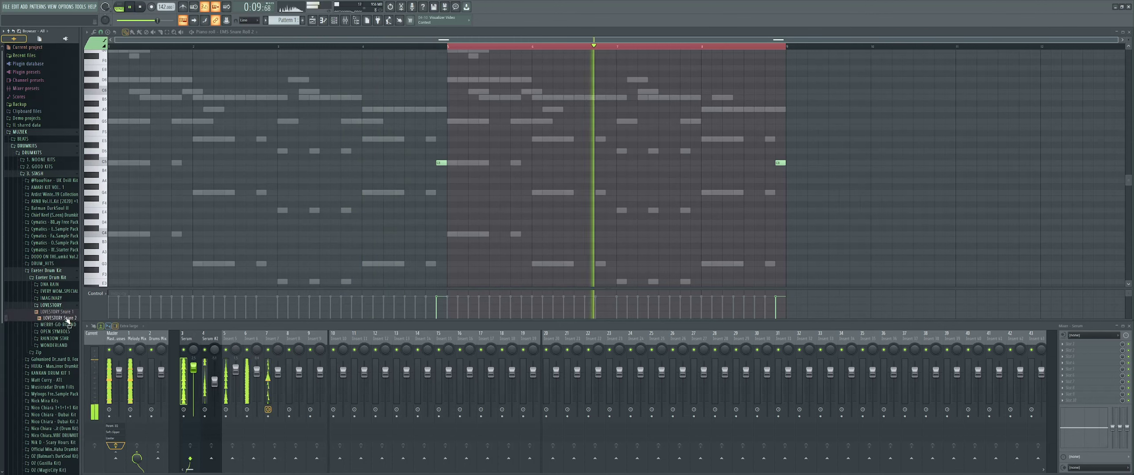
left_click(62, 324)
left_click(64, 332)
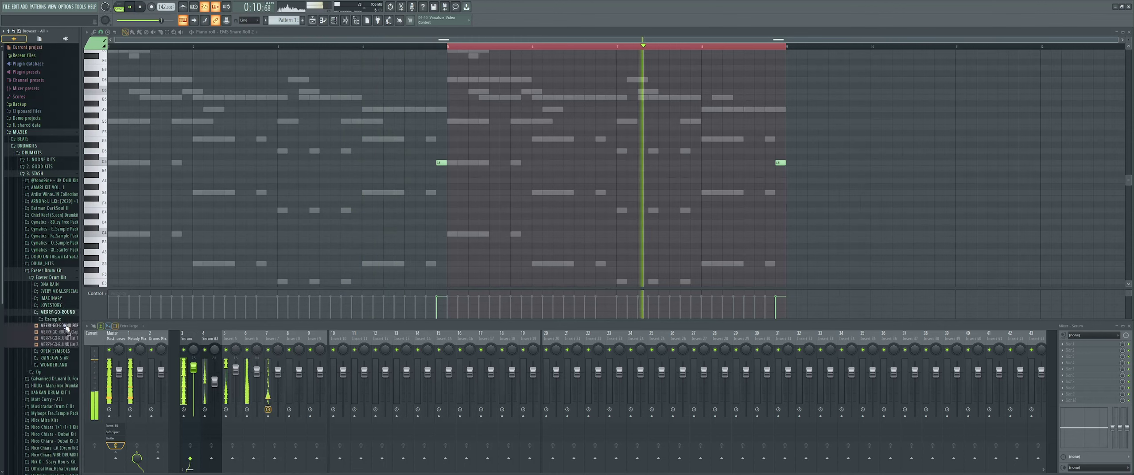
left_click(66, 350)
left_click(62, 344)
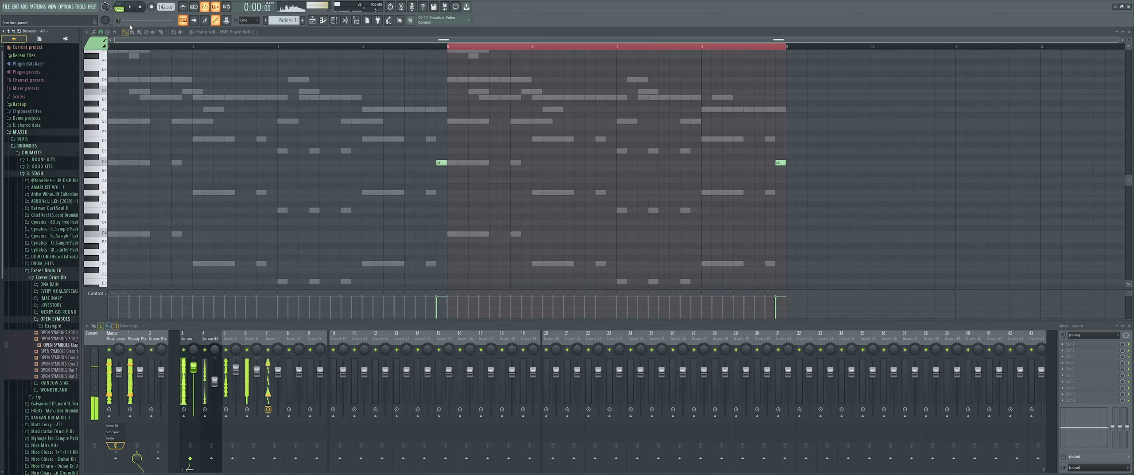
Step: Open the arena drum kit in 4. STASH GOOD and expand its Claps folder
left_click(47, 167)
left_click(49, 278)
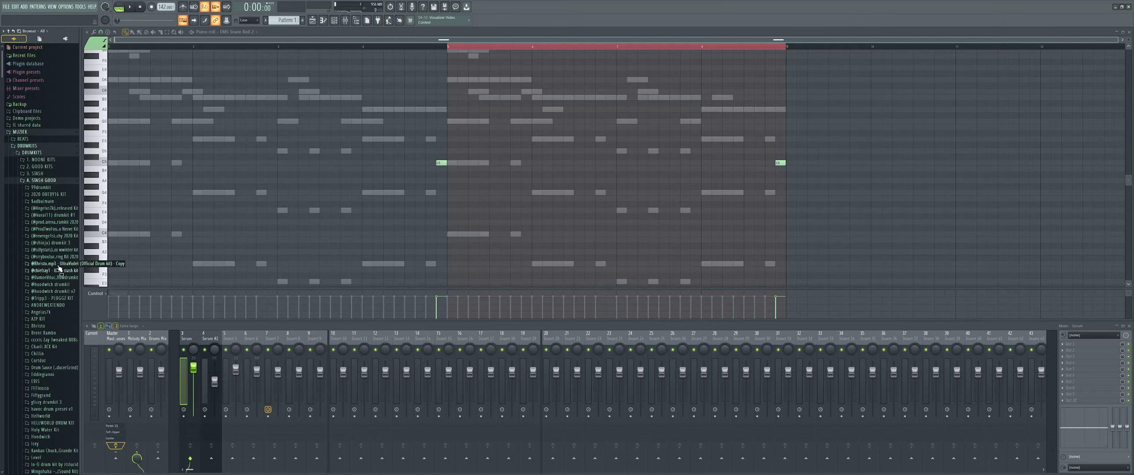
left_click(59, 224)
left_click(58, 229)
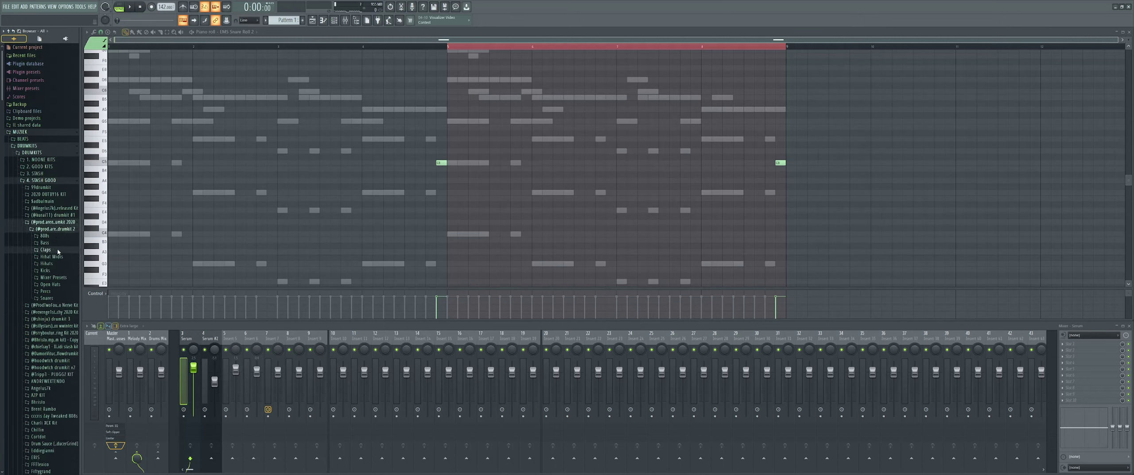
left_click(58, 250)
key("alt+Tab")
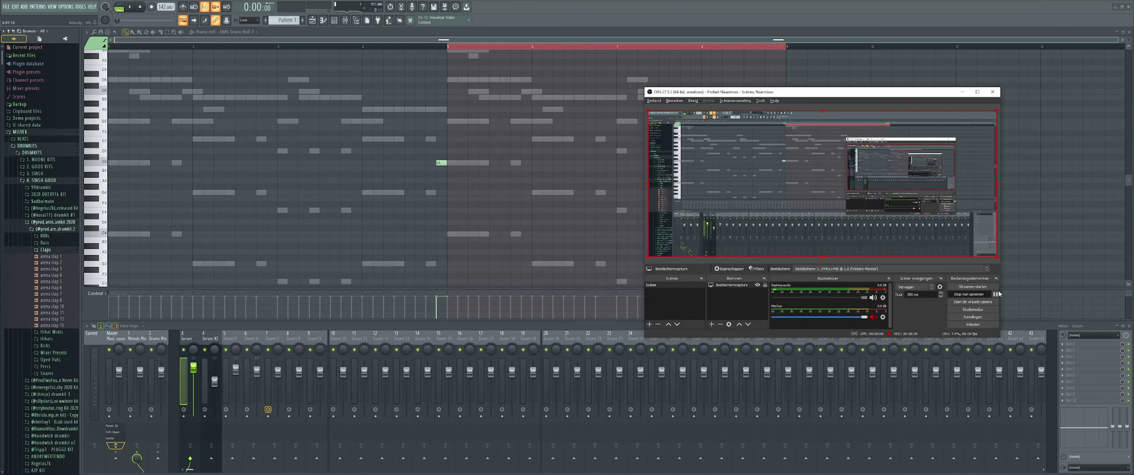
left_click(978, 294)
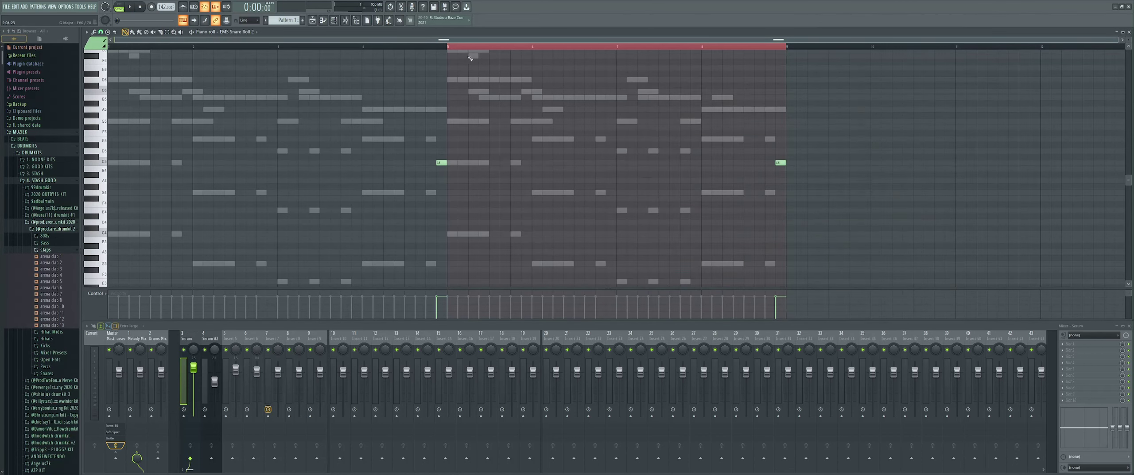
Step: Audition the arena claps with playback stopped and open arena clap 11 in a new channel
key("ctrl+d")
key("space")
scroll(222, 166, "down", 1)
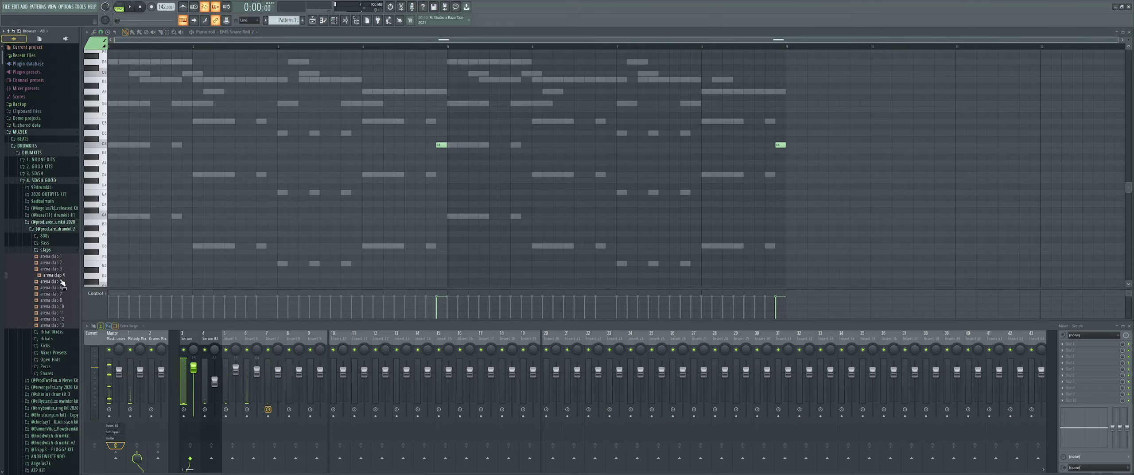
right_click(69, 312)
left_click(60, 320)
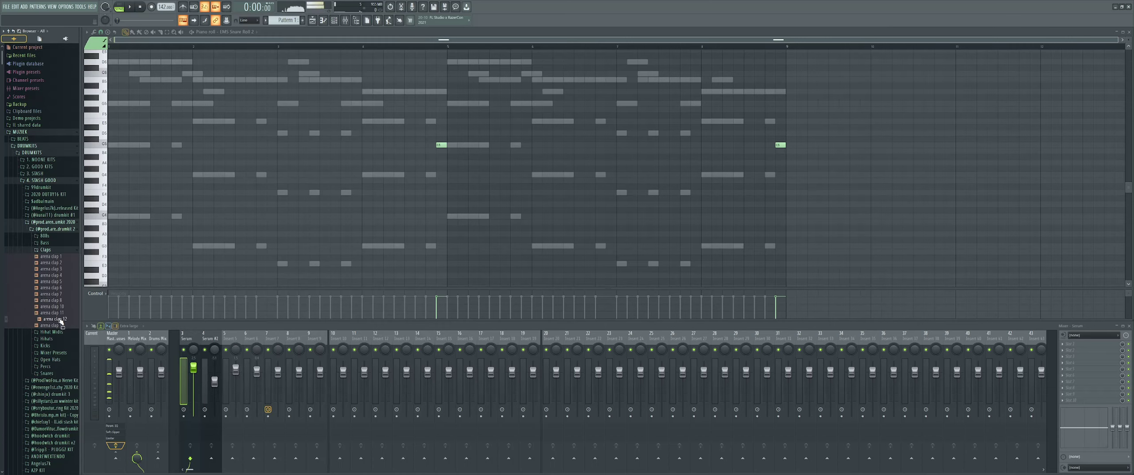
right_click(64, 313)
left_click(84, 318)
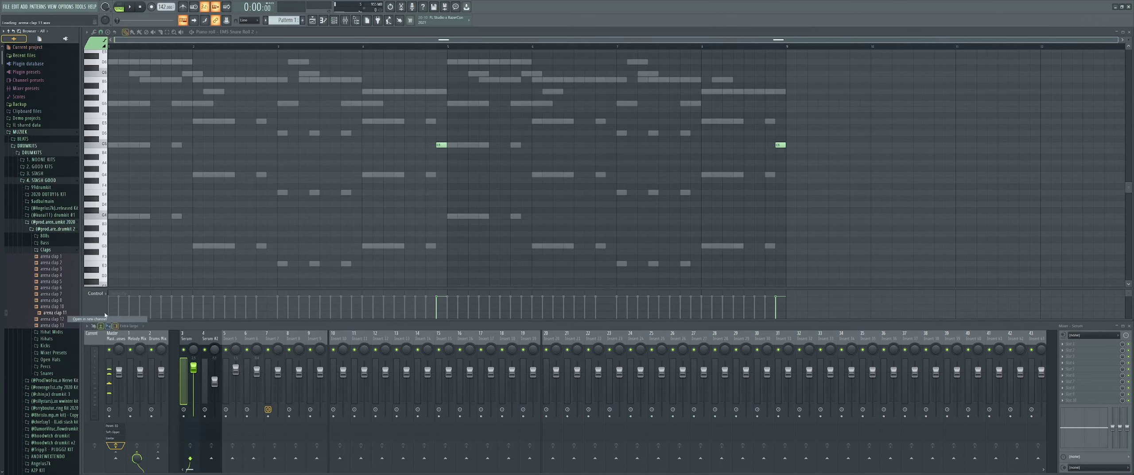
left_click(194, 43)
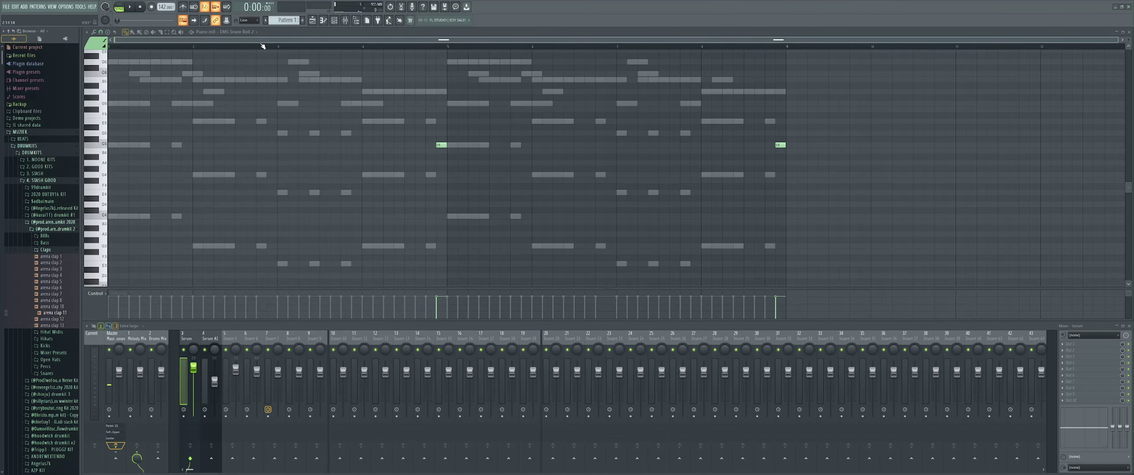
Step: Place an arena clap 11 note on beat 3 of each of the first four bars
left_click(230, 32)
left_click(239, 90)
scroll(152, 164, "down", 1)
scroll(152, 164, "up", 2)
left_click(238, 146)
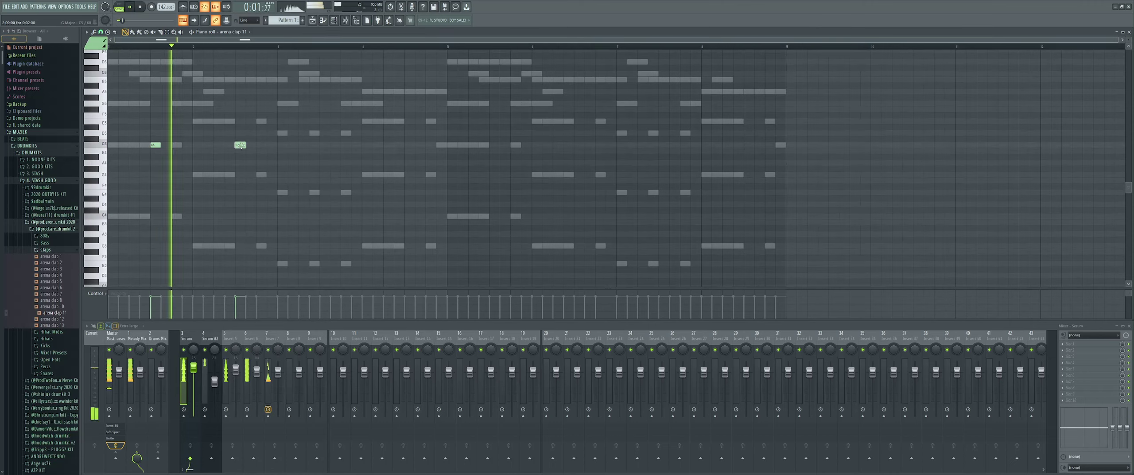
left_click(325, 146)
left_click_drag(397, 145, 141, 144)
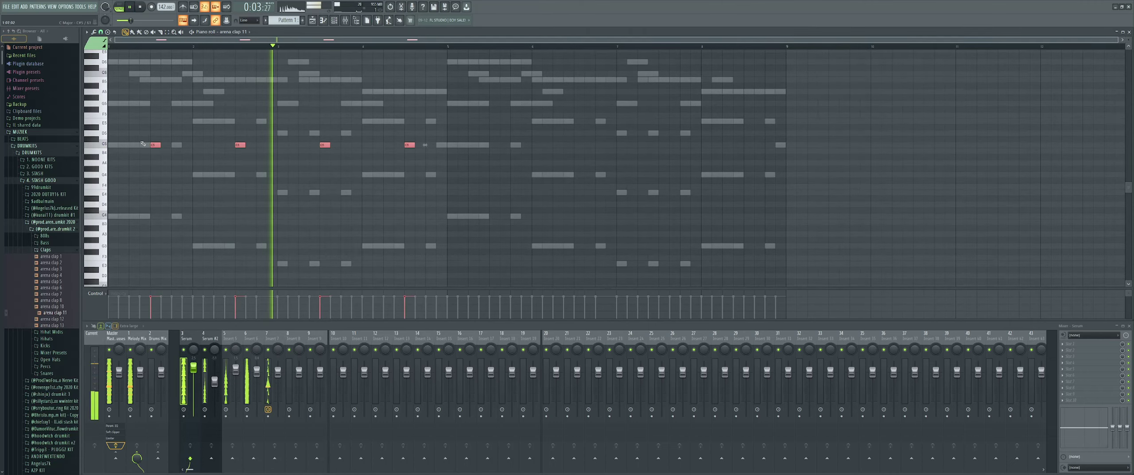
Step: Duplicate the four clap notes across bars 5 to 8 and clear the note selection
key("ctrl+b")
key("ctrl+d")
scroll(440, 162, "up", 2)
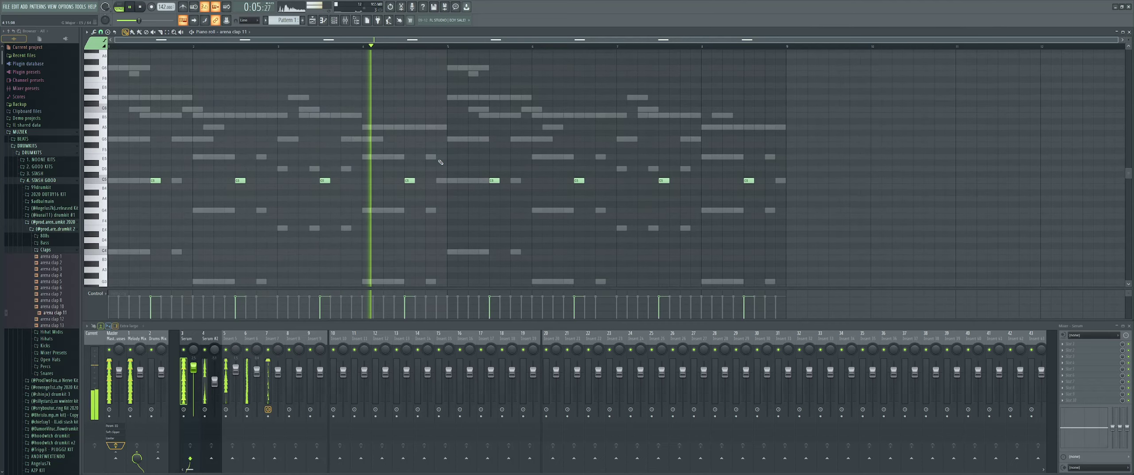
key("ctrl+a")
key("ctrl+d")
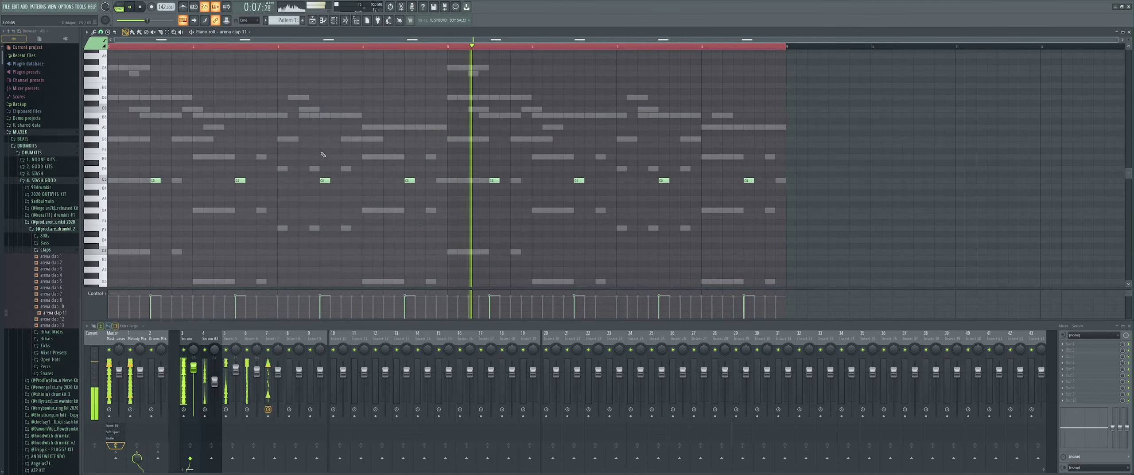
Step: Open arena hat 1 from the kit's Hihats folder in a new channel and audition the other arena hats
left_click(59, 251)
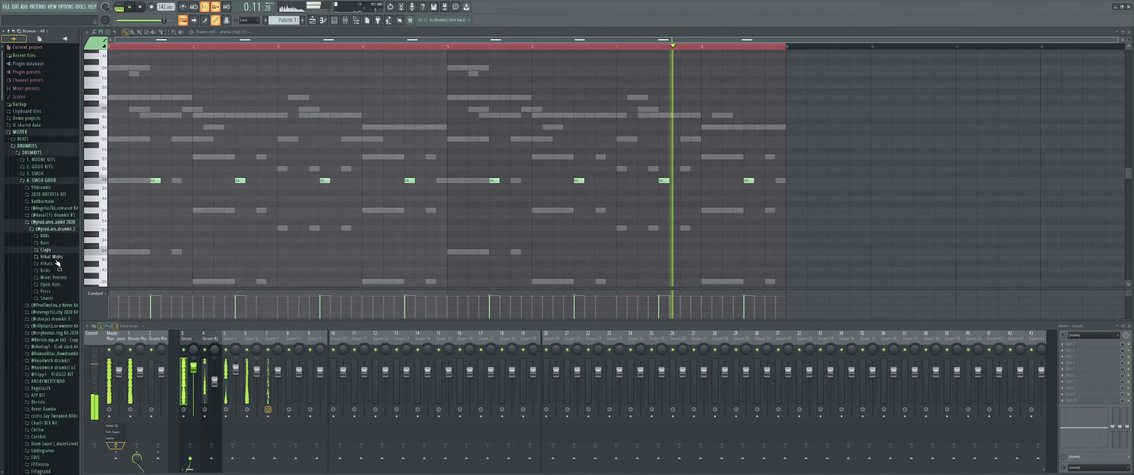
left_click(57, 263)
left_click(55, 271)
right_click(56, 271)
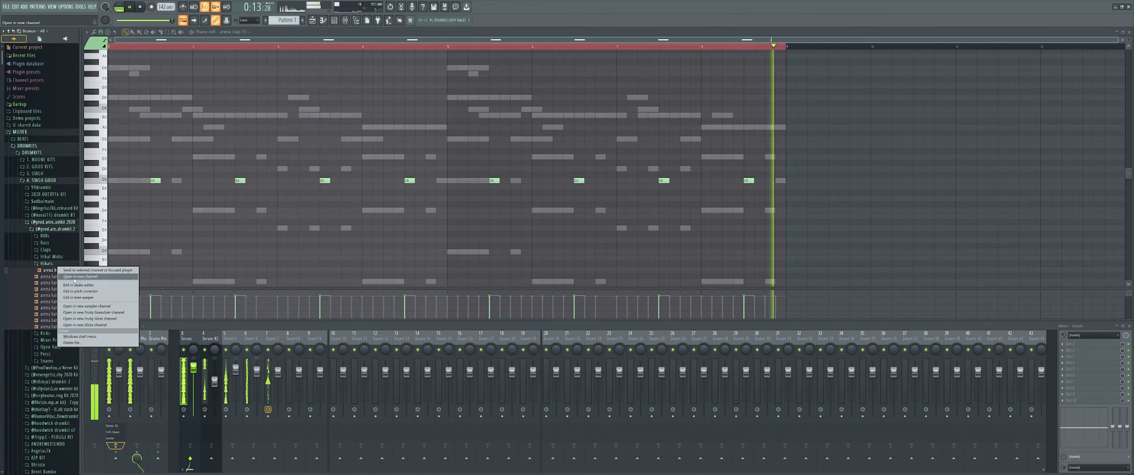
left_click(80, 276)
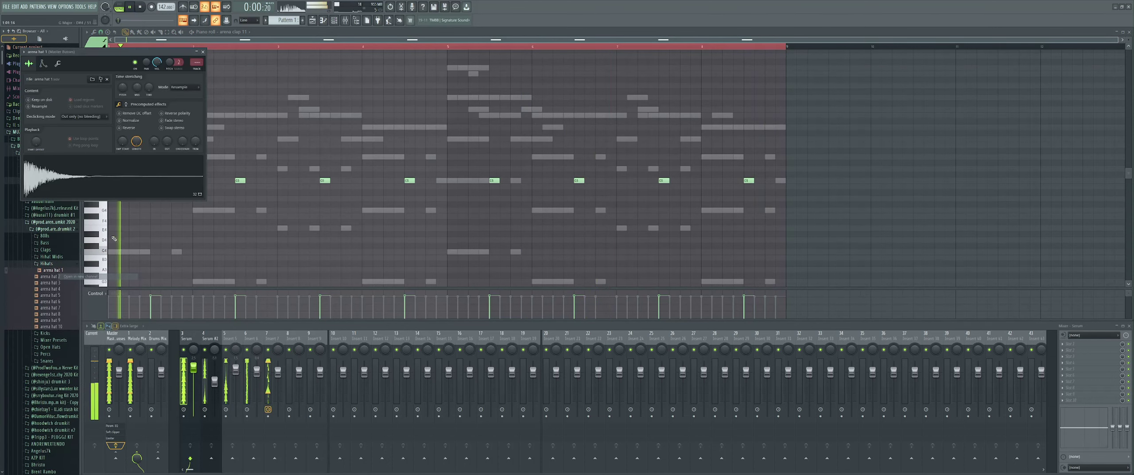
left_click(56, 284)
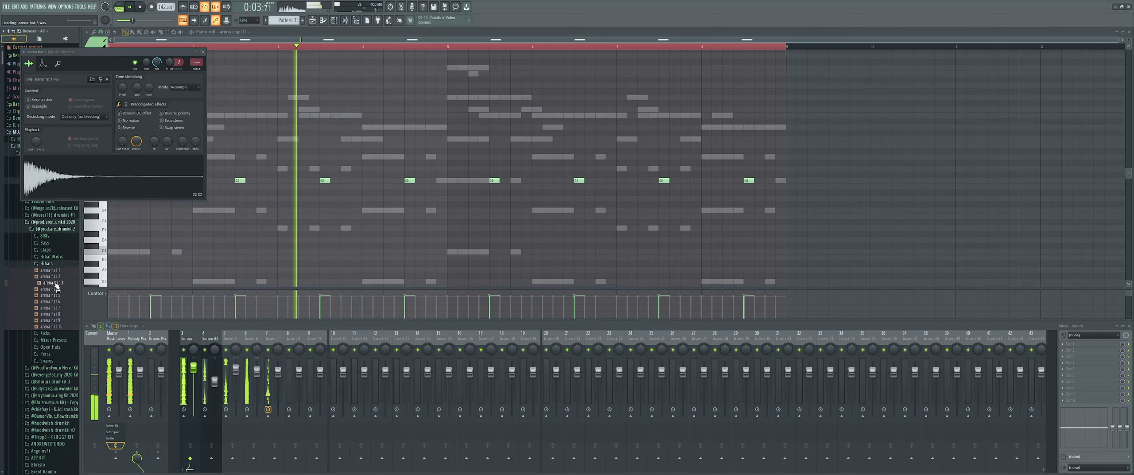
left_click(60, 296)
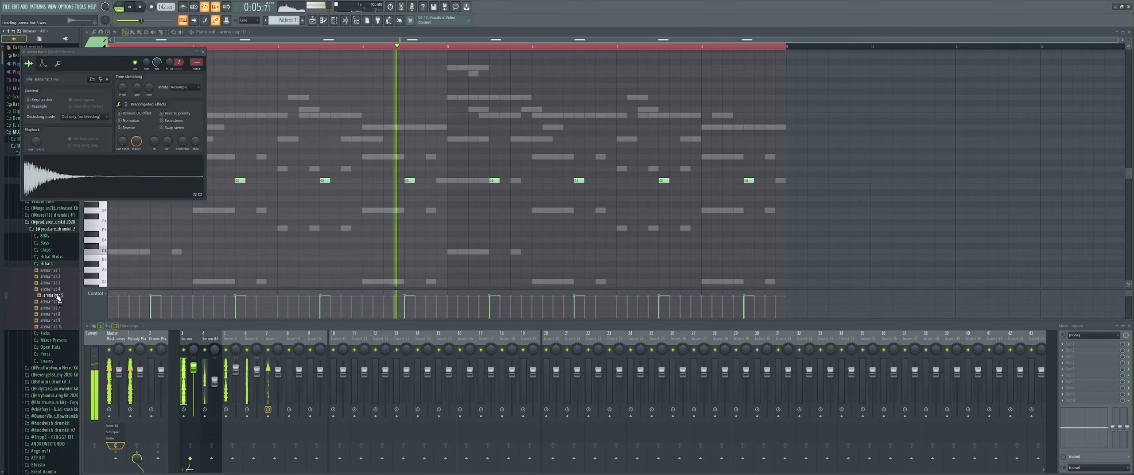
left_click(202, 52)
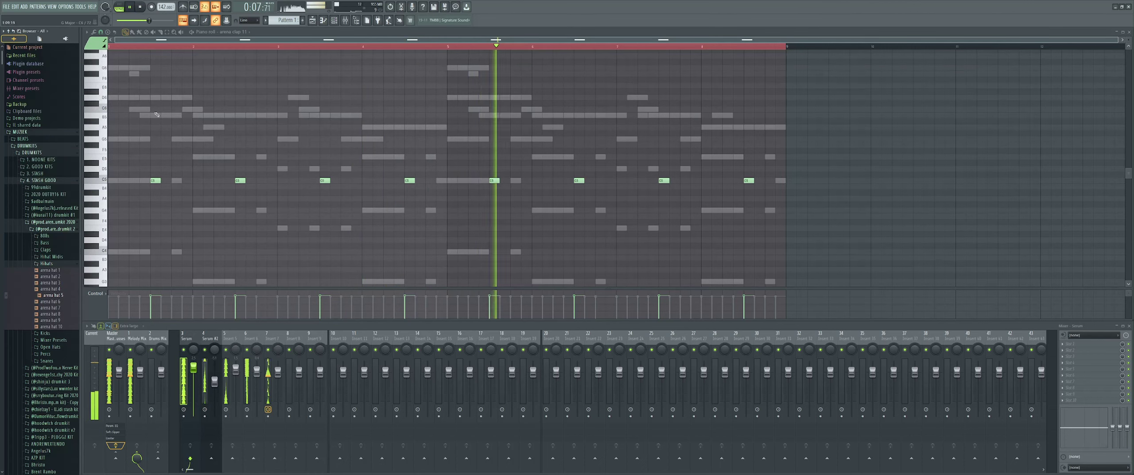
Step: Replace the new hat channel's sample with hh [akira] from another STASH GOOD kit's hats folder and show the channel rack
left_click(54, 230)
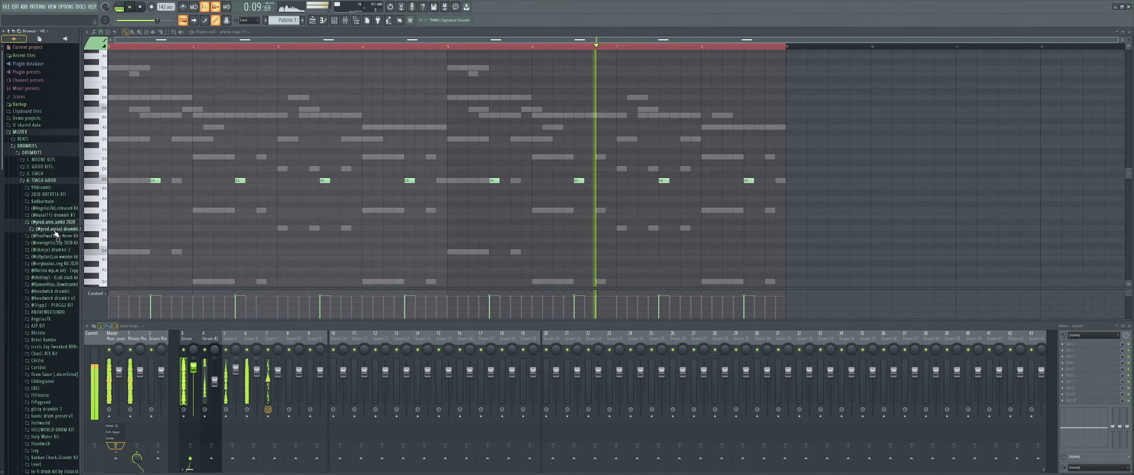
left_click(50, 249)
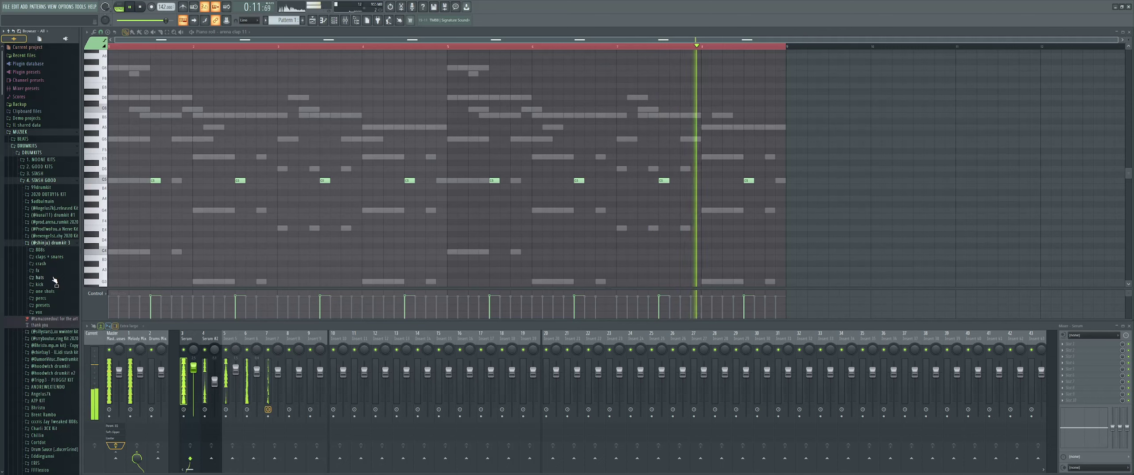
left_click(53, 277)
right_click(55, 285)
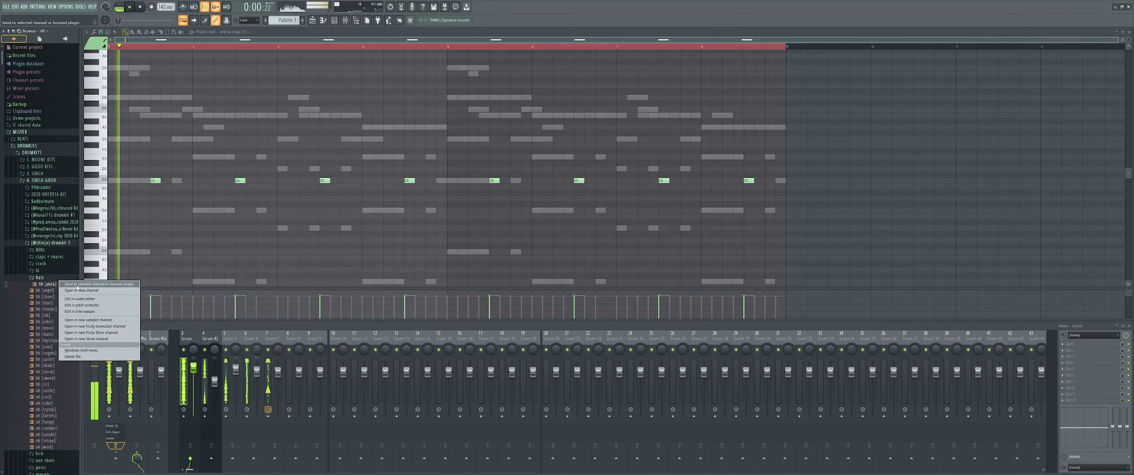
left_click(78, 285)
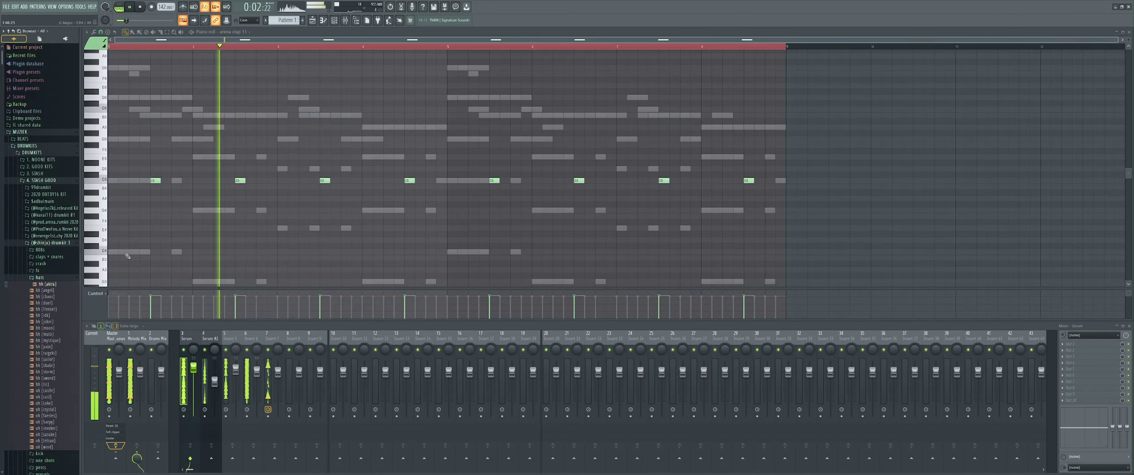
left_click(334, 20)
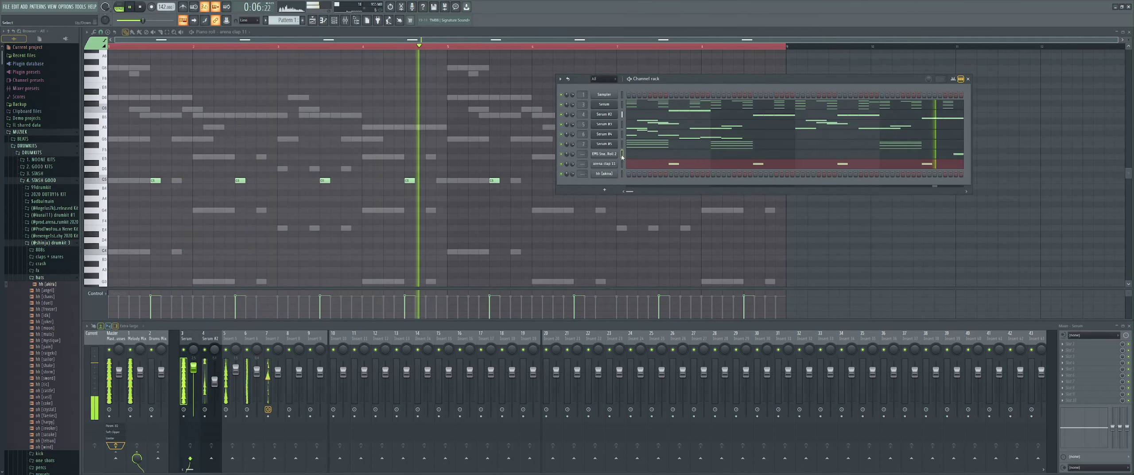
Step: Try clap [flower] and clap [grain] from the claps + snares folder as replacements for the arena clap 11 sample
left_click(39, 277)
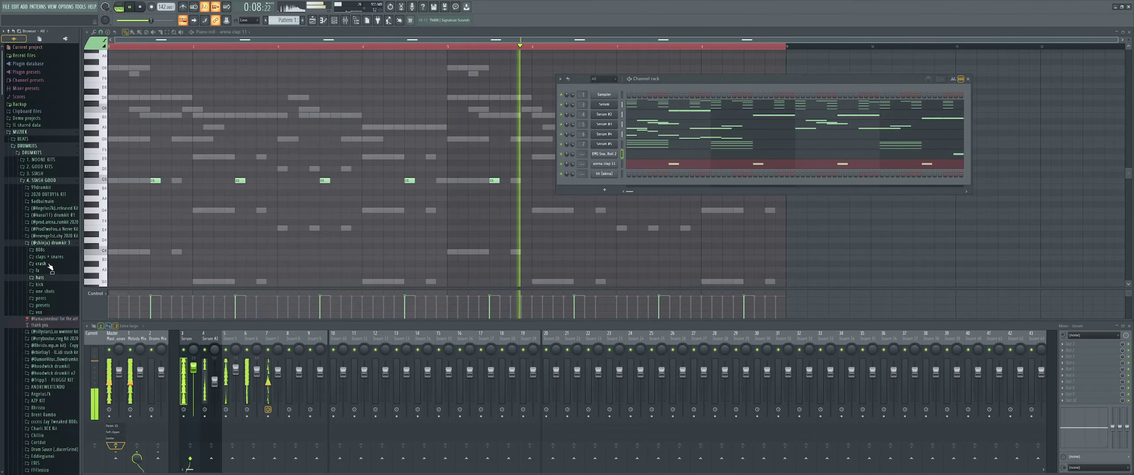
left_click(50, 256)
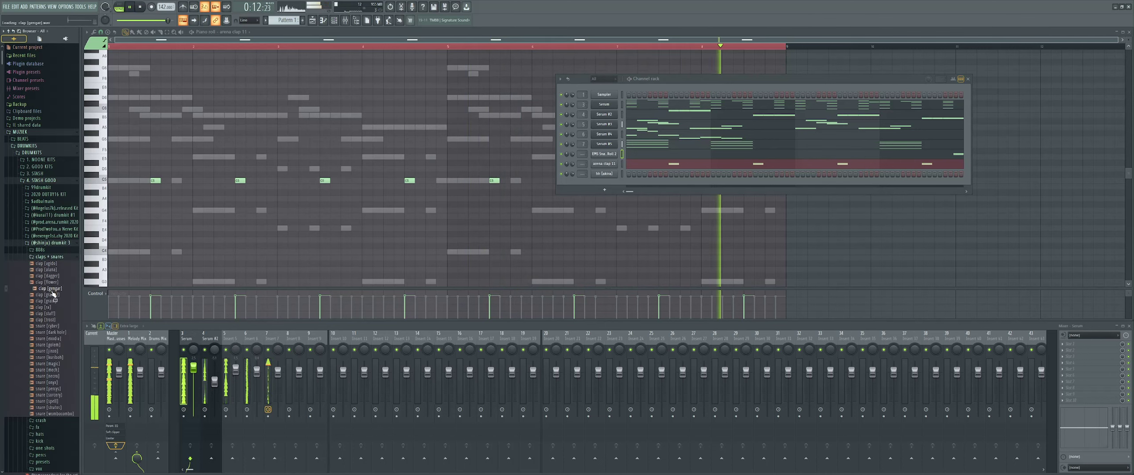
left_click_drag(507, 194, 604, 163)
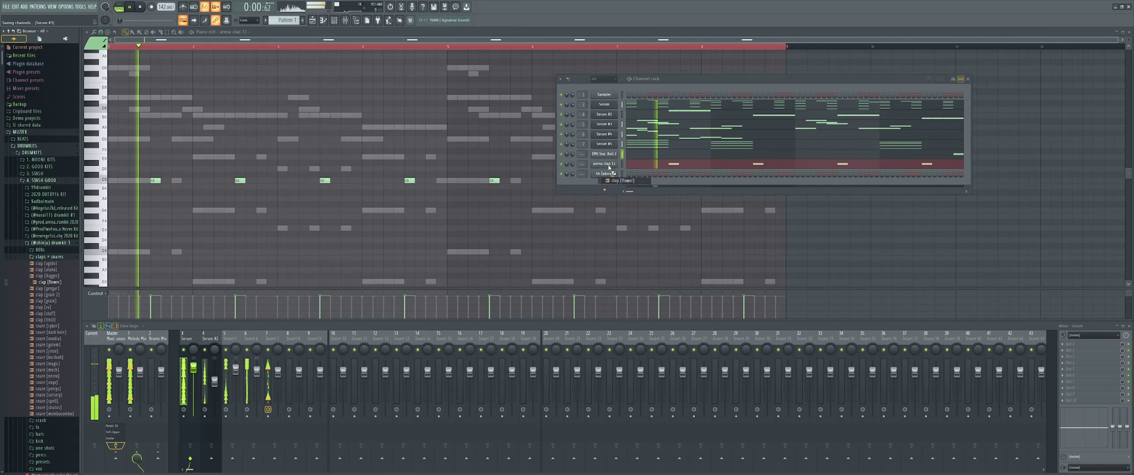
left_click(48, 301)
left_click_drag(48, 306, 604, 163)
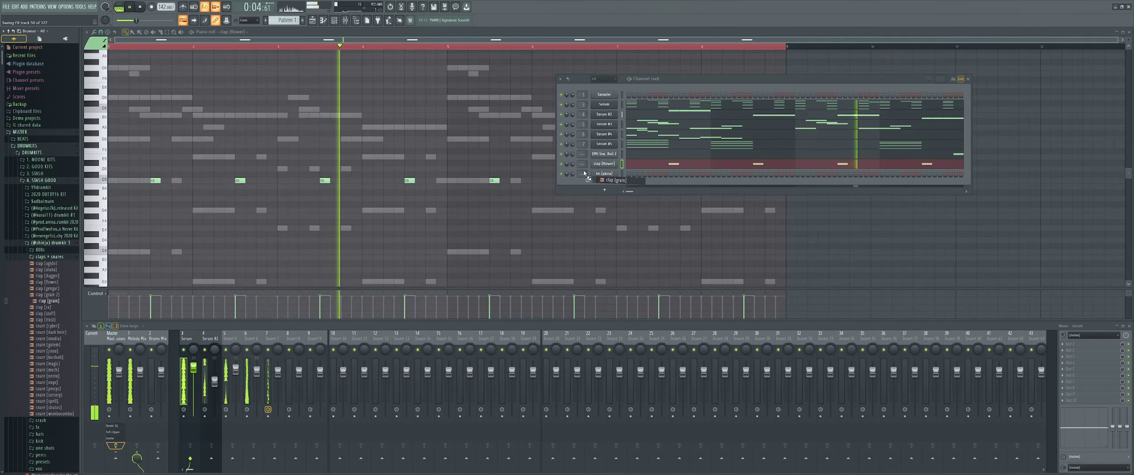
Step: Replace the clap channel's sample with arena clap 1 from the arena kit's Claps folder
left_click(53, 221)
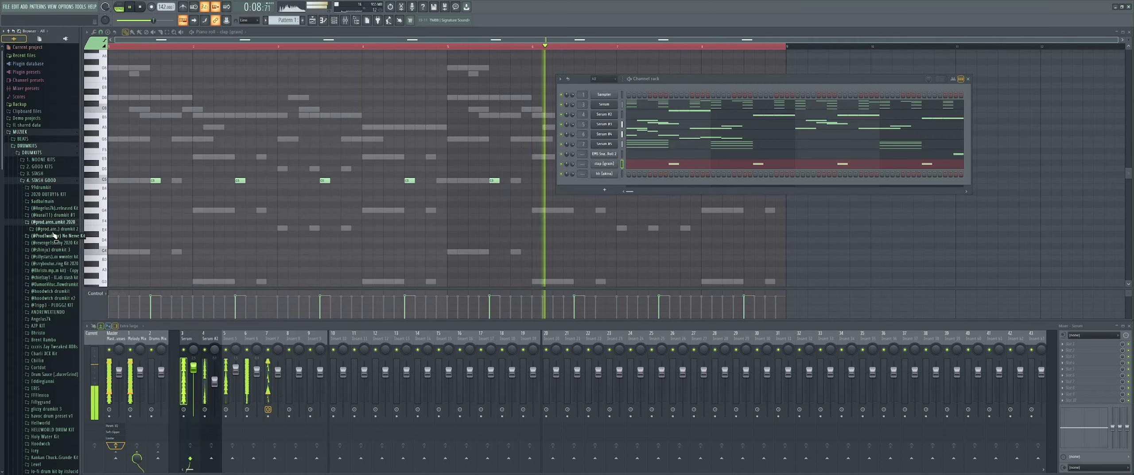
left_click(54, 229)
left_click(51, 250)
left_click_drag(53, 256, 62, 260)
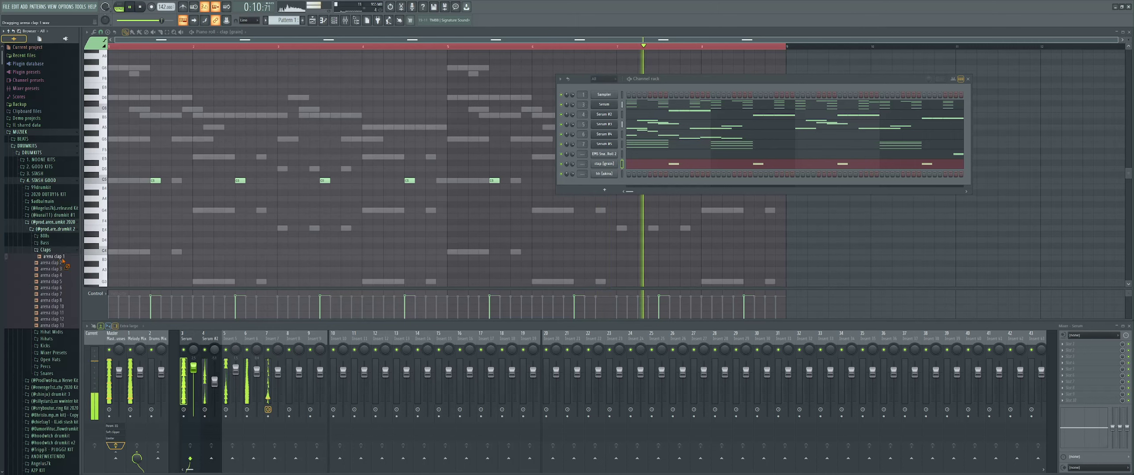
left_click(46, 250)
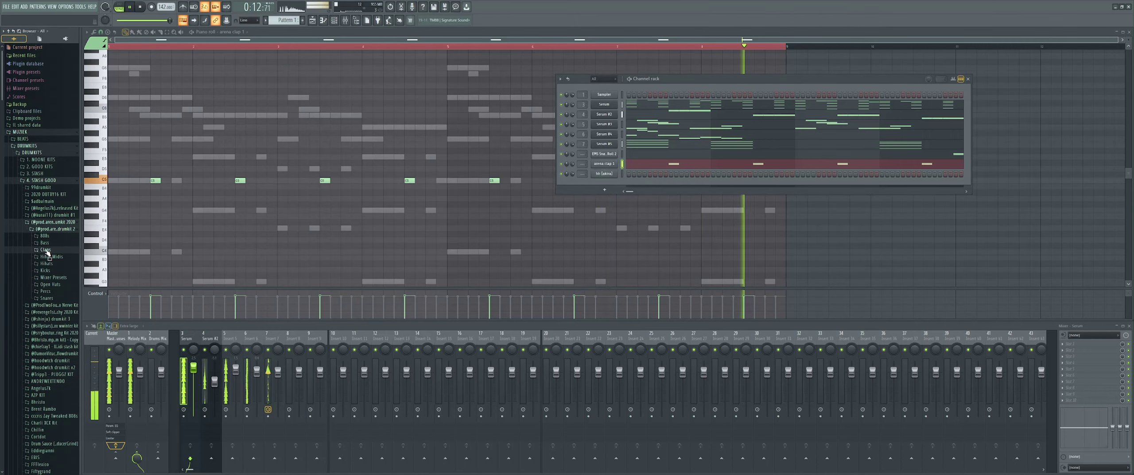
Step: Look through the claps + snares and percs folders of the kit containing hh [akira]
left_click(50, 229)
left_click(53, 250)
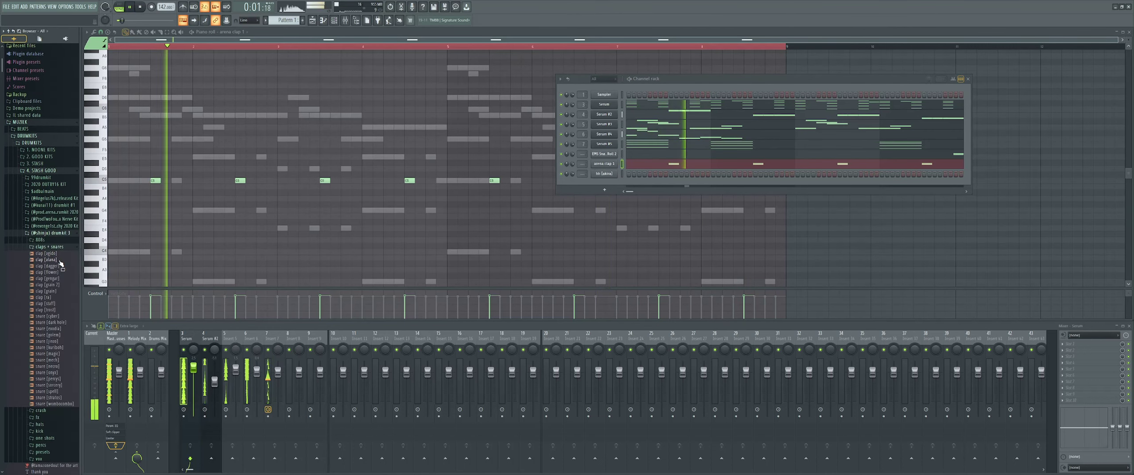
left_click(52, 248)
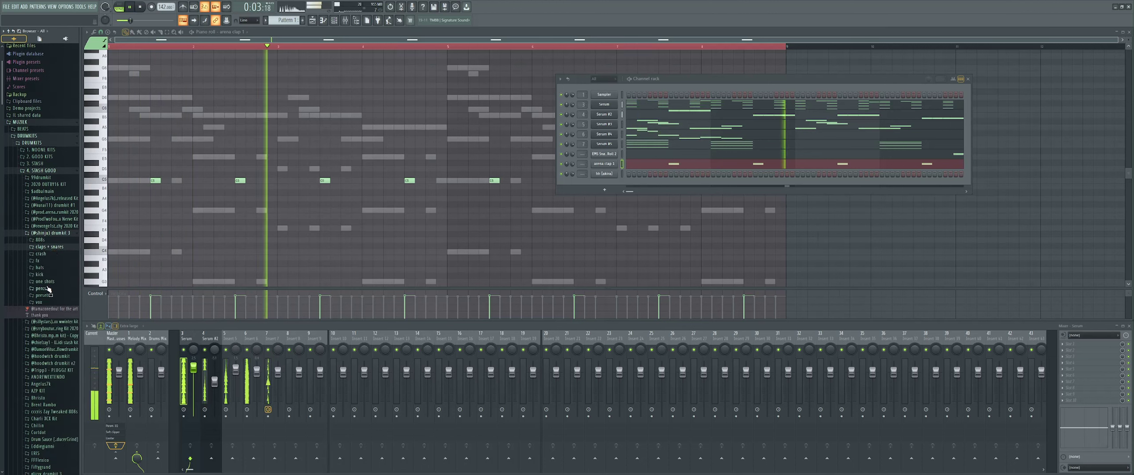
left_click(51, 249)
left_click(51, 248)
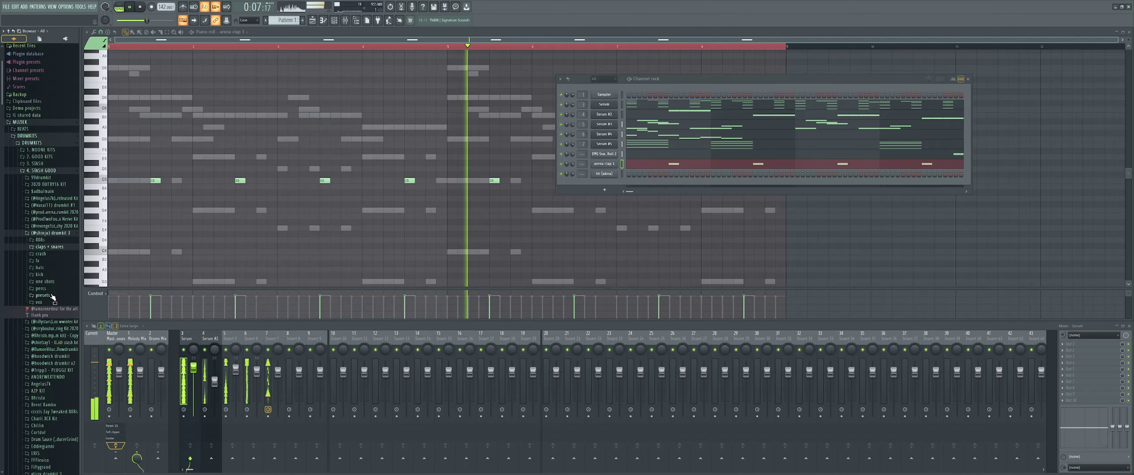
left_click(50, 288)
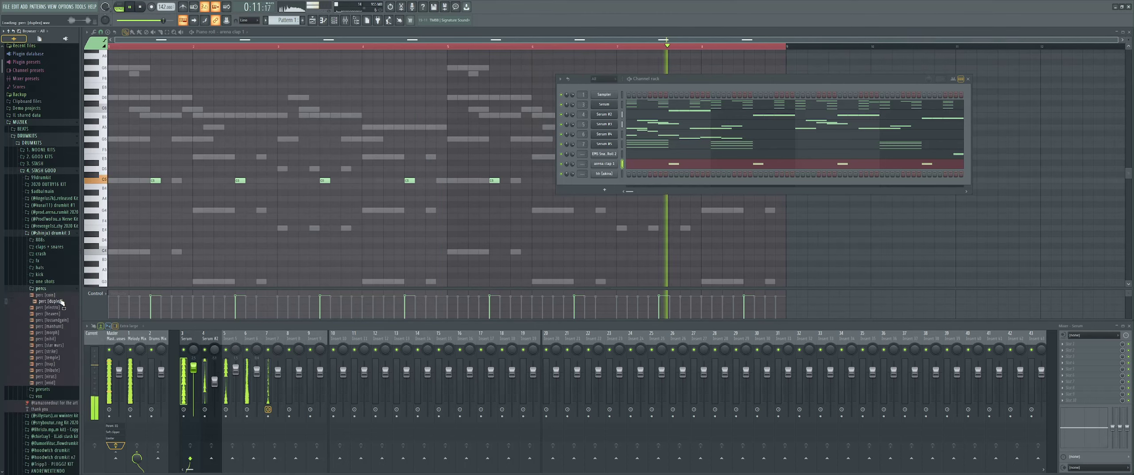
left_click(55, 288)
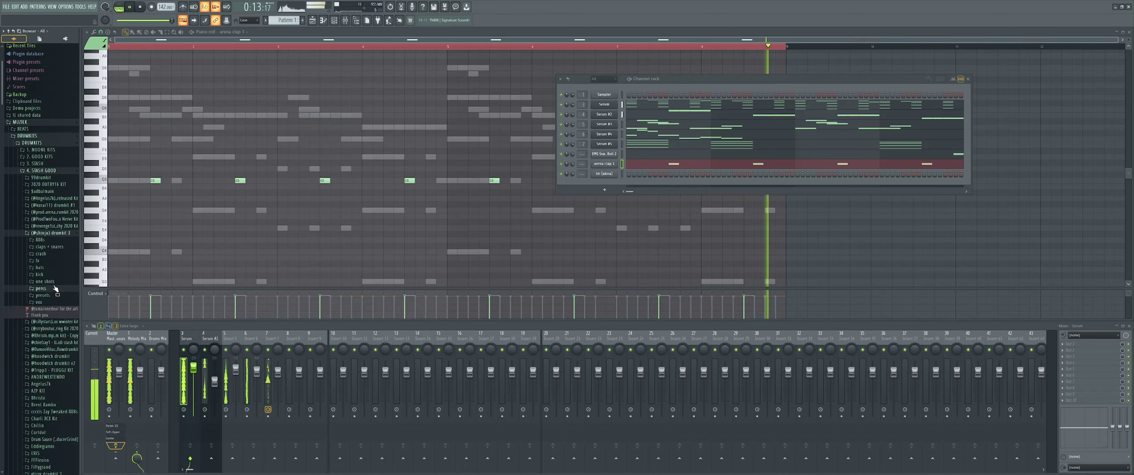
Step: Audition the kit's hats and add the chosen hi-hat as a new channel below hh [akira], with playback stopped
left_click(50, 267)
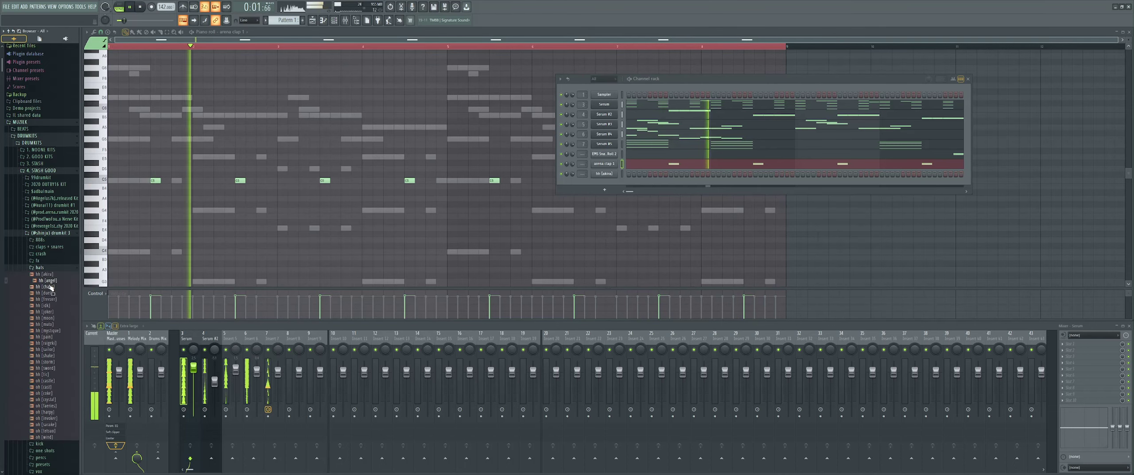
left_click(50, 299)
left_click(47, 312)
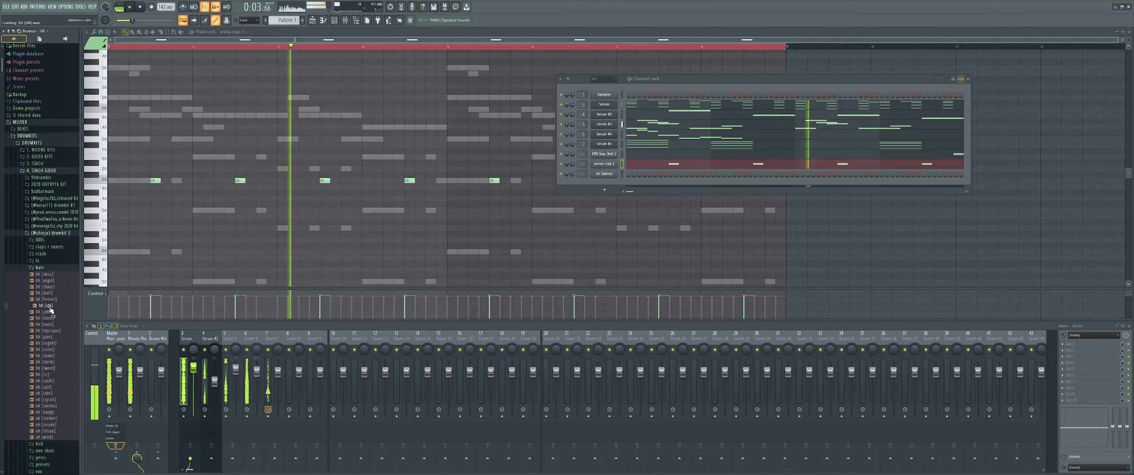
left_click(52, 318)
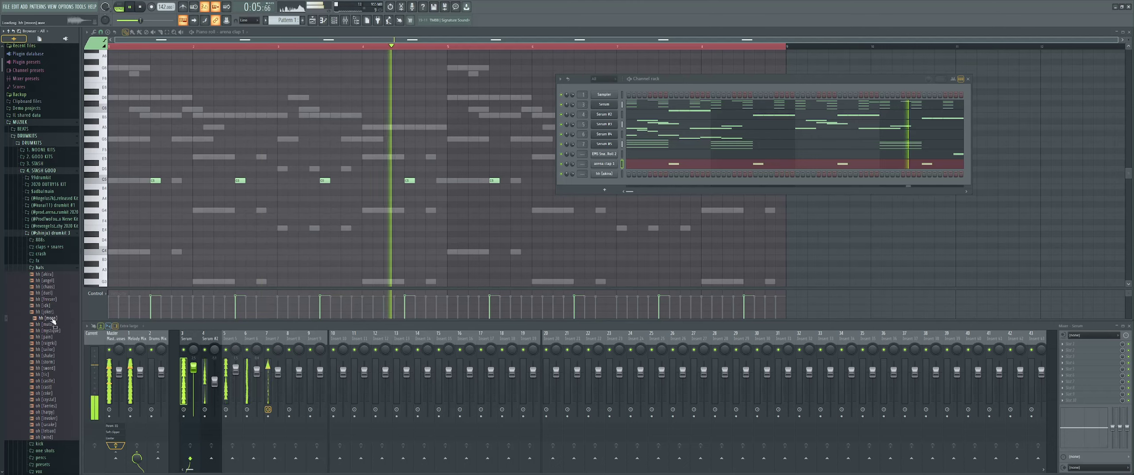
left_click_drag(53, 318, 623, 175)
key("space")
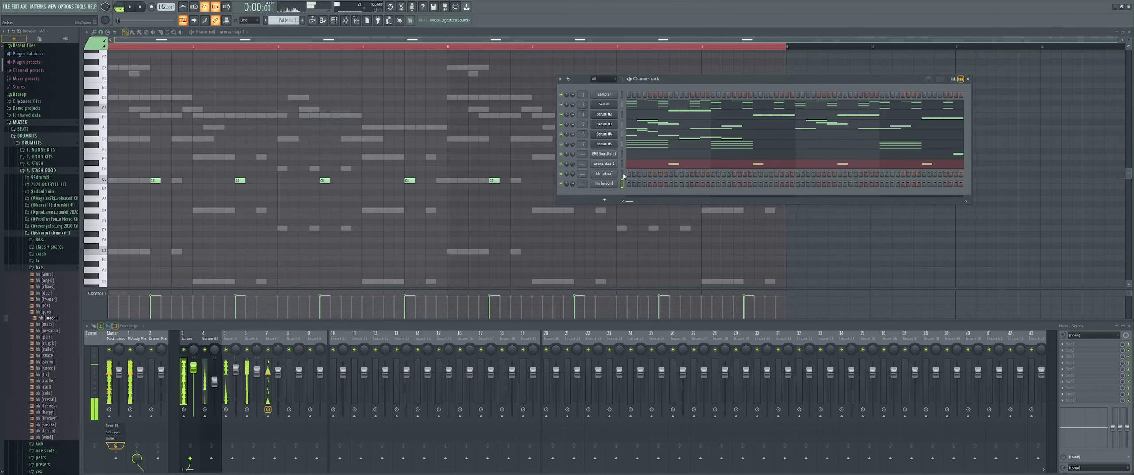
Step: Place hh [akira] hits on steps 1 and 7 of each of the first four bars and open that channel's piano roll
key("space")
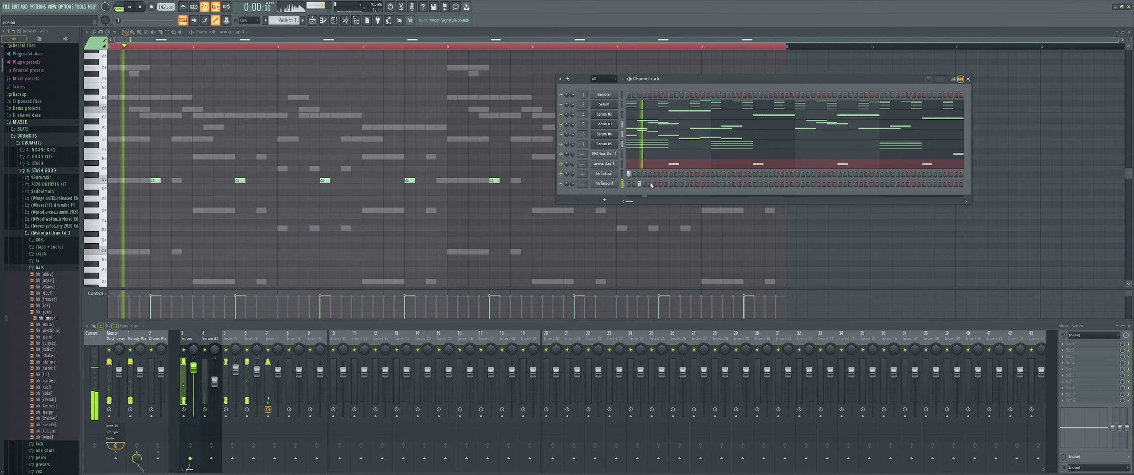
left_click(650, 174)
key("space")
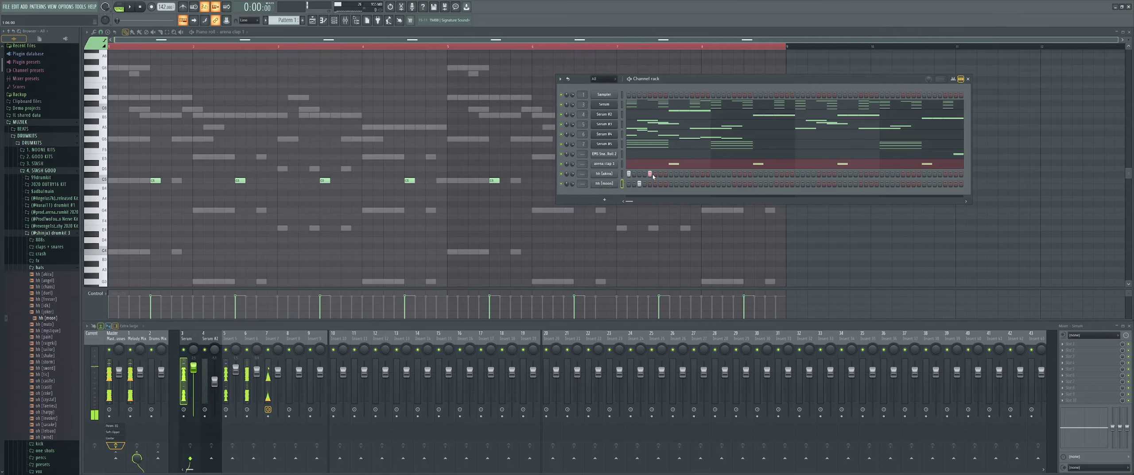
left_click(660, 175)
key("space")
right_click(617, 173)
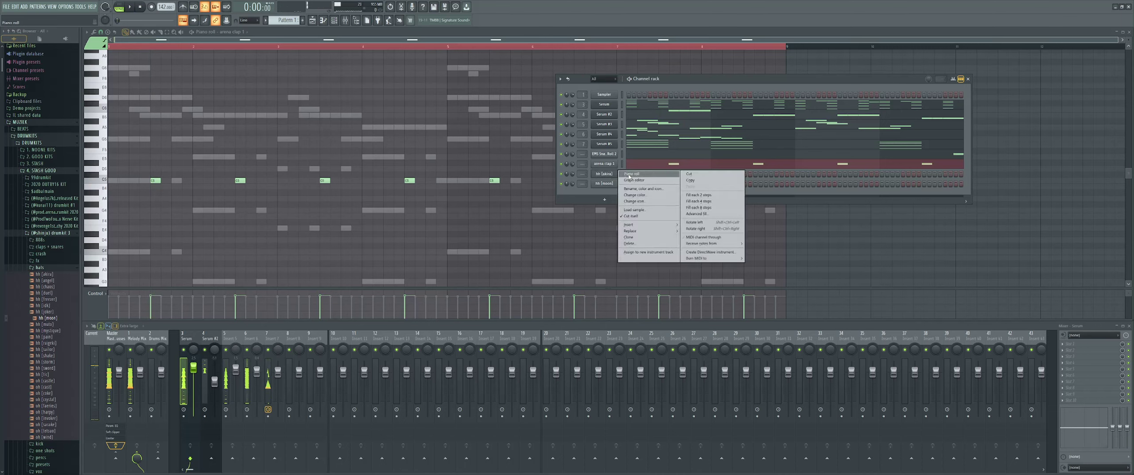
left_click(630, 174)
key("space")
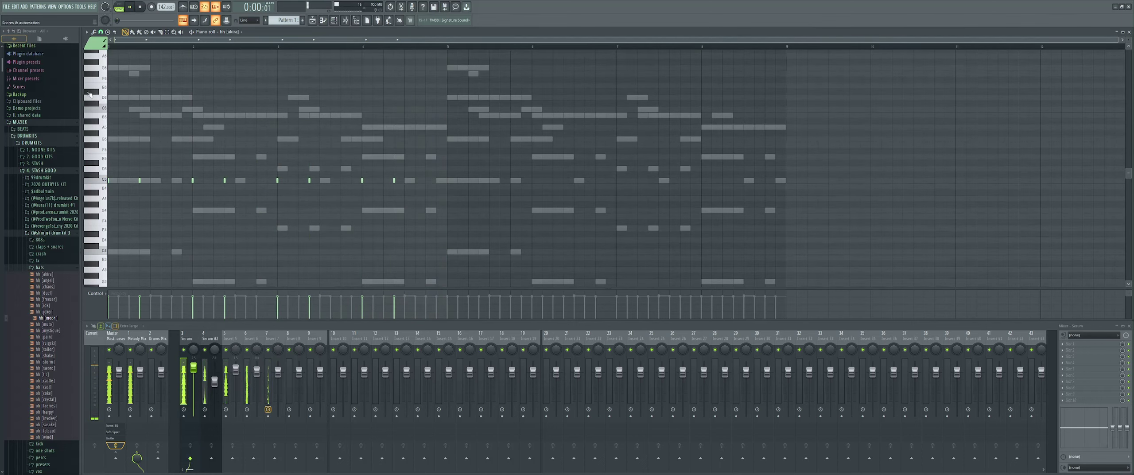
Step: Replace the sample of the channel below hh [akira] with another hi-hat from the hats folder, and reopen hh [akira]'s piano roll
scroll(90, 95, "down", 1)
left_click(230, 32)
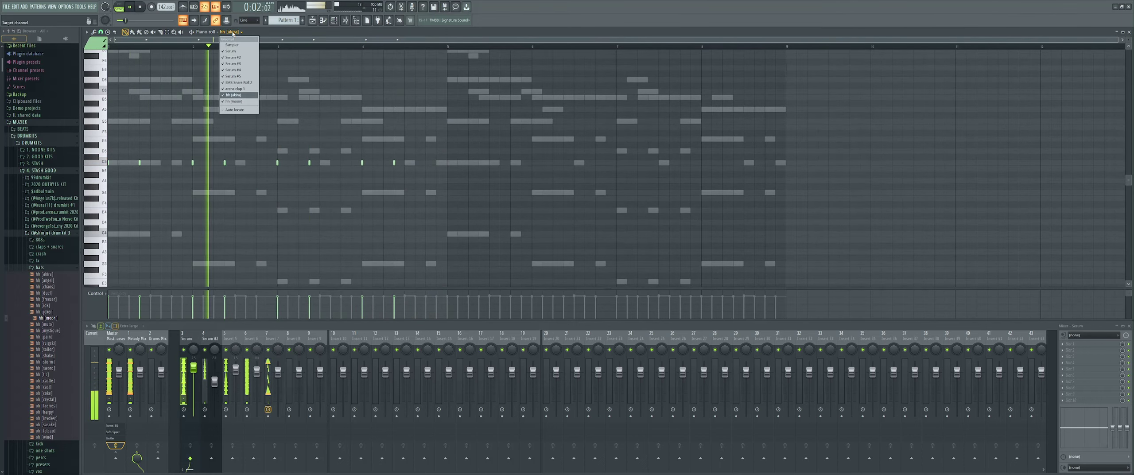
left_click(234, 101)
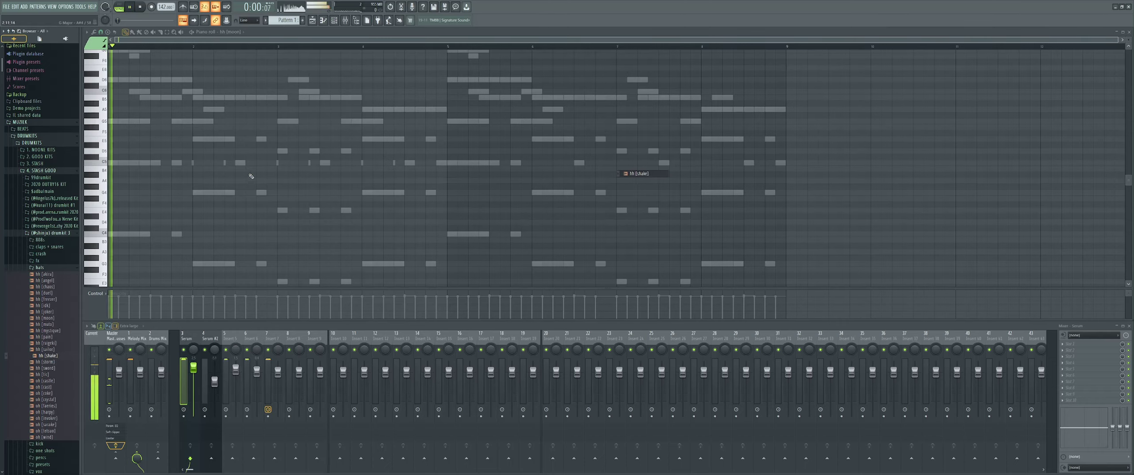
scroll(235, 133, "up", 1)
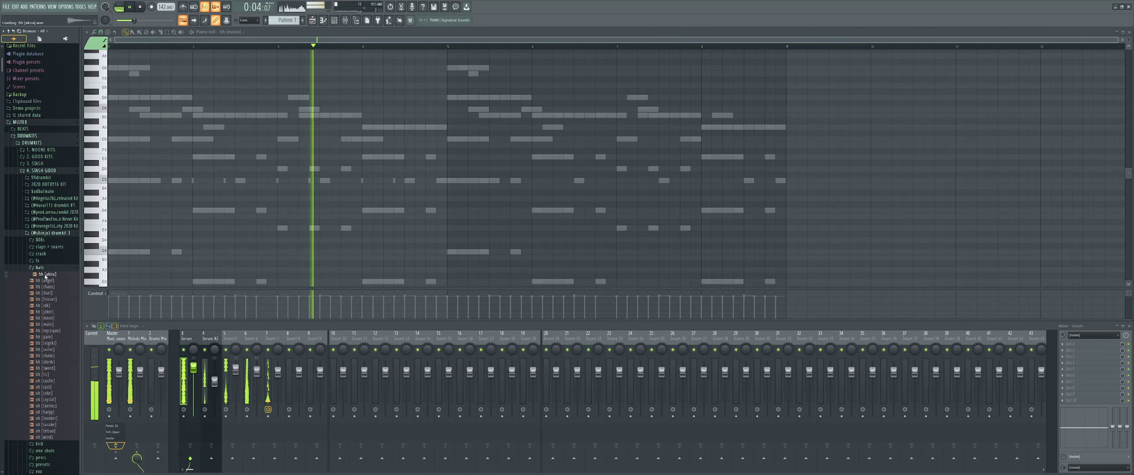
right_click(46, 272)
left_click(67, 274)
left_click(334, 20)
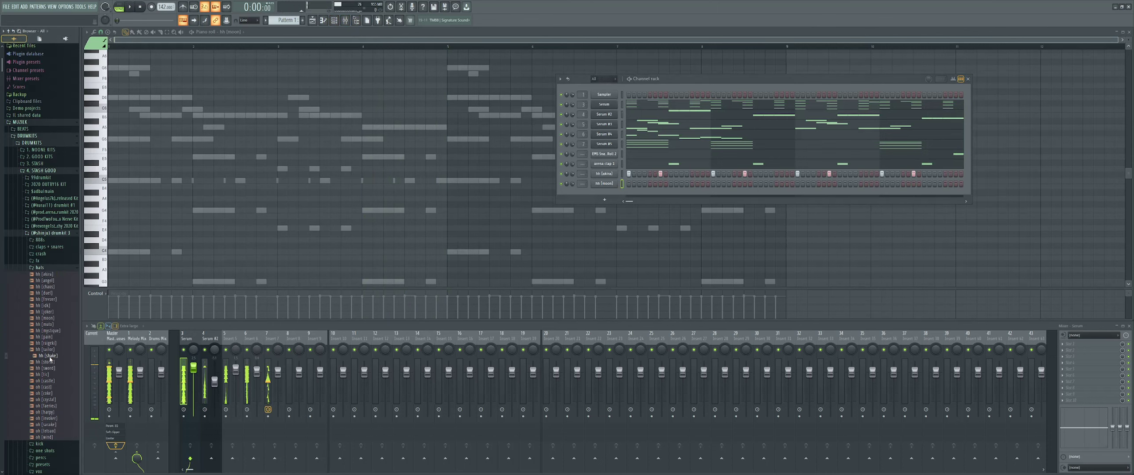
key("space")
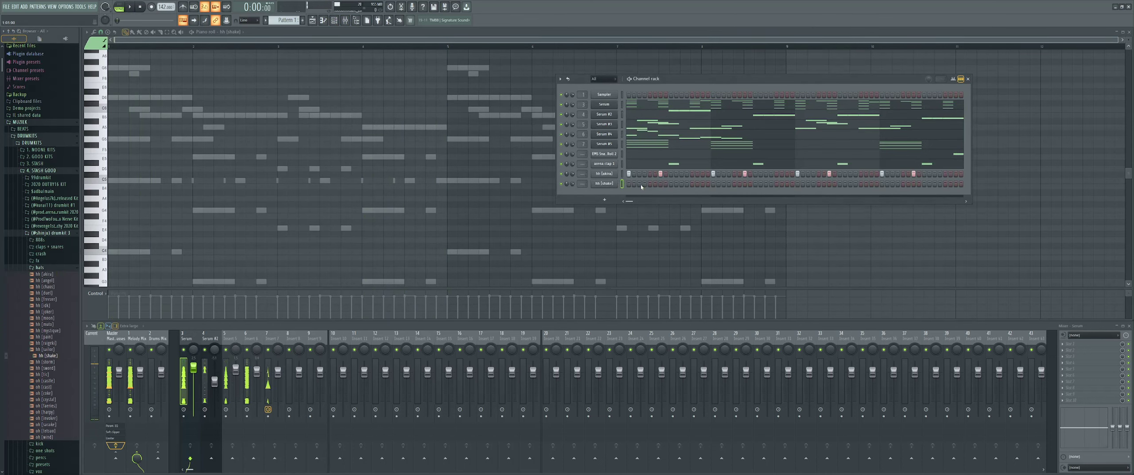
right_click(616, 176)
left_click(629, 181)
Step: Try replacing the hi-hat hit at the start of bar 2 with a longer note chopped into shorter hits, and play it
scroll(213, 169, "down", 2)
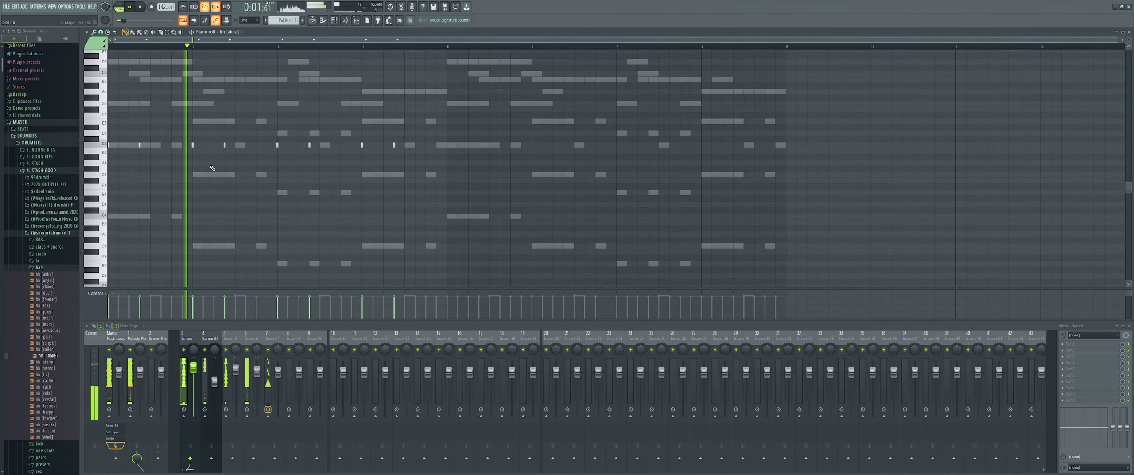
scroll(198, 160, "up", 1)
scroll(180, 158, "up", 2)
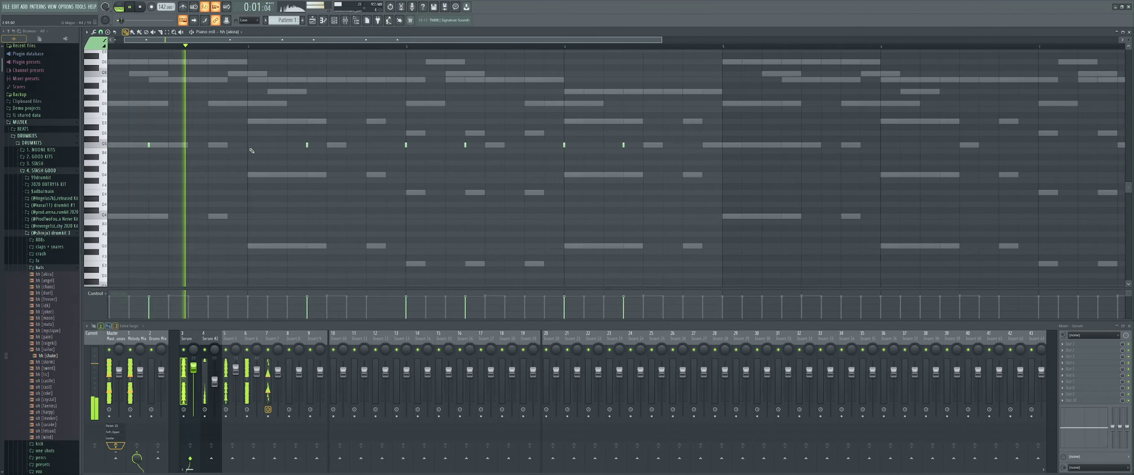
left_click(258, 144)
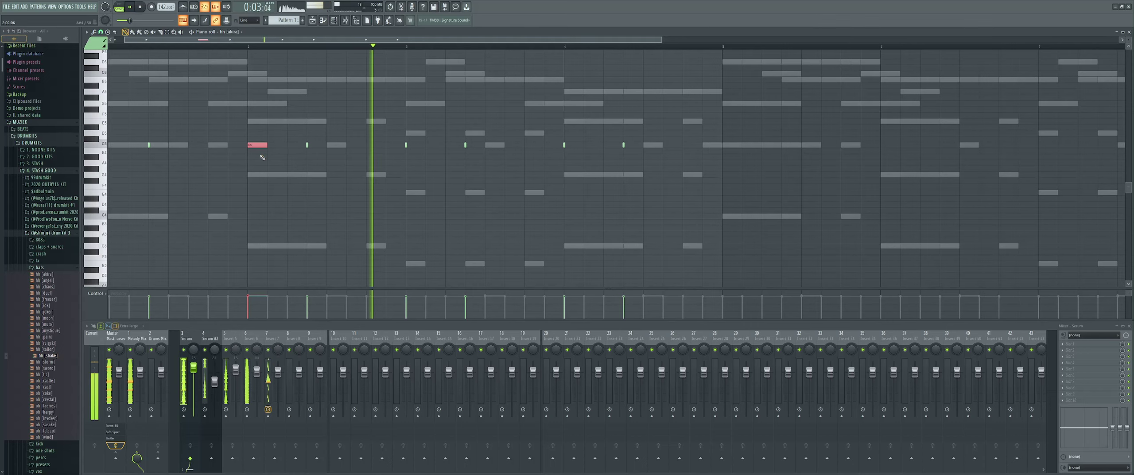
key("alt+u")
key("Return")
key("space")
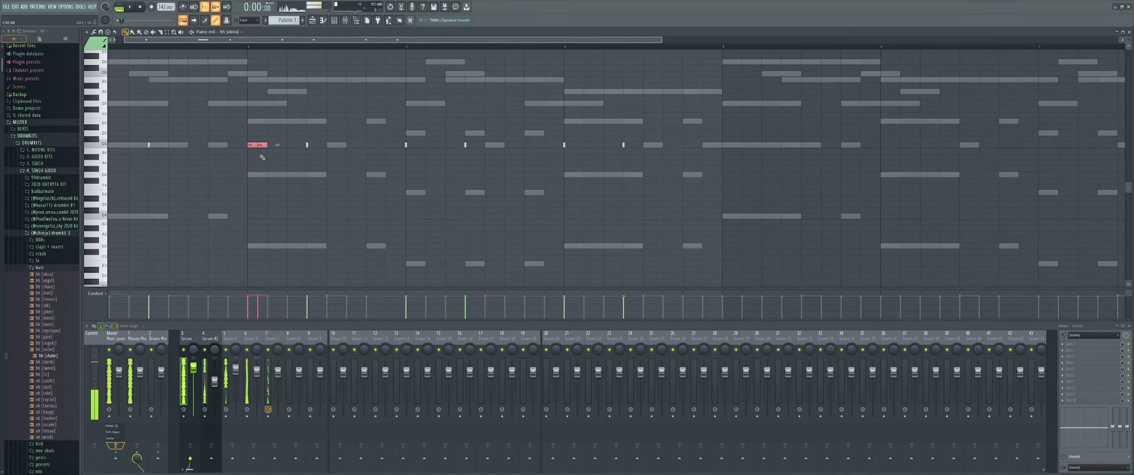
key("space")
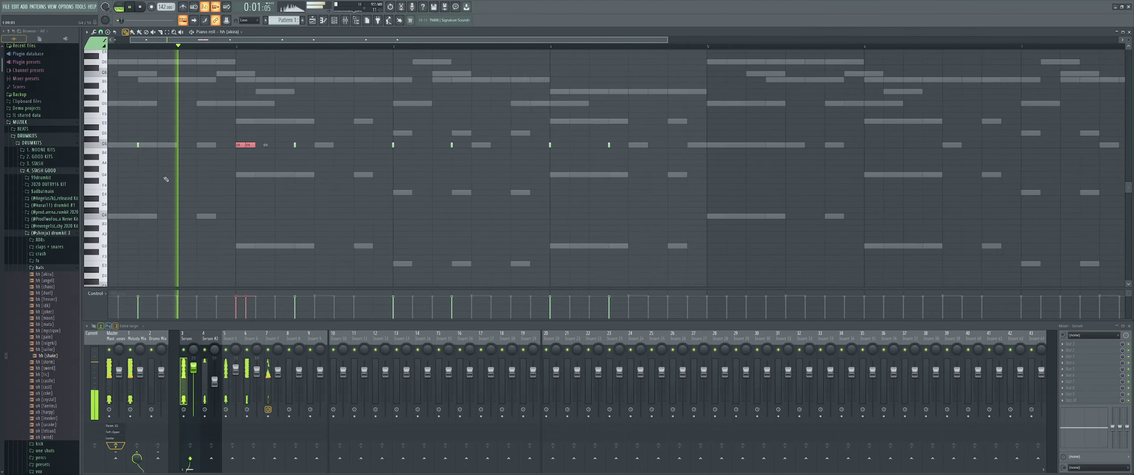
key("space")
scroll(294, 145, "up", 2)
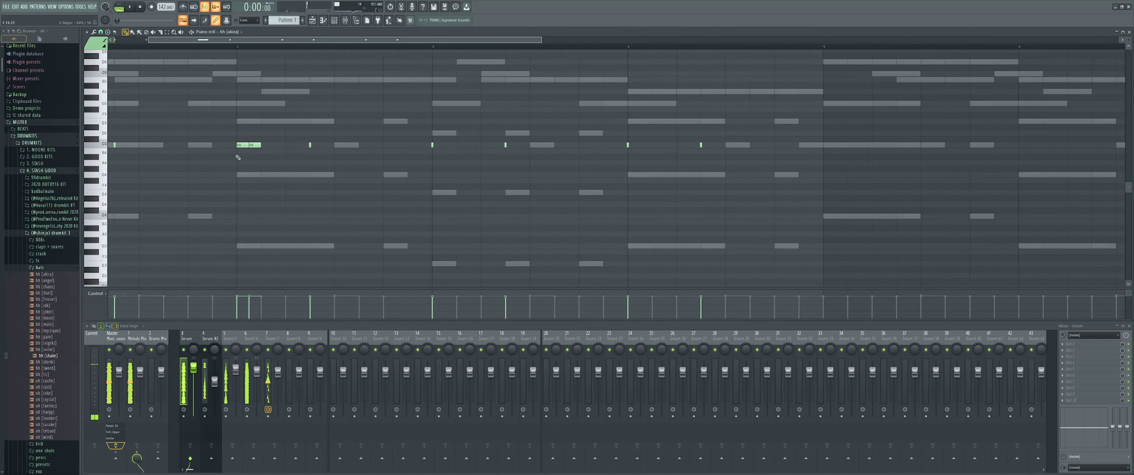
Step: Try a lower-pitched three-hit roll at 1/2 step snap at the start of bar 2, and put the single hit back
left_click(101, 32)
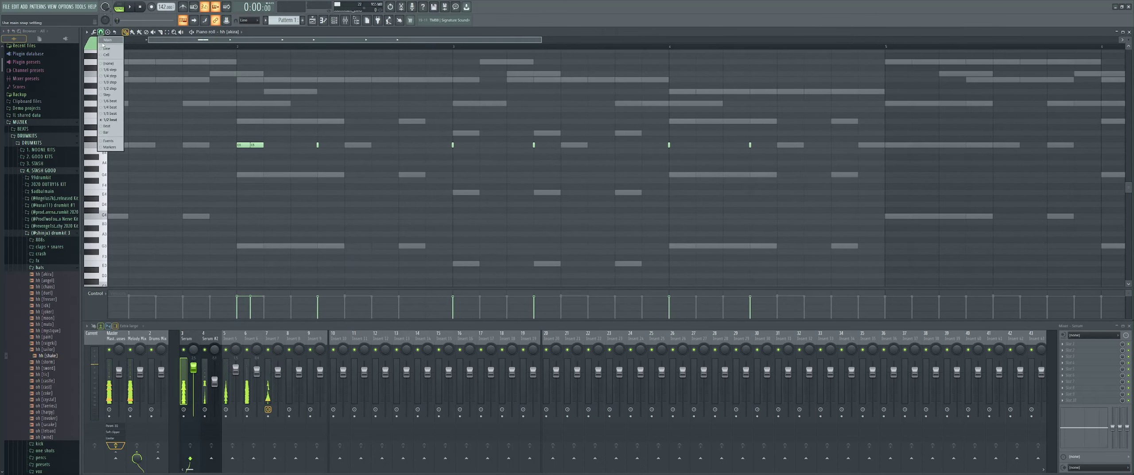
left_click(112, 89)
scroll(184, 135, "up", 2)
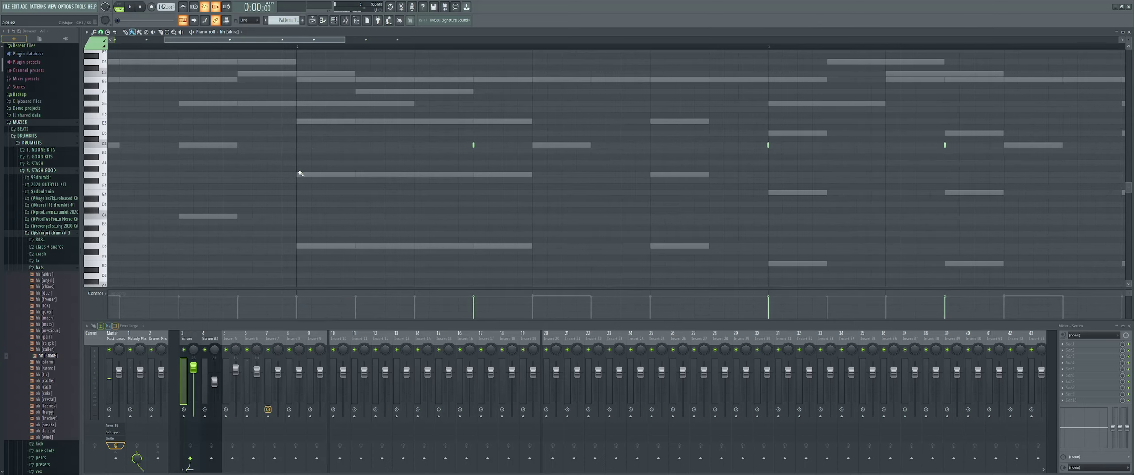
key("space")
scroll(331, 173, "down", 4)
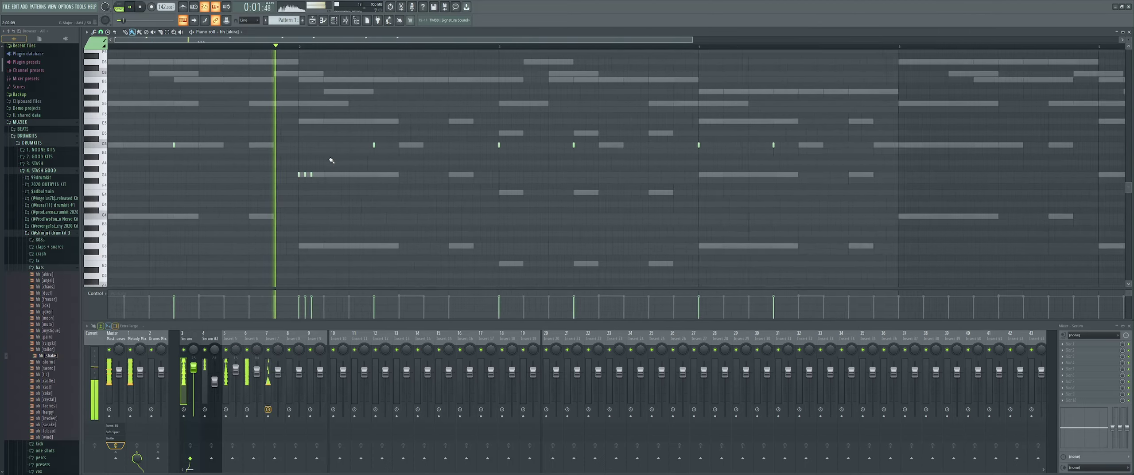
scroll(248, 165, "up", 2)
scroll(236, 201, "up", 2)
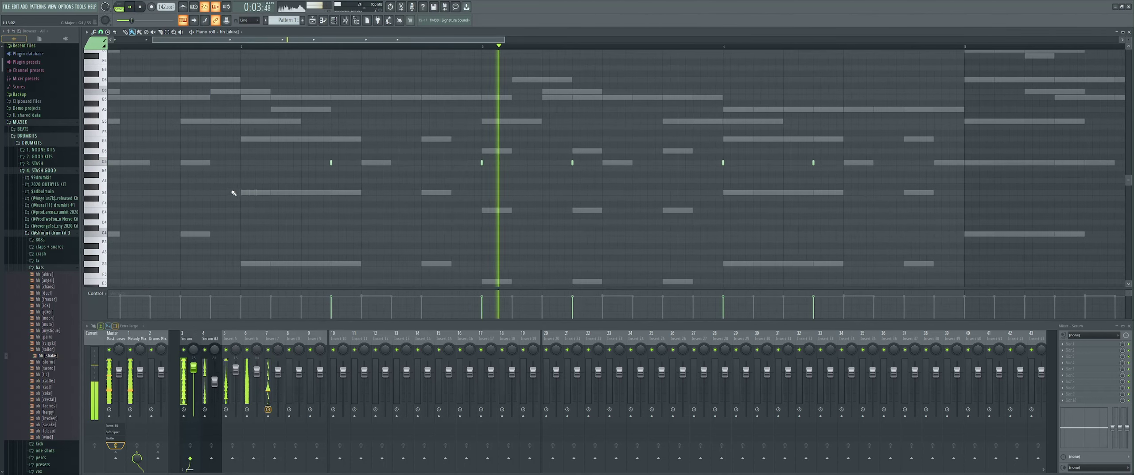
scroll(266, 173, "down", 4)
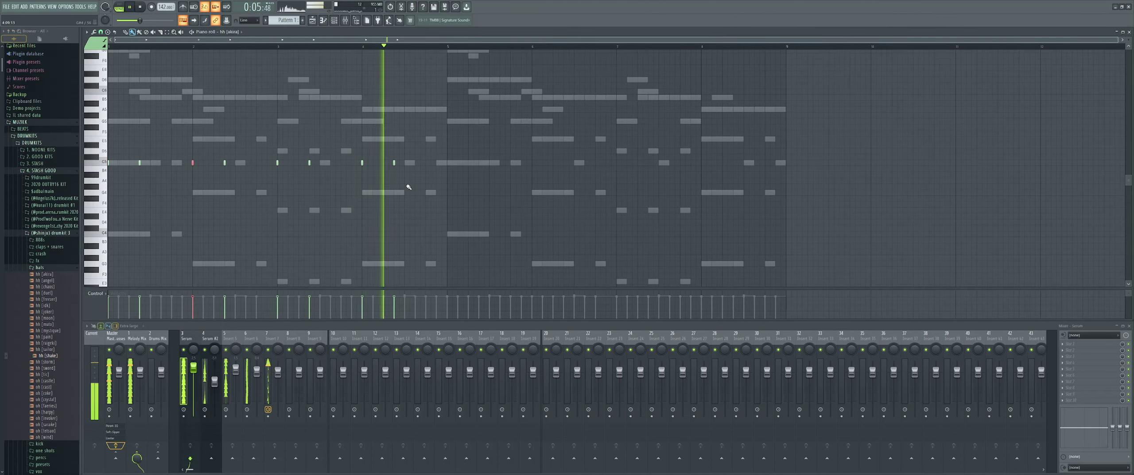
Step: Add short hh [akira] hits on steps 3 and 15 of bar 2
key("space")
scroll(262, 142, "up", 3)
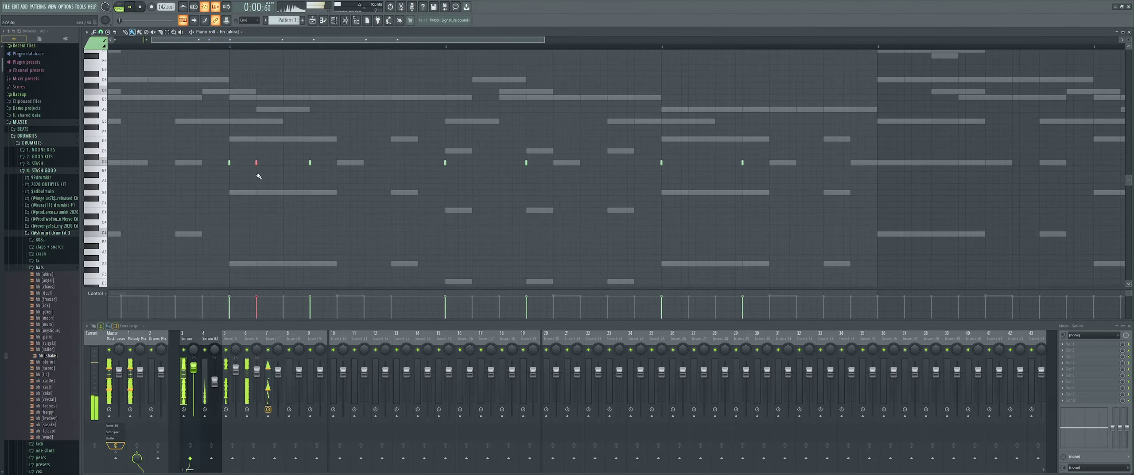
scroll(260, 176, "down", 3)
scroll(325, 166, "up", 2)
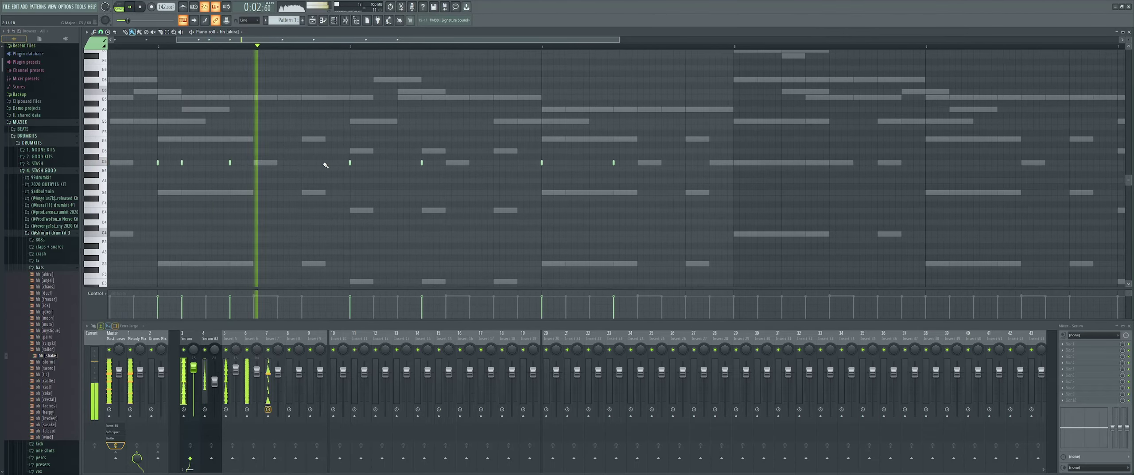
scroll(325, 178, "down", 3)
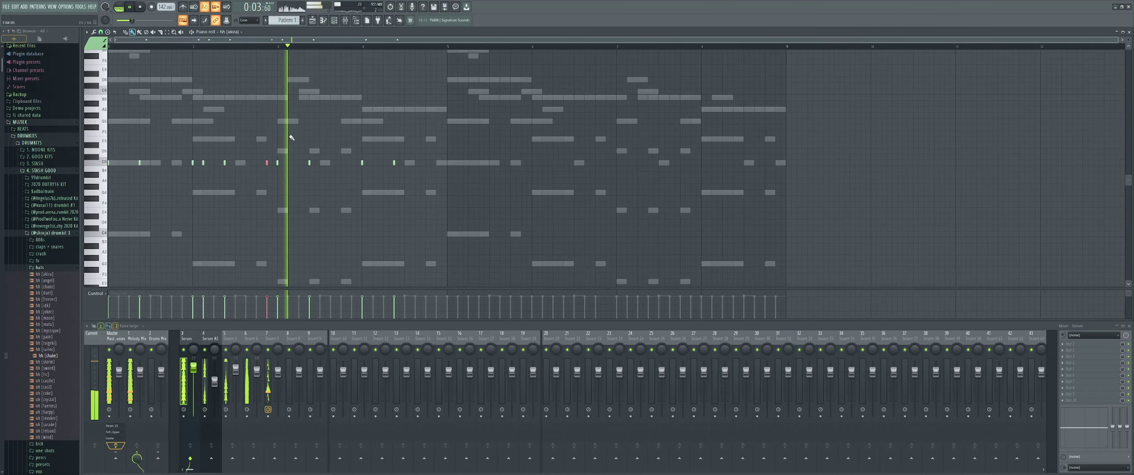
Step: Delete the hi-hat hits in bars 3 and 4 and duplicate the two-bar pattern into their place
right_click(278, 163)
right_click(309, 162)
right_click(362, 163)
right_click(394, 162)
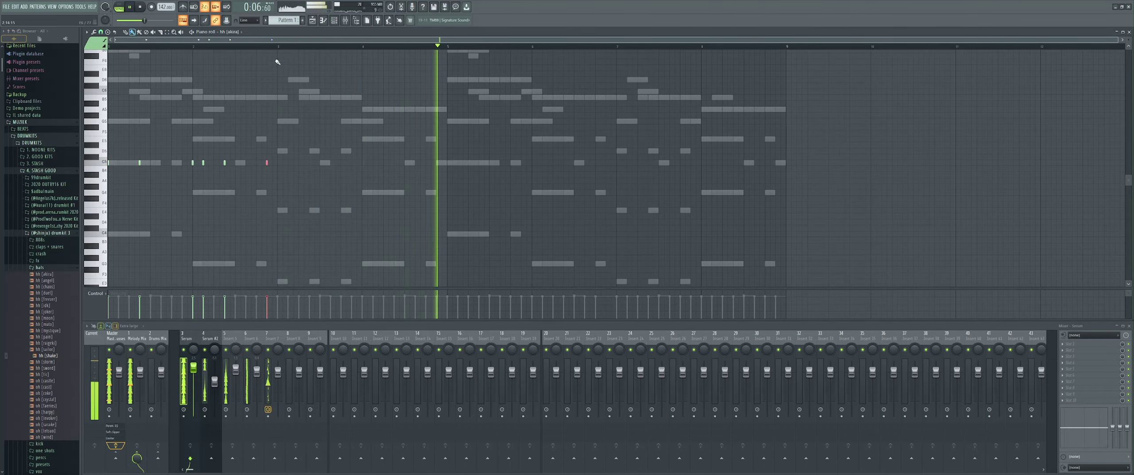
key("ctrl+b")
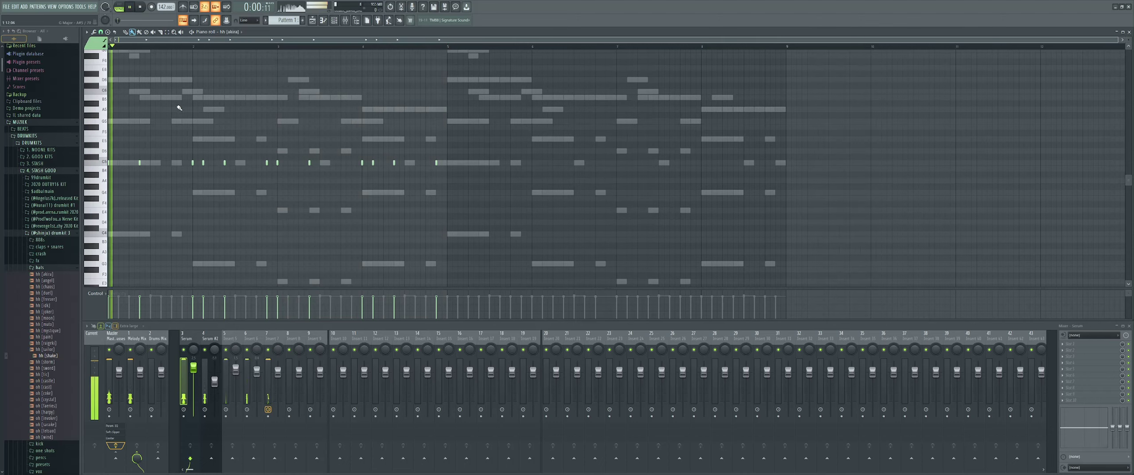
Step: Try a lower-pitched four-hit roll over the last two steps of bar 4, and delete it
scroll(177, 110, "down", 2)
scroll(262, 151, "down", 2)
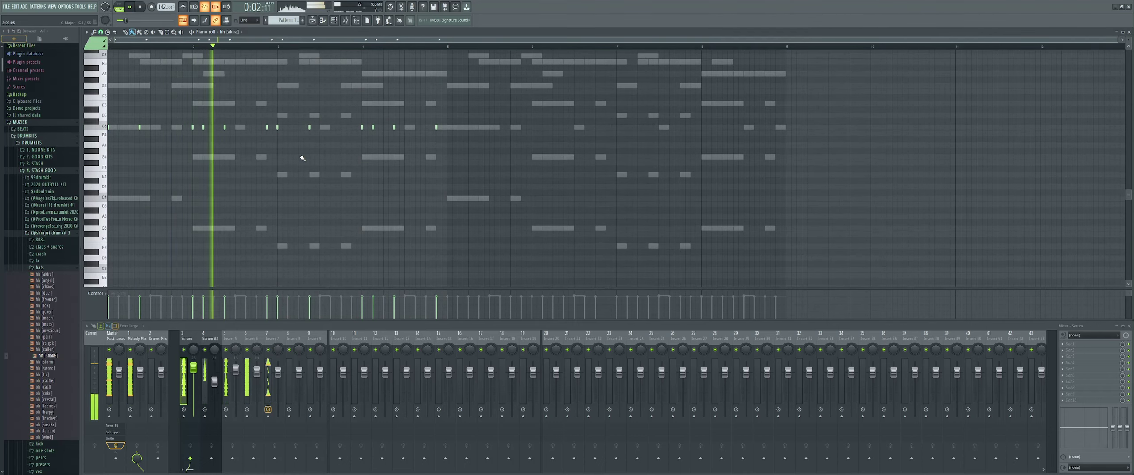
scroll(328, 157, "up", 4)
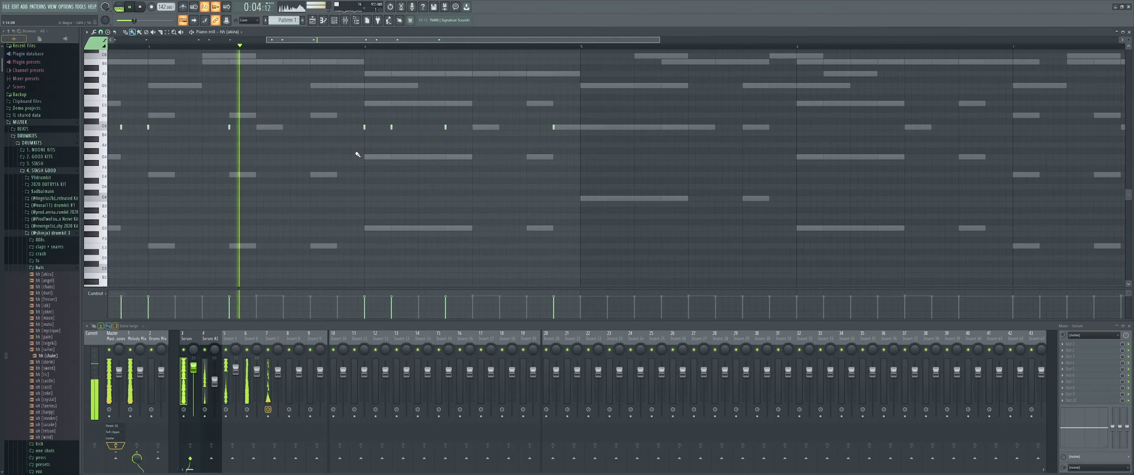
scroll(357, 155, "up", 1)
scroll(487, 157, "down", 1)
scroll(574, 154, "up", 1)
left_click_drag(571, 157, 600, 162)
scroll(585, 164, "down", 4)
scroll(561, 170, "up", 3)
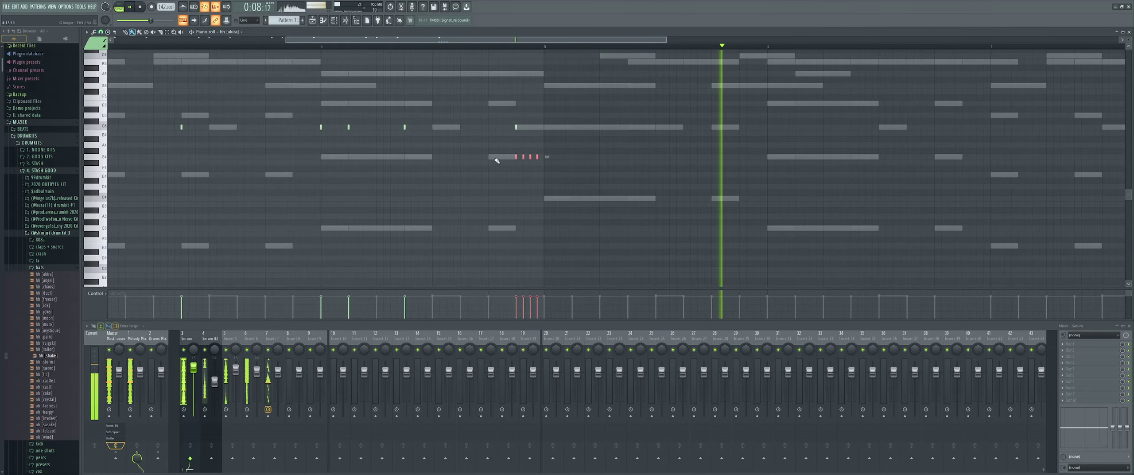
key("Delete")
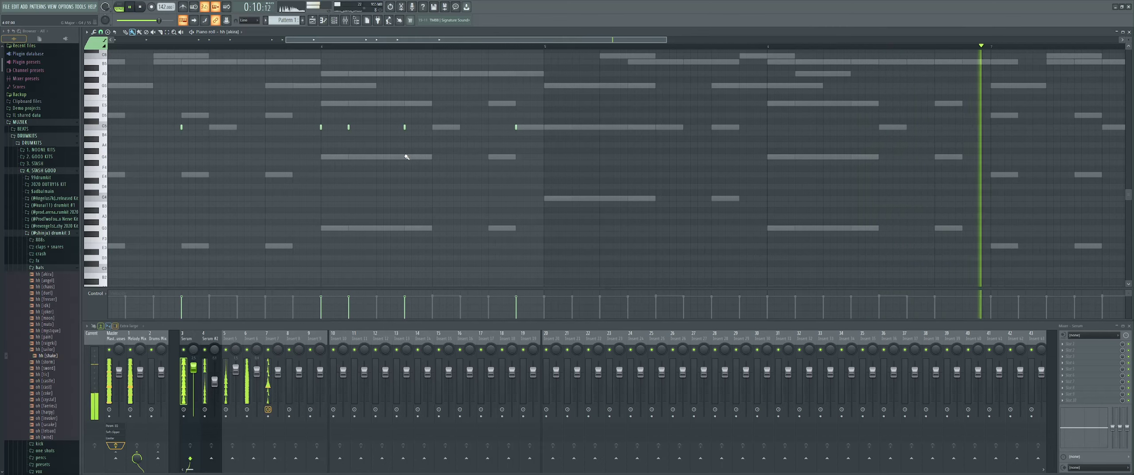
Step: Draw a lower-pitched hi-hat roll of half-step hits over steps 13 and 14 of bar 2 during playback
key("space")
key("space")
scroll(408, 165, "down", 3)
scroll(226, 204, "up", 1)
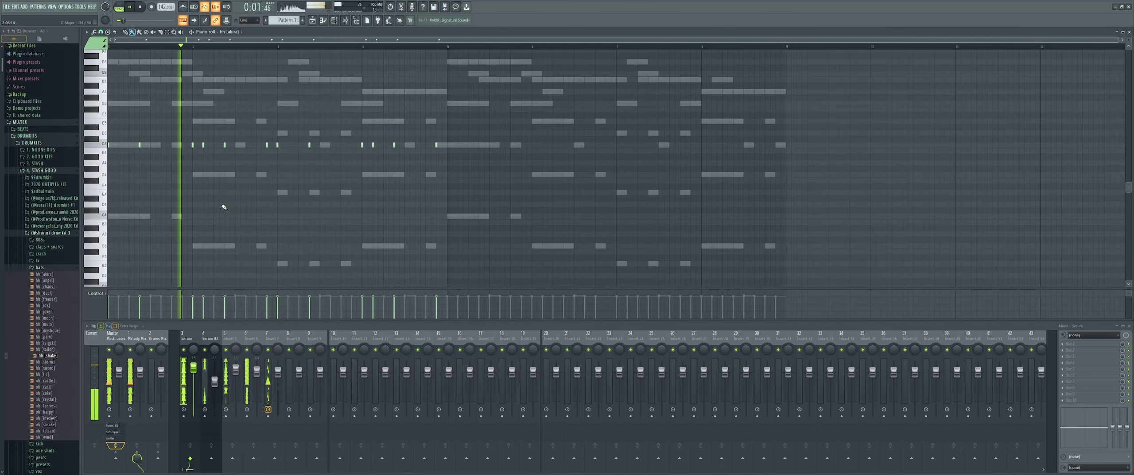
scroll(224, 207, "up", 1)
left_click_drag(271, 174, 284, 176)
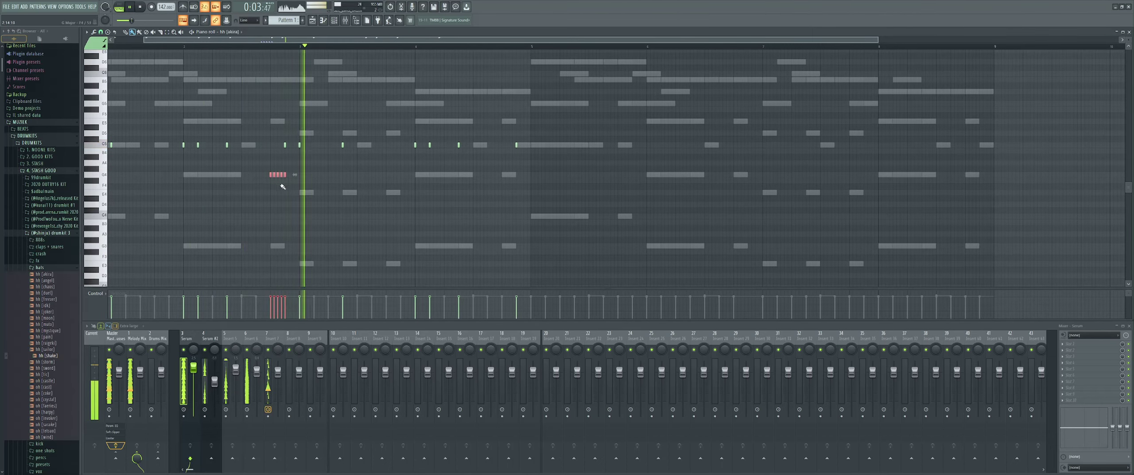
Step: Set the snap to 1/4 step, redraw the lower-pitched roll before bar 3 as eight hits, and slope their velocities from high to low
scroll(280, 188, "up", 2)
left_click(101, 32)
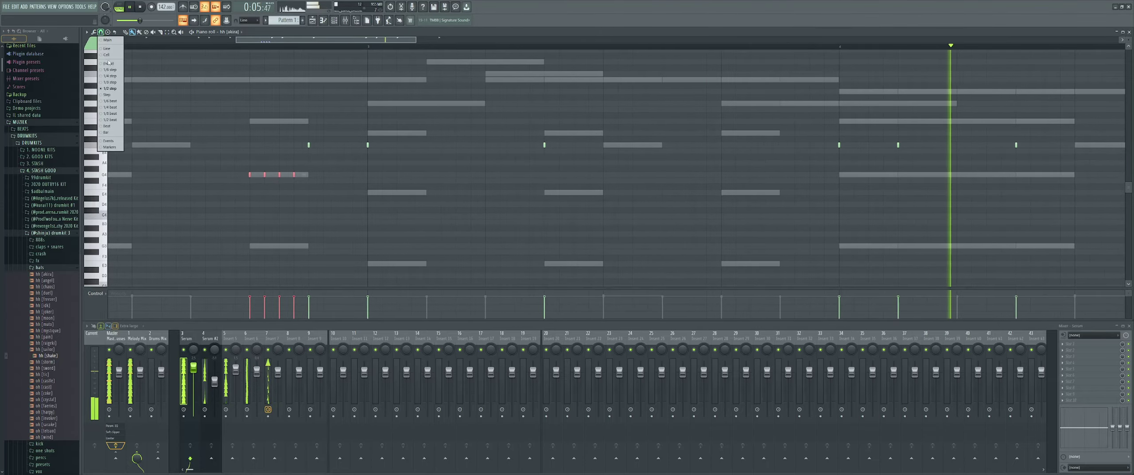
left_click(113, 77)
scroll(271, 208, "up", 2)
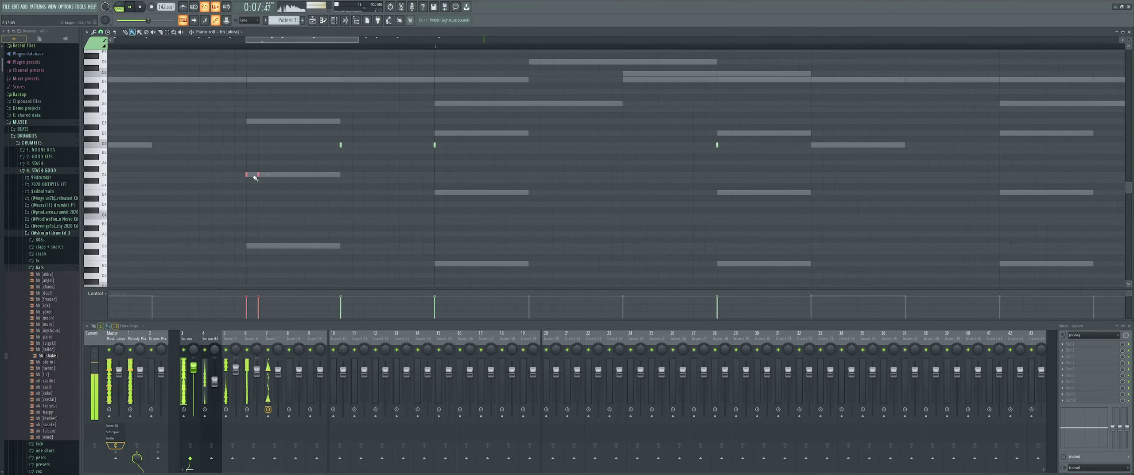
scroll(341, 199, "down", 3)
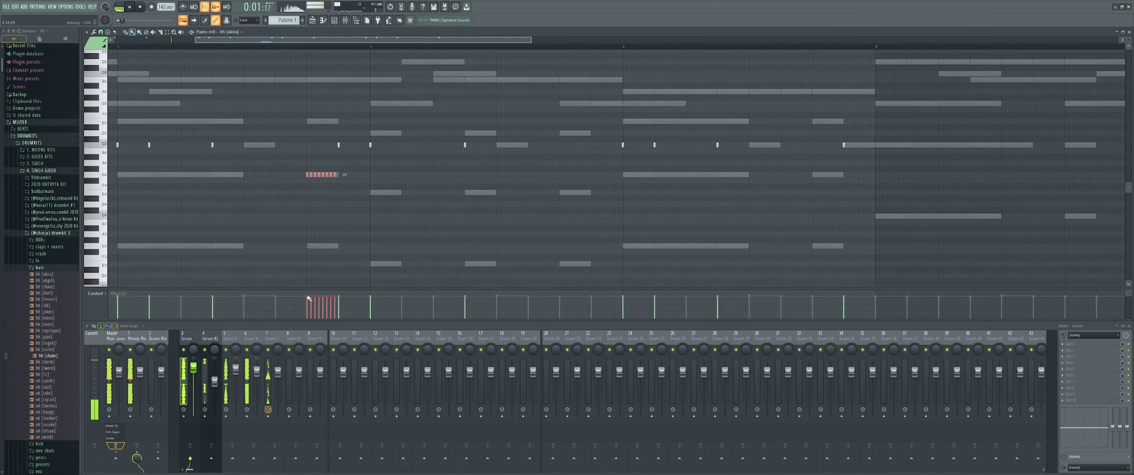
scroll(310, 203, "down", 4)
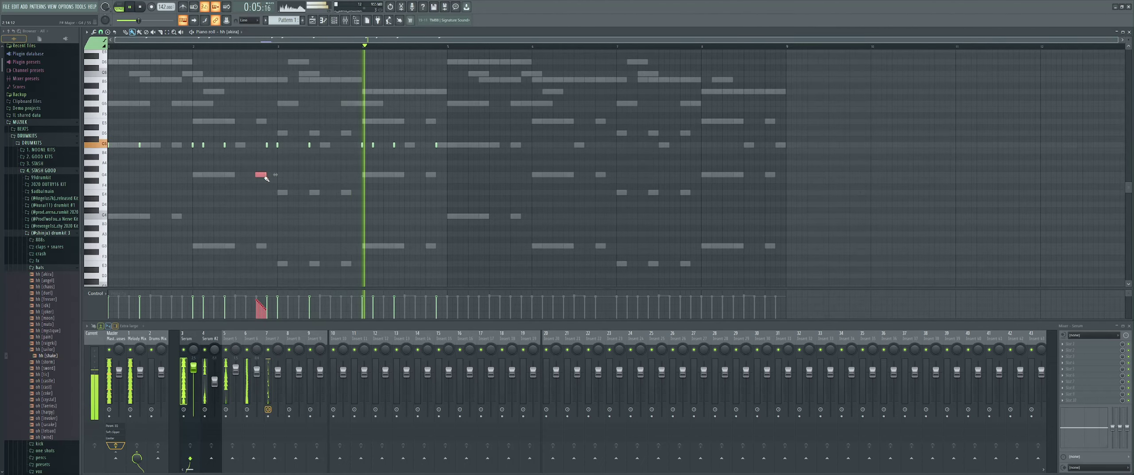
Step: Lower the hi-hat roll before bar 3 by seven semitones and clear the selection
key("Down")
key("Down")
key("Down")
key("Down")
key("Down")
key("Down")
key("Down")
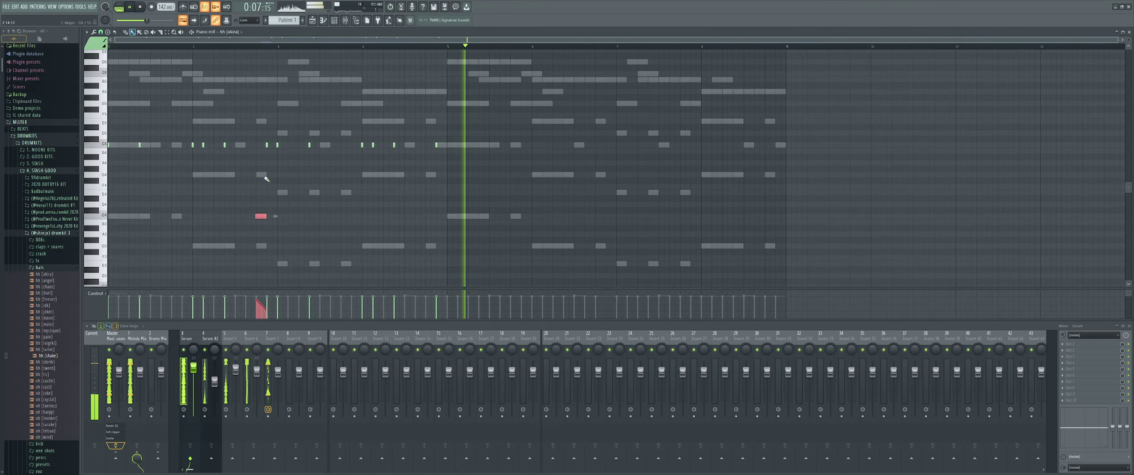
scroll(261, 138, "up", 1)
key("ctrl+d")
scroll(260, 129, "down", 2)
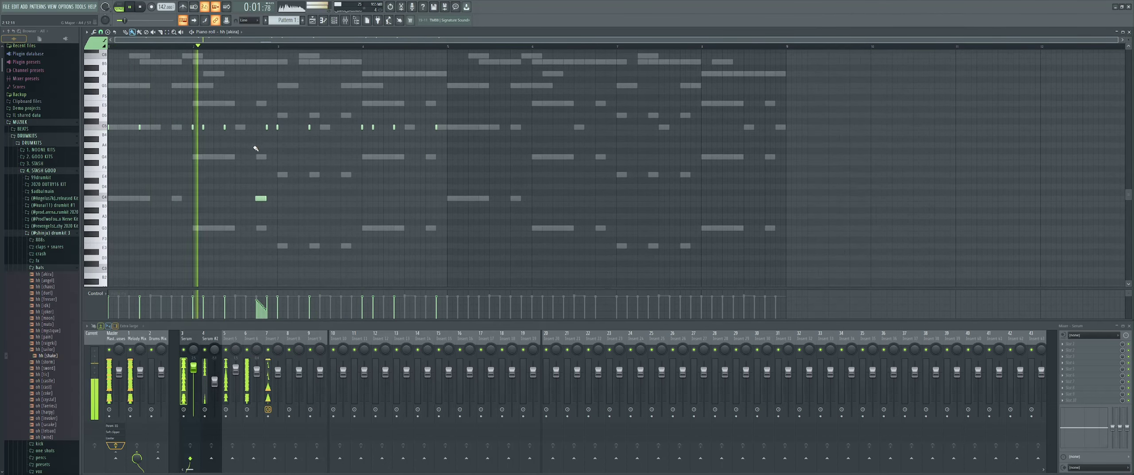
right_click(282, 60)
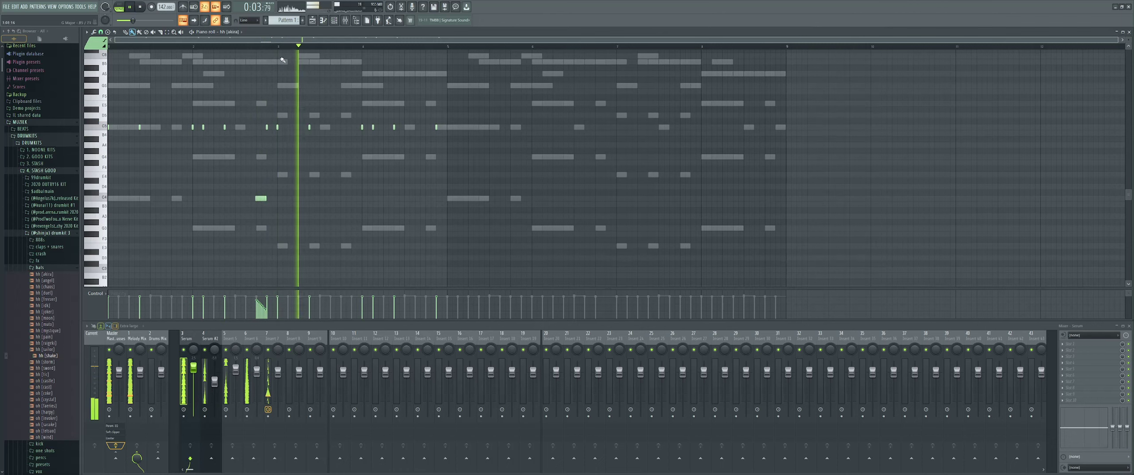
Step: Duplicate the whole four-bar hi-hat pattern into bars 5 to 8
key("ctrl+a")
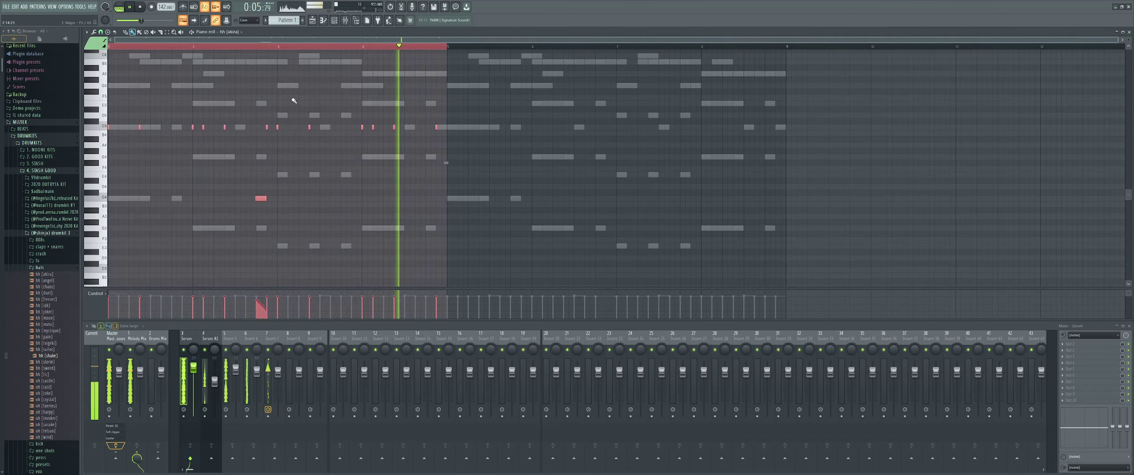
key("ctrl+b")
key("F6")
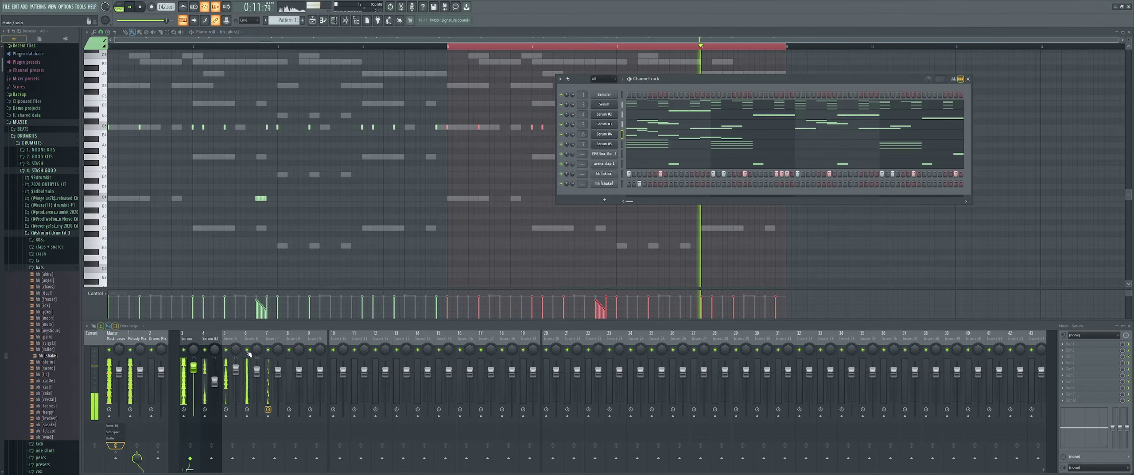
right_click(400, 213)
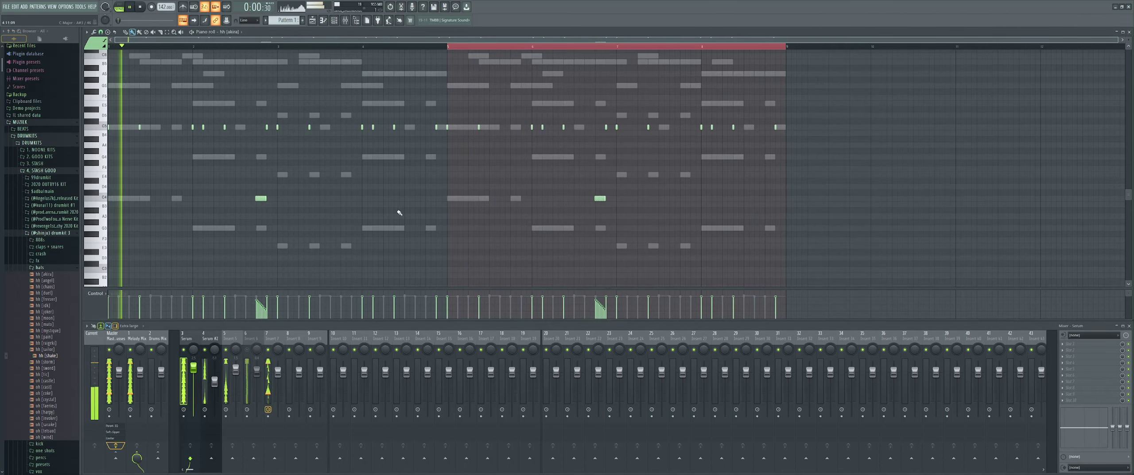
Step: Audition the drum kit's crash and kick samples during playback
left_click(51, 268)
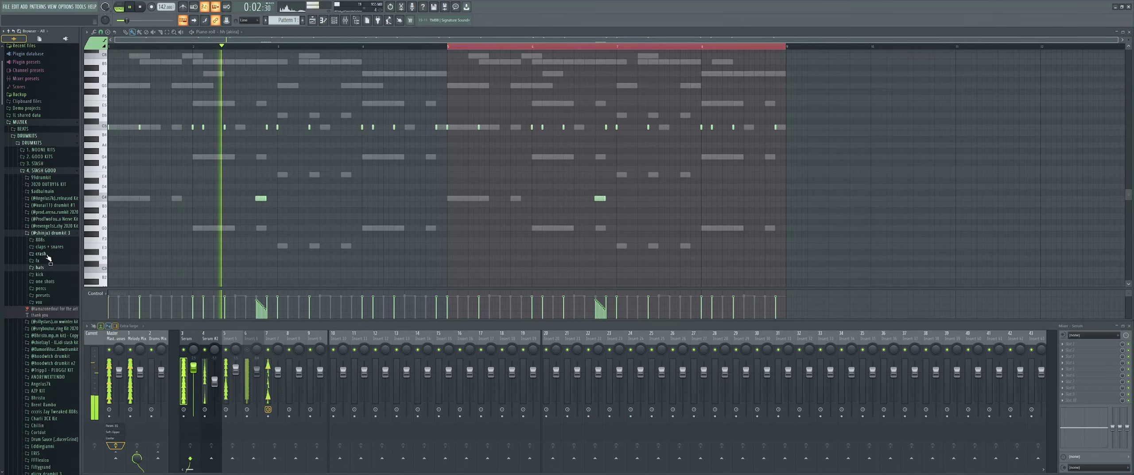
left_click(47, 256)
left_click(48, 266)
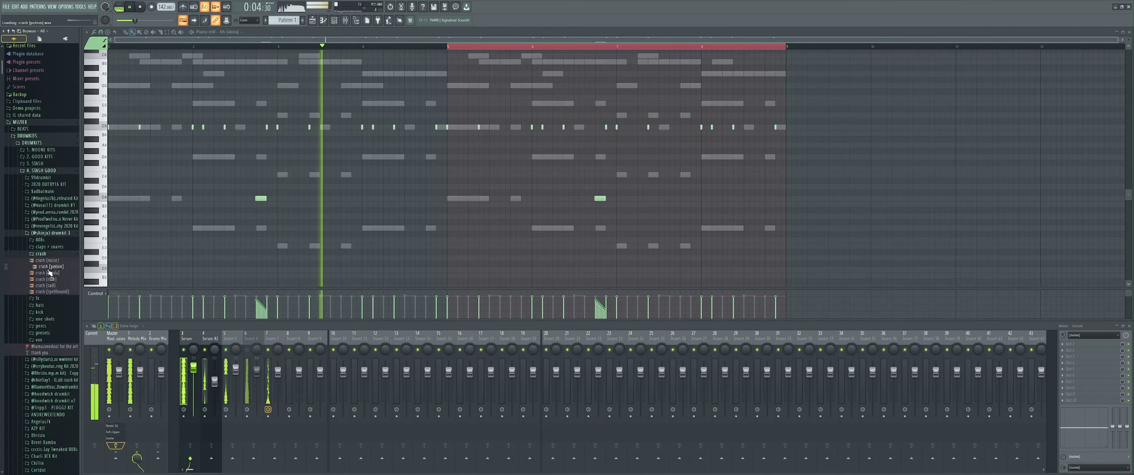
left_click(50, 279)
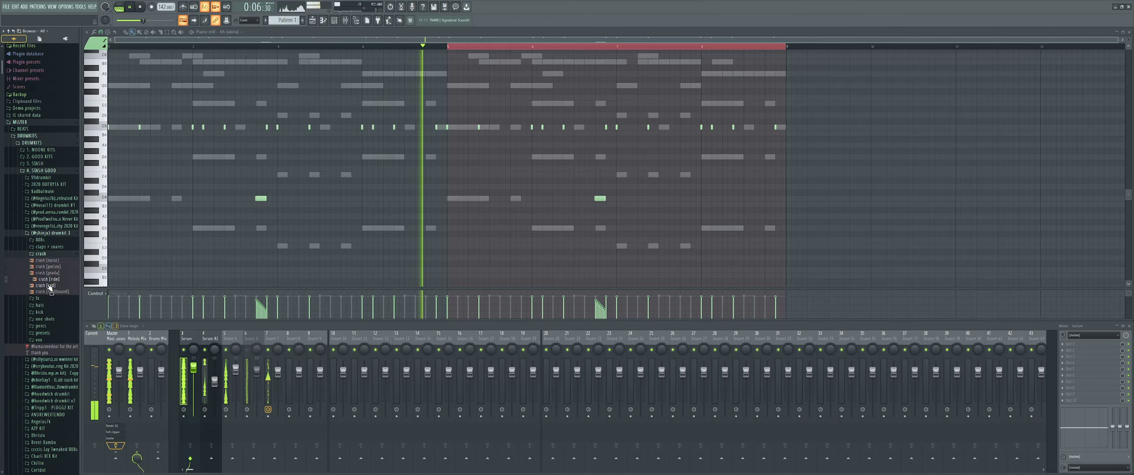
left_click(51, 254)
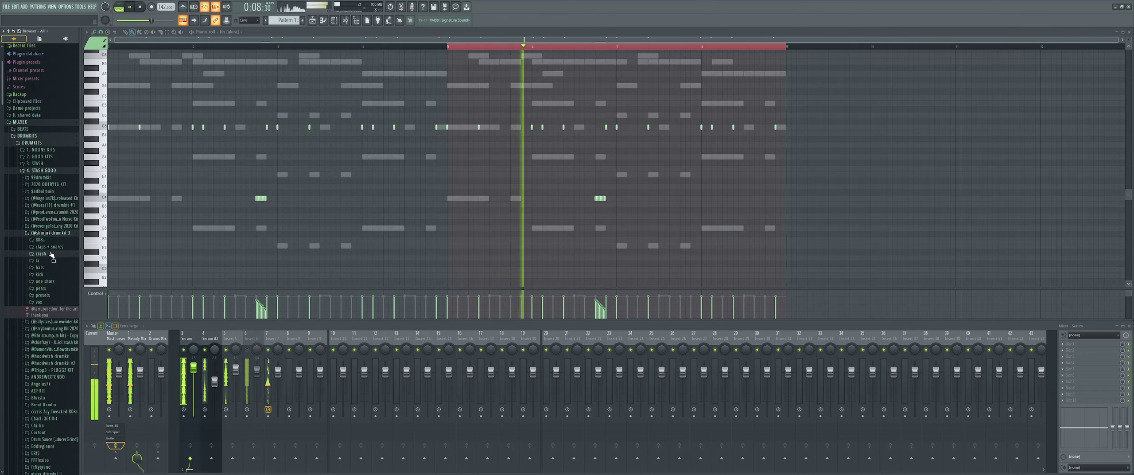
left_click(50, 247)
left_click(49, 247)
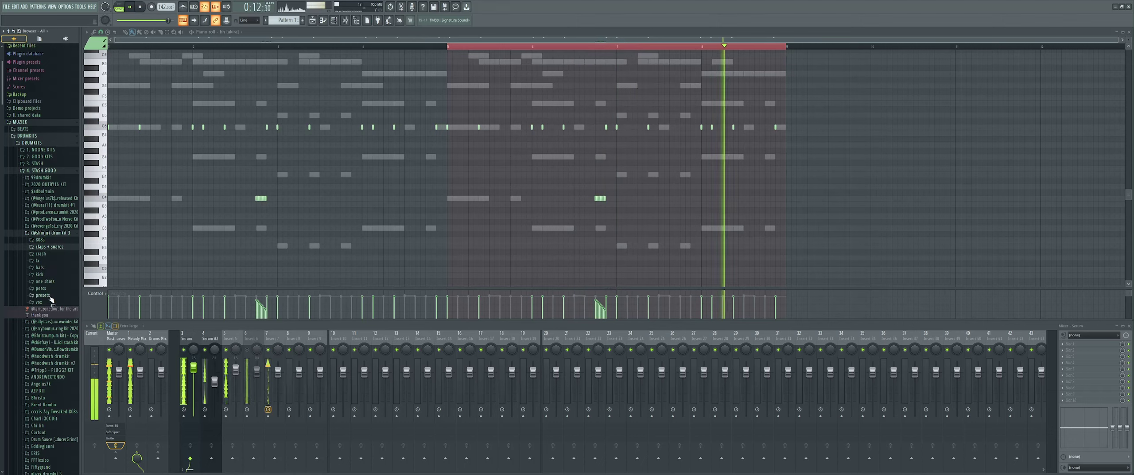
left_click(39, 274)
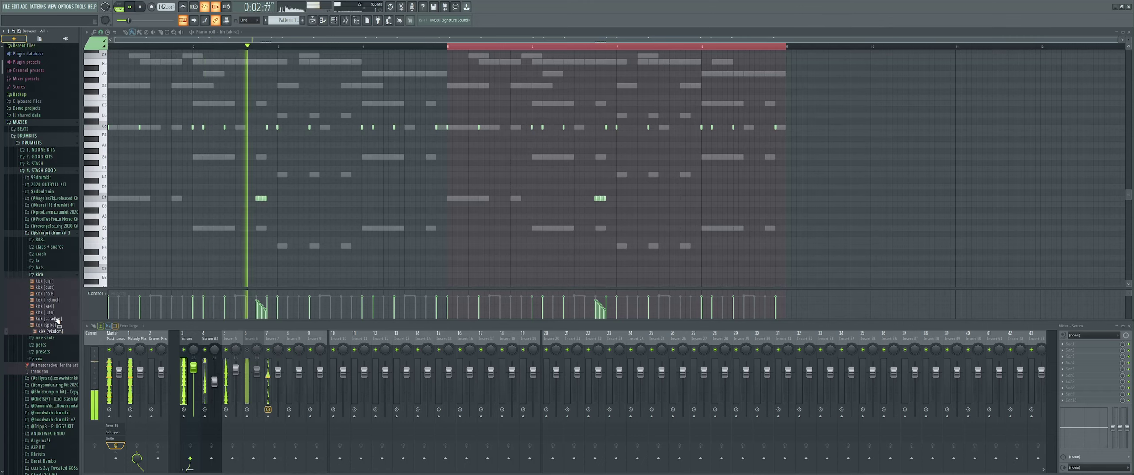
Step: Replace the selected channel's sample with a snare from the kit's claps + snares folder
left_click(47, 247)
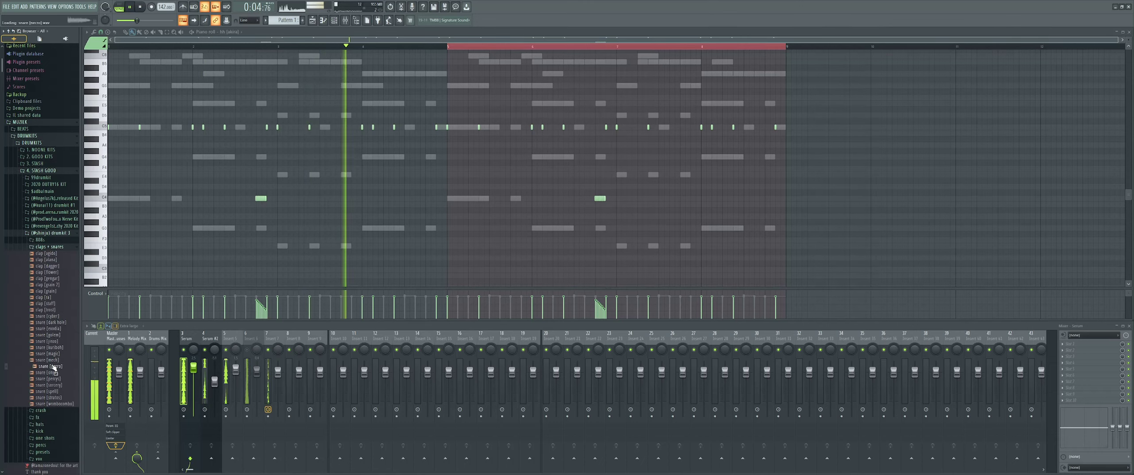
left_click_drag(55, 360, 56, 363)
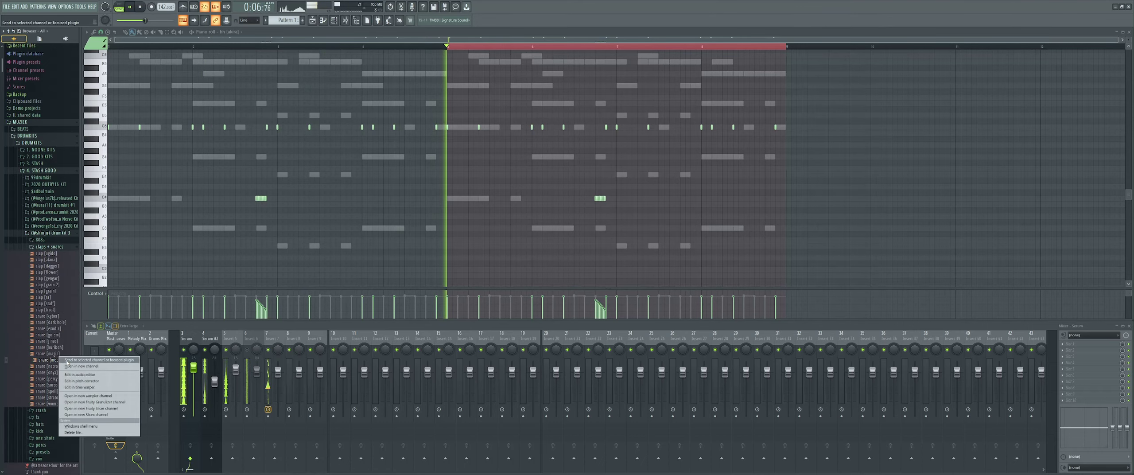
left_click(67, 360)
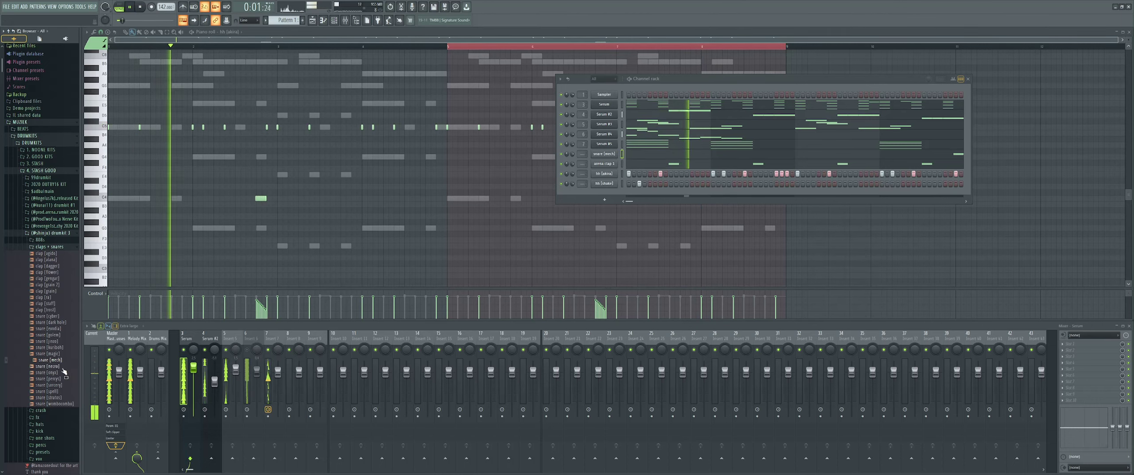
Step: Audition more snares in the folder, open snare [cyber] in a new channel and close its settings window
left_click_drag(60, 373, 58, 381)
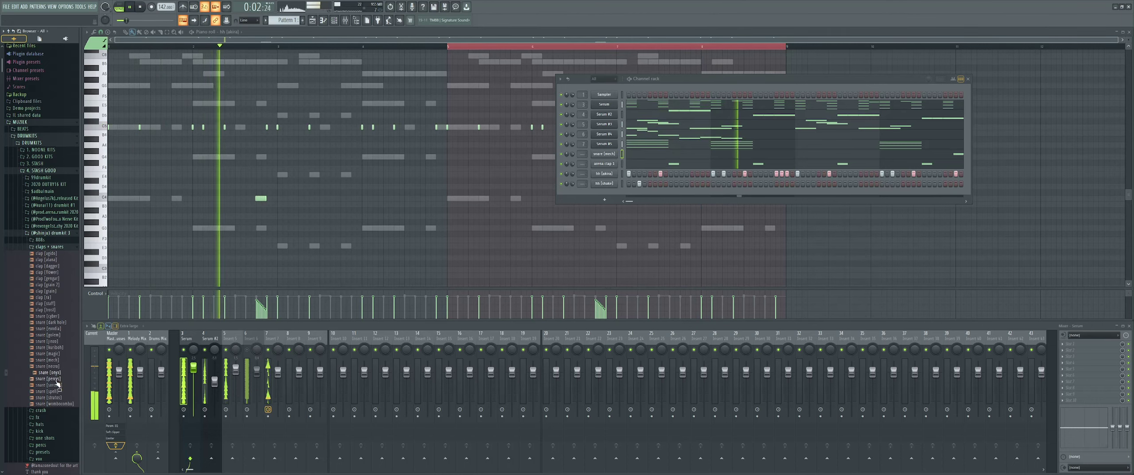
left_click(59, 404)
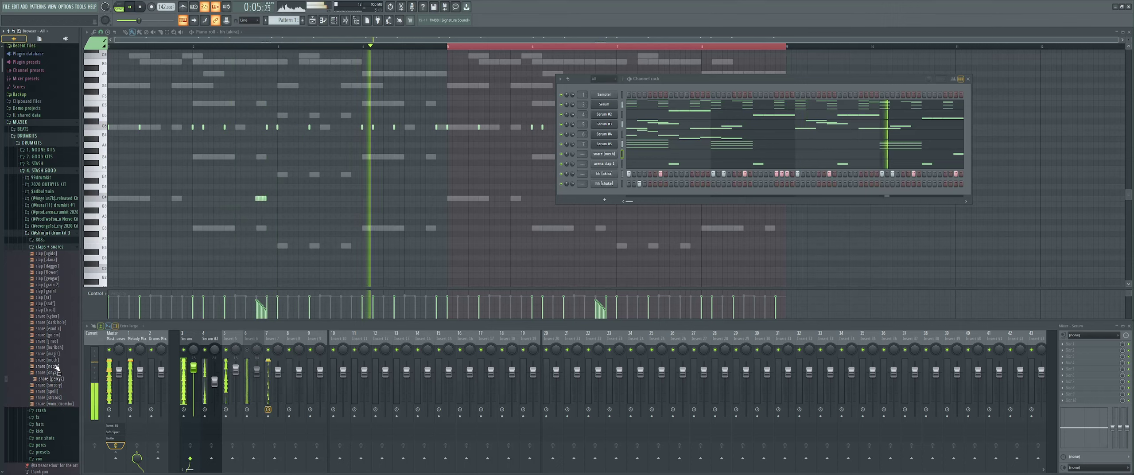
left_click(60, 324)
left_click(58, 316)
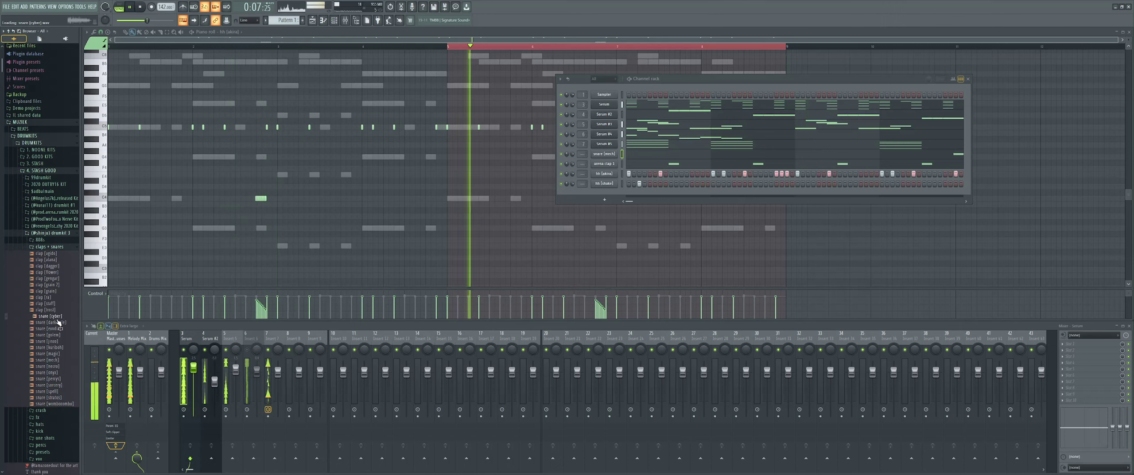
right_click(58, 316)
left_click(84, 327)
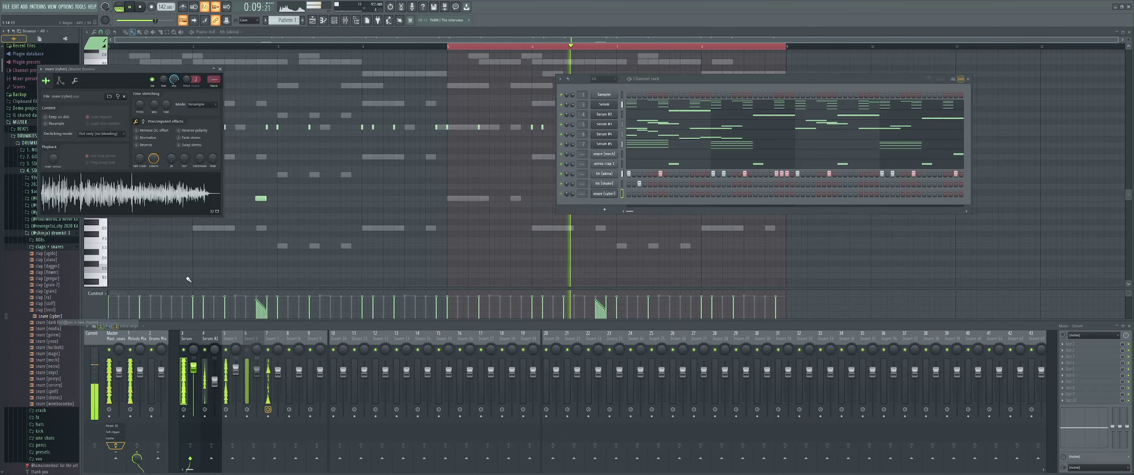
key("Escape")
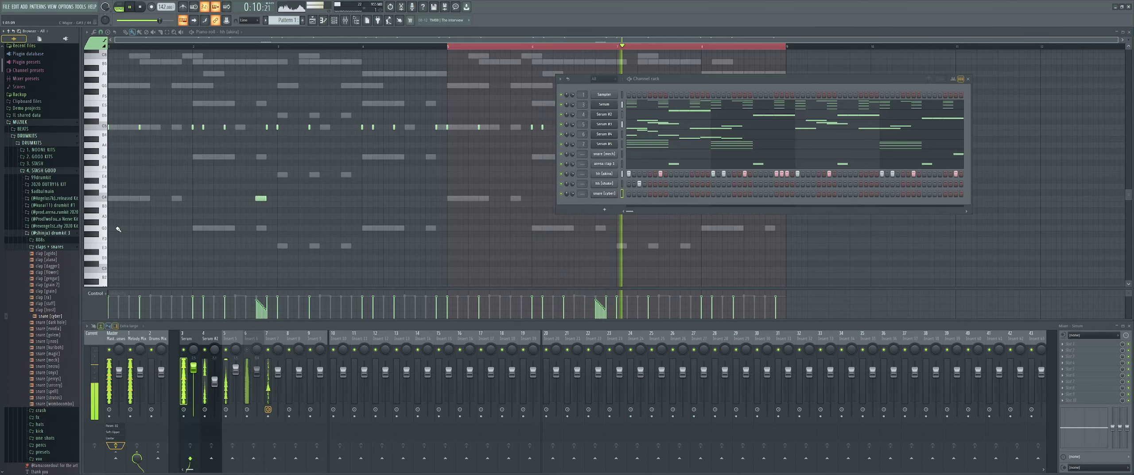
Step: Replace the snare [cyber] sample with arena snare 2 from the other drum kit's Snares folder and restart playback
left_click(60, 212)
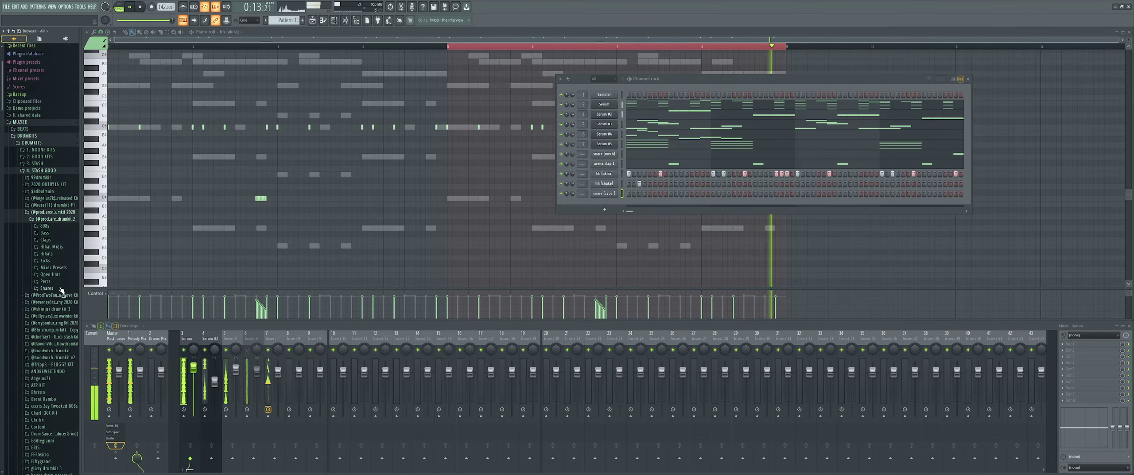
left_click(61, 288)
left_click(56, 302)
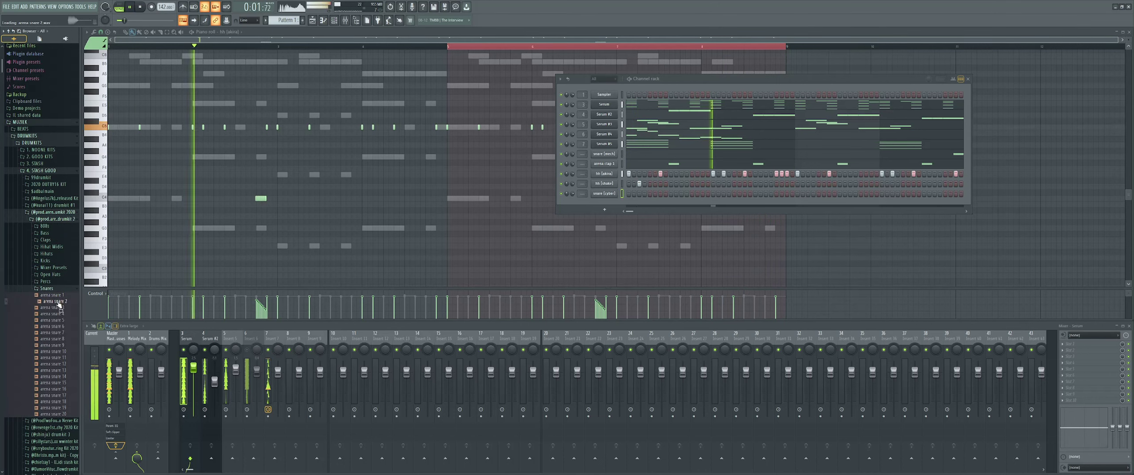
left_click_drag(59, 305, 684, 196)
key("space")
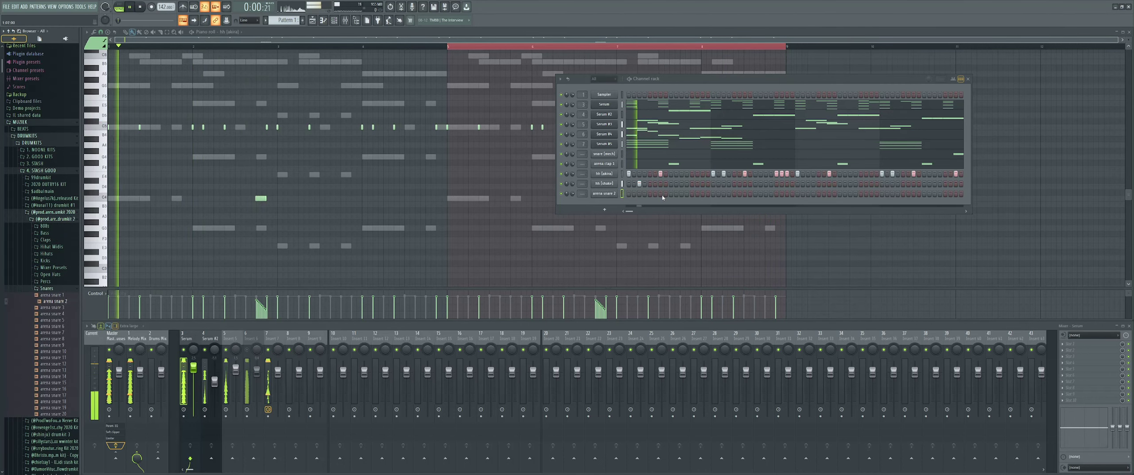
Step: Place an arena snare 2 hit on step 15 of bar 1 and open the channel in the piano roll
left_click(702, 193)
right_click(616, 191)
left_click(632, 194)
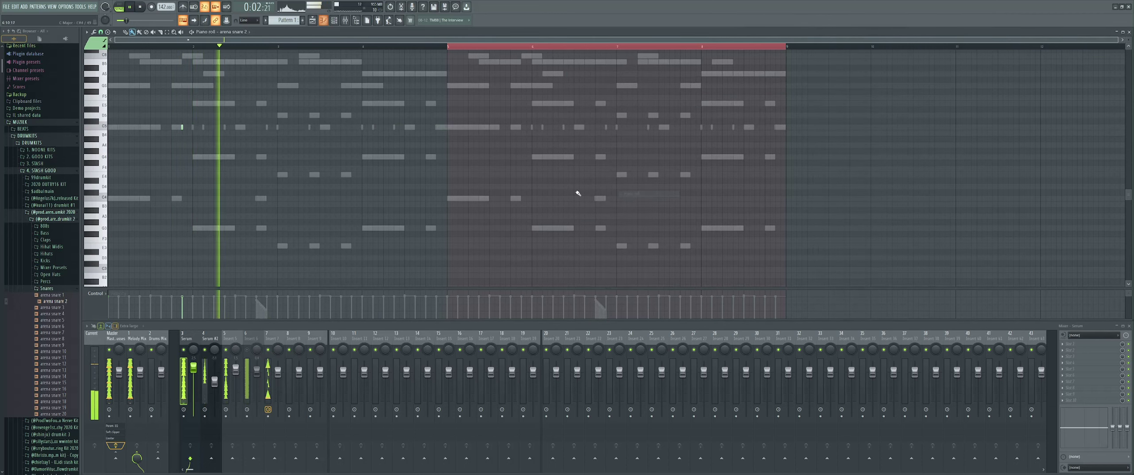
scroll(202, 142, "up", 3)
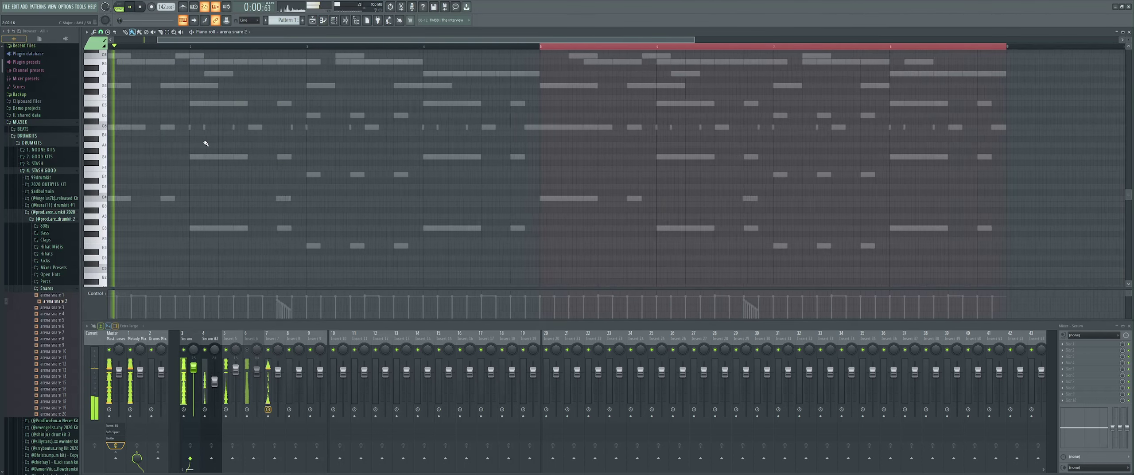
scroll(292, 147, "down", 2)
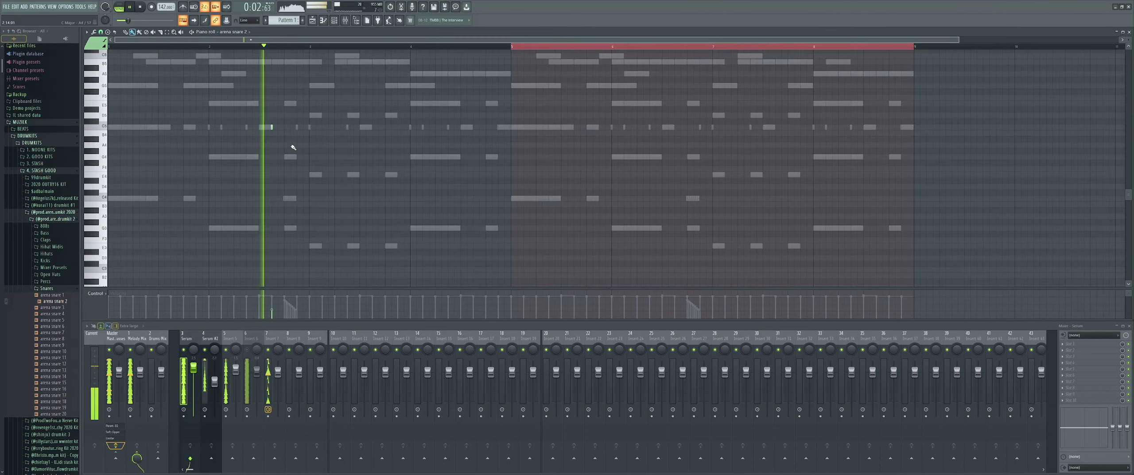
left_click_drag(309, 46, 107, 46)
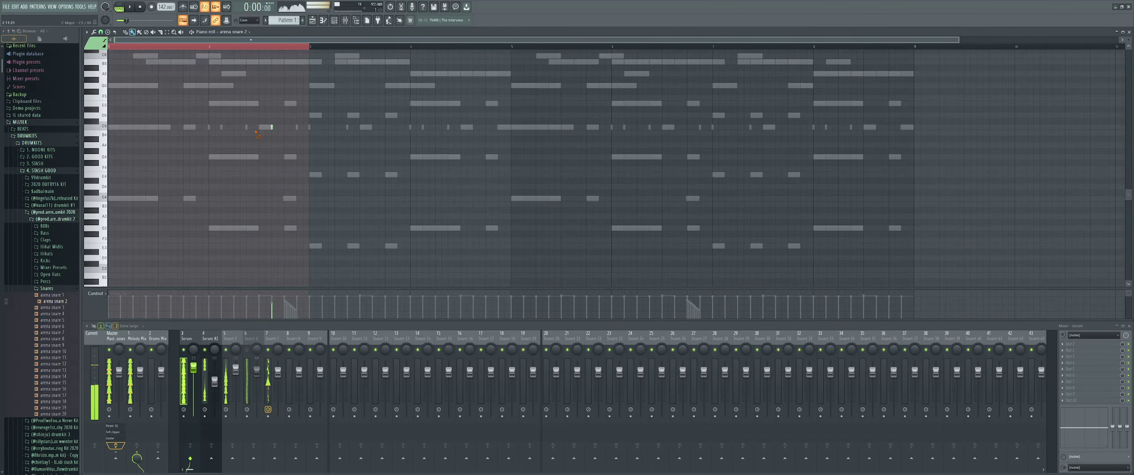
left_click_drag(309, 46, 575, 47)
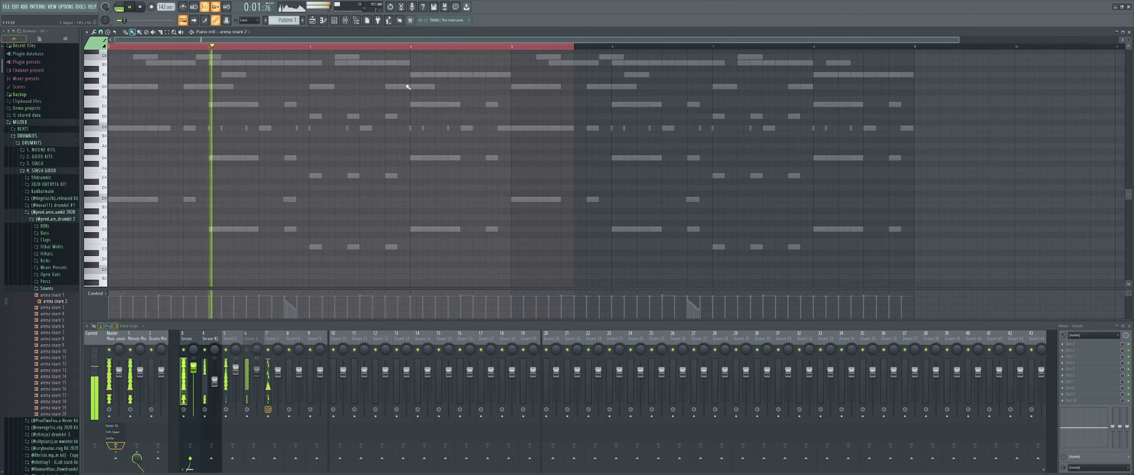
left_click(406, 46, "ctrl")
Step: Place one arena snare 2 hit early in bar 3 and duplicate the four-bar pattern into bars 5 to 8
scroll(348, 144, "up", 3)
left_click(303, 129)
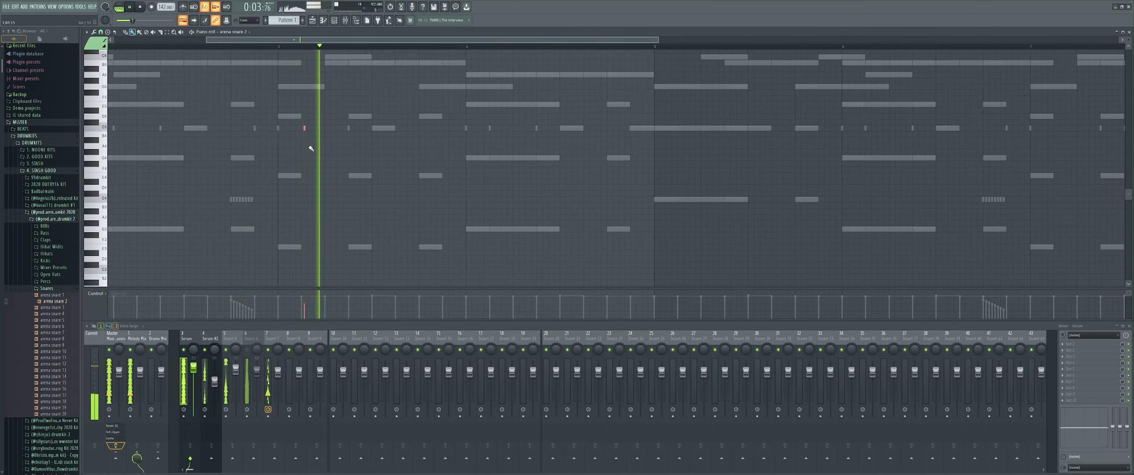
scroll(307, 144, "down", 4)
scroll(304, 135, "up", 2)
scroll(305, 136, "up", 2)
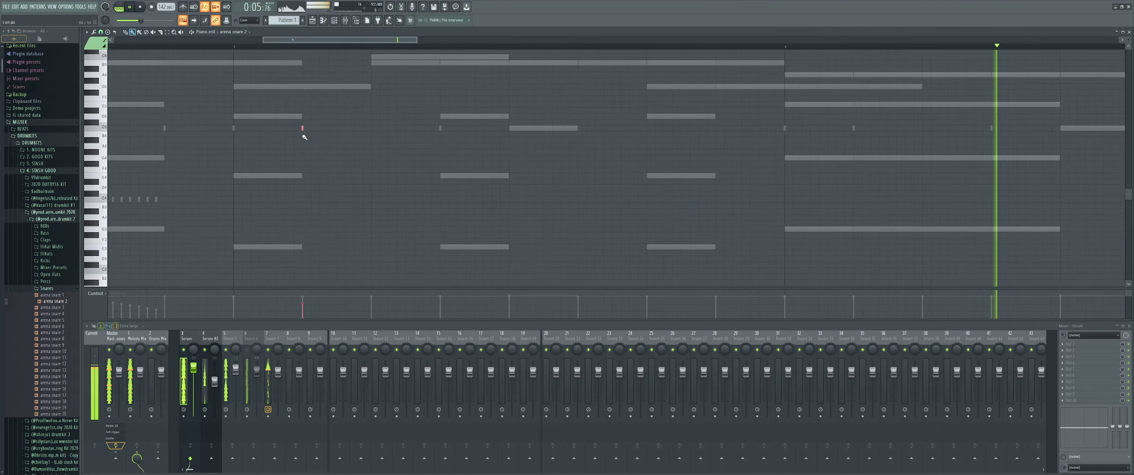
scroll(314, 141, "down", 4)
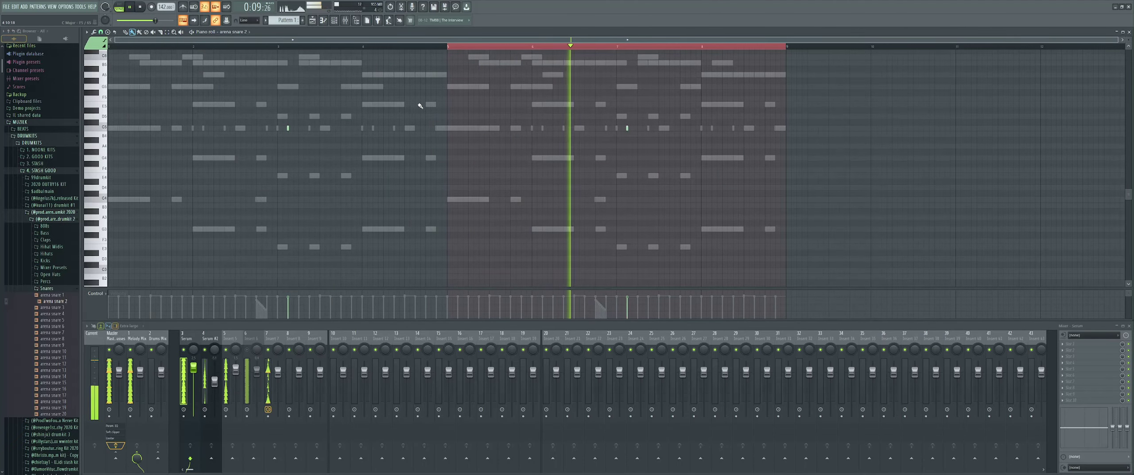
left_click(449, 47, "ctrl")
scroll(448, 73, "up", 1)
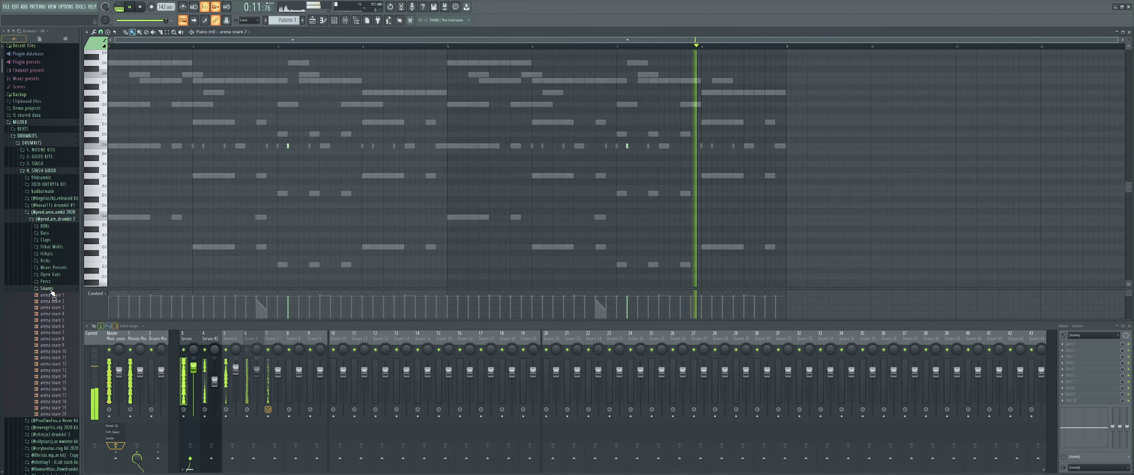
Step: Audition samples in the drum kit's Open Hats folder and load arena open hat 2 into a new channel
left_click(50, 275)
left_click(52, 287)
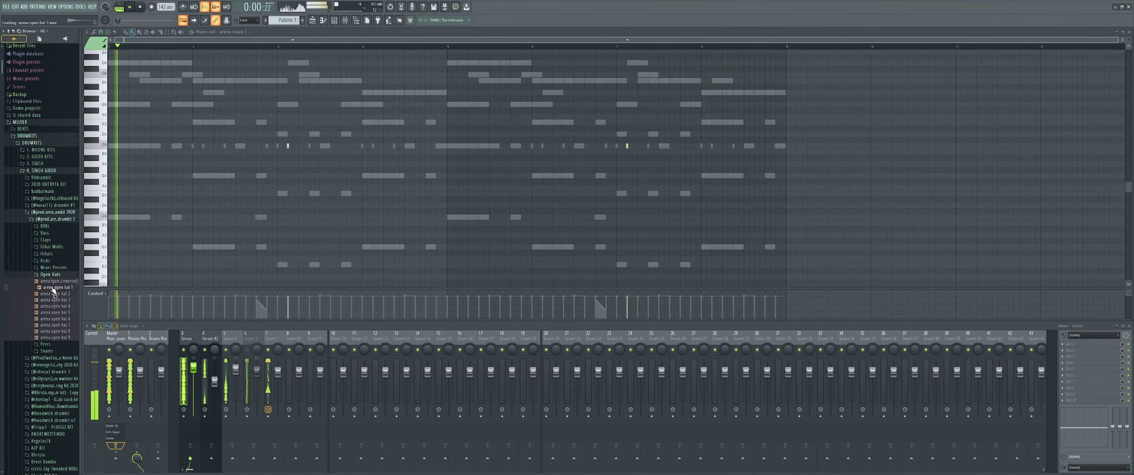
right_click(53, 288)
left_click(52, 300)
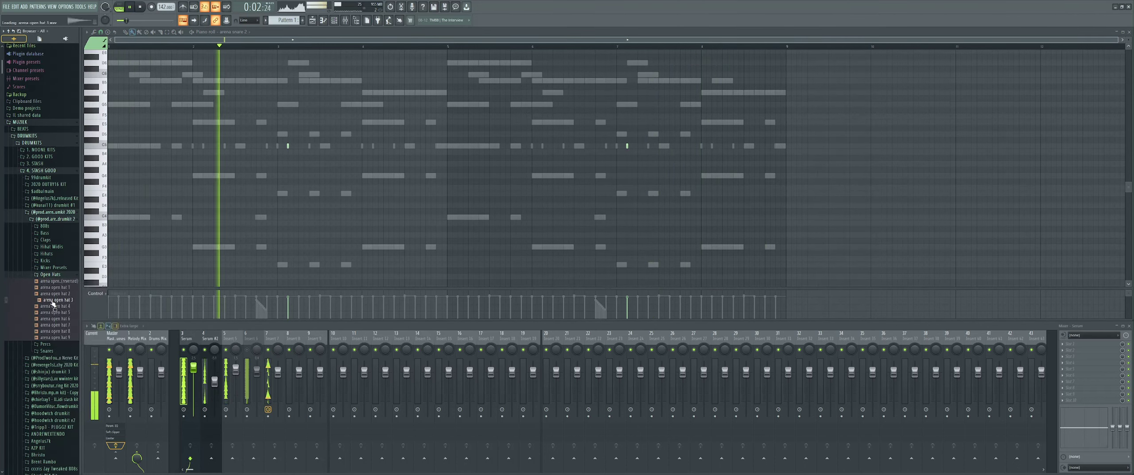
right_click(61, 293)
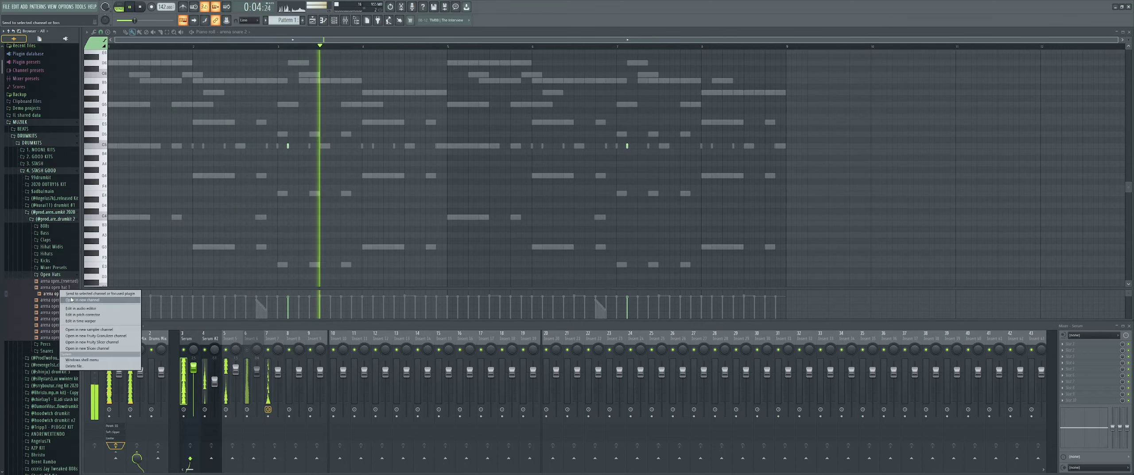
left_click(71, 300)
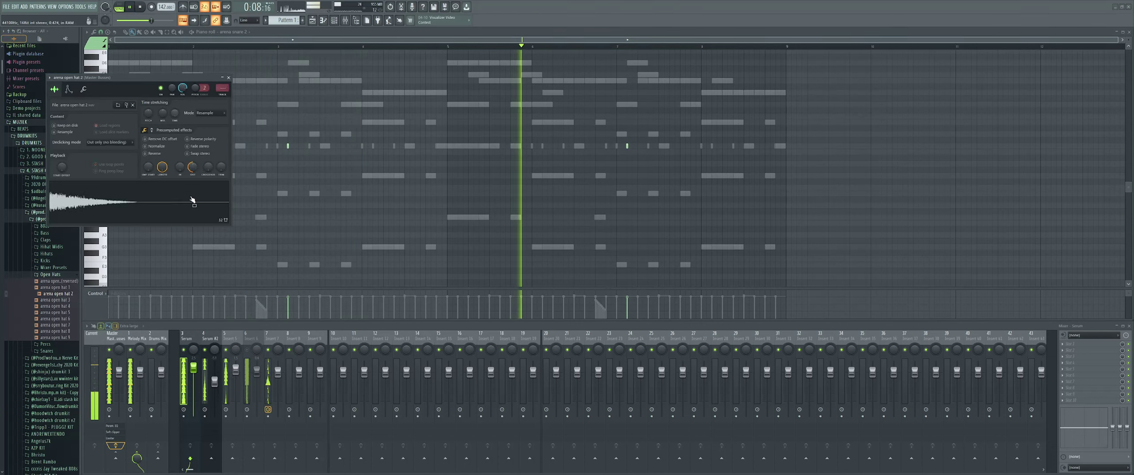
left_click(228, 78)
Step: Draw arena open hat 2 notes at the start of bar 1 and on beat 4 of bar 2
left_click(233, 32)
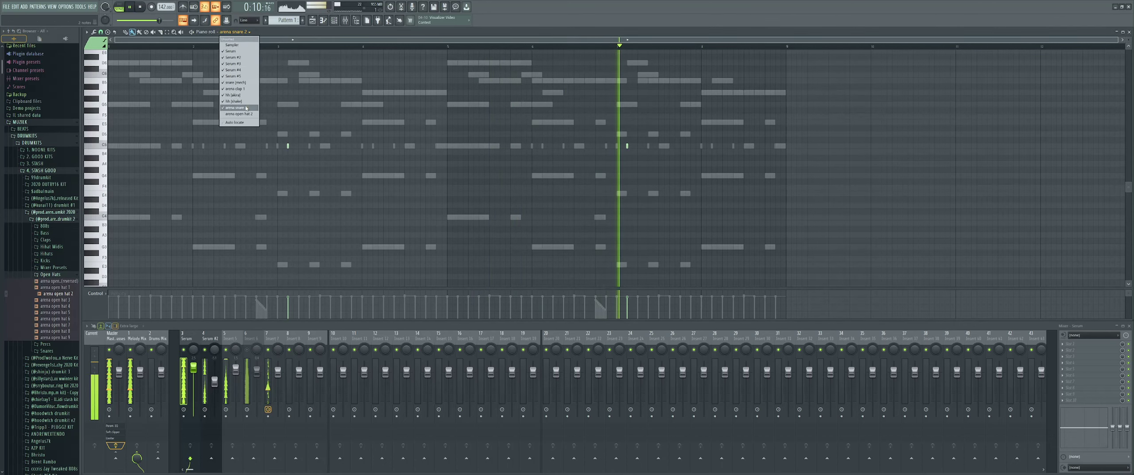
left_click(246, 115)
key("p")
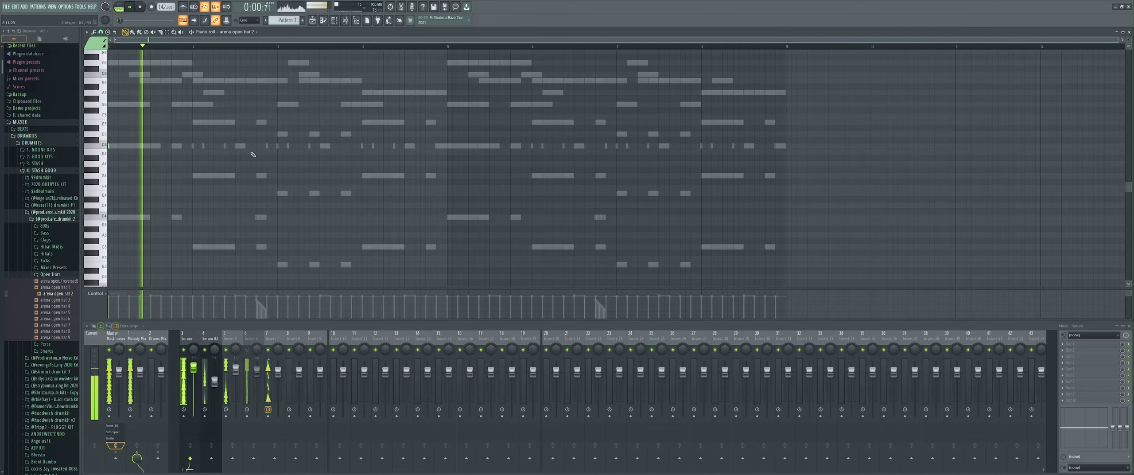
scroll(241, 151, "up", 2, "ctrl")
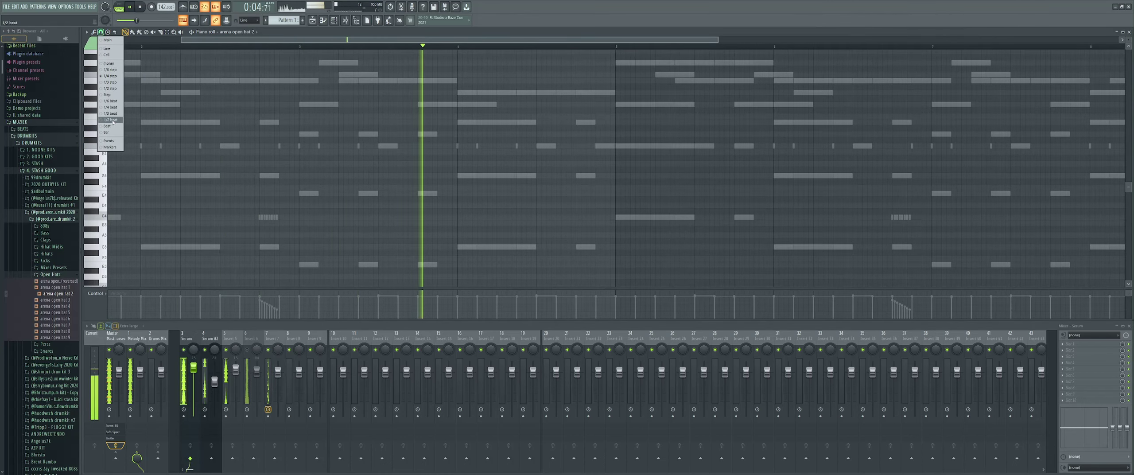
key("space")
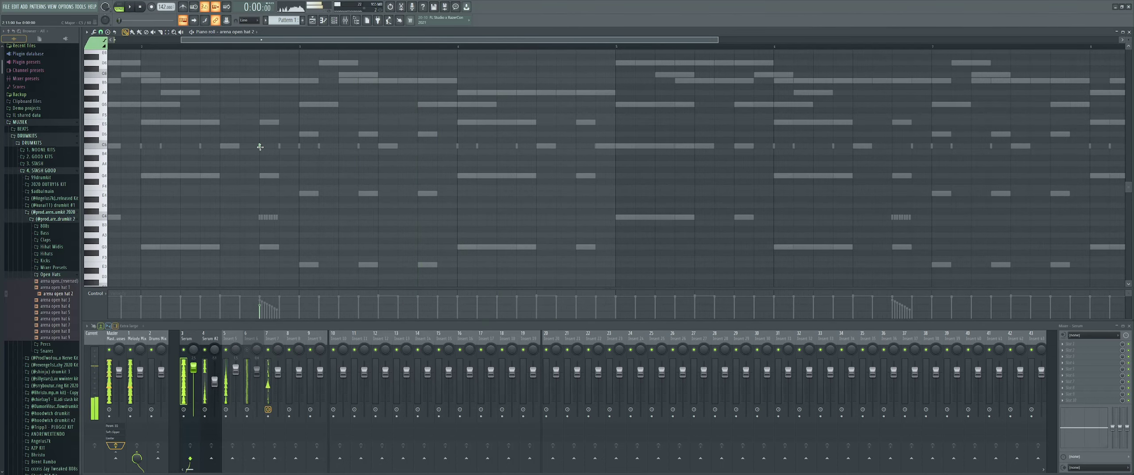
key("space")
scroll(257, 145, "down", 2, "ctrl")
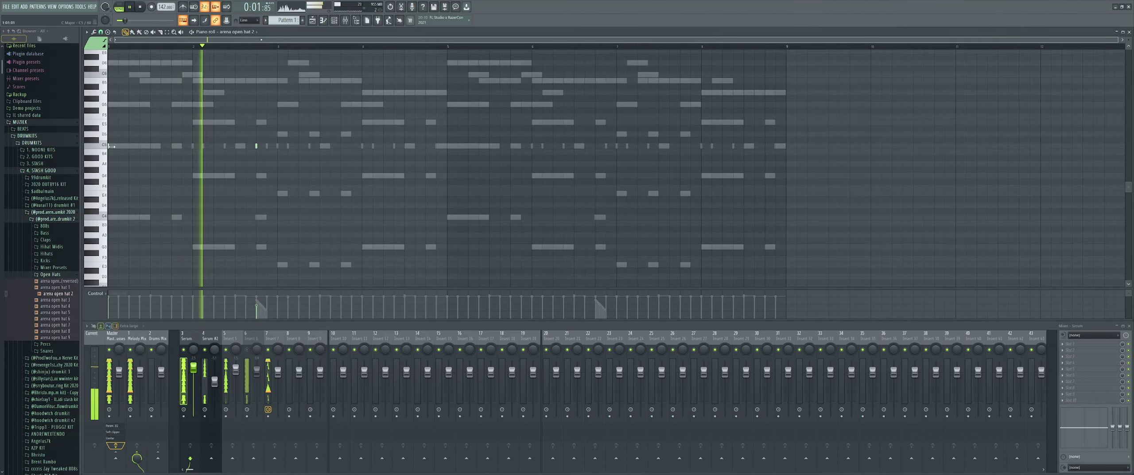
Step: Add an open hat note on beat 3 of bar 4 and duplicate the four-bar hat pattern into bars 5 to 8
key("ctrl+a")
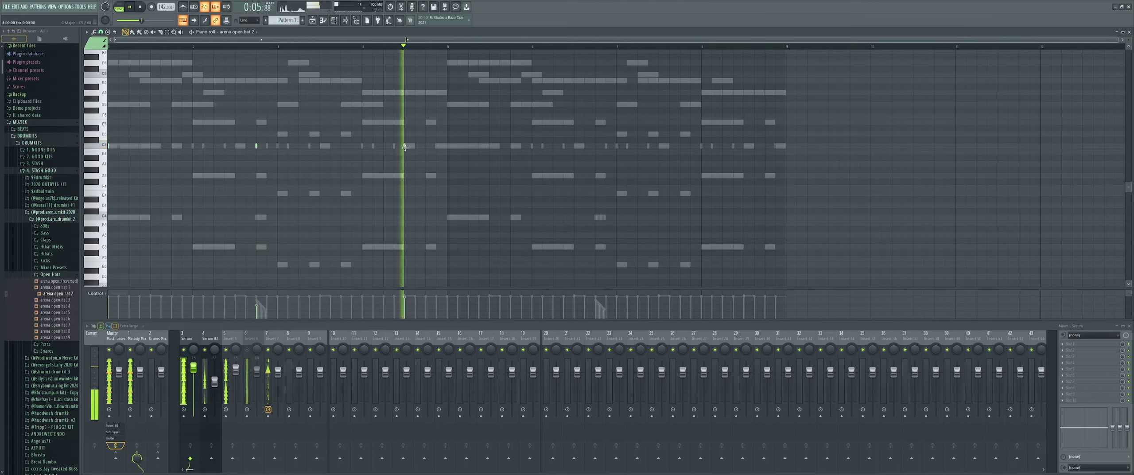
left_click_drag(448, 46, 61, 99)
key("ctrl+b")
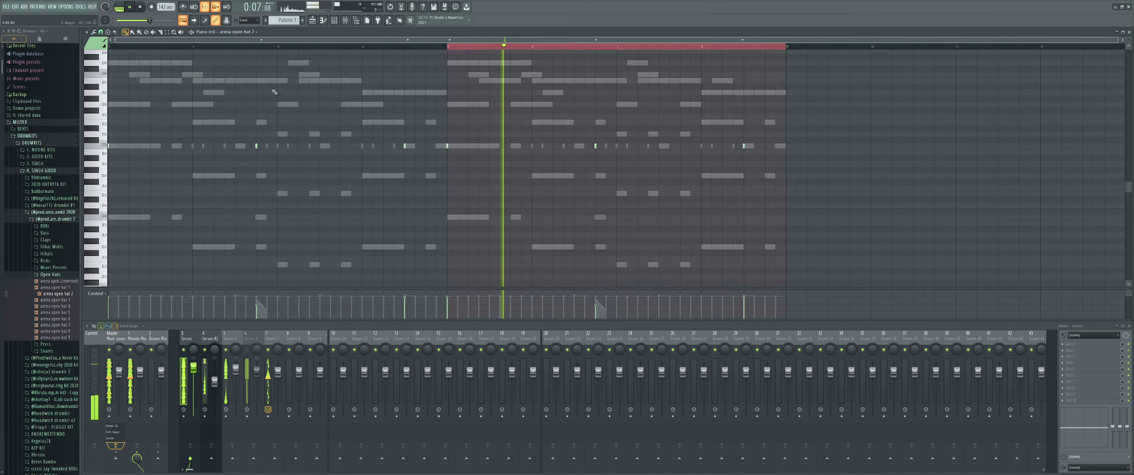
Step: Raise the arena snare 2 sample's silence trimming threshold to 100% and give it a partial quick fade-out
left_click(335, 22)
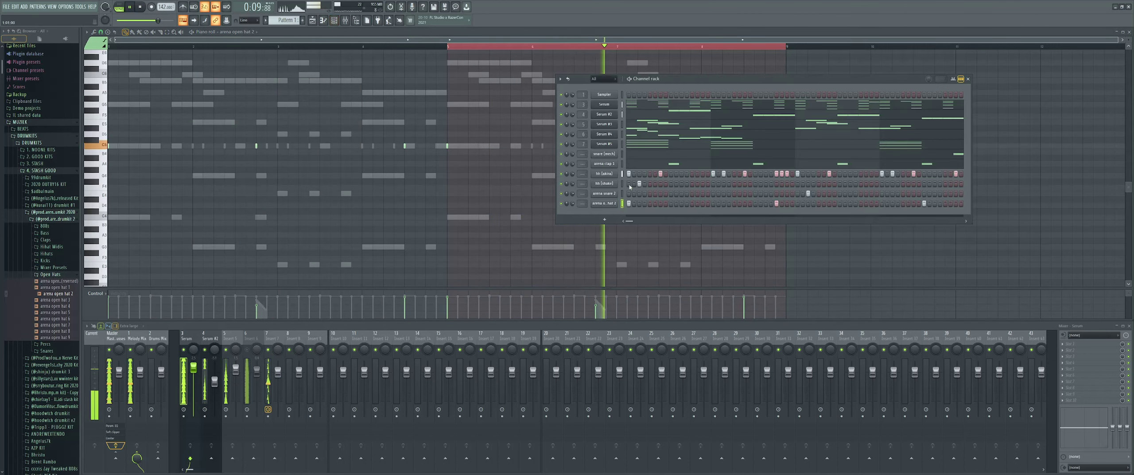
left_click(615, 195)
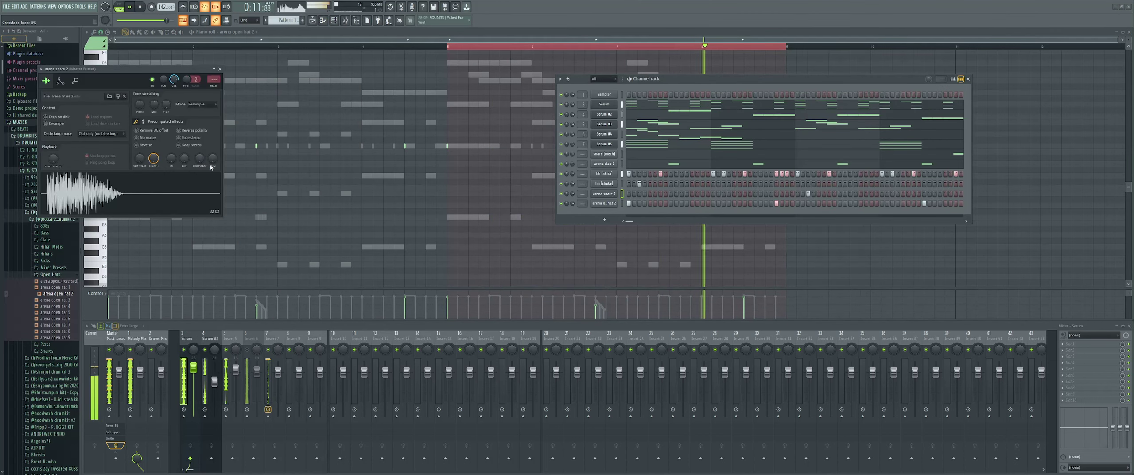
left_click_drag(211, 167, 211, 146)
scroll(215, 160, "up", 3)
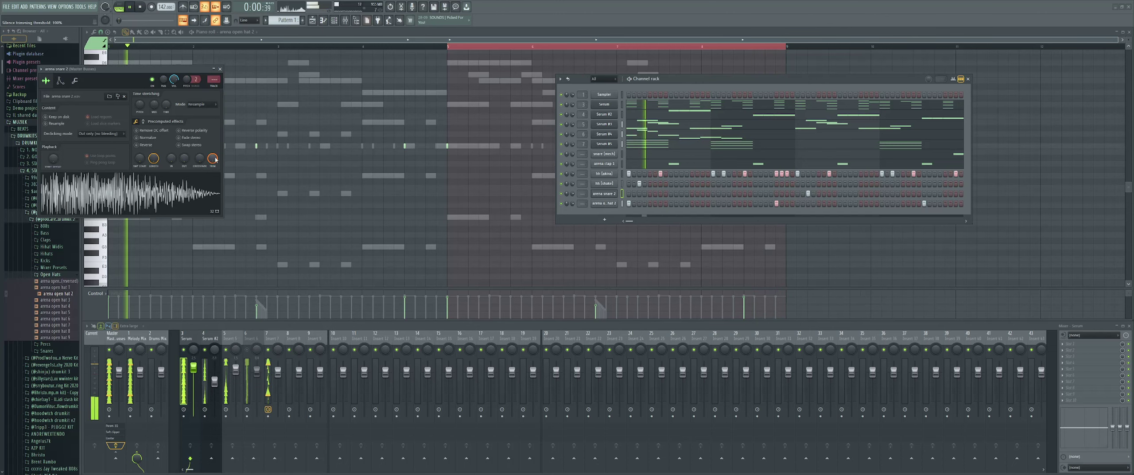
scroll(190, 166, "up", 5)
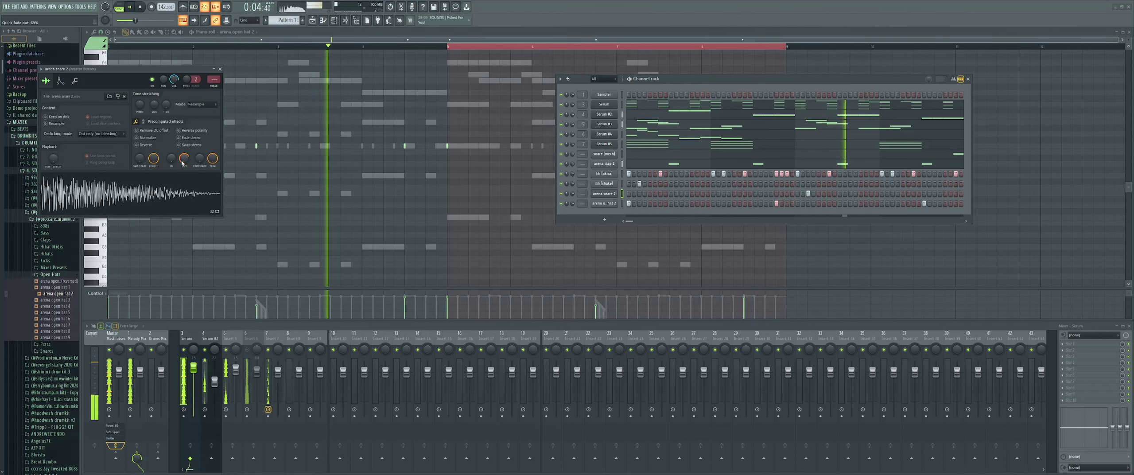
scroll(182, 161, "down", 3)
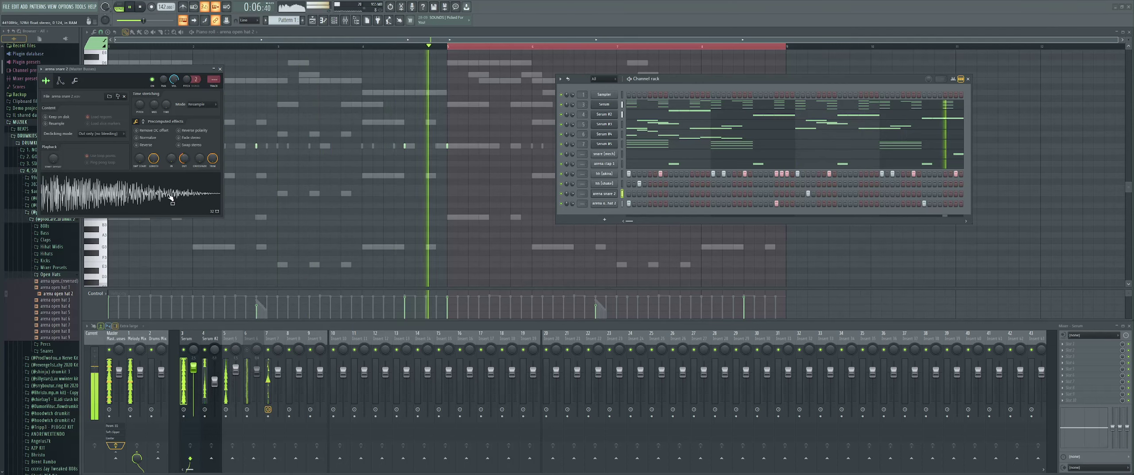
left_click(604, 193)
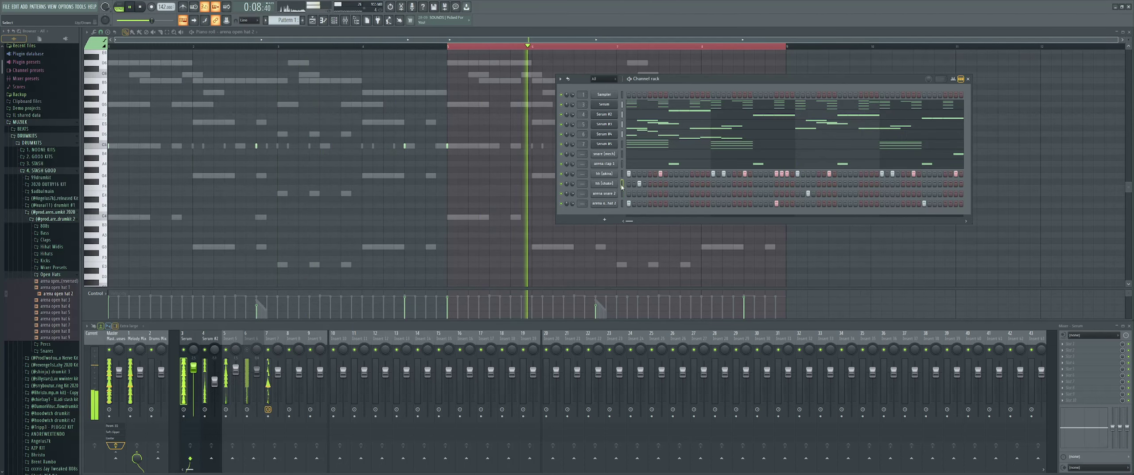
Step: Apply a quick fade-out to the snare sample in the channel directly above the arena clap, and play the pattern
left_click(613, 155)
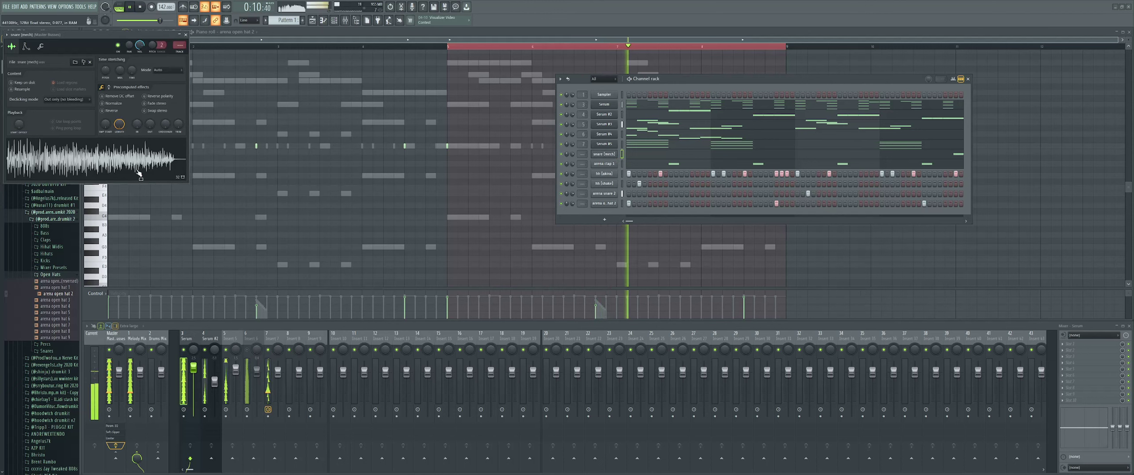
key("Escape")
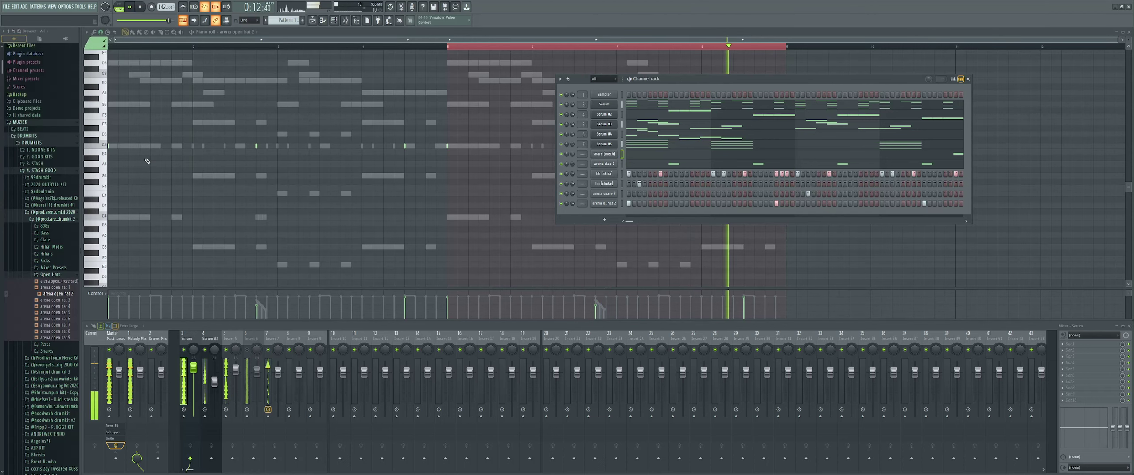
left_click(606, 155)
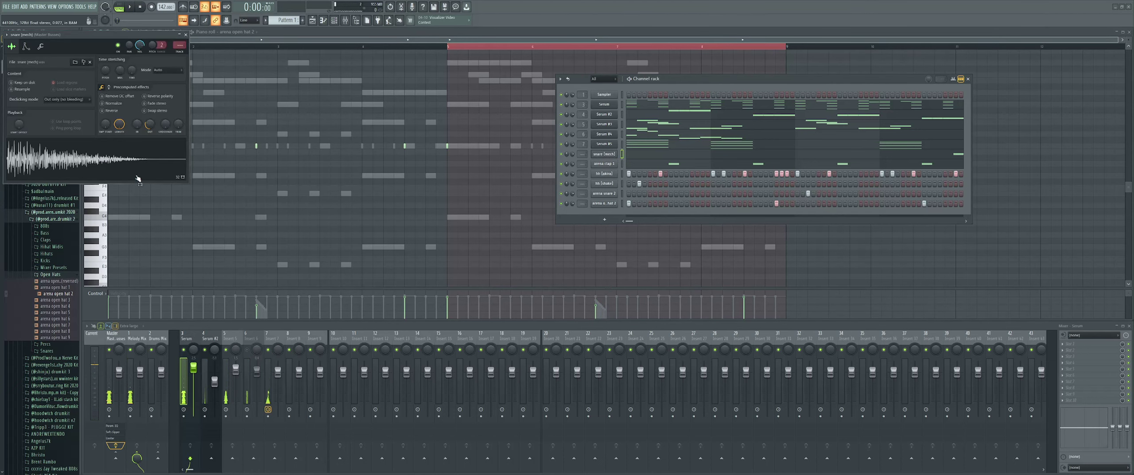
key("super")
key("super")
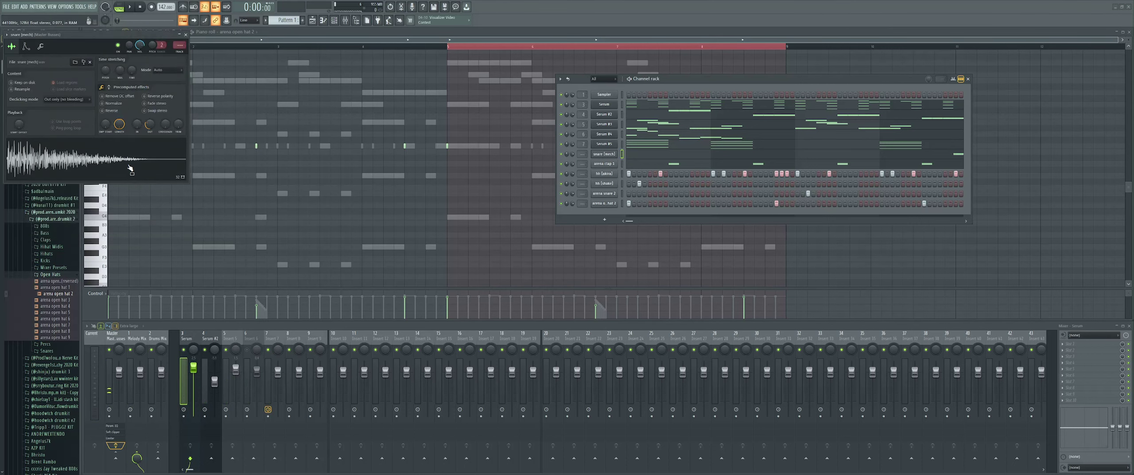
key("Escape")
key("space")
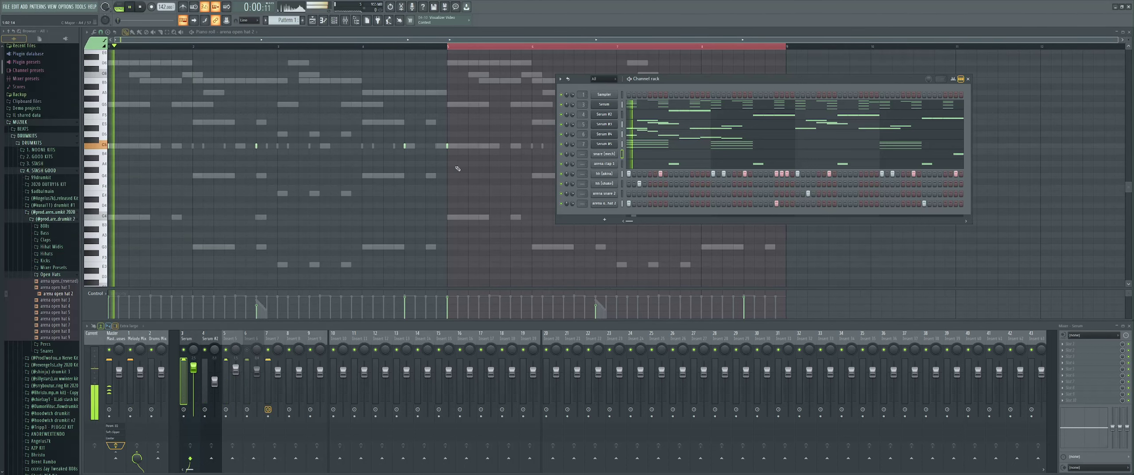
key("F6")
Step: Insert a Pro-Q 3 equalizer on the Melody Mix mixer track
scroll(308, 150, "up", 2)
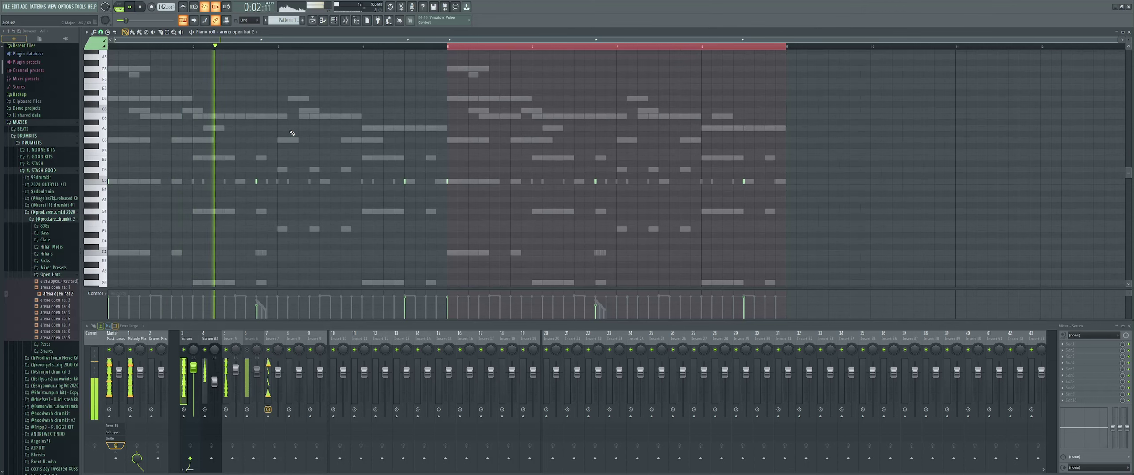
scroll(363, 113, "down", 1)
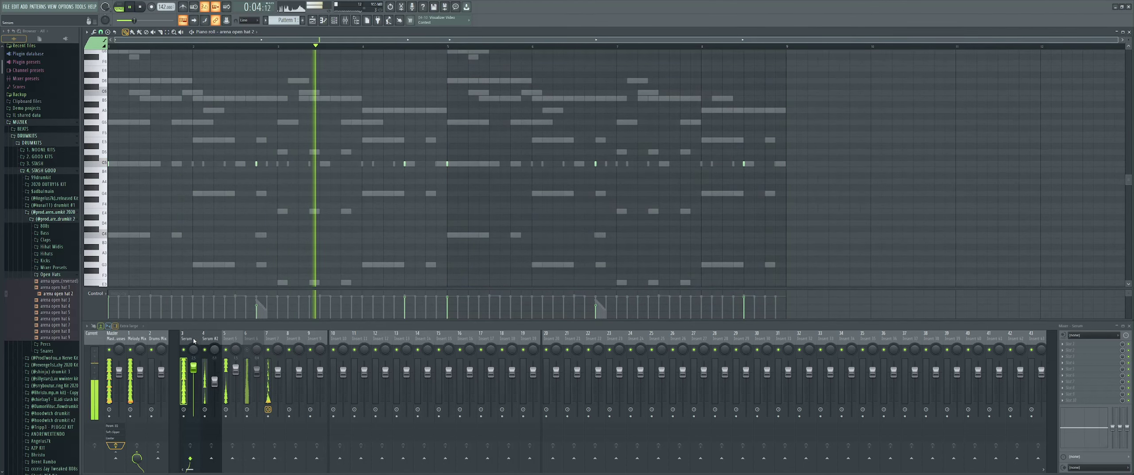
left_click(137, 339)
left_click(1064, 343)
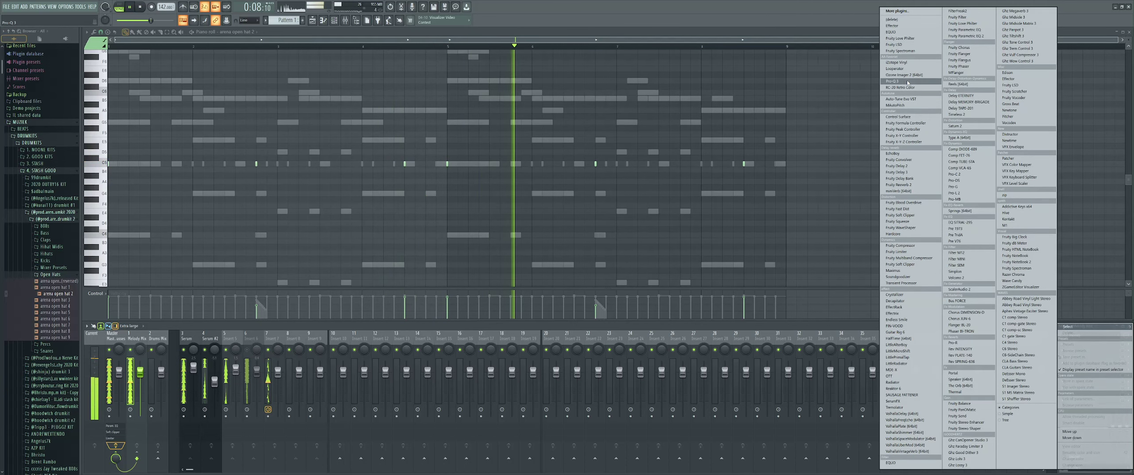
left_click(907, 81)
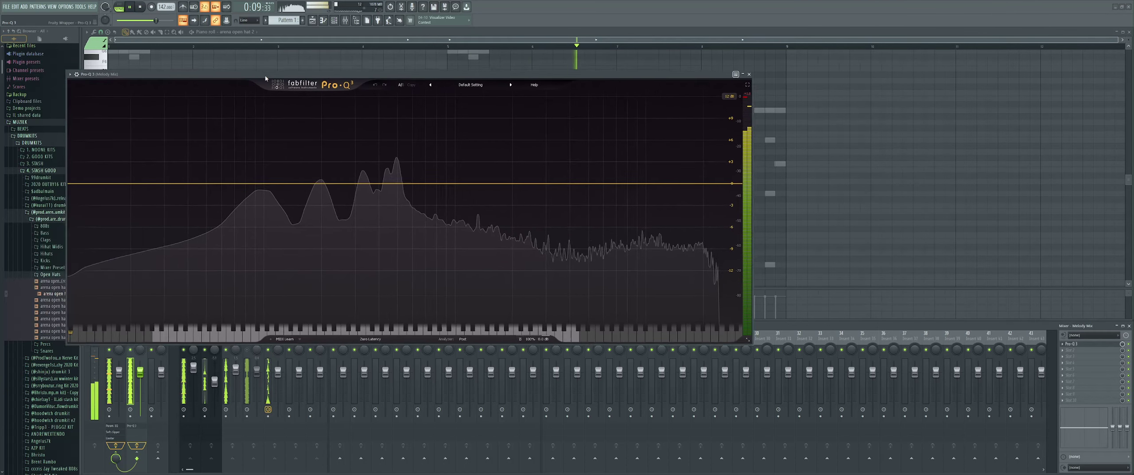
Step: Add a band to the Melody Mix equalizer, make it a low cut just above 100 Hz, and close the plugin
left_click_drag(169, 190, 173, 194)
left_click(157, 221)
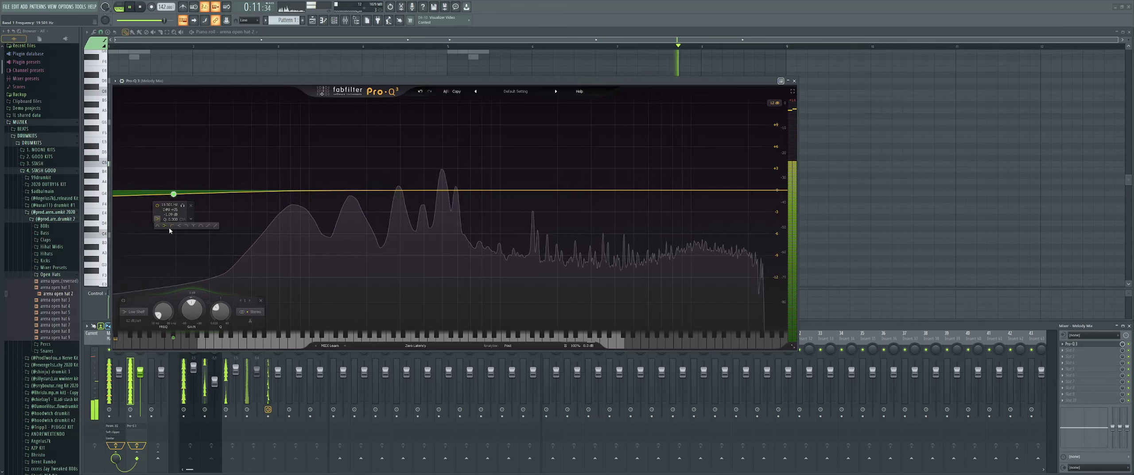
left_click(170, 226)
left_click_drag(175, 262, 330, 187)
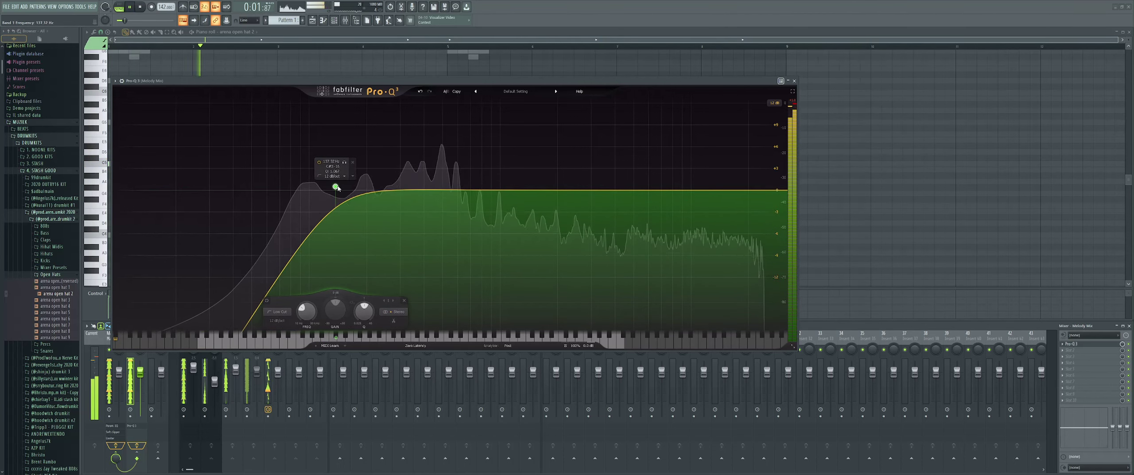
left_click(795, 80)
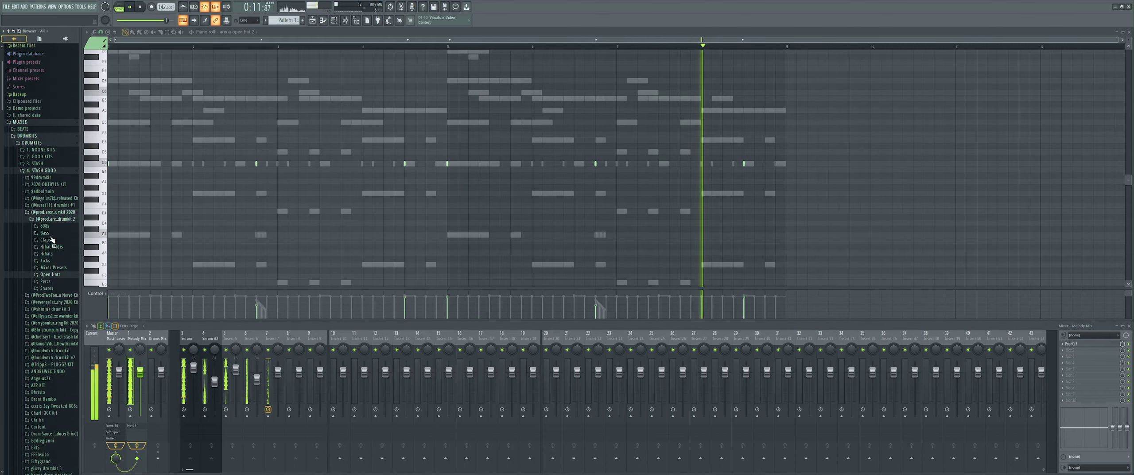
Step: Load arena 808 1 from the drum kit's 808s folder into a new channel and inspect its volume envelope
left_click(44, 226)
left_click(53, 232)
right_click(56, 233)
left_click(80, 233)
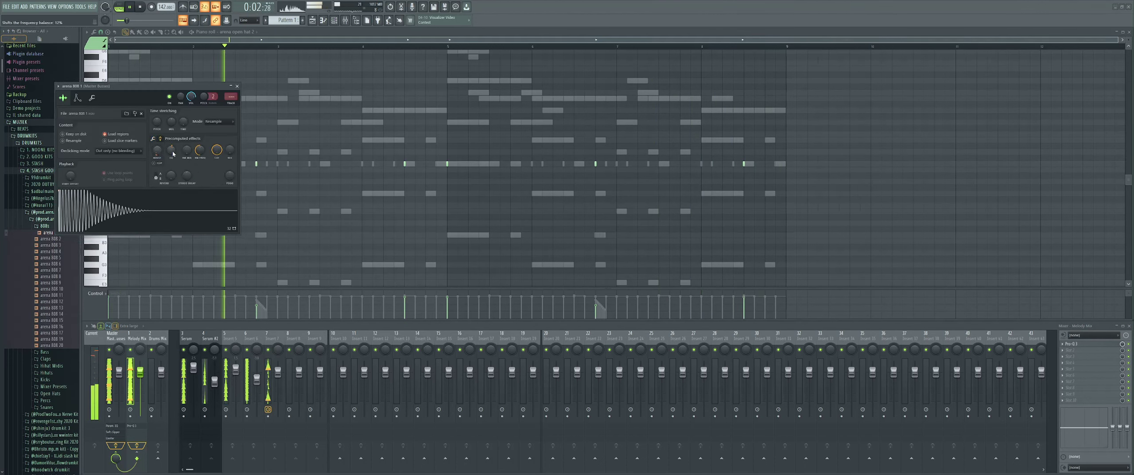
left_click(77, 97)
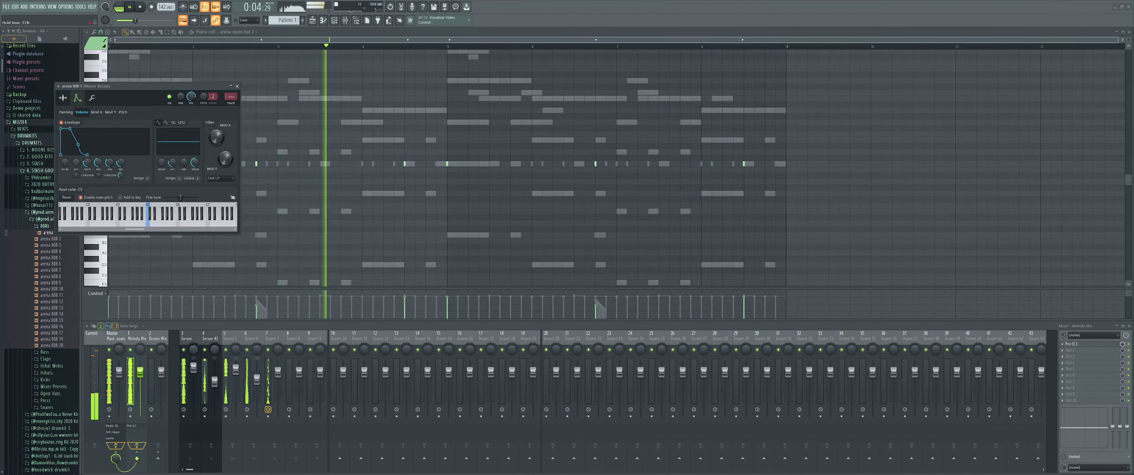
left_click(237, 86)
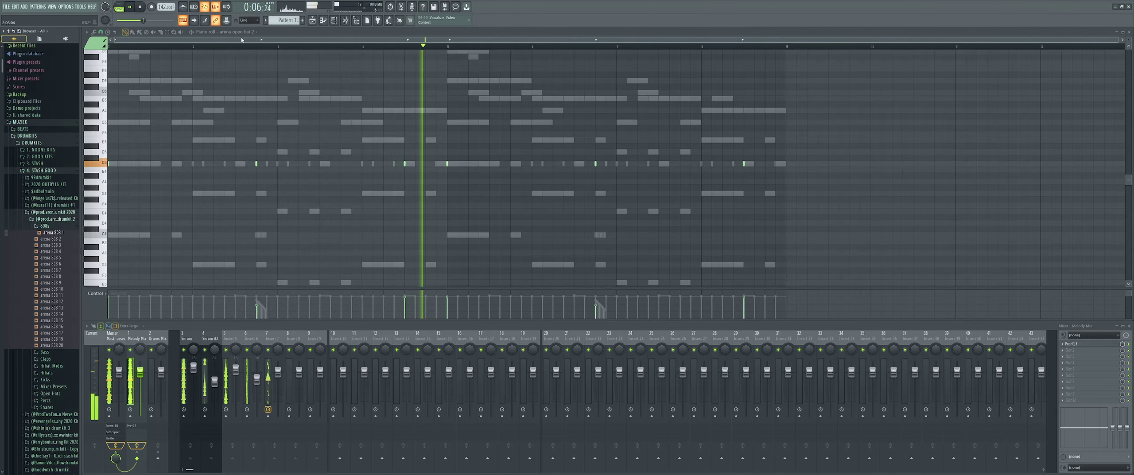
Step: Sketch a few short bass notes in the first bar of the arena 808 1 piano roll and audition them
left_click(238, 32)
left_click(234, 120)
key("space")
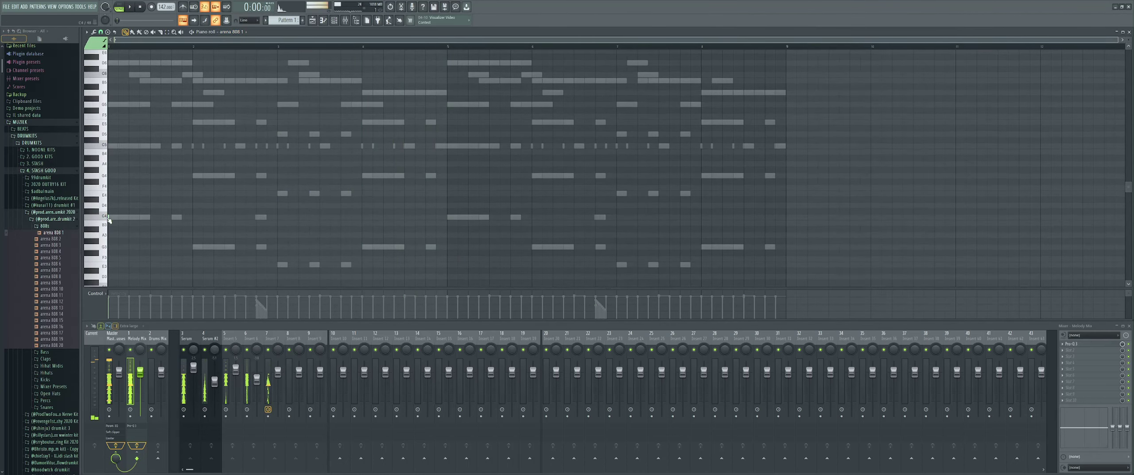
scroll(145, 197, "up", 2)
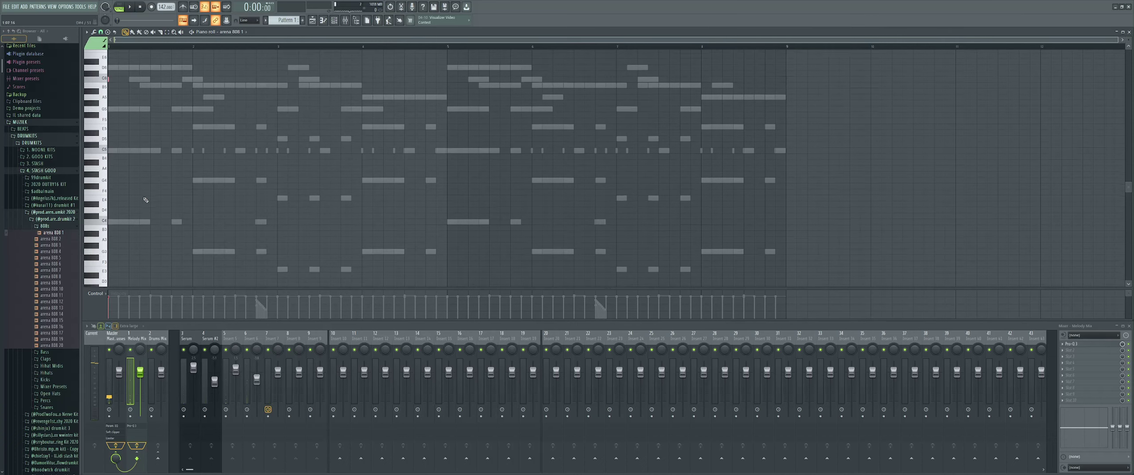
key("space")
key("space")
scroll(111, 119, "up", 2)
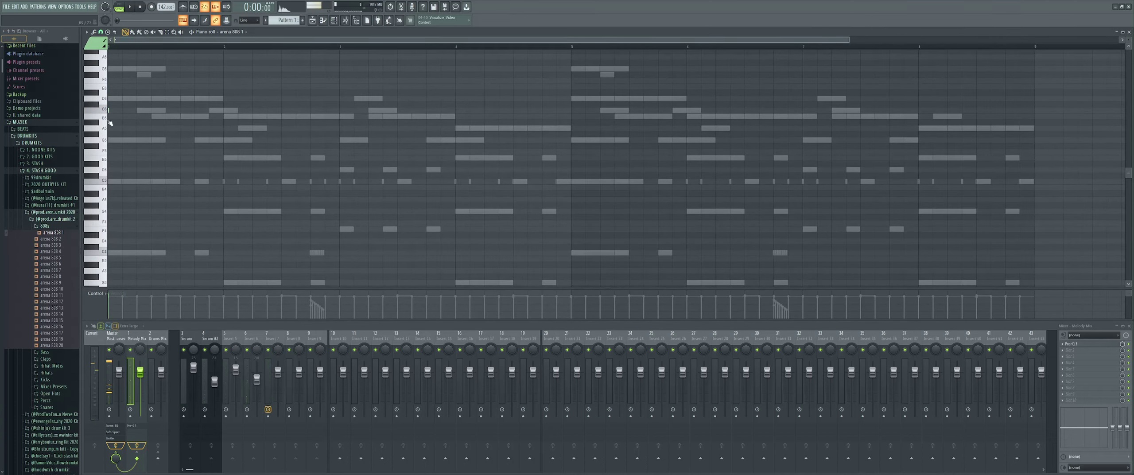
scroll(116, 127, "up", 2)
key("space")
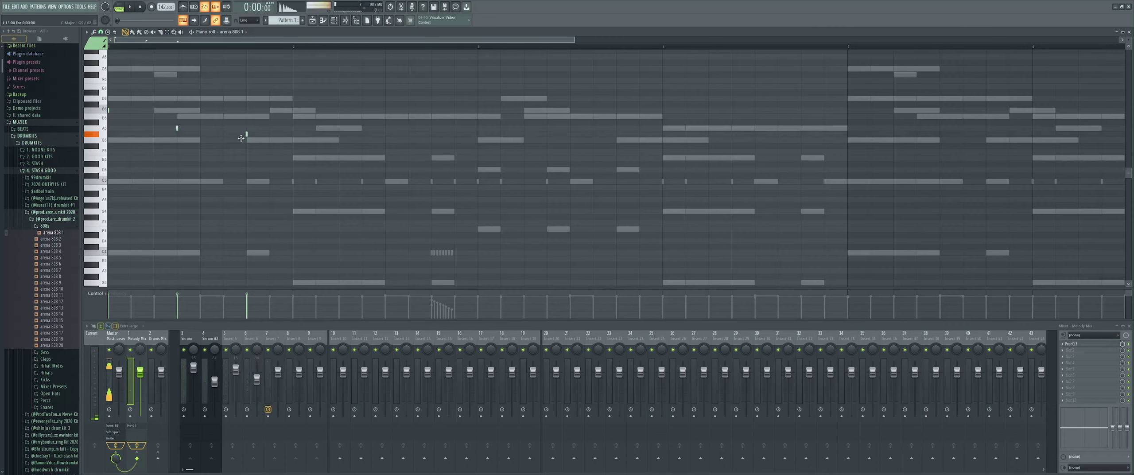
key("space")
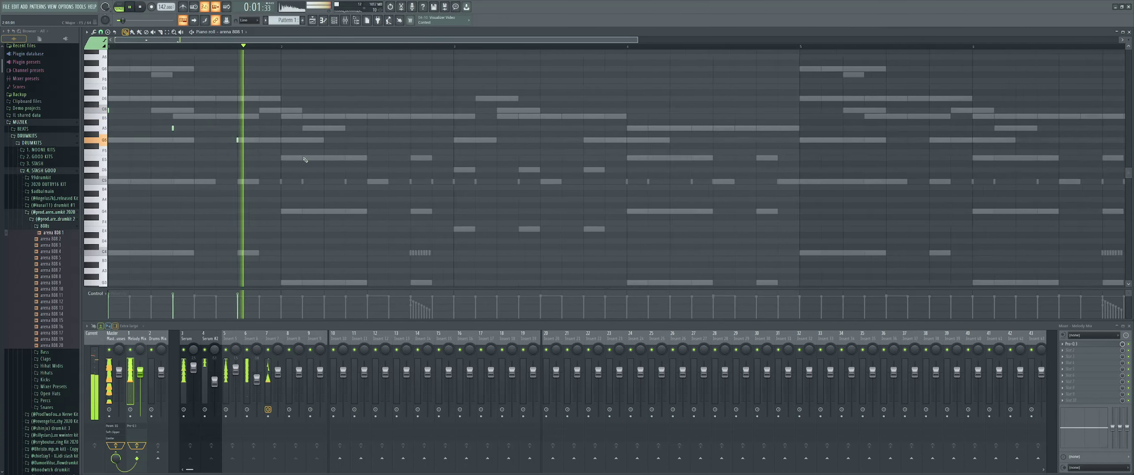
scroll(313, 81, "down", 2)
key("space")
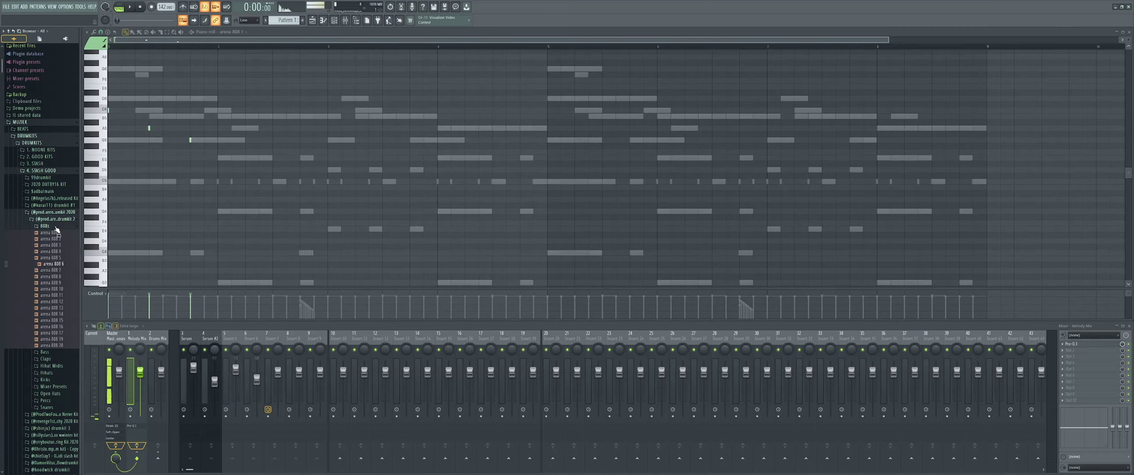
Step: Replace the arena 808 sample with PG.26 808 02 - C from the NOONE kit's 808 folder
left_click(48, 170)
left_click(47, 160)
left_click(49, 244)
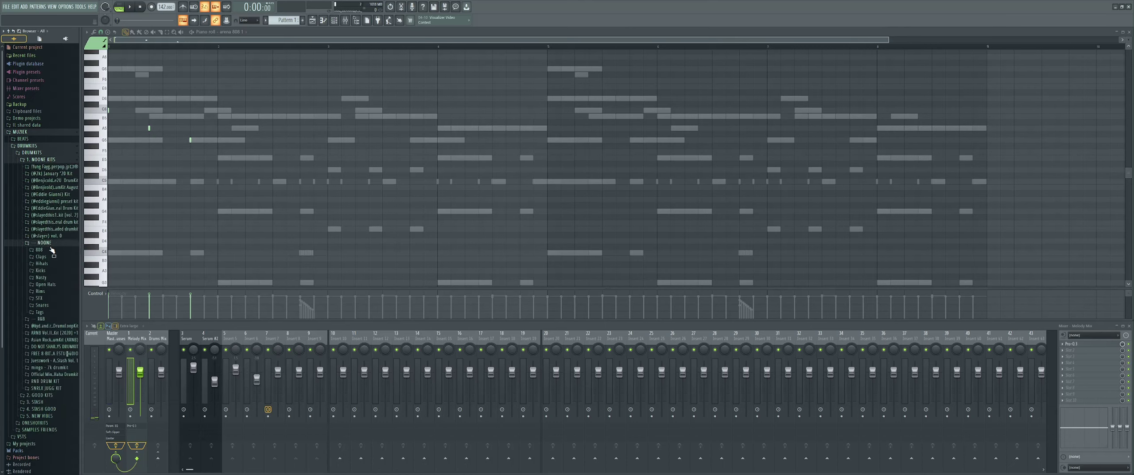
left_click(52, 250)
left_click(56, 258)
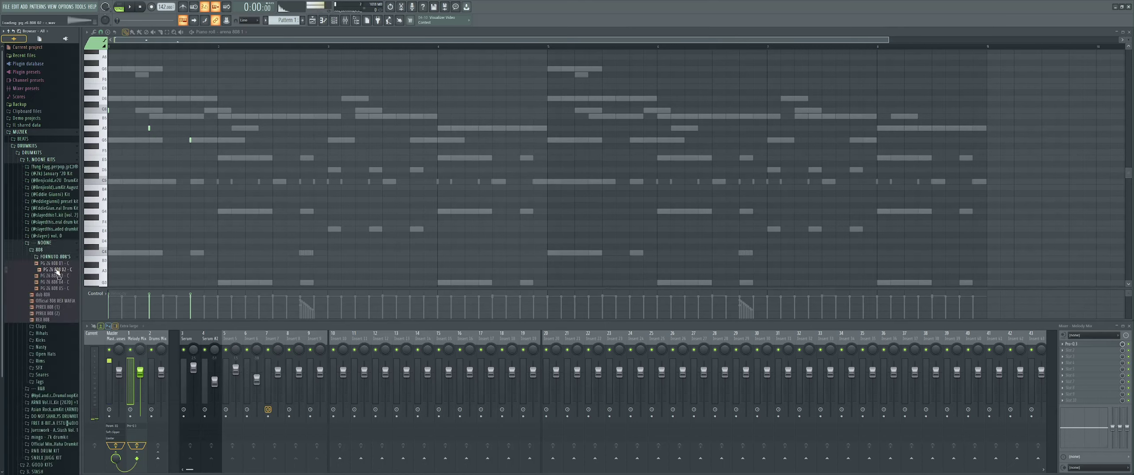
left_click(75, 271)
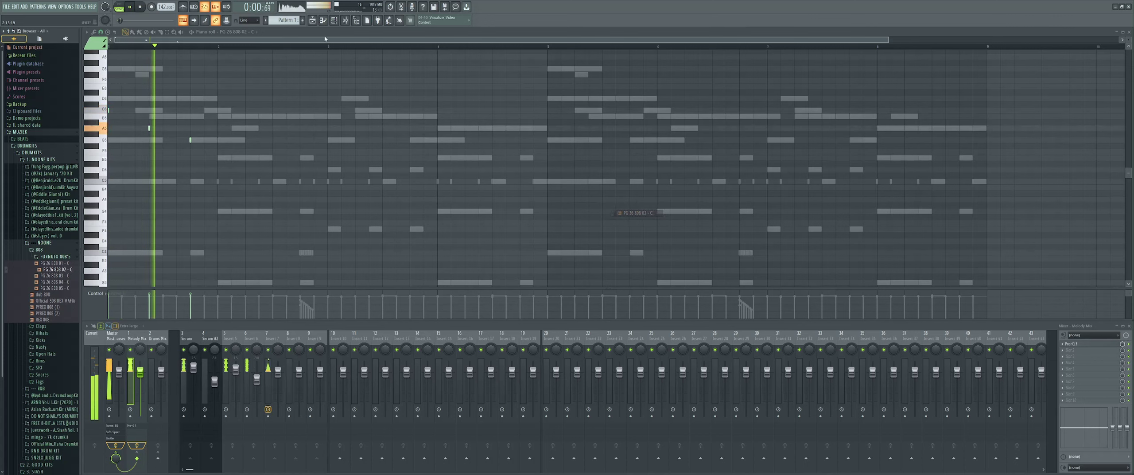
Step: Give the PG.26 808 02 sample a partial quick fade-out and reset its frequency balance effect to default
key("F6")
left_click(603, 213)
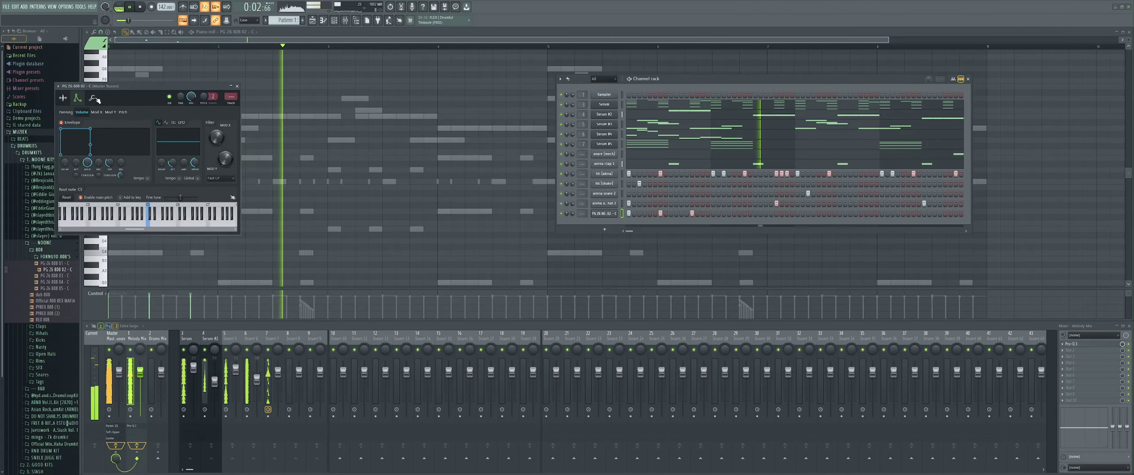
left_click(63, 97)
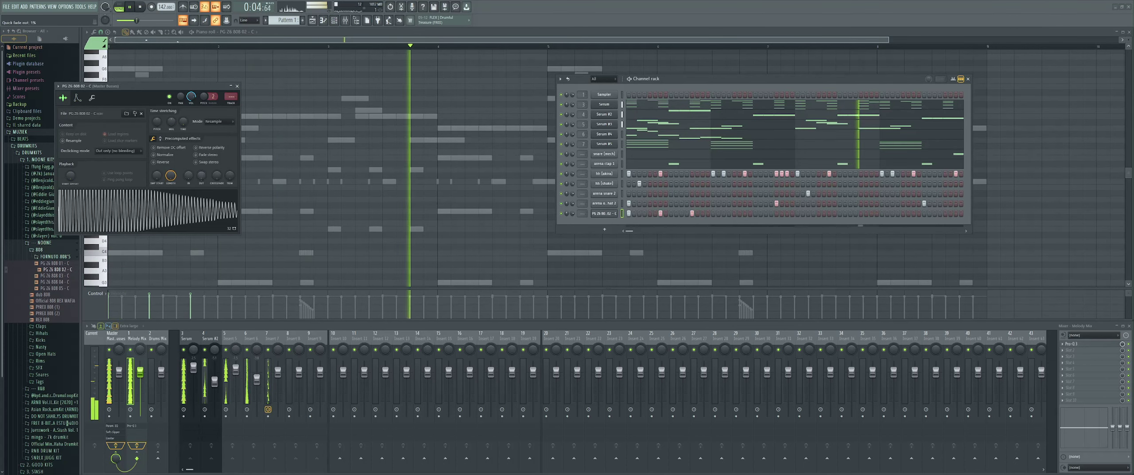
left_click_drag(201, 175, 201, 163)
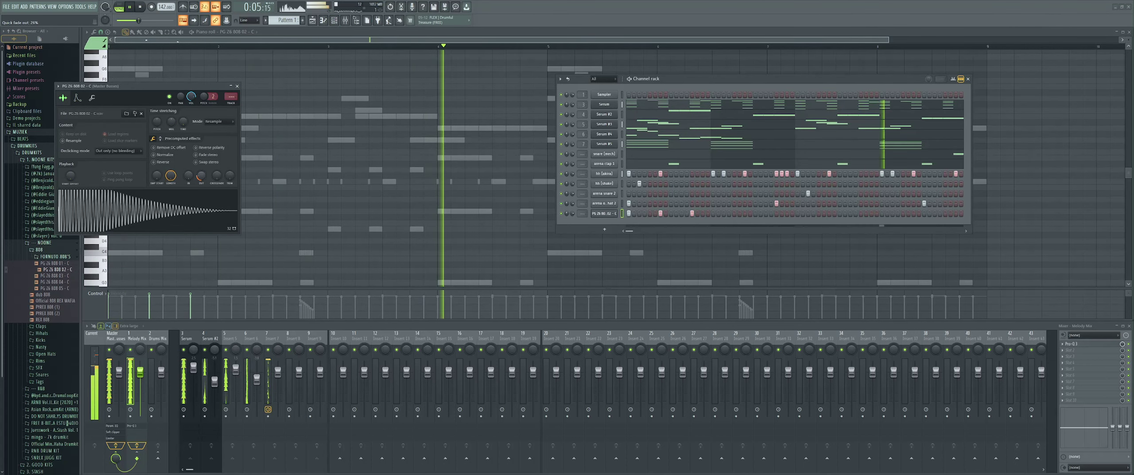
left_click_drag(176, 154, 173, 150)
right_click(174, 150)
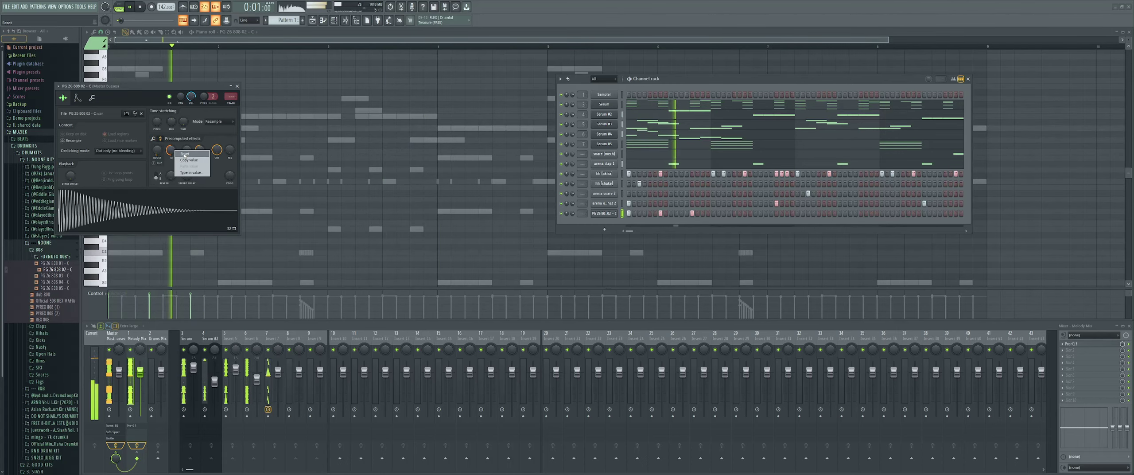
left_click(179, 154)
left_click(238, 87)
scroll(209, 116, "down", 1)
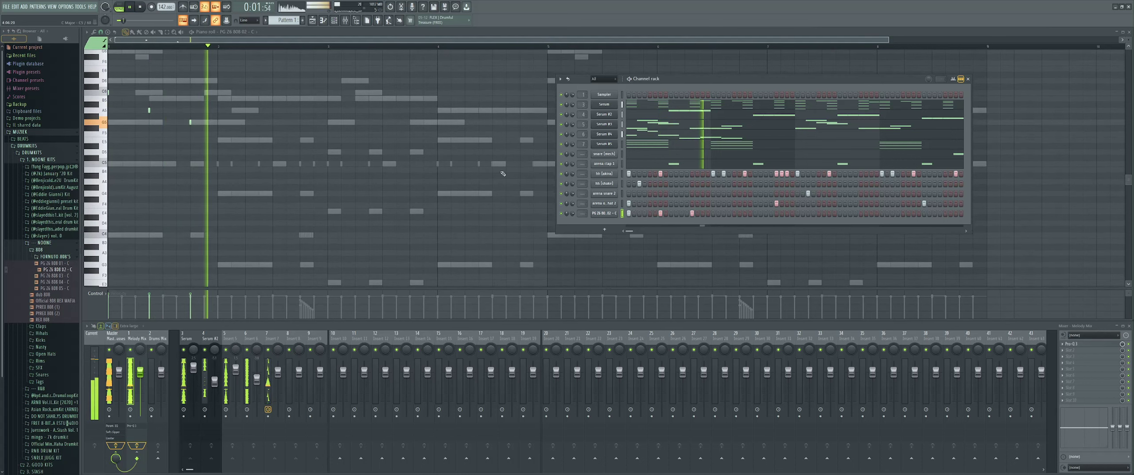
Step: Recheck the 808 sample's precomputed effects, stop playback, and clear the notes from its piano roll
left_click(612, 215)
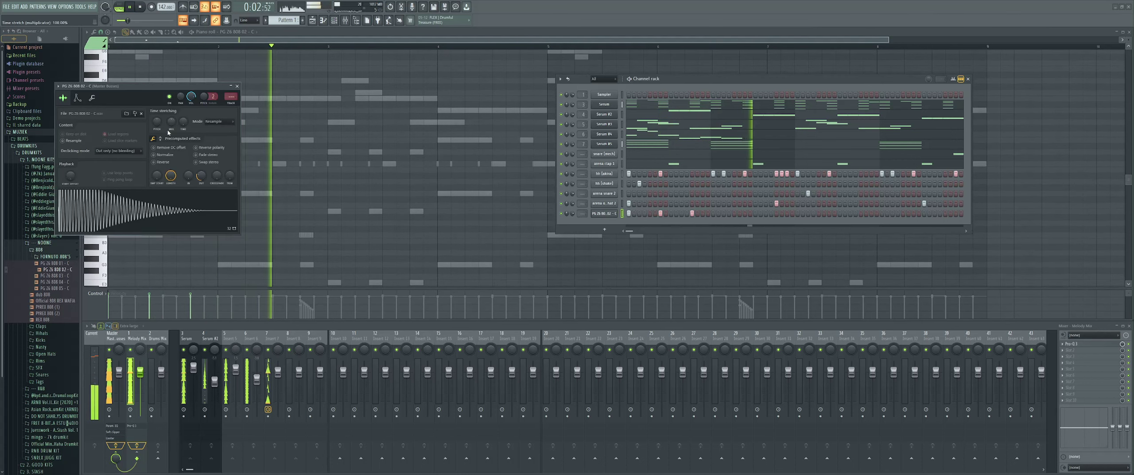
left_click(161, 138)
key("space")
left_click(237, 86)
scroll(197, 102, "down", 2)
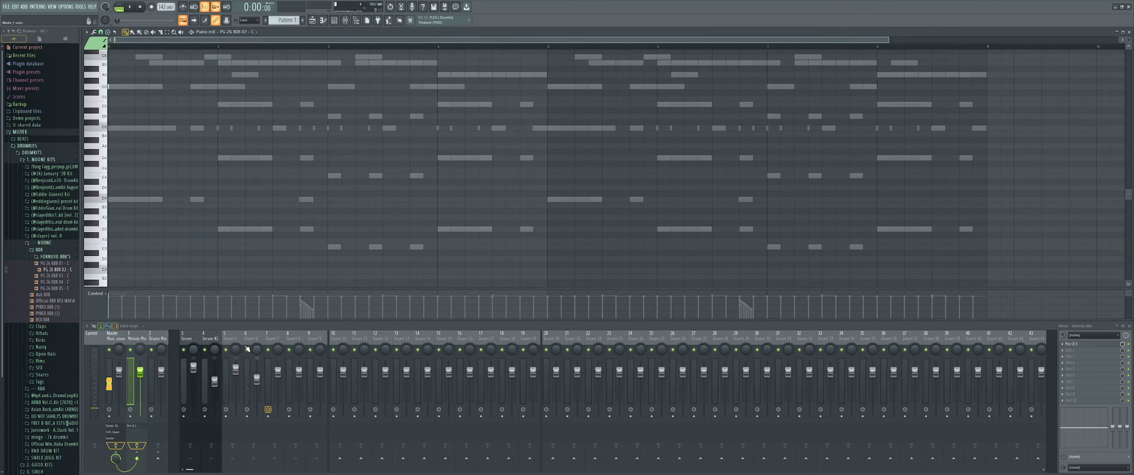
Step: Place short 808 notes on one pitch across the first two bars, auditioning them against the pattern
scroll(161, 146, "up", 2)
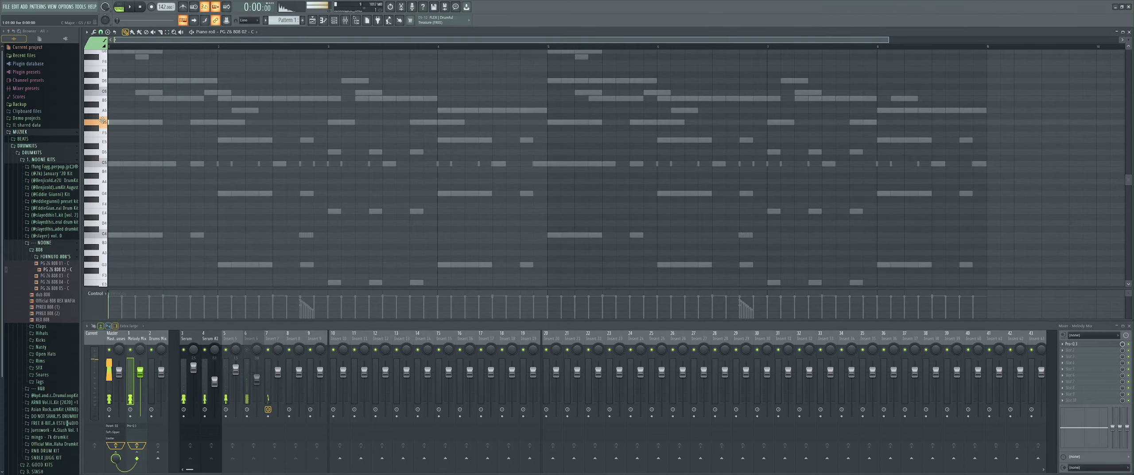
scroll(103, 103, "up", 1)
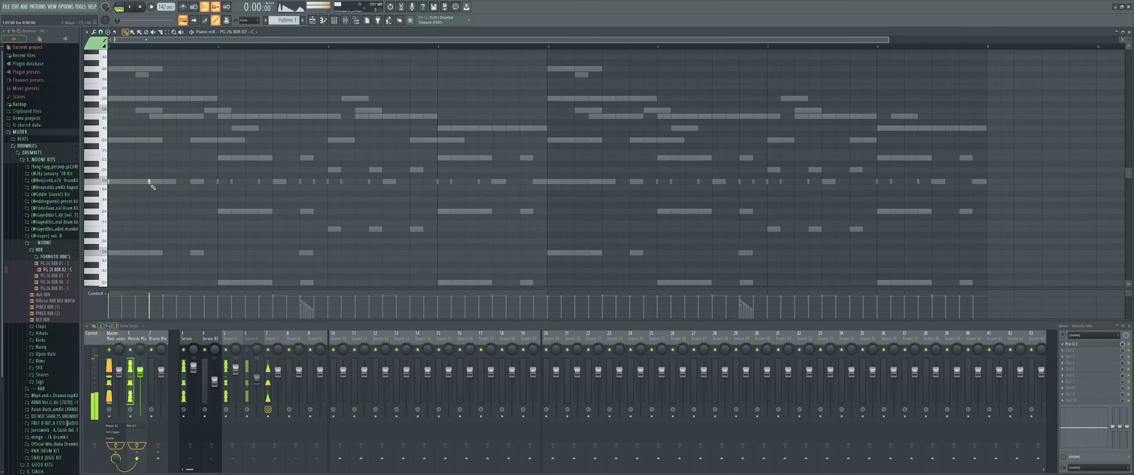
left_click(249, 183)
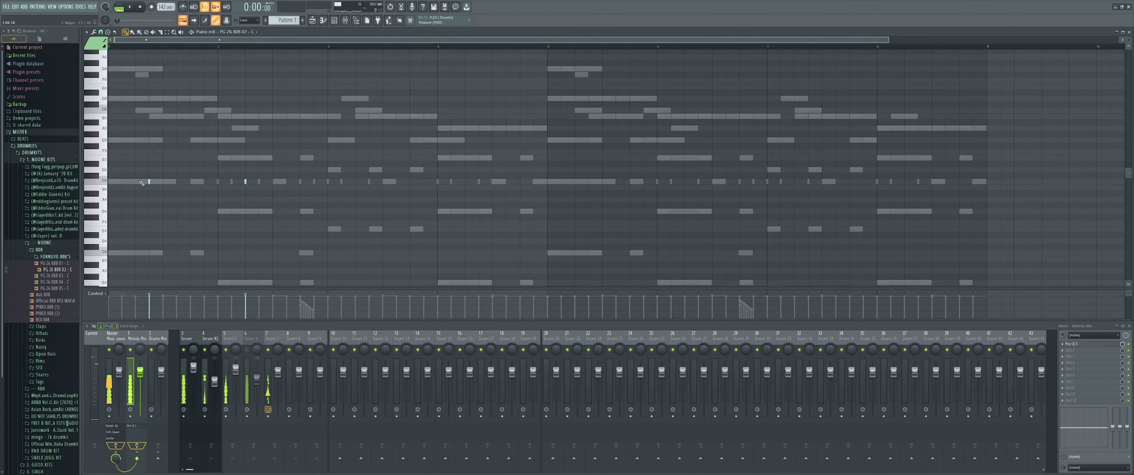
scroll(160, 173, "down", 1)
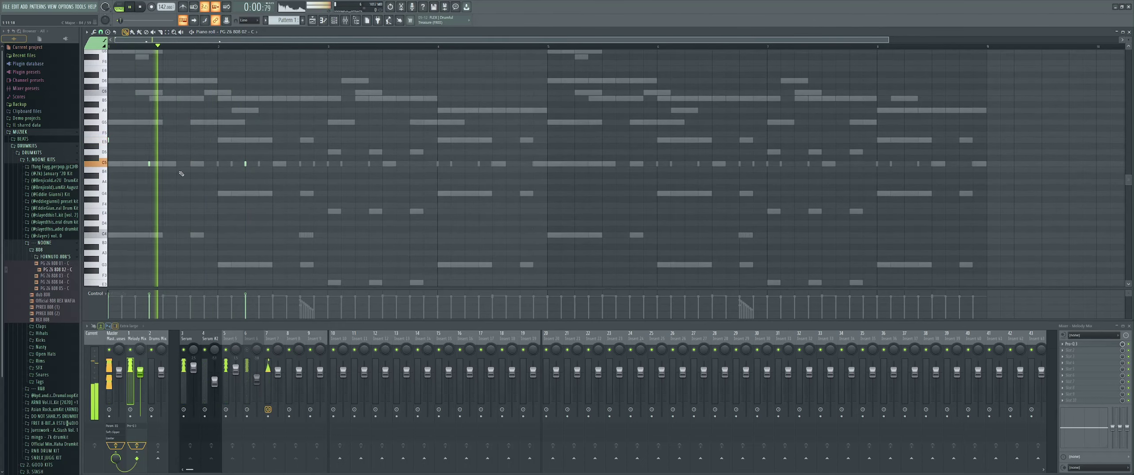
key("space")
key("space")
key("space")
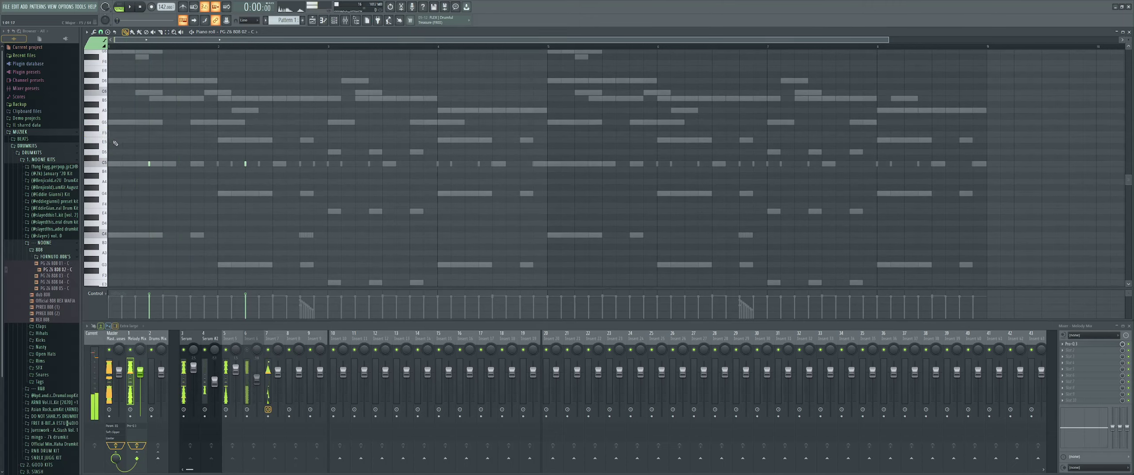
key("space")
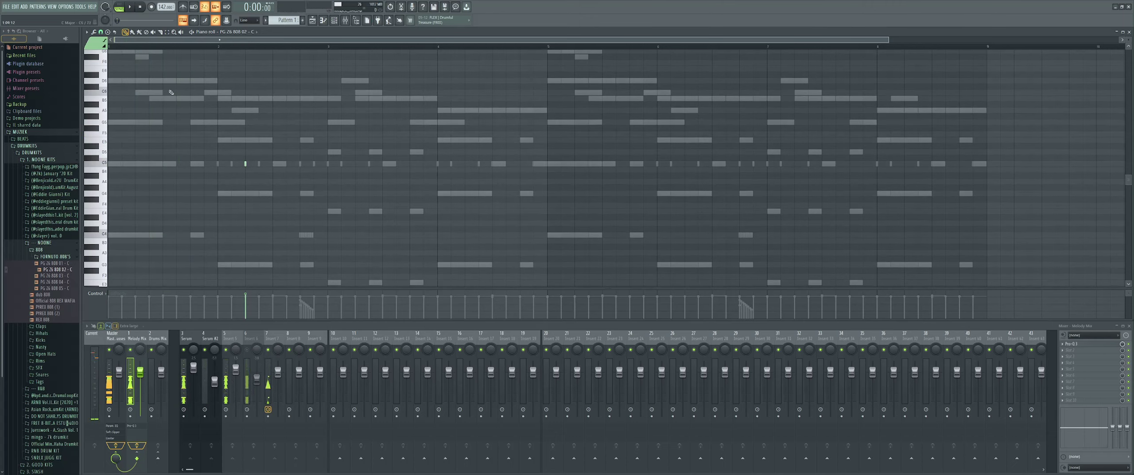
key("space")
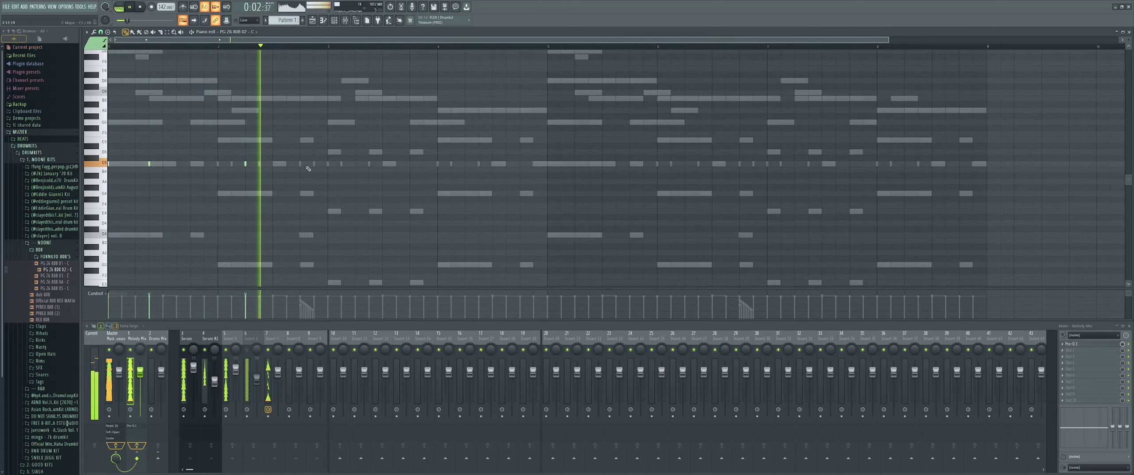
Step: Duplicate the first two bars of 808 notes into the following two bars
left_click_drag(329, 46, 109, 47)
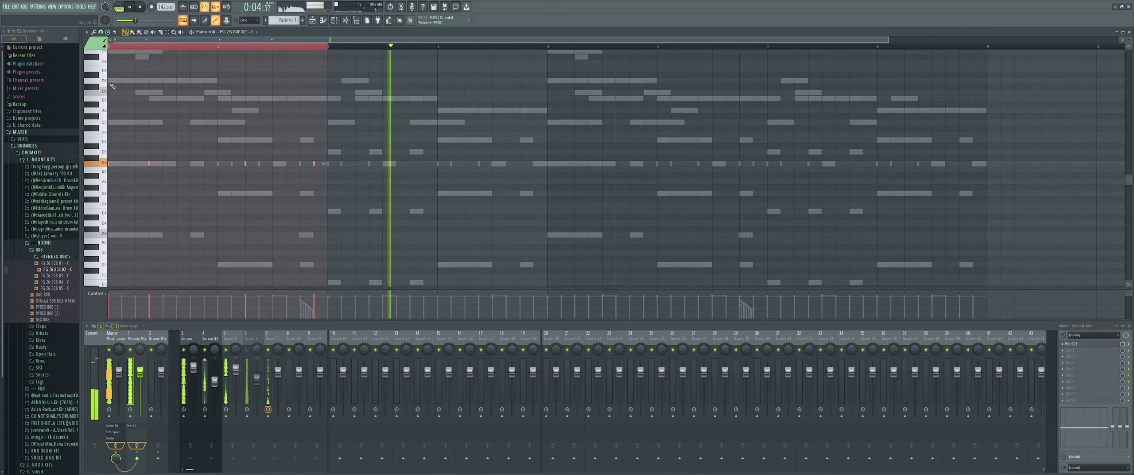
key("ctrl+b")
scroll(329, 74, "down", 1)
Step: Increase the quick fade-out on the PG.26 808 02 sample, close its settings, and deselect the 808 notes
left_click(337, 21)
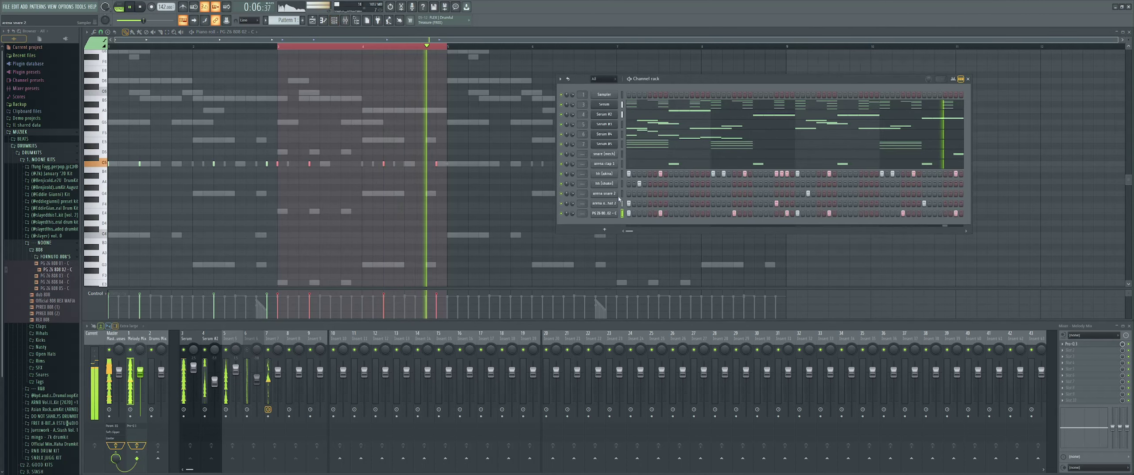
left_click(604, 213)
left_click_drag(201, 176, 202, 159)
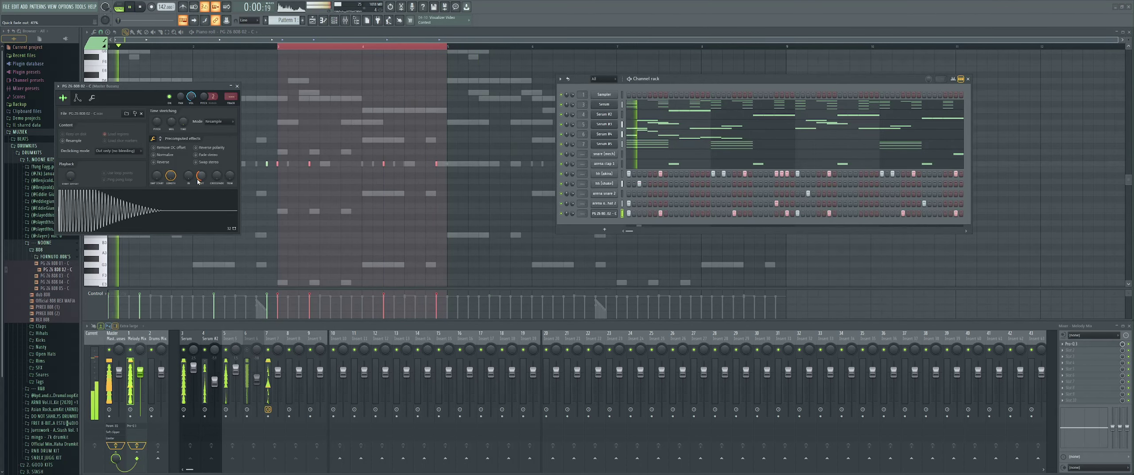
key("Escape")
left_click(335, 20)
key("ctrl+d")
scroll(286, 93, "up", 1)
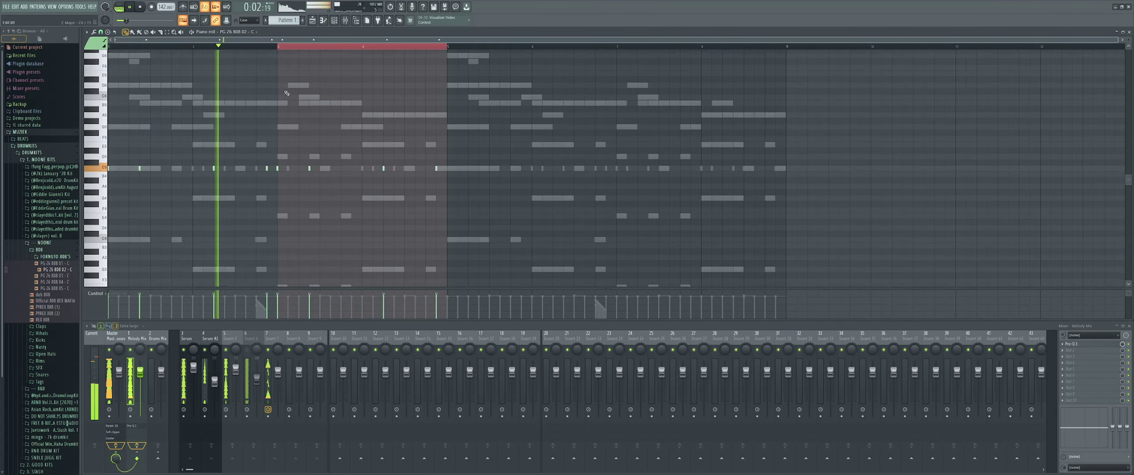
scroll(287, 93, "up", 1)
Step: Transpose the selected Serum and 808 channels up 3 semitones, restart playback, and clear the piano roll's time selection
left_click(335, 22)
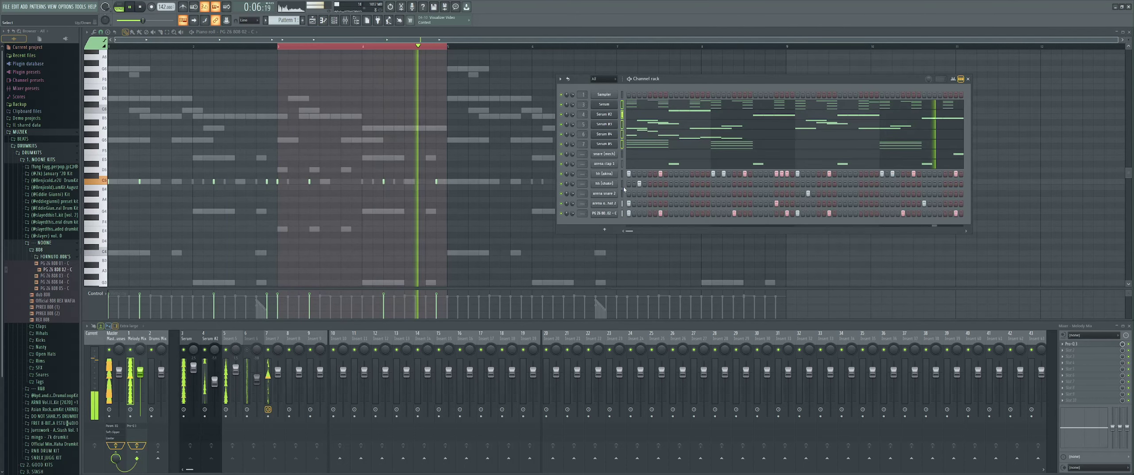
left_click(560, 79)
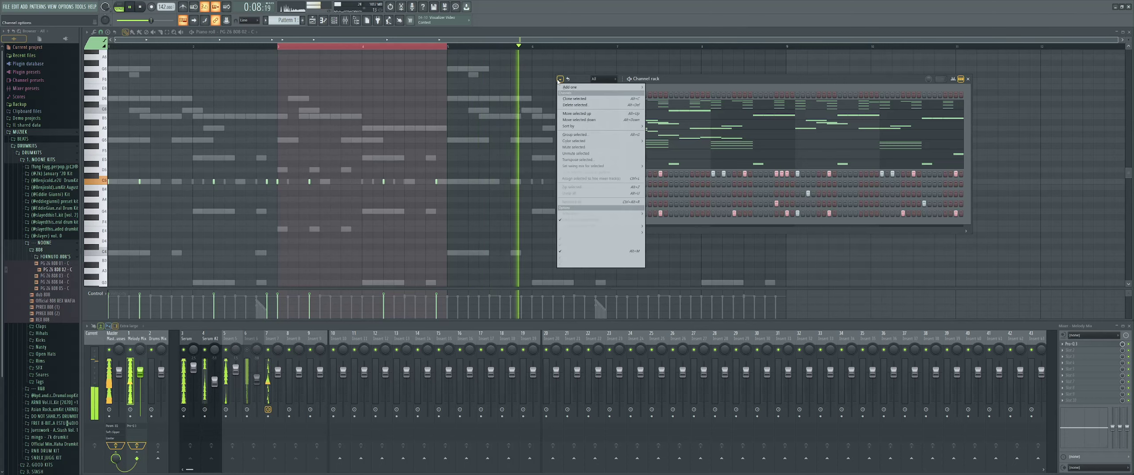
left_click(590, 160)
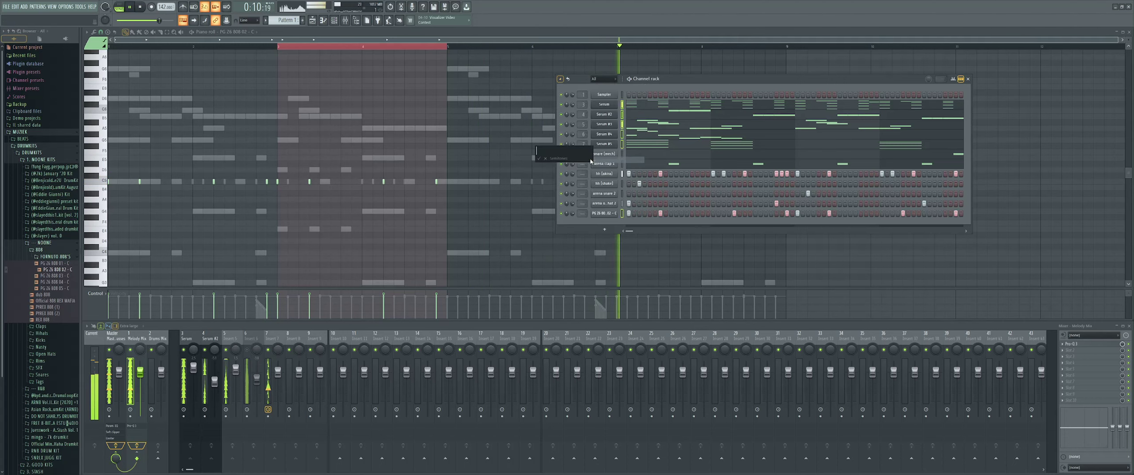
key("Return")
key("space")
key("space")
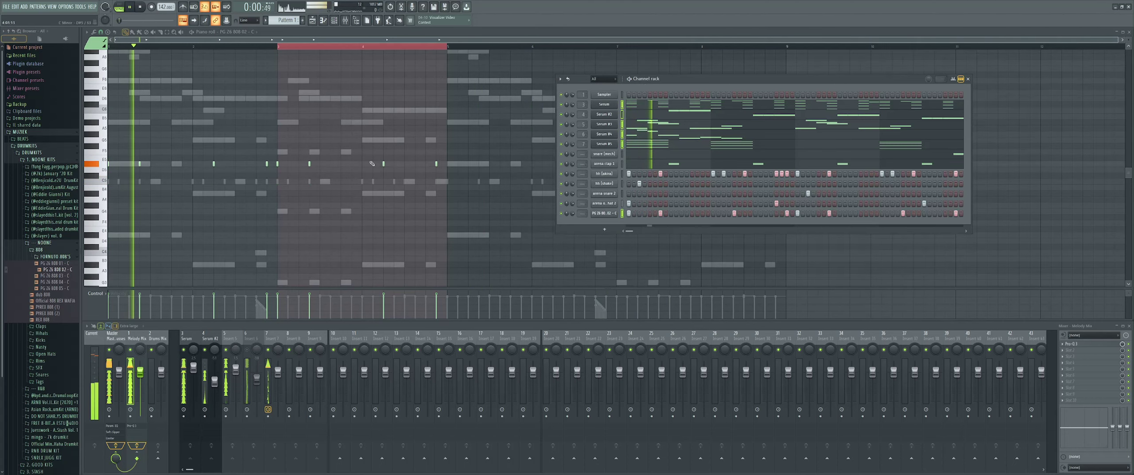
scroll(270, 68, "up", 1)
left_click(282, 48)
scroll(264, 92, "down", 2)
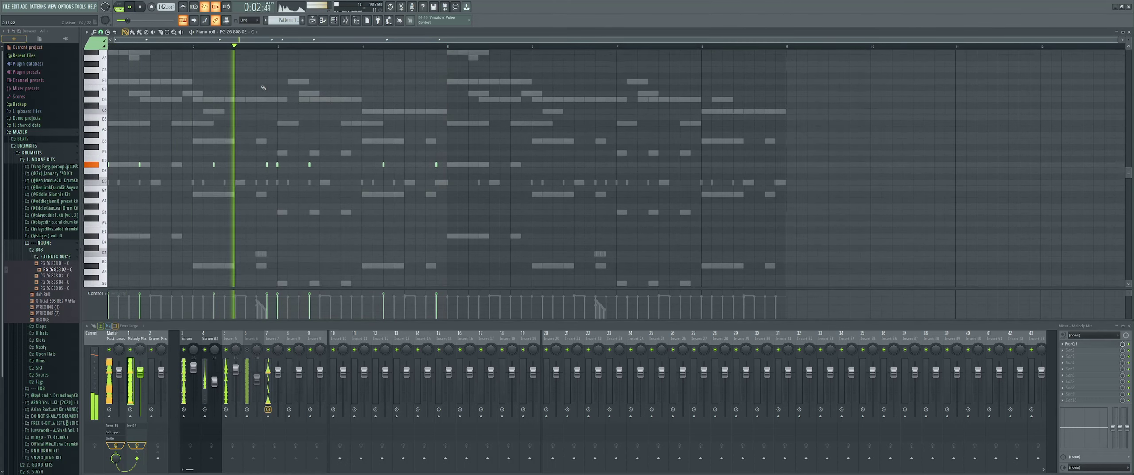
Step: Select all the 808 notes and transpose the selected Serum and 808 channels down 2 semitones
scroll(279, 111, "up", 1)
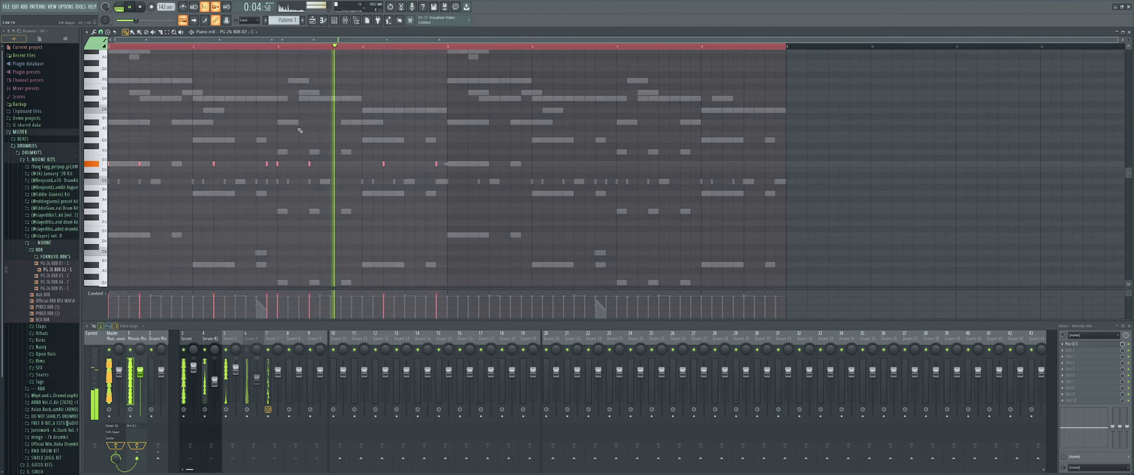
key("ctrl+a")
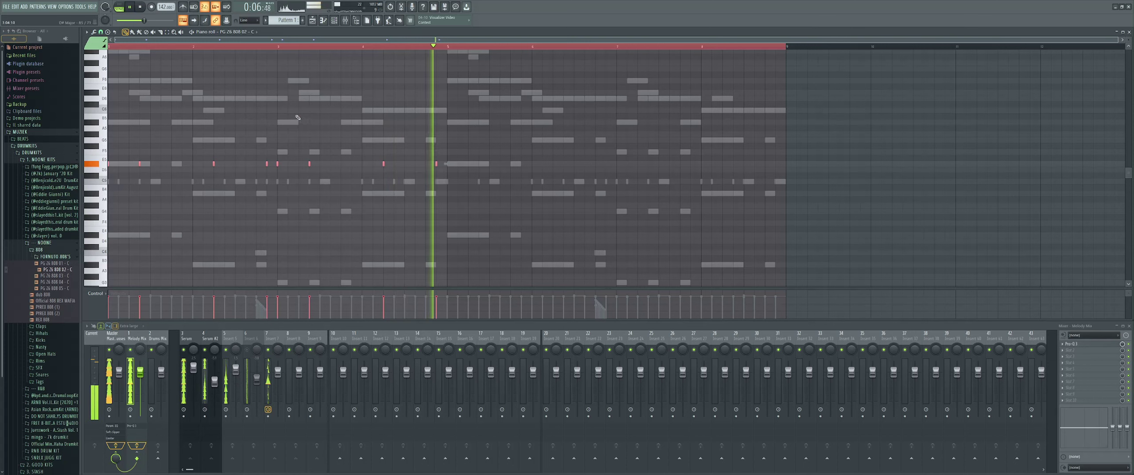
key("F6")
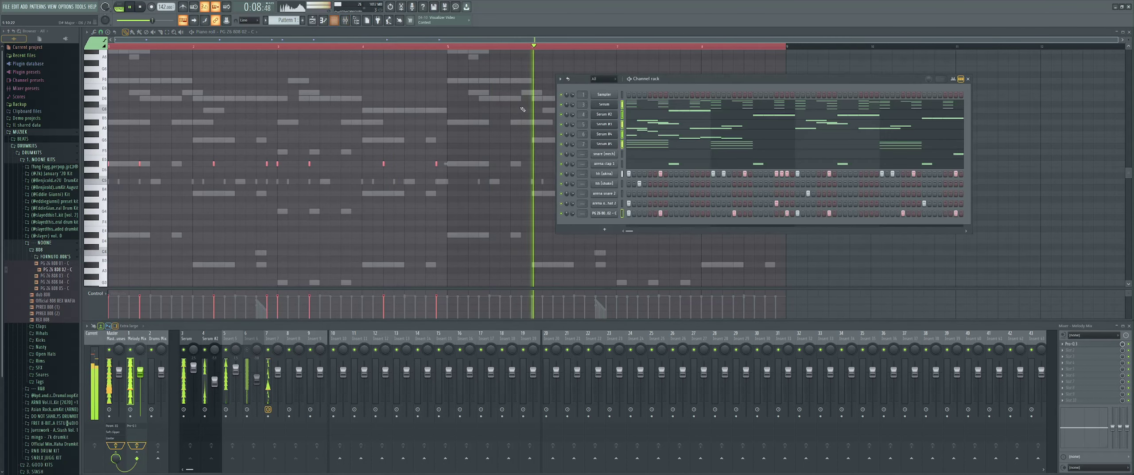
left_click(561, 79)
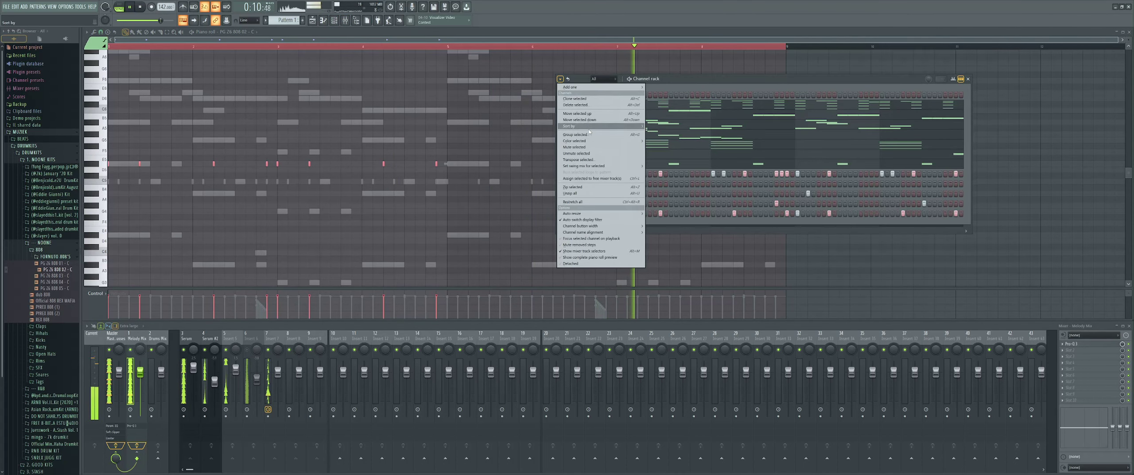
left_click(596, 161)
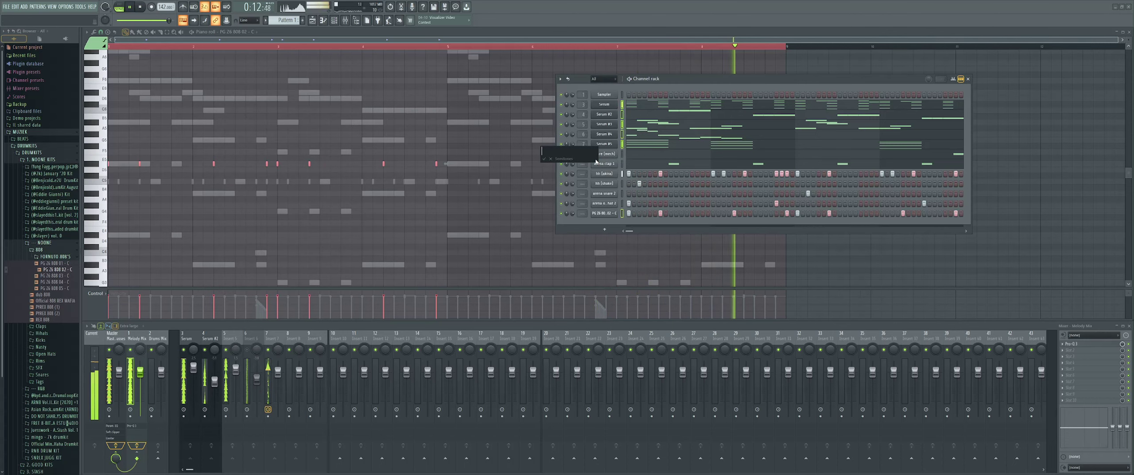
type("-2")
key("Return")
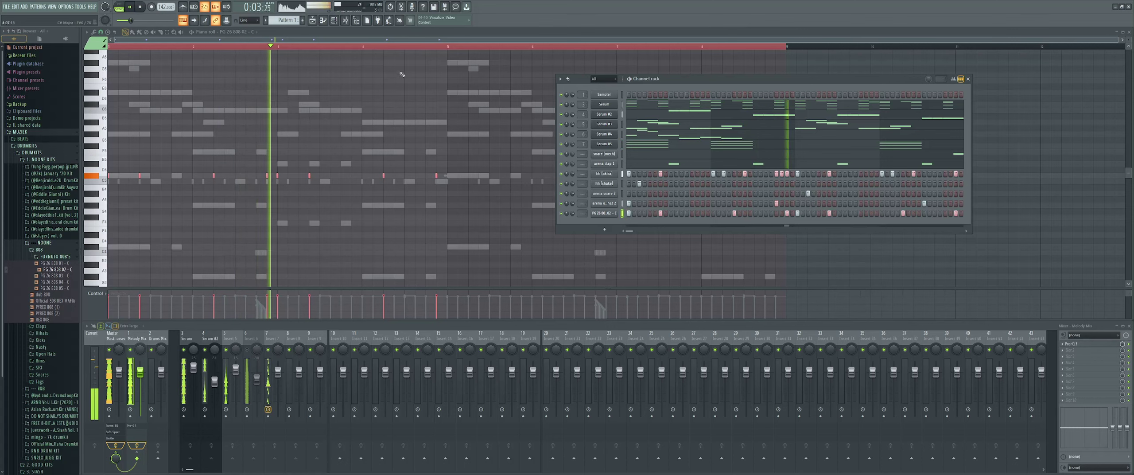
Step: Duplicate the first four bars of 808 notes into bars 5 to 8 and clear the time selection
left_click_drag(448, 47, 65, 55)
key("ctrl+b")
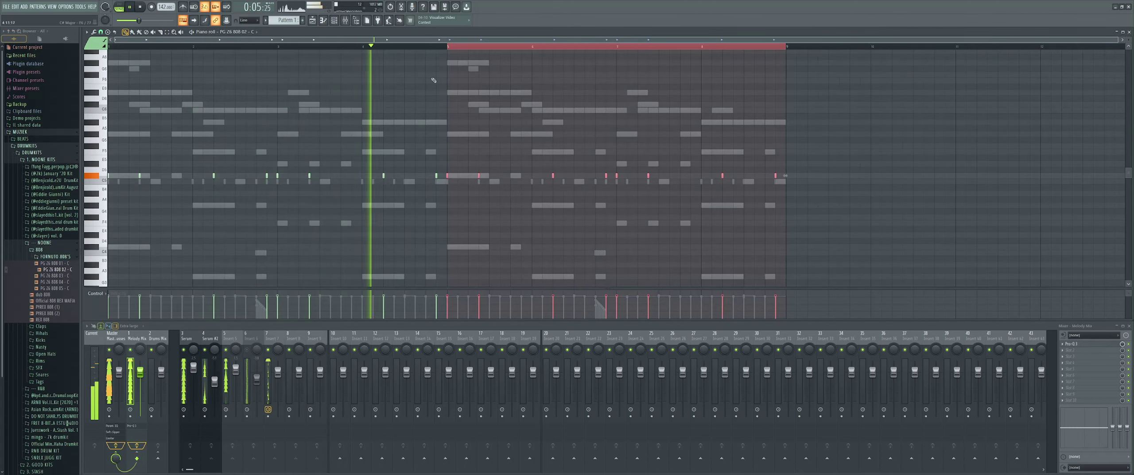
left_click(450, 46, "ctrl")
scroll(429, 69, "down", 1)
scroll(430, 70, "down", 2)
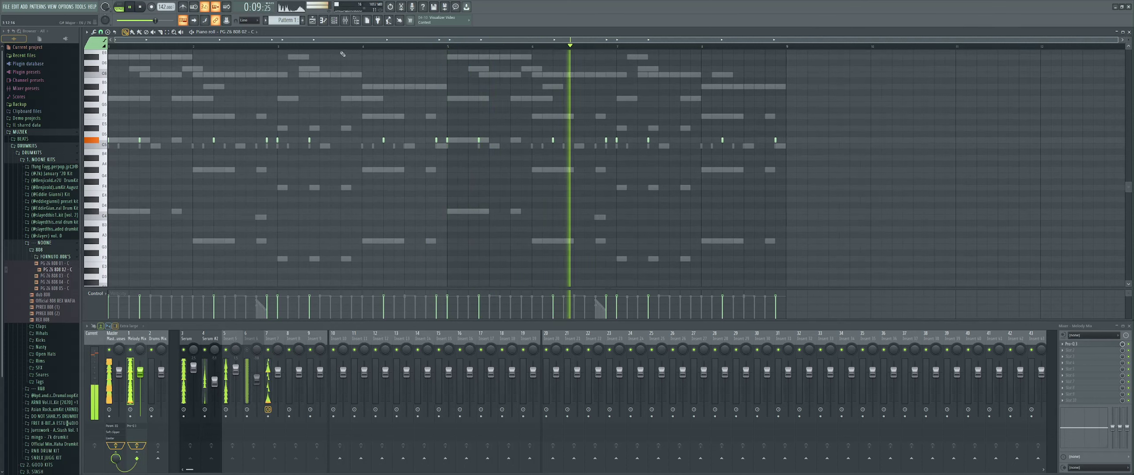
Step: Route the drum and 808 channels to consecutive mixer tracks starting at insert 10, and close the channel rack
key("F6")
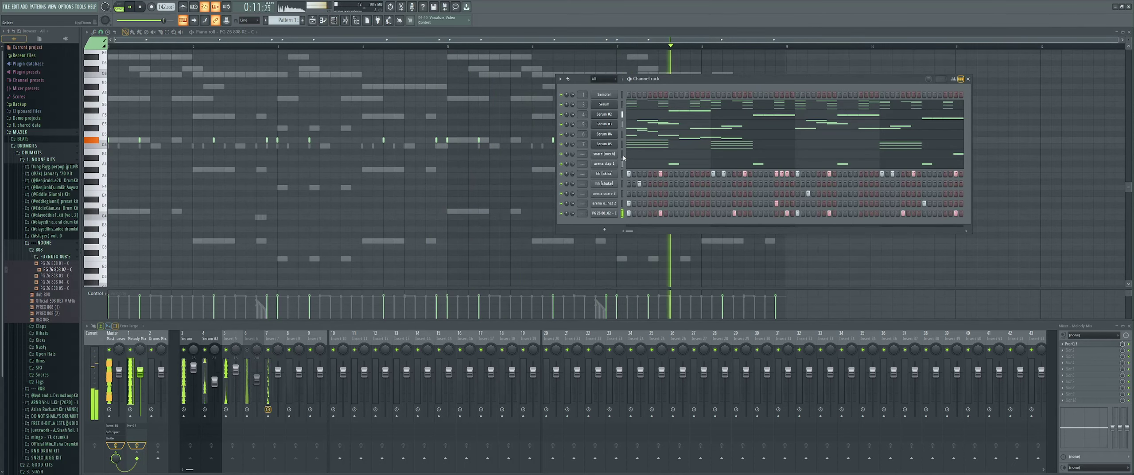
right_click(334, 385)
mouse_move(385, 357)
left_click(443, 364)
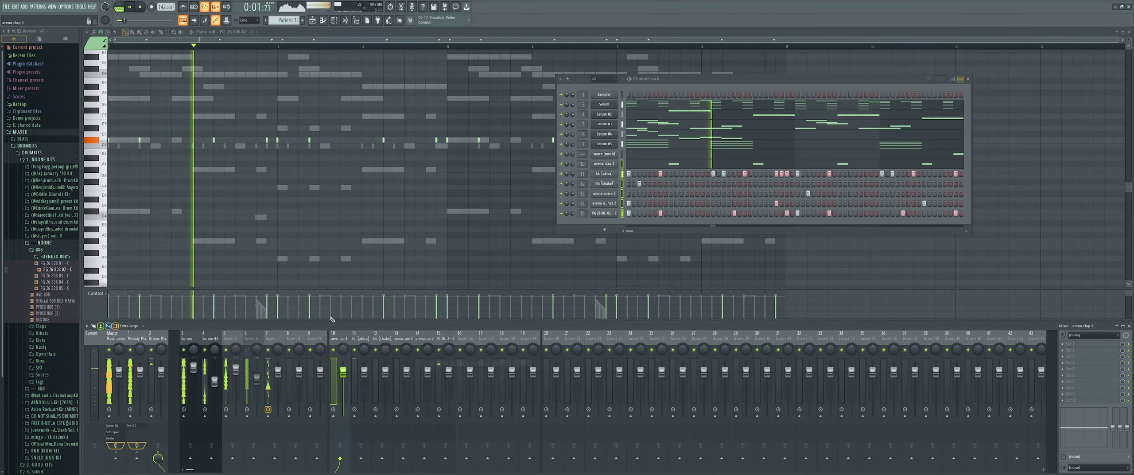
key("F6")
scroll(224, 250, "up", 4)
key("space")
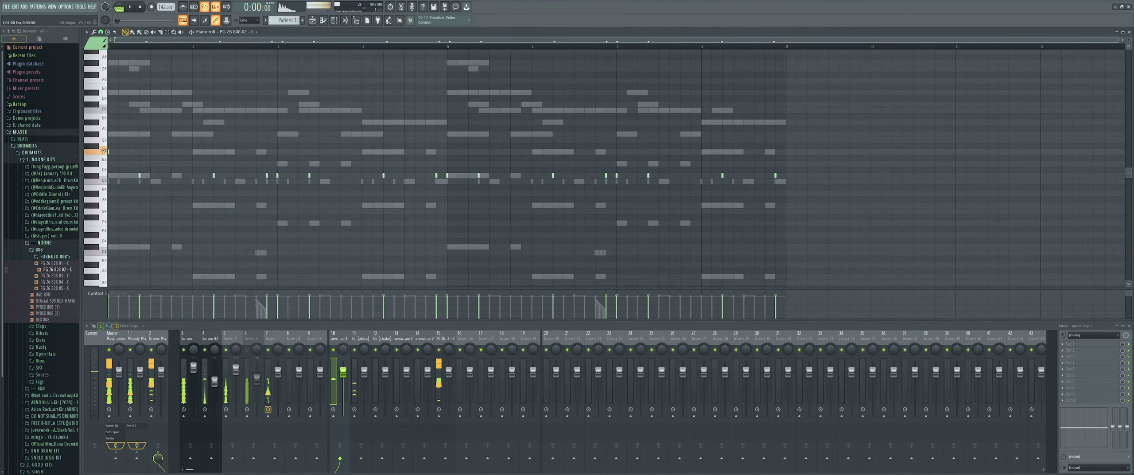
Step: Move the 808 notes in the first three bars to new pitches that follow the melody's notes
left_click_drag(139, 175, 139, 154)
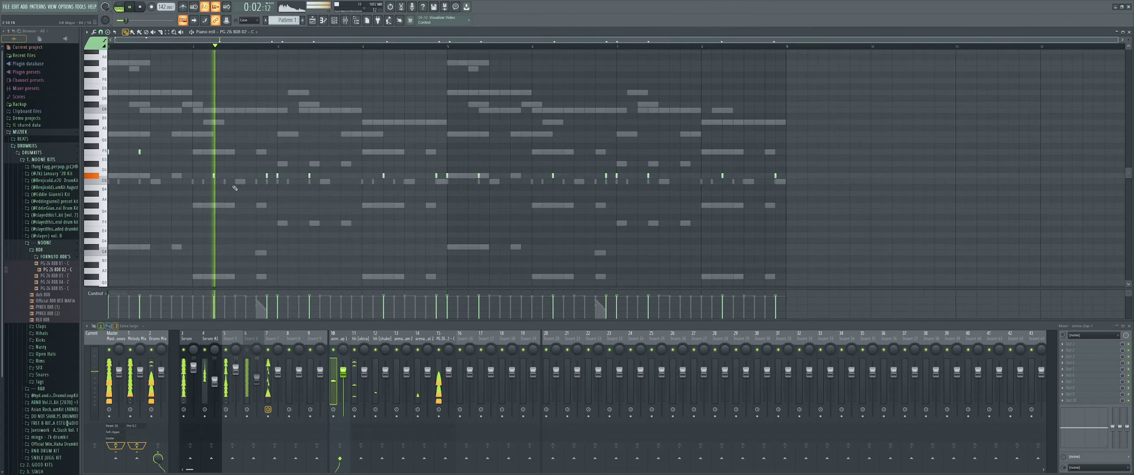
left_click_drag(277, 173, 358, 179)
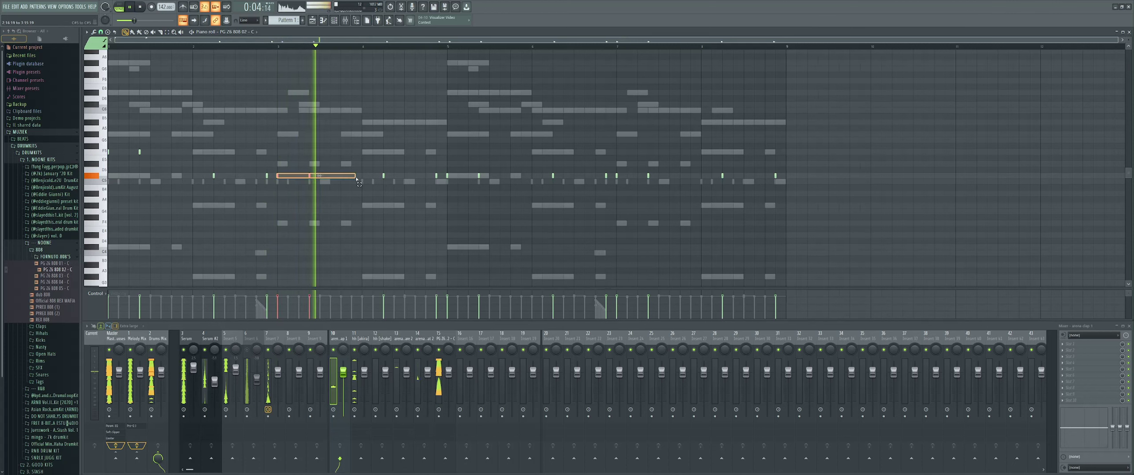
scroll(301, 197, "down", 1)
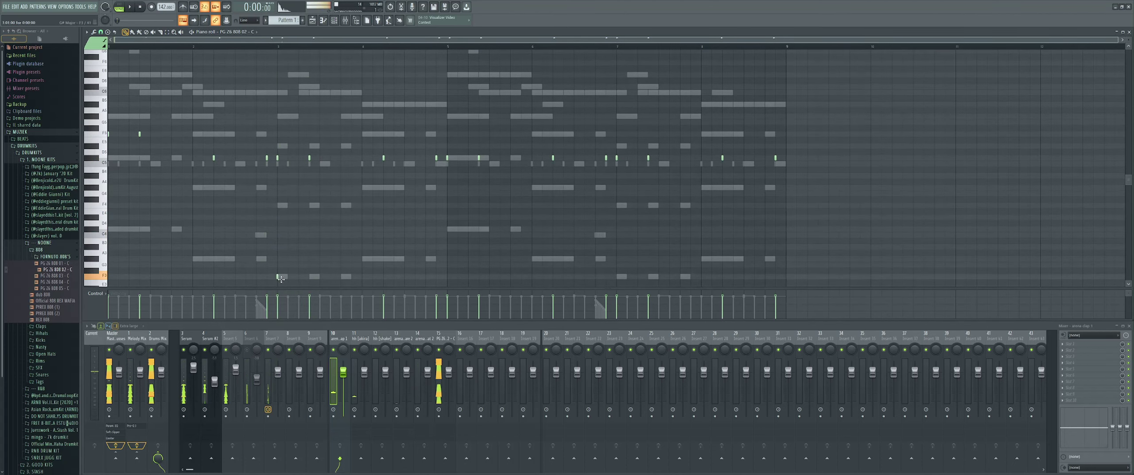
scroll(277, 194, "up", 1)
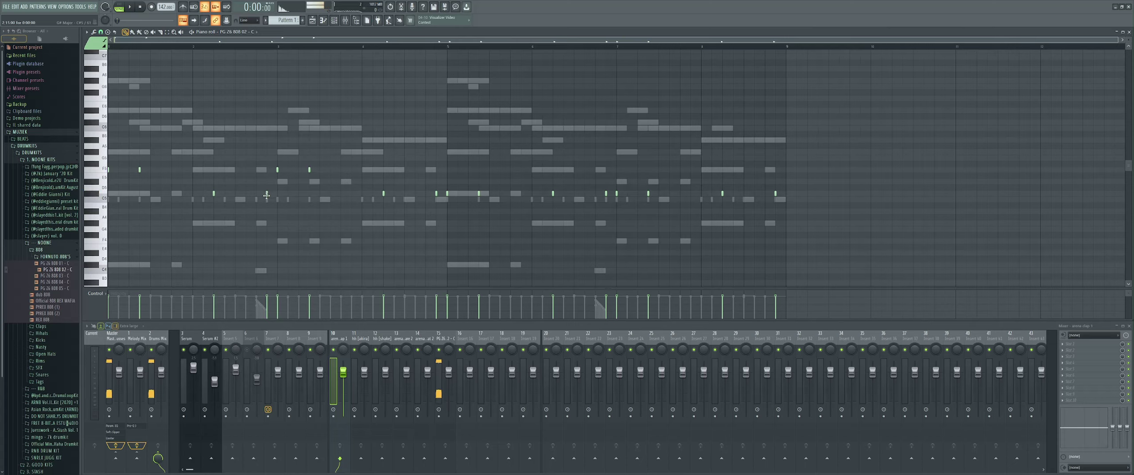
scroll(266, 195, "down", 4)
scroll(266, 168, "up", 2)
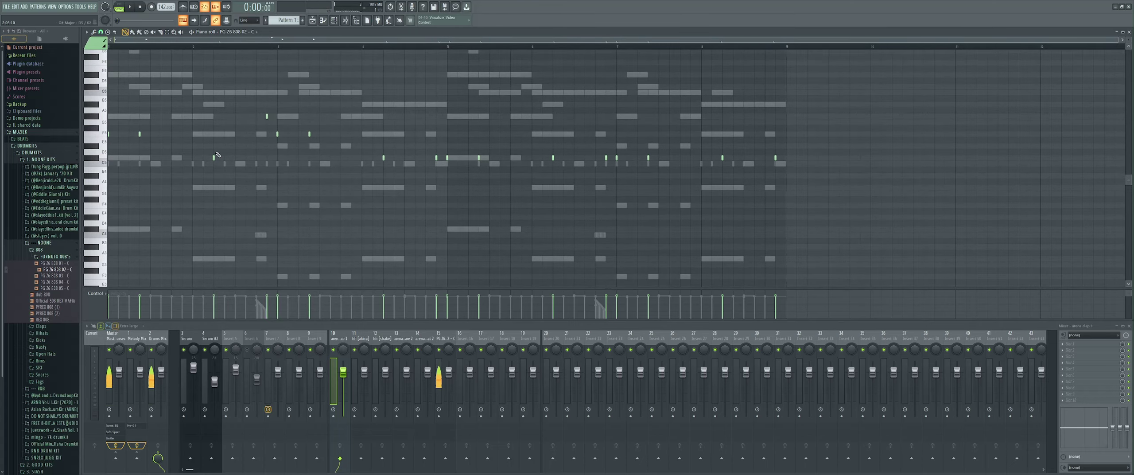
key("space")
scroll(178, 133, "up", 1)
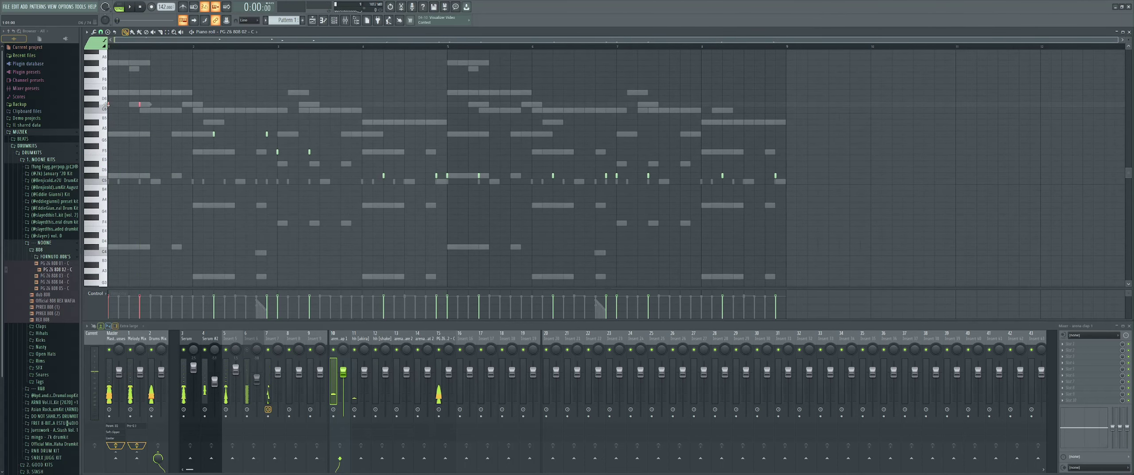
Step: Audition the bassline, raise the fourth bar's 808 notes to the second bar's pitch, and clear the 808 notes from bars 5 to 8
key("space")
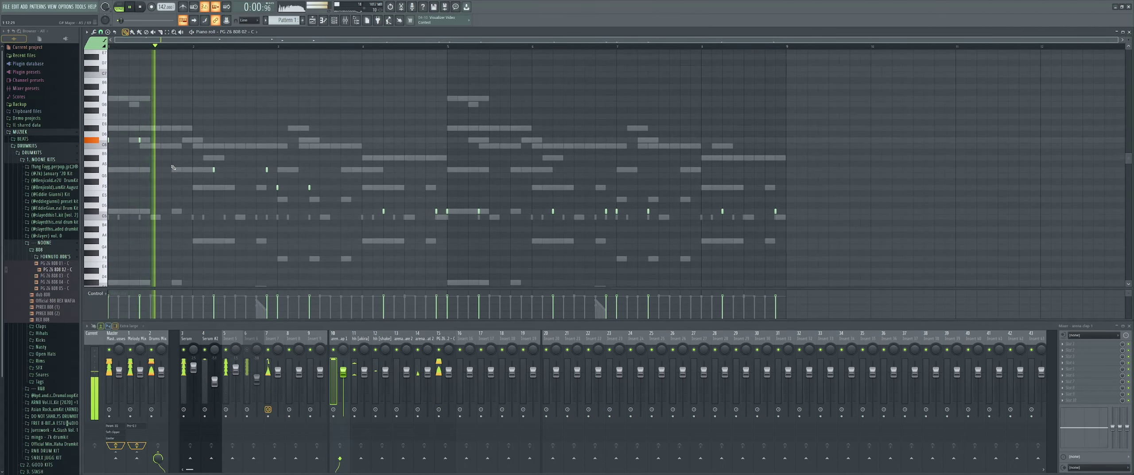
scroll(173, 169, "up", 1)
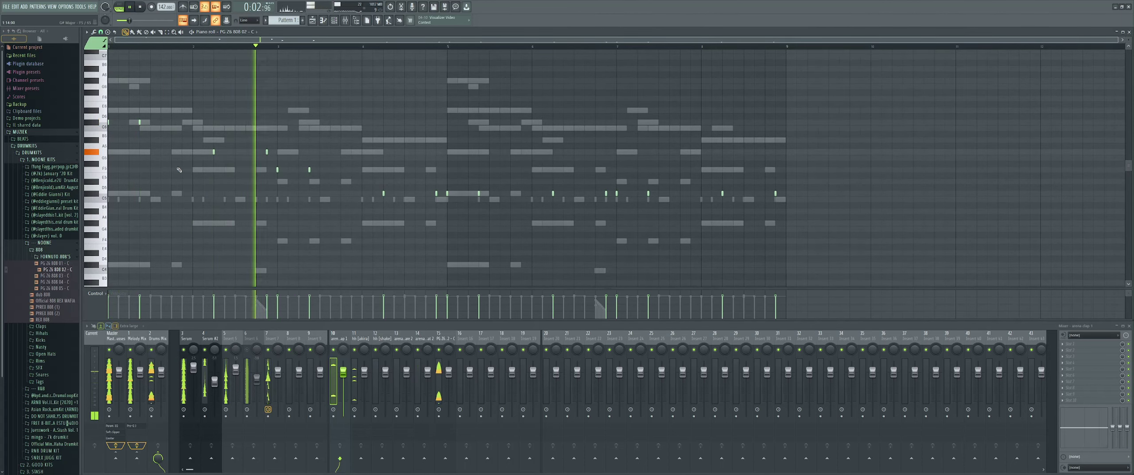
scroll(191, 168, "down", 1)
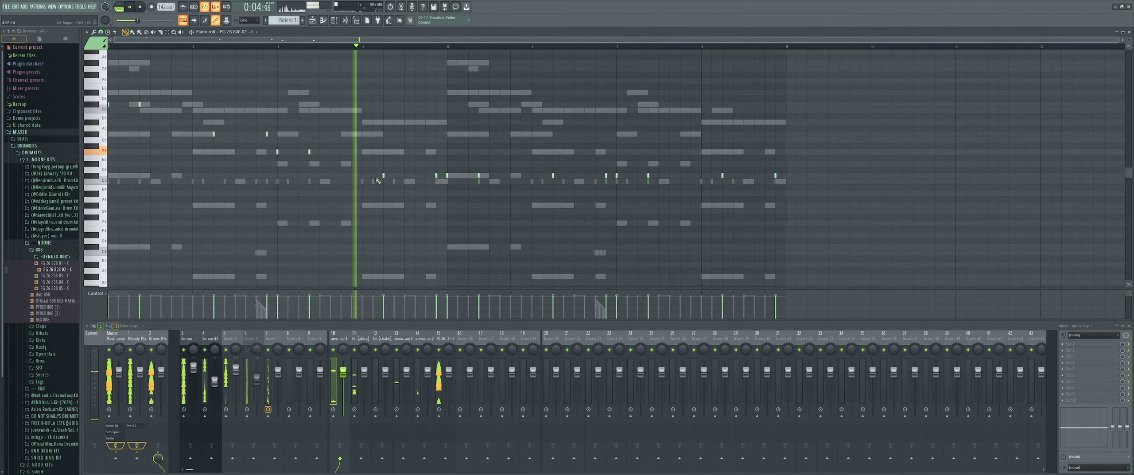
key("space")
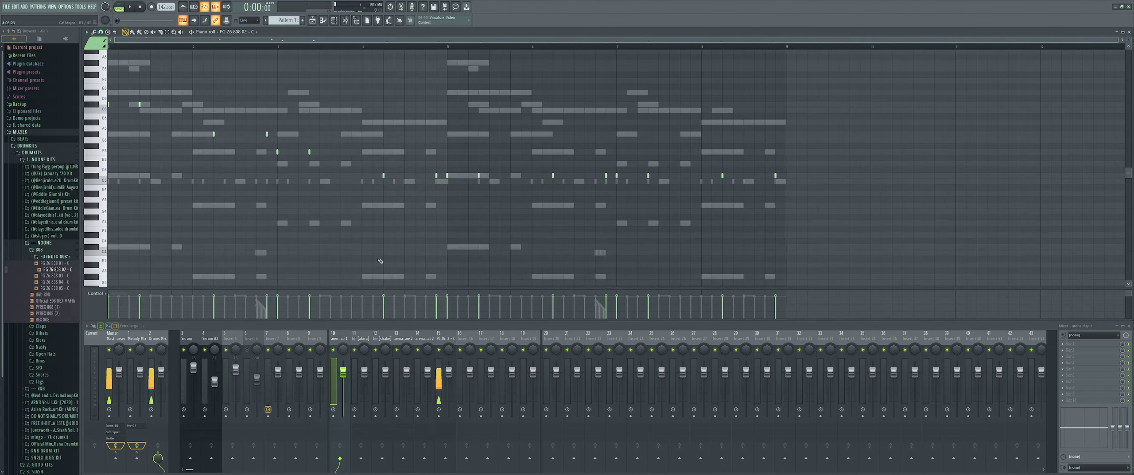
scroll(374, 165, "up", 1)
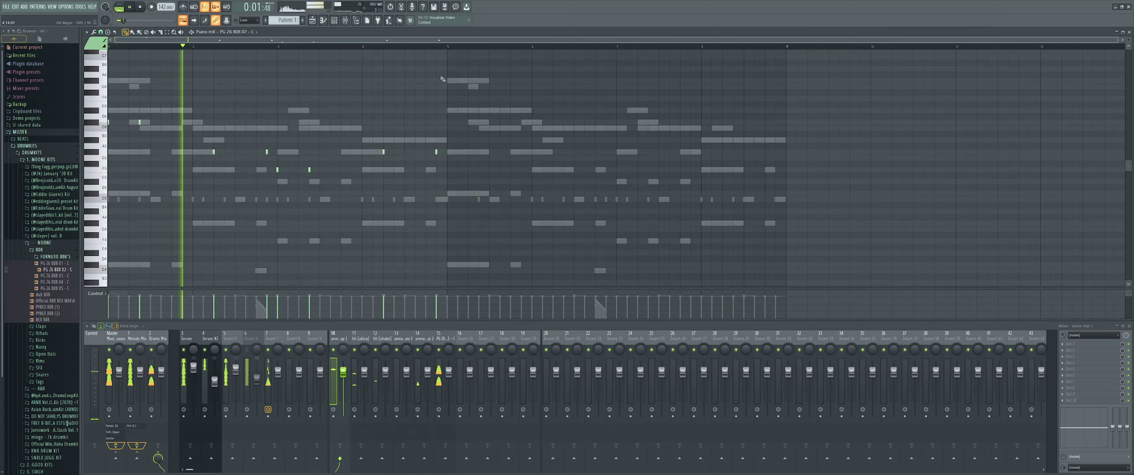
Step: Duplicate the repitched four-bar 808 line into bars 5 to 8 and deselect the notes
key("ctrl+a")
key("ctrl+b")
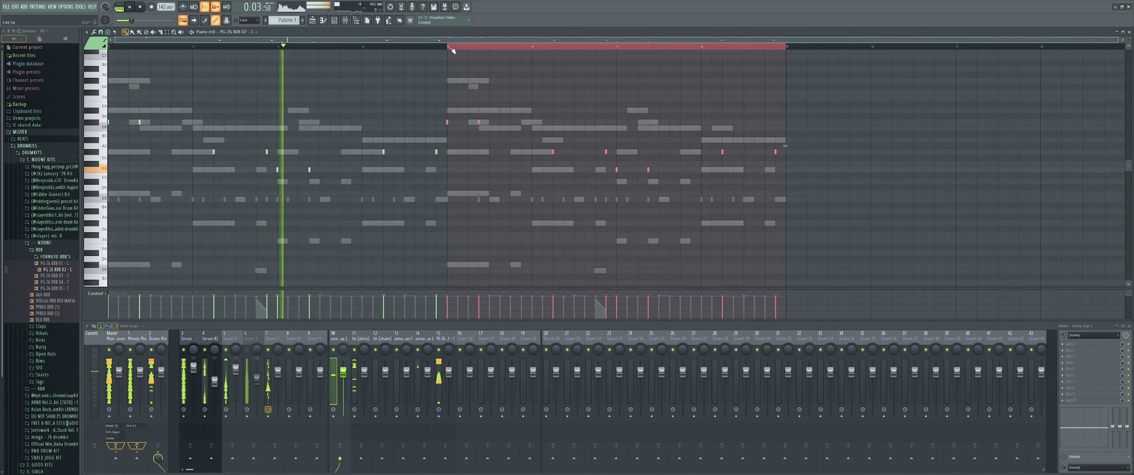
key("ctrl+d")
Step: Raise the 808 notes in bars 4 and 8 to the pitch of the long melody note above them
scroll(445, 58, "down", 2)
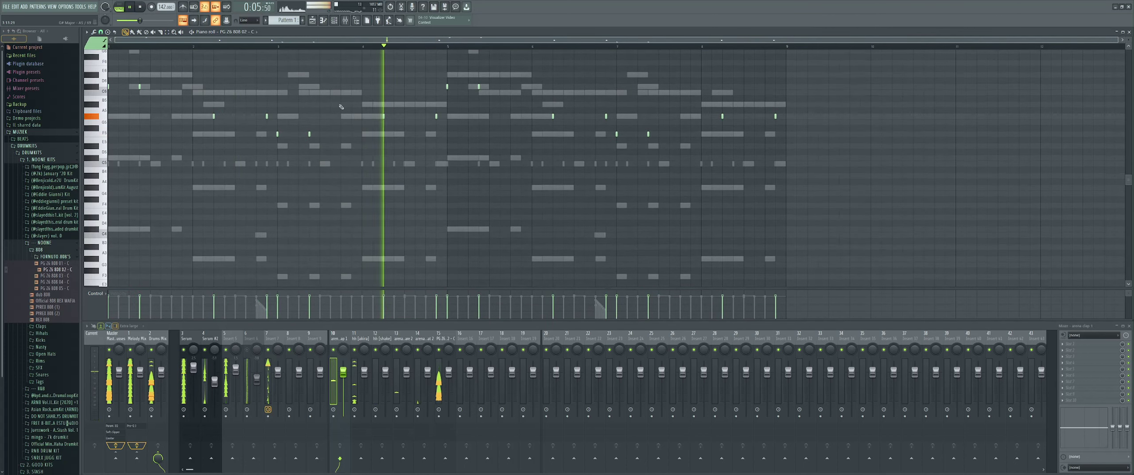
scroll(372, 92, "down", 1)
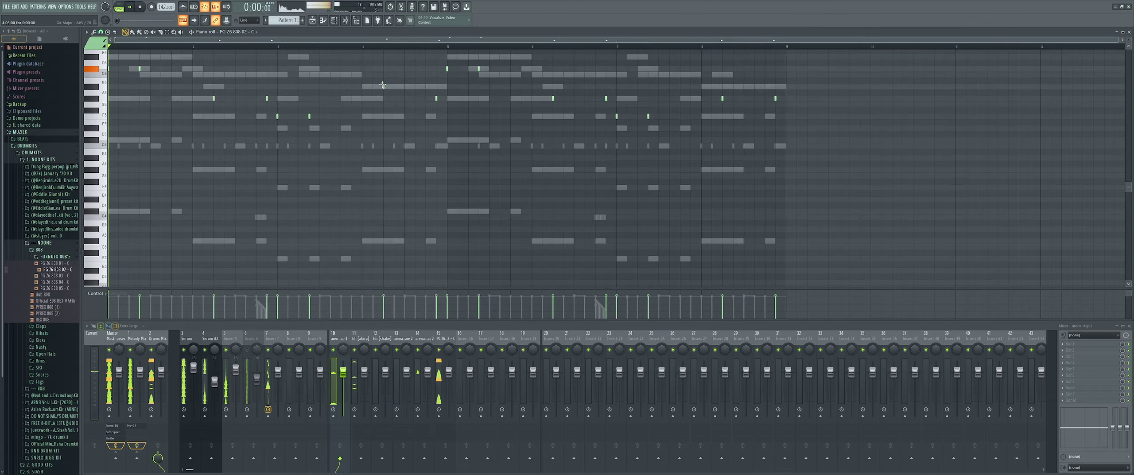
left_click_drag(436, 98, 436, 87)
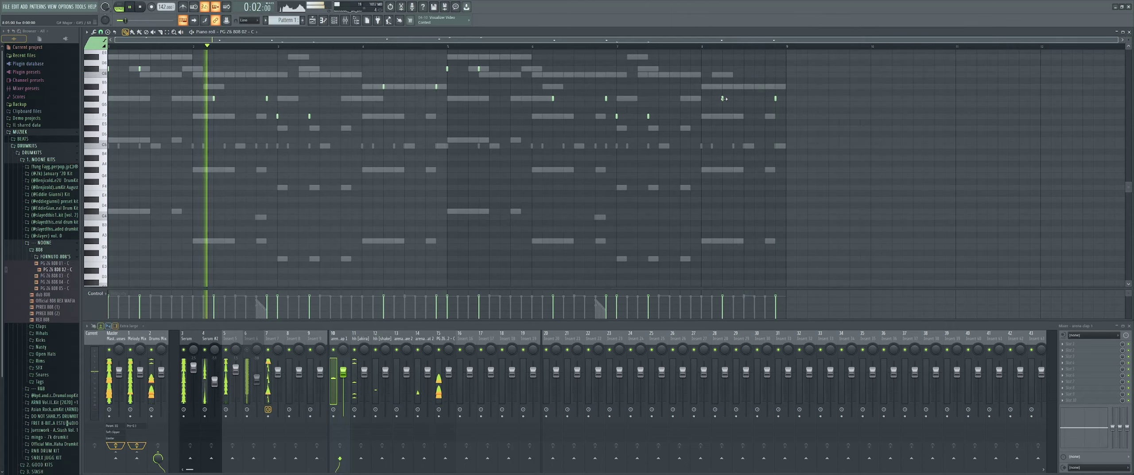
left_click_drag(722, 98, 775, 87)
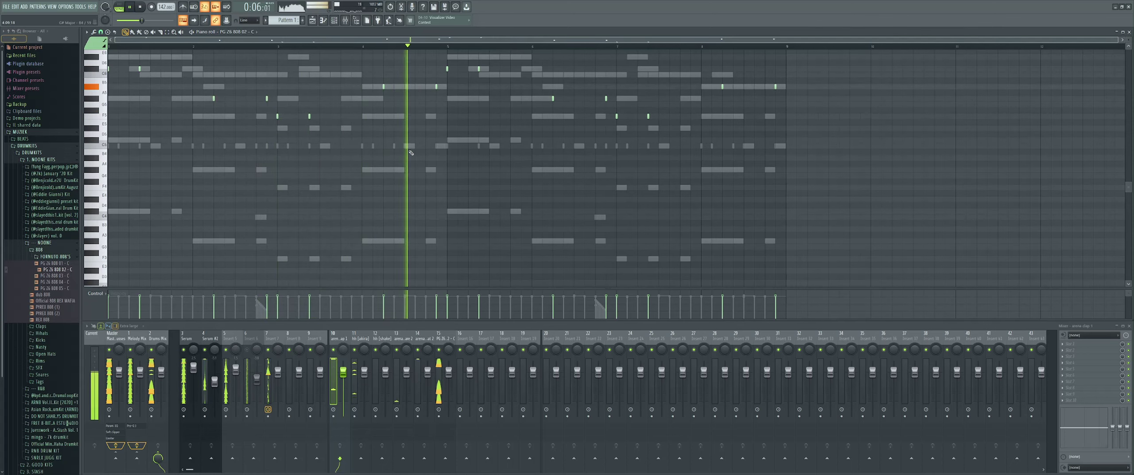
Step: Transpose the selected Serum and 808 channels down 3 semitones and close the channel rack
scroll(353, 98, "up", 3)
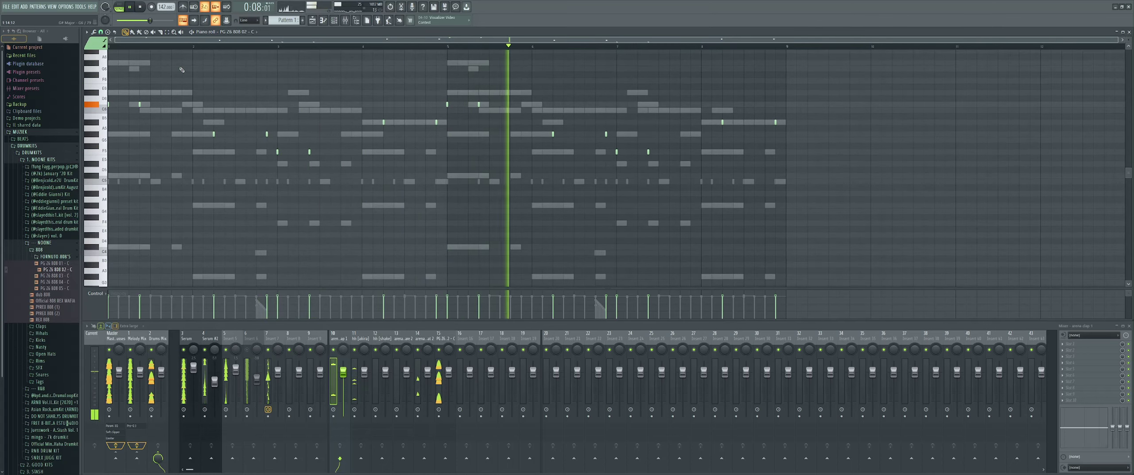
key("F6")
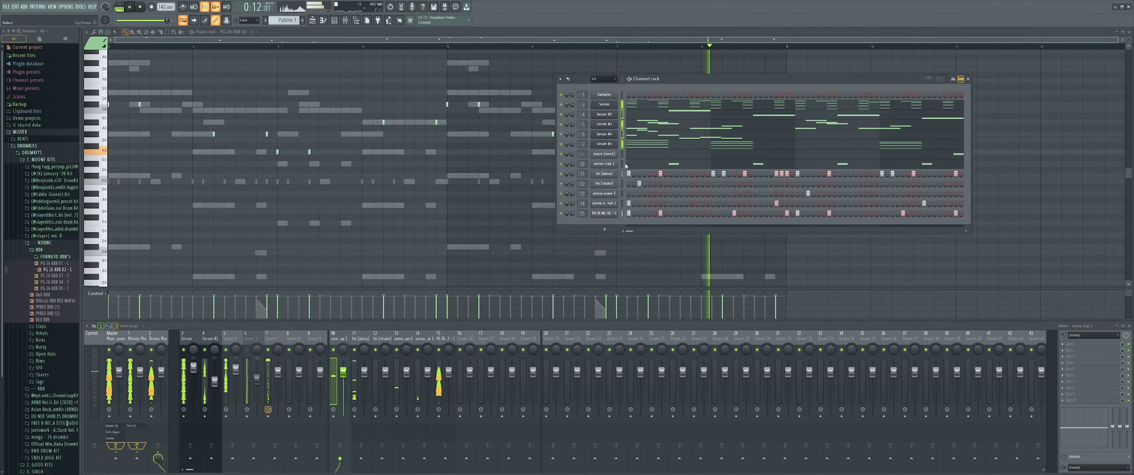
left_click(560, 78)
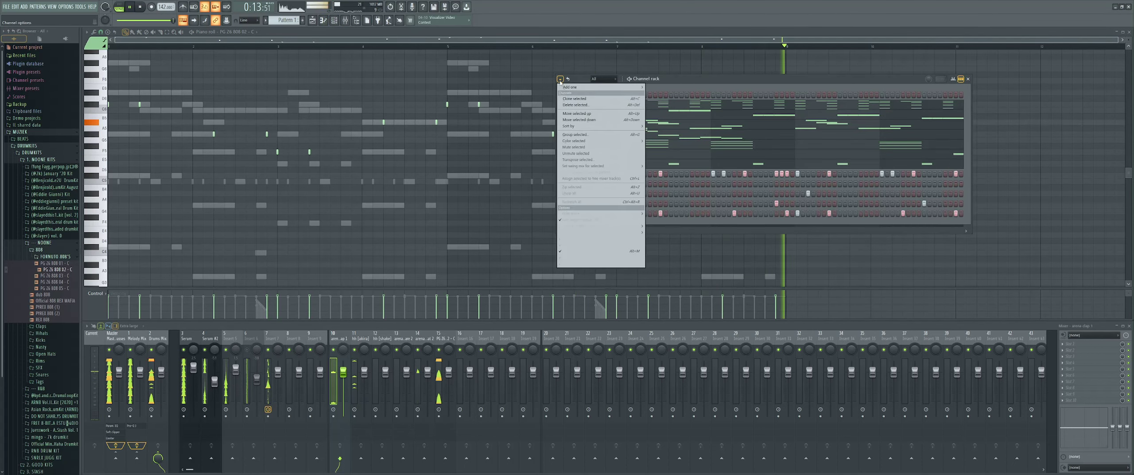
left_click(588, 160)
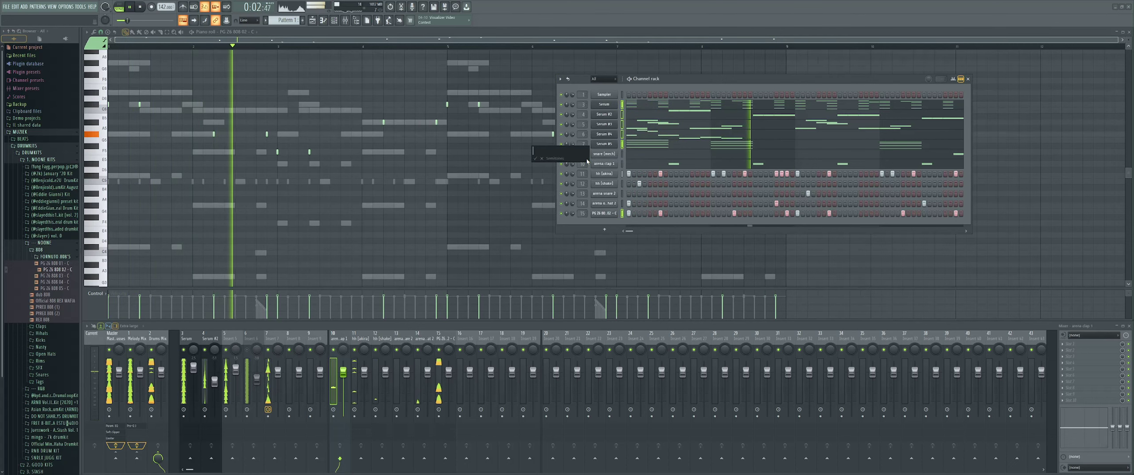
type("-3")
key("Return")
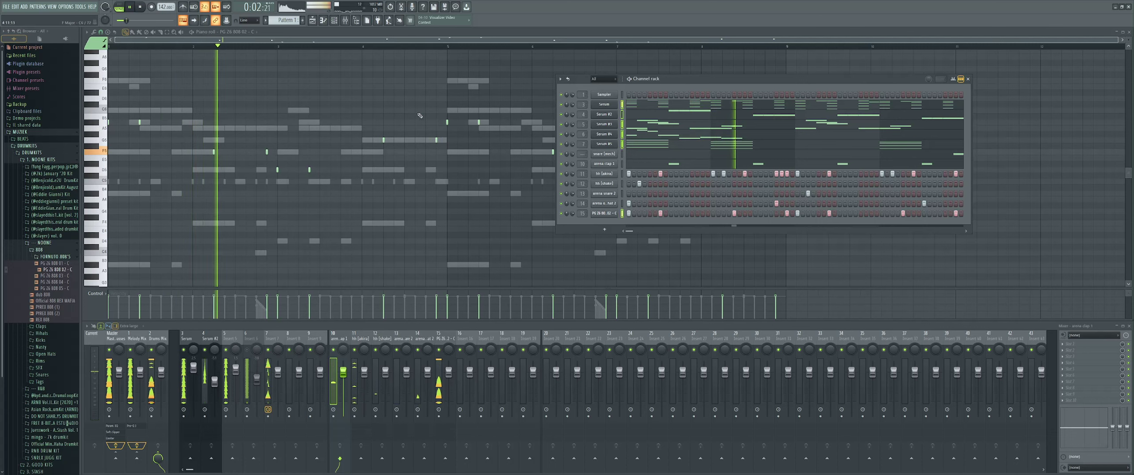
scroll(309, 116, "down", 2)
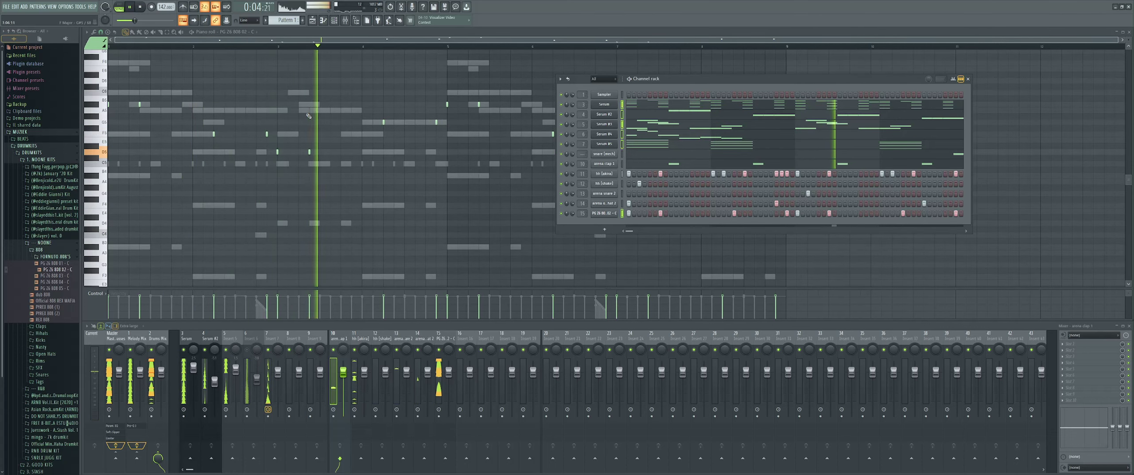
left_click(968, 84)
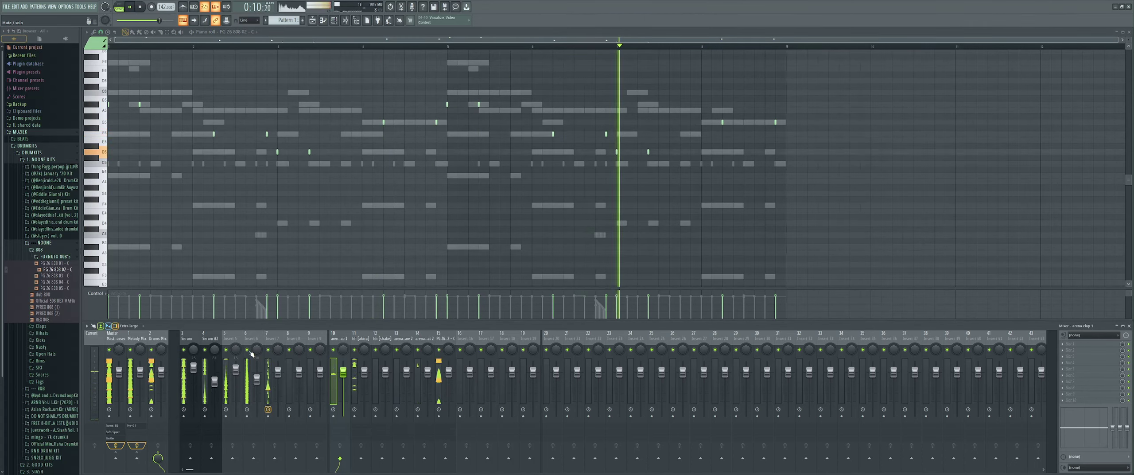
Step: Load the saved "slayer hh" mixer track preset from the hi-hats folder onto the main hi-hat's mixer track
right_click(364, 339)
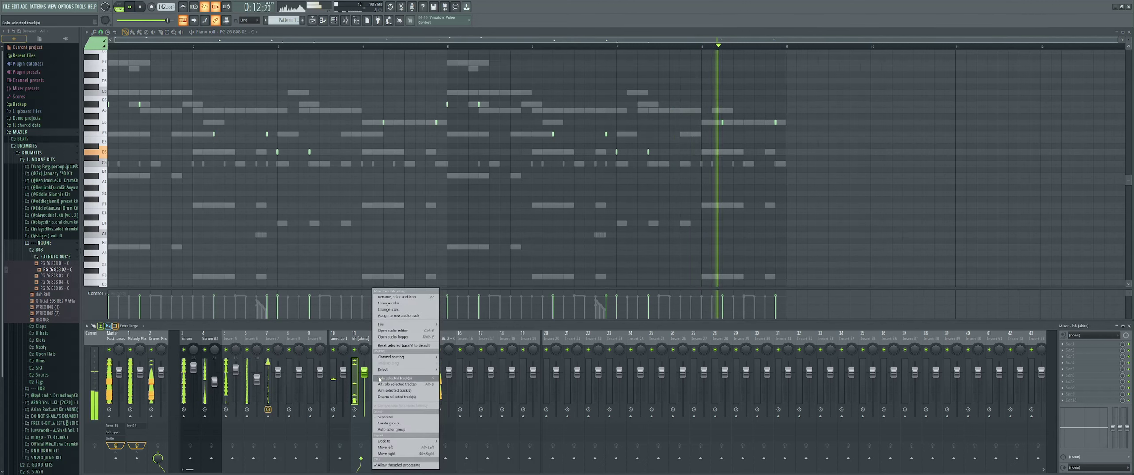
mouse_move(399, 324)
mouse_move(461, 396)
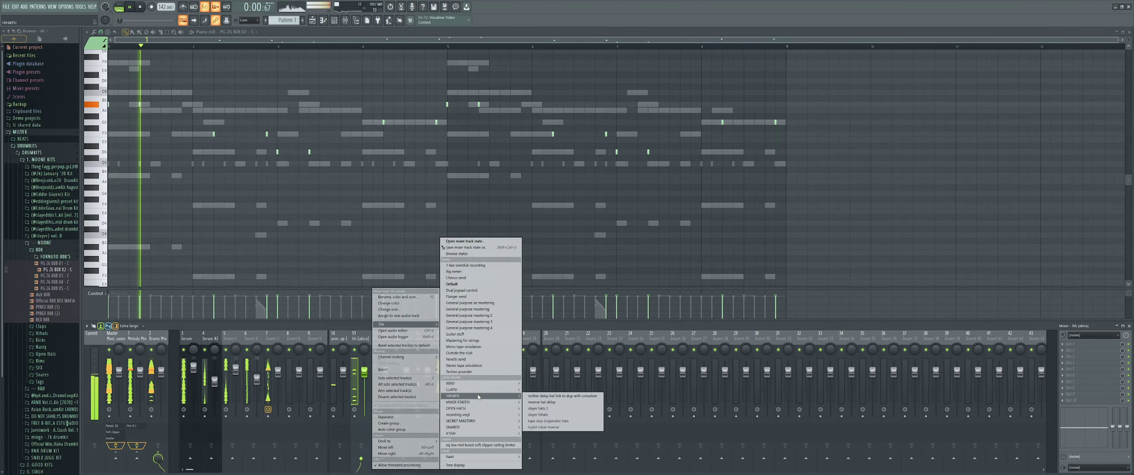
left_click(539, 414)
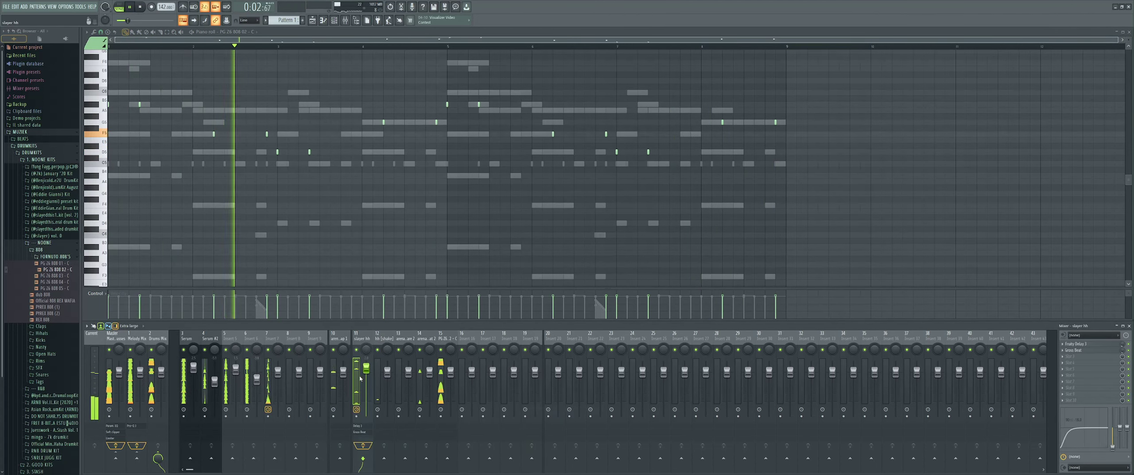
left_click(386, 417)
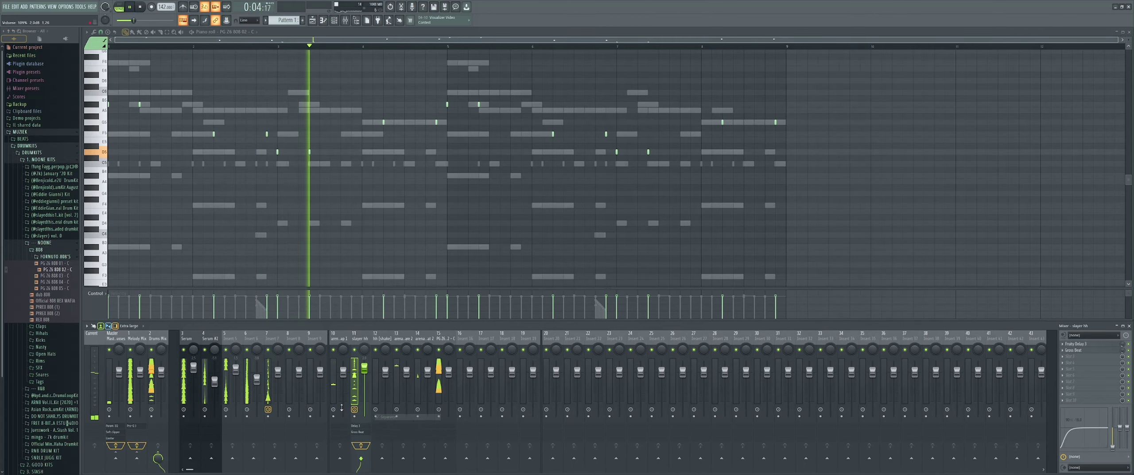
Step: Add the Effectrix plug-in to an empty lower effect slot of the "slayer hh" mixer track
left_click(113, 380)
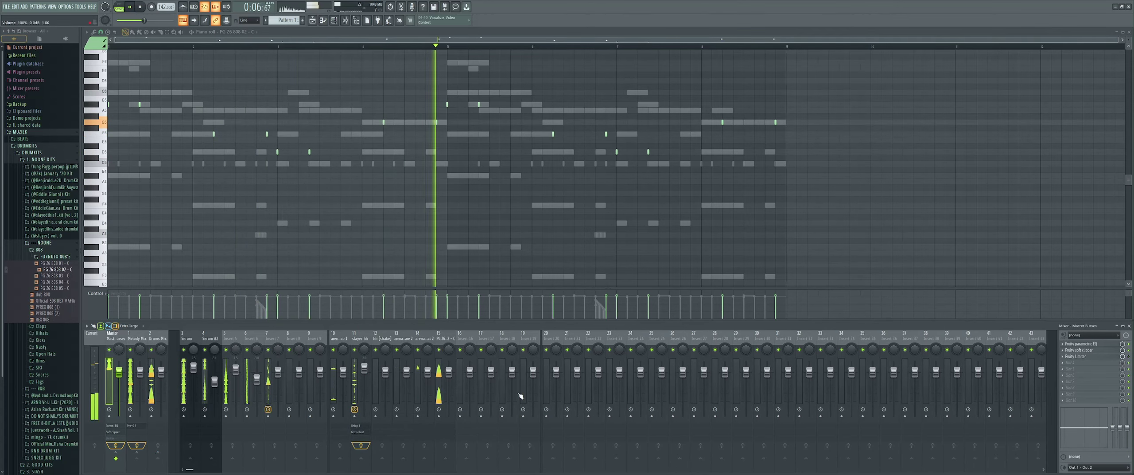
left_click(357, 379)
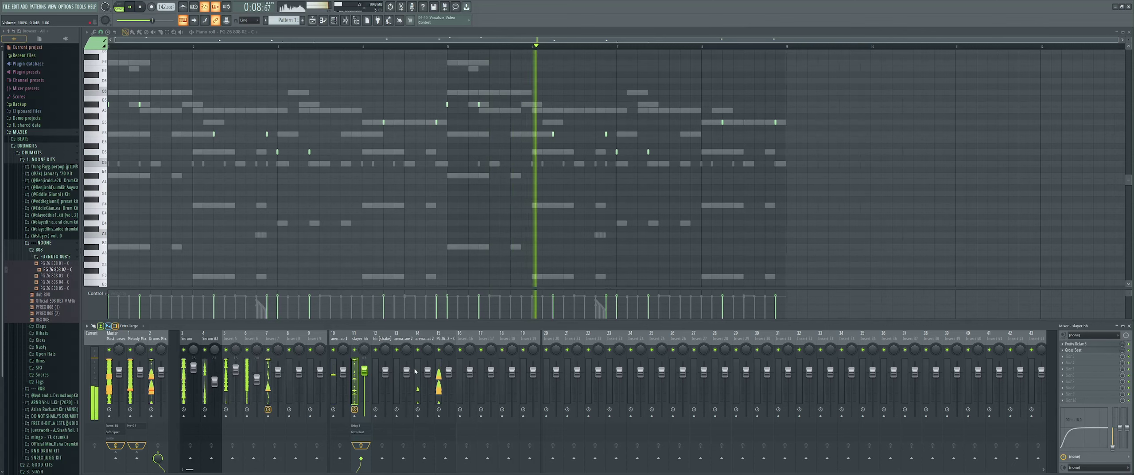
left_click(1081, 391)
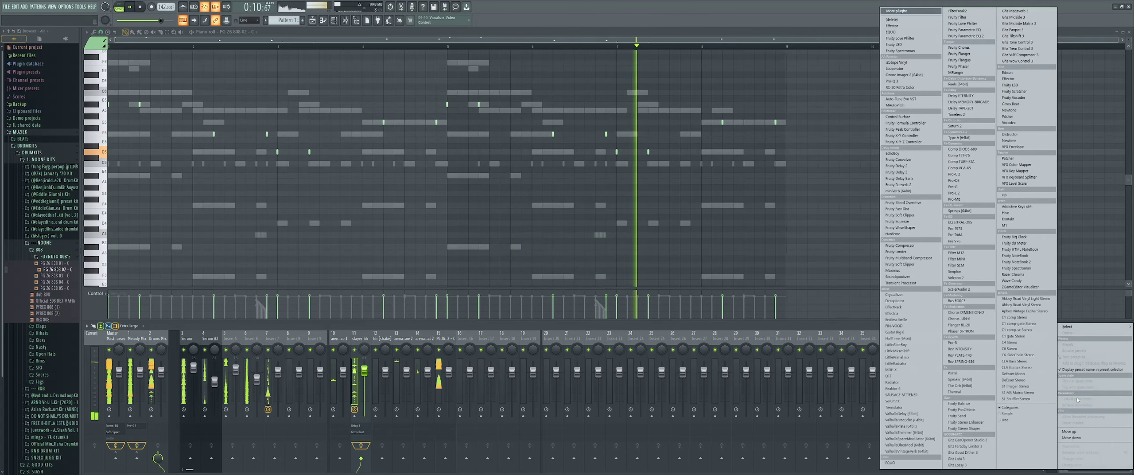
mouse_move(1067, 326)
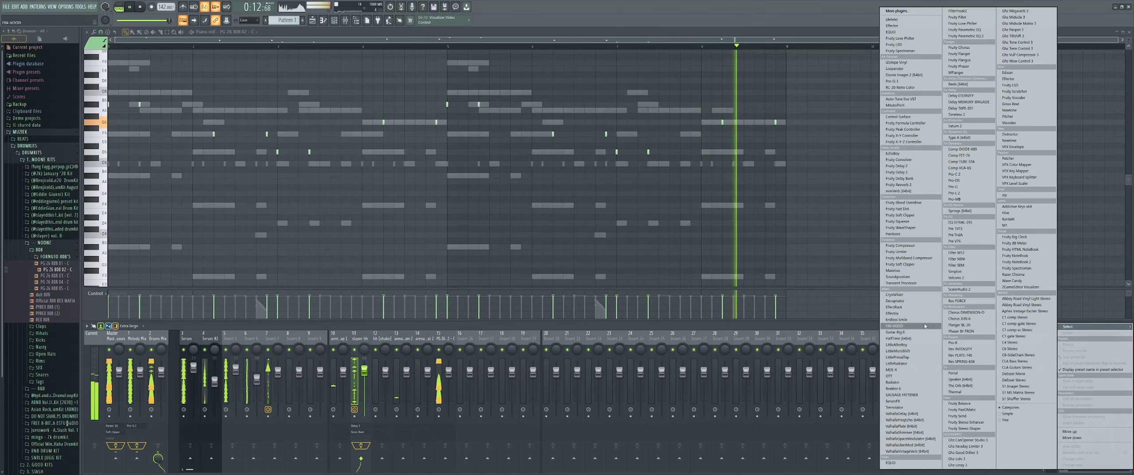
left_click(890, 313)
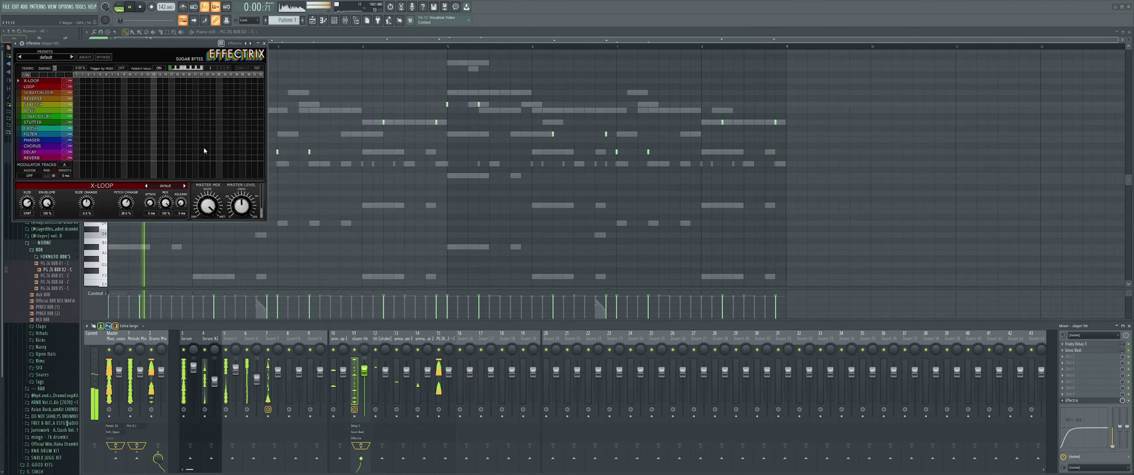
Step: Fill Effectrix's last twelve steps with Reverse and the first four of those with X-Loop, and reduce the master mix
left_click_drag(194, 99, 209, 98)
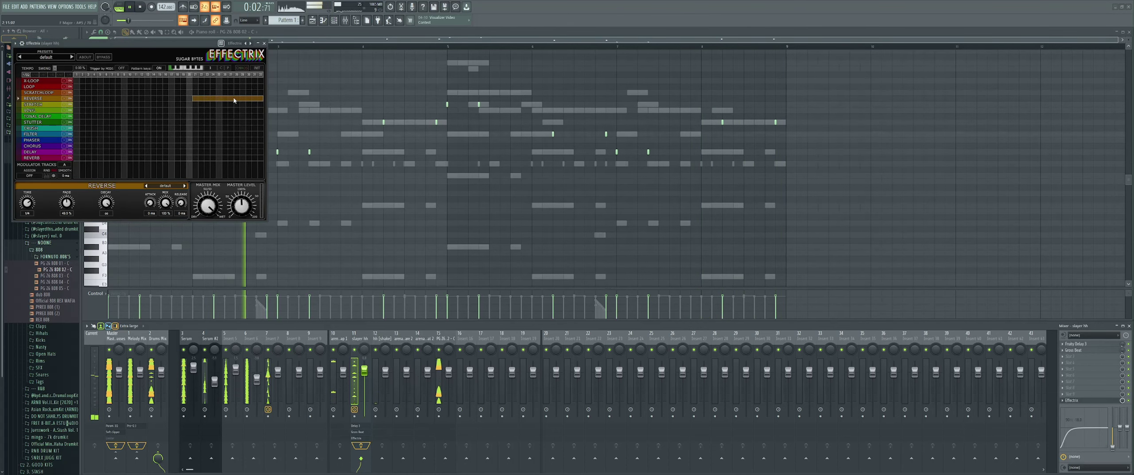
left_click(199, 81)
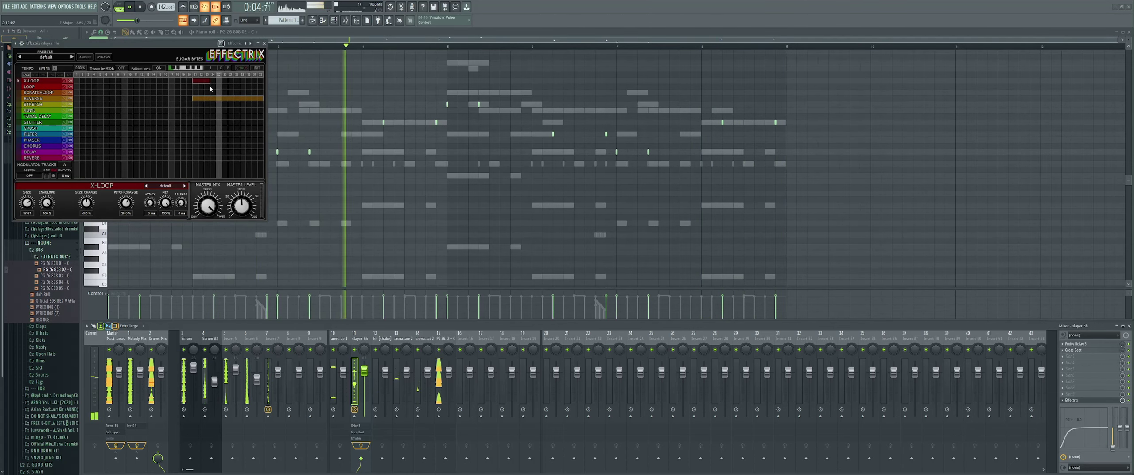
left_click_drag(197, 81, 213, 82)
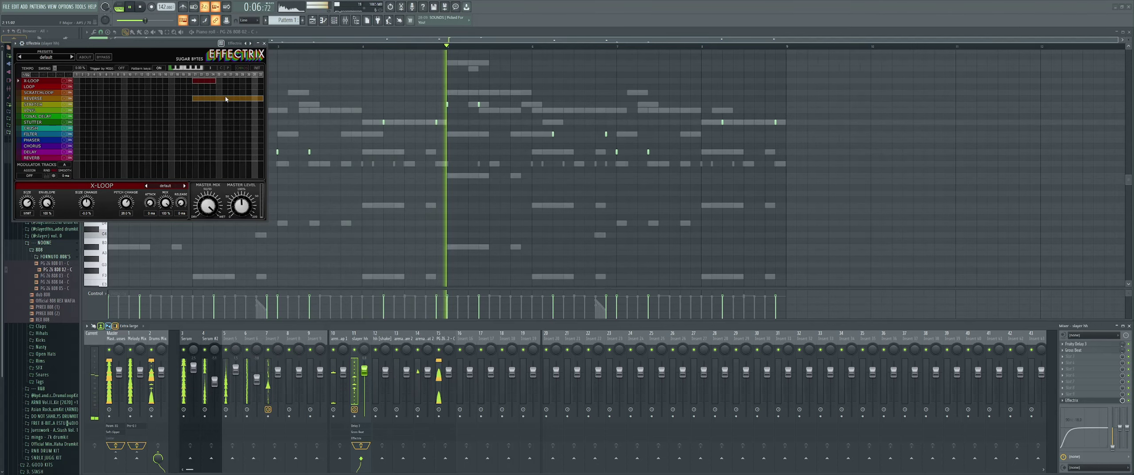
left_click_drag(215, 207, 212, 222)
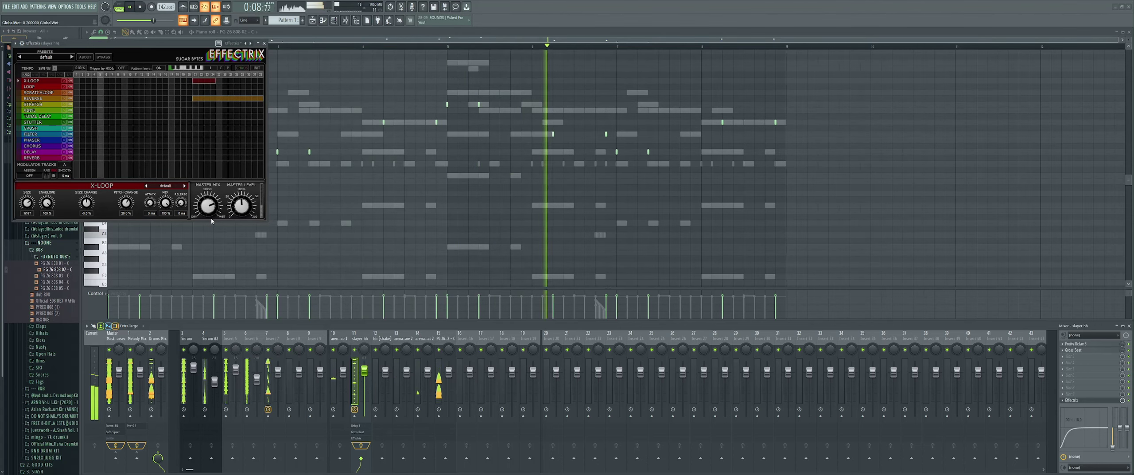
key("Escape")
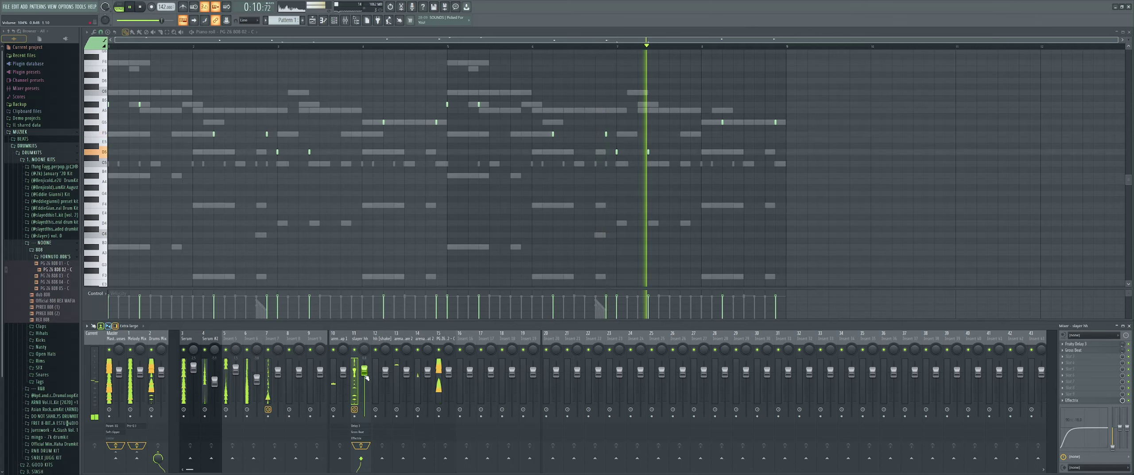
Step: Return Effectrix's master mix to full and lower the X-Loop effect's own mix instead, then close the plug-in
left_click(1078, 400)
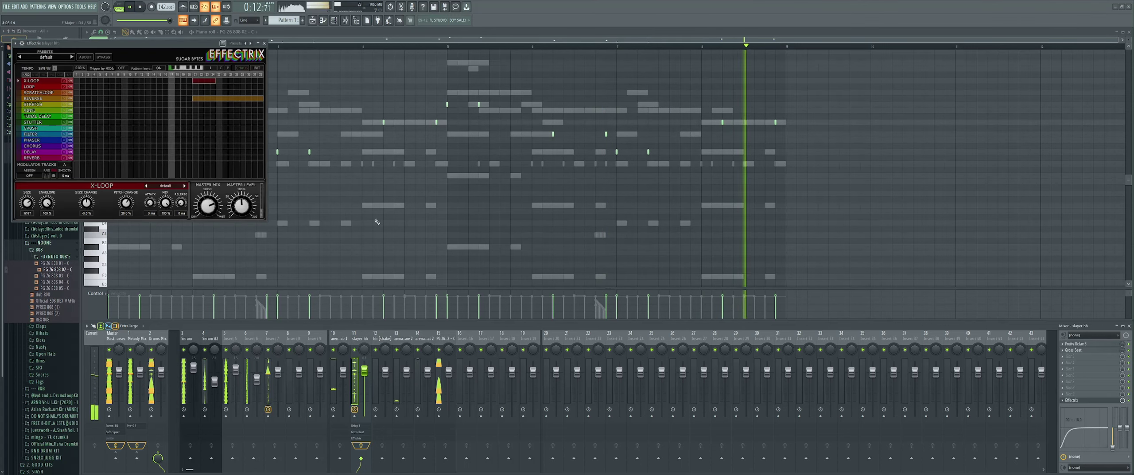
key("Escape")
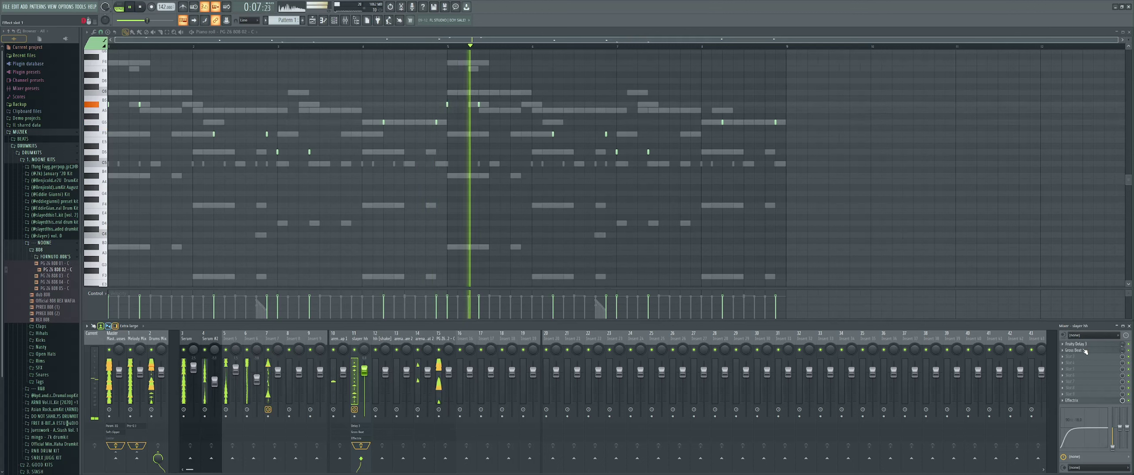
left_click(1072, 400)
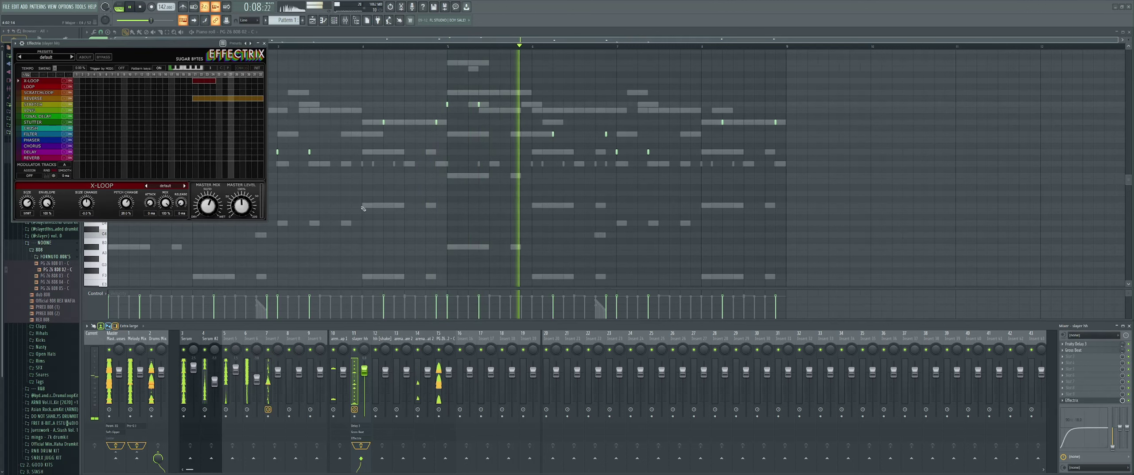
left_click(38, 92)
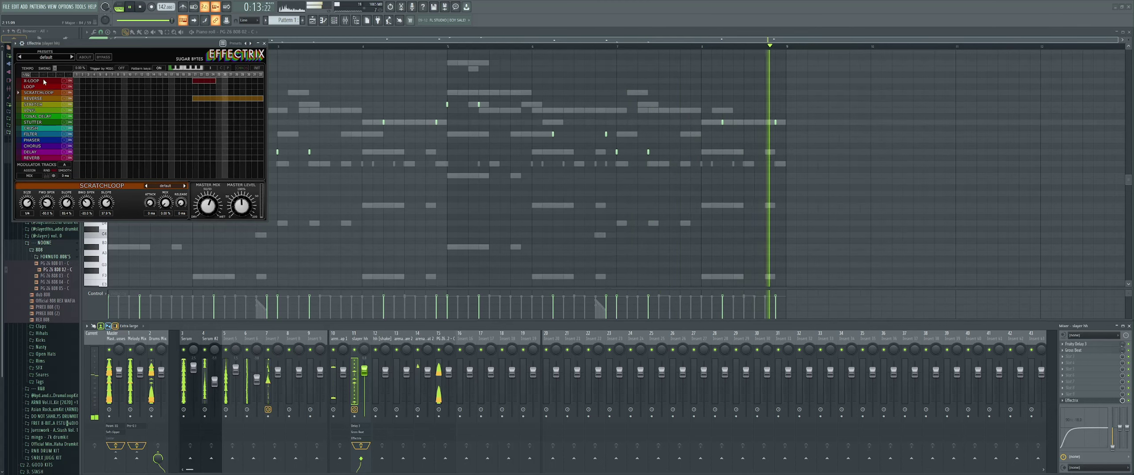
left_click(54, 80)
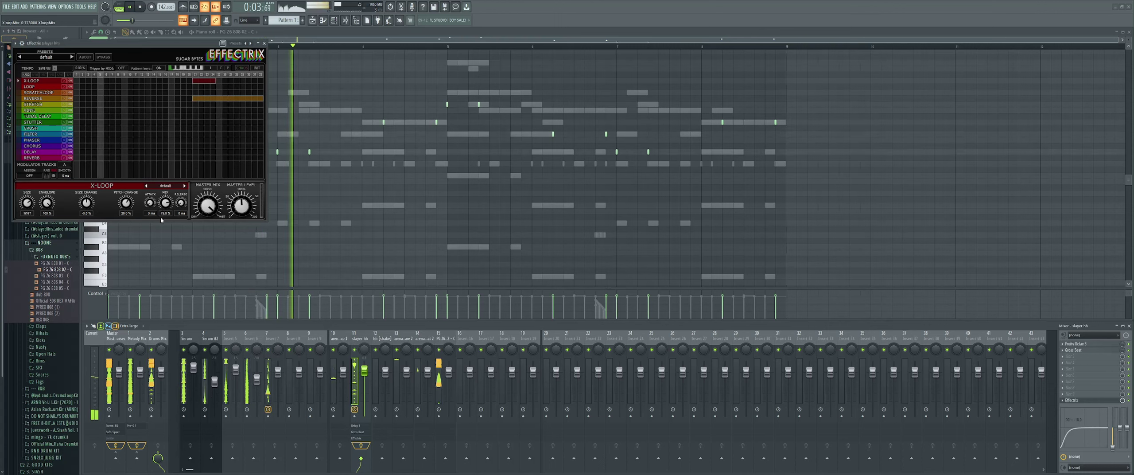
left_click(44, 99)
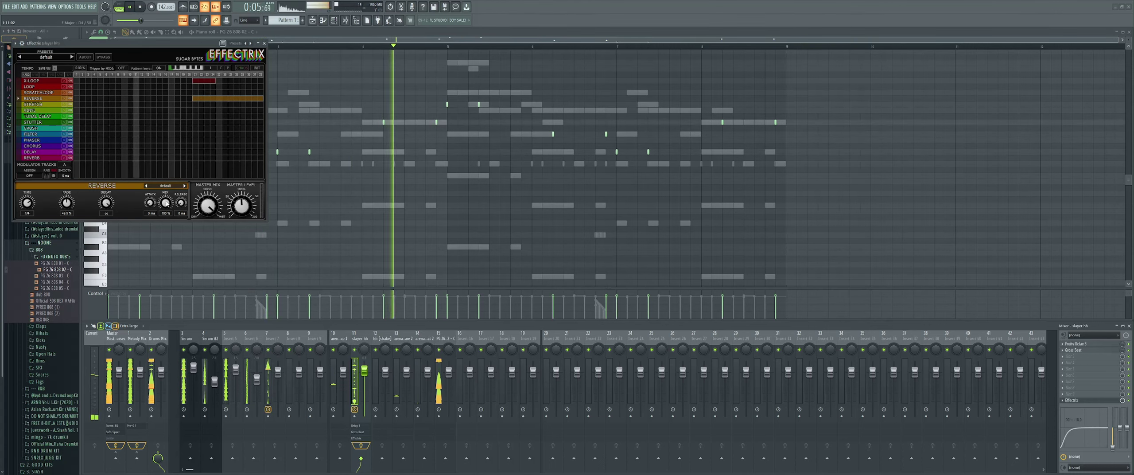
left_click_drag(165, 202, 167, 206)
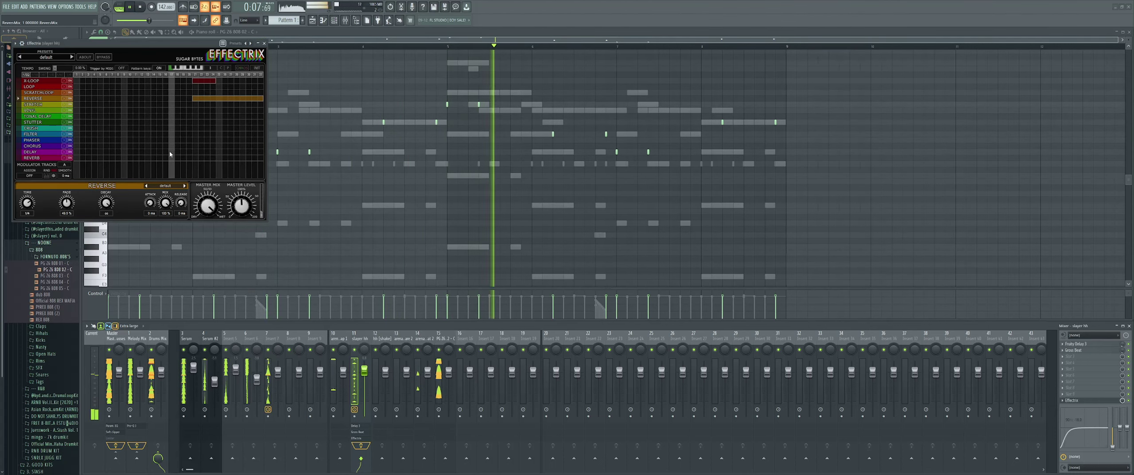
key("Escape")
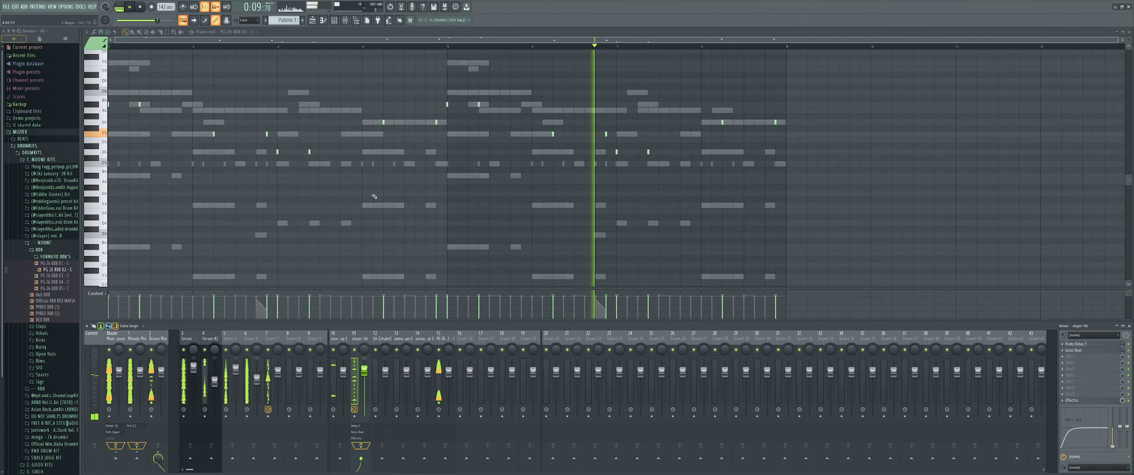
Step: Raise the volume of the clap's mixer track slightly
scroll(315, 266, "up", 1)
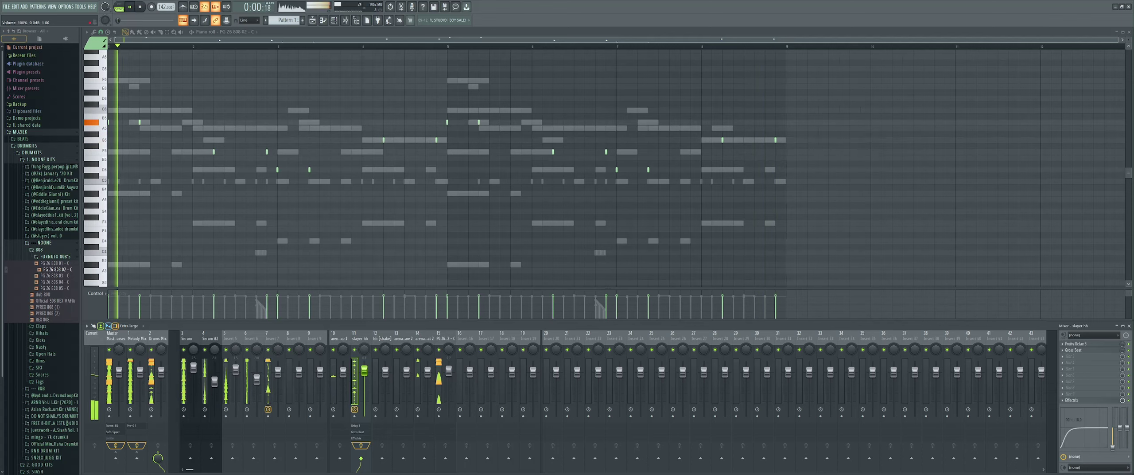
left_click_drag(343, 371, 343, 368)
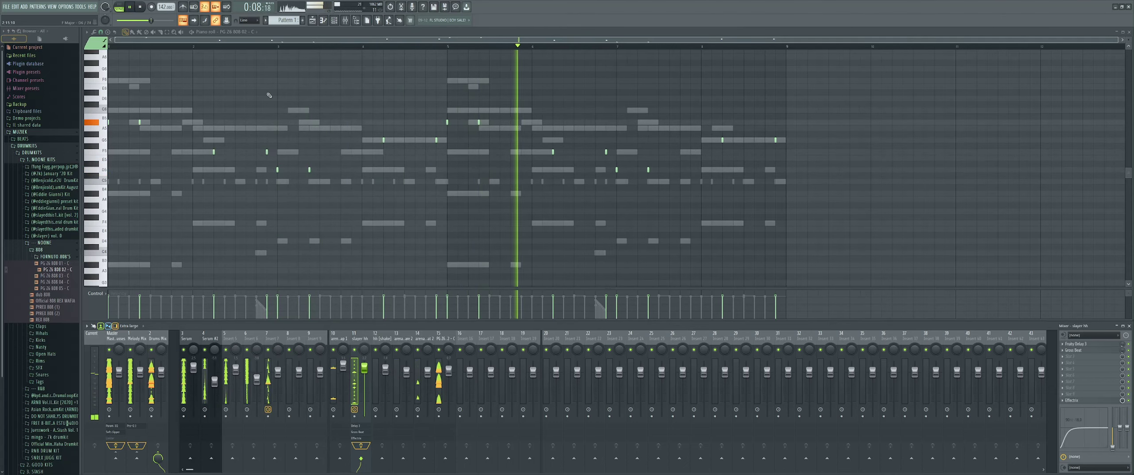
Step: Add a shaker hi-hat note at the end of bar 2 and duplicate that channel's bars 1 to 4 into bars 5 to 8
left_click(221, 31)
left_click(239, 101)
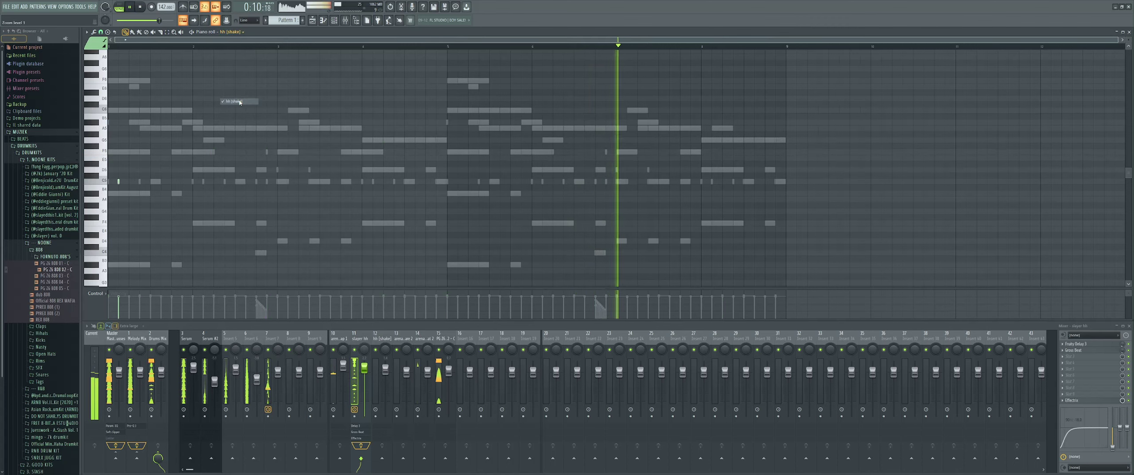
left_click_drag(444, 46, 138, 115)
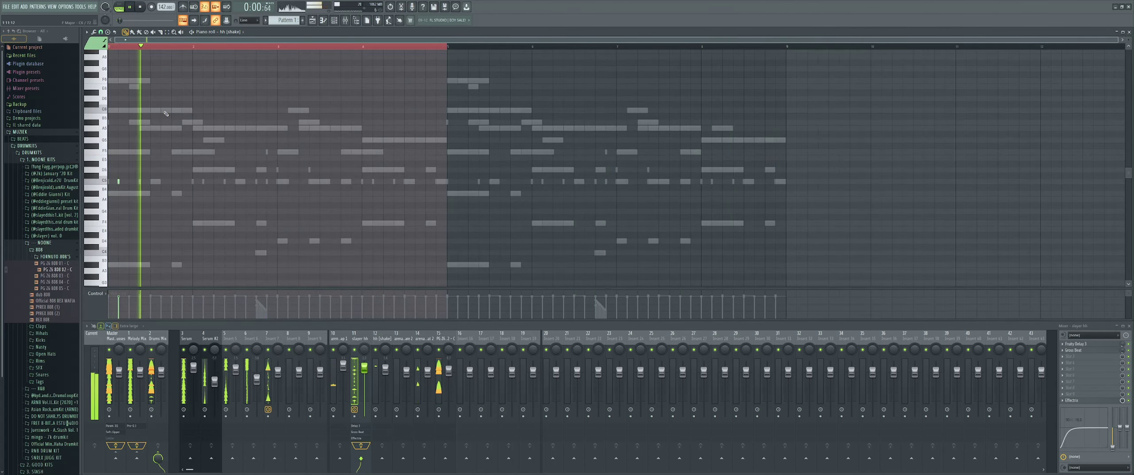
key("ctrl+Right")
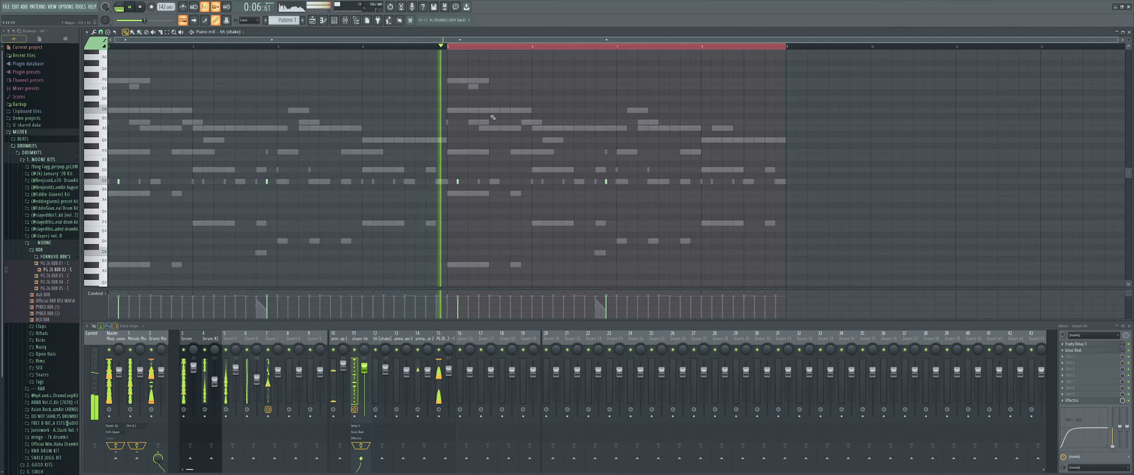
left_click(449, 47)
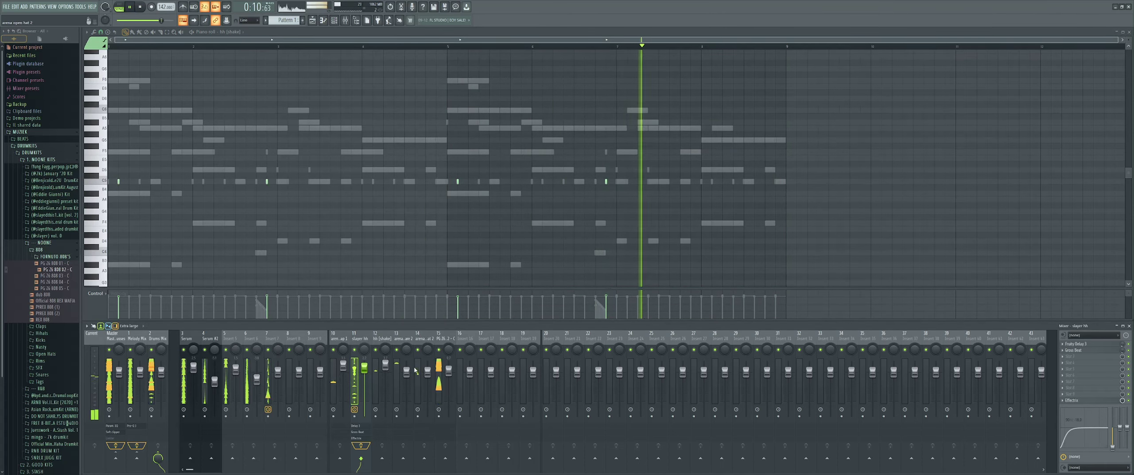
Step: Raise the open hat mixer track's volume, check it in solo, and select that track
left_click_drag(428, 371, 428, 367)
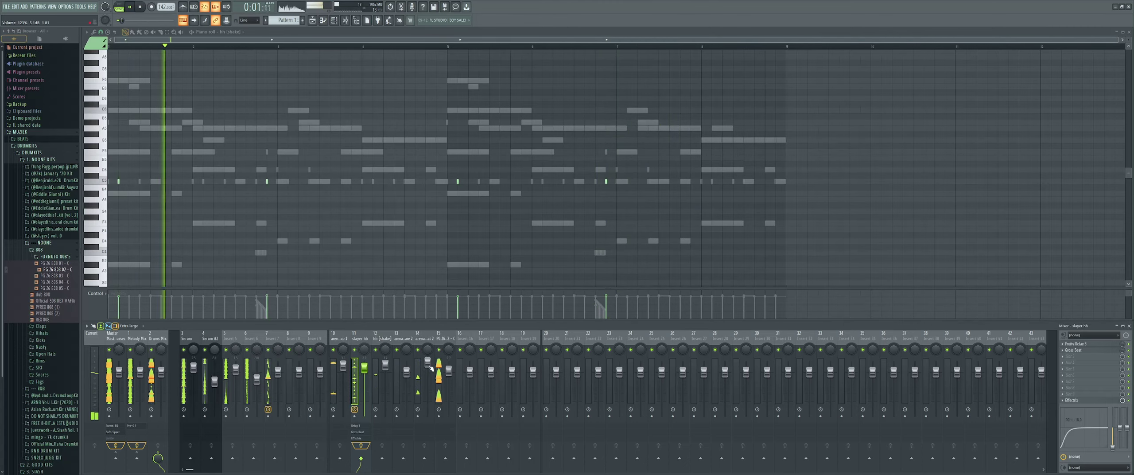
left_click_drag(430, 368, 431, 372)
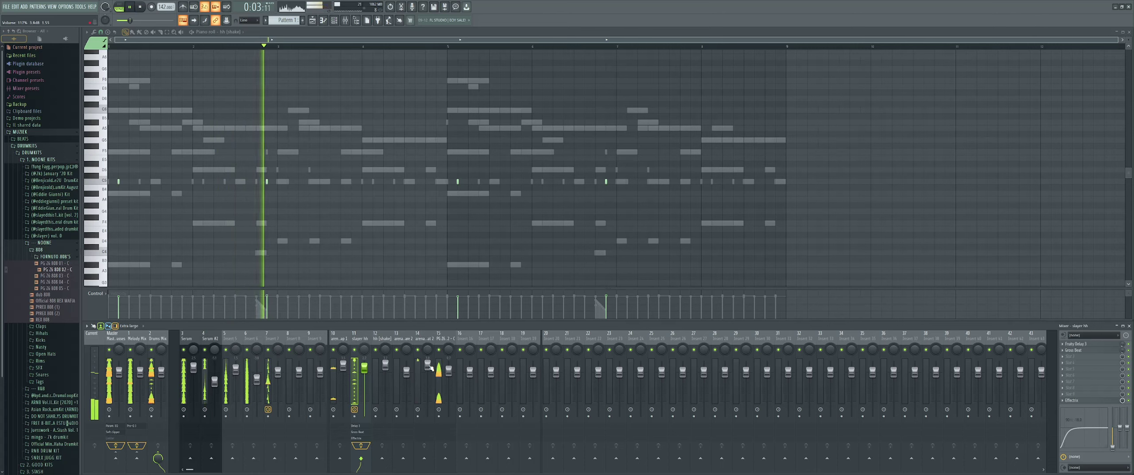
right_click(417, 350)
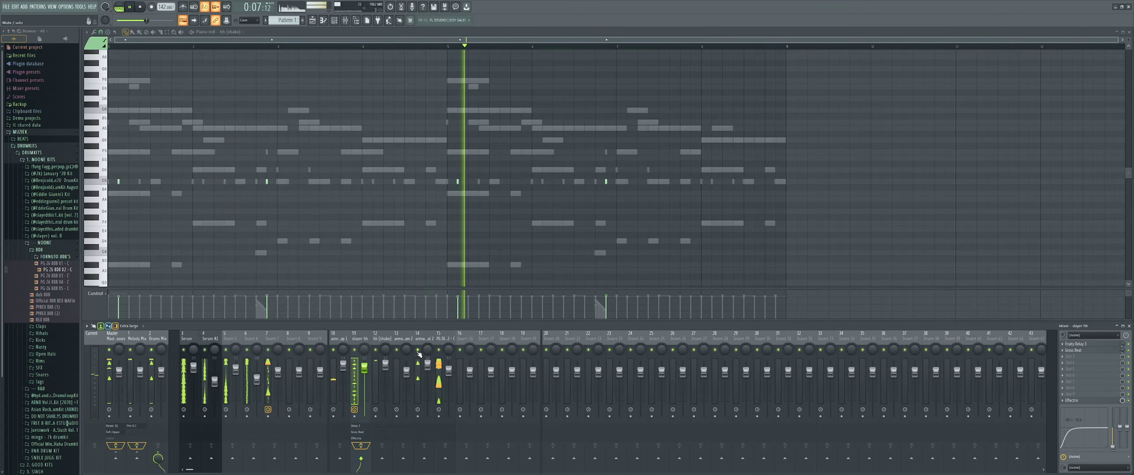
right_click(417, 350)
left_click(416, 373)
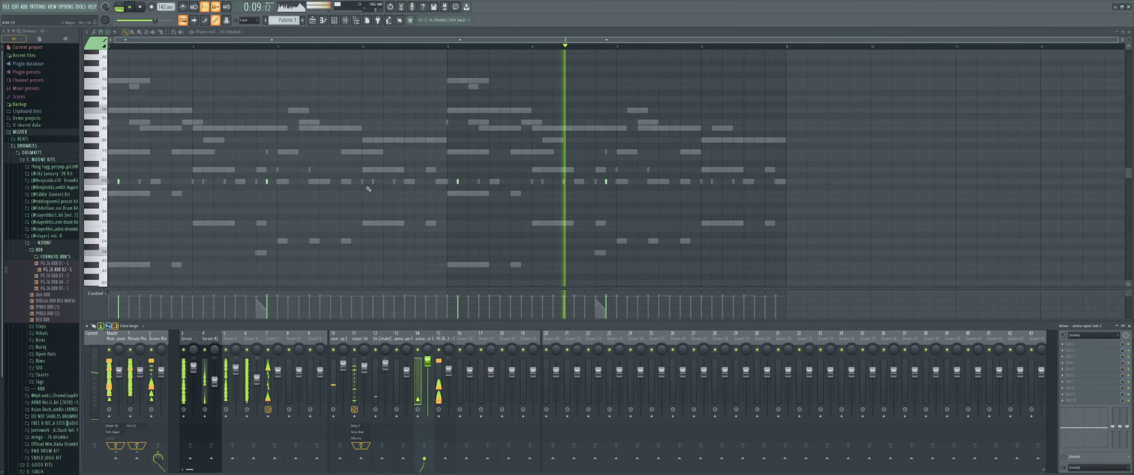
Step: Check the snare channel's volume in the channel rack and close the rack
key("F6")
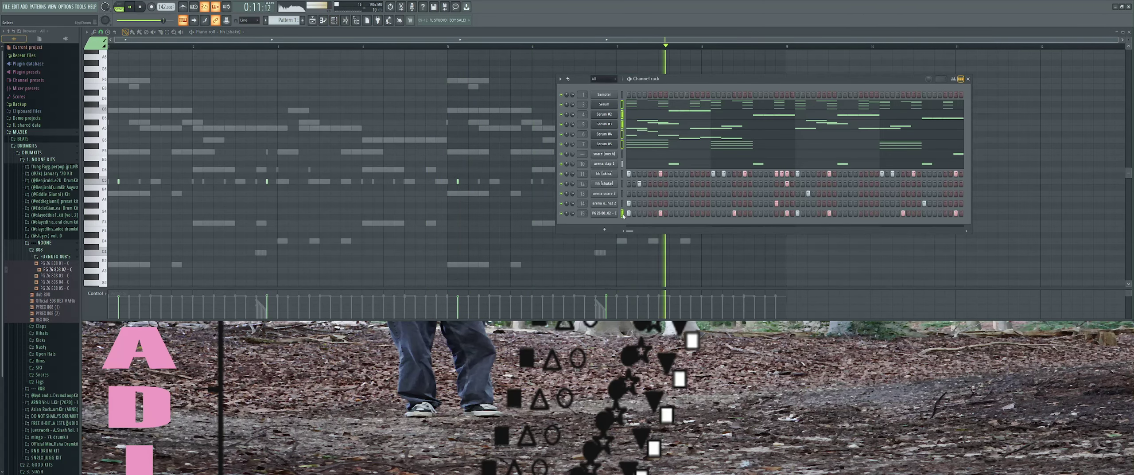
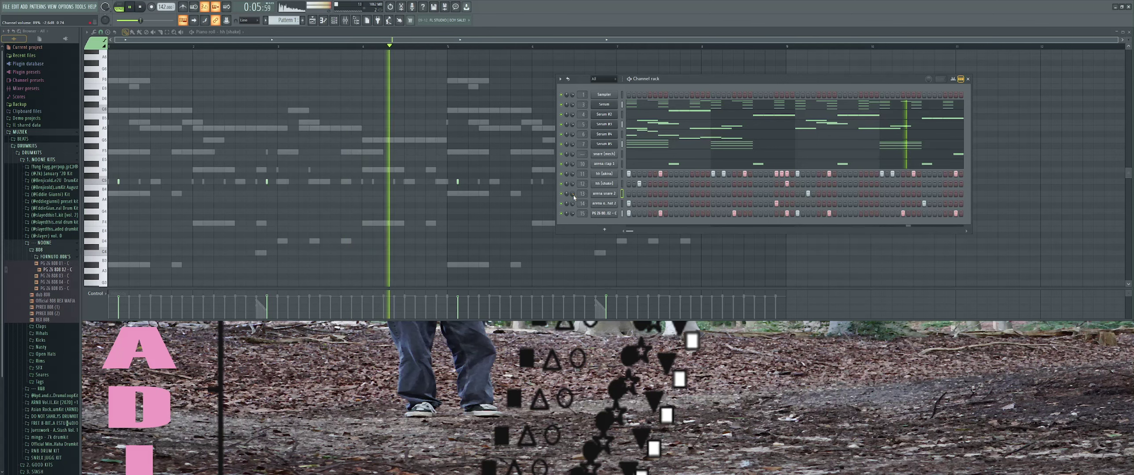
left_click(339, 22)
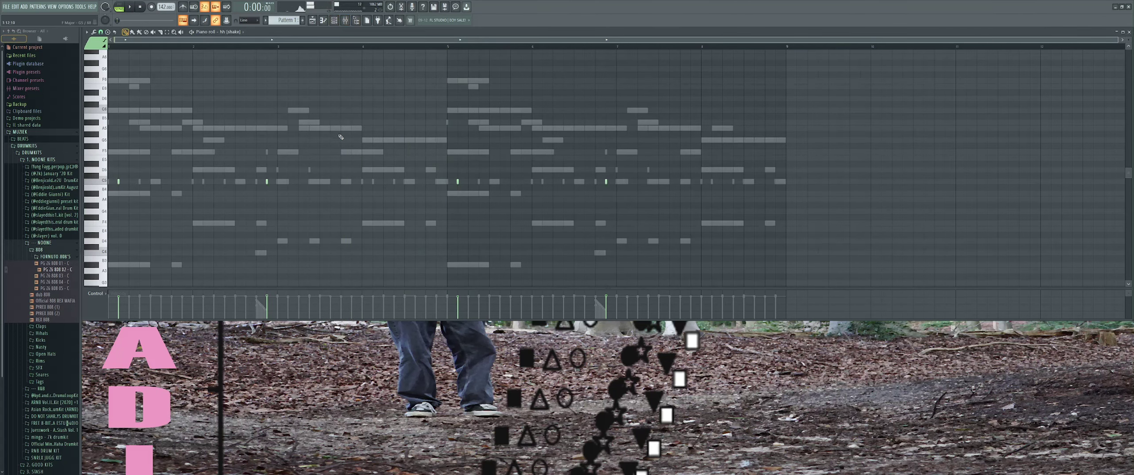
Step: Open the mixer, select the first Serum track and look through the effects available for an empty slot
left_click(346, 20)
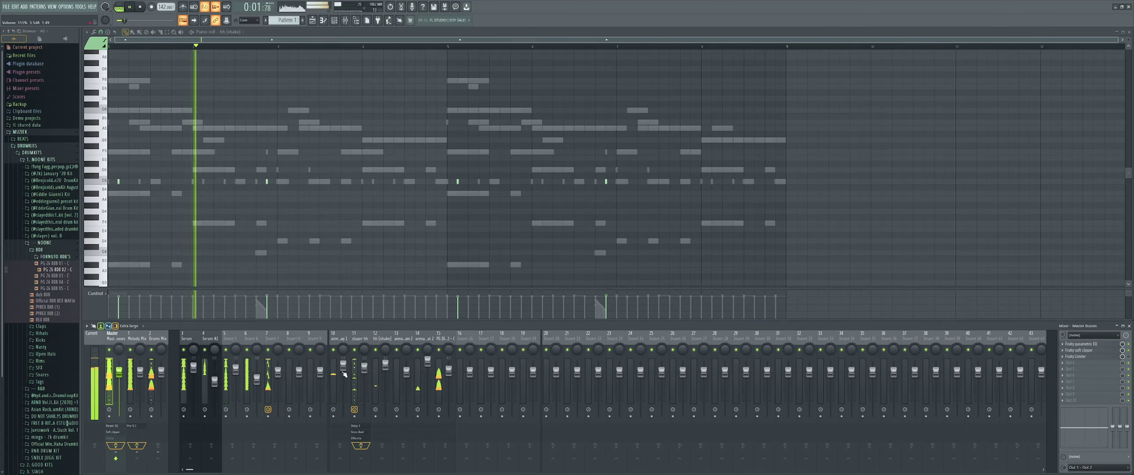
left_click(189, 343)
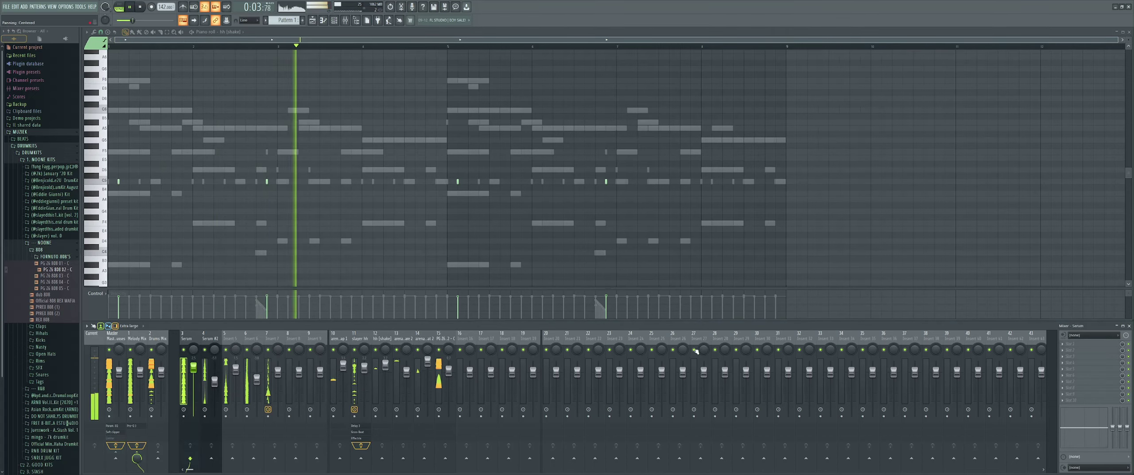
left_click(1085, 350)
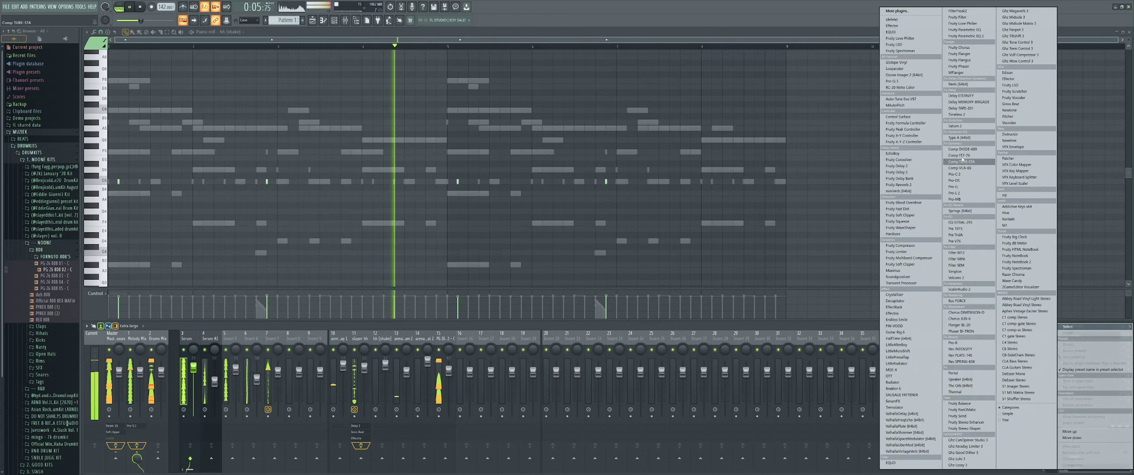
left_click(735, 28)
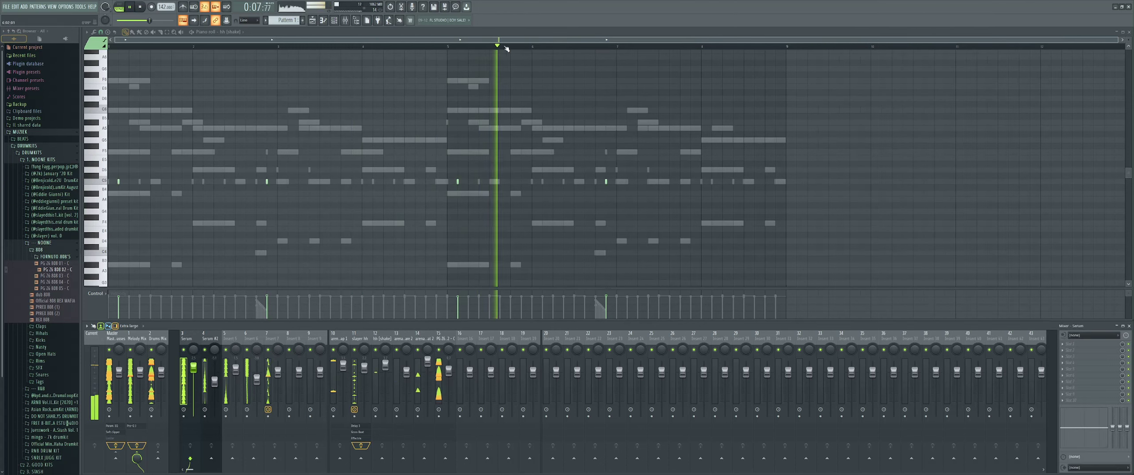
Step: Stop playback, bring up the playlist and split Pattern 1 by channel
left_click(322, 21)
key("space")
left_click(287, 20)
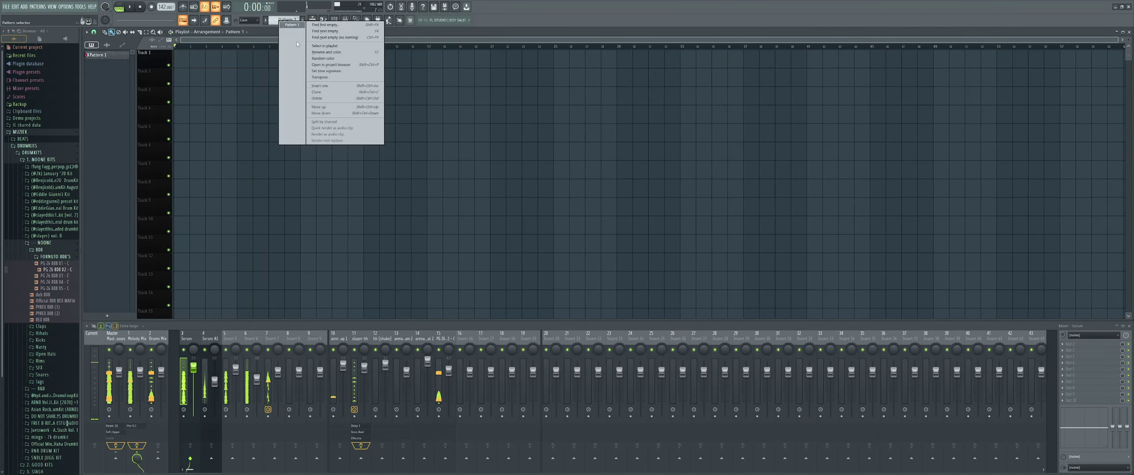
left_click(333, 121)
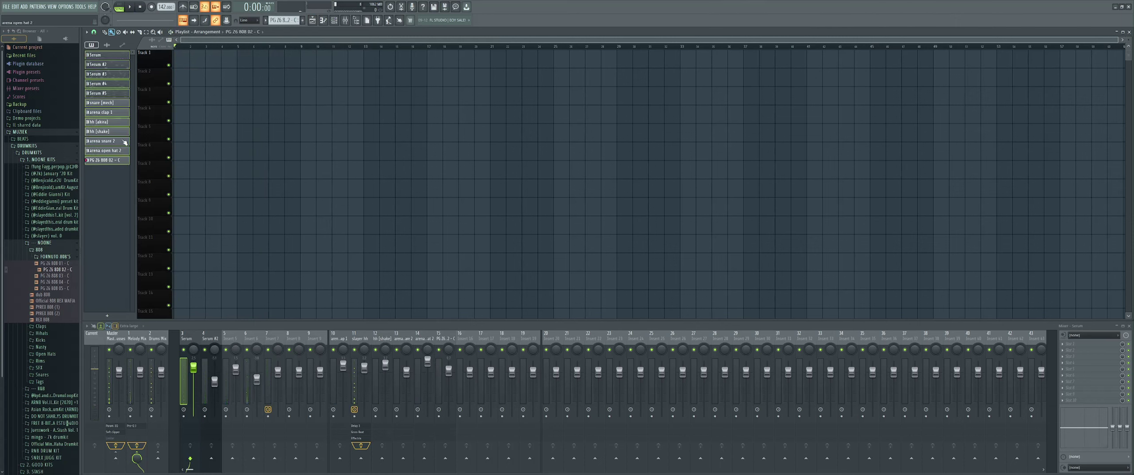
Step: Place all the split channel patterns at bar 1 on tracks 1 to 12 and duplicate the block into bars 9 to 16
left_click_drag(123, 54, 179, 56)
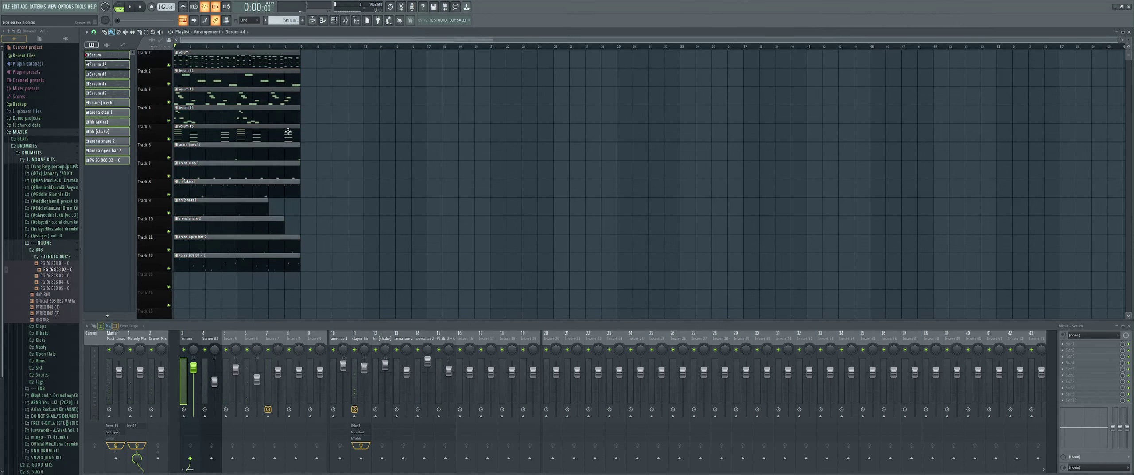
key("ctrl+a")
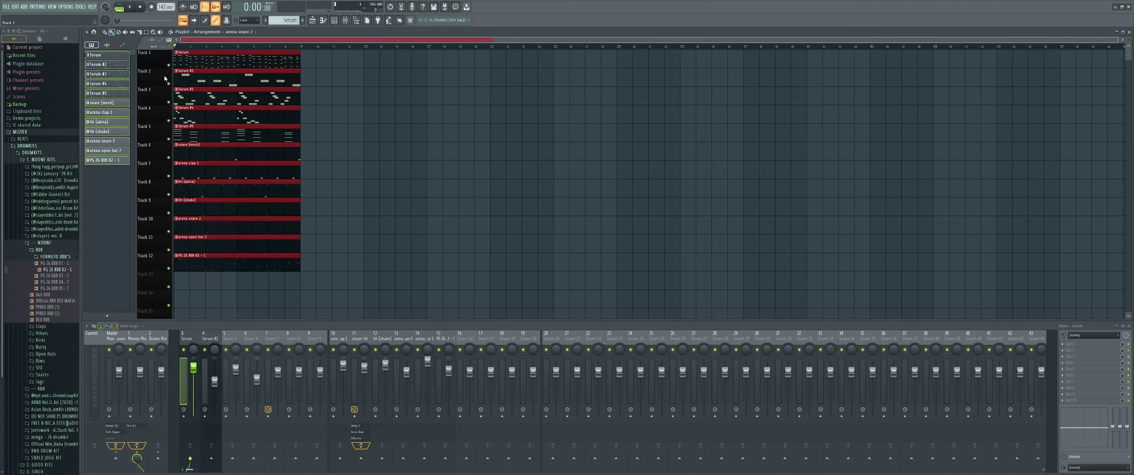
key("ctrl+b")
Step: Delete the clips on tracks 3 to 12 from bars 1 to 8 and play the arrangement
right_click(248, 126)
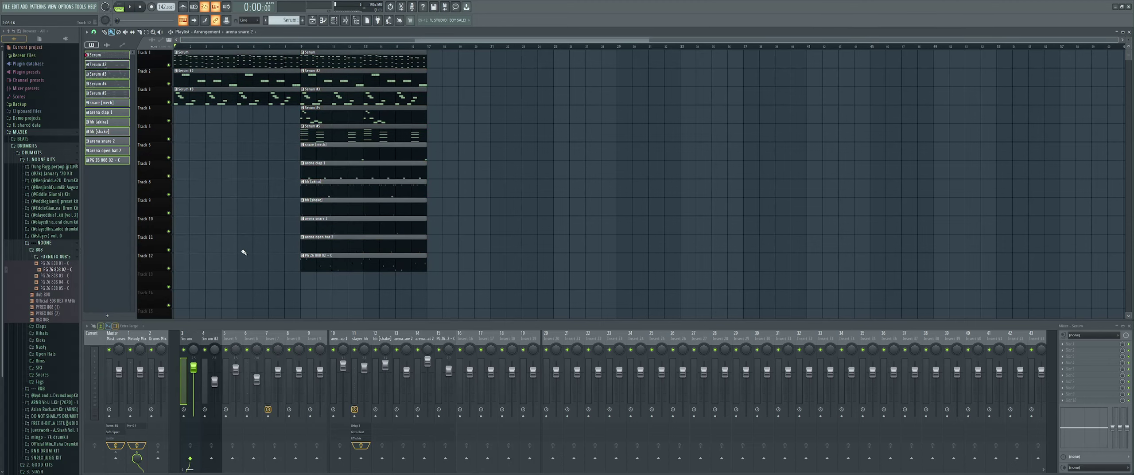
right_click(194, 100)
key("space")
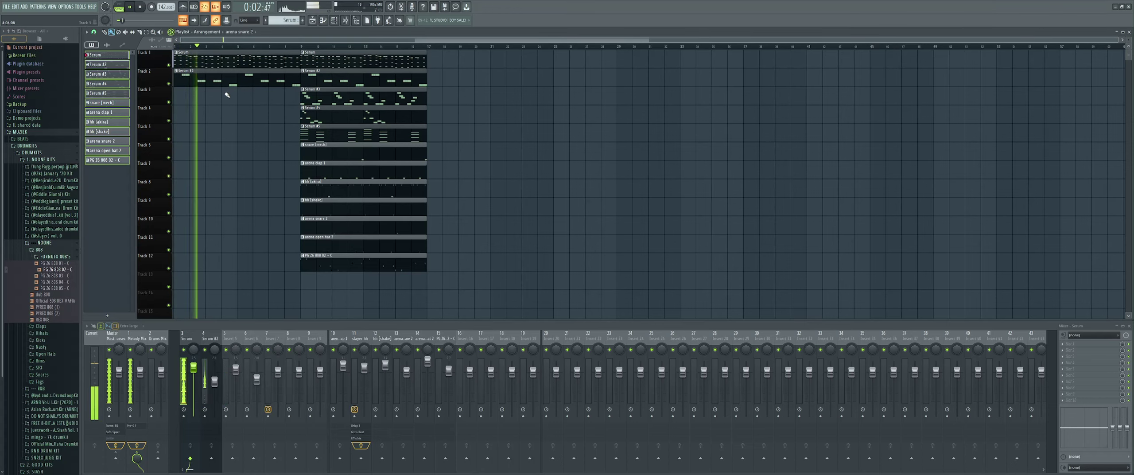
Step: Duplicate all clips in bars 9 to 16 into bars 17 to 24
scroll(229, 112, "up", 5, "ctrl")
scroll(225, 111, "down", 1, "ctrl")
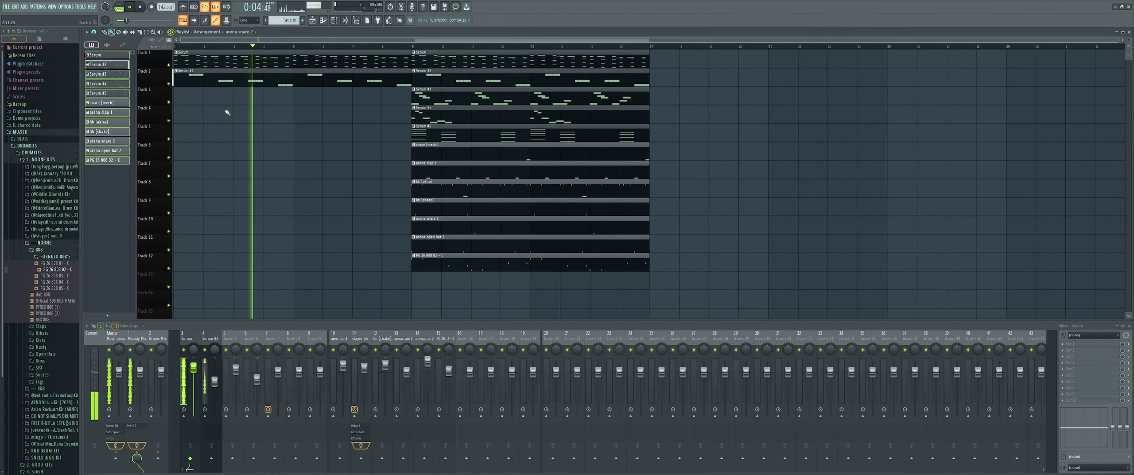
left_click_drag(663, 280, 428, 52, "ctrl")
key("ctrl+b")
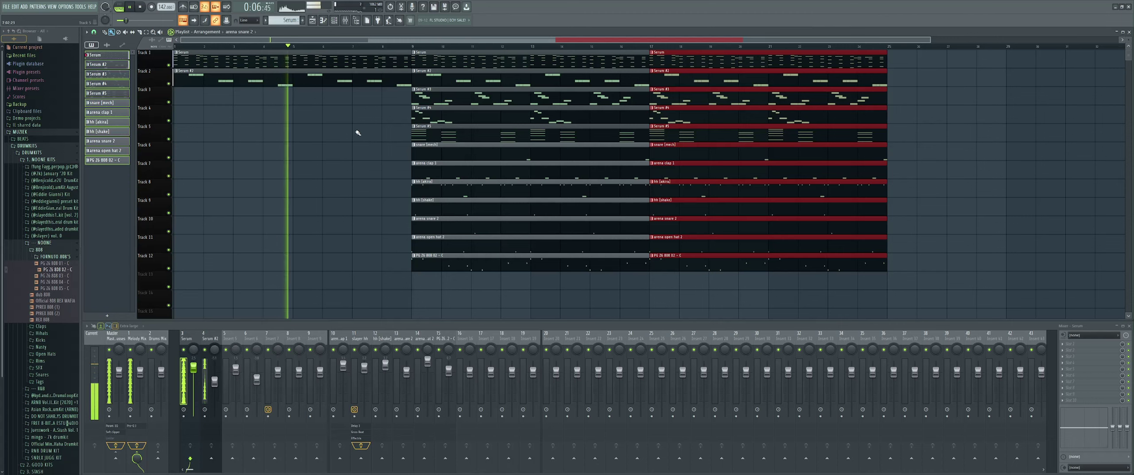
Step: Remove the Serum #3 and Serum #4 clips from bars 9 to 16
scroll(358, 133, "down", 1, "ctrl")
left_click(340, 129, "ctrl")
right_click(388, 100)
right_click(392, 119)
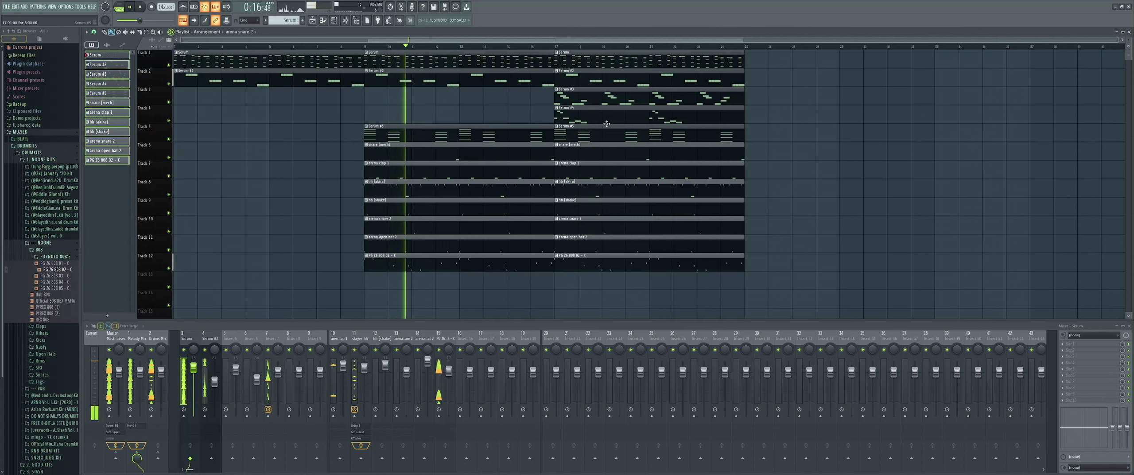
Step: Duplicate the bars 17 to 24 section into bars 25 to 32 and delete the Serum #4 clip at bar 17
left_click_drag(758, 289, 555, 50)
key("ctrl+b")
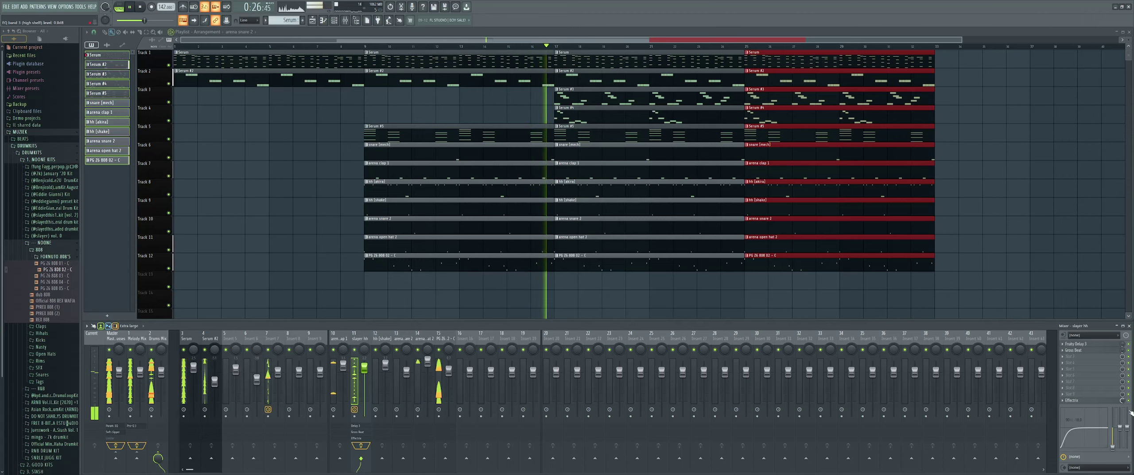
right_click(598, 115)
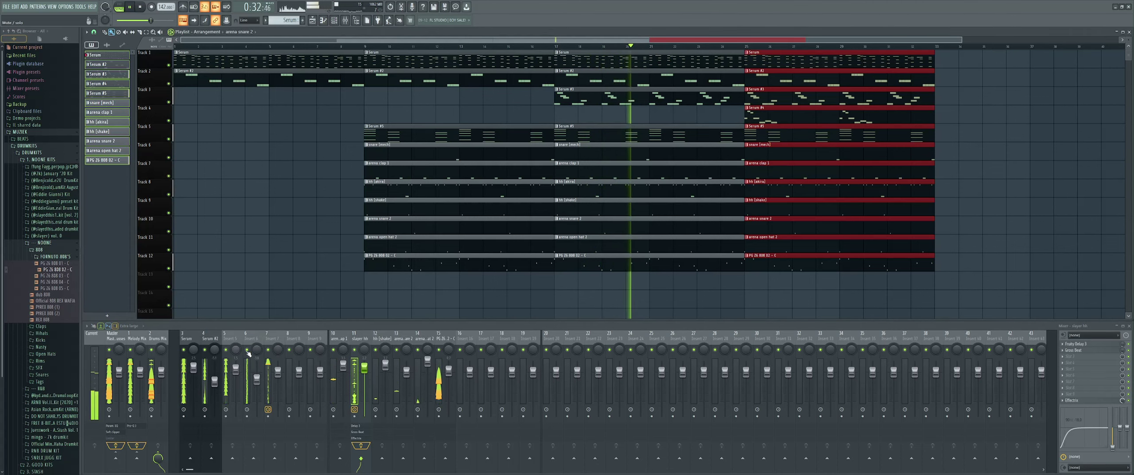
key("ctrl+d")
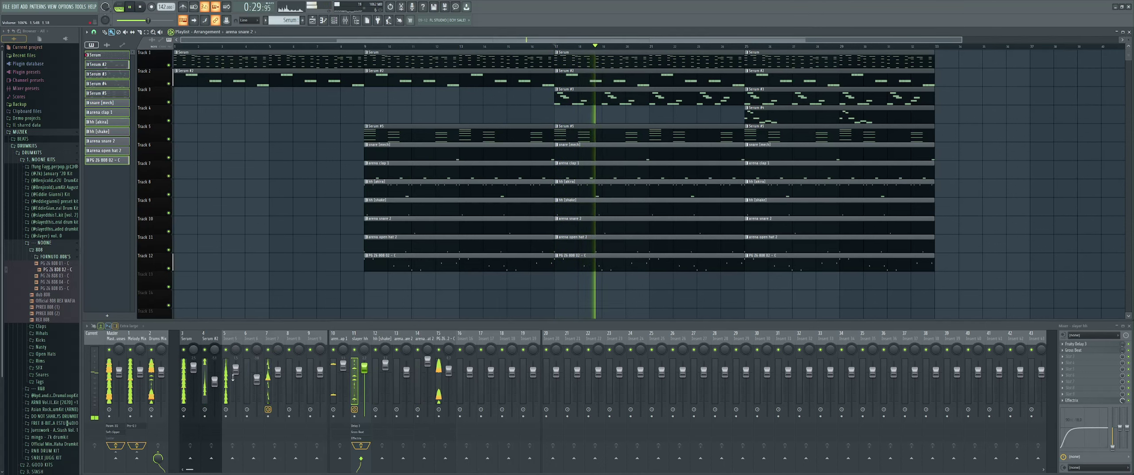
Step: Listen to mixer insert 5 in solo, then restore the full mix
right_click(226, 349)
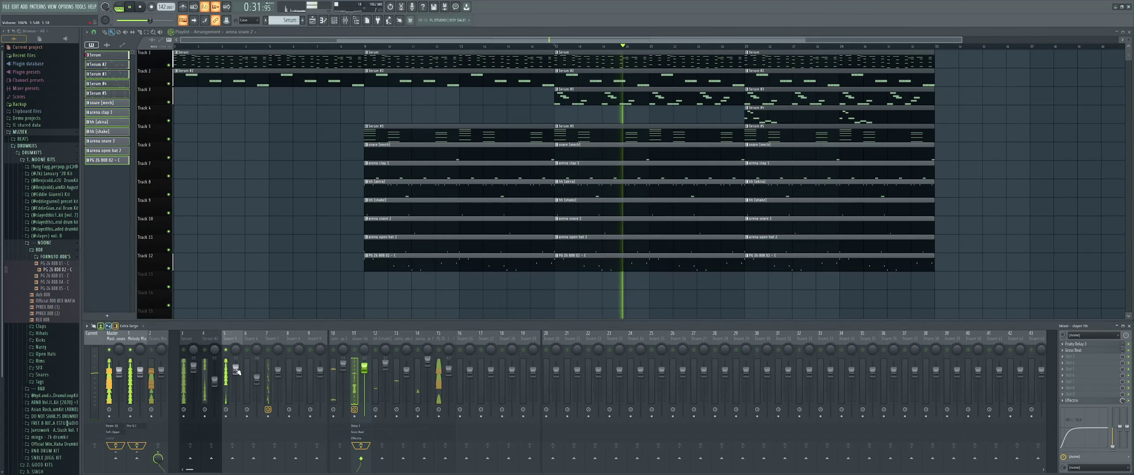
right_click(227, 349)
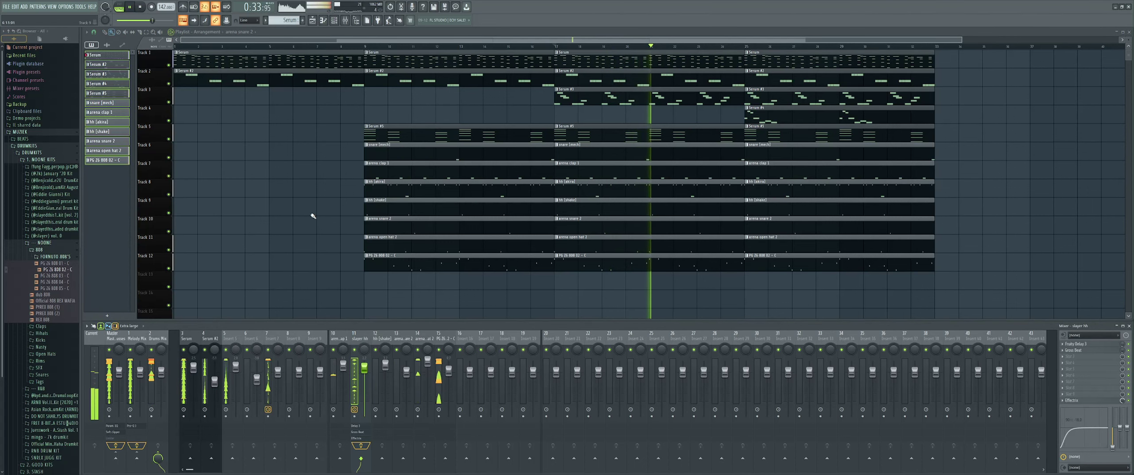
Step: Remove the 808 clip from bars 25 to 32 and copy the bars 9 to 16 section to bar 33
scroll(373, 202, "down", 2, "ctrl")
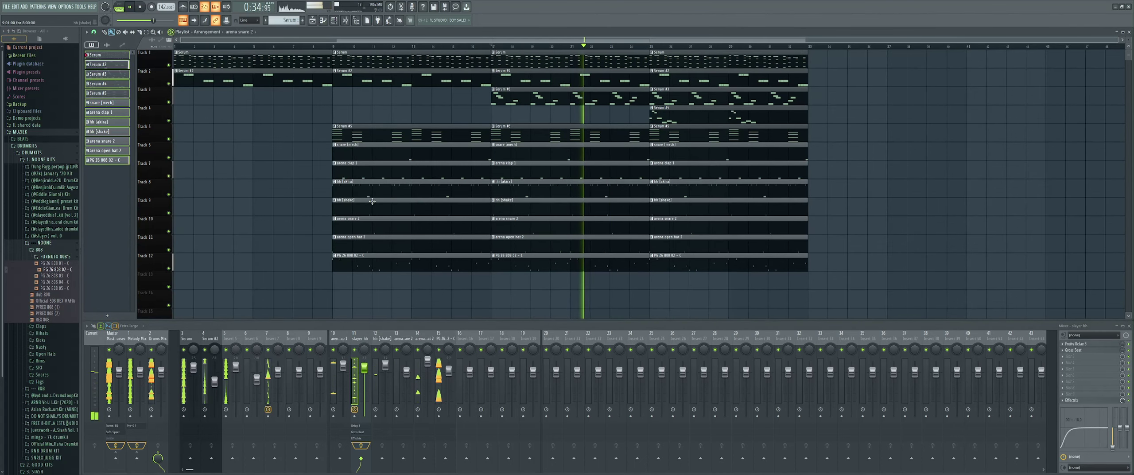
right_click(702, 262)
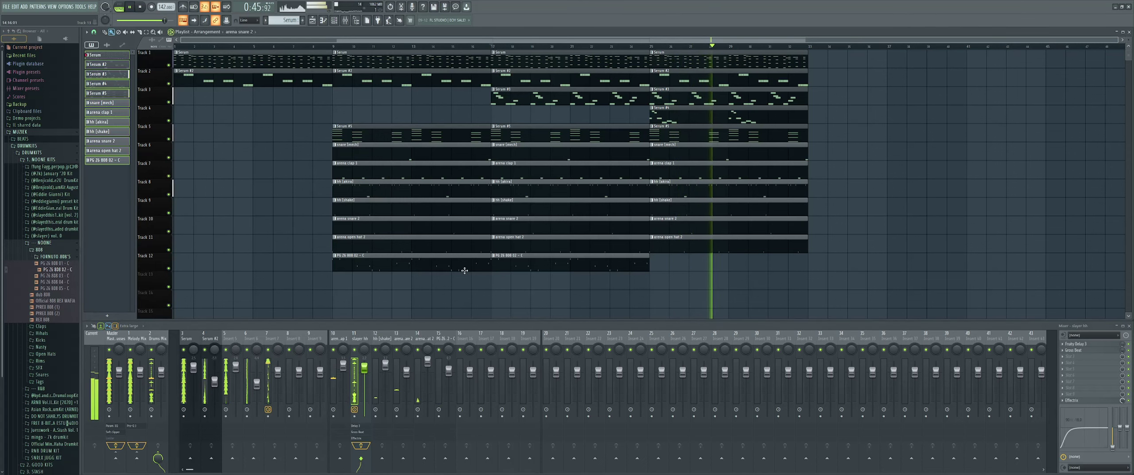
left_click_drag(488, 306, 883, 67)
key("ctrl+d")
Step: Cut the drum clips on tracks 6 to 11 out of bar 32
left_click_drag(695, 271, 701, 155)
right_click(900, 153)
Step: Duplicate the bars 33 to 40 section into bars 41 to 48 and add a Serum #3 clip at bar 41
left_click_drag(852, 271, 718, 47)
key("ctrl+b")
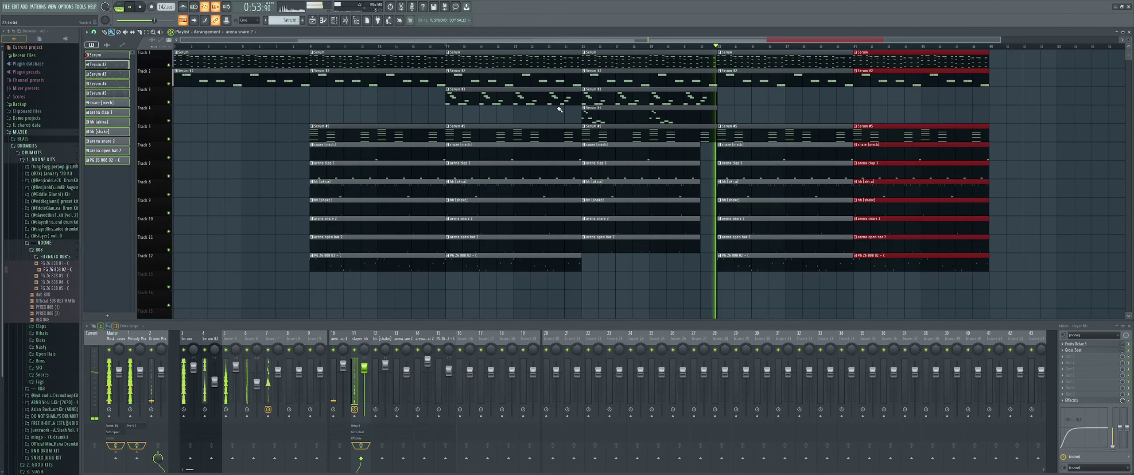
left_click(670, 99)
left_click(864, 97)
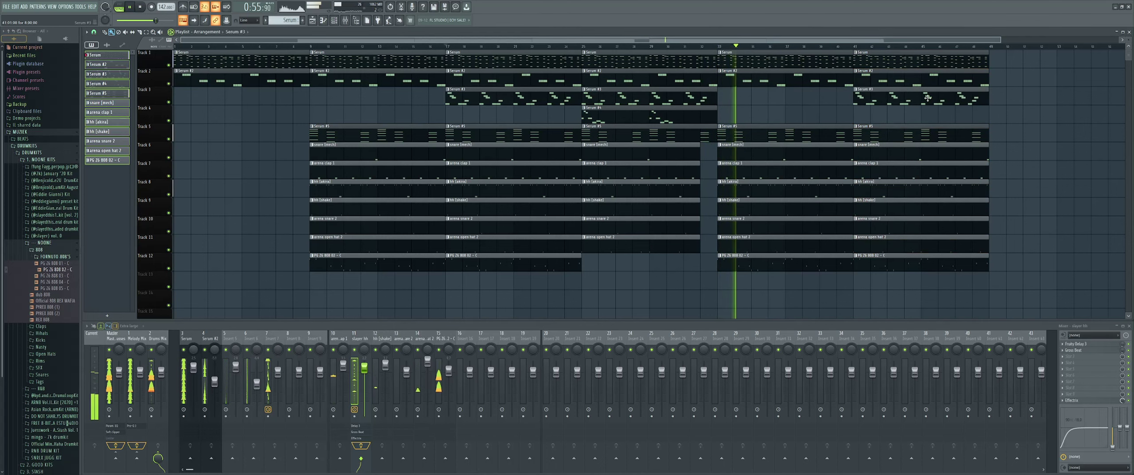
Step: Duplicate the bars 41 to 48 section into bars 49 to 56
scroll(884, 199, "down", 1)
left_click_drag(866, 296, 799, 59)
key("ctrl+b")
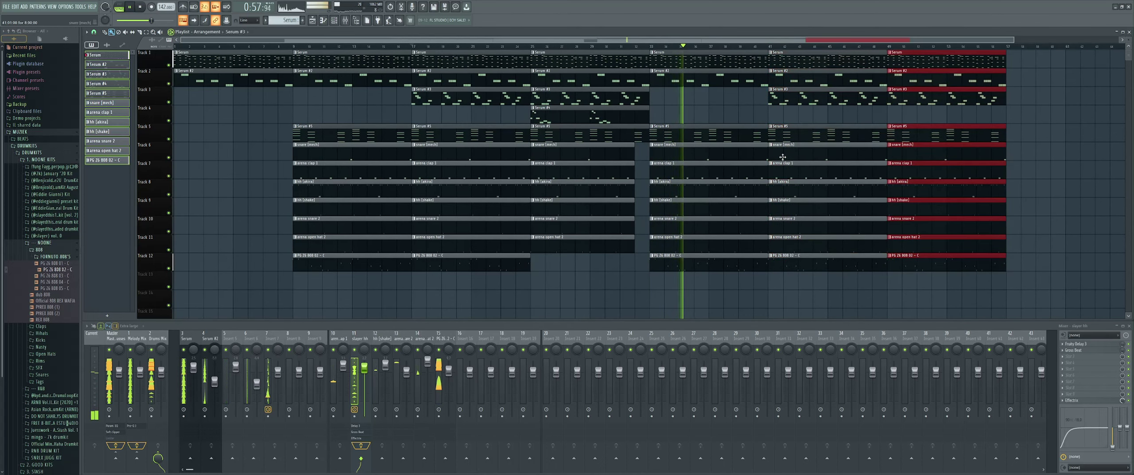
Step: Cut the clips on tracks 5 to 12 out of bar 40 and clear the selection
scroll(782, 157, "down", 1)
left_click_drag(688, 262, 686, 126)
key("ctrl+d")
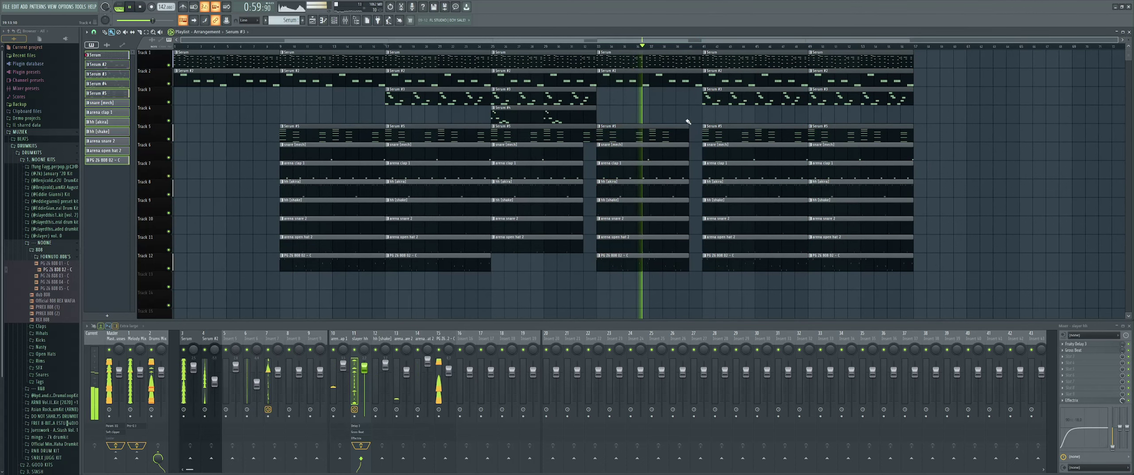
Step: Reposition the 808 clip at bar 33 on track 12 and extend it to fill bars 33 to 40
left_click_drag(641, 263, 634, 282)
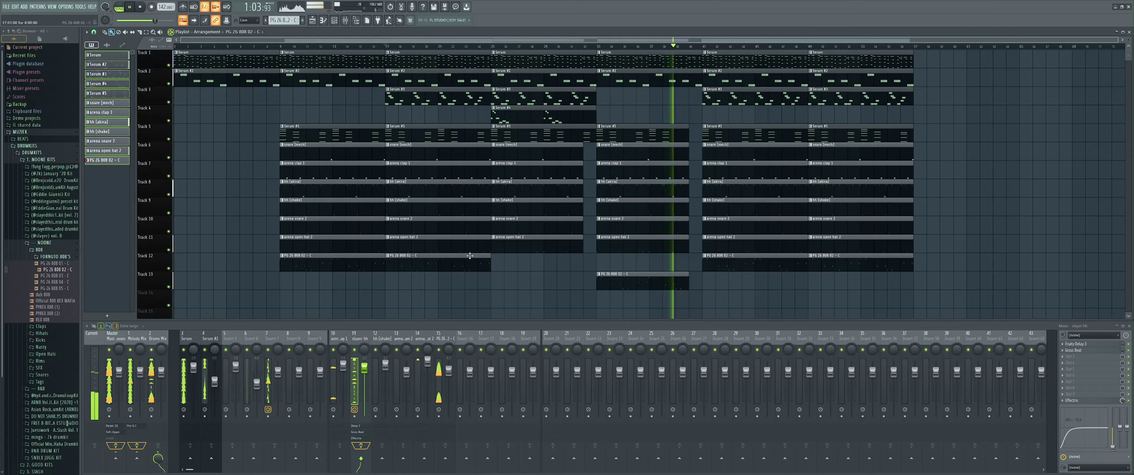
left_click_drag(640, 273, 641, 254)
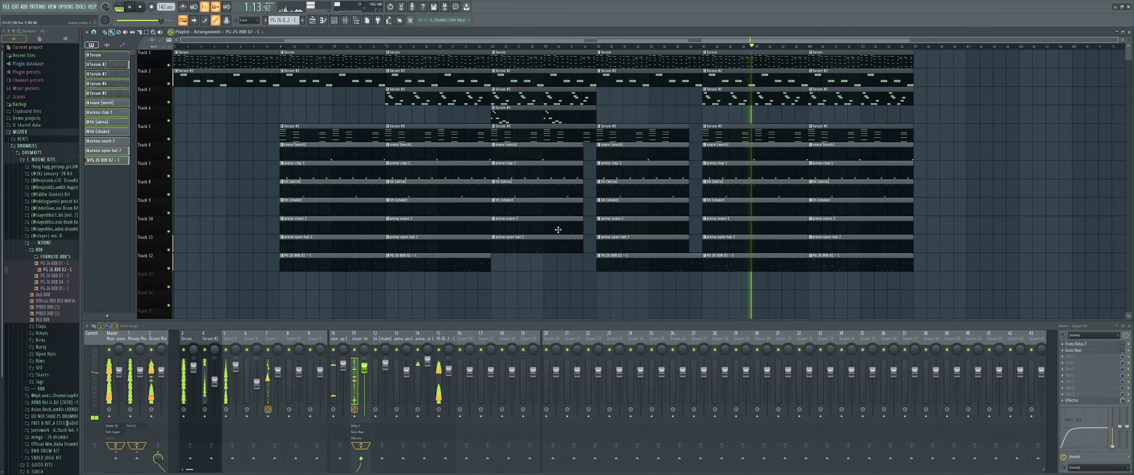
Step: Duplicate the two sections in bars 41 to 56 into bars 57 to 72
left_click_drag(905, 306, 713, 46, "ctrl")
key("ctrl+b")
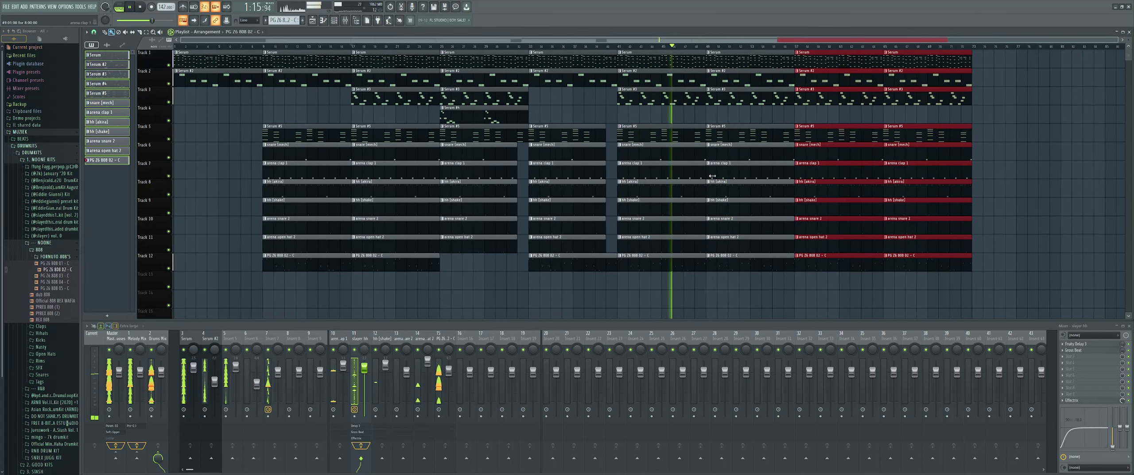
Step: Move the 808 clips at bars 49 and 33 to track 13, and add Serum #4 clips across bars 57 to 72
left_click_drag(725, 261, 724, 280)
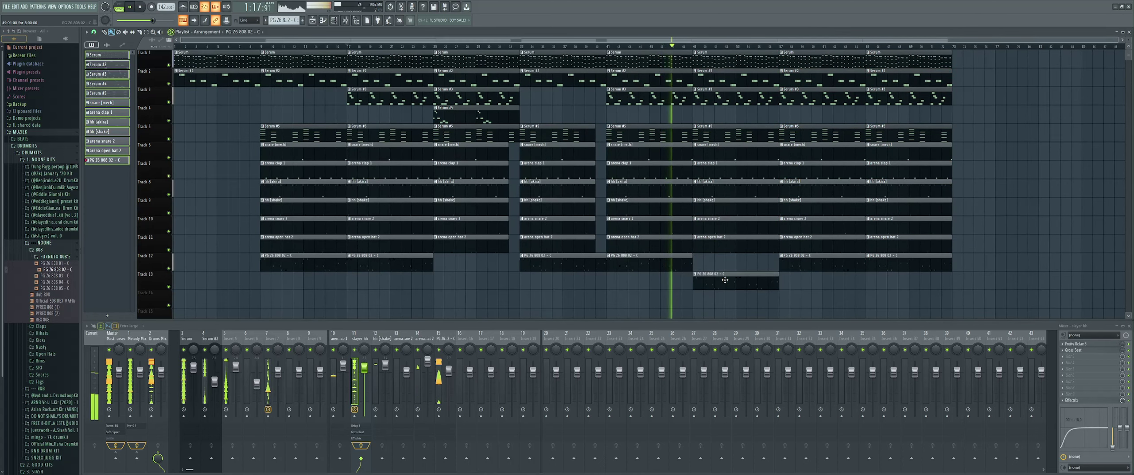
left_click_drag(468, 117, 894, 133)
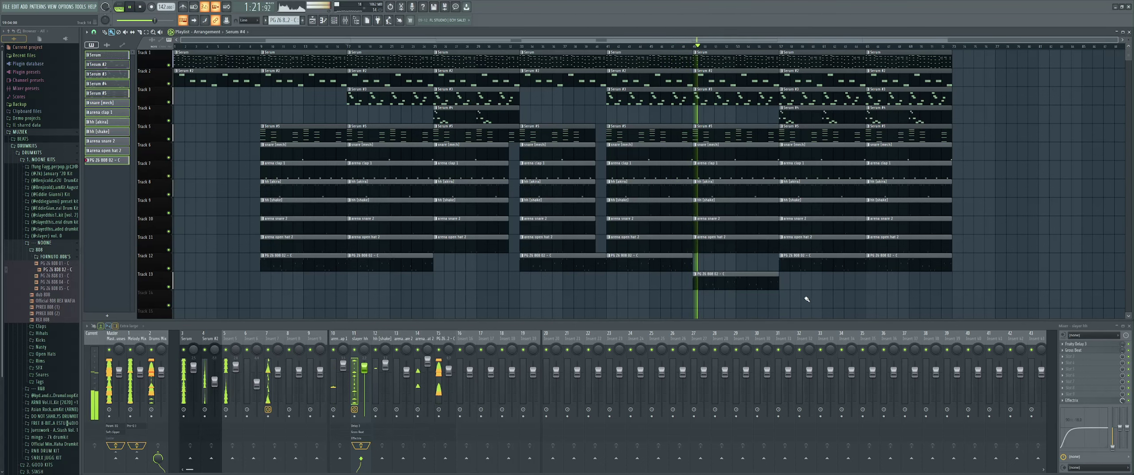
left_click_drag(567, 272, 568, 282)
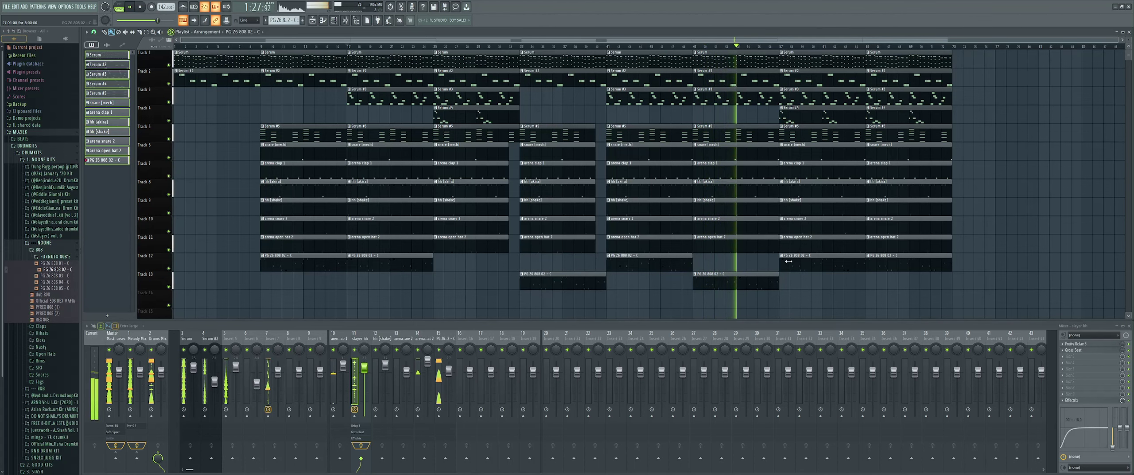
Step: Trim the last bar off the drum clips on tracks 6 to 11 in bars 49 to 56
scroll(779, 261, "up", 2)
left_click_drag(774, 271, 767, 152)
left_click_drag(775, 182, 757, 187)
scroll(775, 195, "down", 2)
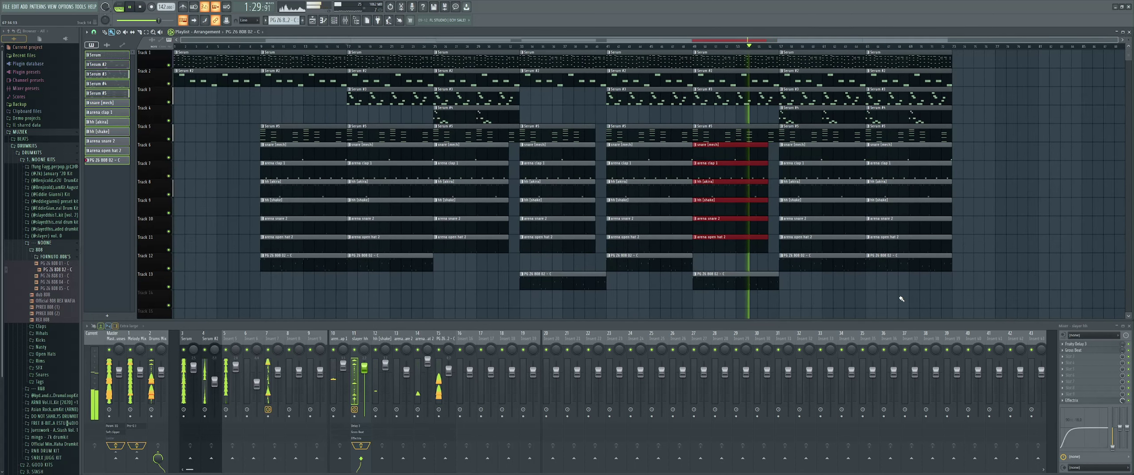
left_click(901, 298, "ctrl")
Step: Trim the last bar off the Serum #3 clip in bars 49 to 56 and review the arrangement
scroll(784, 186, "up", 3)
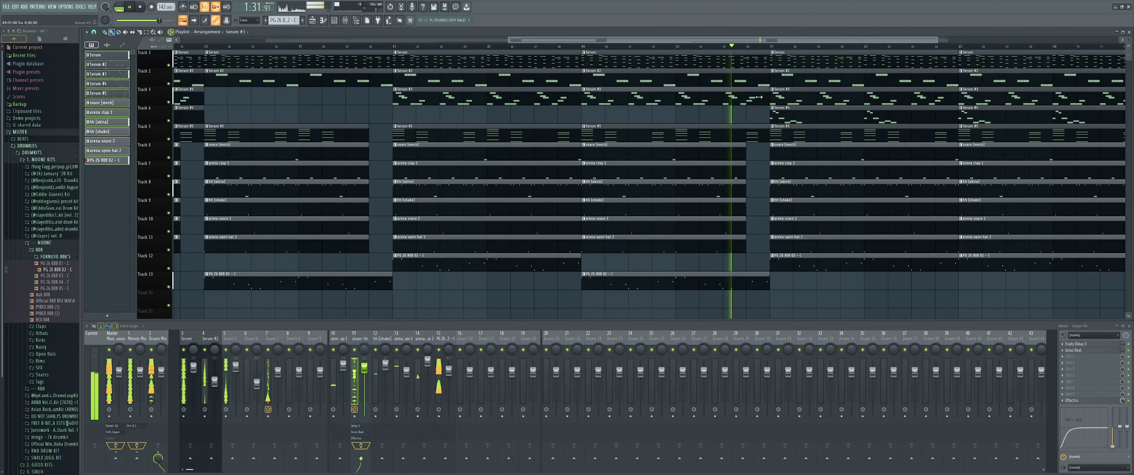
scroll(975, 201, "down", 4)
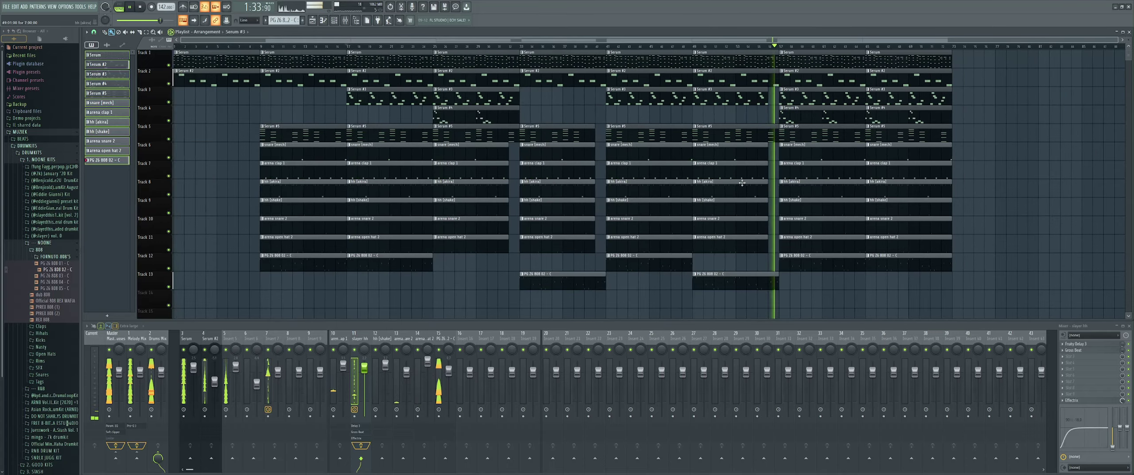
scroll(951, 253, "up", 2)
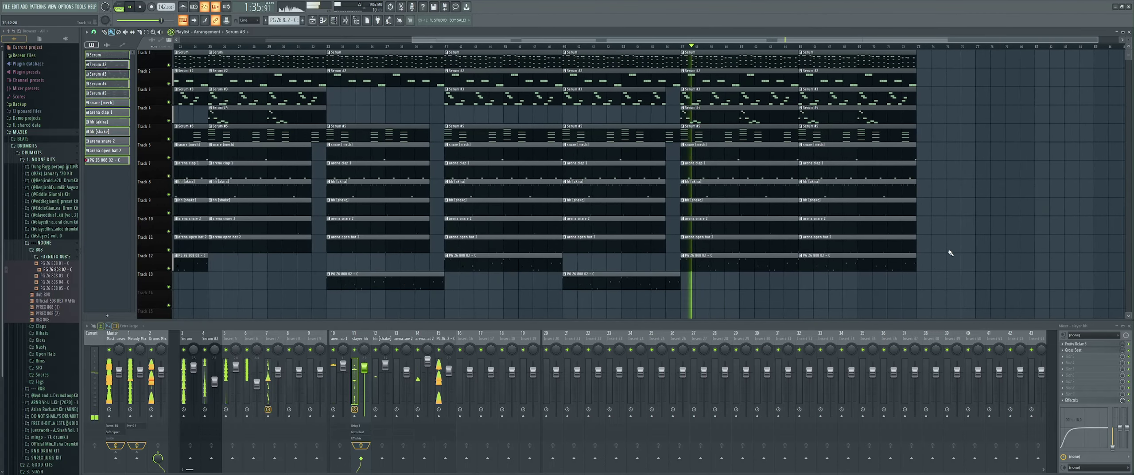
scroll(946, 252, "down", 2)
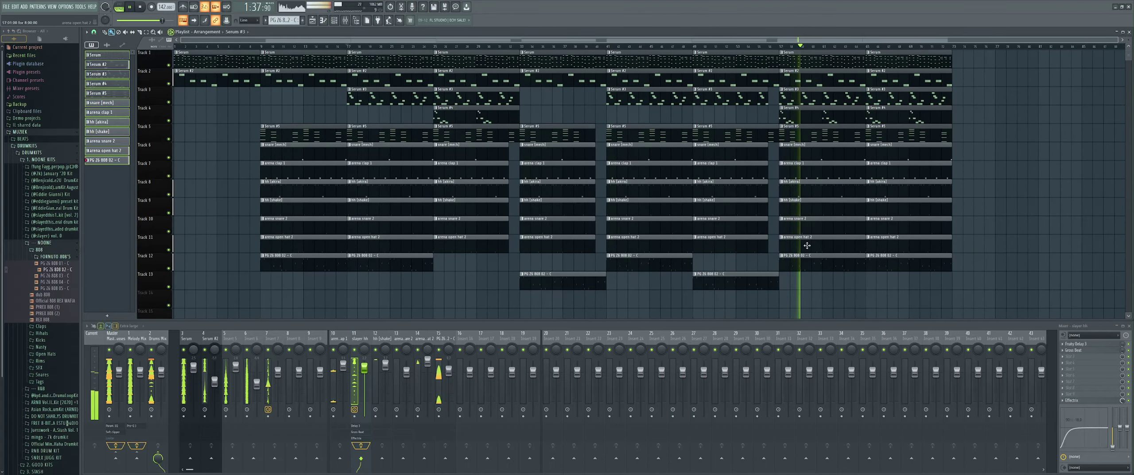
Step: Extend the Serum and Serum #2 clips on tracks 1 and 2 across bars 73 to 88
left_click_drag(308, 134, 287, 60)
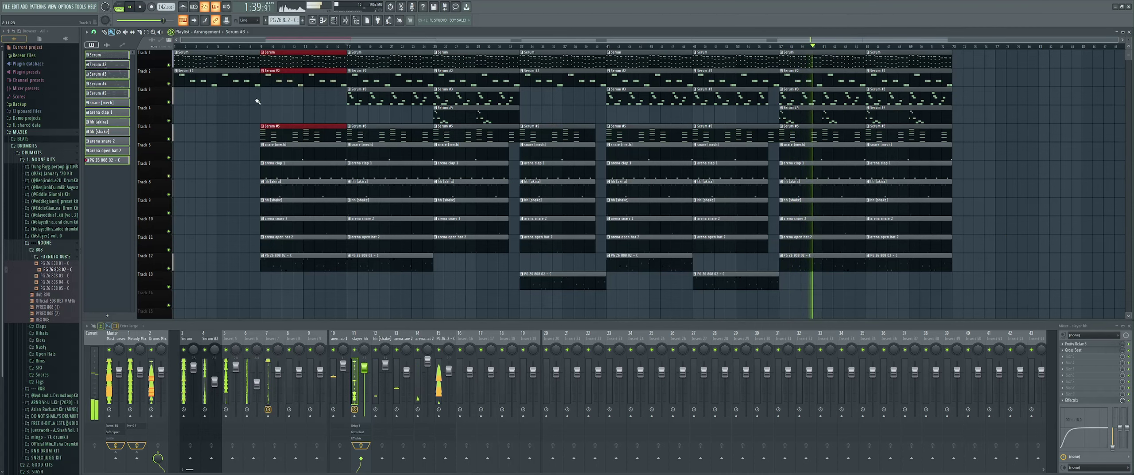
left_click_drag(245, 101, 1003, 70)
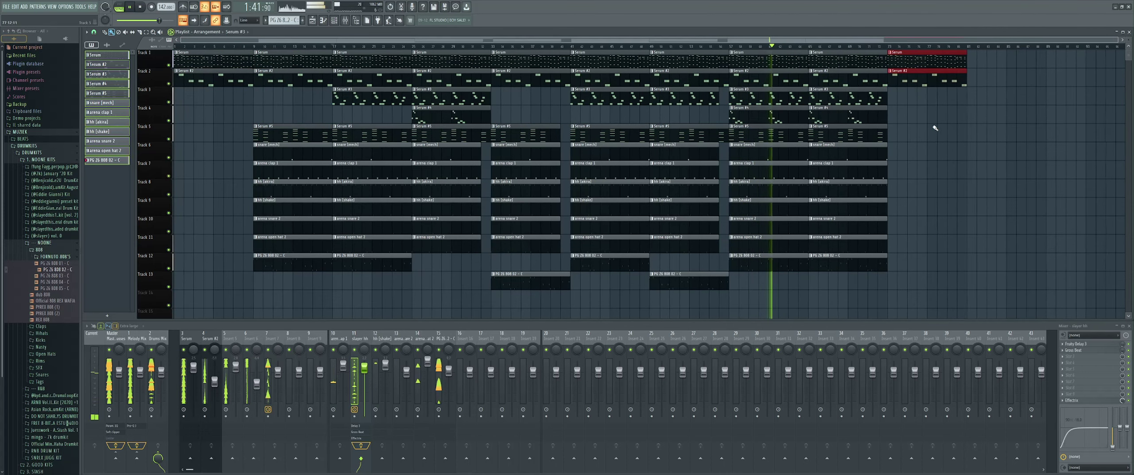
right_click(947, 138)
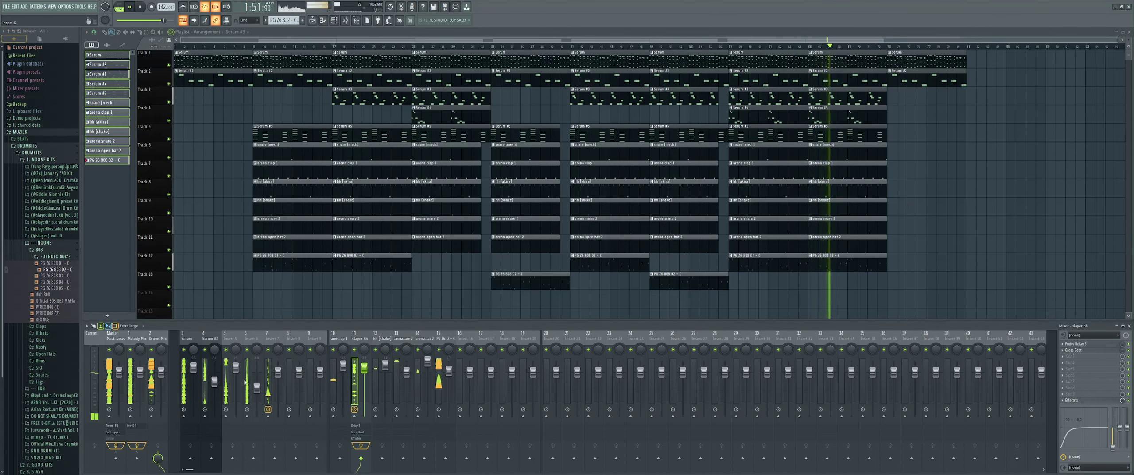
left_click(256, 386)
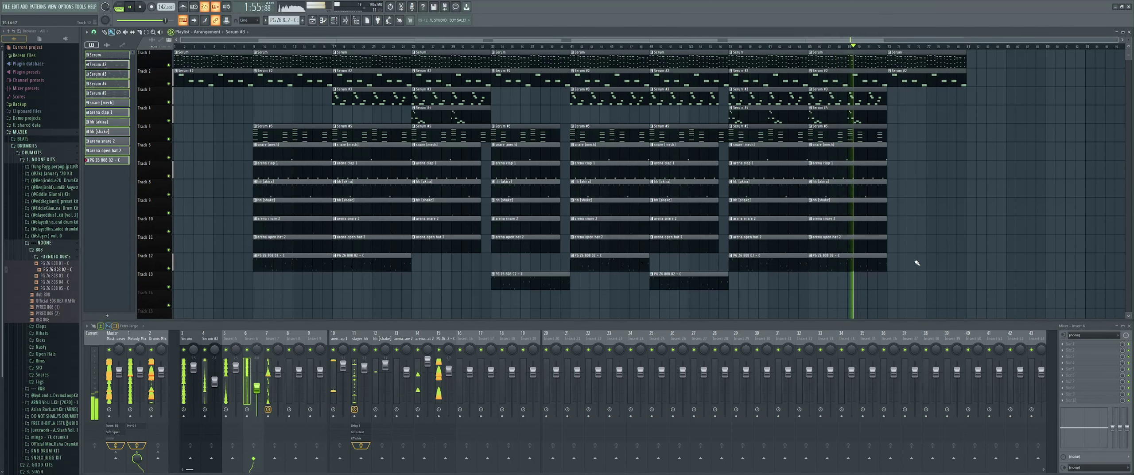
scroll(939, 239, "up", 1)
scroll(940, 239, "down", 1)
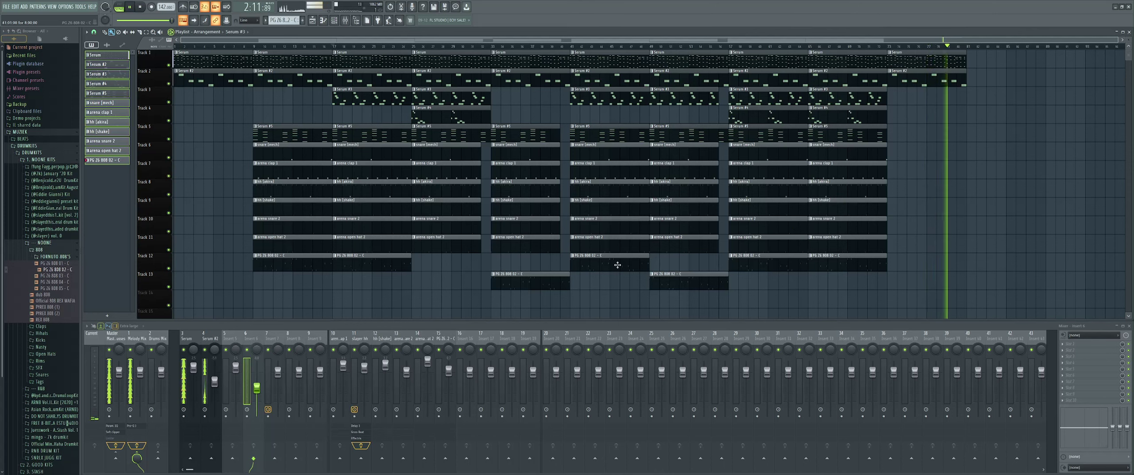
left_click_drag(981, 115, 931, 60)
key("ctrl+b")
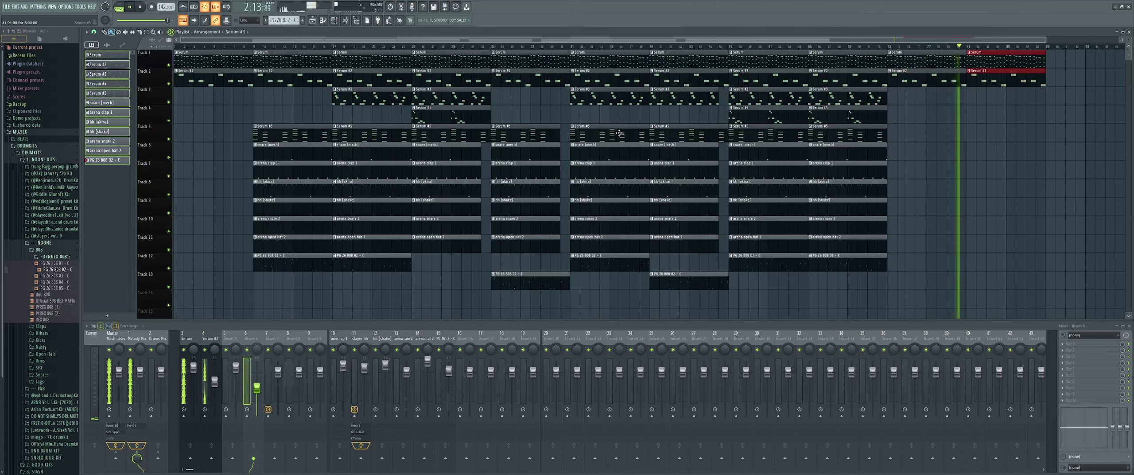
Step: Copy the clips on tracks 5 to 12 from bars 41 to 48 into bars 81 to 88
left_click_drag(610, 132, 601, 266)
left_click_drag(606, 156, 1000, 155)
key("ctrl+d")
Step: Delete the copied clips on tracks 5 to 12 in bars 81 to 88, leaving only the arena clap 1 clip
right_click(990, 188)
right_click(994, 206)
right_click(996, 225)
right_click(1000, 244)
right_click(1002, 263)
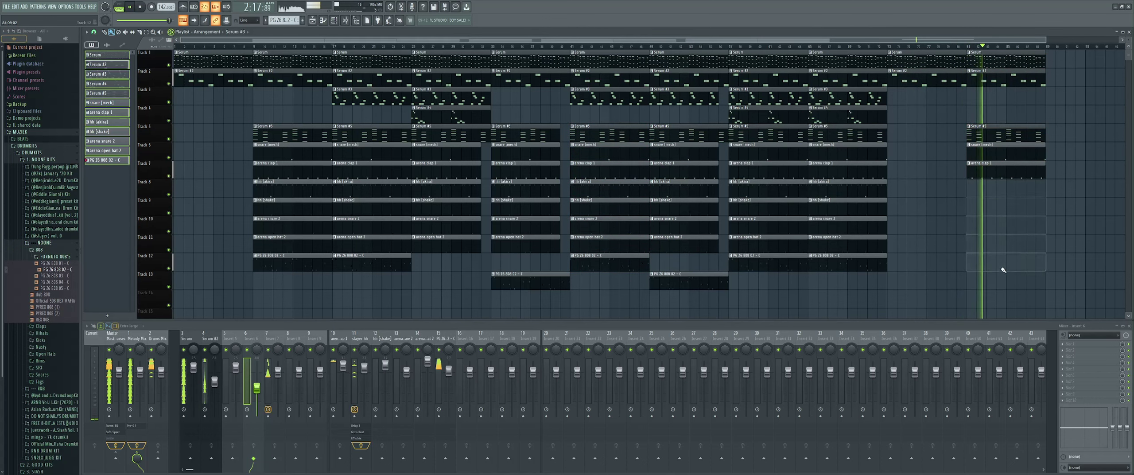
right_click(995, 155)
scroll(996, 155, "down", 1)
right_click(974, 133)
scroll(1007, 164, "down", 1)
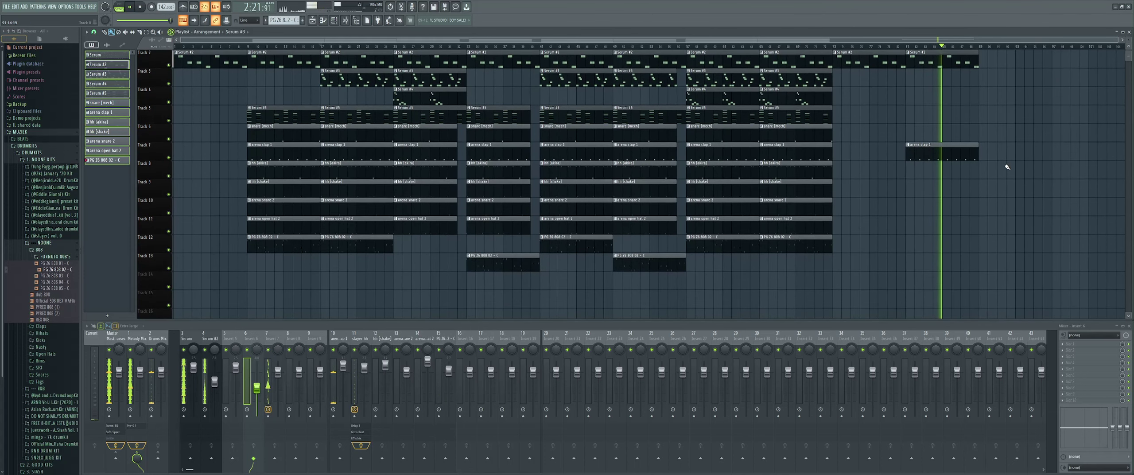
scroll(1005, 154, "up", 1)
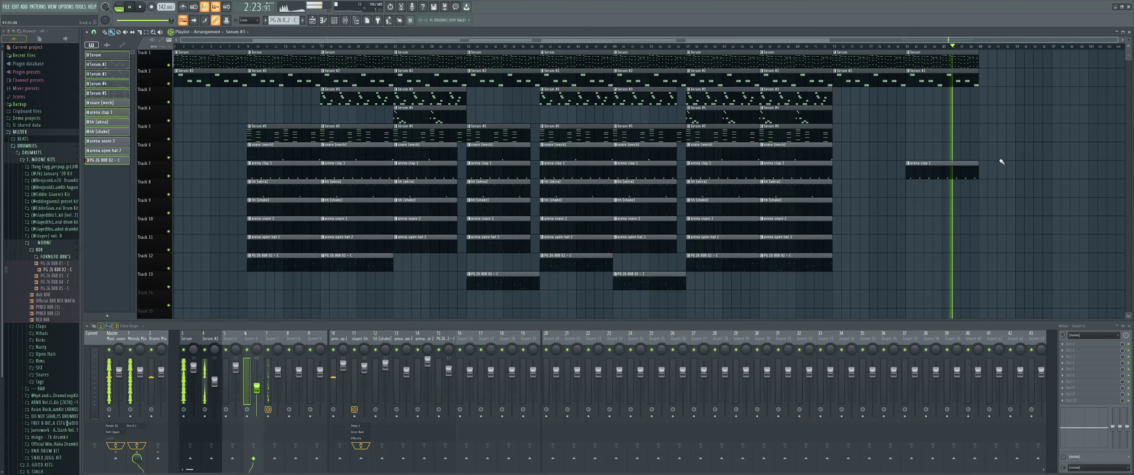
Step: Load a C6 Stereo compressor on the Melody Mix mixer track below its equalizer
left_click(151, 385)
left_click(131, 384)
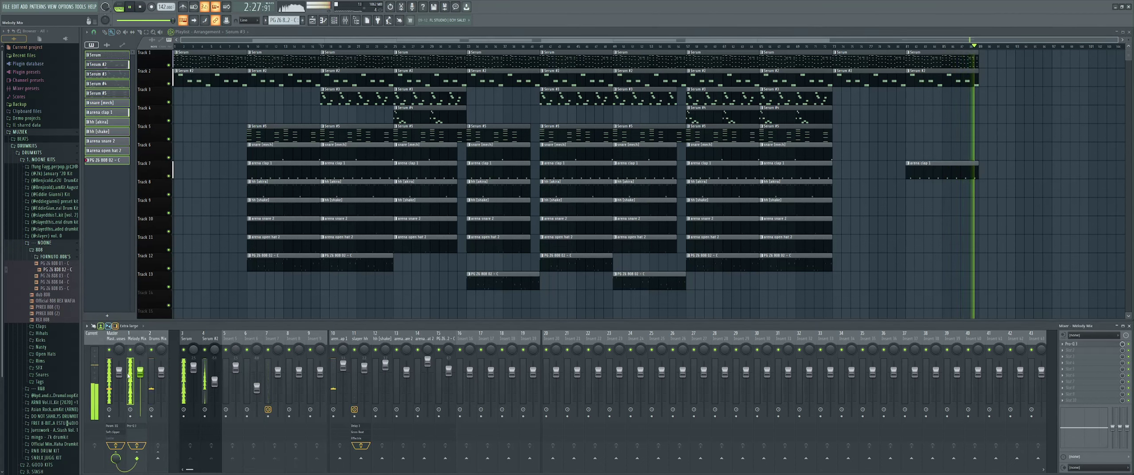
left_click(1072, 353)
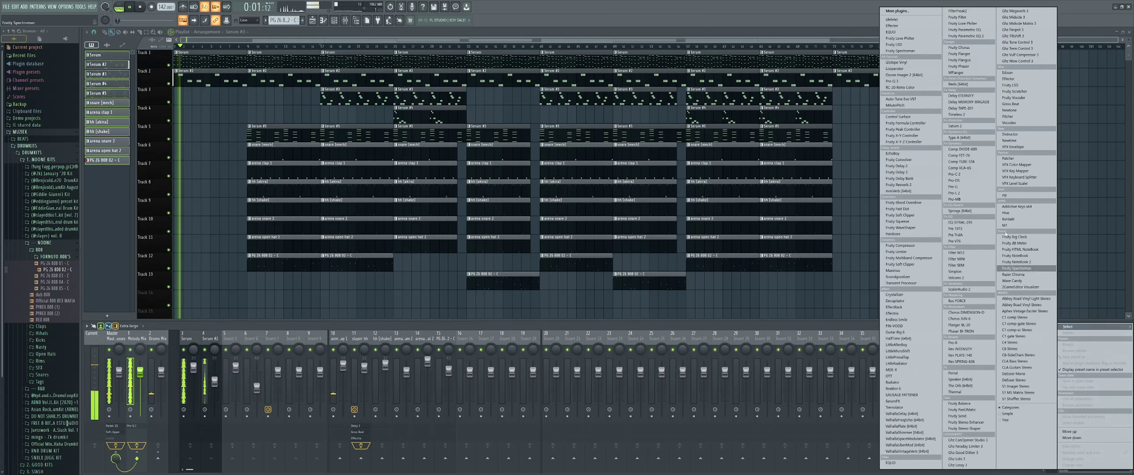
left_click(1031, 349)
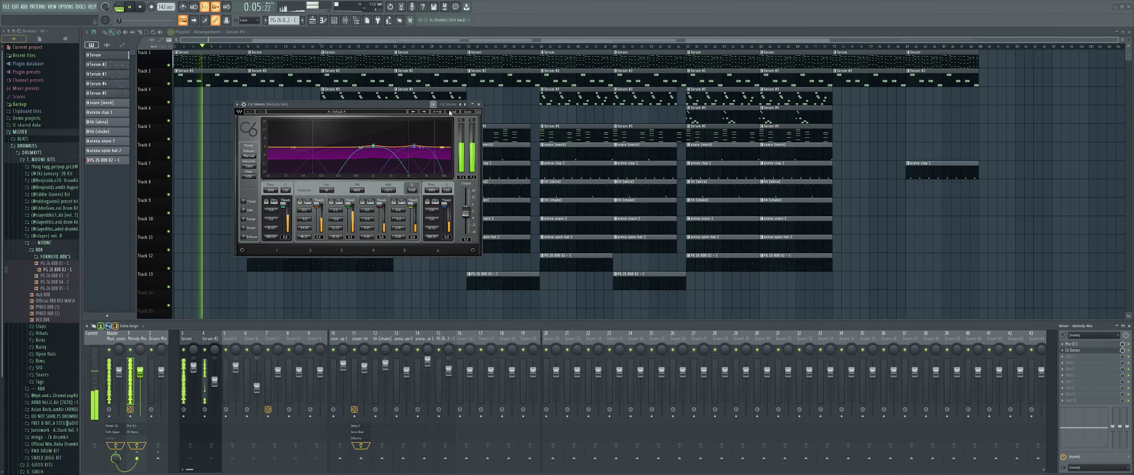
Step: Load a preset from C6's Mastering category, raise its output slightly and close the plugin
left_click(451, 112)
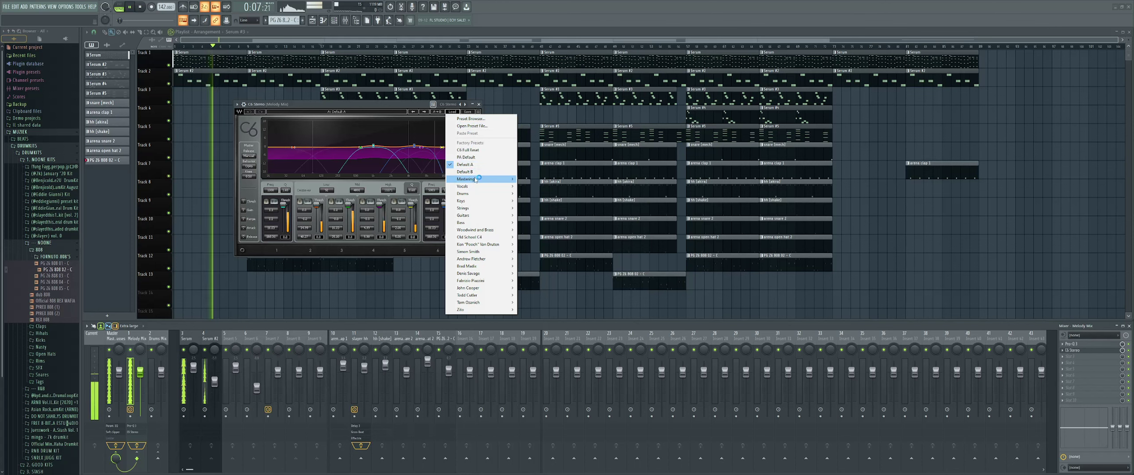
mouse_move(476, 179)
left_click(533, 194)
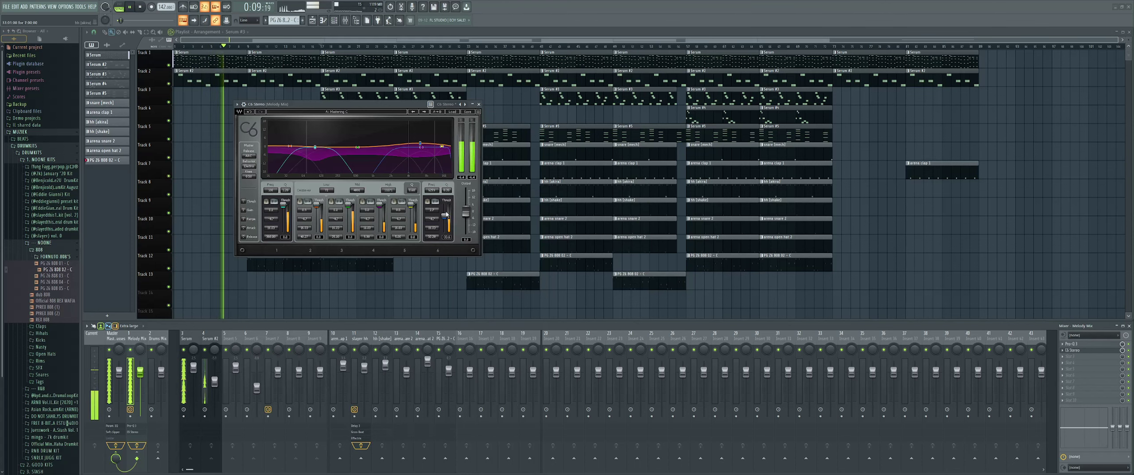
left_click_drag(466, 213, 465, 209)
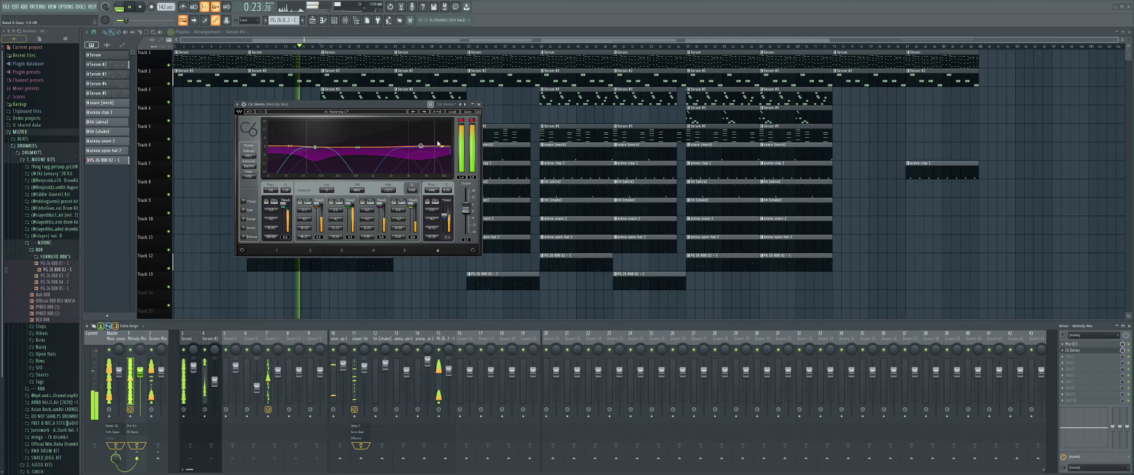
left_click(479, 104)
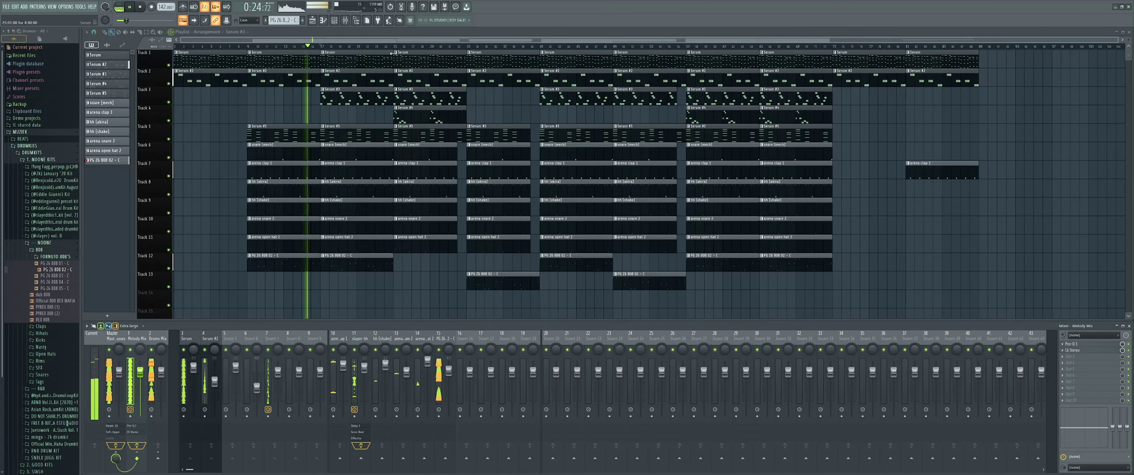
Step: Lower the noise oscillator's level slightly in the first Serum channel and close the synth and channel rack
left_click(334, 22)
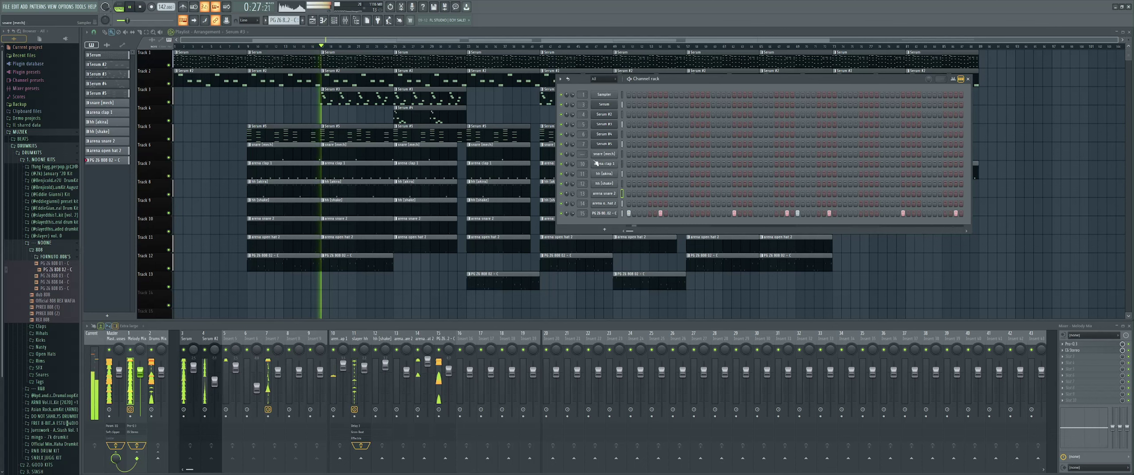
left_click(614, 113)
left_click(614, 113)
left_click(609, 104)
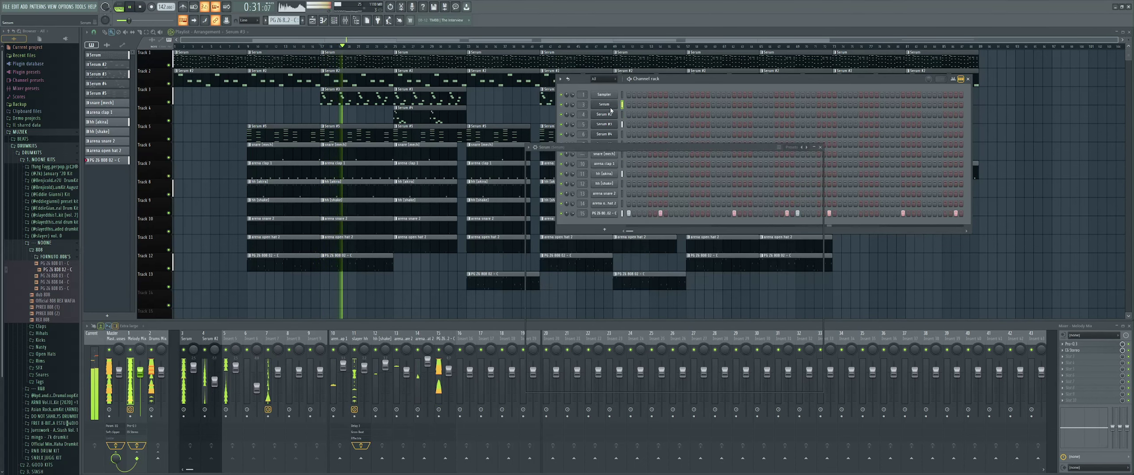
left_click_drag(567, 260, 566, 265)
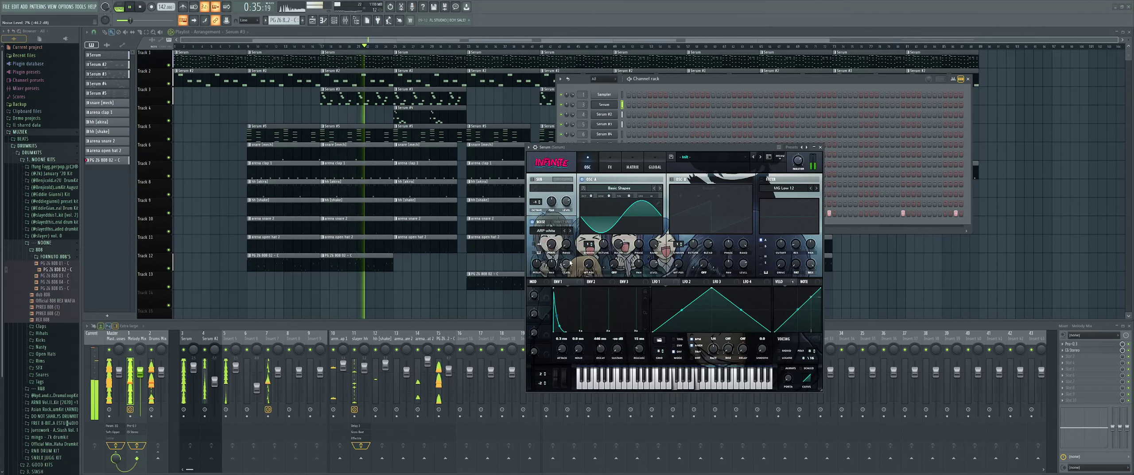
left_click(820, 147)
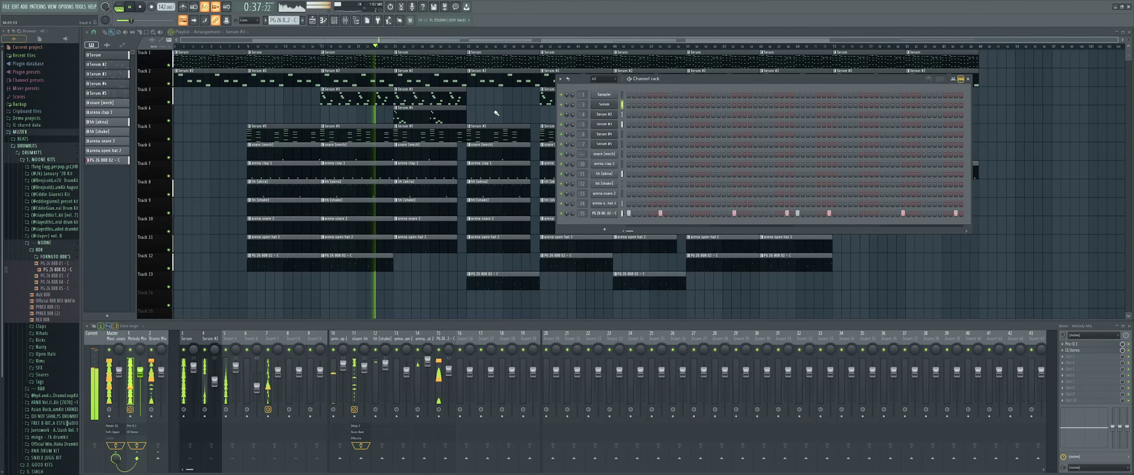
key("F6")
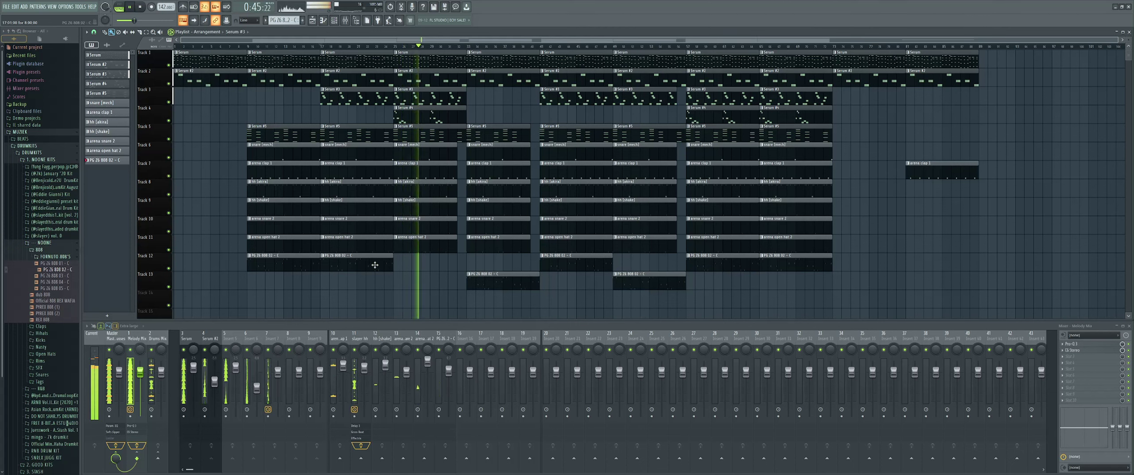
Step: Duplicate the Serum #3 and Serum #4 clips from bars 25 to 32 into bars 33 to 40 and review the arrangement
left_click_drag(472, 122, 433, 96)
key("ctrl+b")
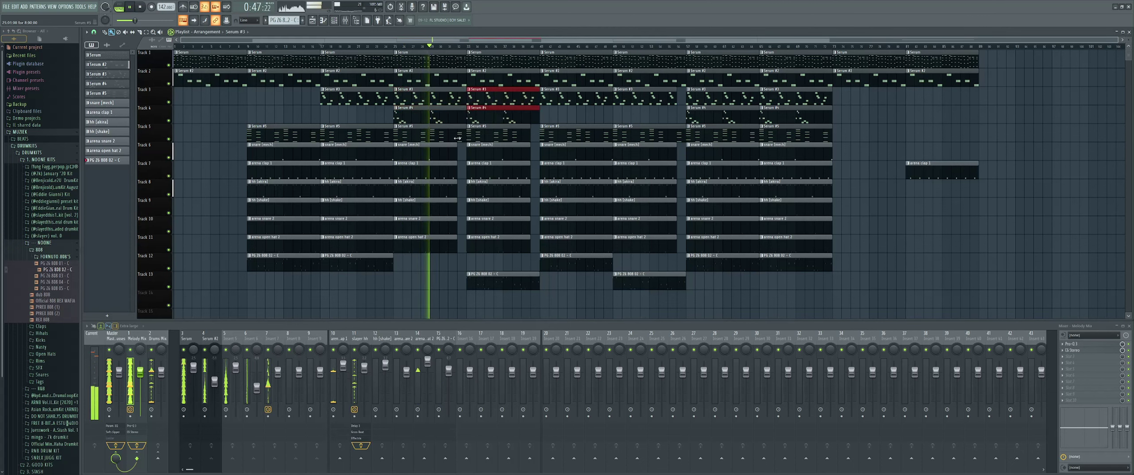
key("ctrl+d")
scroll(440, 262, "up", 2)
scroll(442, 264, "down", 3)
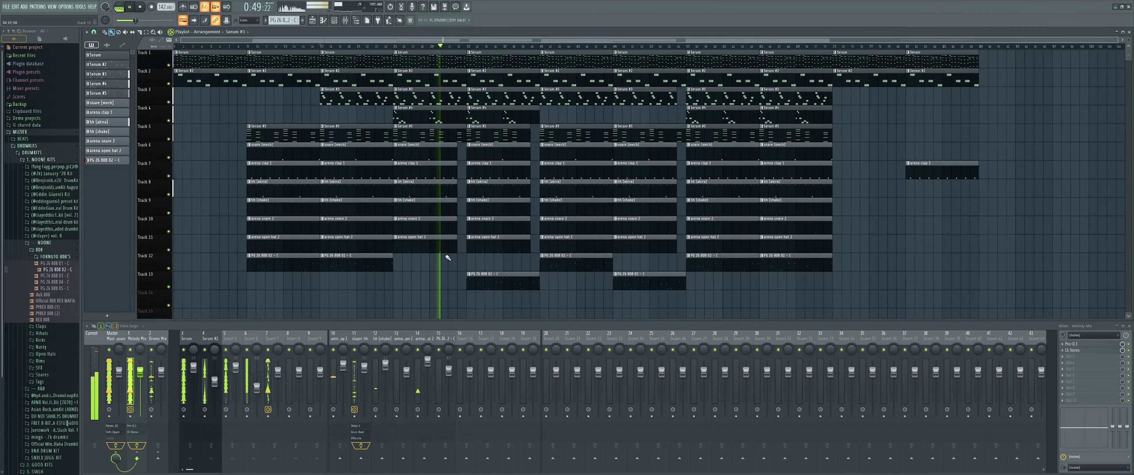
scroll(465, 245, "up", 4)
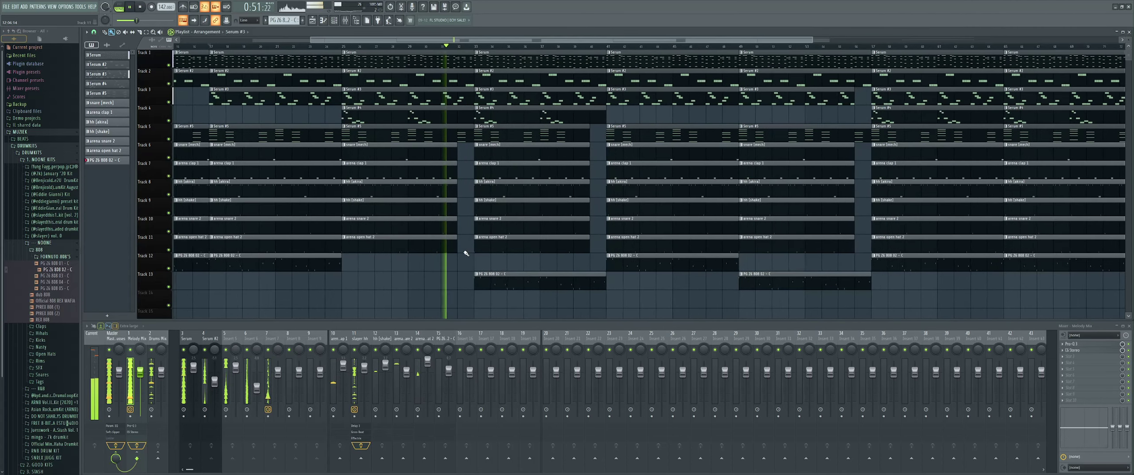
scroll(465, 248, "down", 4)
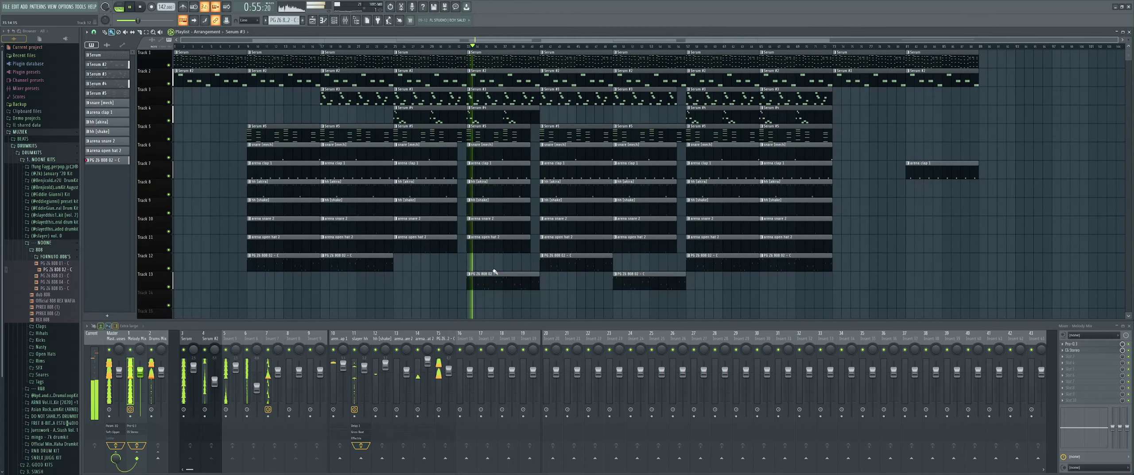
scroll(499, 261, "down", 2)
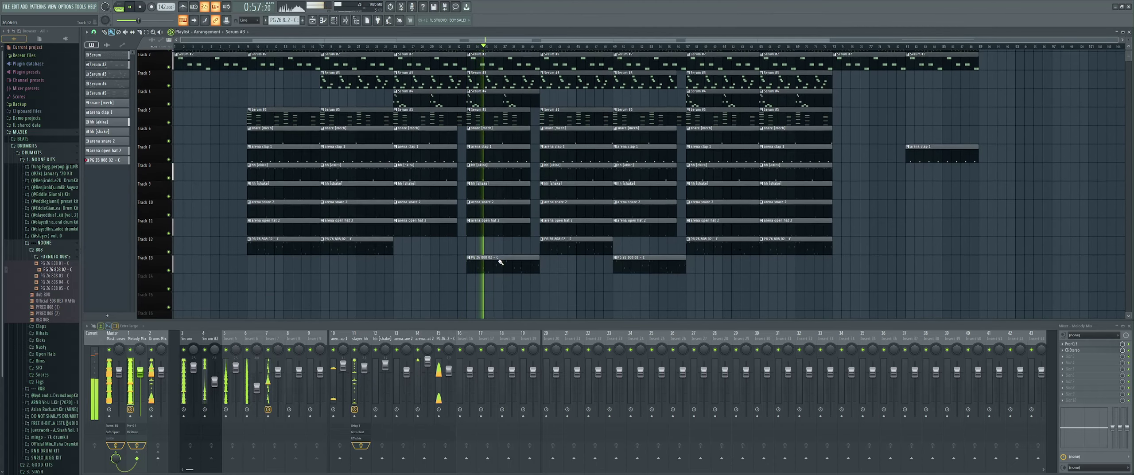
scroll(503, 257, "up", 2)
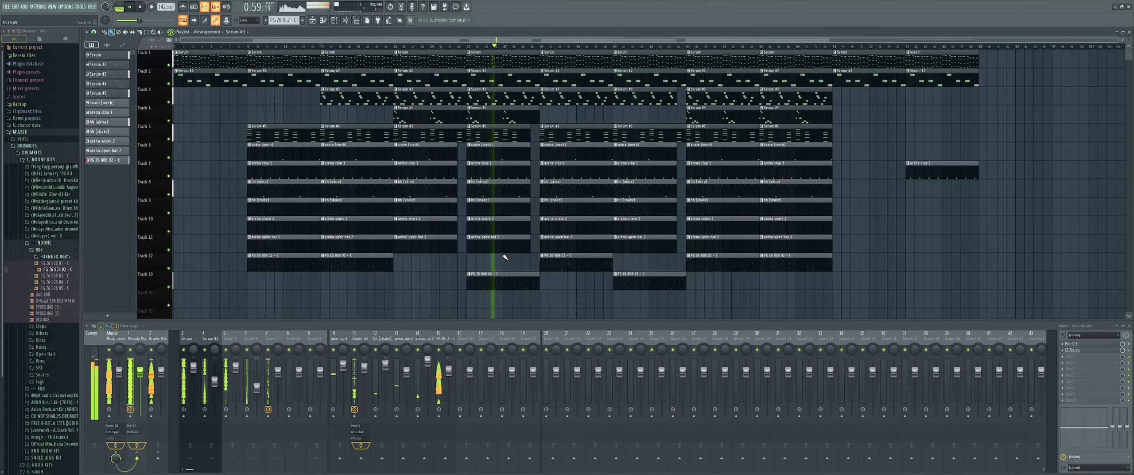
Step: Delete the 808 clip in bars 33 to 40 and move the 808 clip at bar 17 down to track 13
key("space")
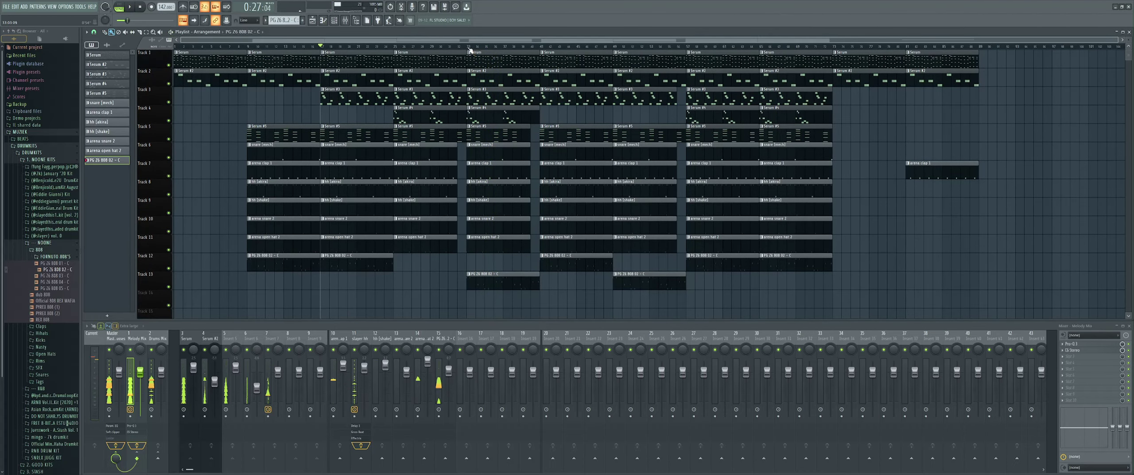
right_click(500, 277)
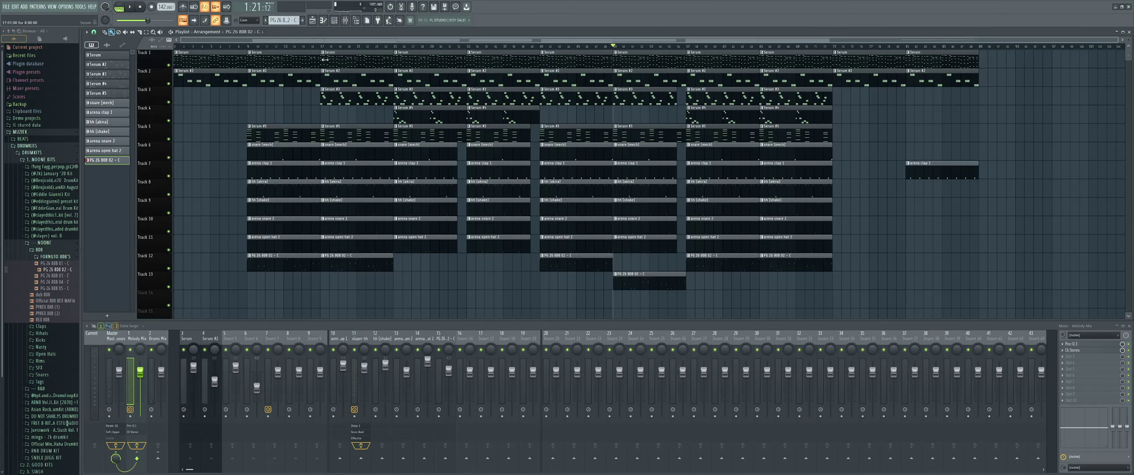
left_click_drag(361, 264, 352, 283)
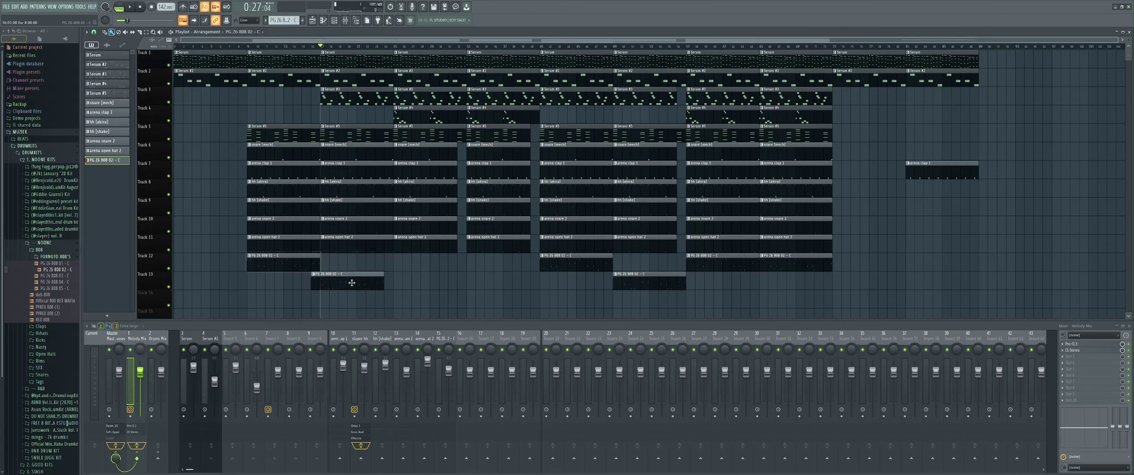
Step: Clone the 808 pattern and use the clone for the track 13 clips at bars 17 and 49
right_click(110, 161)
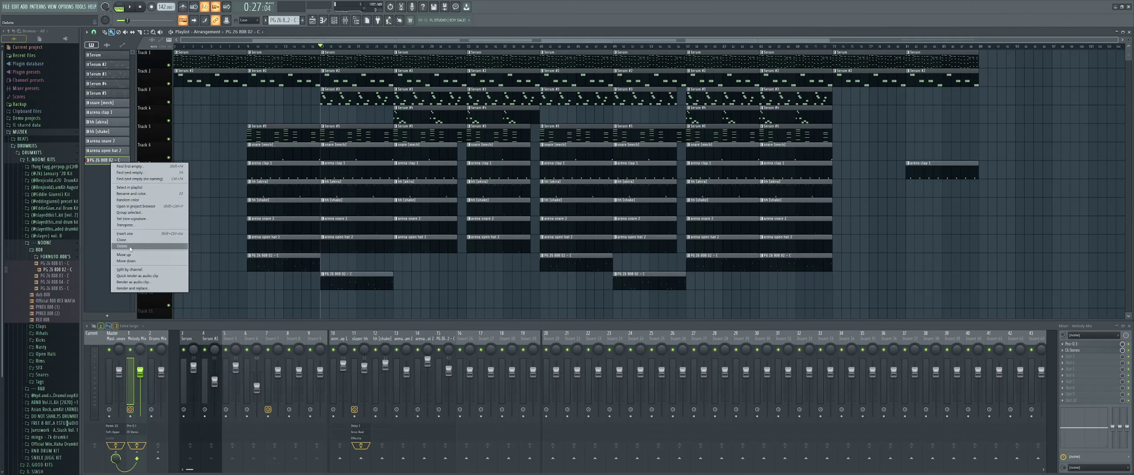
left_click(122, 240)
left_click(355, 282)
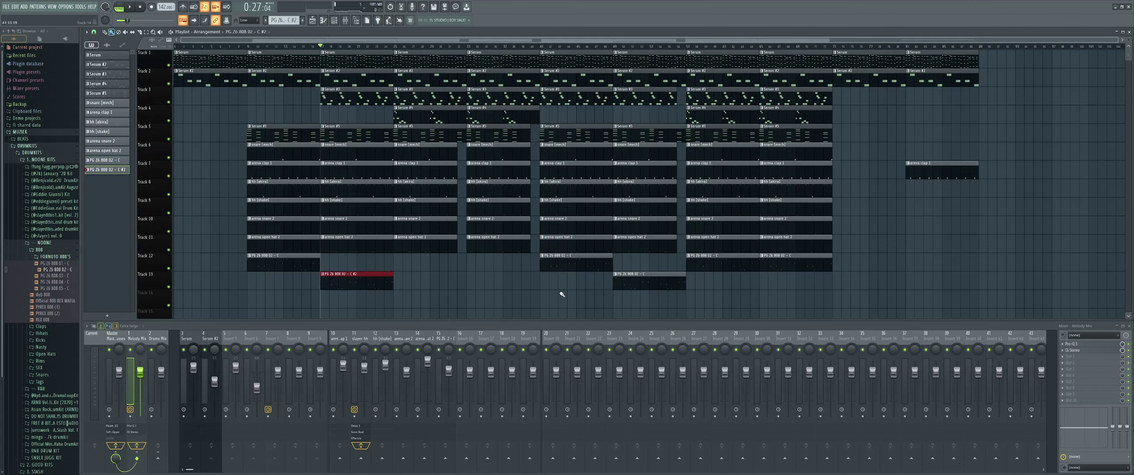
left_click(620, 284)
Step: Open the track 13 808 pattern and copy the Serum melody's notes into its empty Sampler channel as a ghost-note reference
key("space")
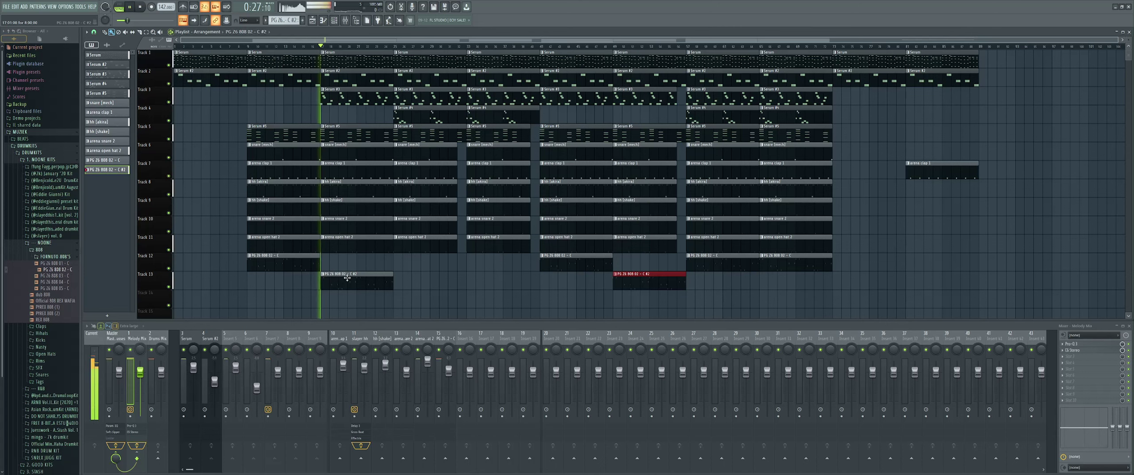
double_click(340, 283)
key("space")
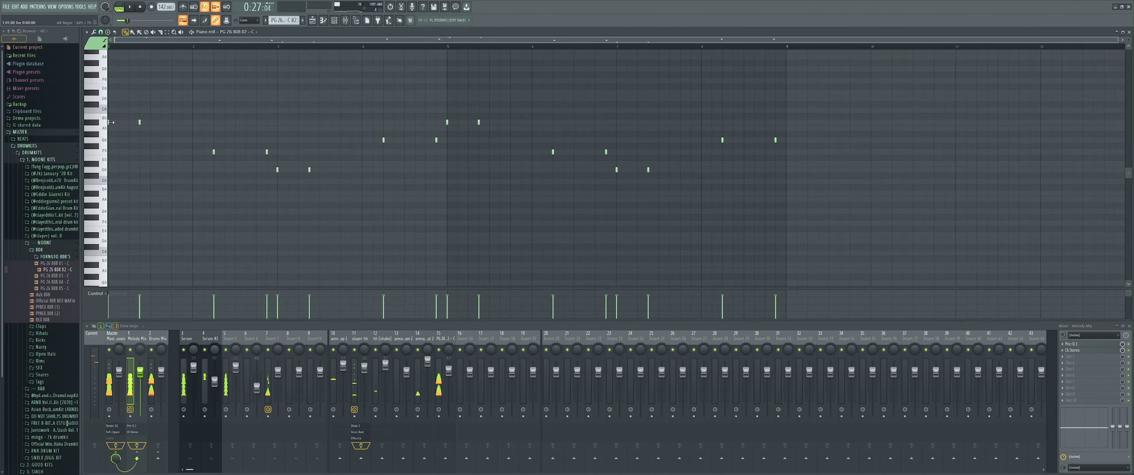
scroll(108, 123, "up", 2)
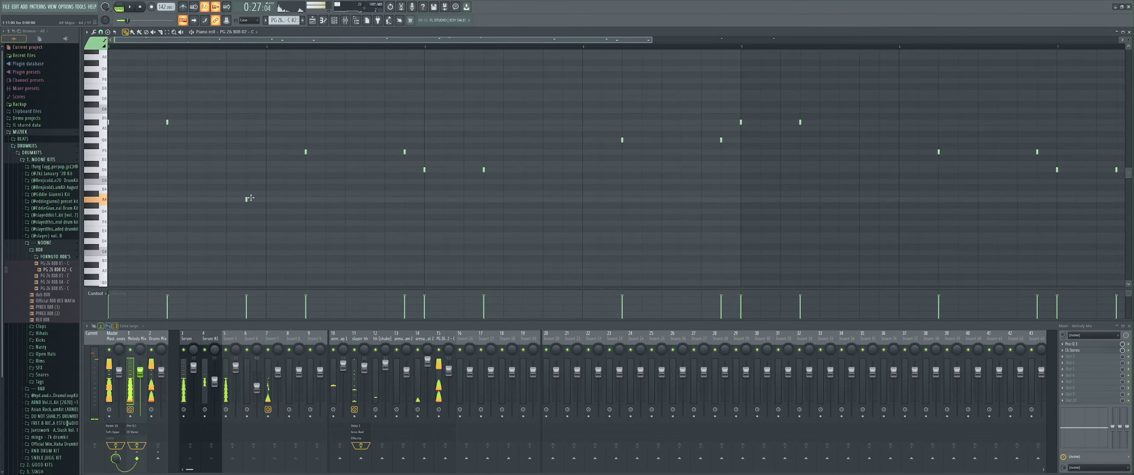
left_click(337, 20)
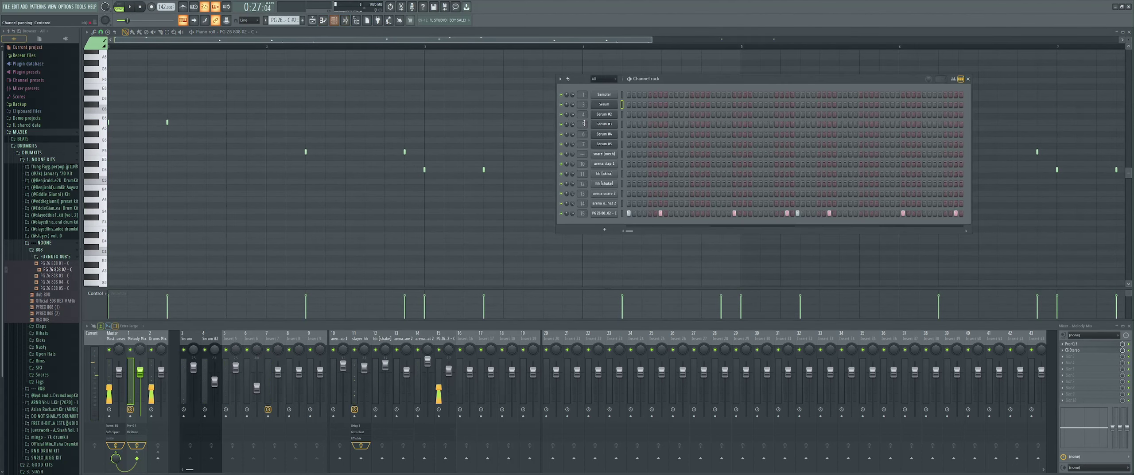
scroll(288, 20, "up", 3)
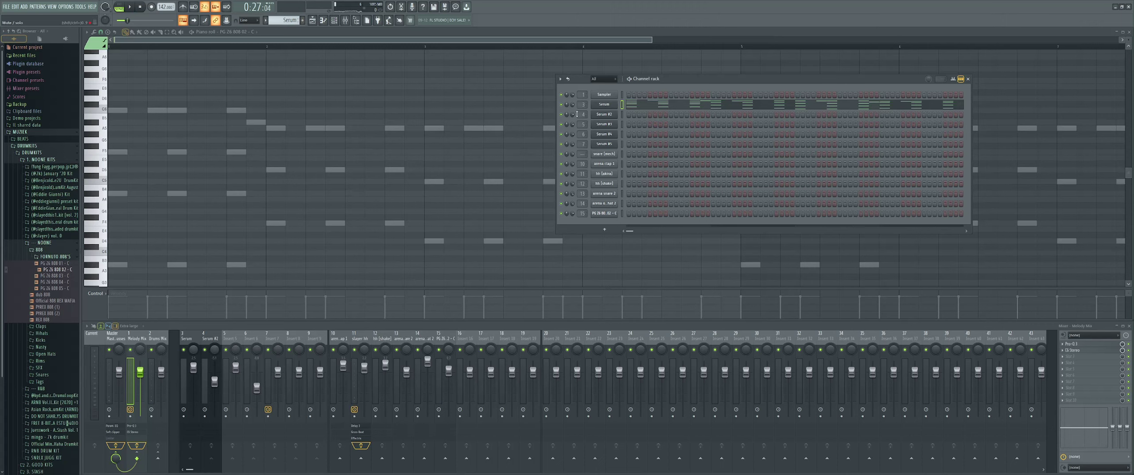
scroll(289, 20, "up", 3)
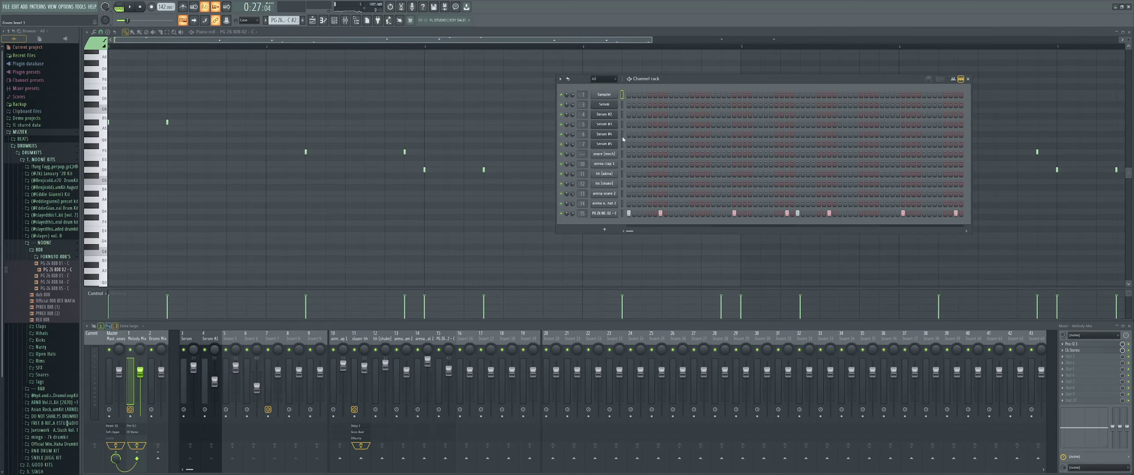
key("ctrl+v")
right_click(617, 213)
left_click(630, 215)
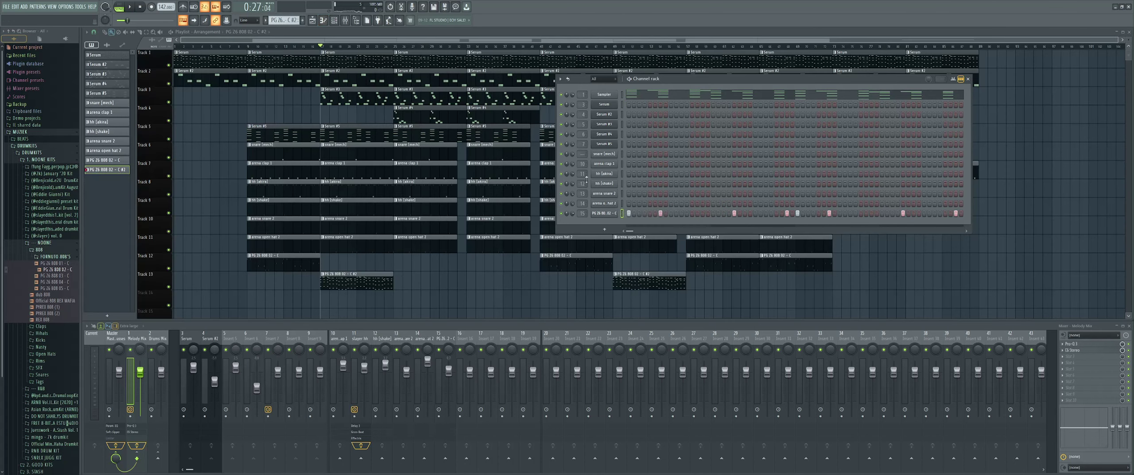
right_click(616, 210)
left_click(630, 214)
Step: Add an extra 808 note in each of bars 2, 4, 6 and 8 of the variation, matching the melody's rhythm
key("space")
scroll(370, 163, "down", 2)
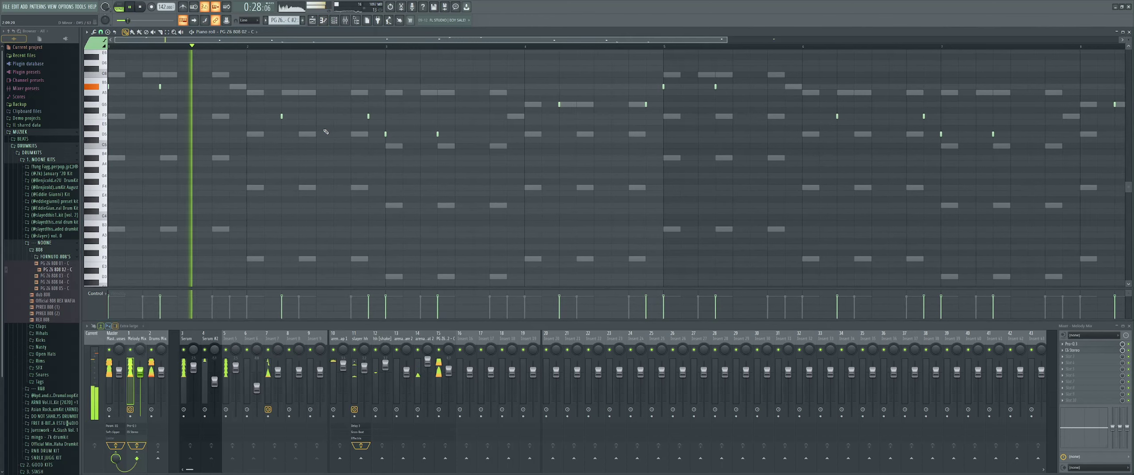
left_click(334, 134)
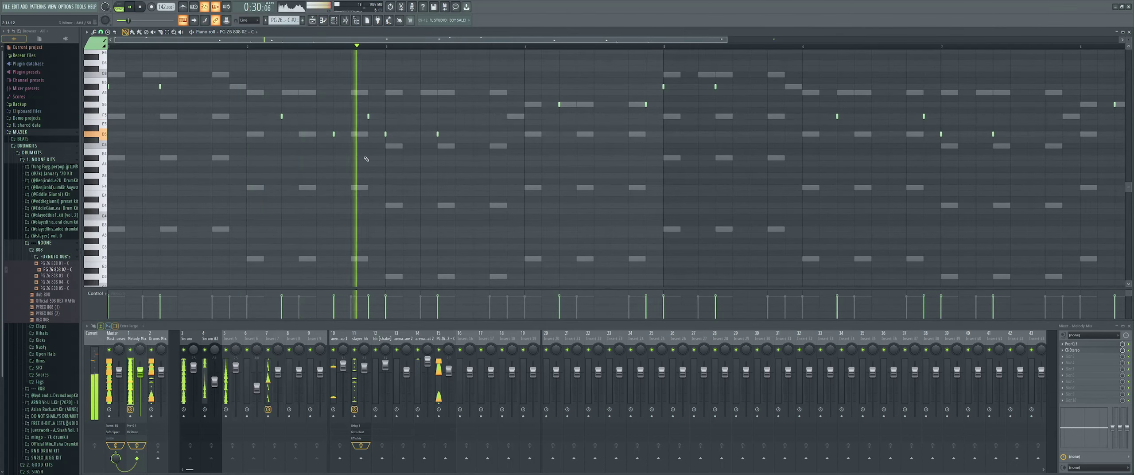
scroll(486, 155, "down", 1)
scroll(549, 153, "up", 1)
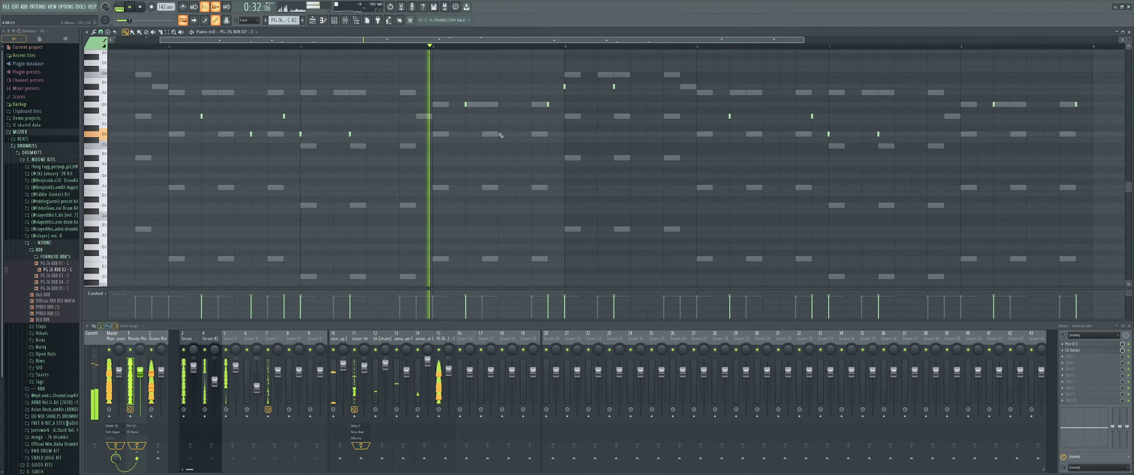
scroll(559, 136, "down", 3)
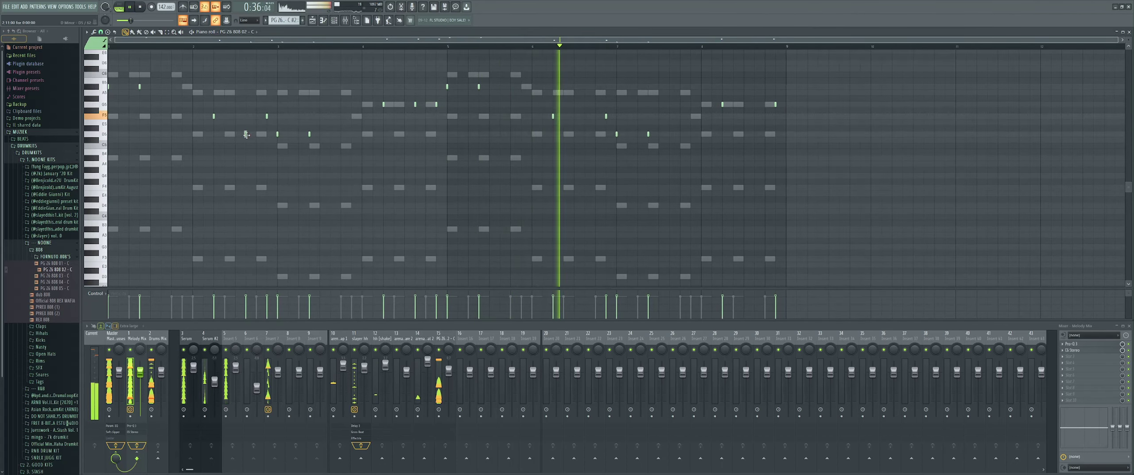
left_click(586, 134)
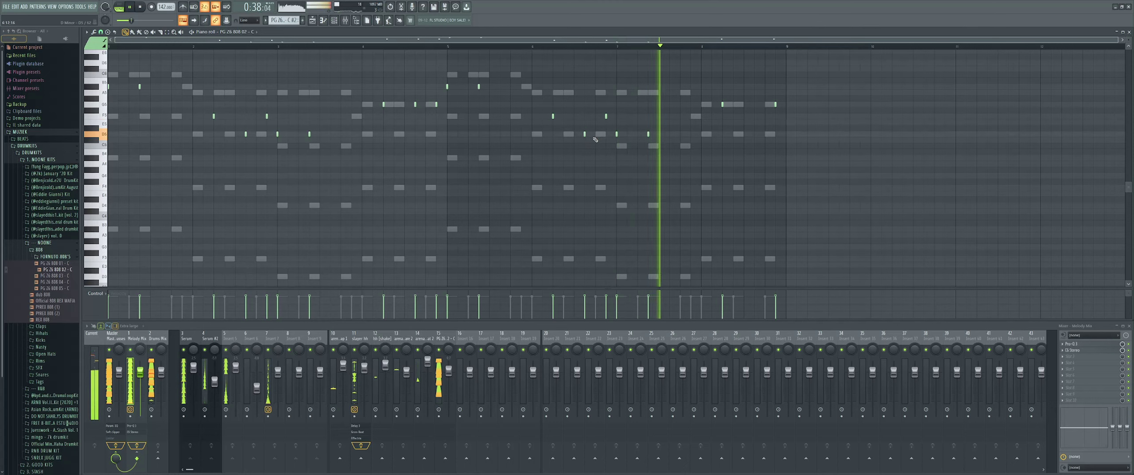
key("space")
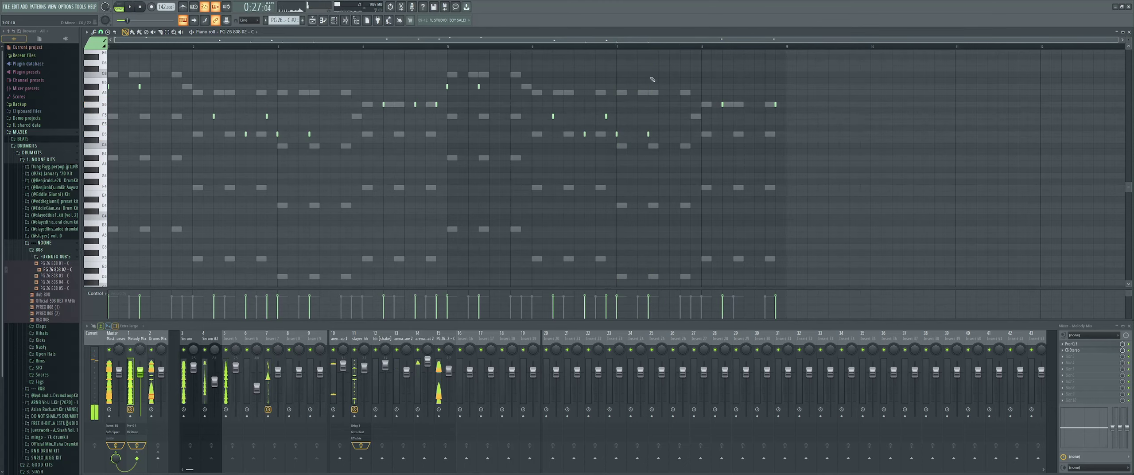
key("space")
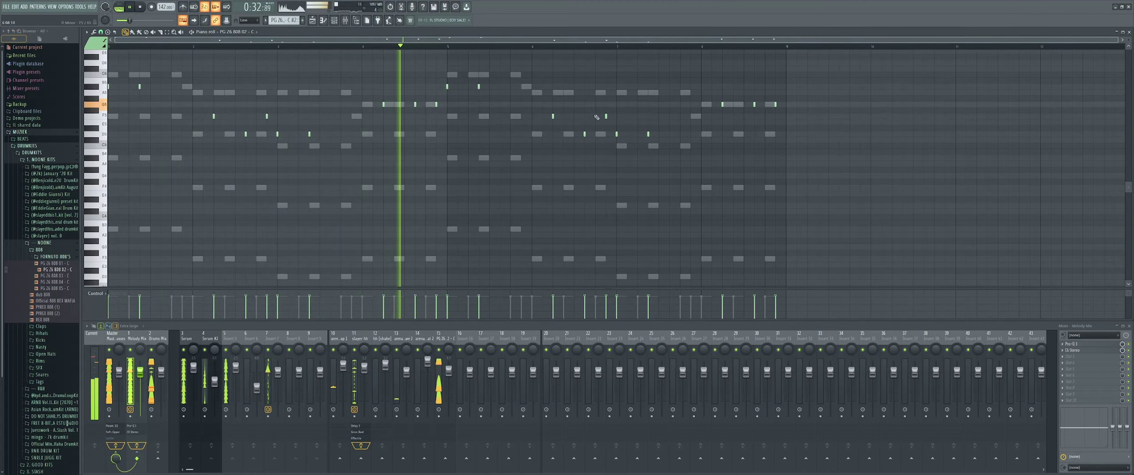
Step: Place a single high 808 note early in bar 8 just before the bar's first hit, adjusting its timing and pitch by ear
scroll(664, 98, "up", 2)
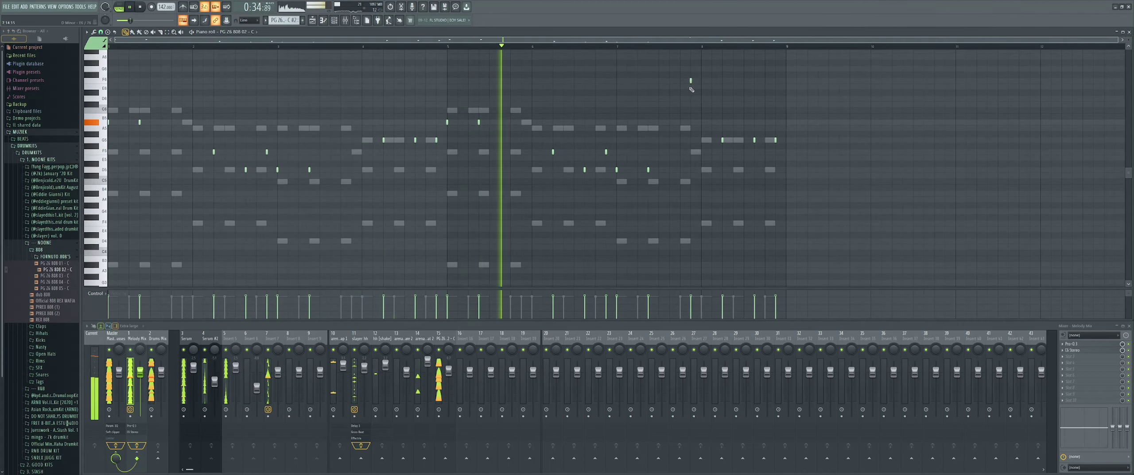
scroll(698, 102, "up", 2)
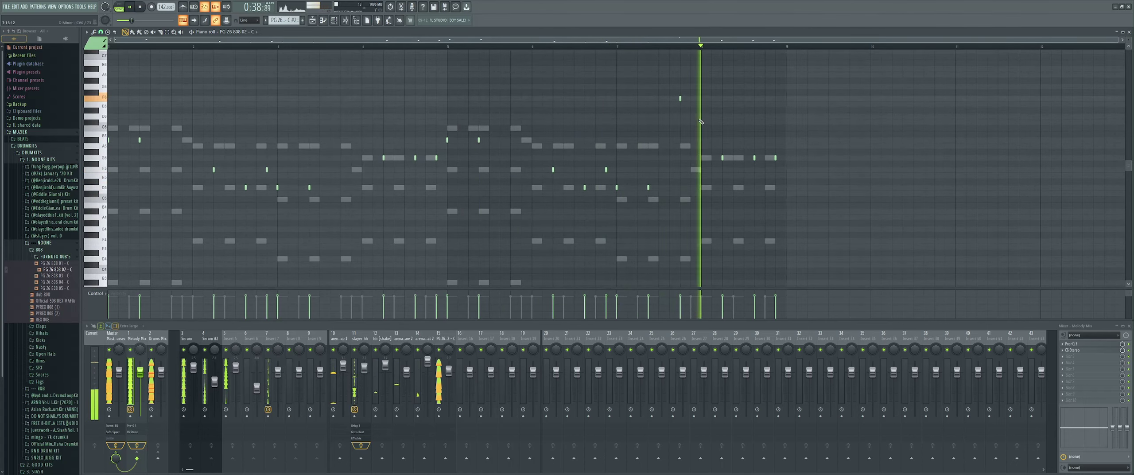
key("space")
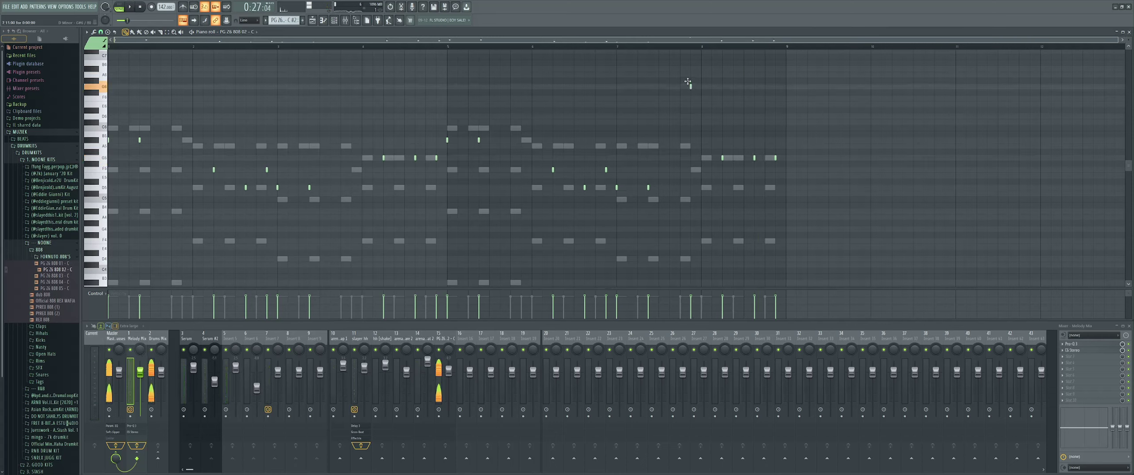
key("space")
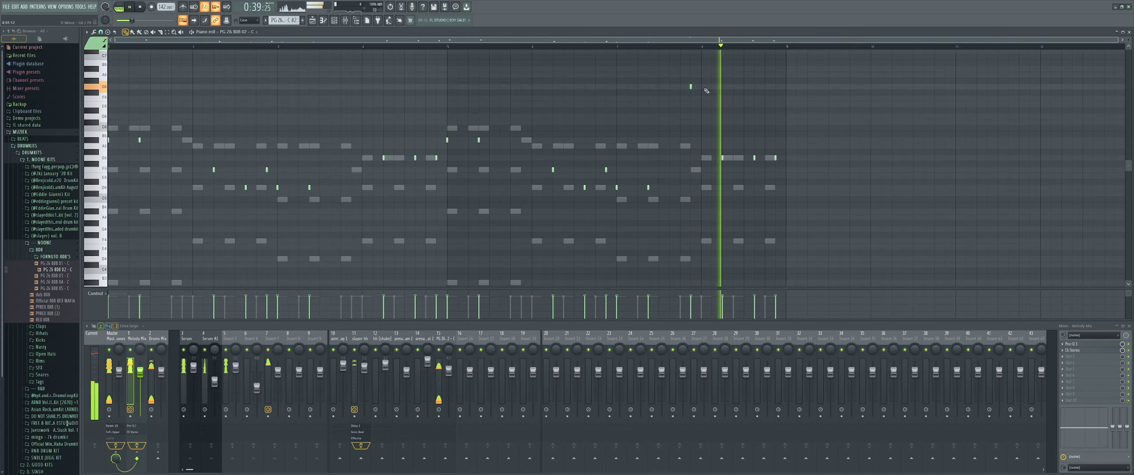
key("space")
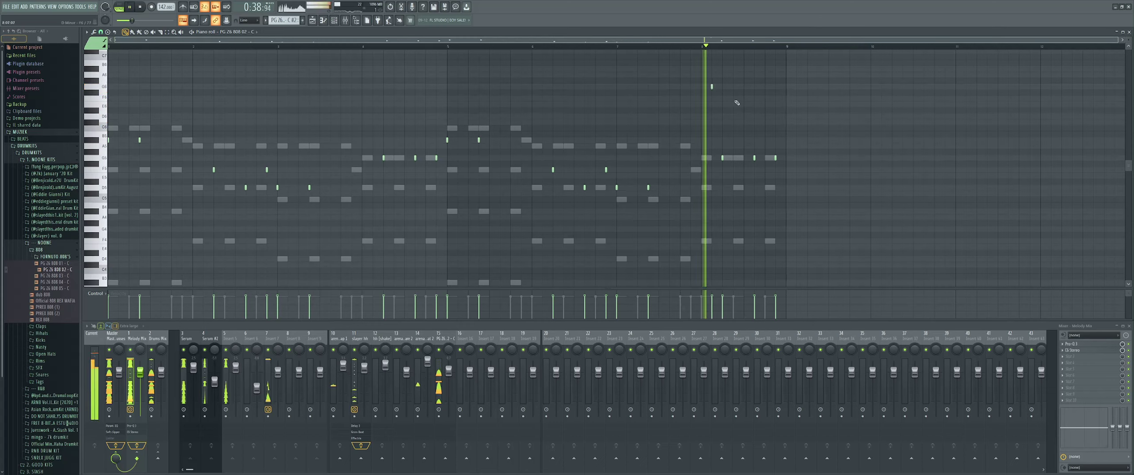
key("space")
left_click(711, 87)
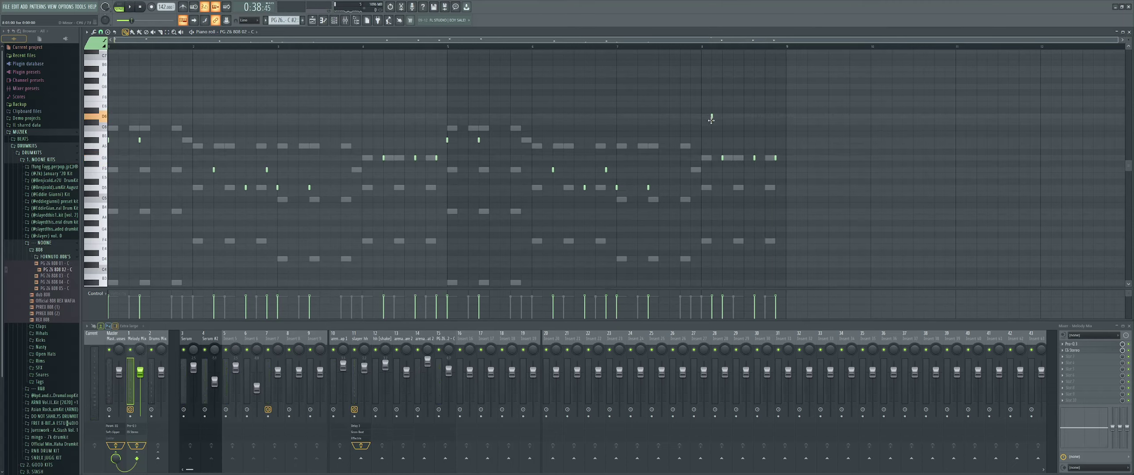
key("space")
scroll(493, 63, "down", 1)
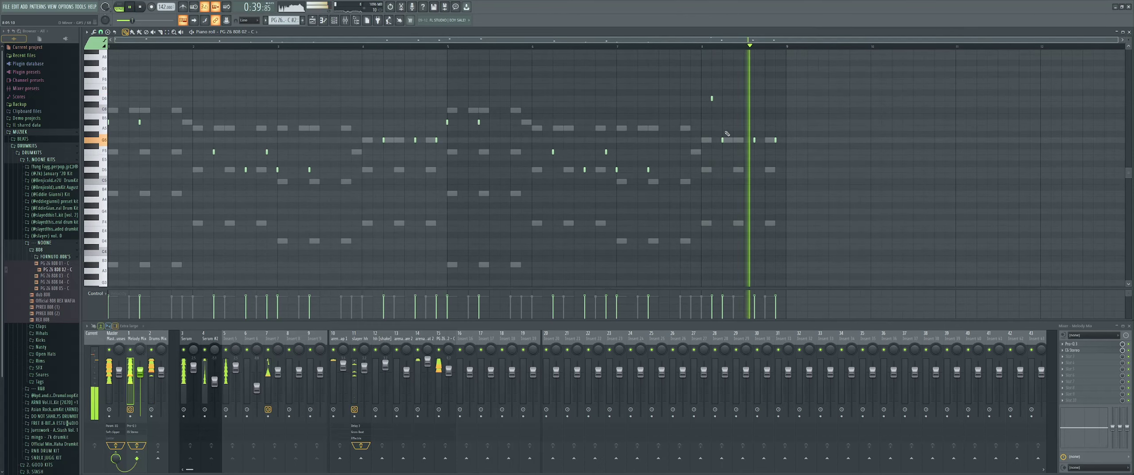
key("F5")
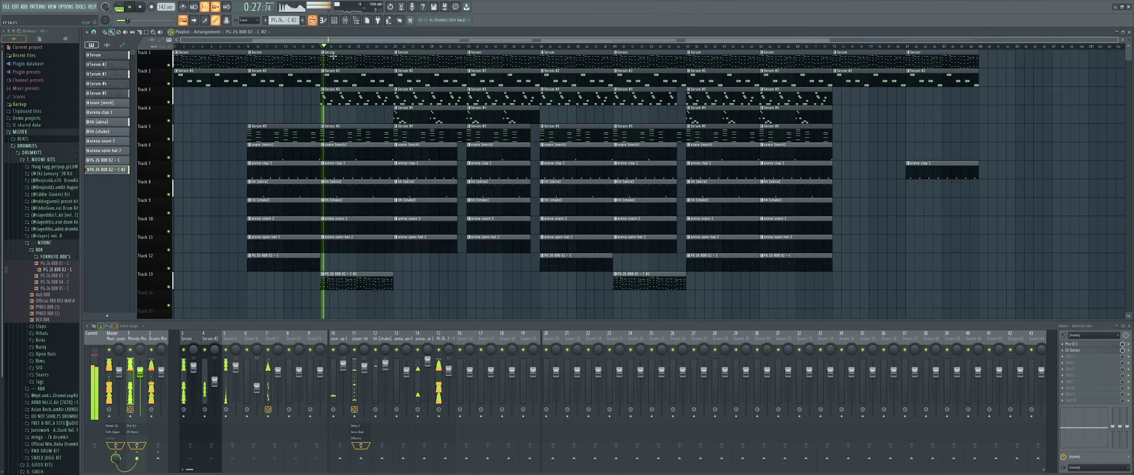
Step: Create a volume automation clip for the Master Busses mixer track on track 14 and shape a fade-in over the first two bars
scroll(502, 124, "down", 2)
scroll(405, 239, "up", 2)
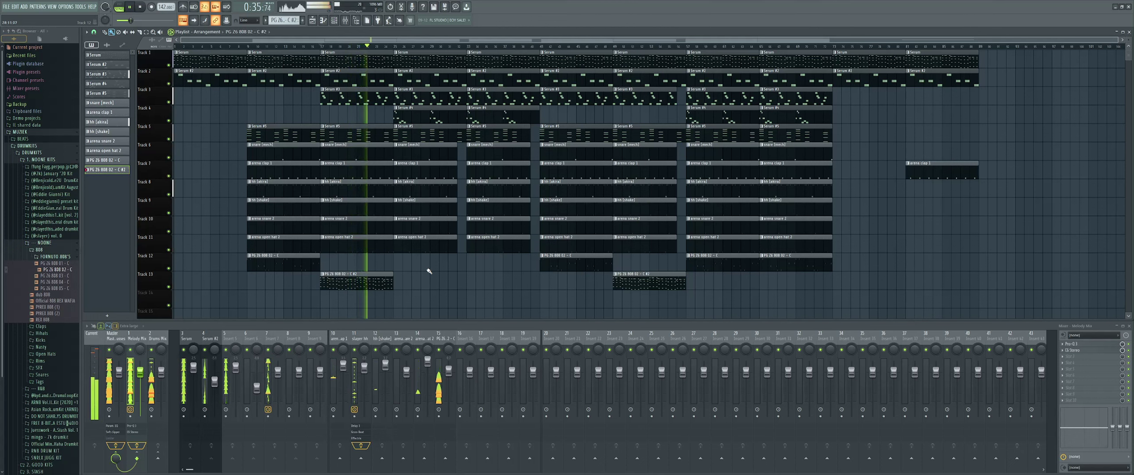
right_click(121, 373)
left_click(144, 412)
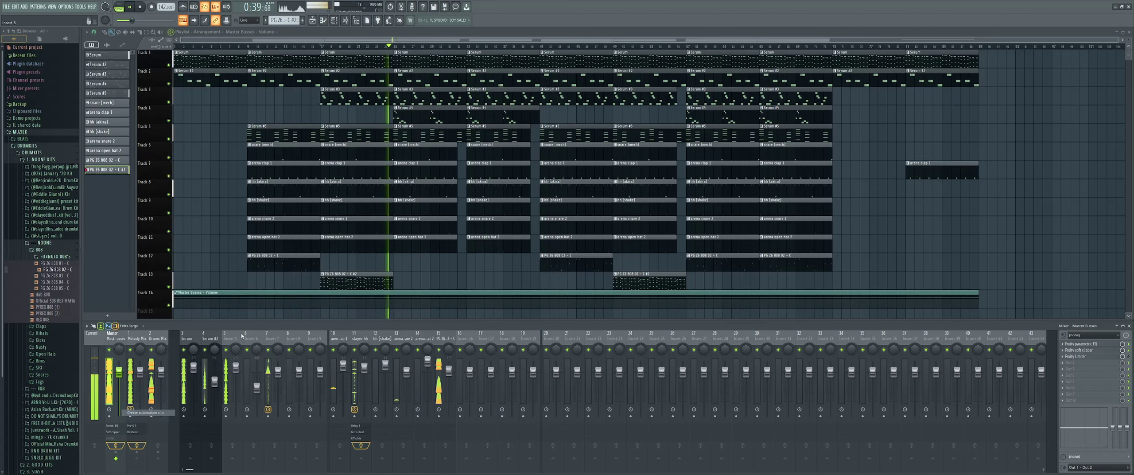
right_click(175, 242)
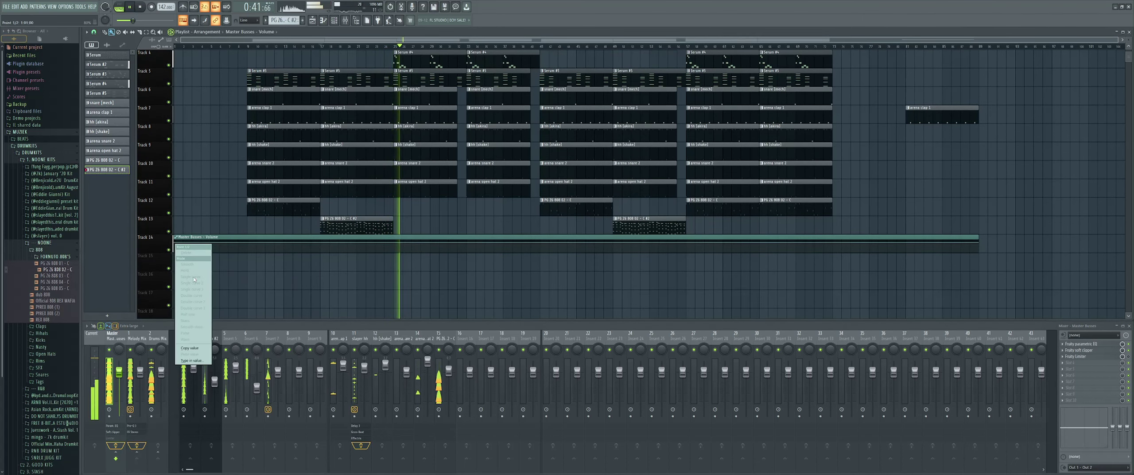
right_click(194, 243)
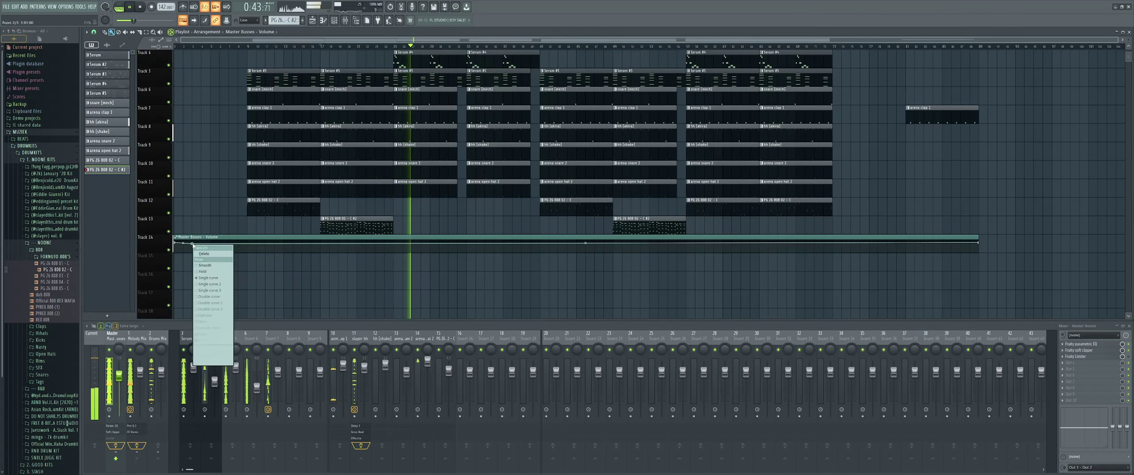
left_click(213, 355)
left_click_drag(174, 242, 171, 265)
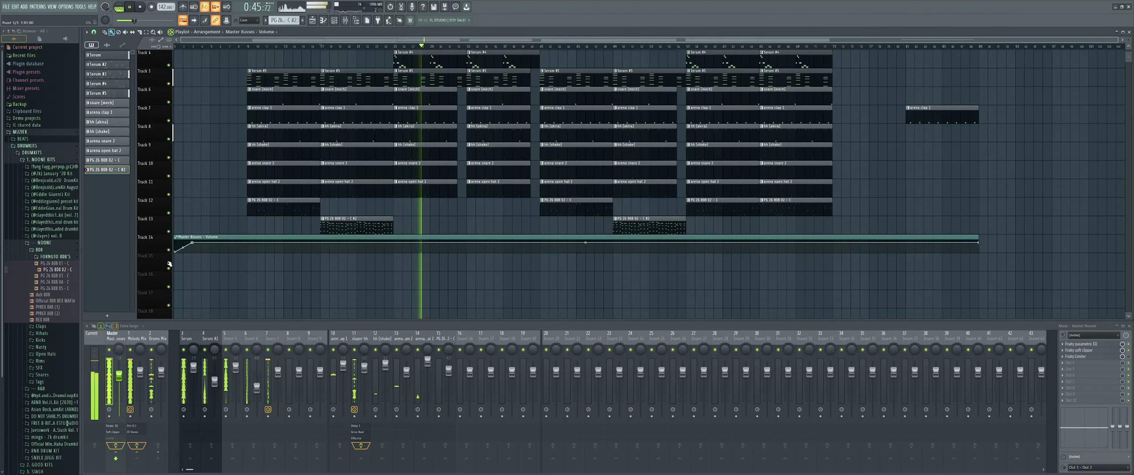
scroll(195, 264, "up", 3)
left_click(48, 257)
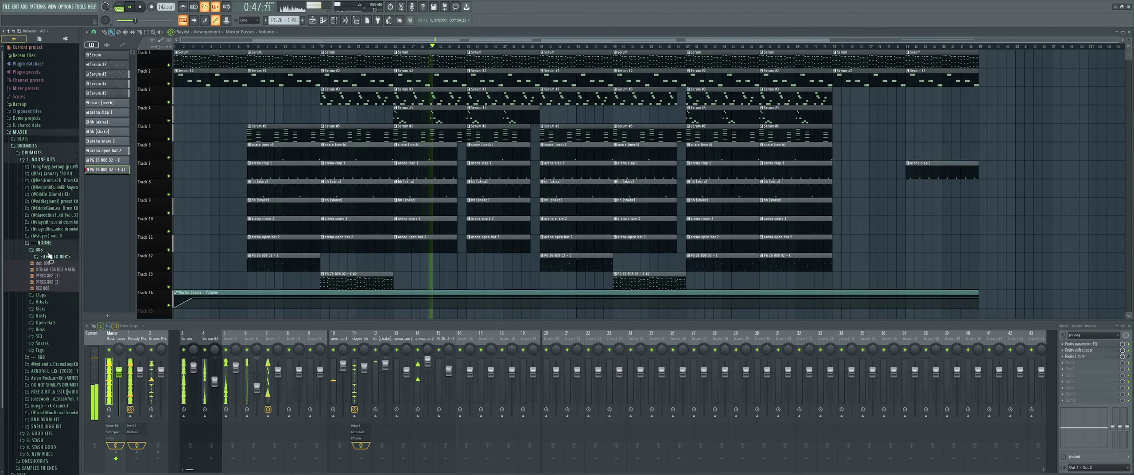
left_click(52, 258)
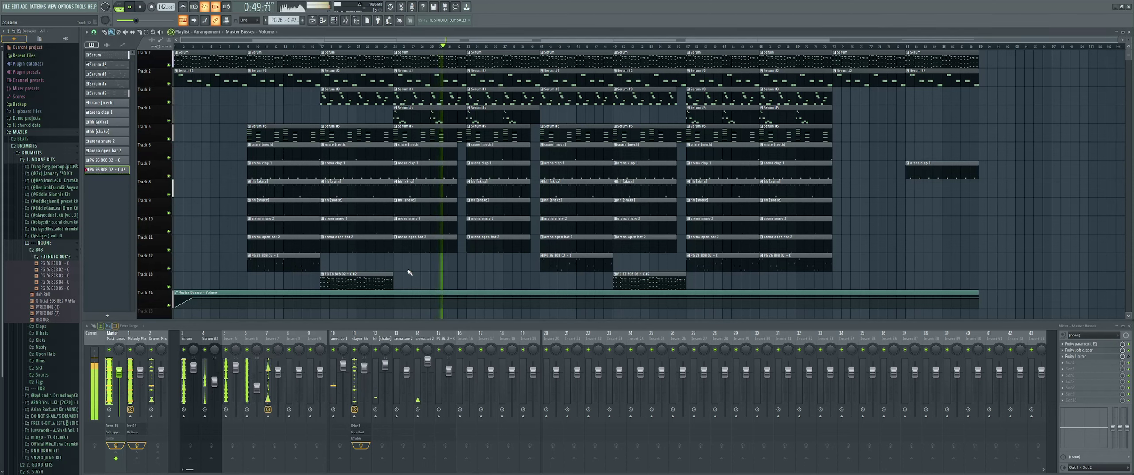
Step: Copy the bar 9 808 clip to bar 33 on track 12 and replace the 808 clip at bar 65 with the variation on track 13
left_click_drag(282, 265, 501, 267, "shift")
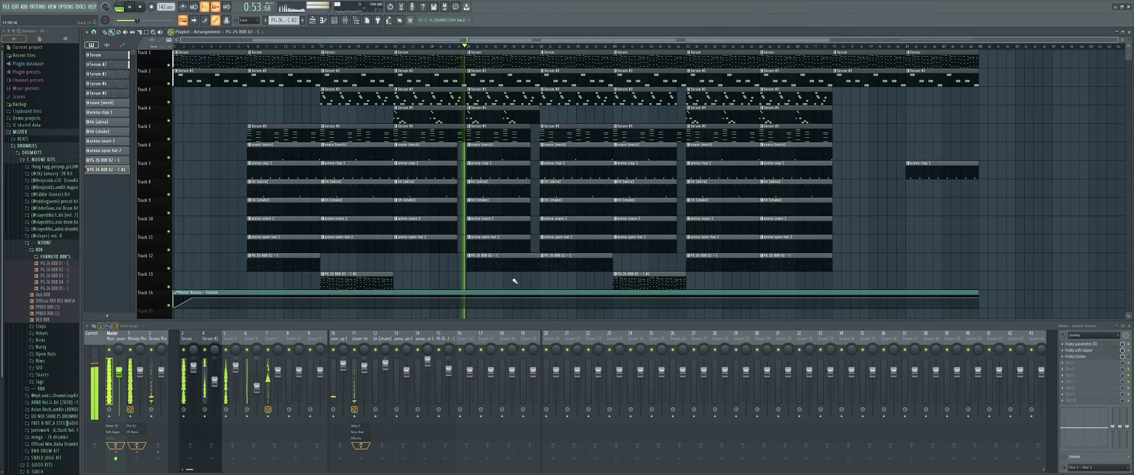
right_click(766, 268)
left_click_drag(663, 277, 810, 277, "shift")
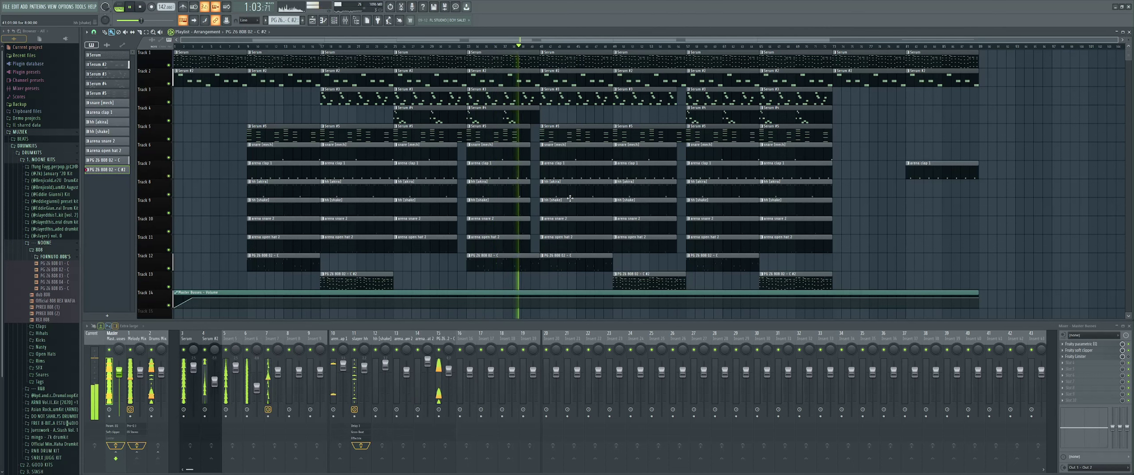
Step: Trim the end of the Serum #3 clip that starts at bar 33 back to bar 40
left_click_drag(535, 103, 530, 104)
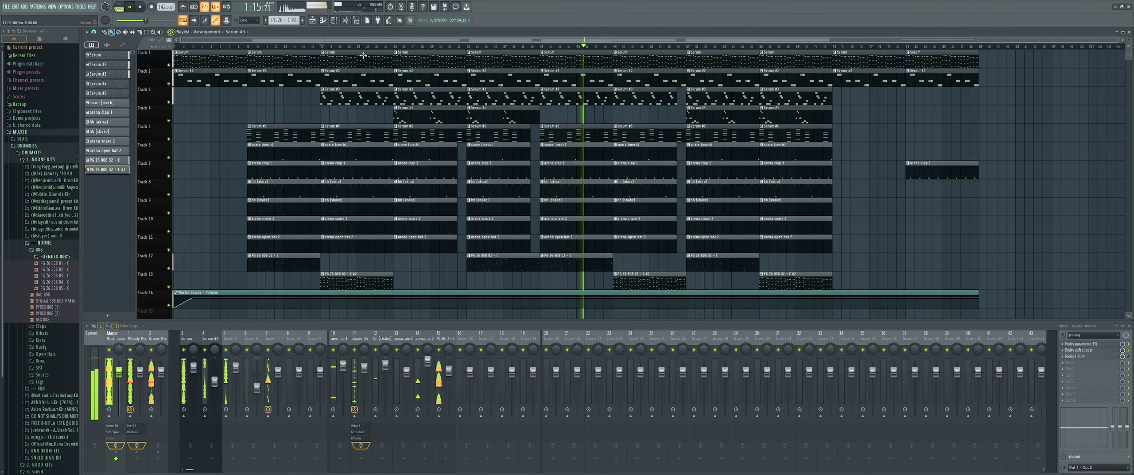
Step: Open the Serum #5 synth, adjust the attack of envelope 1 by ear during playback, and close the synth and Channel rack
key("F6")
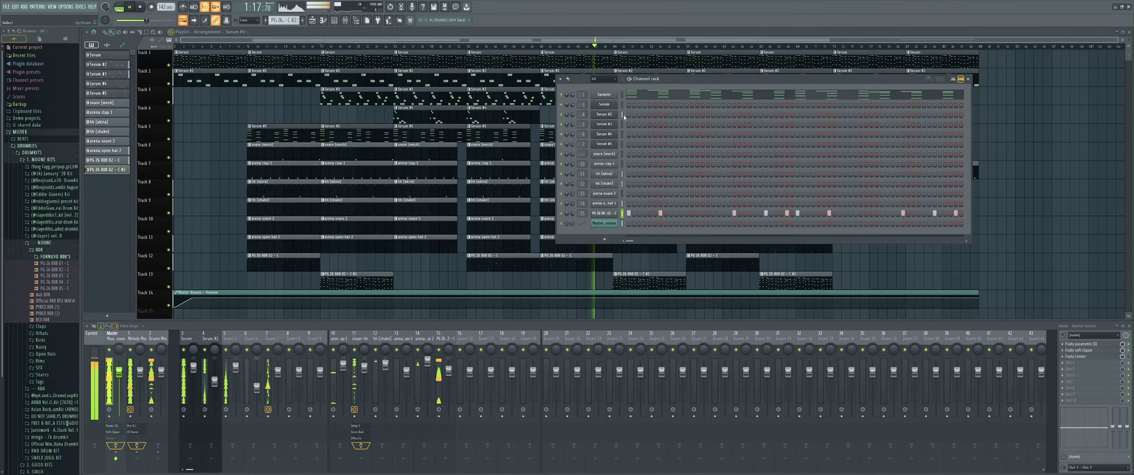
left_click(612, 145)
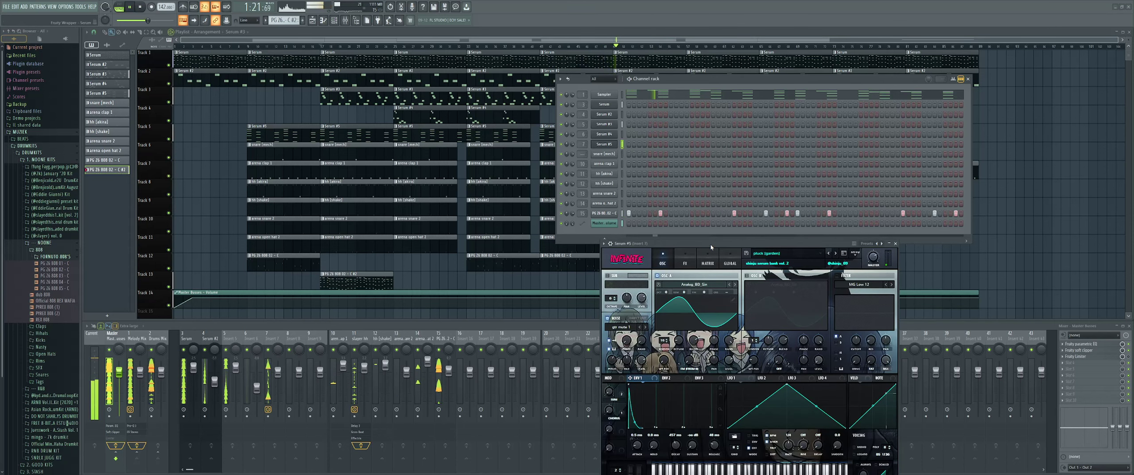
left_click_drag(710, 246, 685, 191)
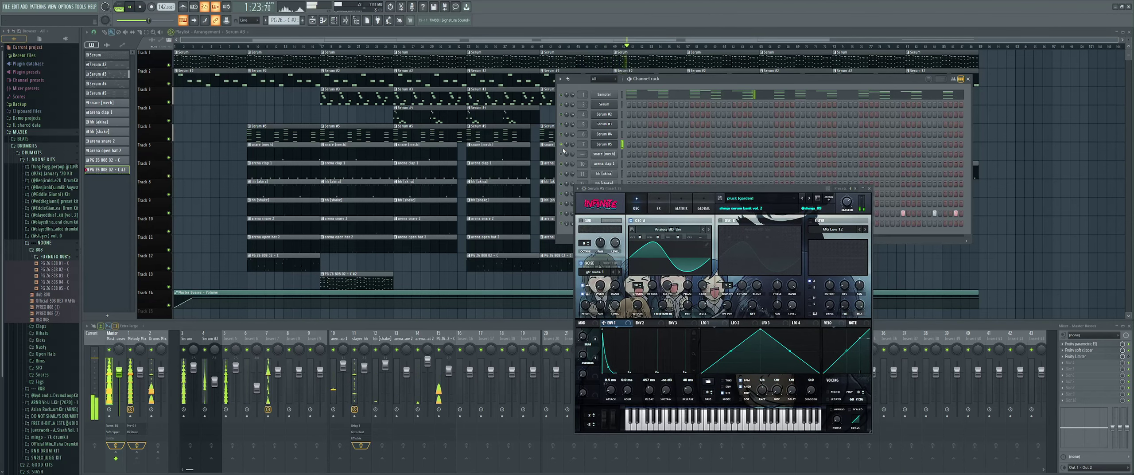
left_click_drag(665, 88, 217, 117)
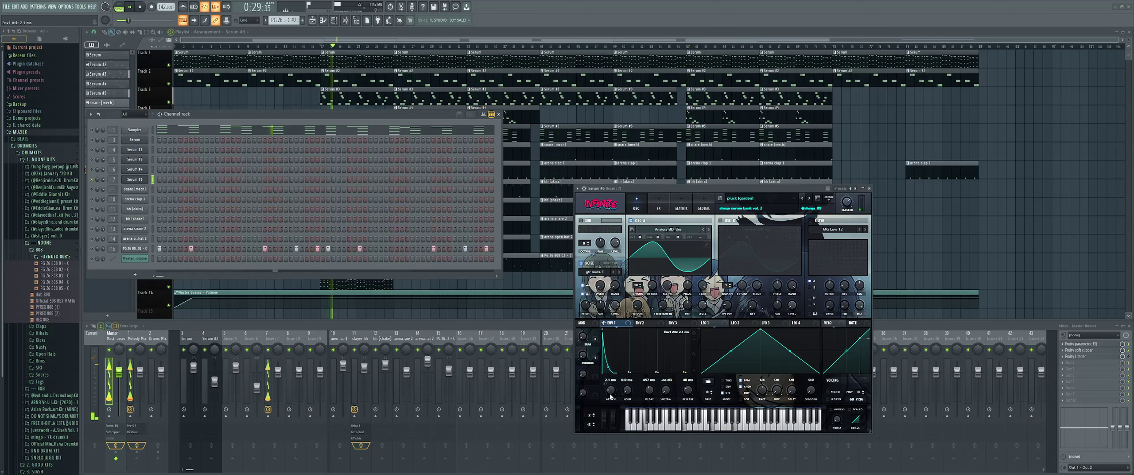
left_click(499, 114)
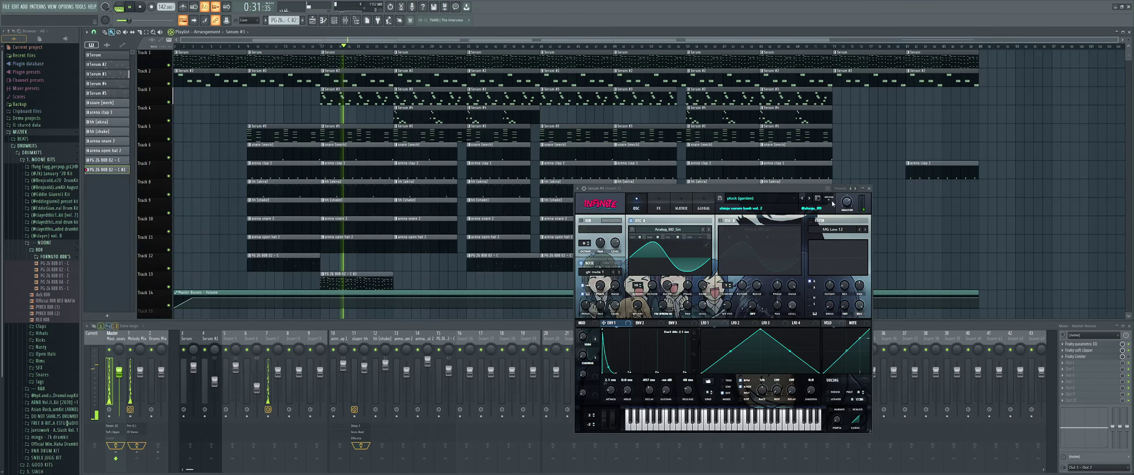
left_click(869, 189)
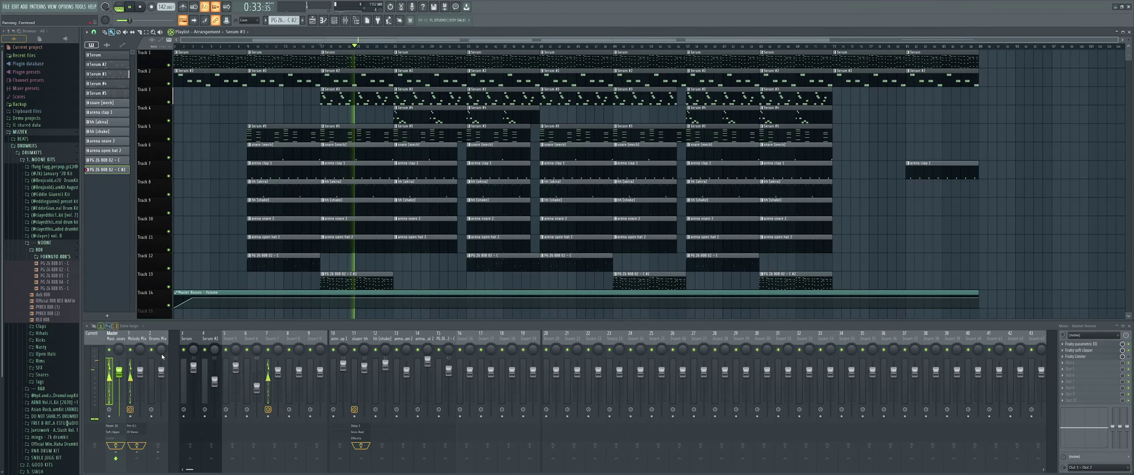
left_click(336, 20)
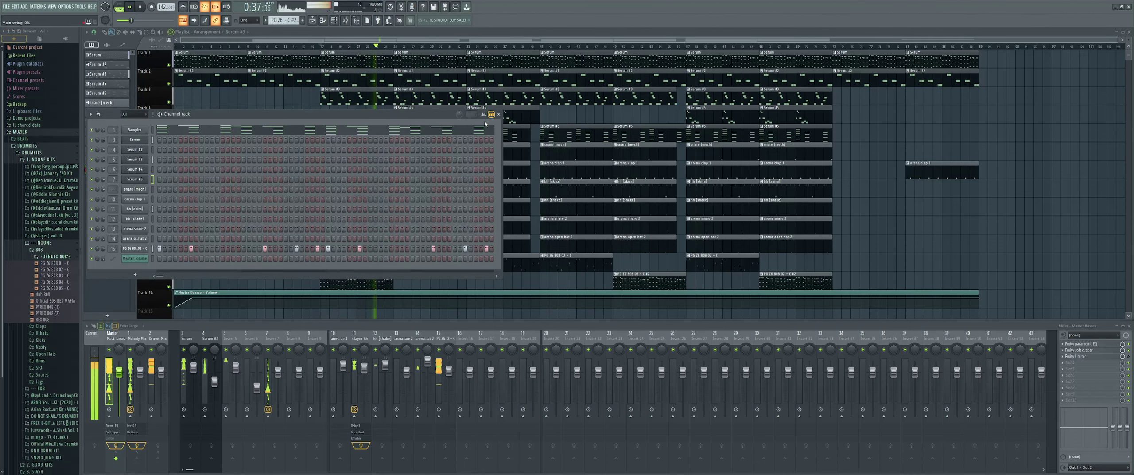
left_click(498, 114)
Step: Stop playback, collapse the 808 folder in the sample browser and open the Tags folder of the same kit
key("space")
scroll(271, 215, "down", 4)
left_click(49, 255)
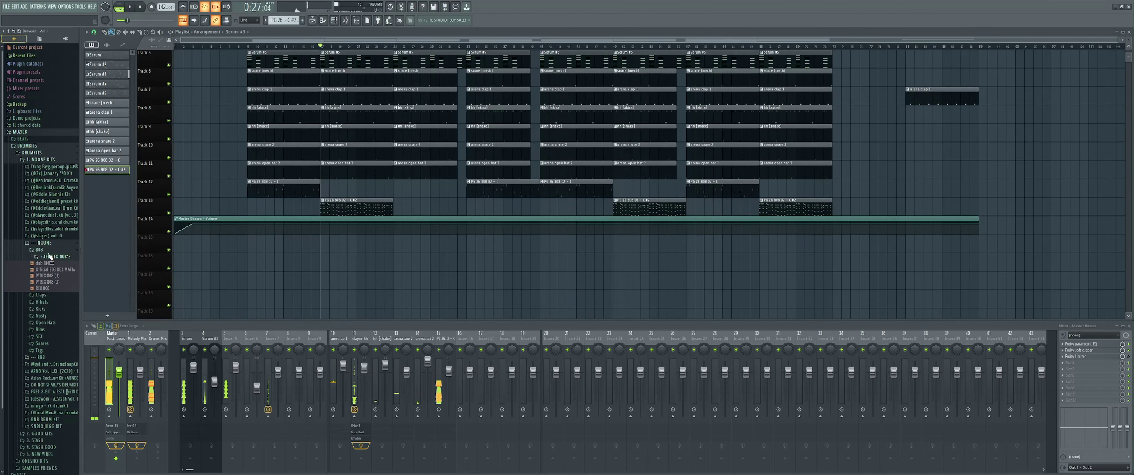
left_click(48, 255)
left_click(50, 312)
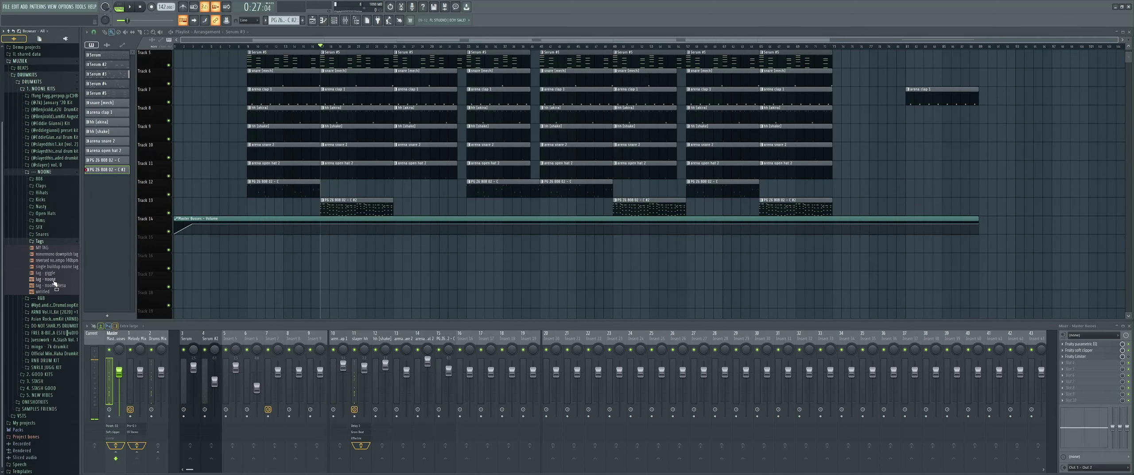
Step: Place the single buildup noone tag on track 15 around the start of bar 9 and set a finer playlist snap
left_click_drag(236, 248, 238, 246)
scroll(238, 246, "up", 5, "ctrl")
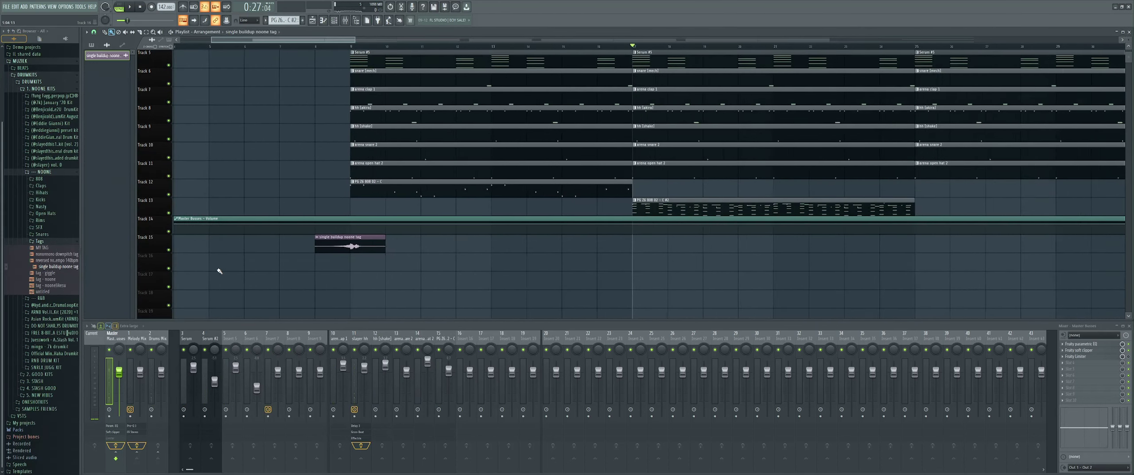
left_click(94, 32)
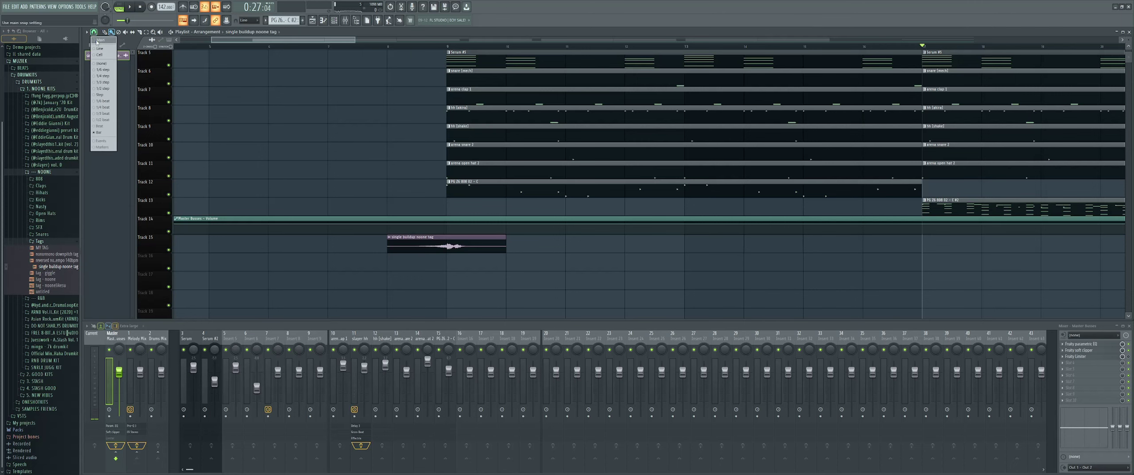
left_click(104, 122)
Step: Delete the buildup tag from track 15 and add the longer noone voice tag and tag - giggle to track 17
scroll(261, 170, "down", 5, "ctrl")
scroll(215, 207, "up", 3, "ctrl")
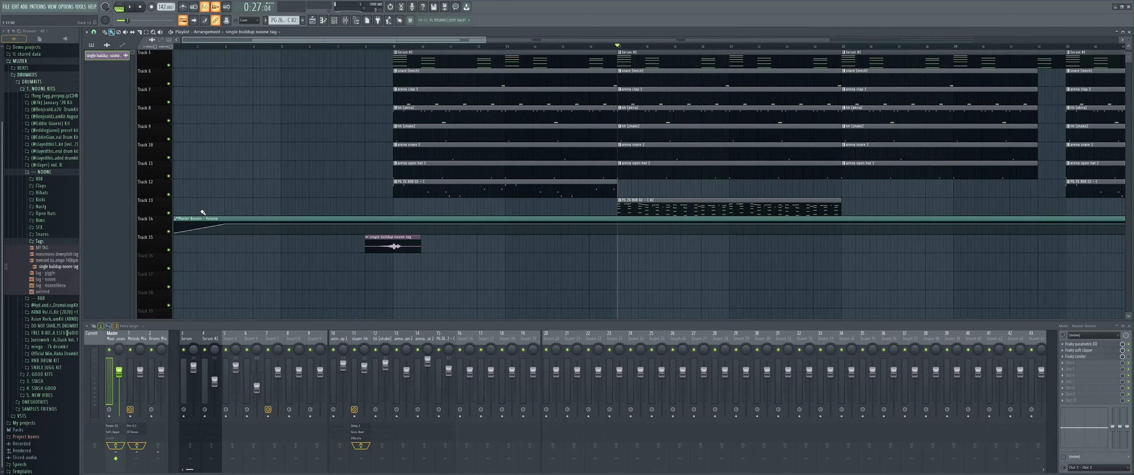
right_click(372, 246)
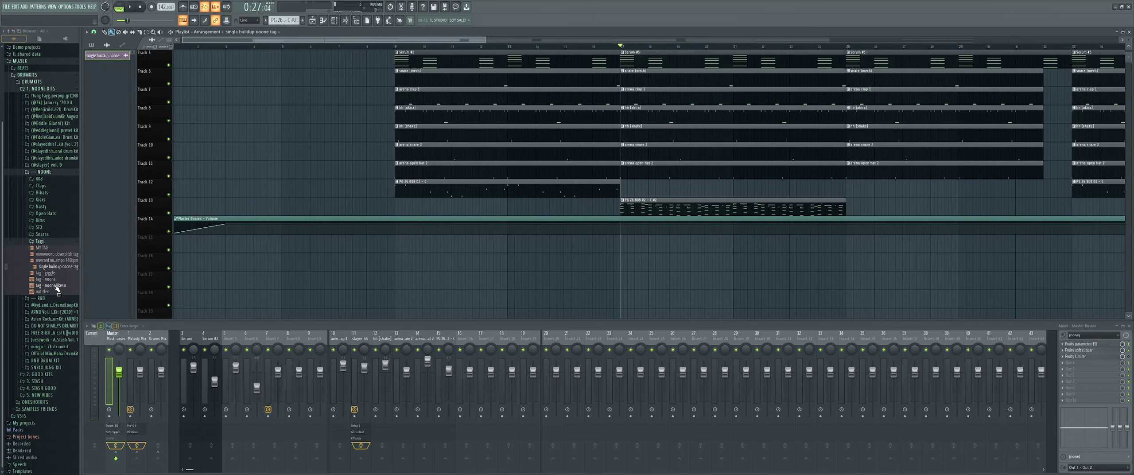
scroll(57, 288, "up", 2)
left_click_drag(274, 279, 314, 280)
scroll(182, 299, "up", 3, "ctrl")
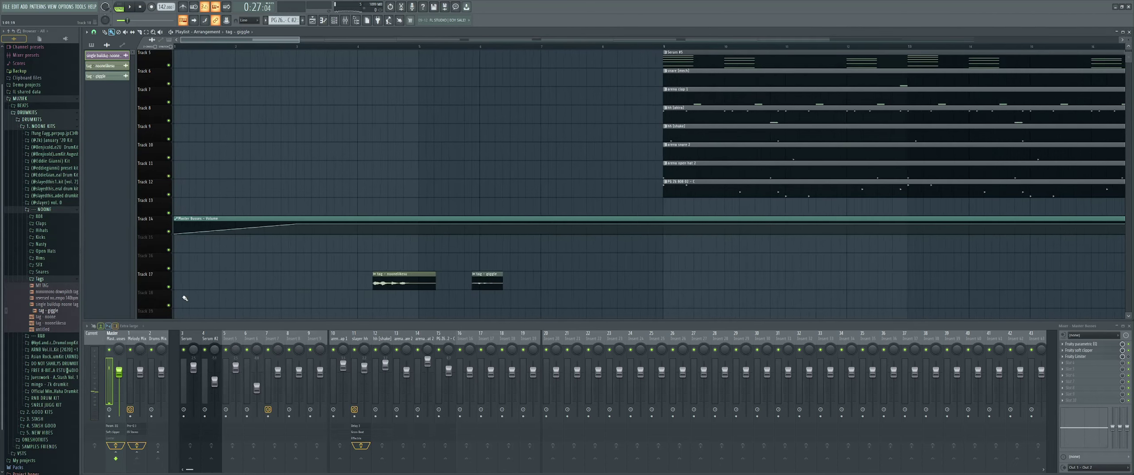
Step: Move the longer voice tag to the song start on track 17 and position tag - giggle directly behind it by ear
scroll(352, 213, "up", 2)
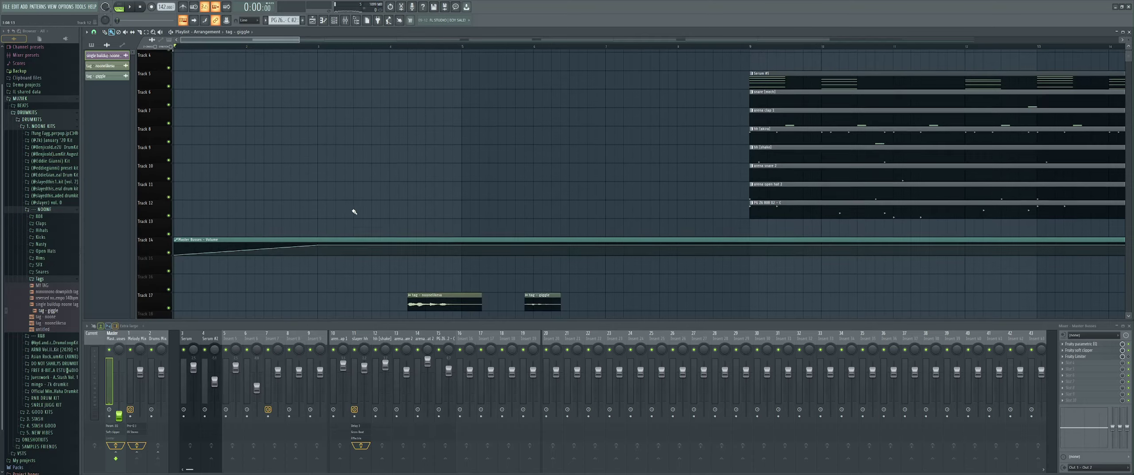
scroll(399, 244, "down", 3)
left_click_drag(423, 269, 163, 264)
key("space")
scroll(169, 276, "up", 1, "ctrl")
scroll(169, 275, "up", 2)
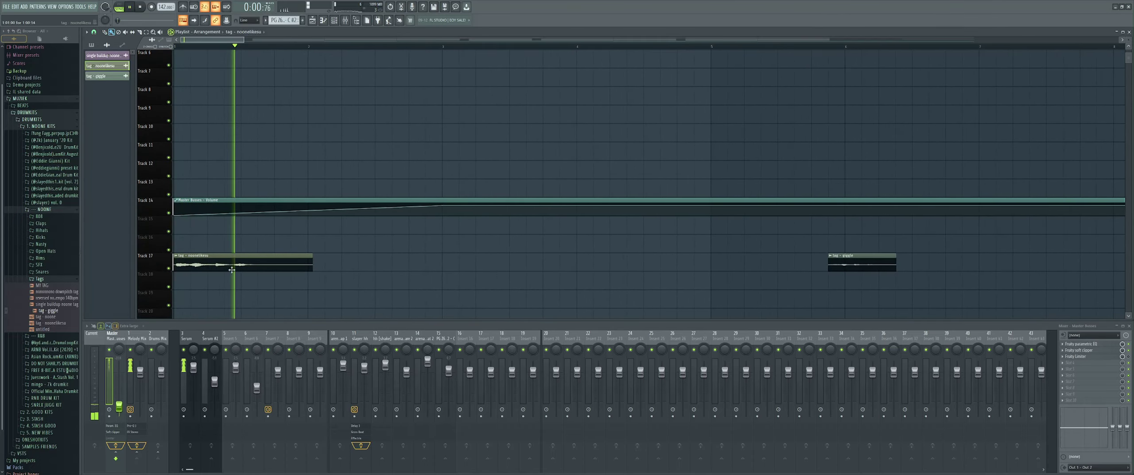
key("space")
key("space")
left_click_drag(852, 261, 323, 253)
key("space")
key("space")
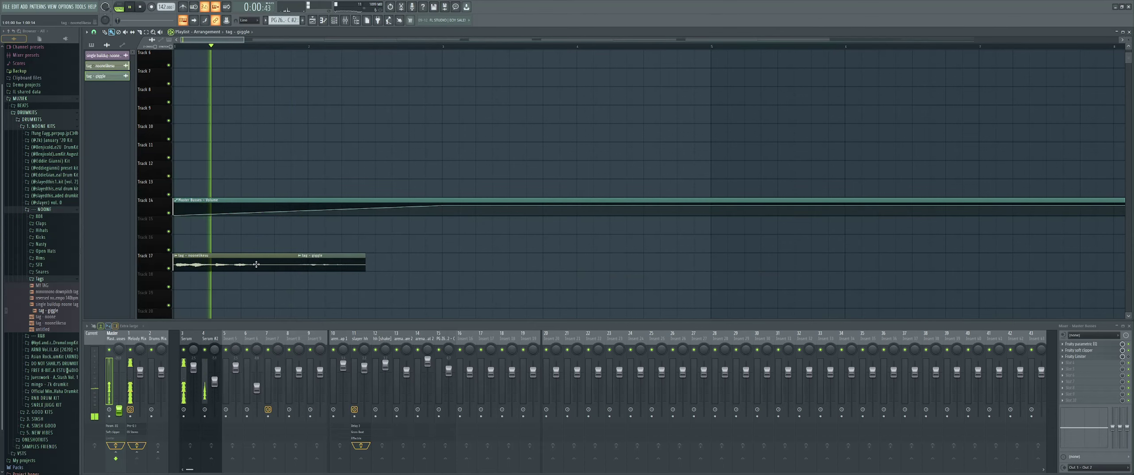
Step: Select both tag clips on track 17 and adjust the channel volume of each tag by ear
scroll(287, 277, "down", 3)
left_click_drag(252, 274, 179, 263)
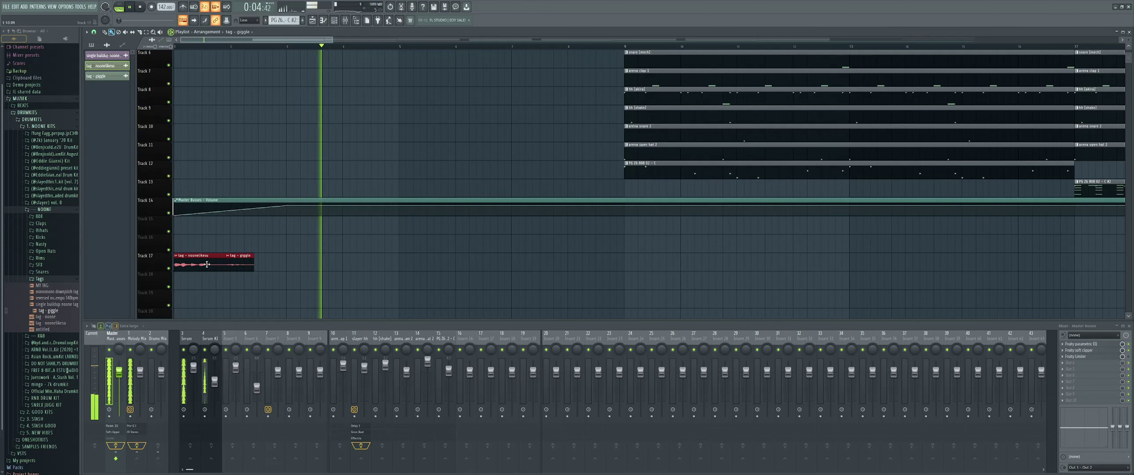
double_click(180, 264)
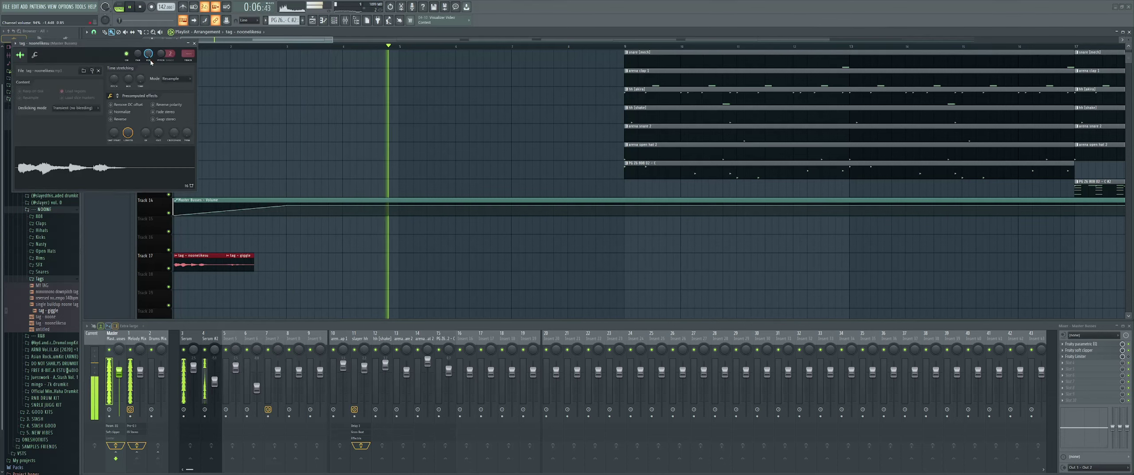
key("space")
key("space")
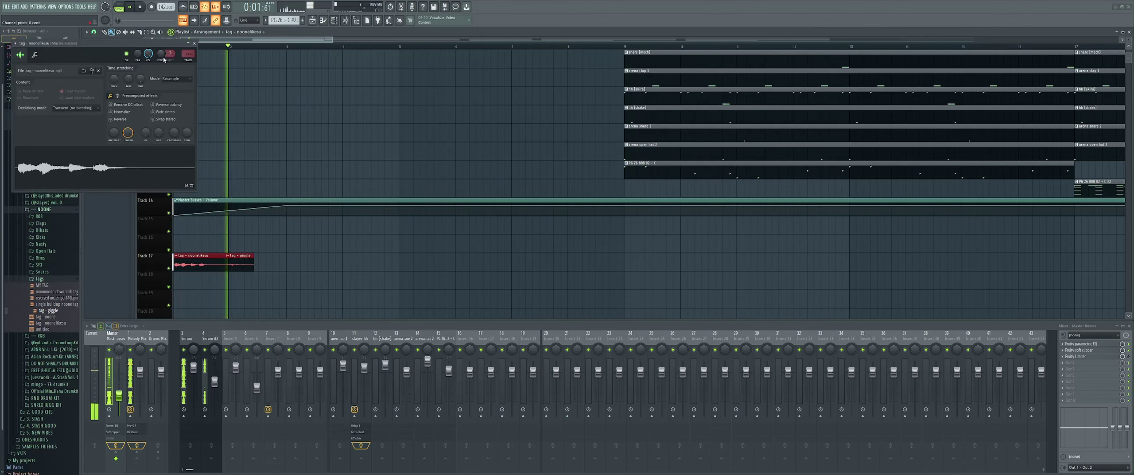
double_click(244, 259)
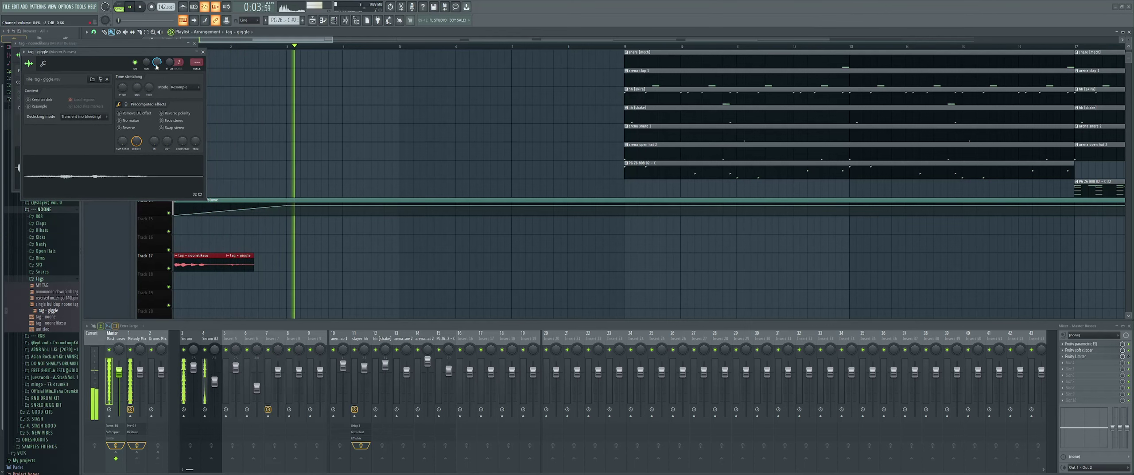
key("Escape")
key("Escape")
Step: Route the tag - giggle channel to mixer track 20
scroll(259, 234, "down", 8)
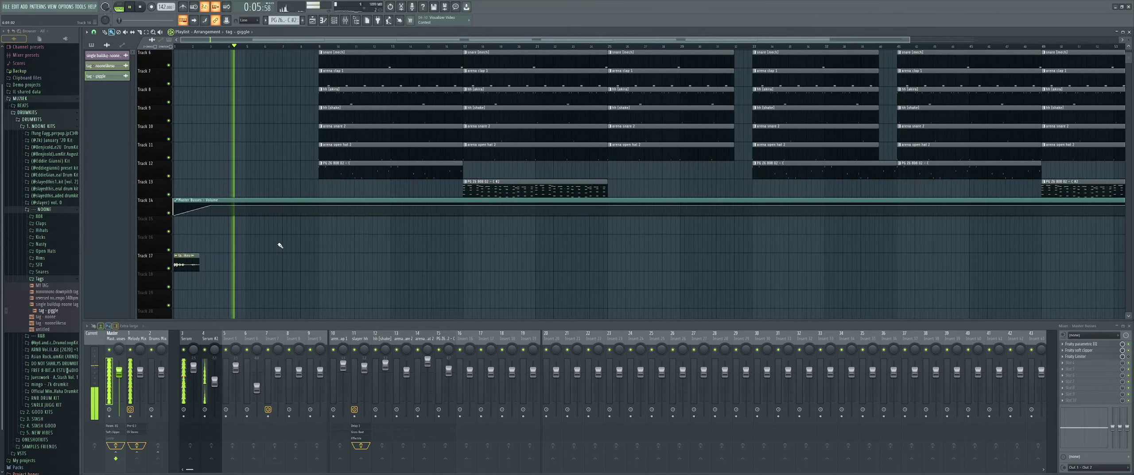
double_click(185, 264)
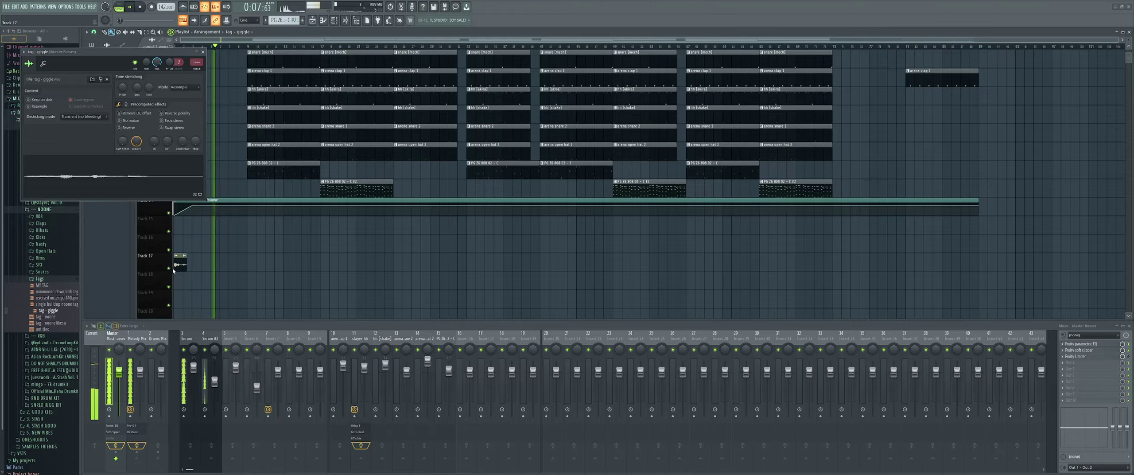
scroll(213, 262, "up", 8)
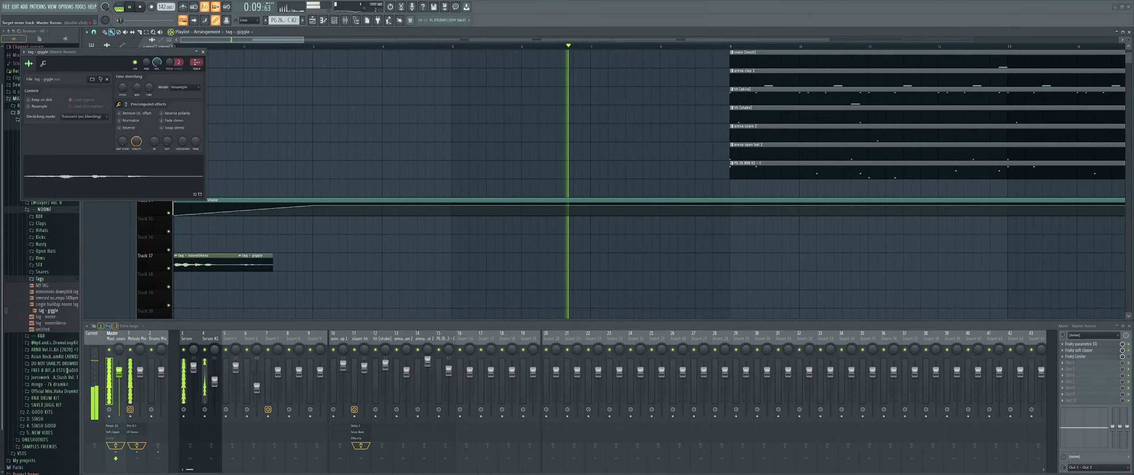
left_click_drag(196, 62, 197, 36)
scroll(196, 63, "up", 4)
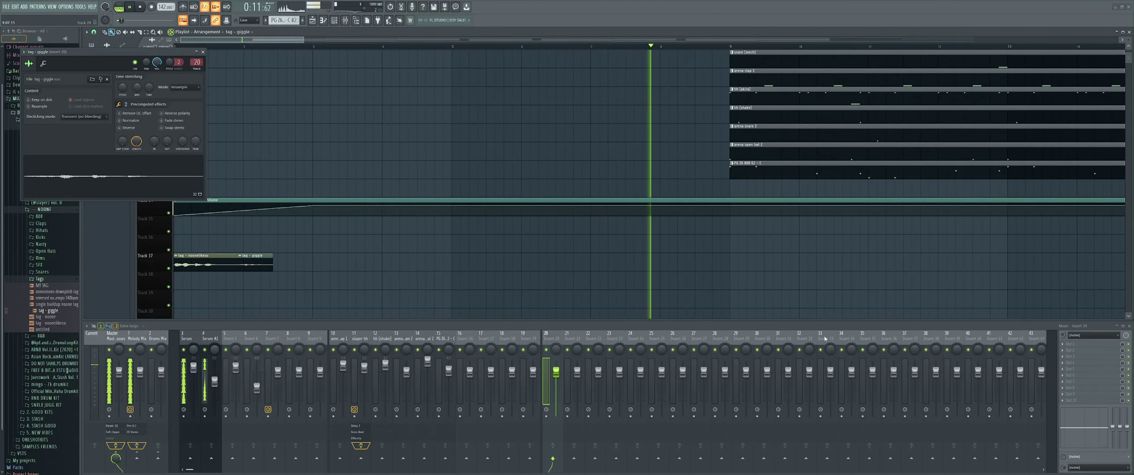
Step: Load Fruity Delay 3 into the first effect slot of mixer track 20 and move its window clear of the channel settings
left_click(1075, 347)
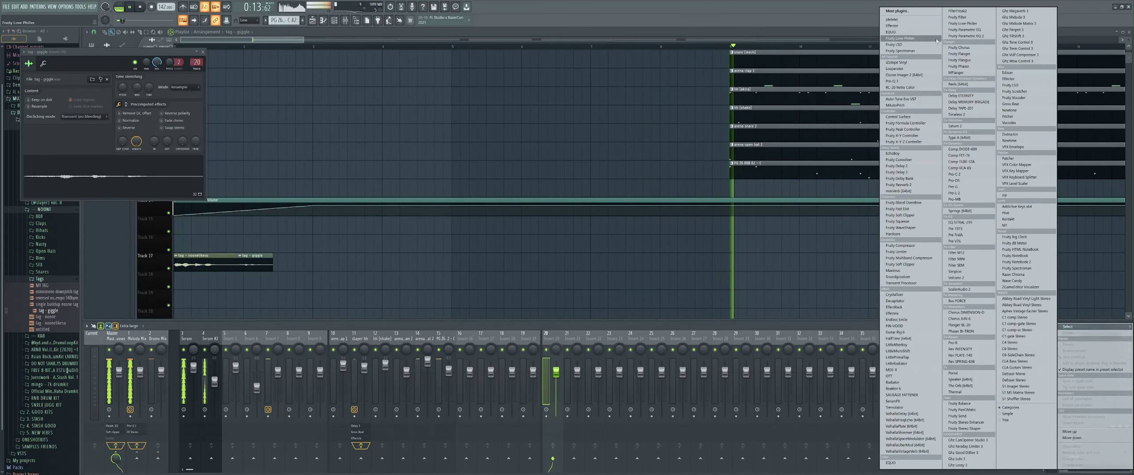
left_click(911, 175)
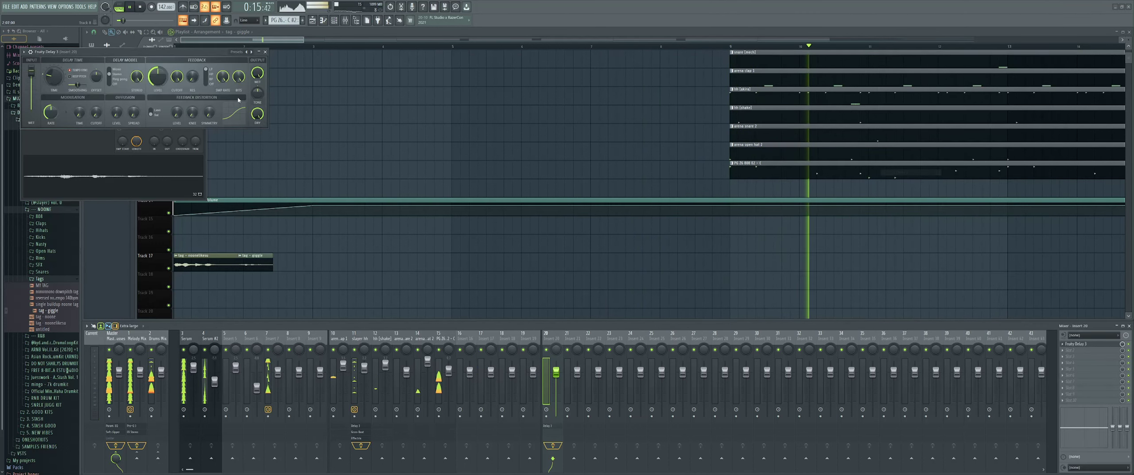
left_click_drag(323, 65, 477, 71)
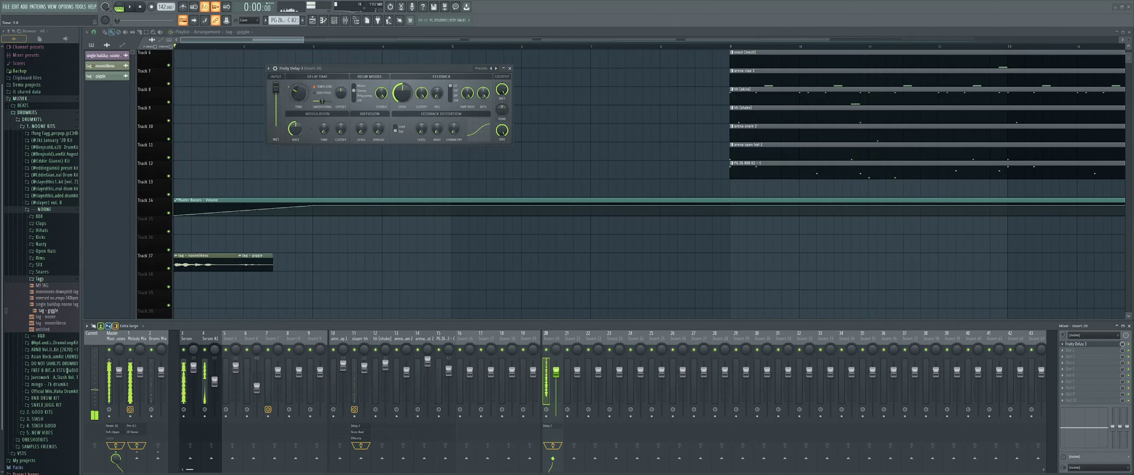
Step: Lower the feedback level and wet output of Fruity Delay 3 by ear while replaying the giggle tag, and close the plugin
double_click(252, 268)
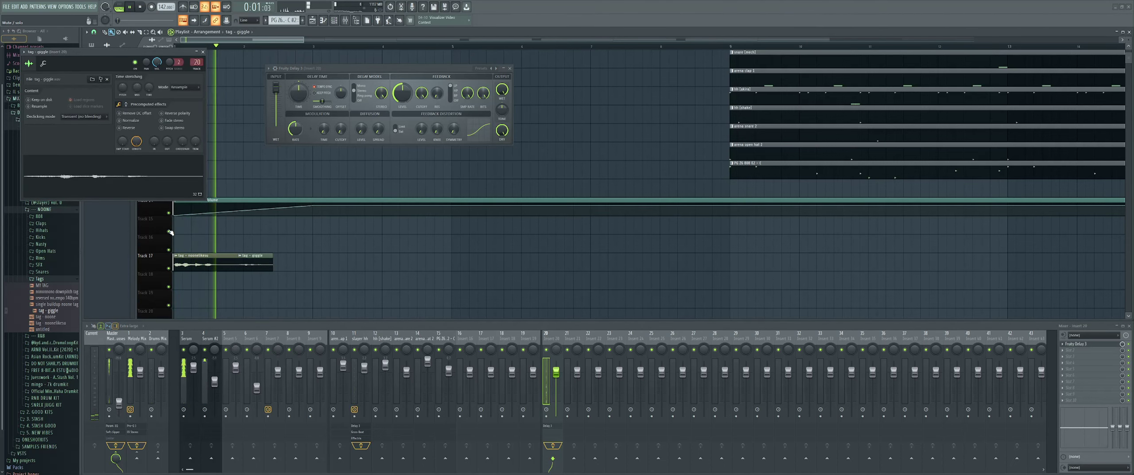
scroll(200, 266, "up", 3)
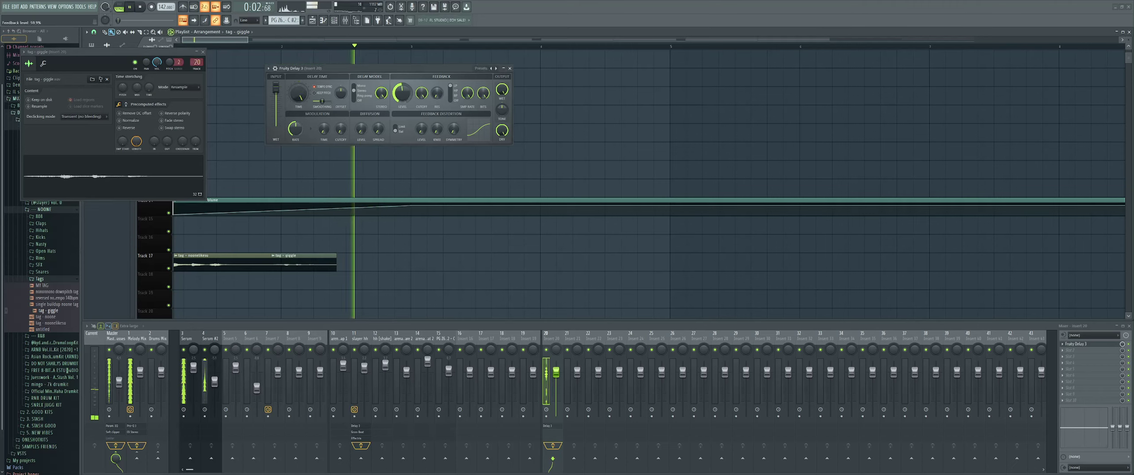
left_click_drag(402, 93, 402, 107)
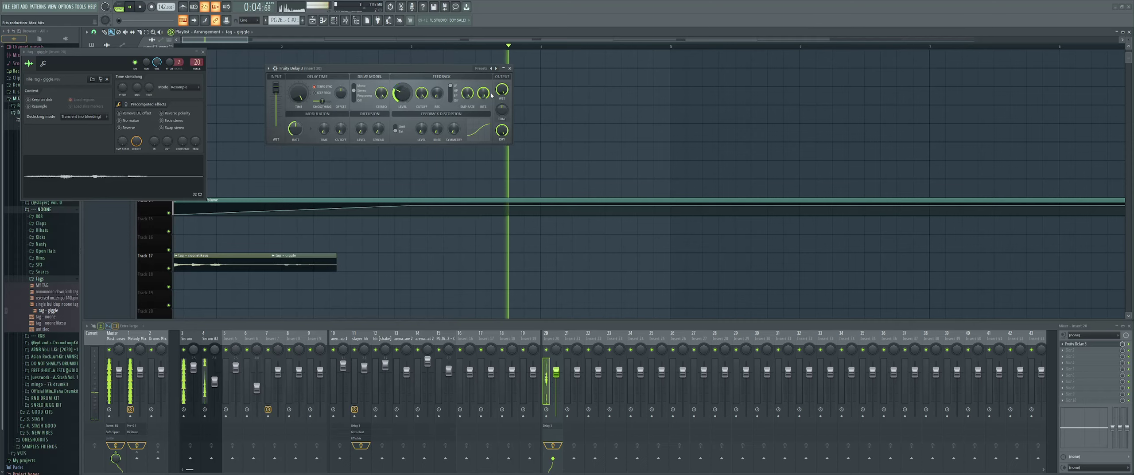
left_click_drag(501, 91, 501, 115)
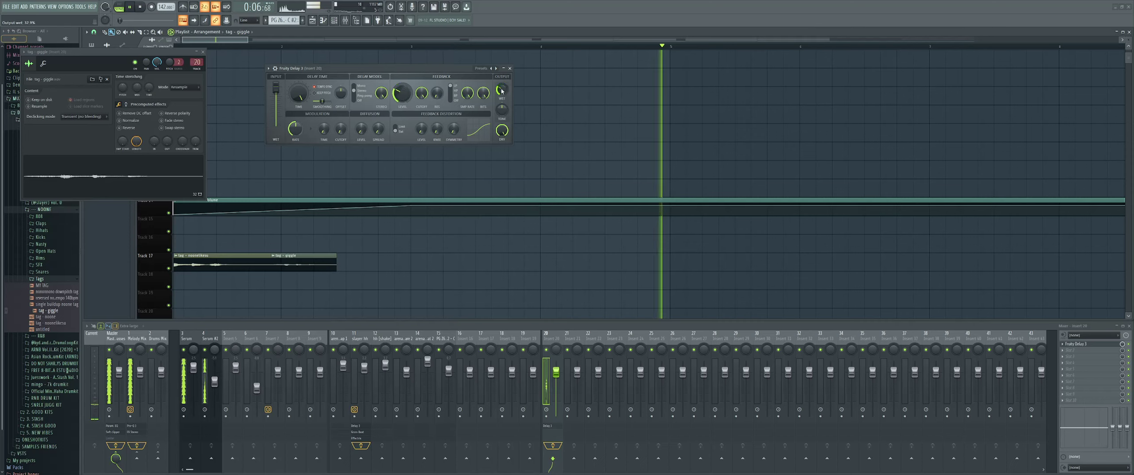
key("space")
key("space")
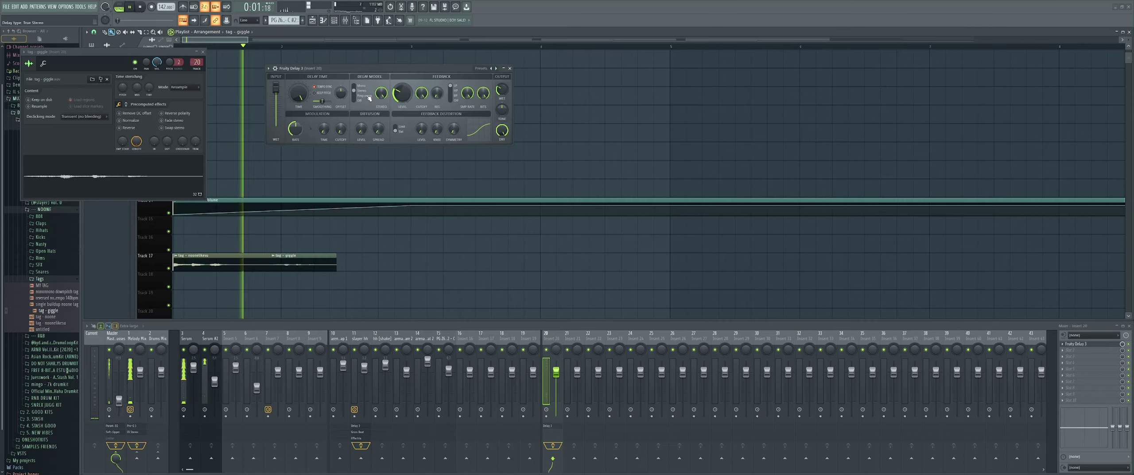
left_click_drag(402, 93, 402, 110)
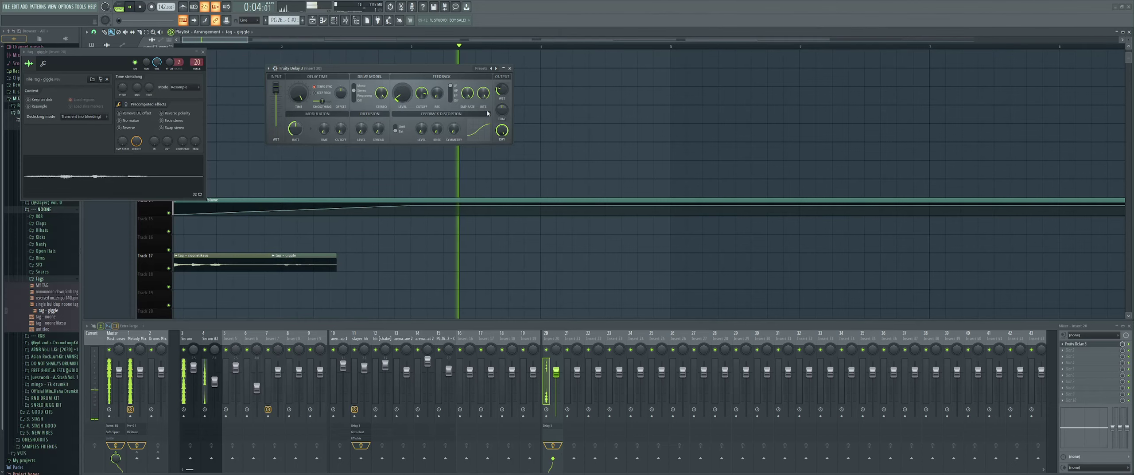
left_click(509, 68)
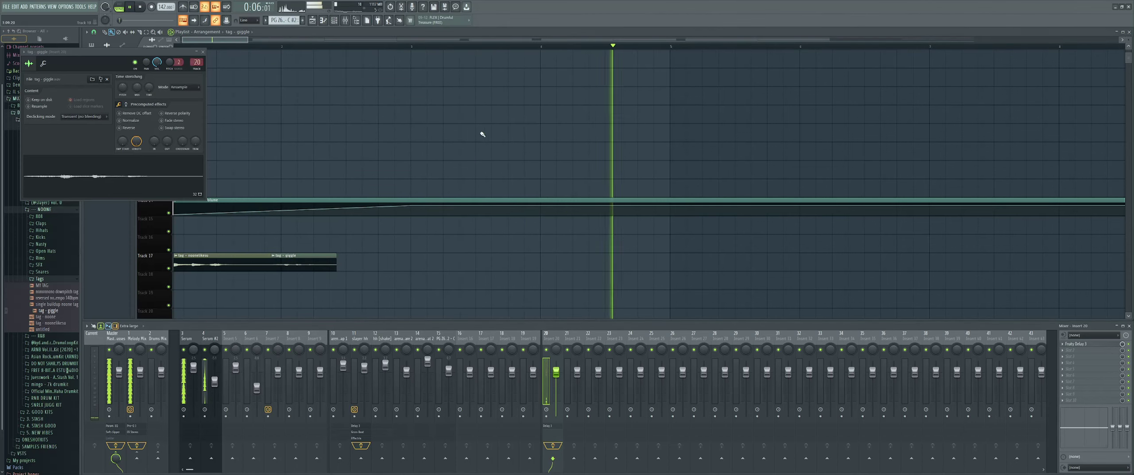
Step: Close the tag - giggle channel settings and listen through the intro of the arrangement up to the drum entry
scroll(331, 101, "down", 5)
left_click(203, 52)
scroll(248, 122, "down", 4)
scroll(235, 124, "up", 3)
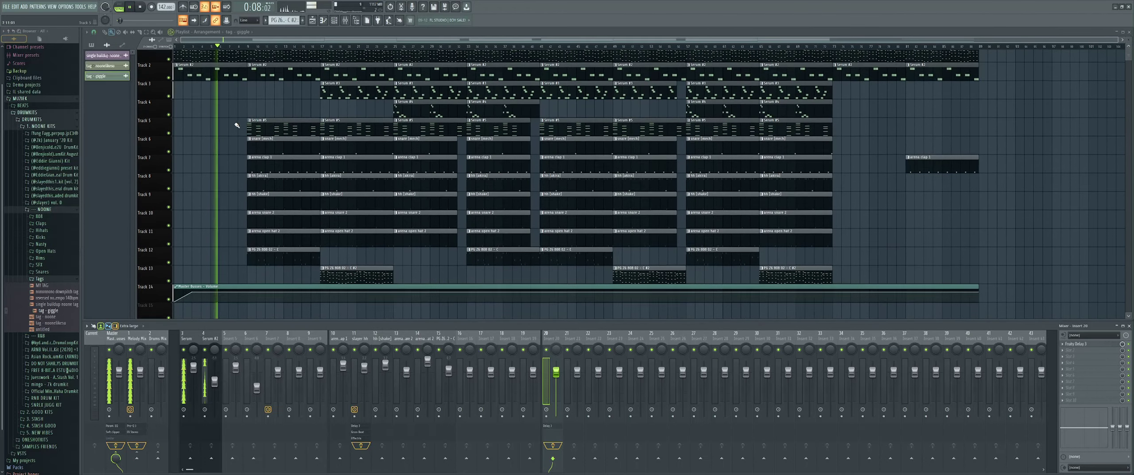
scroll(220, 137, "down", 2)
scroll(218, 136, "up", 2)
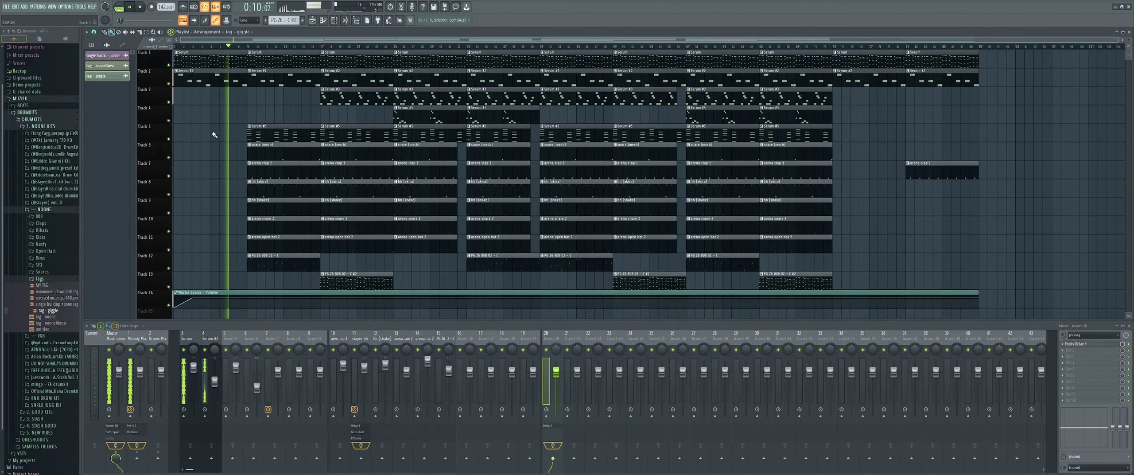
scroll(216, 134, "up", 4)
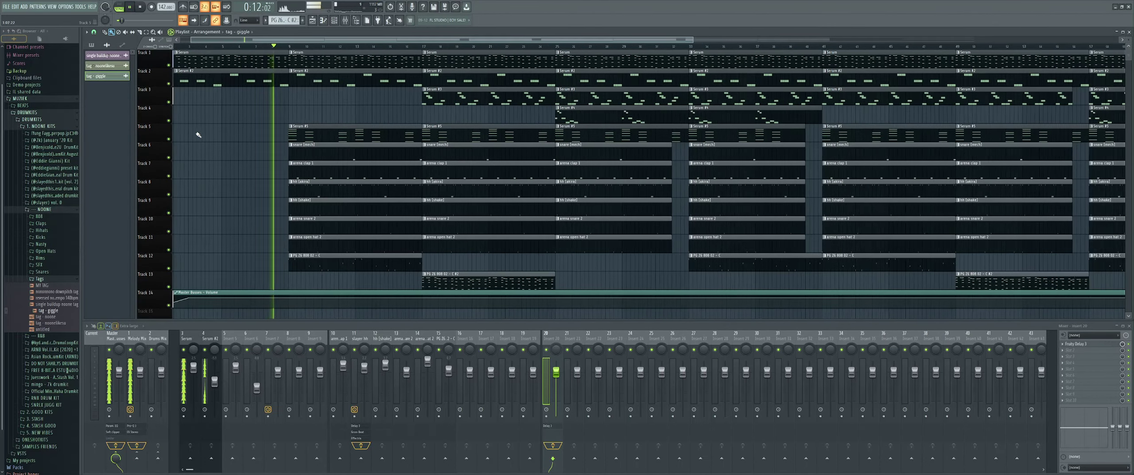
scroll(223, 132, "down", 1)
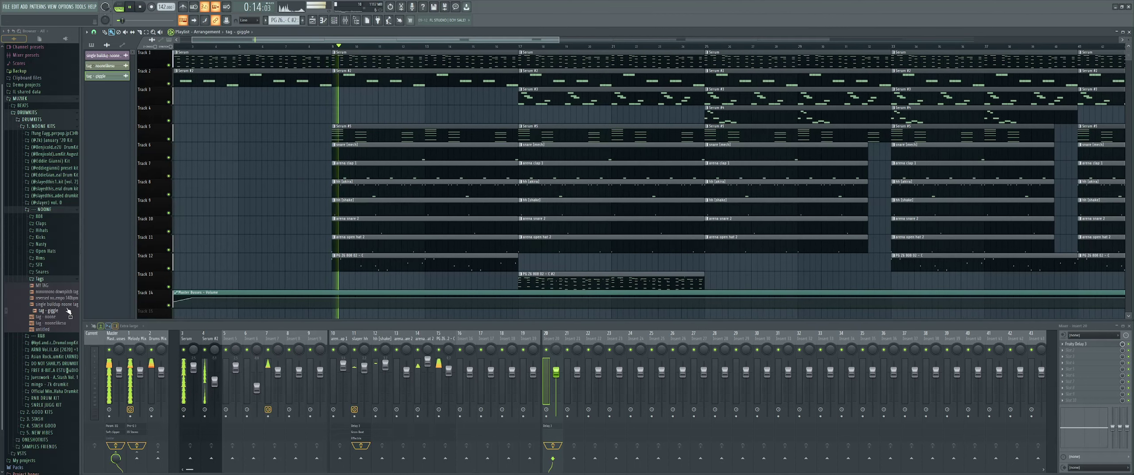
Step: Place the riser stomp sample from the NOONE kit's SFX folder on track 17, with its peak at the first drum entry
scroll(55, 282, "up", 1)
left_click(53, 277)
scroll(54, 279, "down", 1)
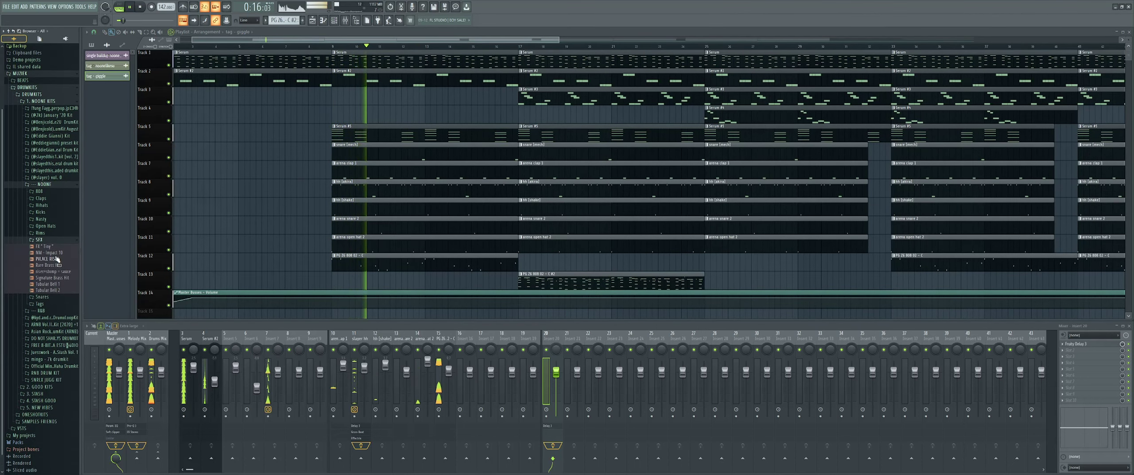
key("space")
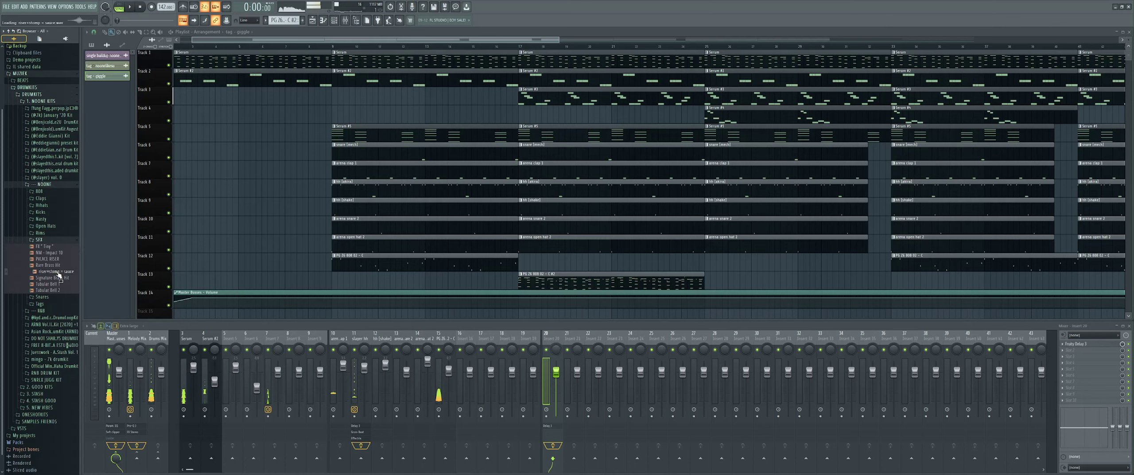
left_click_drag(321, 266, 346, 245)
scroll(354, 241, "up", 8)
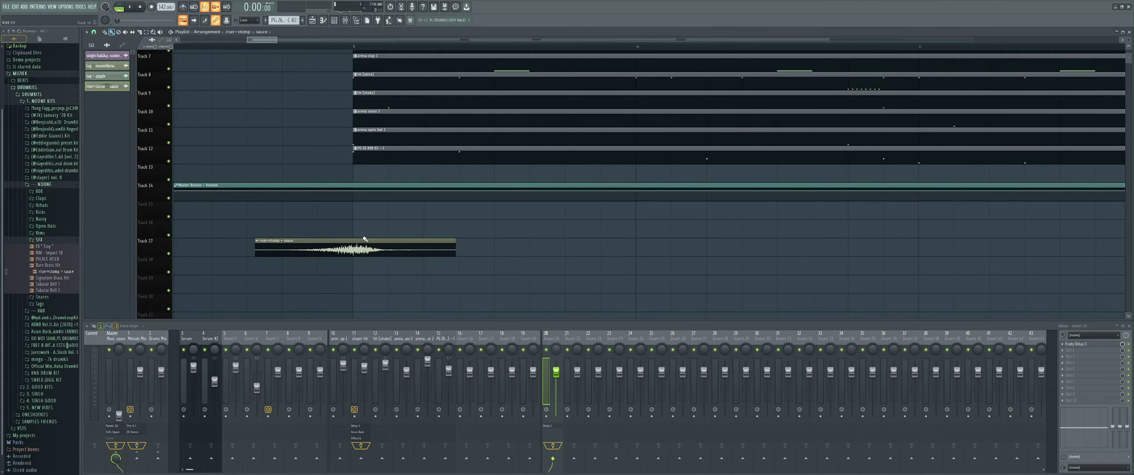
Step: Select the tag and riser clips on track 17, move them up to track 13 and clear the selection
scroll(362, 240, "down", 10)
scroll(362, 252, "up", 6)
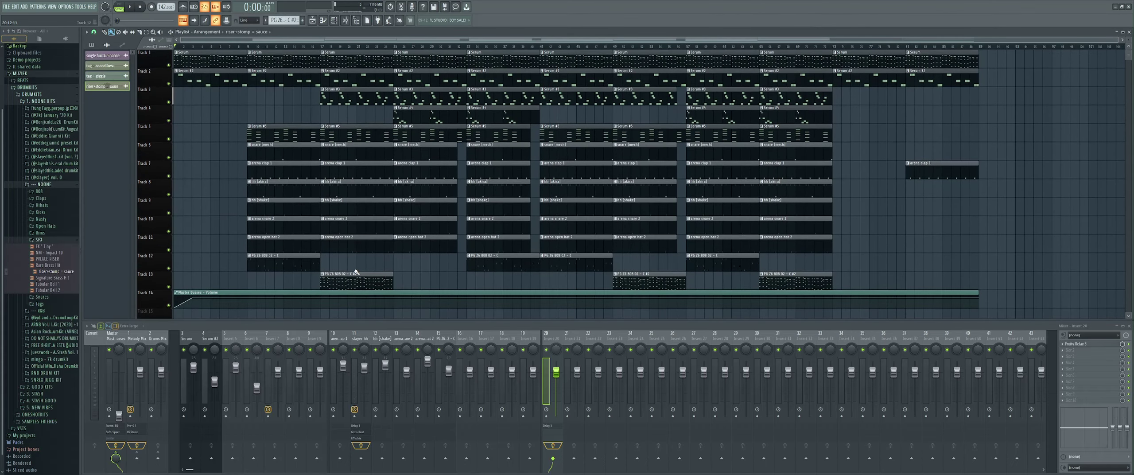
scroll(428, 265, "down", 4)
scroll(434, 263, "up", 4)
right_click(436, 268, "ctrl")
left_click_drag(332, 300, 153, 281)
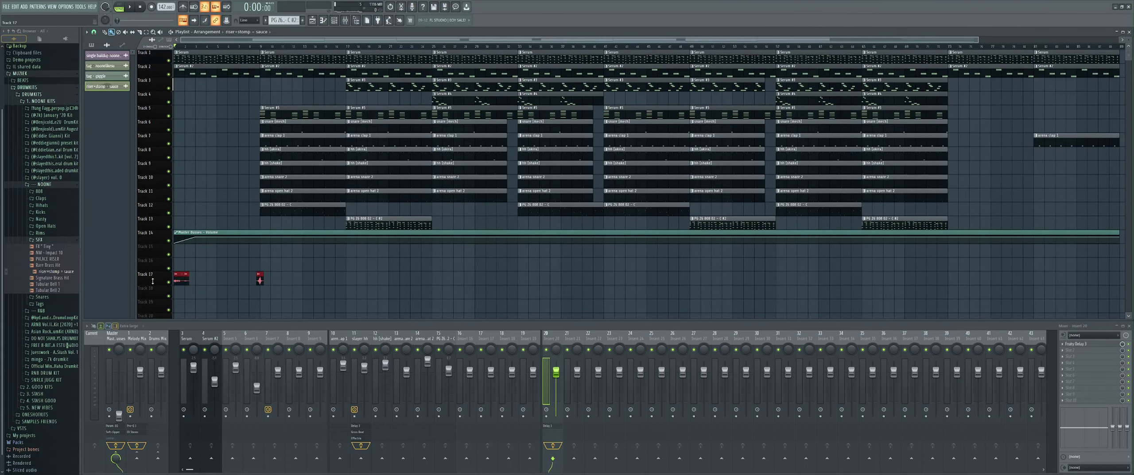
key("shift+Up")
key("shift+Up")
scroll(289, 287, "up", 2)
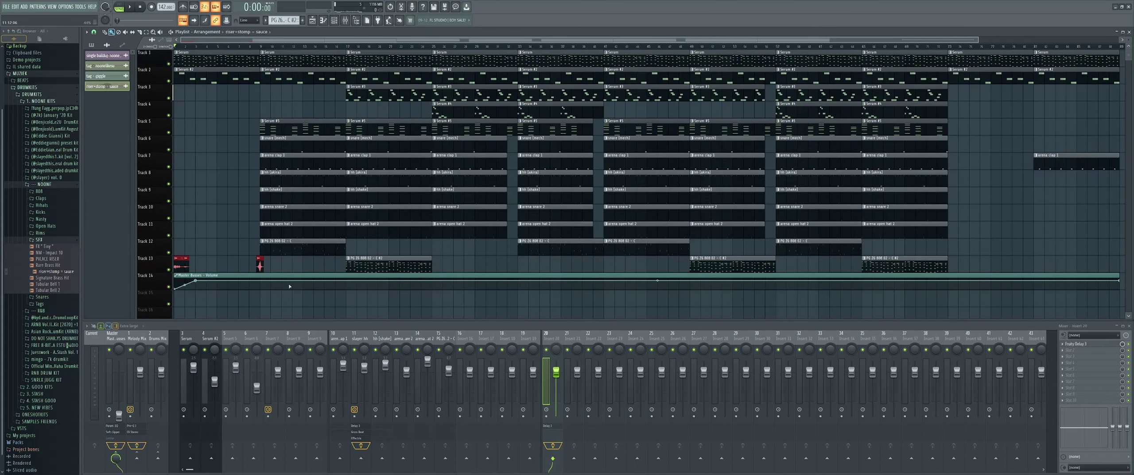
key("ctrl+d")
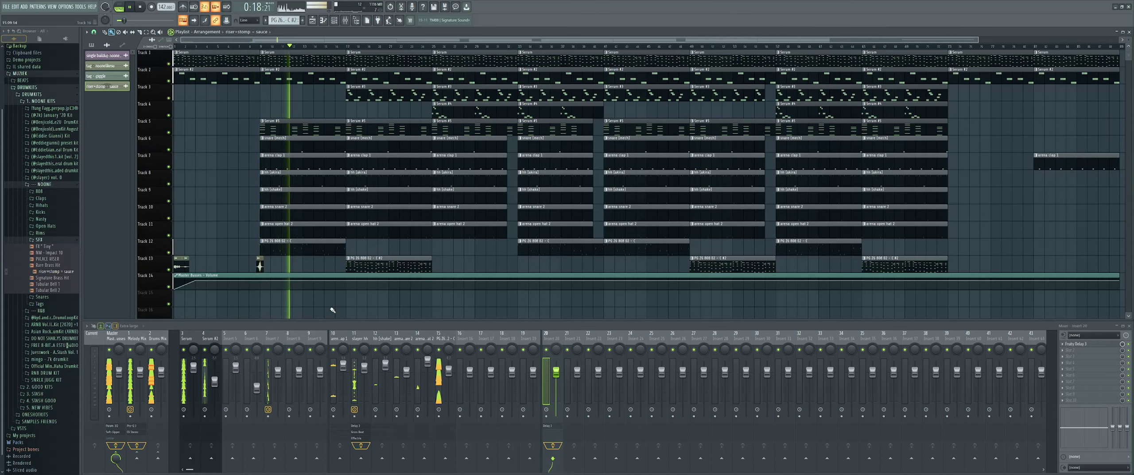
Step: Inspect the riser clip's channel settings and look through the NOONE kit's kick samples during playback
double_click(260, 265)
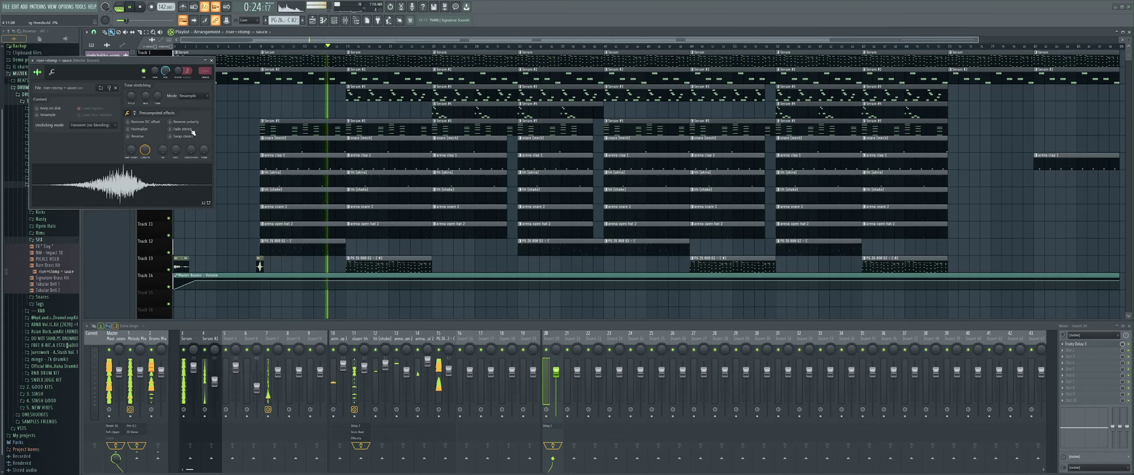
left_click(212, 60)
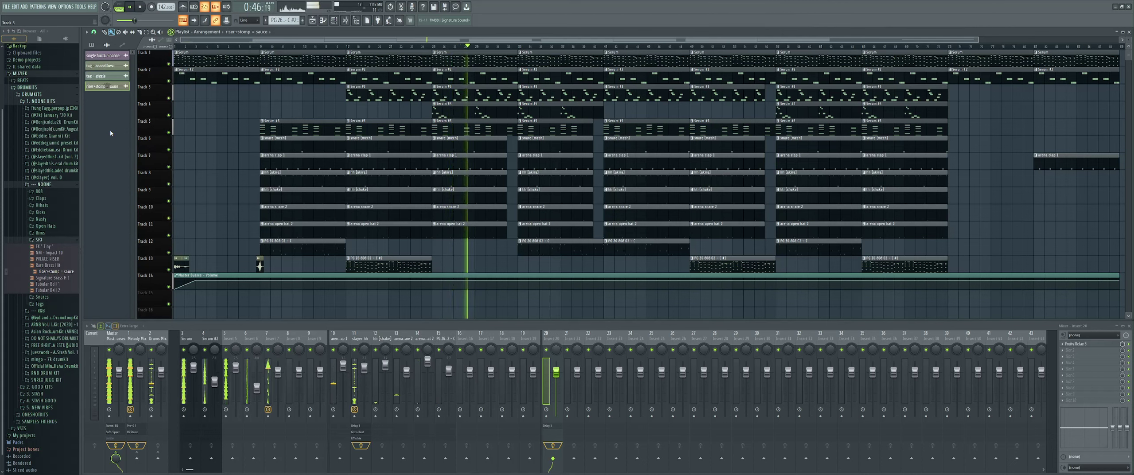
left_click(41, 212)
left_click(46, 262)
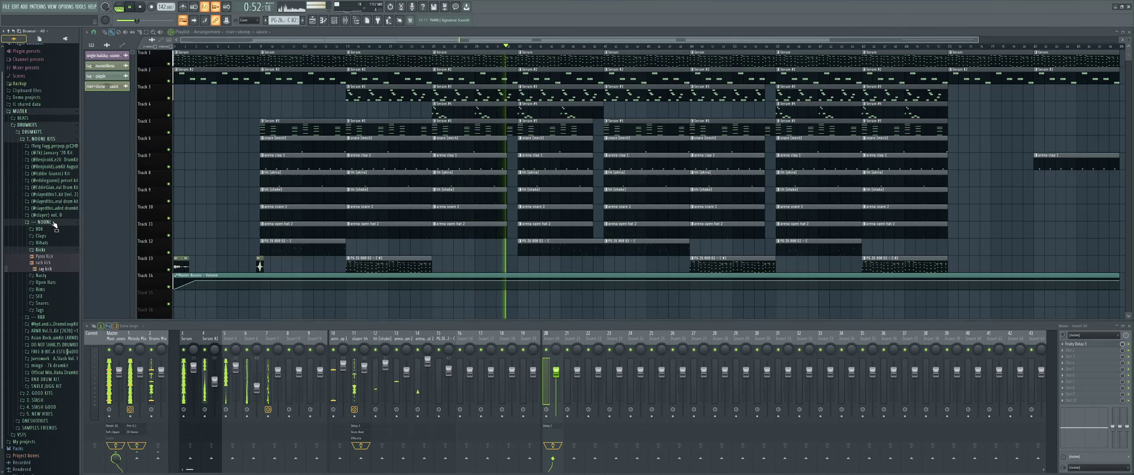
left_click(53, 222)
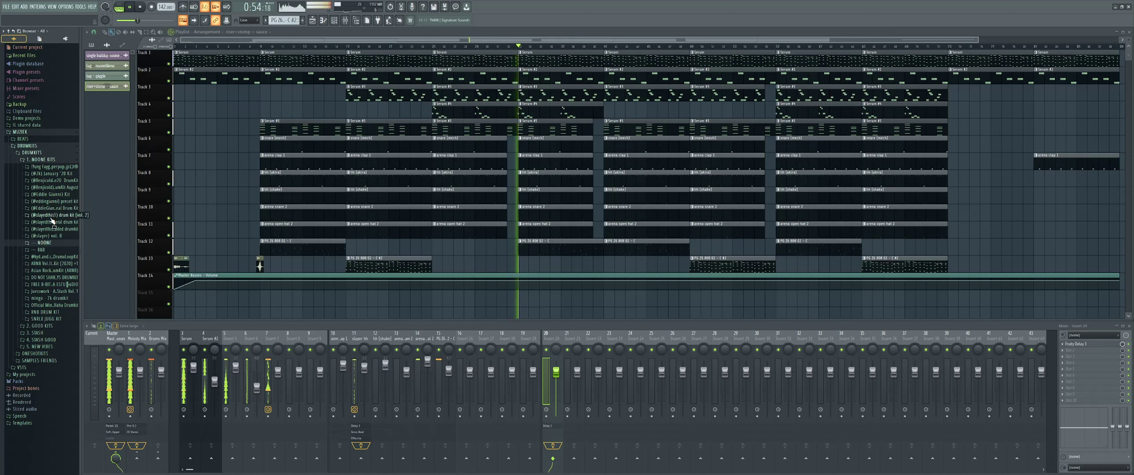
key("space")
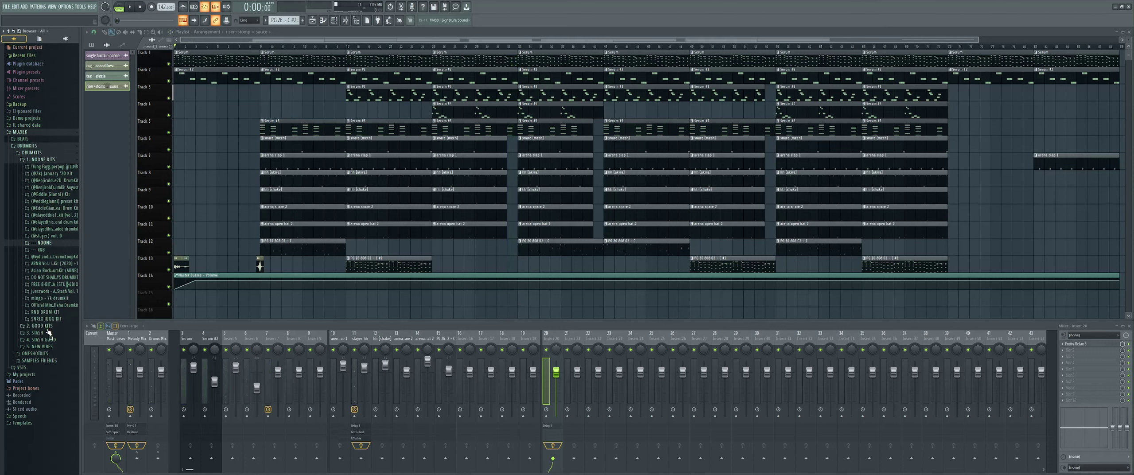
Step: Place a kick sample from the mingo - 7k drumkit on track 15 at the first drum entry and play it in context
left_click(53, 306)
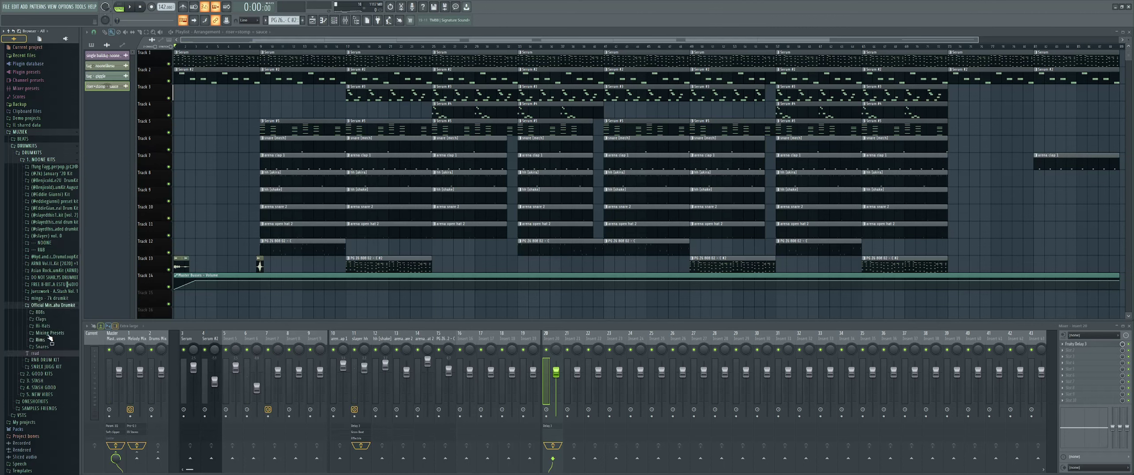
left_click(48, 305)
left_click(50, 299)
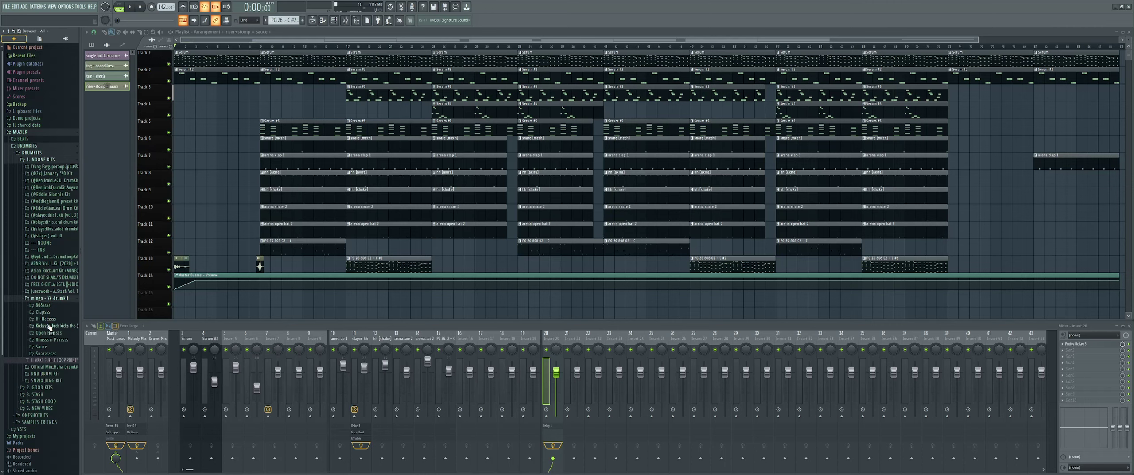
left_click(50, 326)
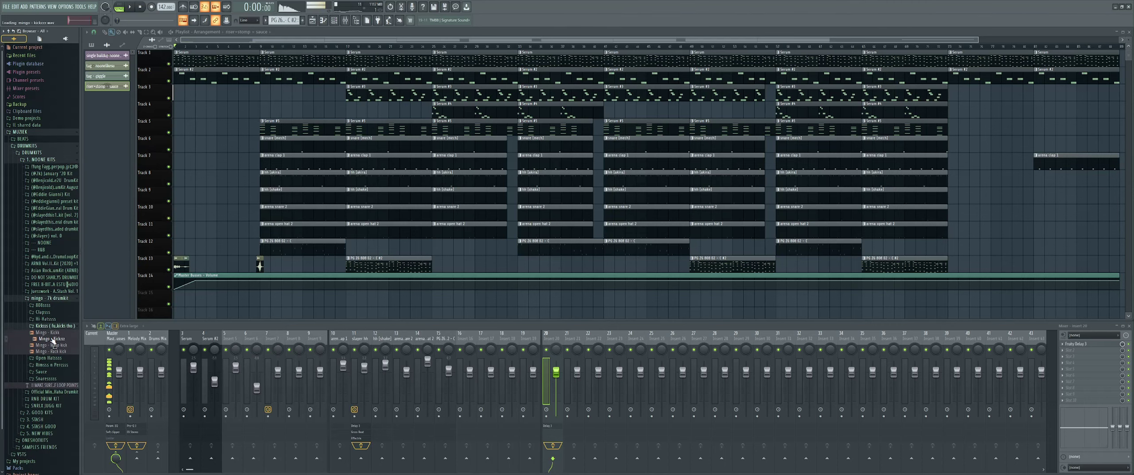
left_click_drag(99, 331, 261, 272)
scroll(319, 284, "down", 1)
scroll(261, 273, "up", 10)
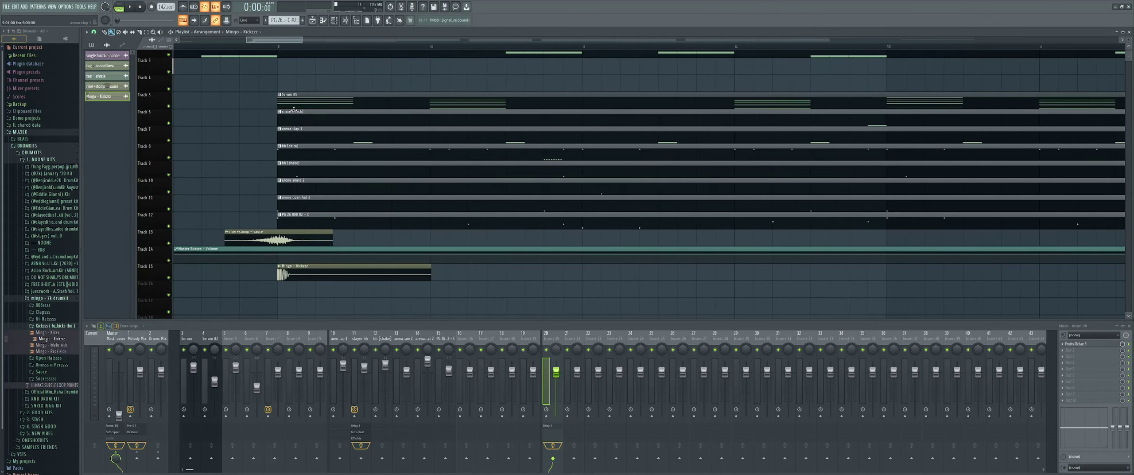
key("space")
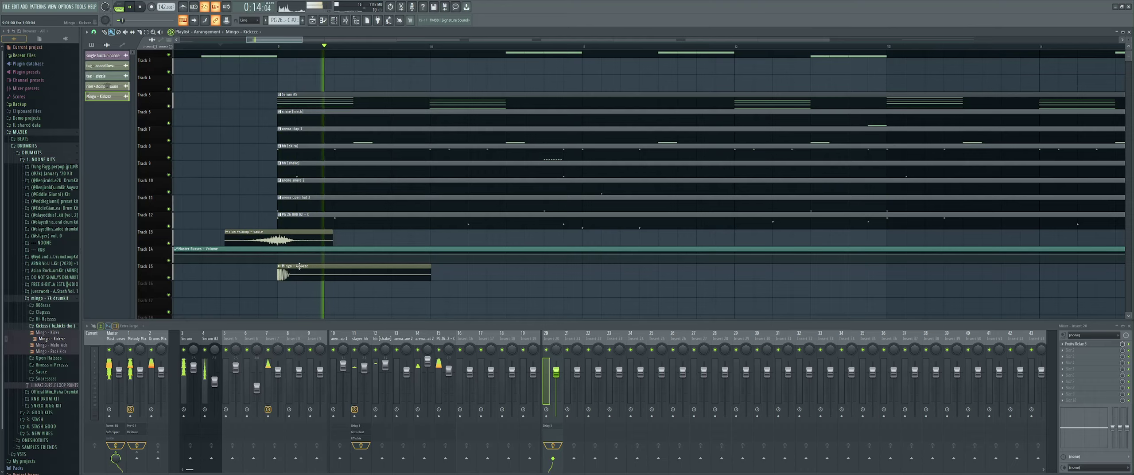
Step: Shorten the kick clip on track 15 and add two copies further along the first drum section
scroll(300, 270, "down", 5)
left_click_drag(331, 277, 303, 276)
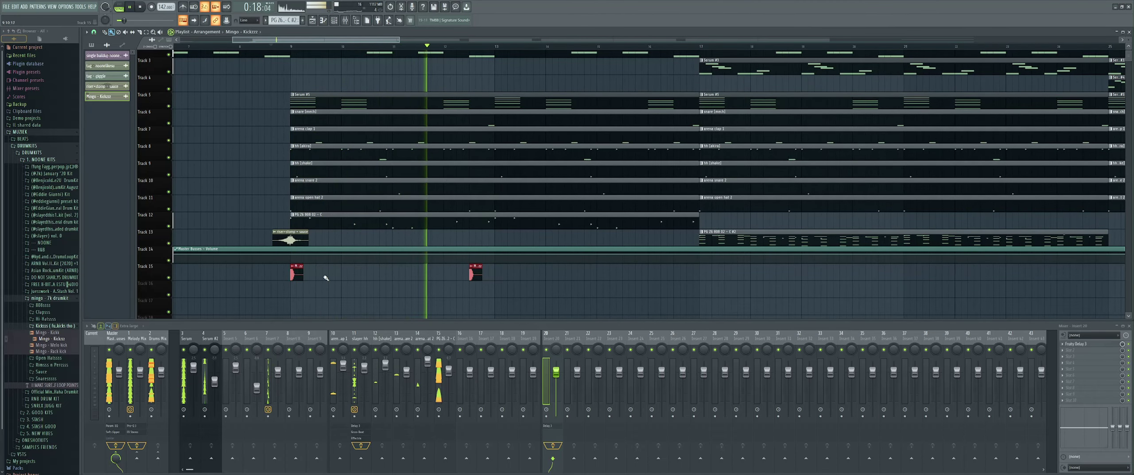
left_click(323, 276, "ctrl")
left_click(499, 272)
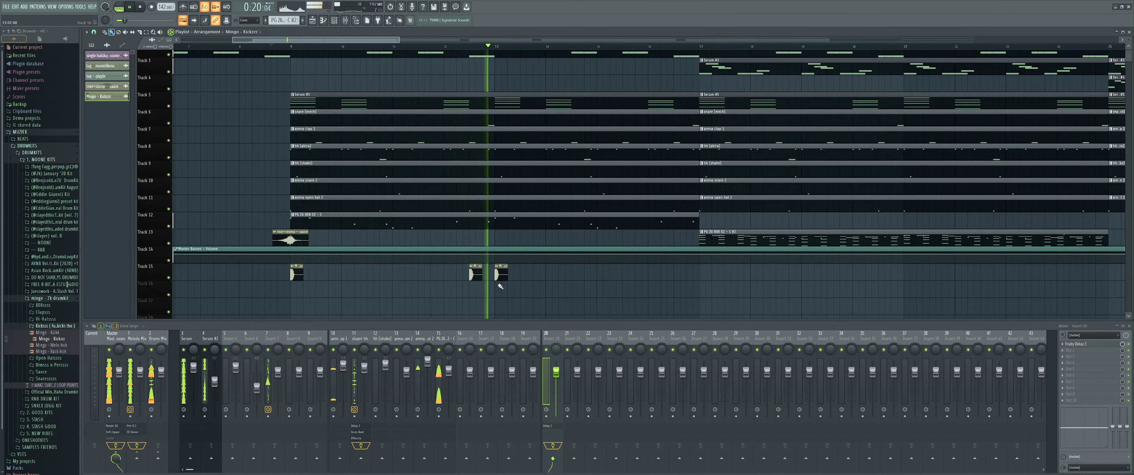
Step: Delete all three kick clips from track 15
scroll(479, 277, "down", 3)
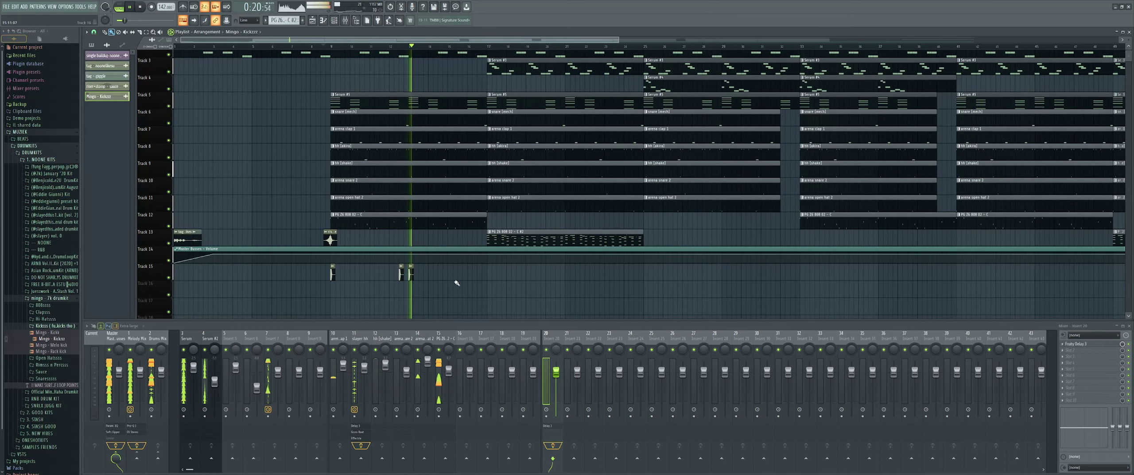
right_click(410, 273)
right_click(401, 274)
right_click(332, 274)
scroll(310, 291, "down", 3)
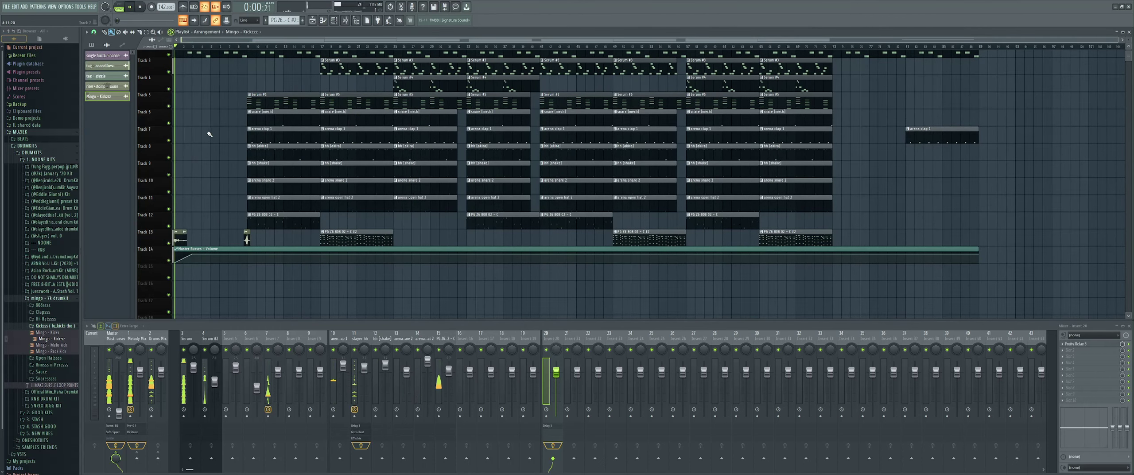
scroll(210, 135, "up", 2)
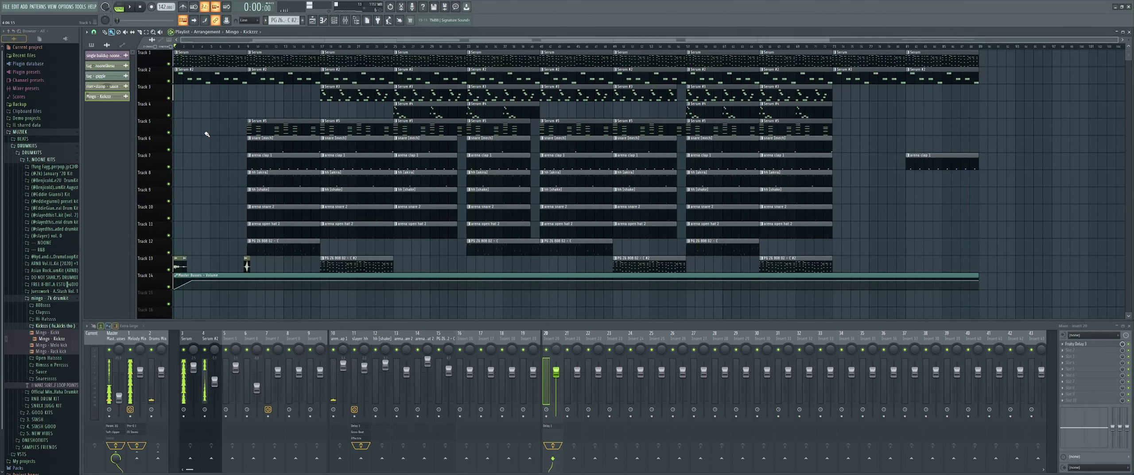
key("alt+Tab")
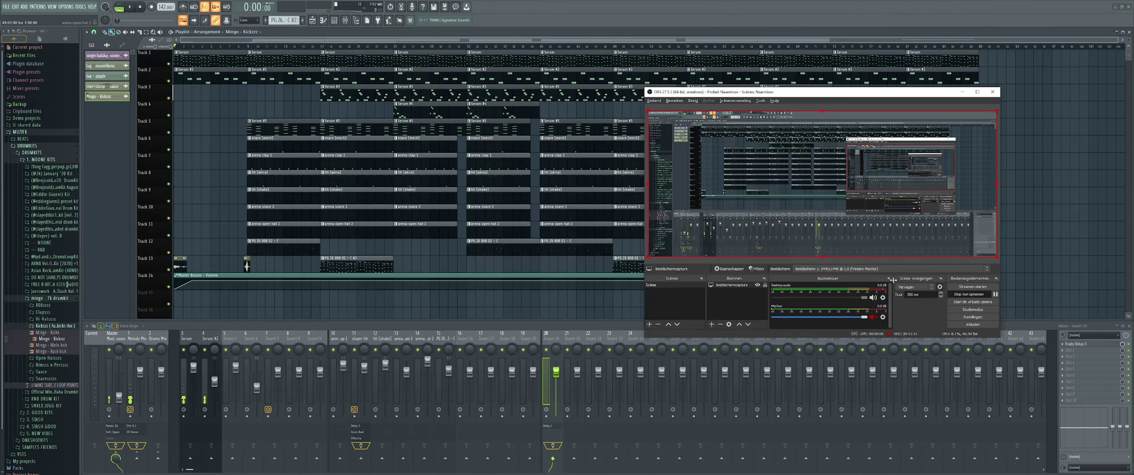